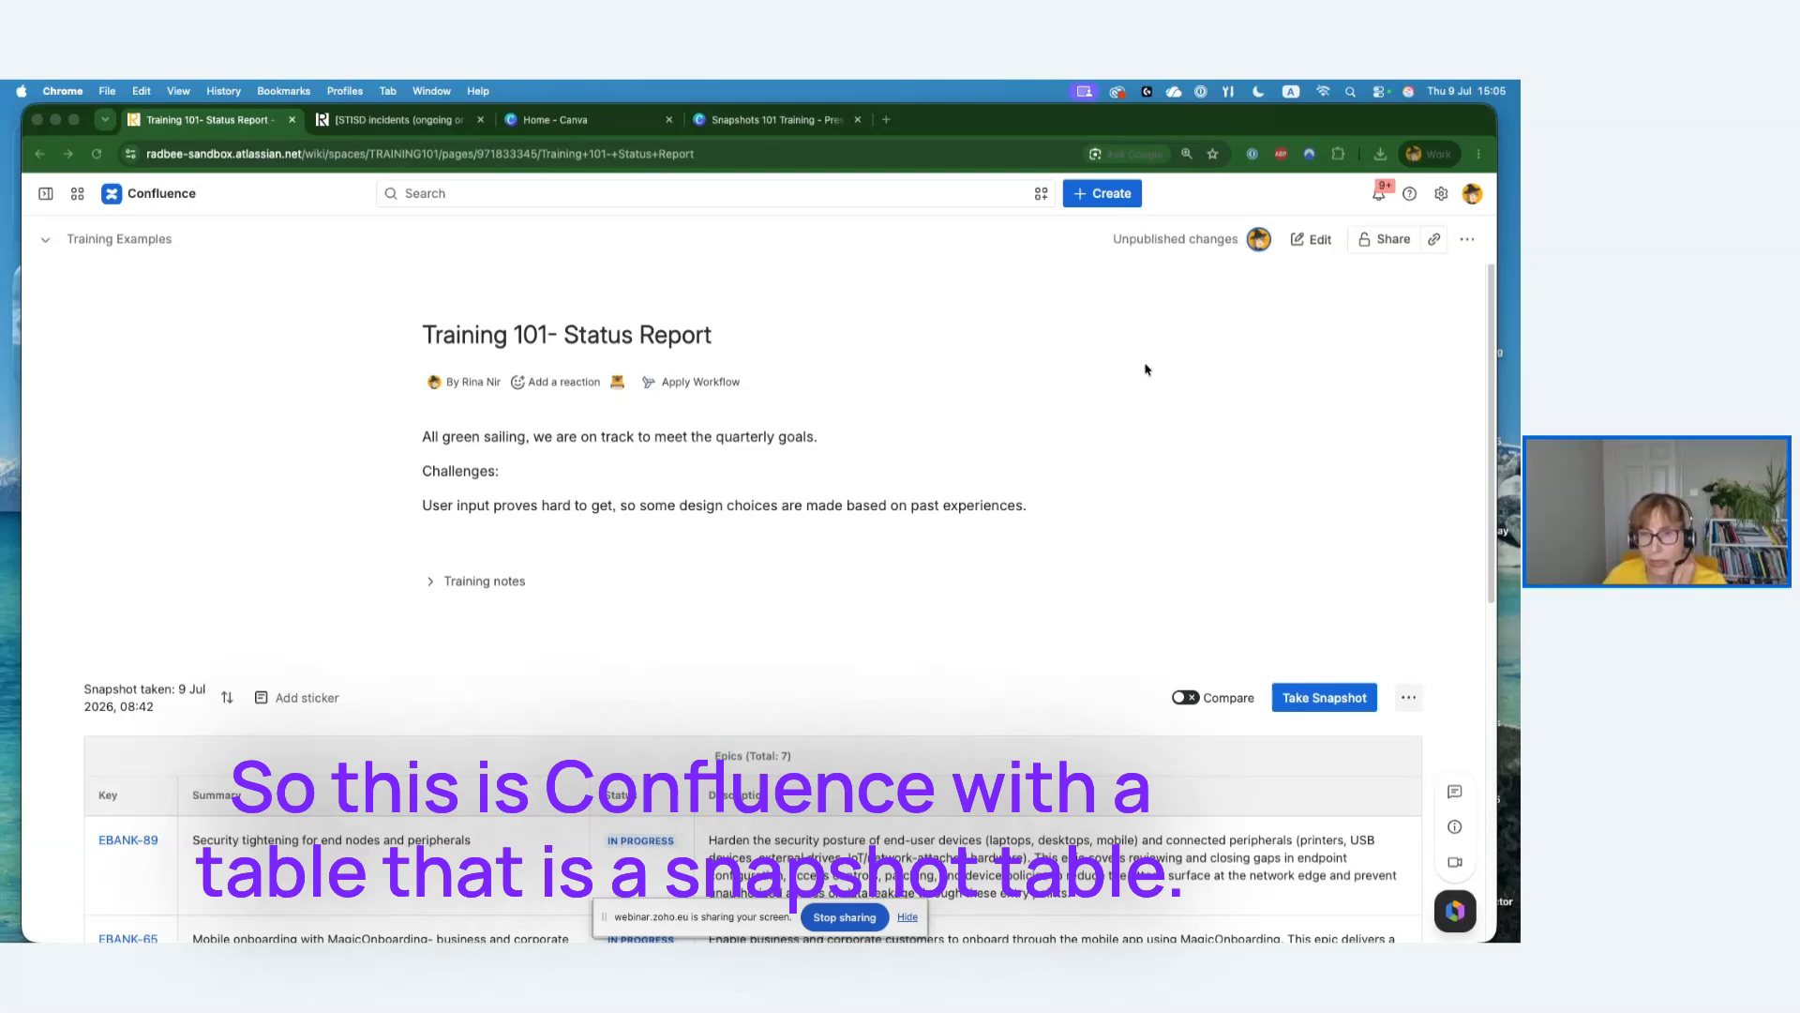
Review the epics snapshot table and its snapshot date, and open epic EBANK-89 in Jira in a new tab
{"action": "scroll", "coordinate": [1069, 454], "scroll_direction": "down", "scroll_amount": 6}
{"action": "scroll", "coordinate": [1012, 511], "scroll_direction": "up", "scroll_amount": 3}
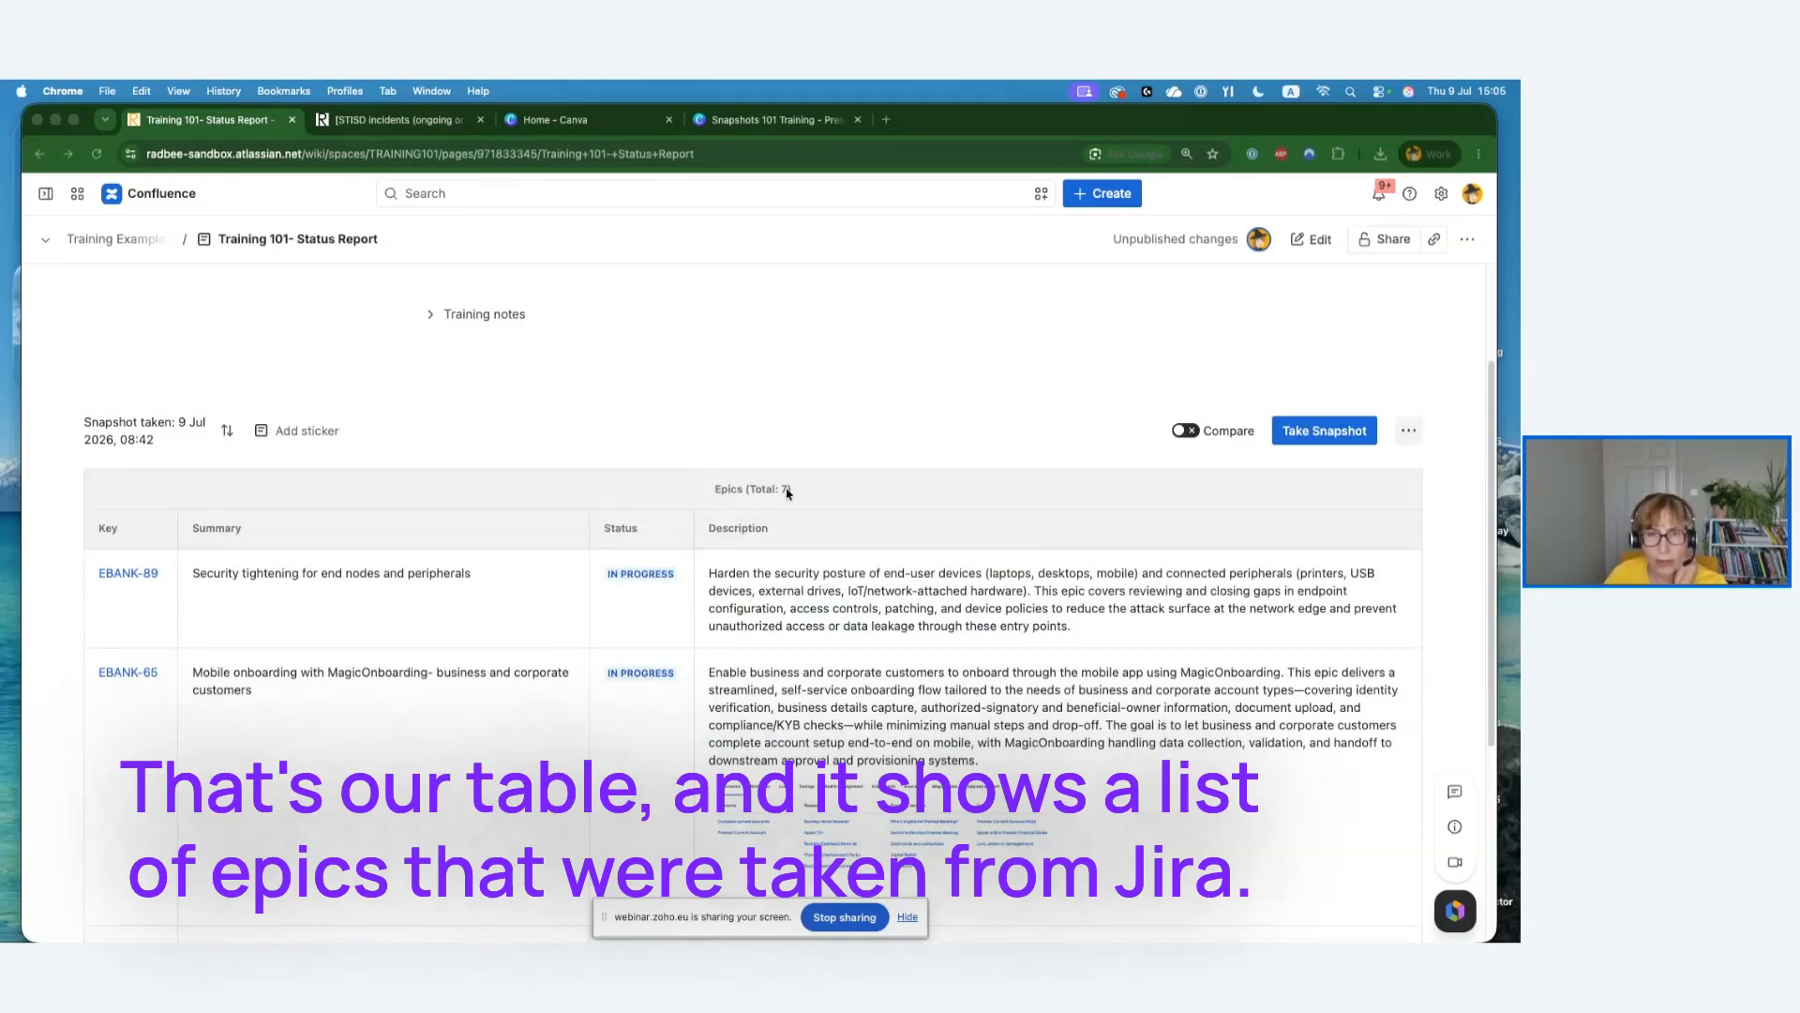
{"action": "scroll", "coordinate": [787, 493], "scroll_direction": "down", "scroll_amount": 1}
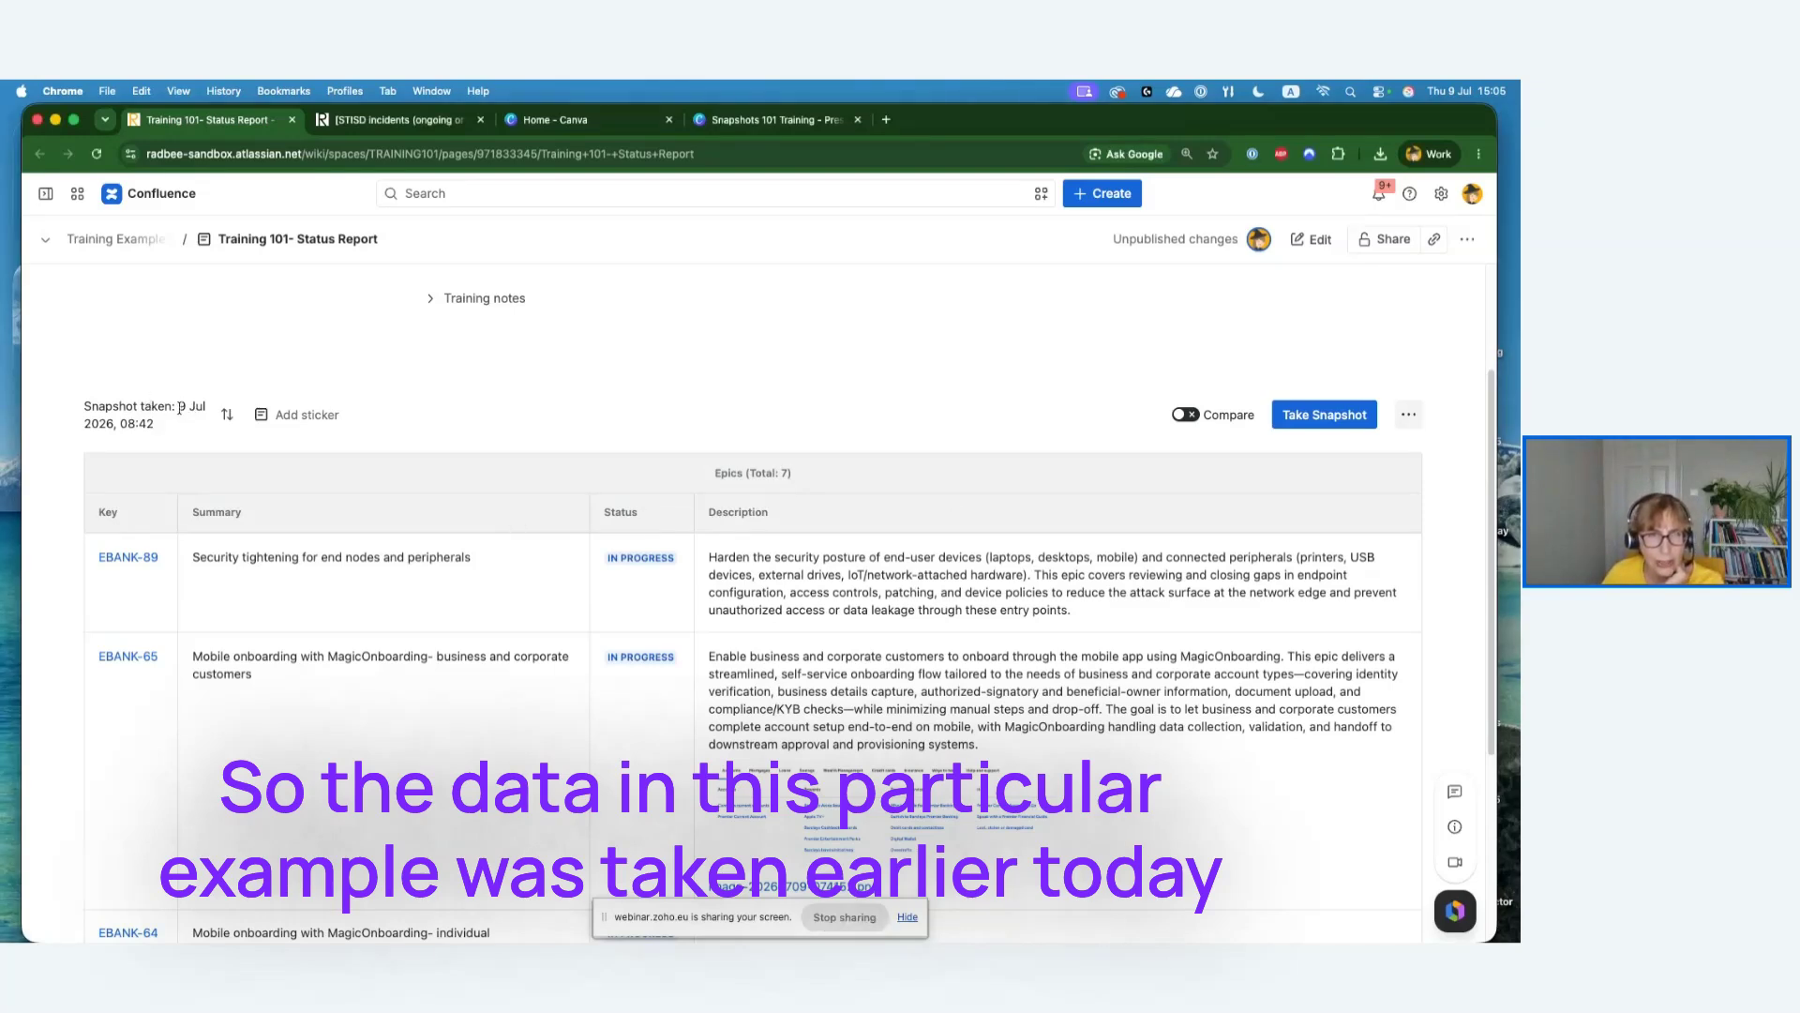
{"action": "left_click_drag", "start_coordinate": [180, 407], "coordinate": [198, 428]}
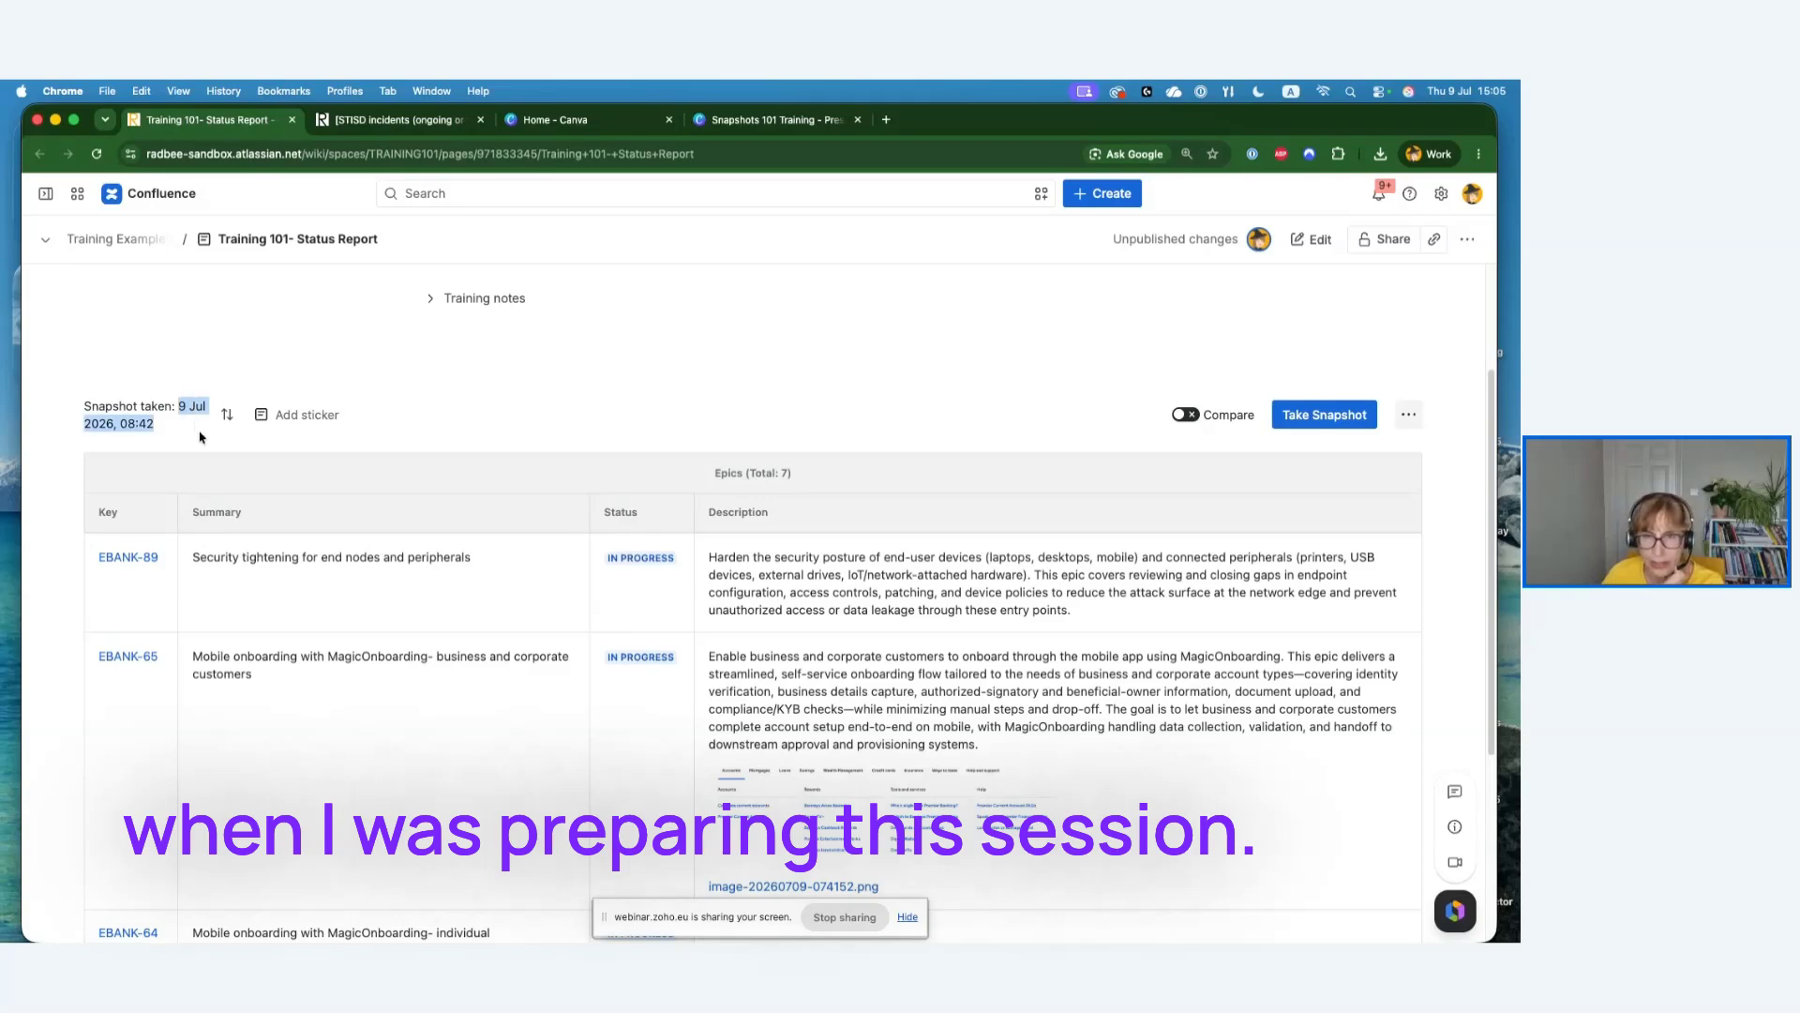
{"action": "right_click", "coordinate": [129, 562]}
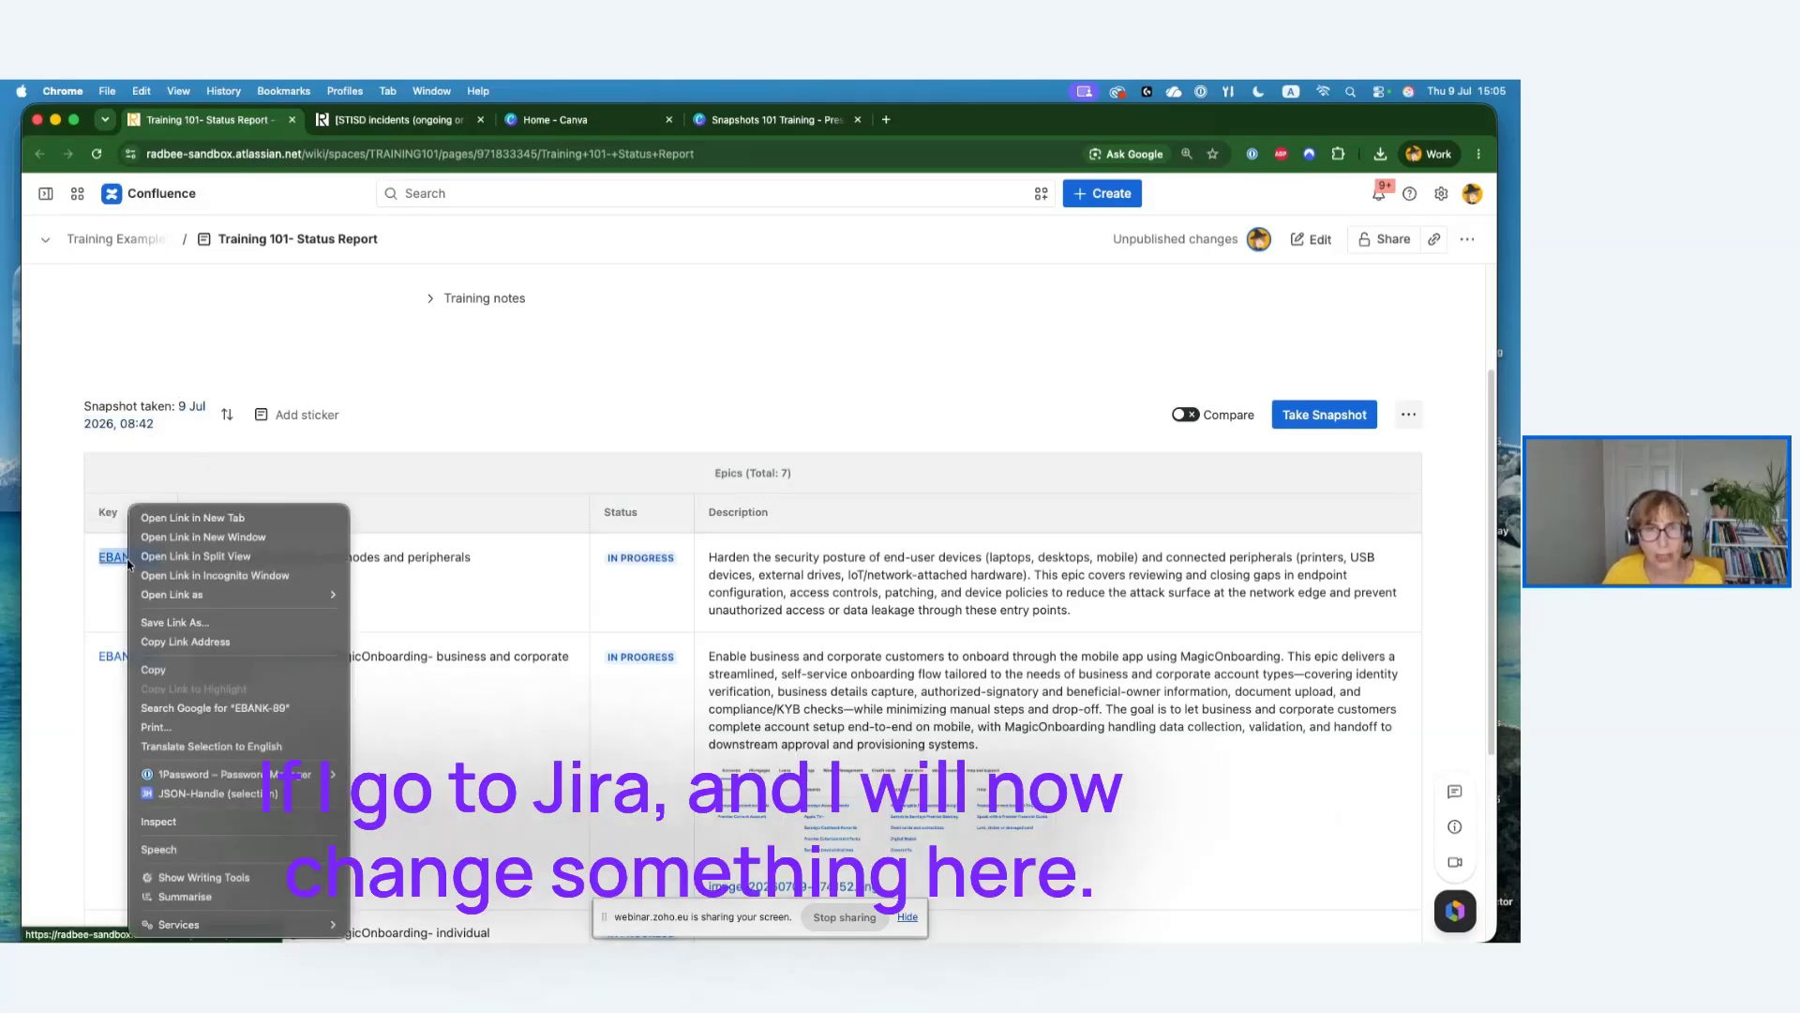
{"action": "left_click", "coordinate": [193, 517]}
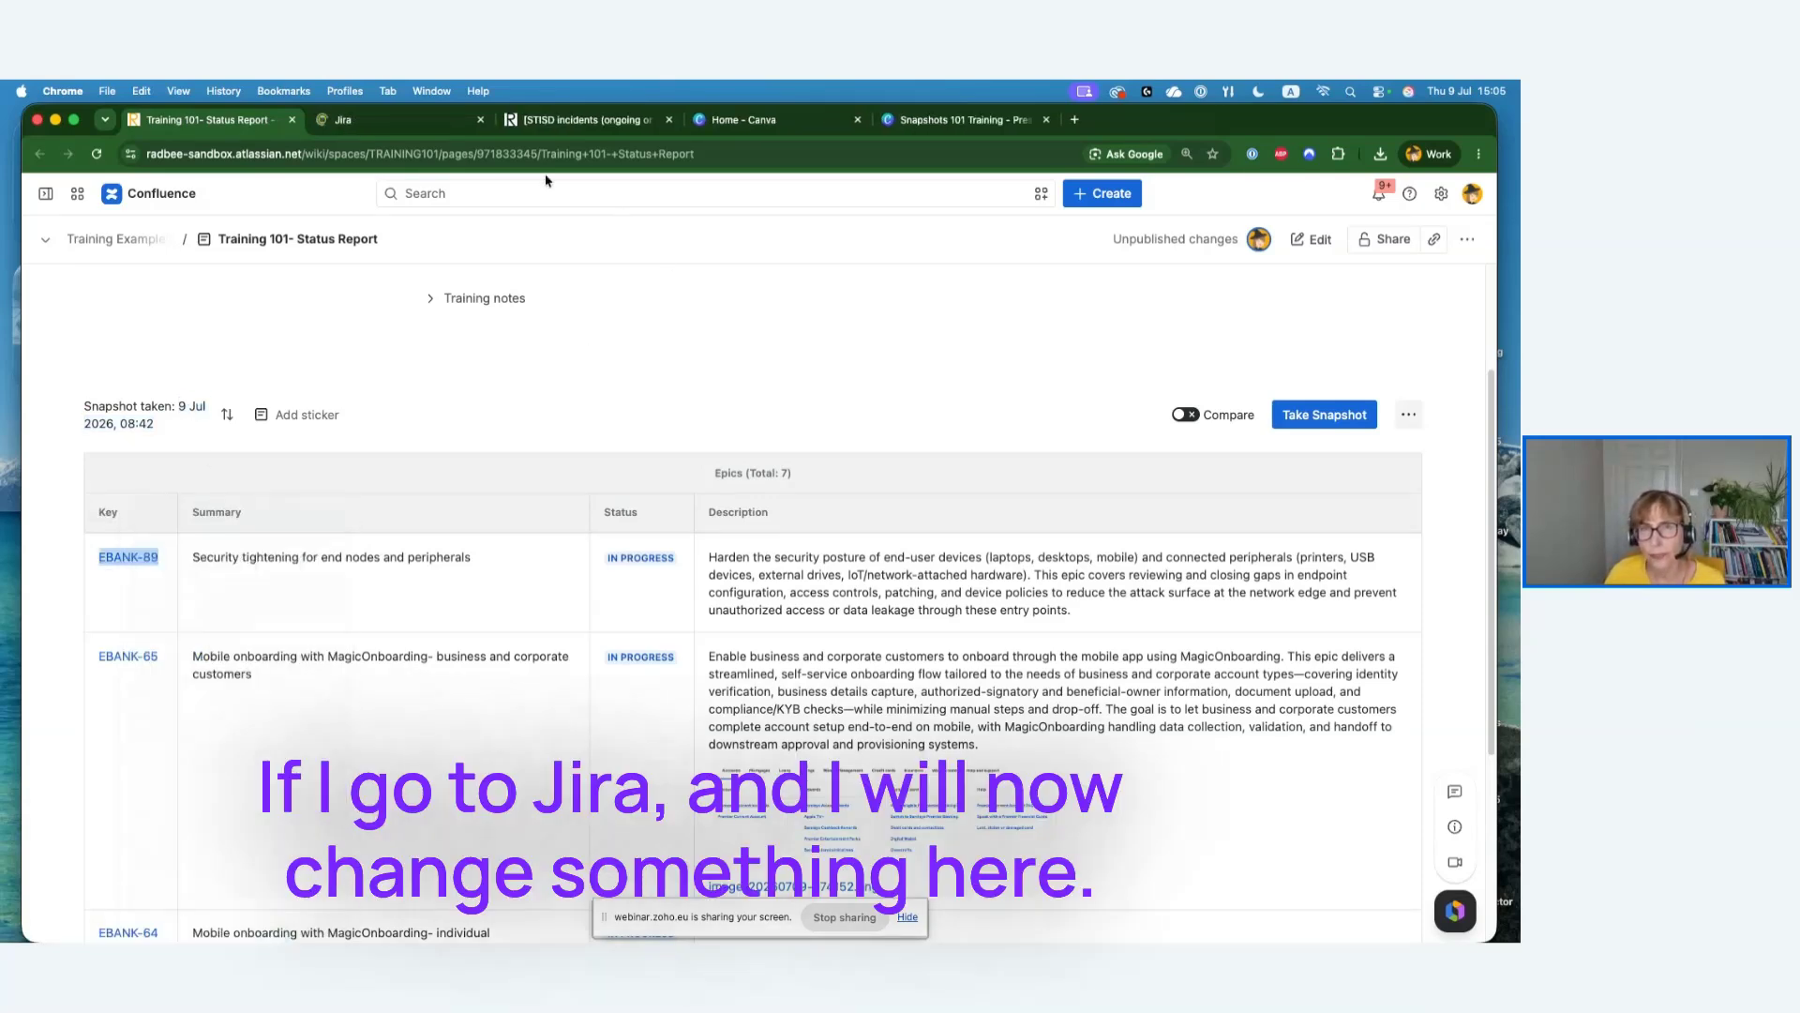
{"action": "left_click", "coordinate": [414, 128]}
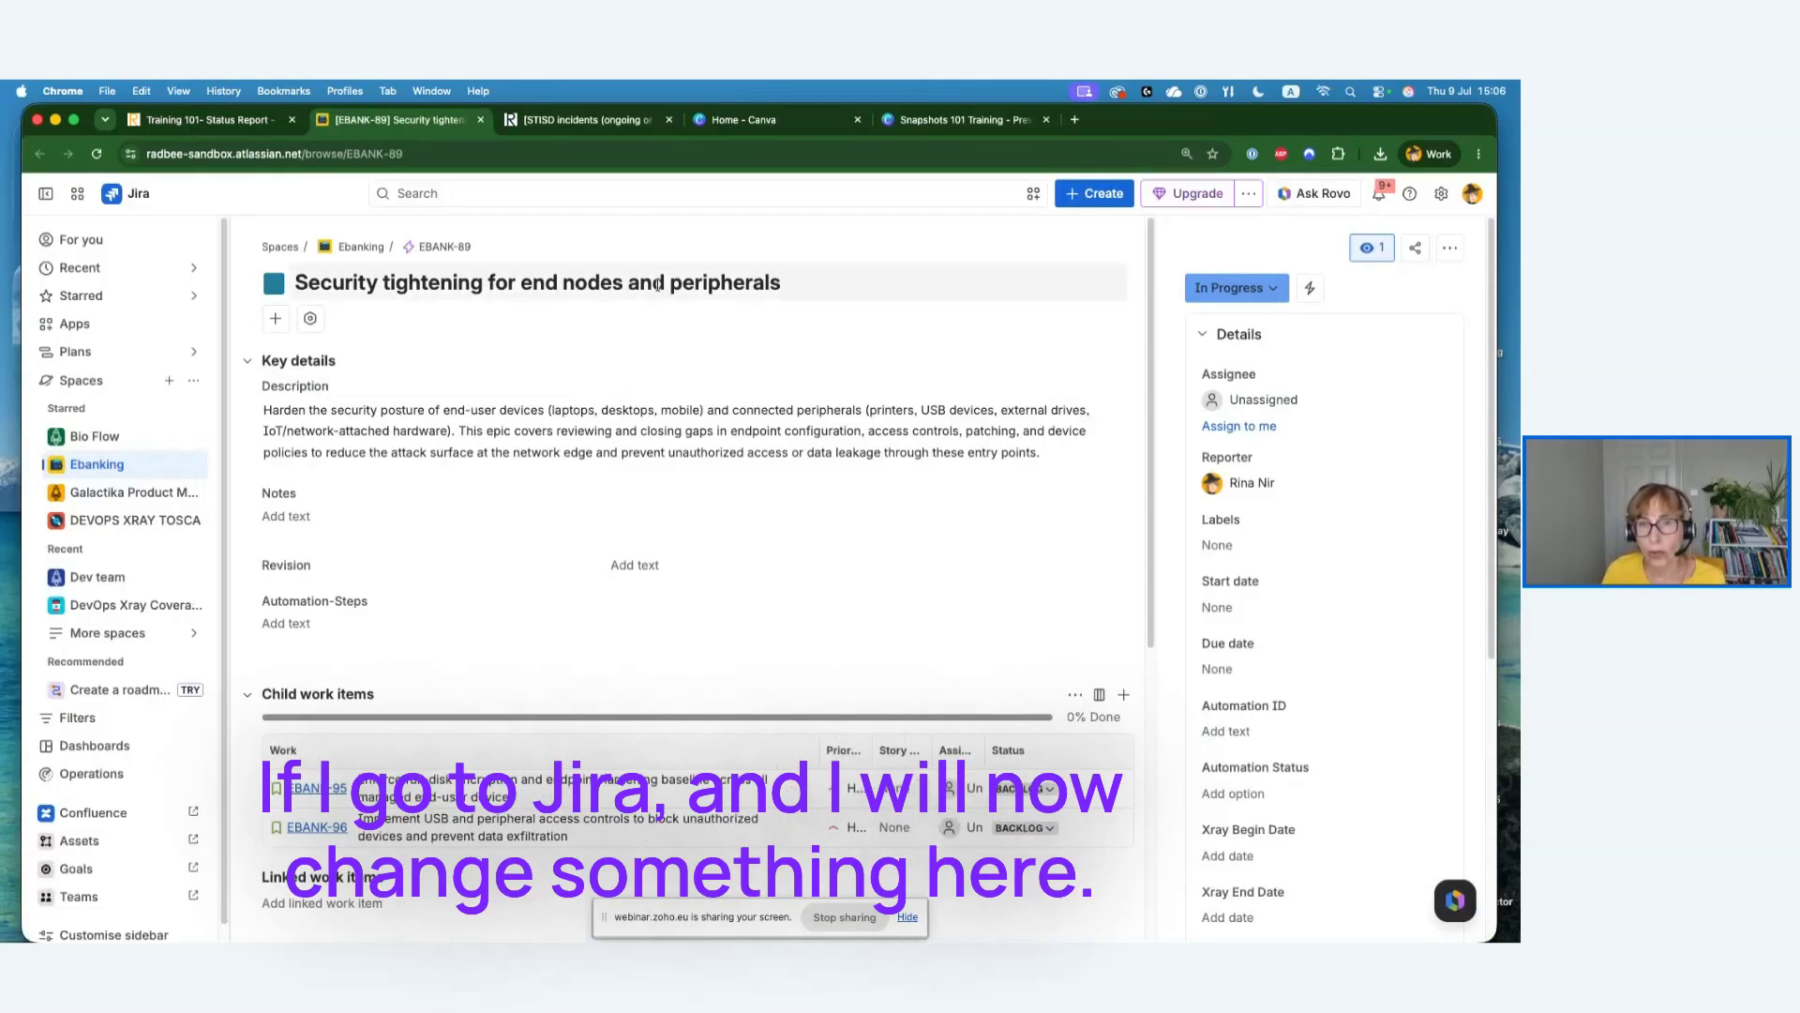
Add "NEW Summary" at the start of the EBANK-89 epic's summary and save it
{"action": "left_click", "coordinate": [311, 285]}
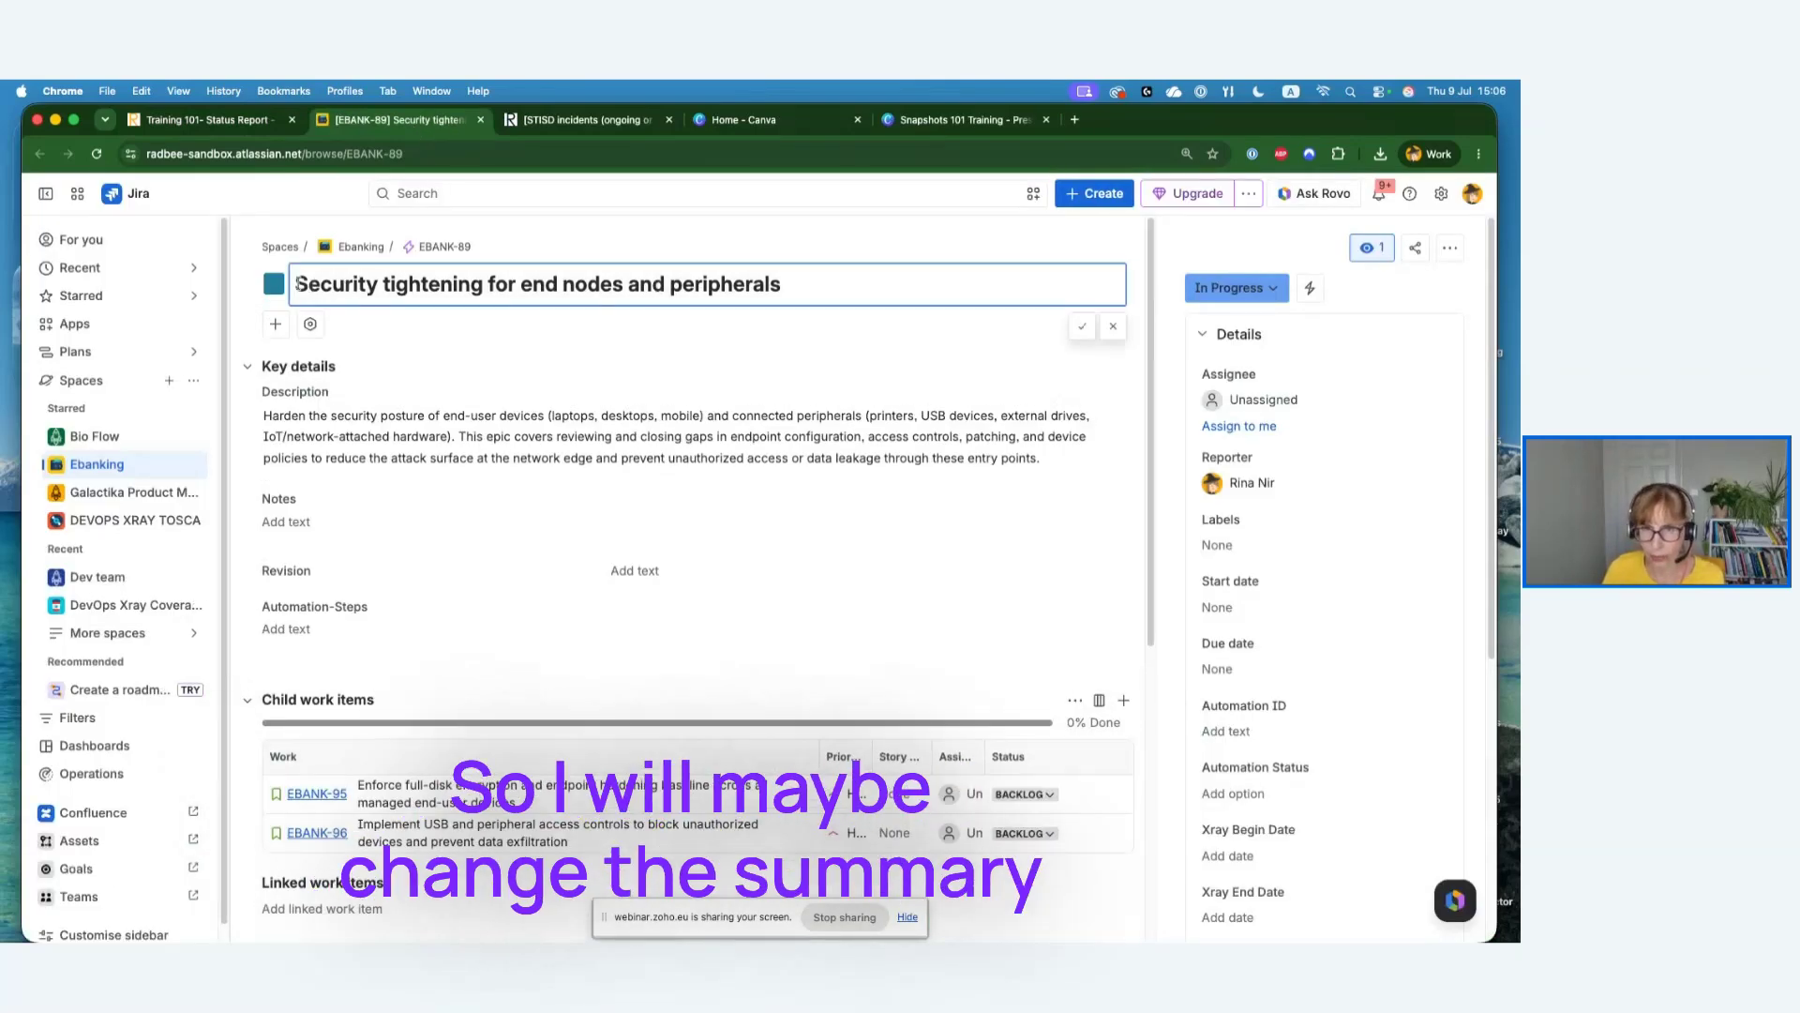
{"action": "type", "text": "NEW SU"}
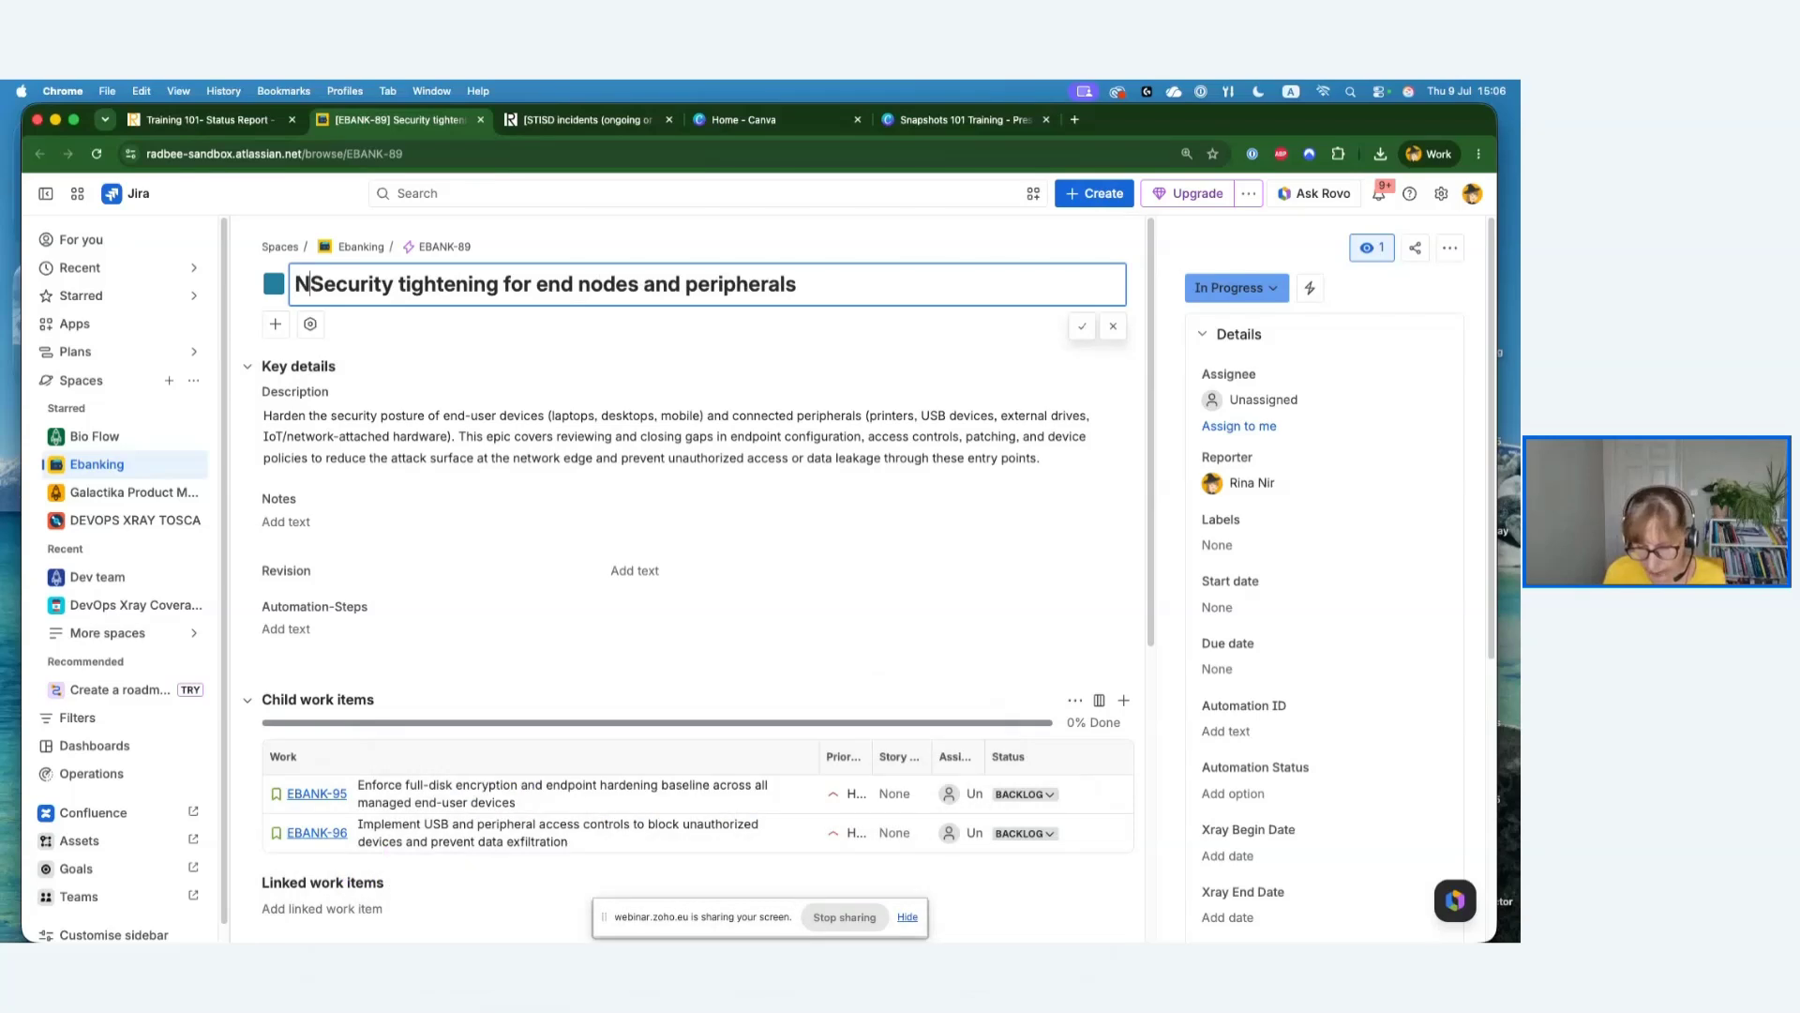
{"action": "type", "text": "m"}
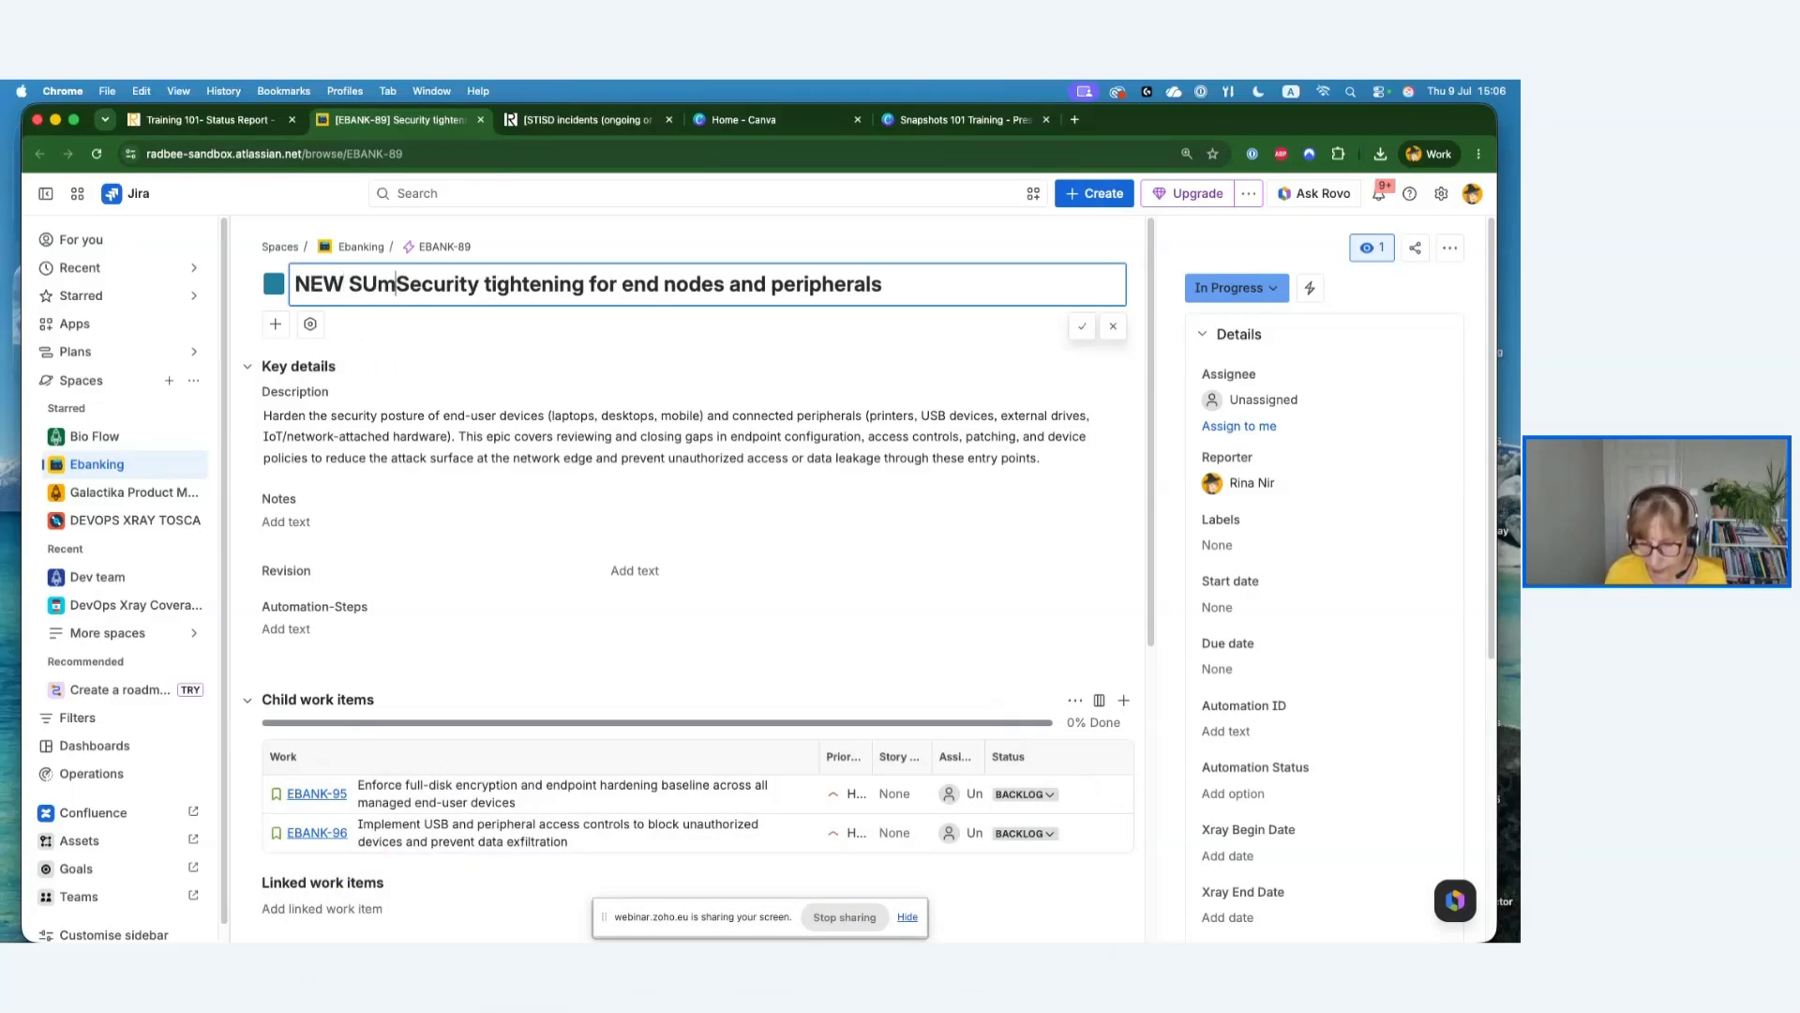
{"action": "type", "text": "mar"}
{"action": "key", "text": "BackSpace"}
{"action": "key", "text": "BackSpace"}
{"action": "key", "text": "BackSpace"}
{"action": "key", "text": "BackSpace"}
{"action": "key", "text": "BackSpace"}
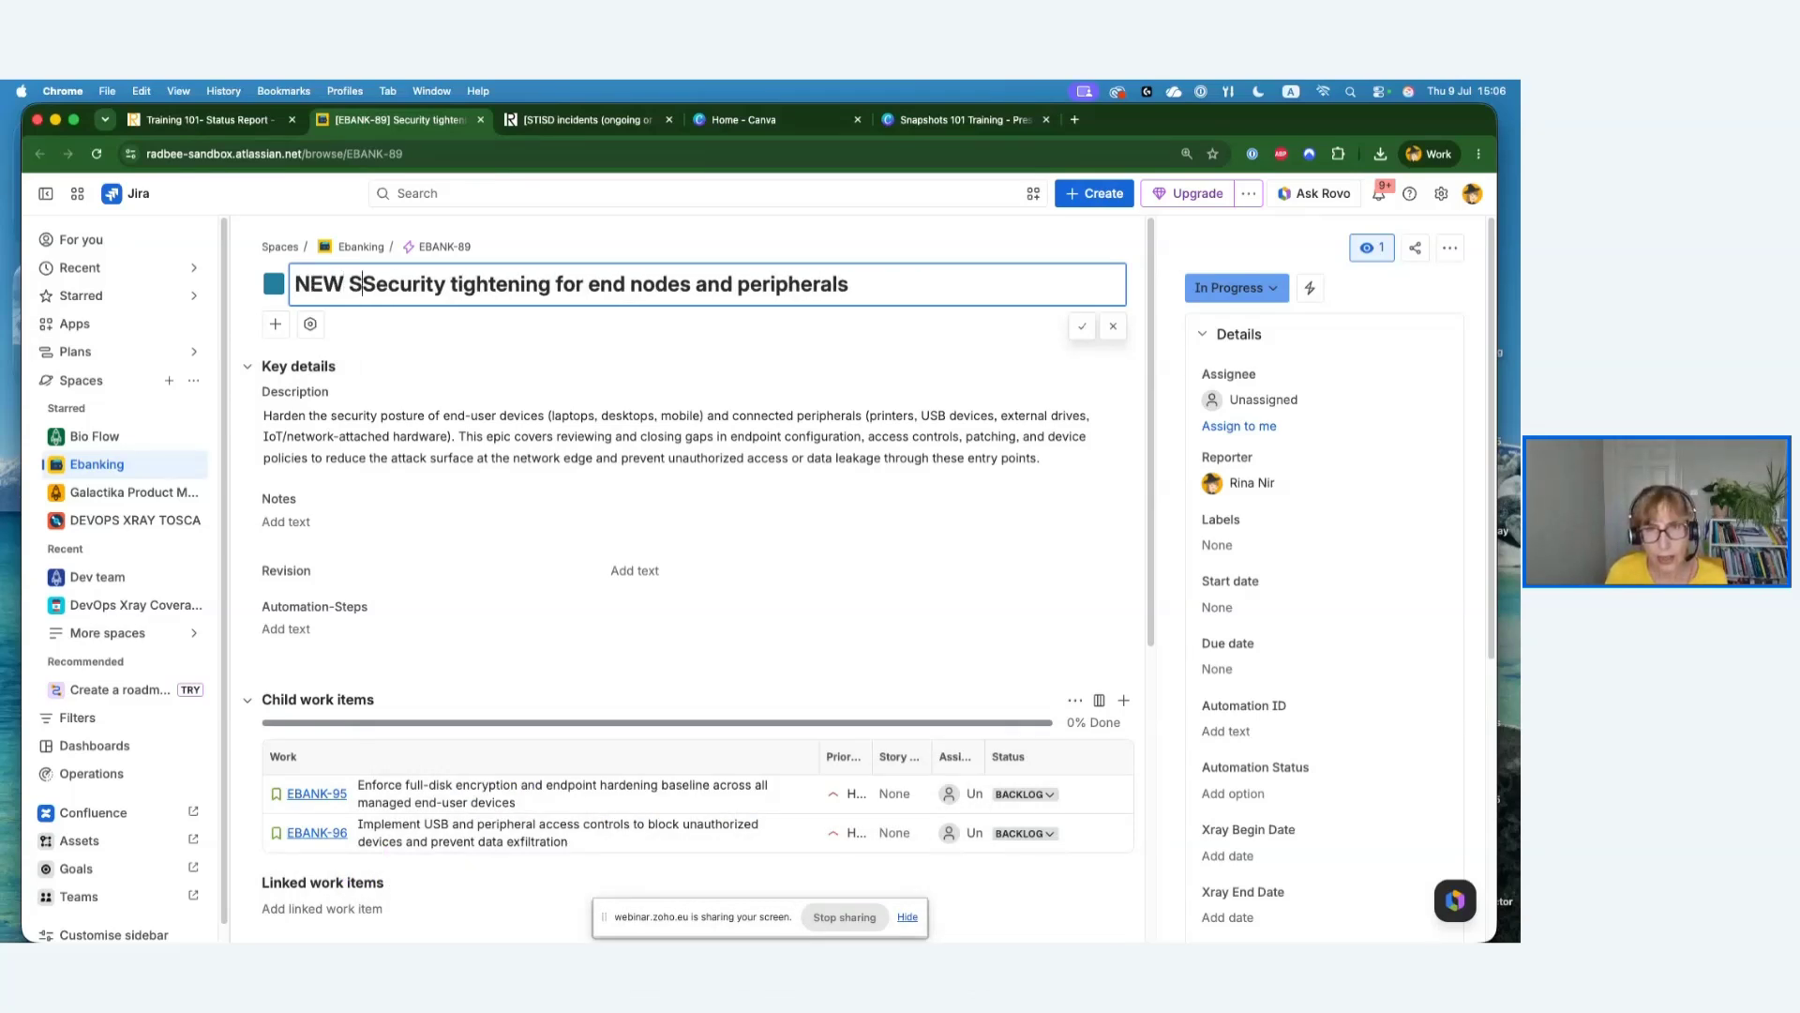
{"action": "type", "text": "ummary"}
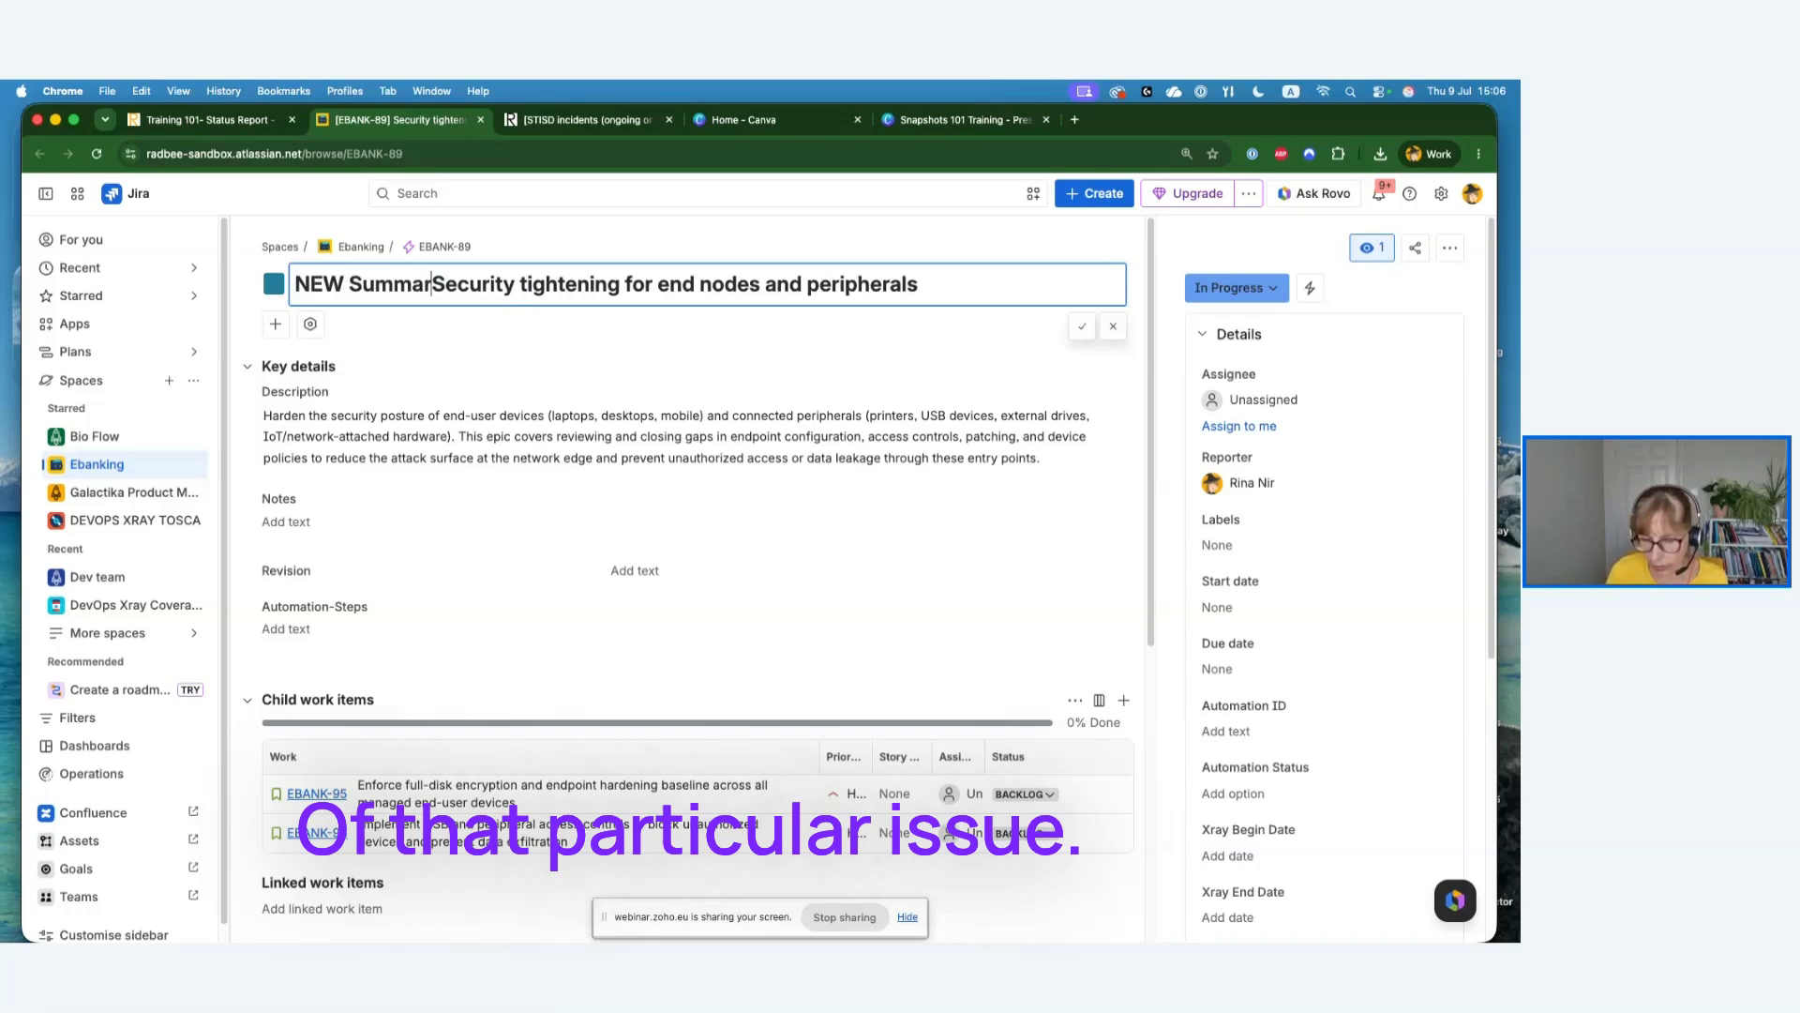
{"action": "left_click", "coordinate": [1082, 326]}
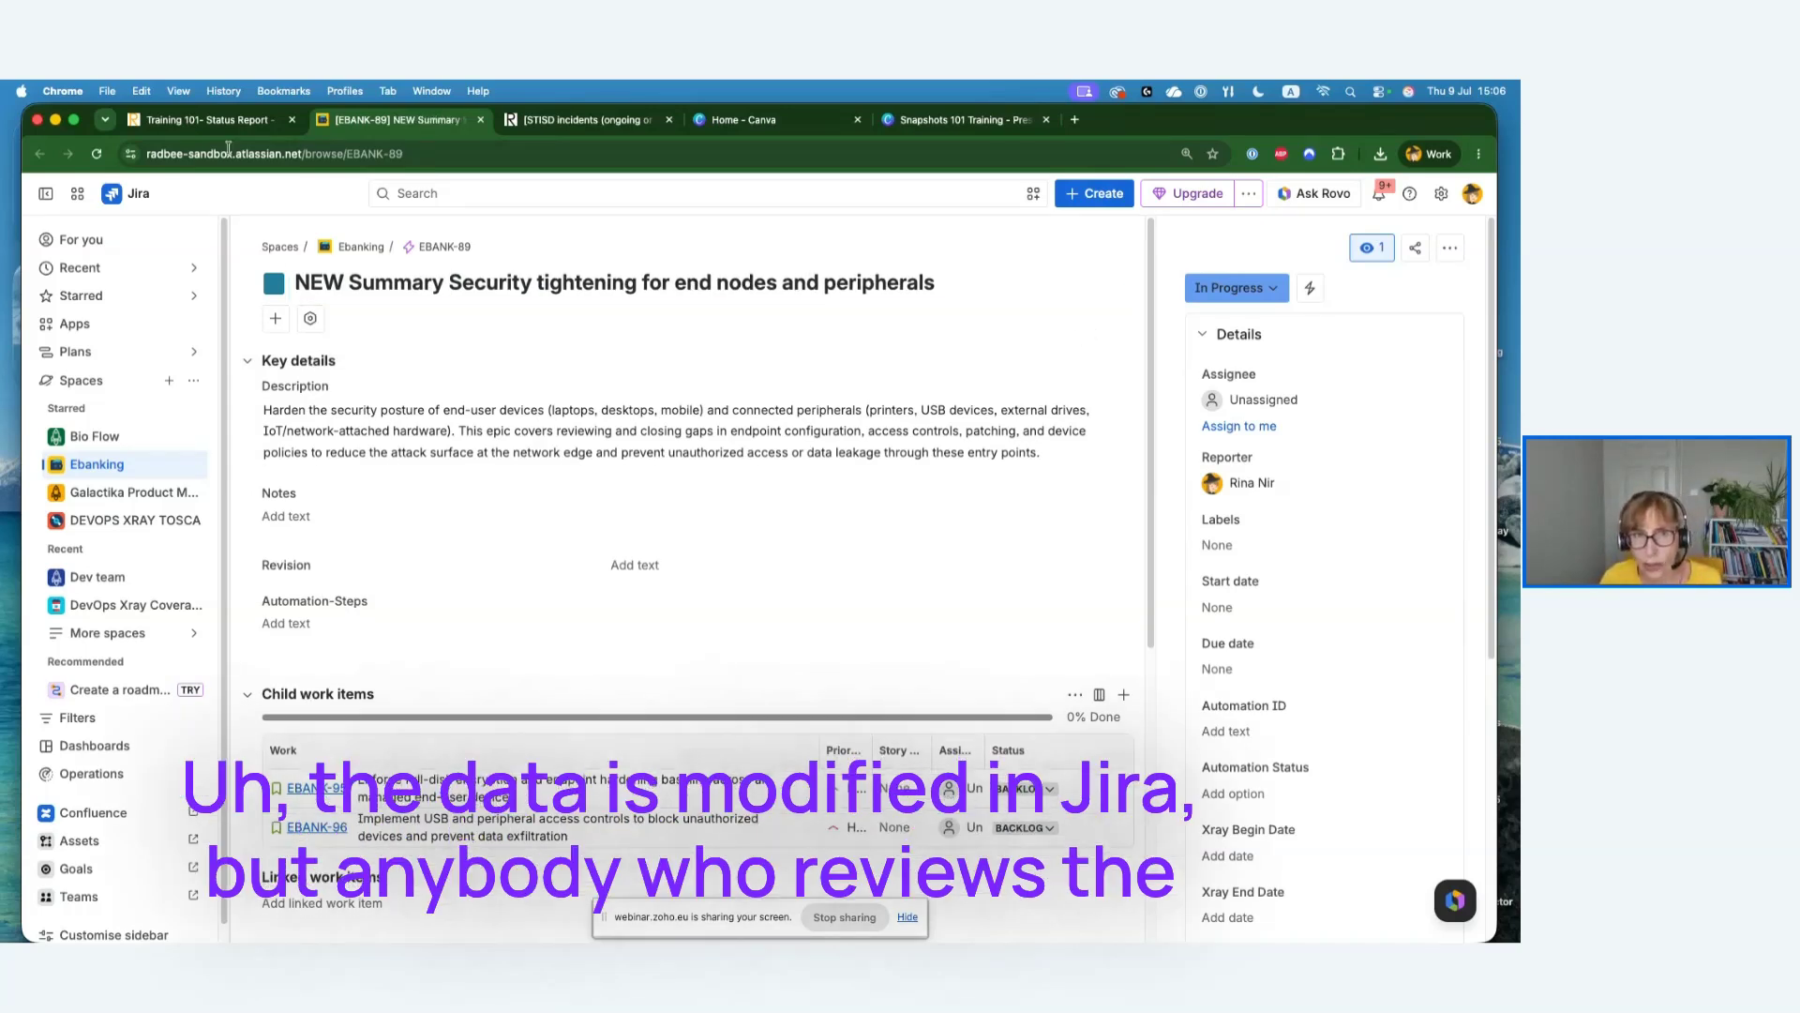
Return to the Confluence status report, reload it, and check EBANK-89's summary and the snapshot date in the table
{"action": "left_click", "coordinate": [202, 119]}
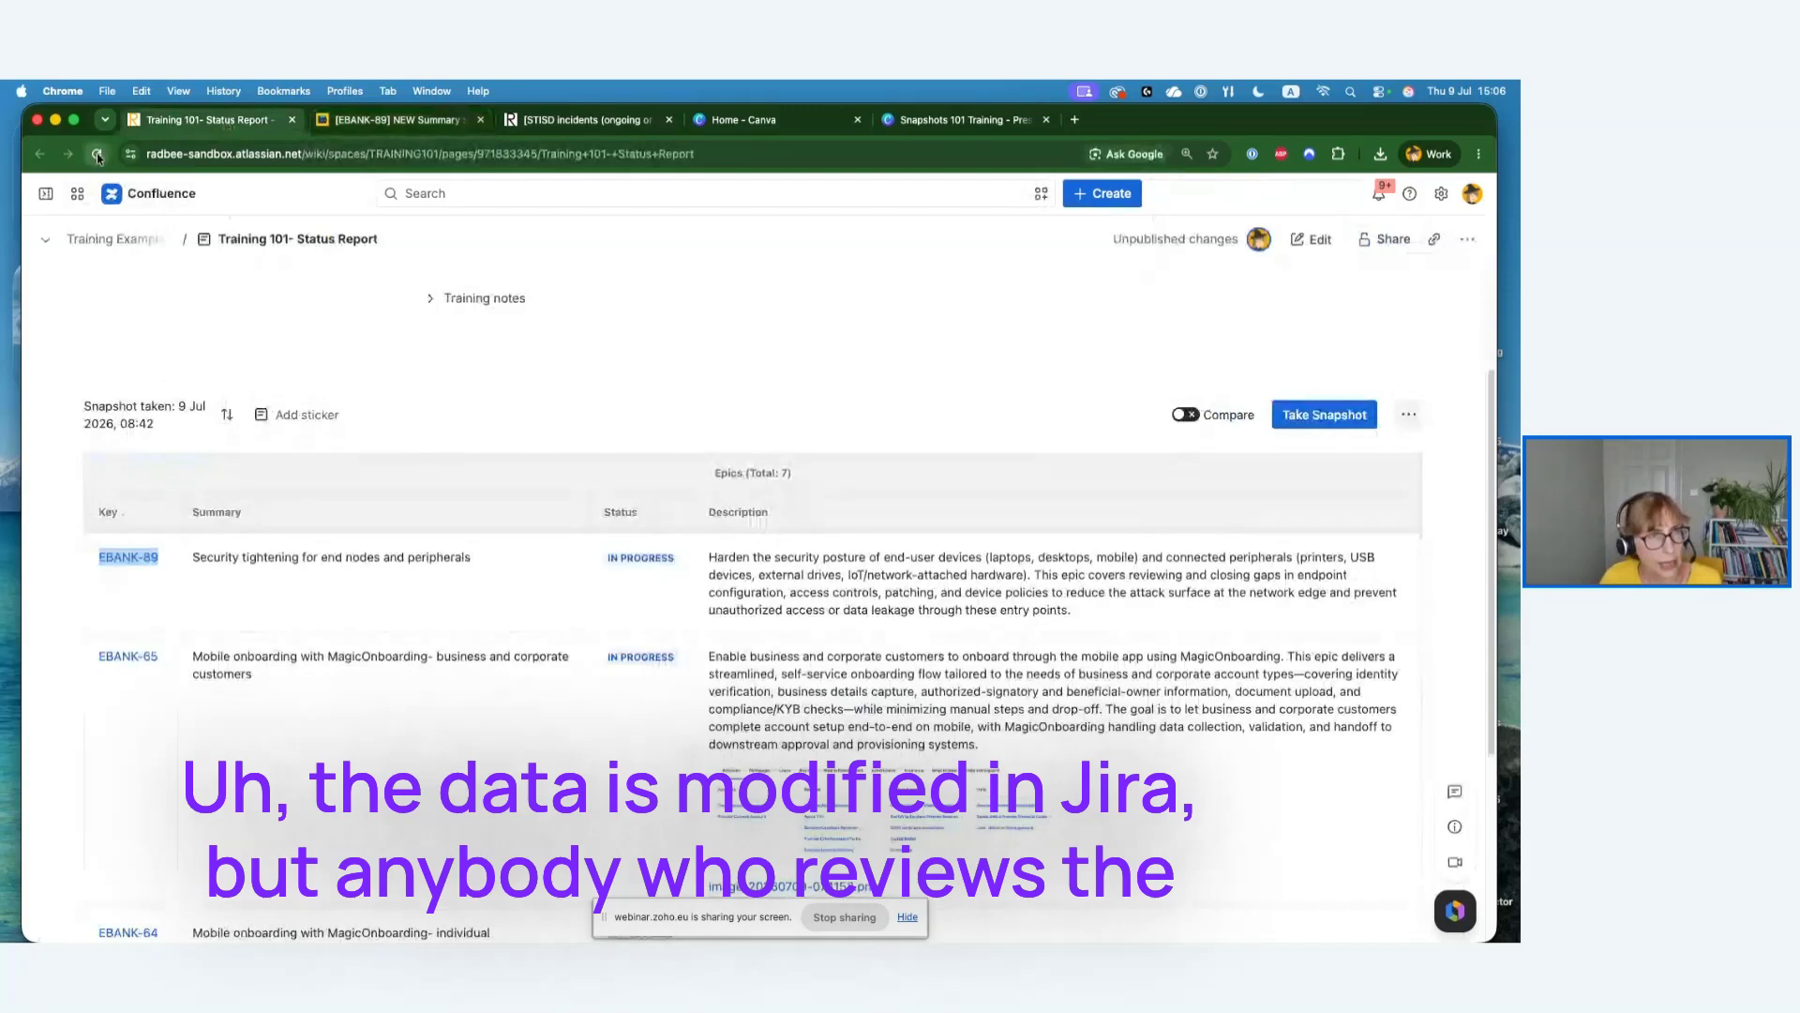
{"action": "left_click", "coordinate": [97, 154]}
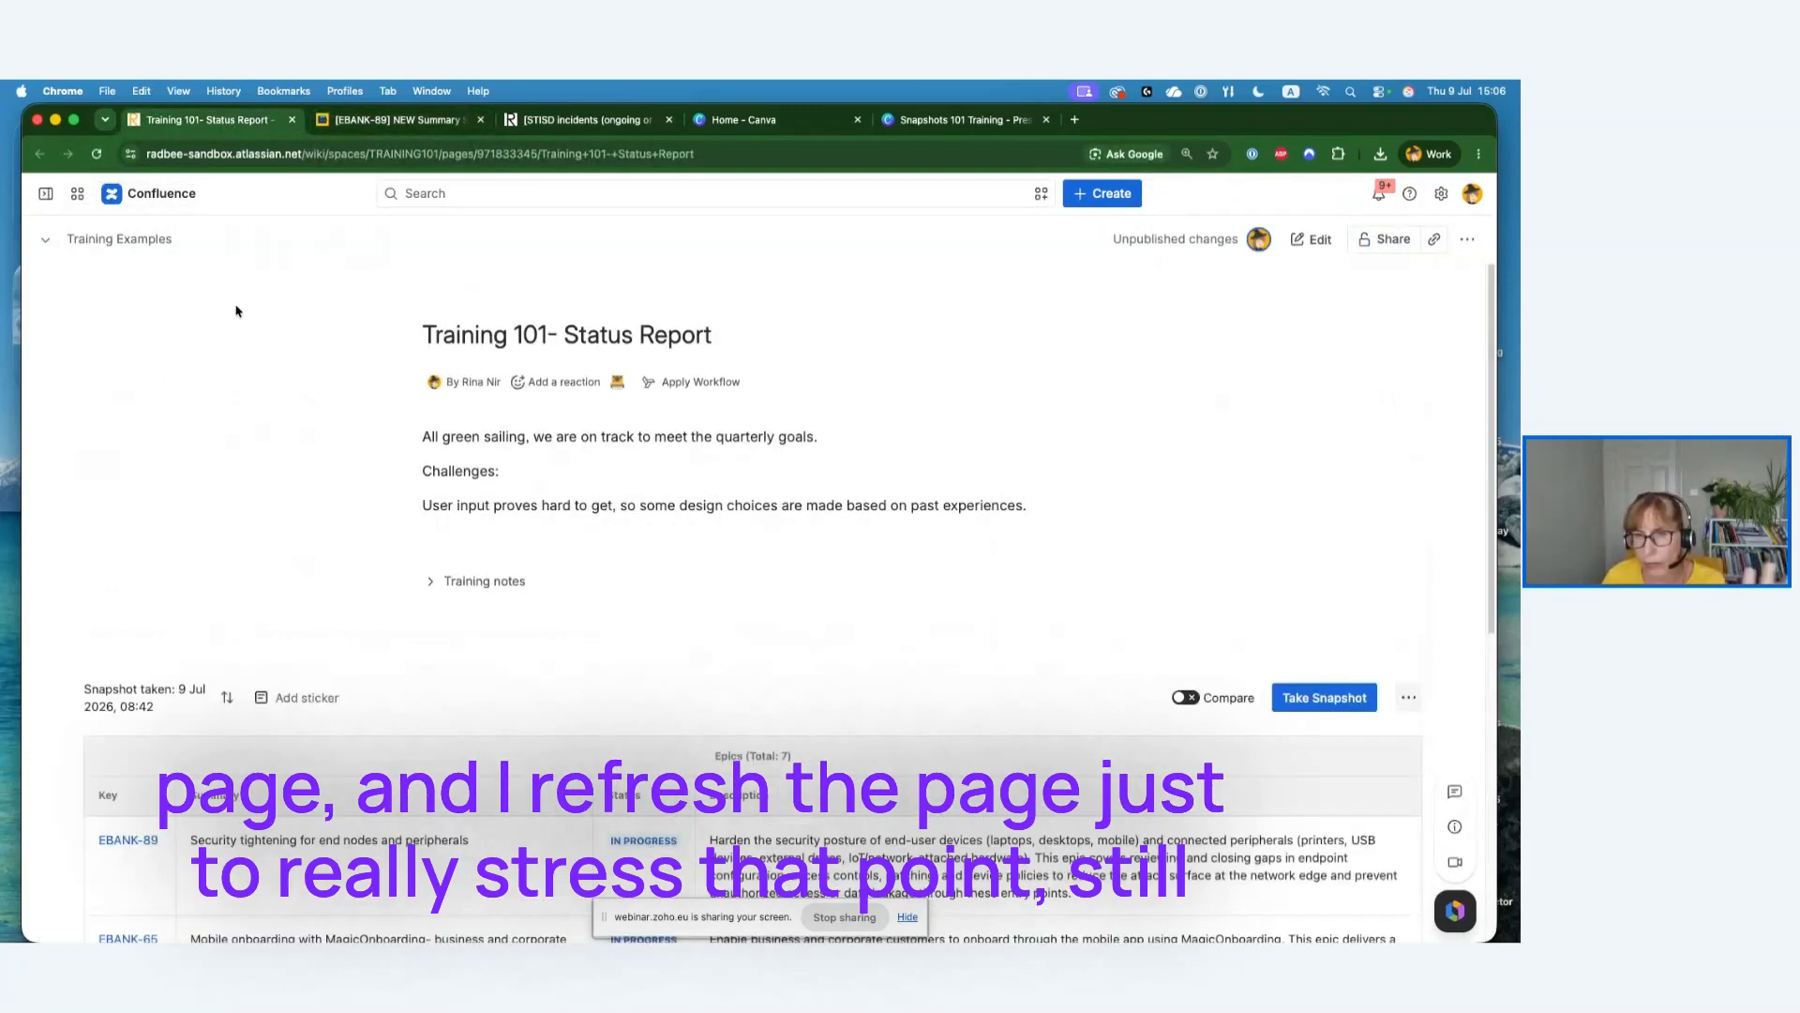
{"action": "scroll", "coordinate": [235, 521], "scroll_direction": "down", "scroll_amount": 4}
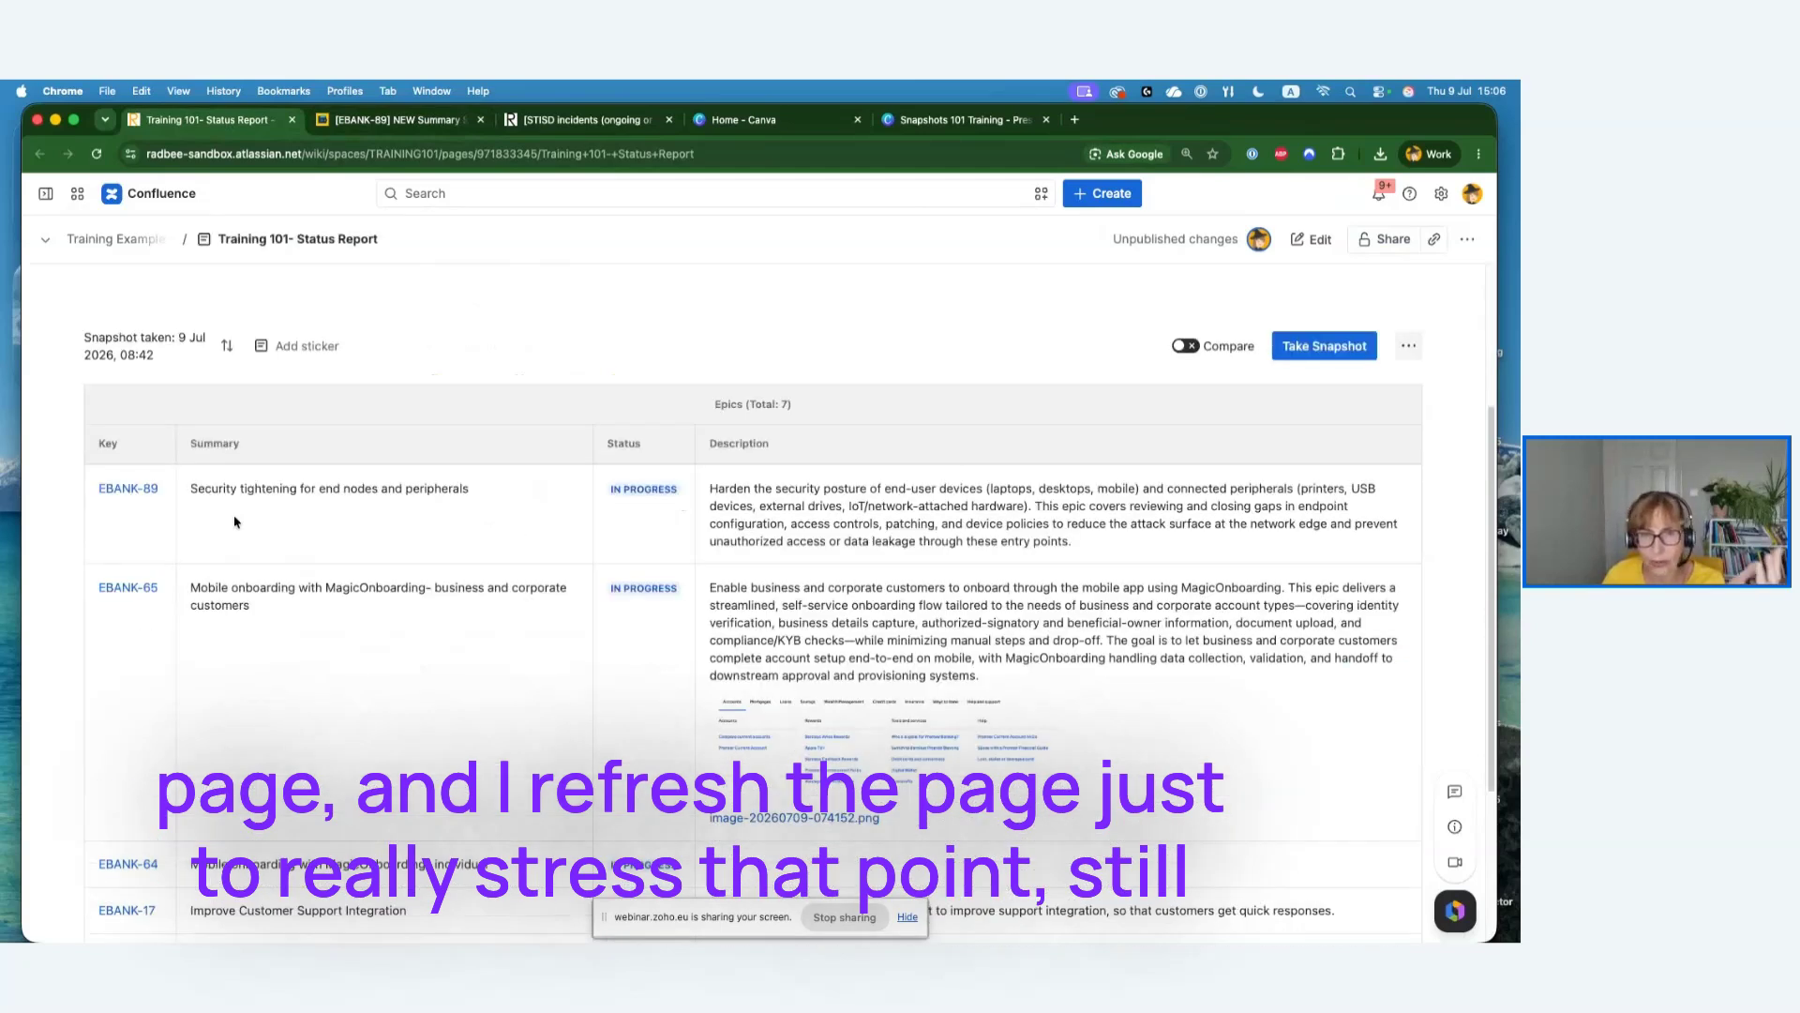
{"action": "scroll", "coordinate": [234, 522], "scroll_direction": "down", "scroll_amount": 1}
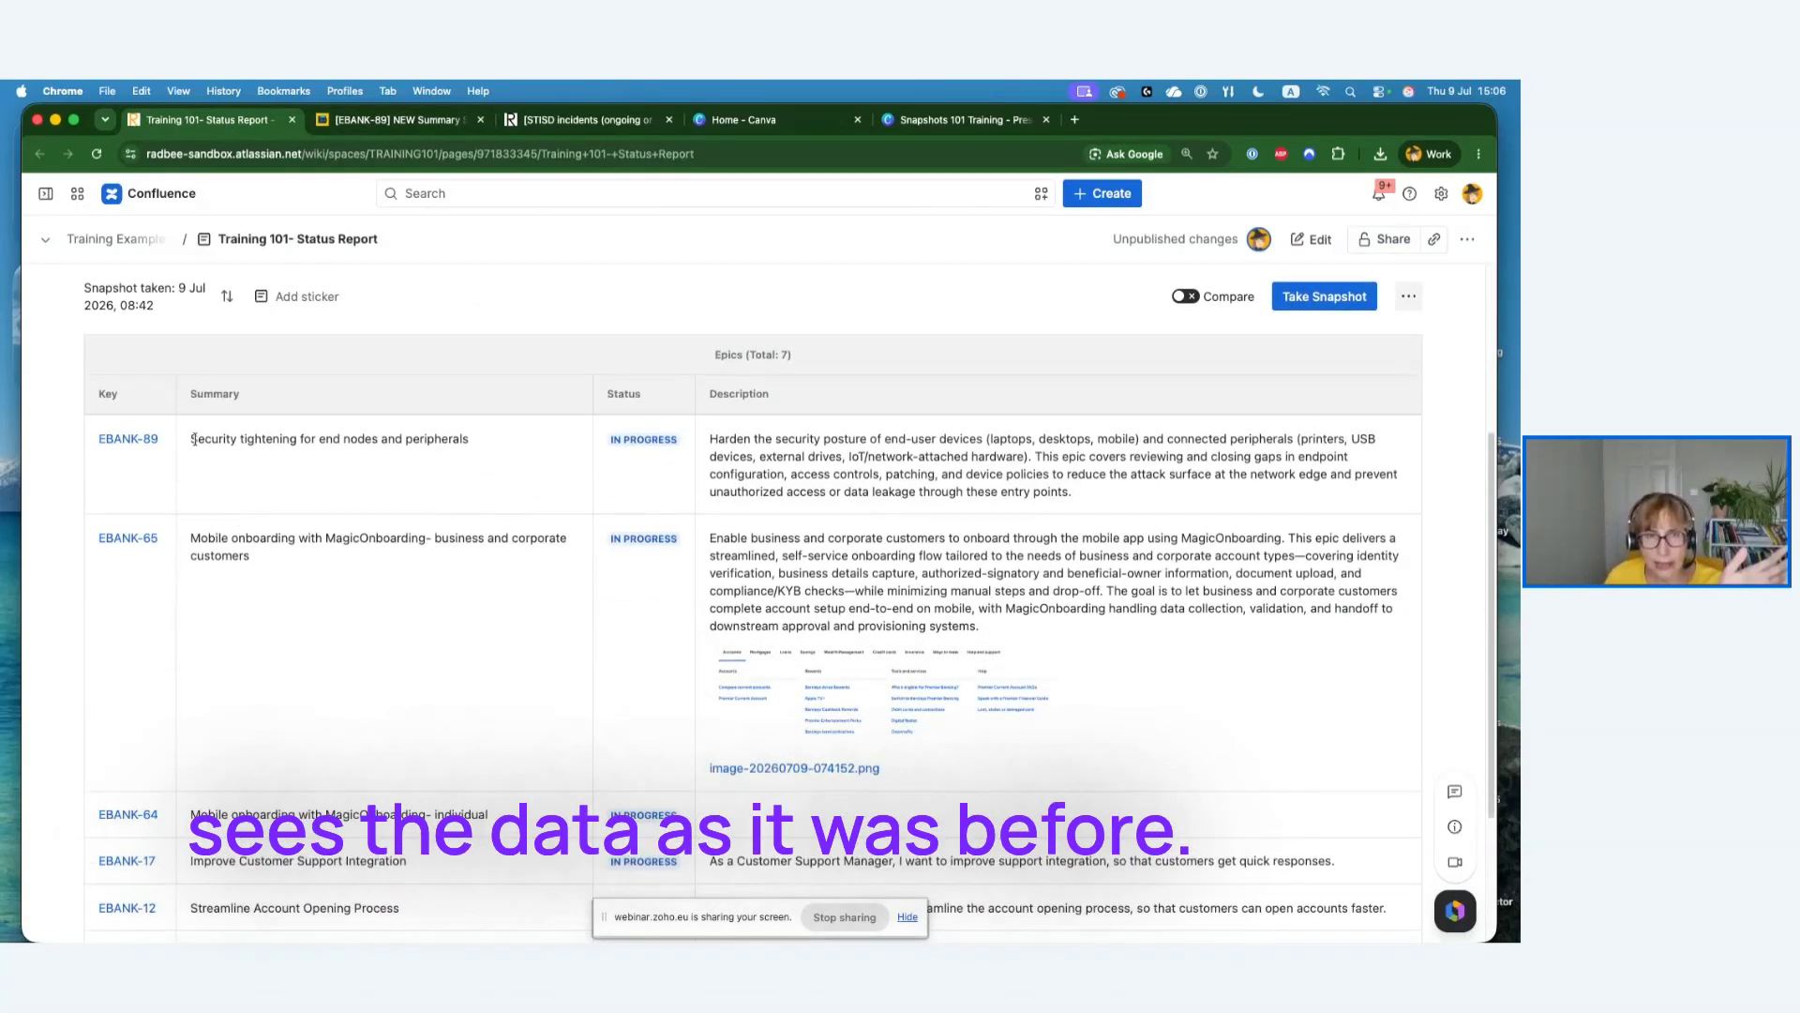
{"action": "left_click_drag", "start_coordinate": [193, 439], "coordinate": [471, 443]}
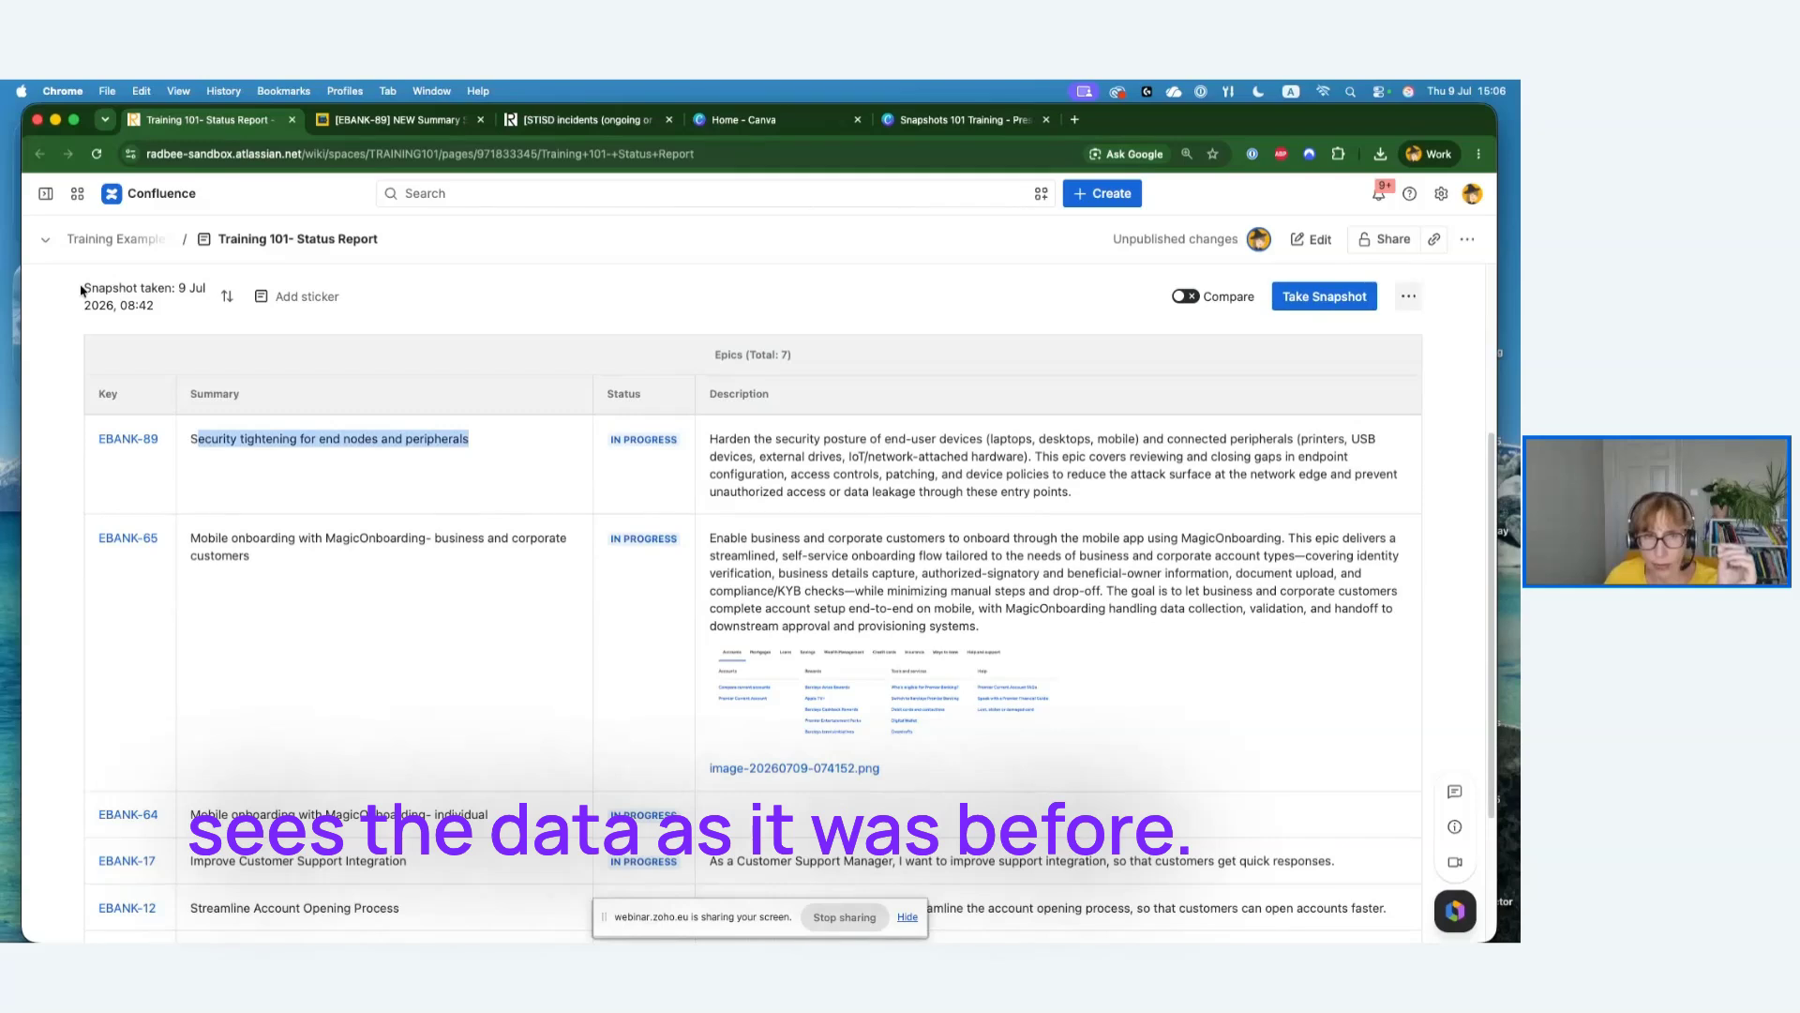
{"action": "left_click_drag", "start_coordinate": [83, 287], "coordinate": [156, 304]}
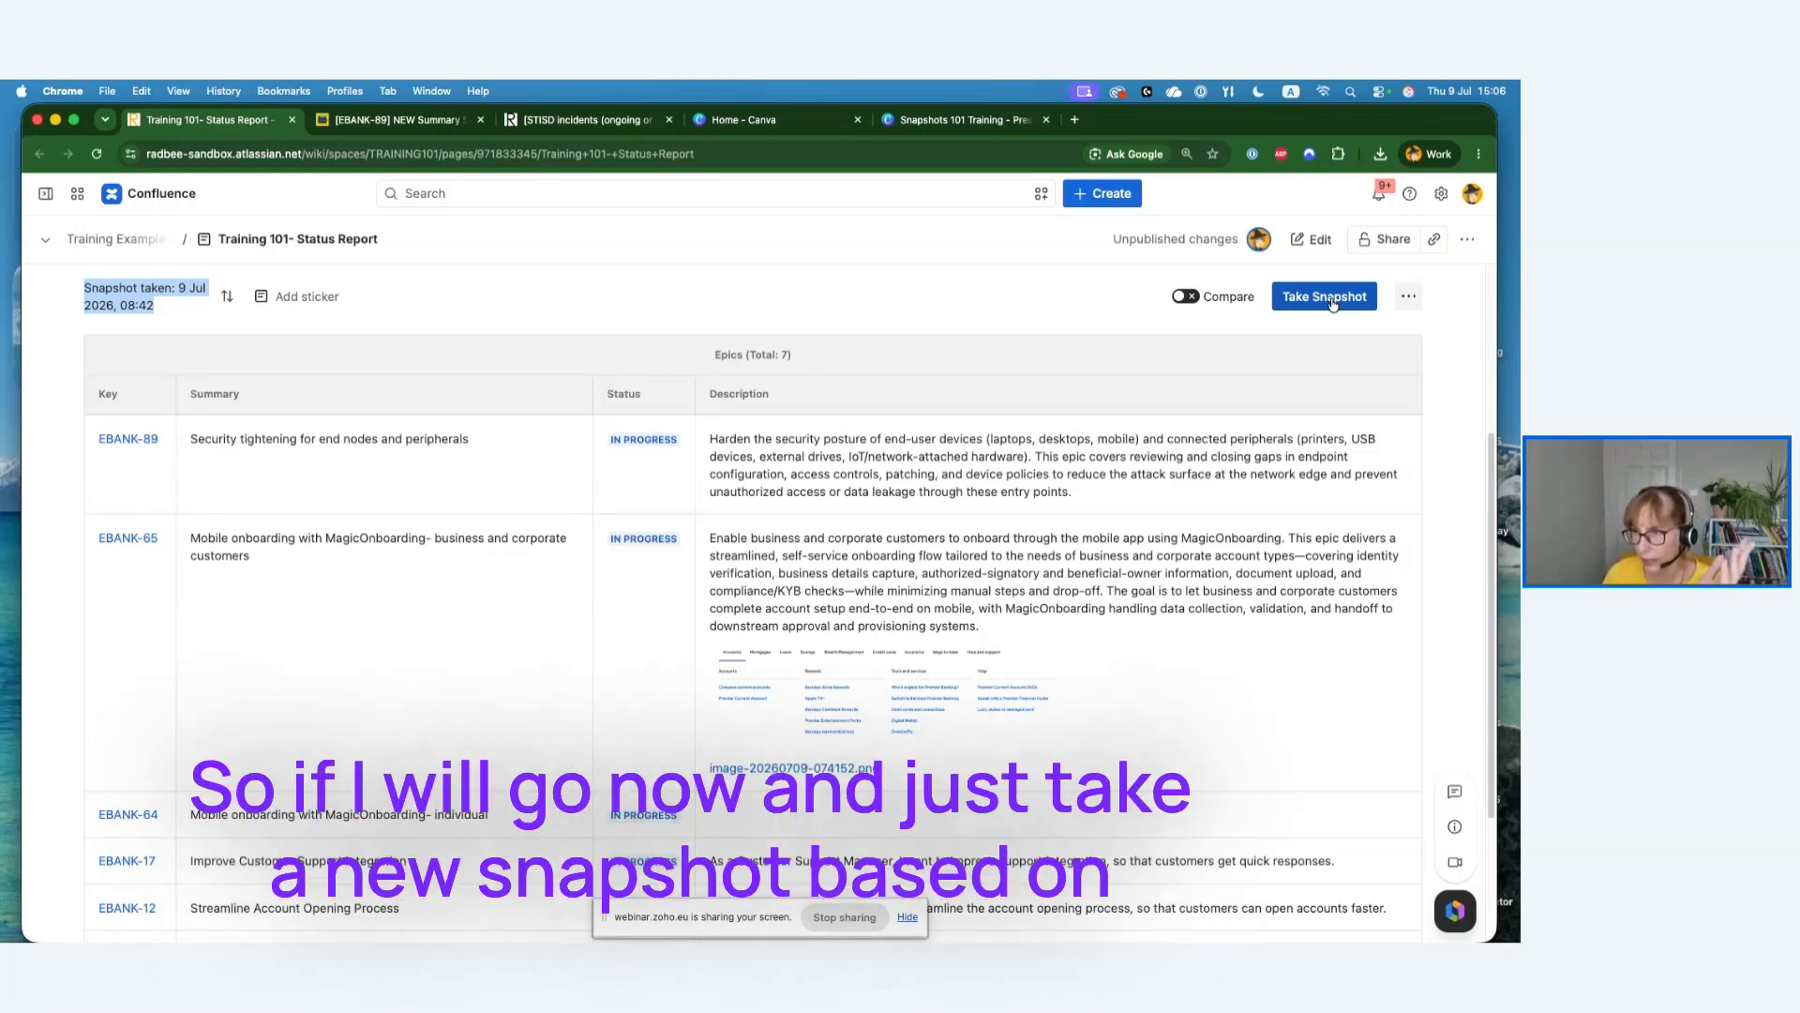
Take a new snapshot of the epics table, and view the page's version history before returning to the page
{"action": "left_click", "coordinate": [1325, 297]}
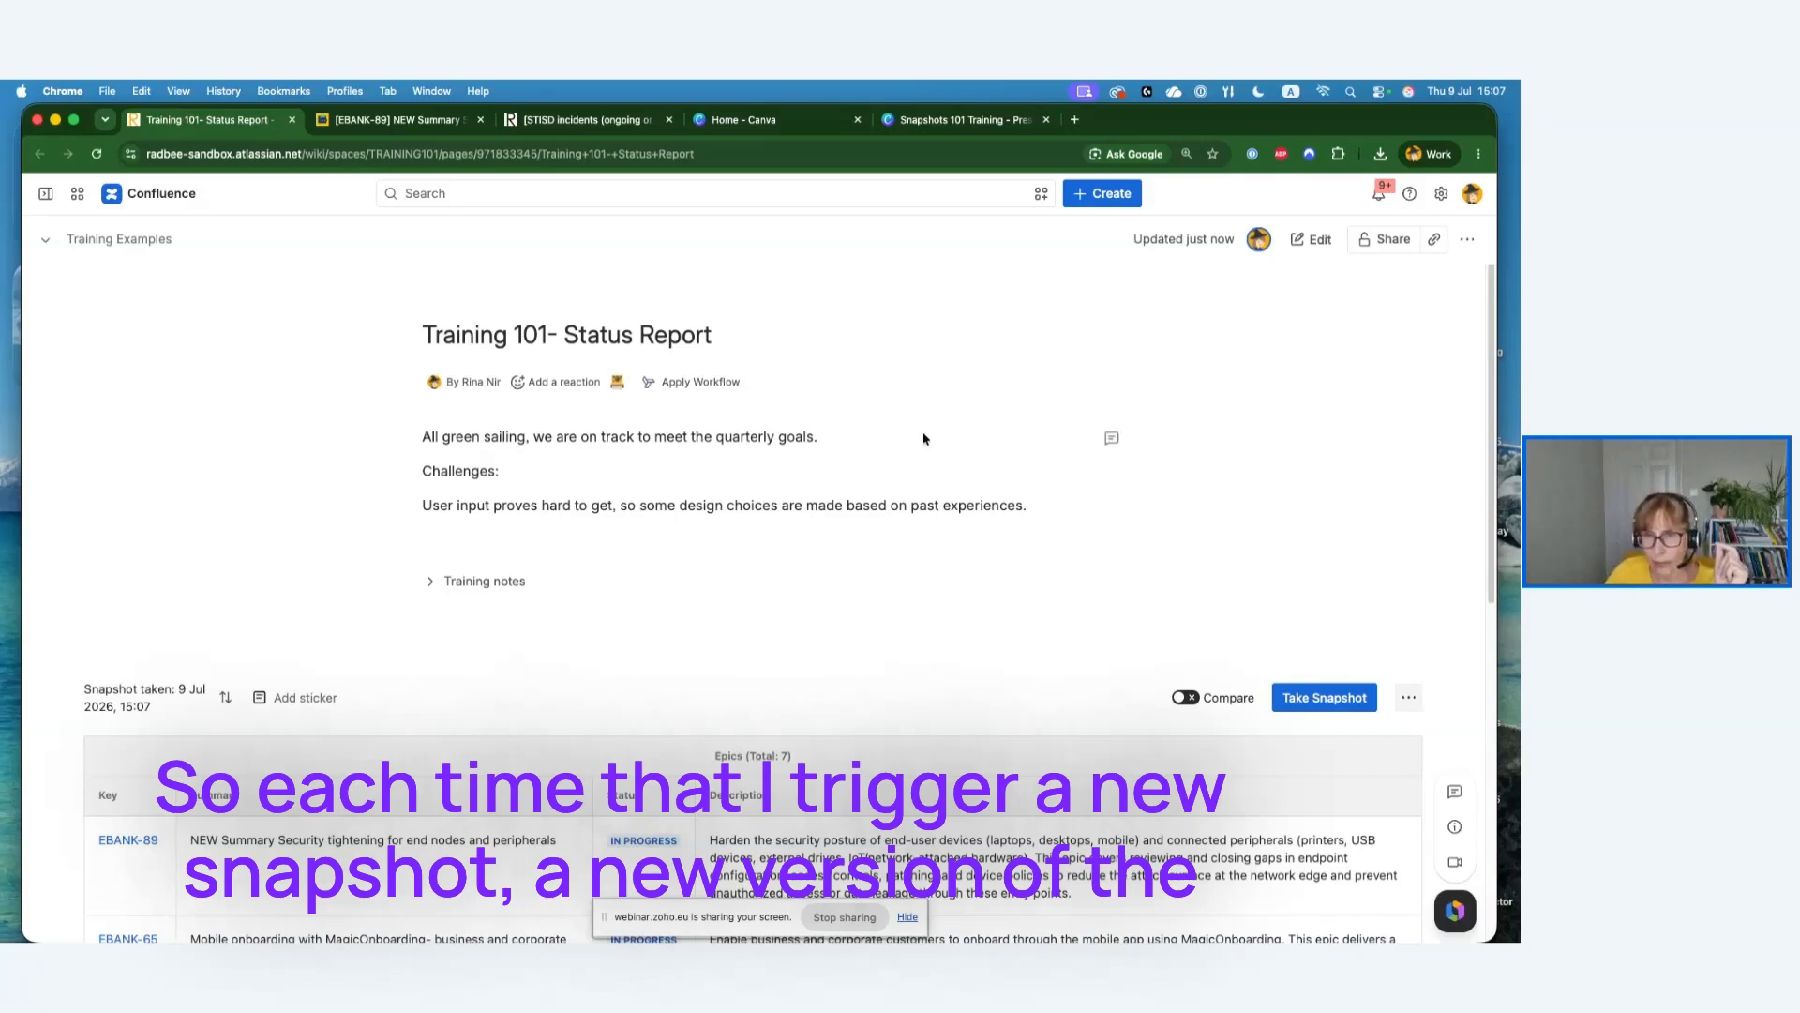
{"action": "scroll", "coordinate": [924, 438], "scroll_direction": "down", "scroll_amount": 3}
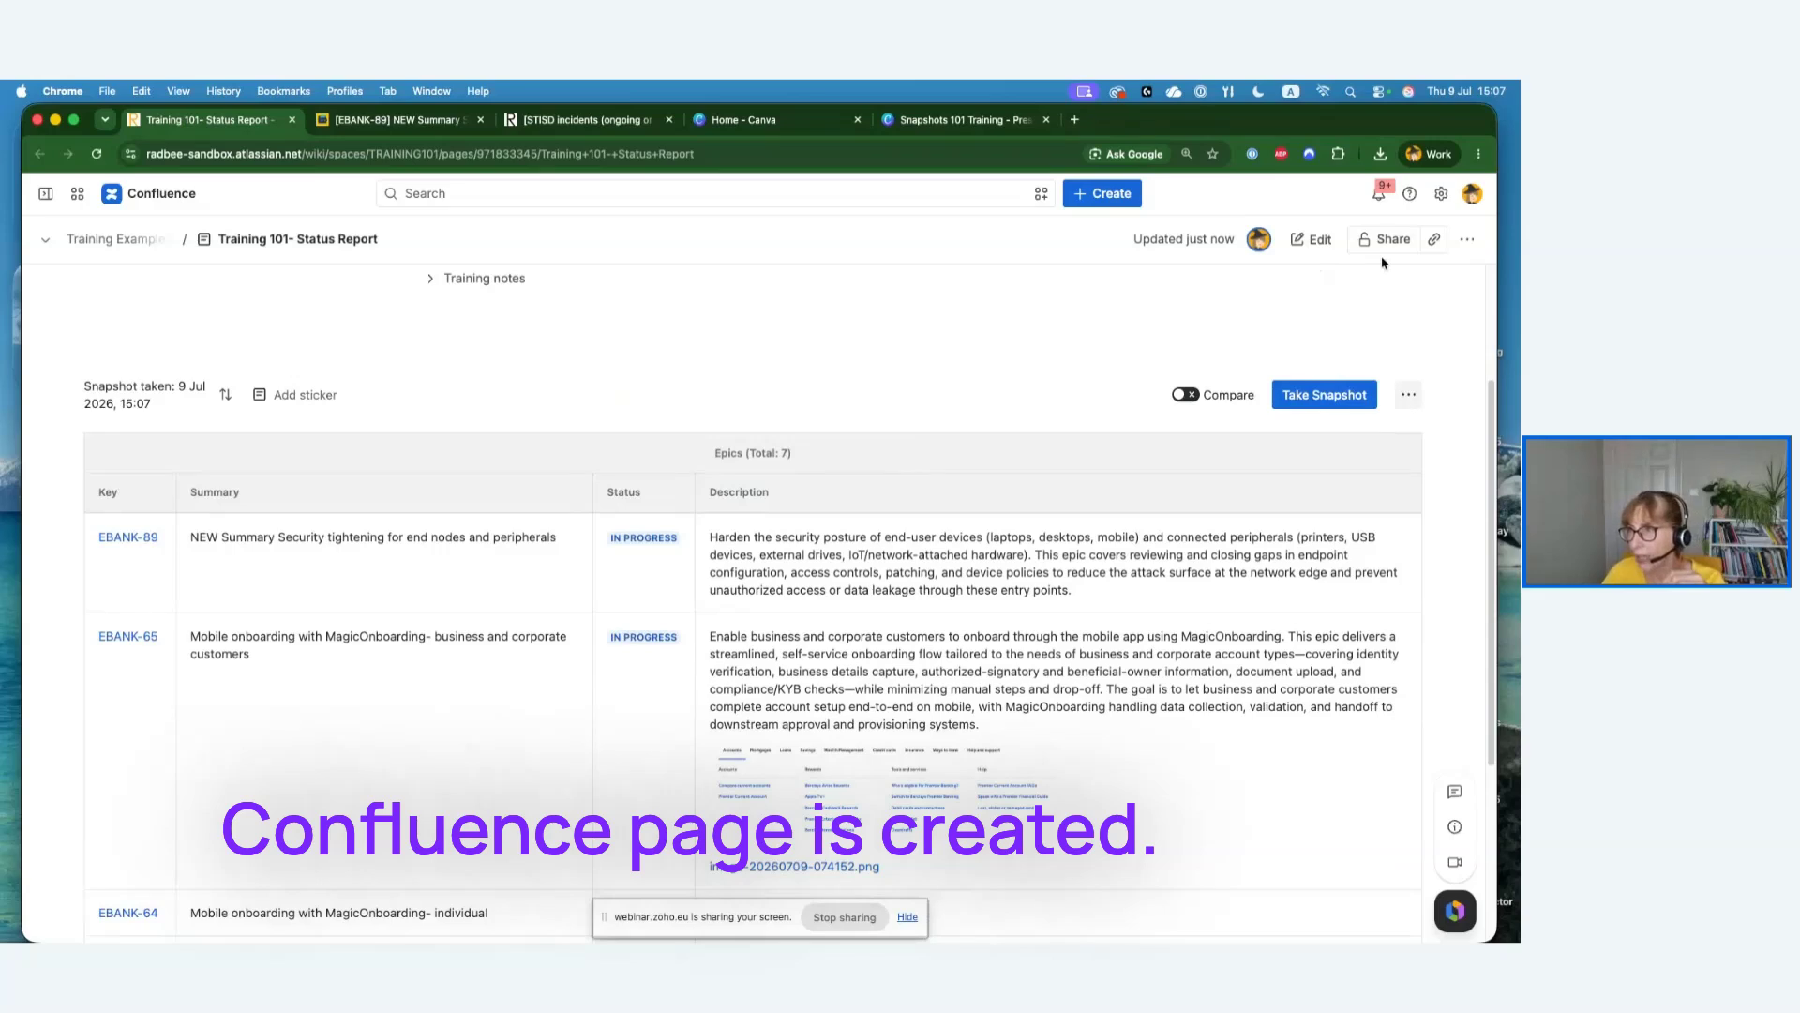
{"action": "left_click", "coordinate": [1467, 241]}
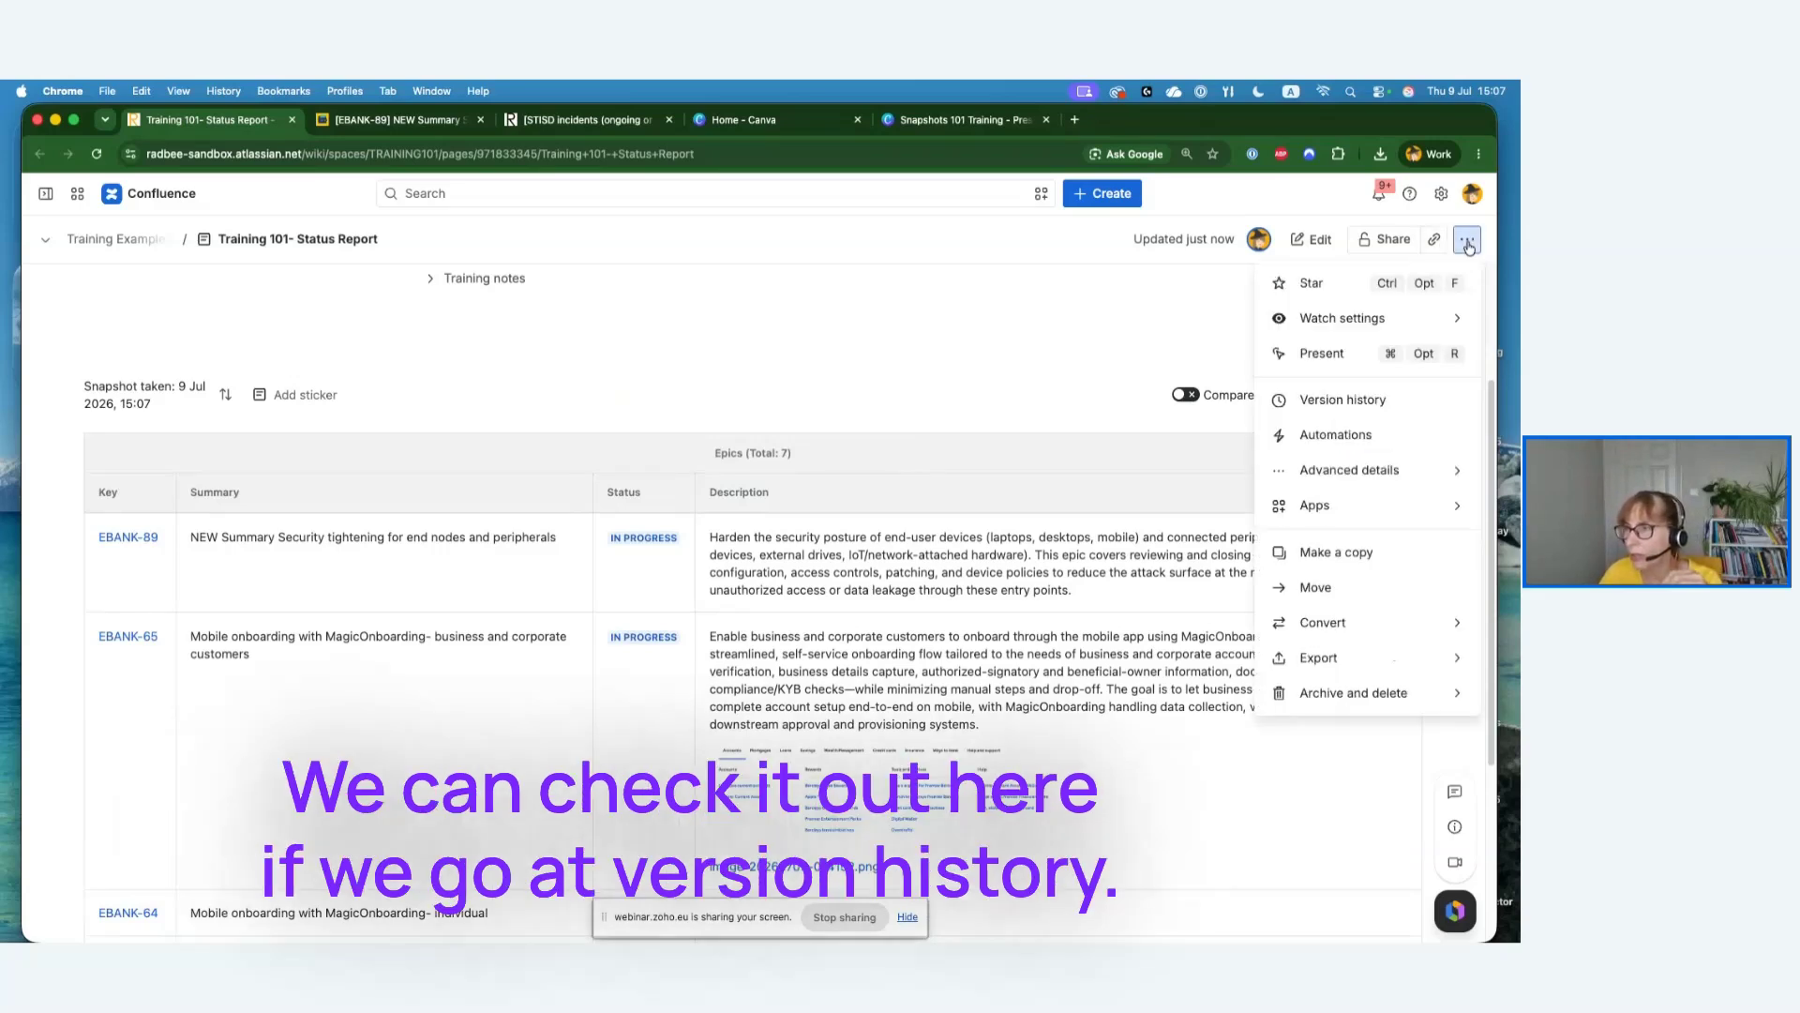
{"action": "left_click", "coordinate": [1353, 402]}
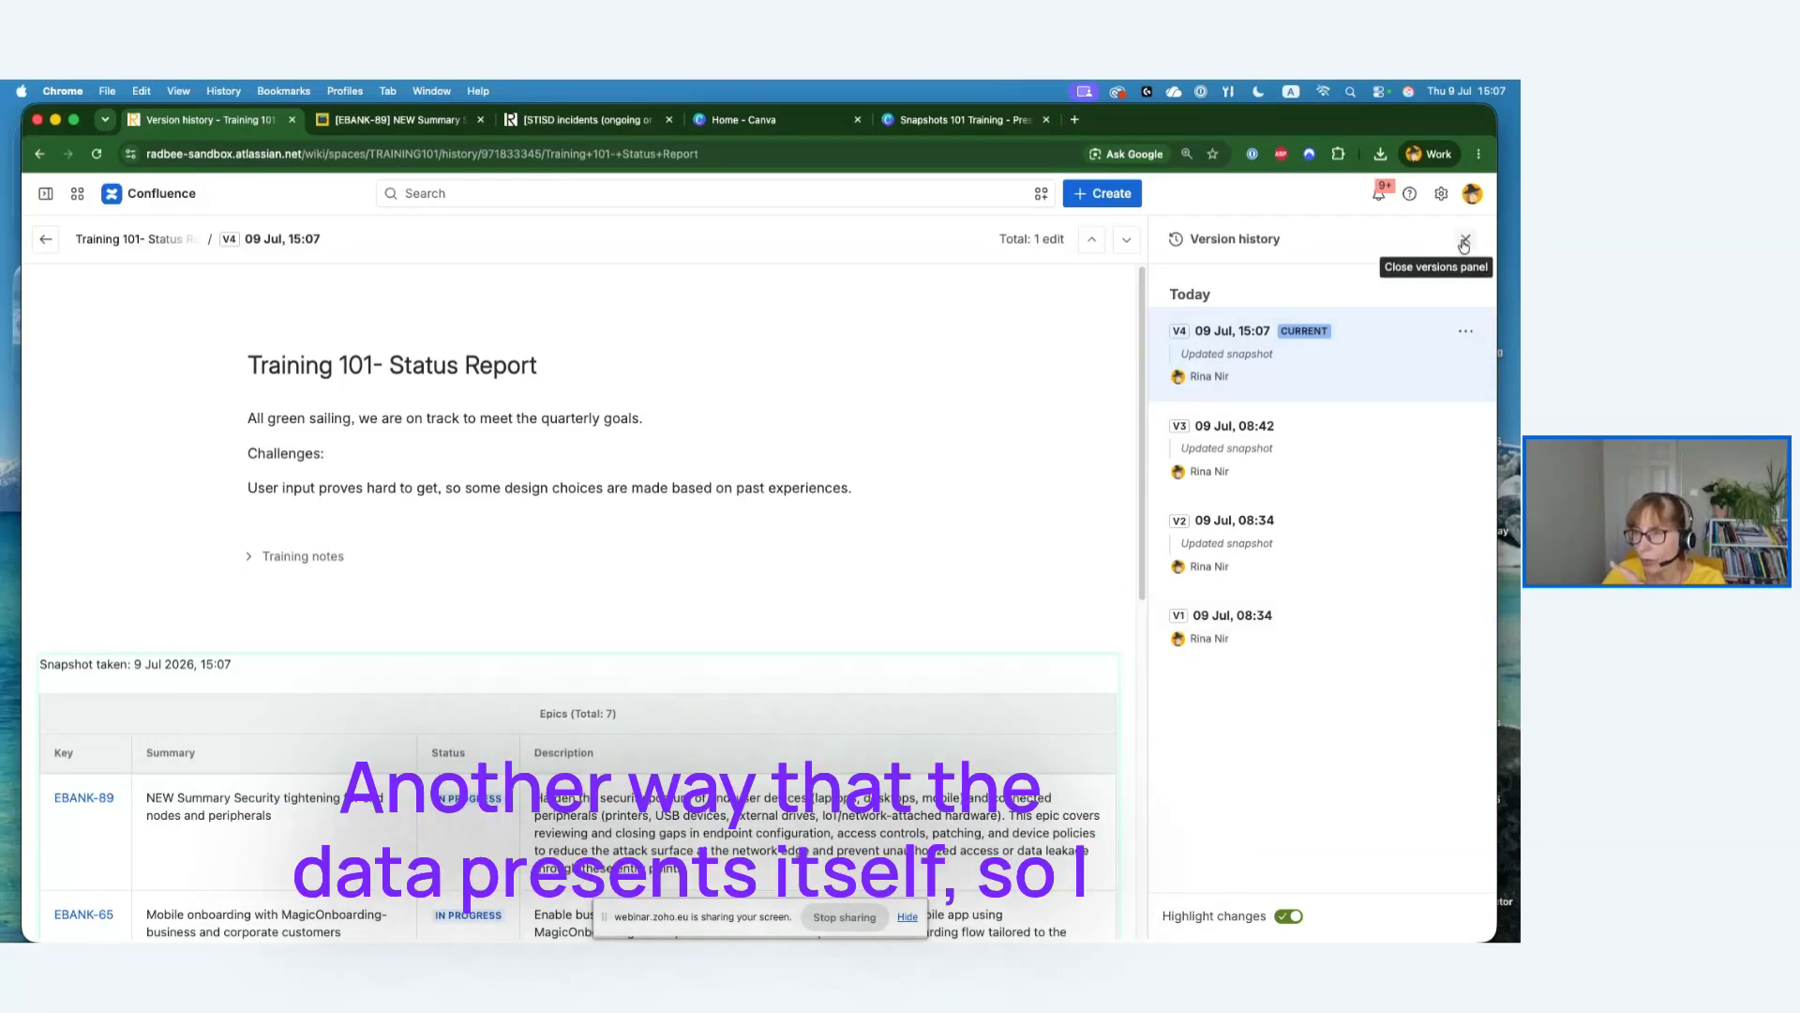
{"action": "left_click", "coordinate": [1463, 242]}
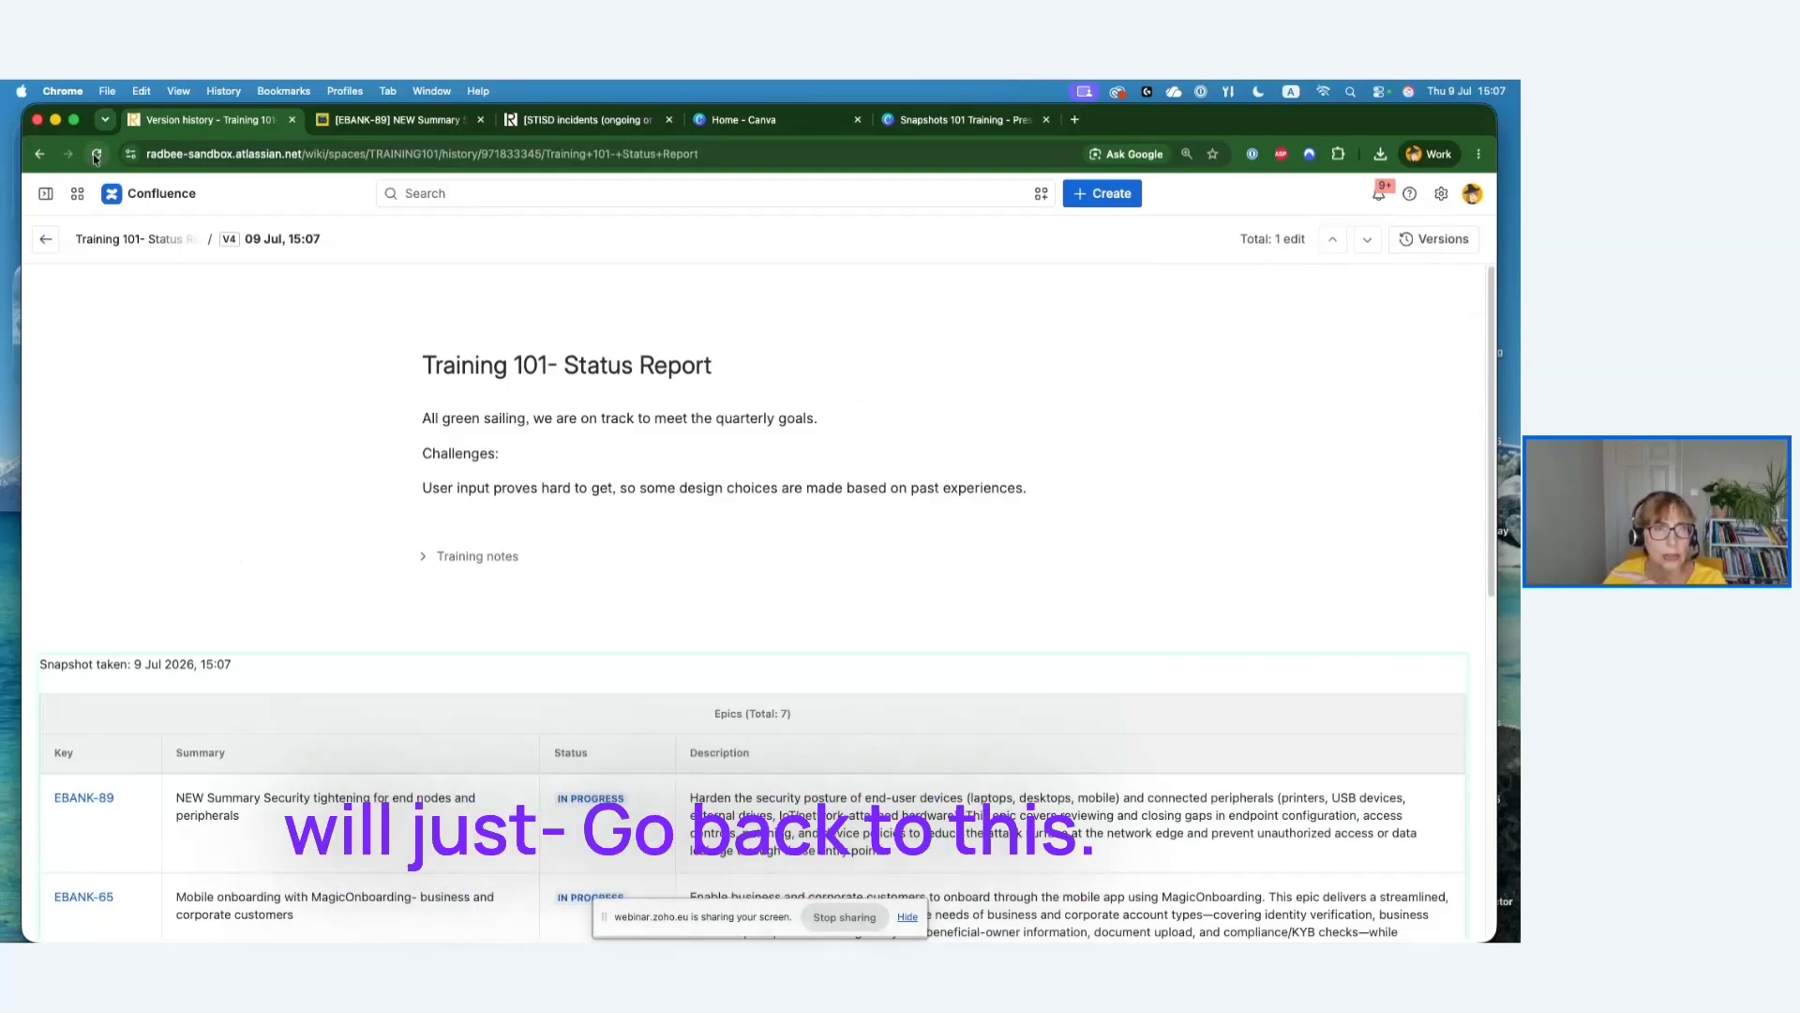
{"action": "left_click", "coordinate": [130, 242]}
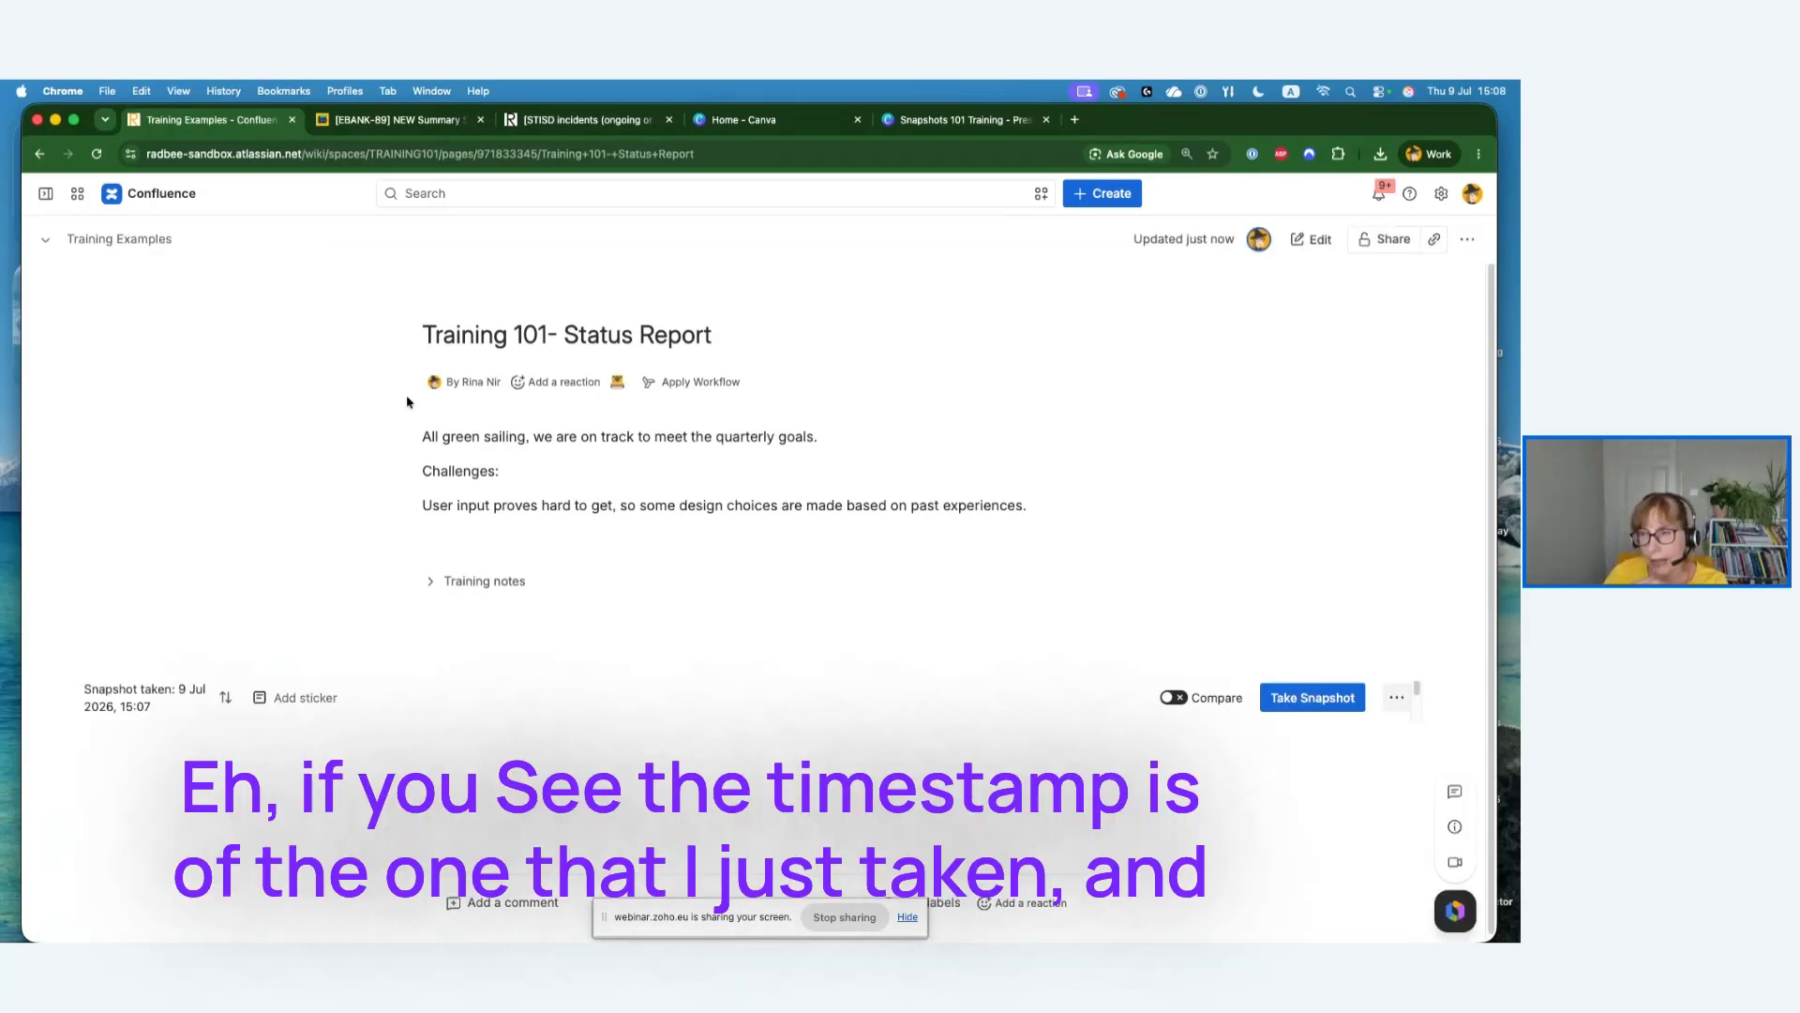
Check the snapshot date and EBANK-89's summary in the table, and turn on Compare to view the changed rows
{"action": "scroll", "coordinate": [1056, 609], "scroll_direction": "down", "scroll_amount": 5}
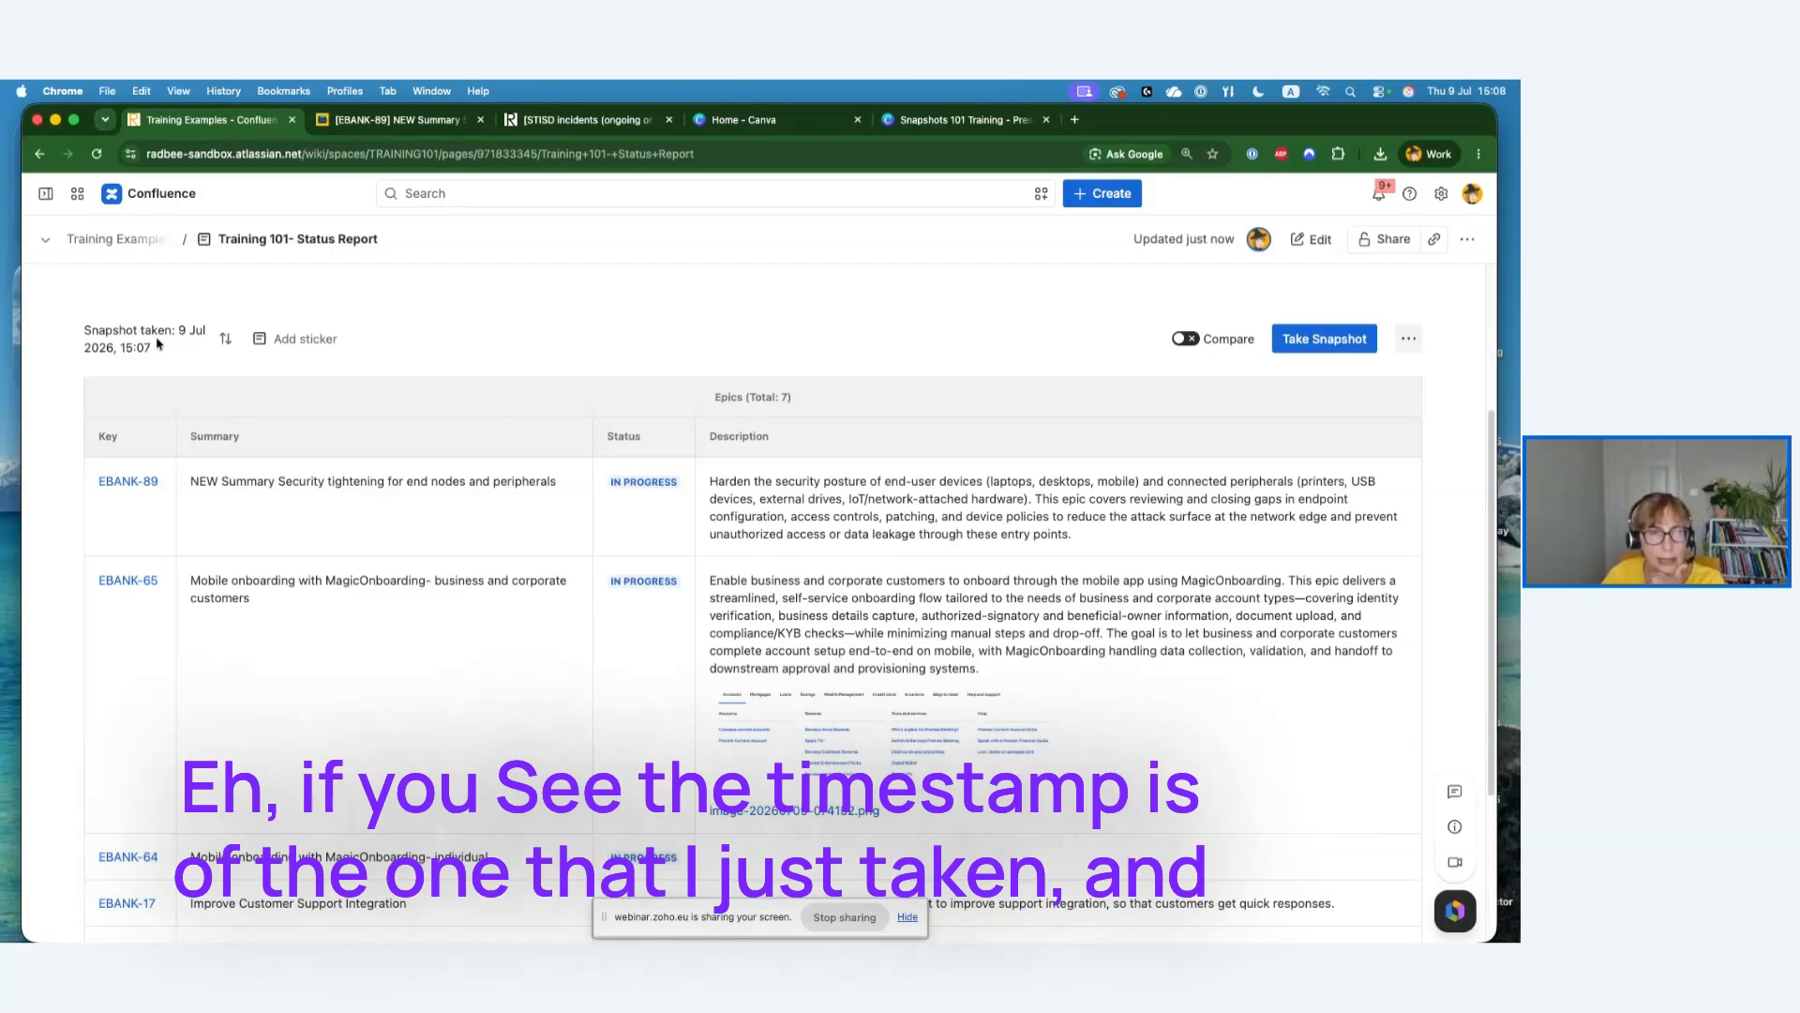
{"action": "left_click_drag", "start_coordinate": [182, 332], "coordinate": [188, 348]}
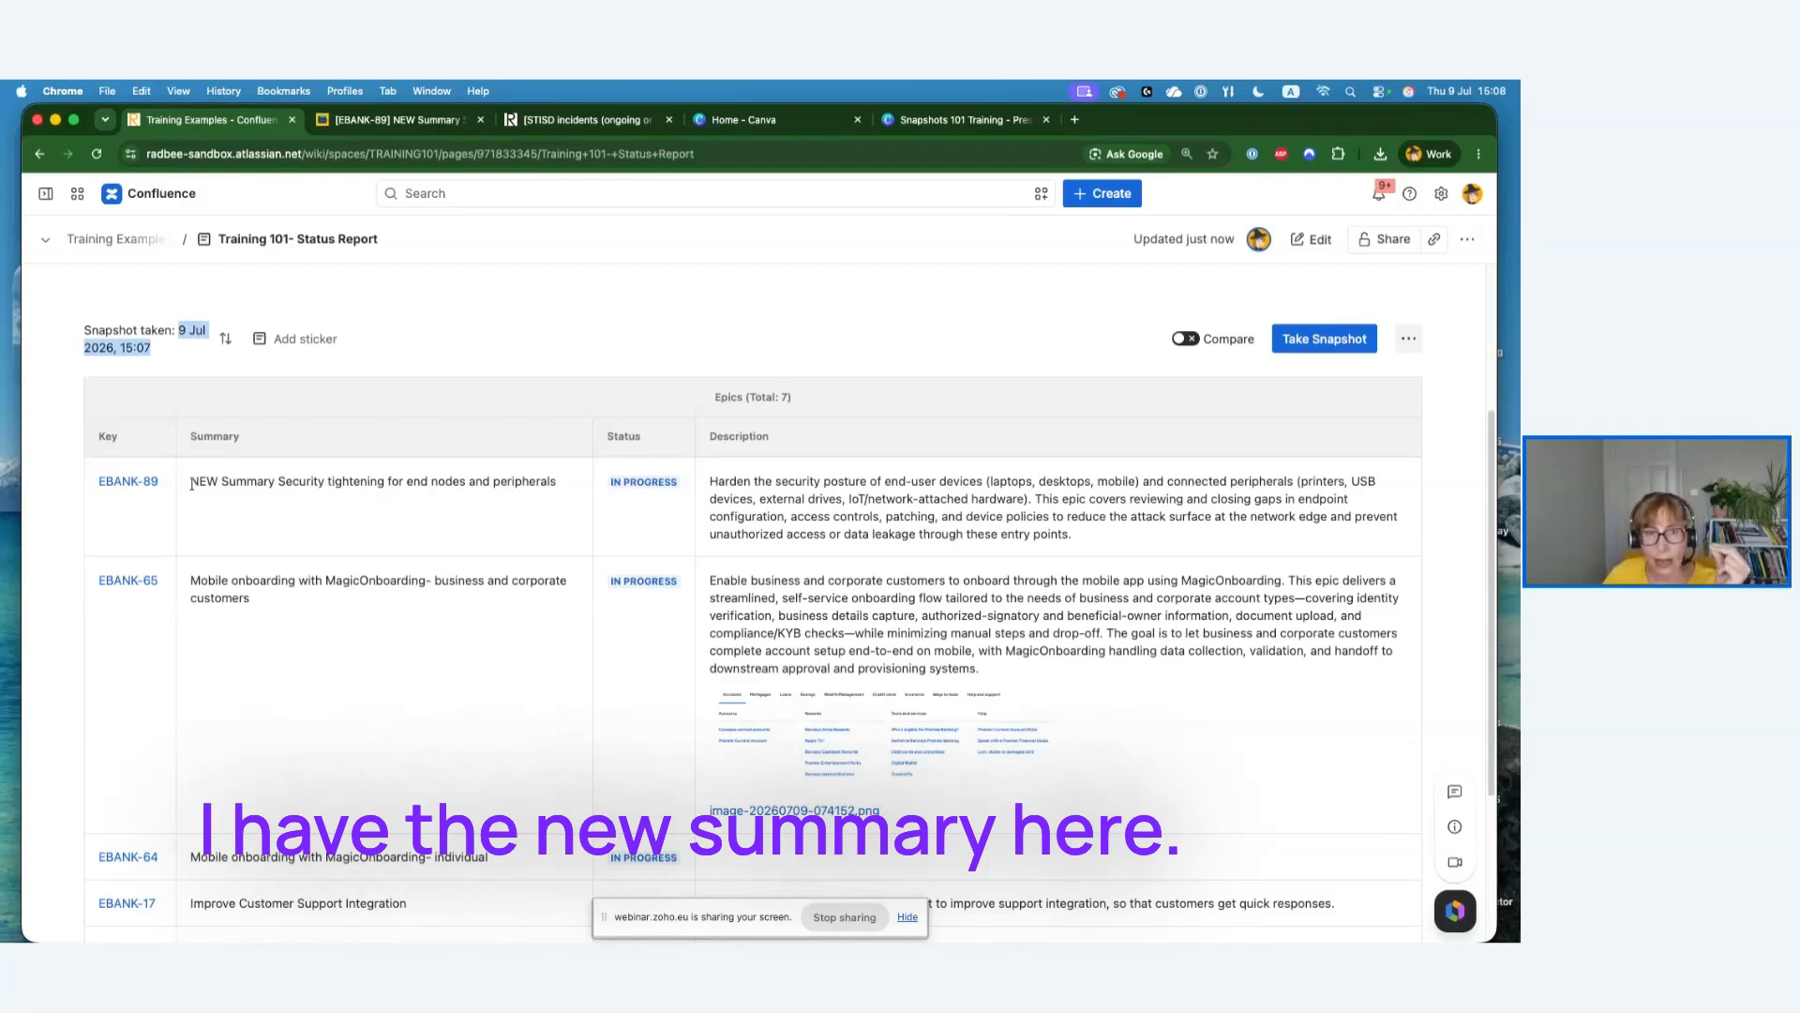
{"action": "left_click_drag", "start_coordinate": [191, 481], "coordinate": [272, 481]}
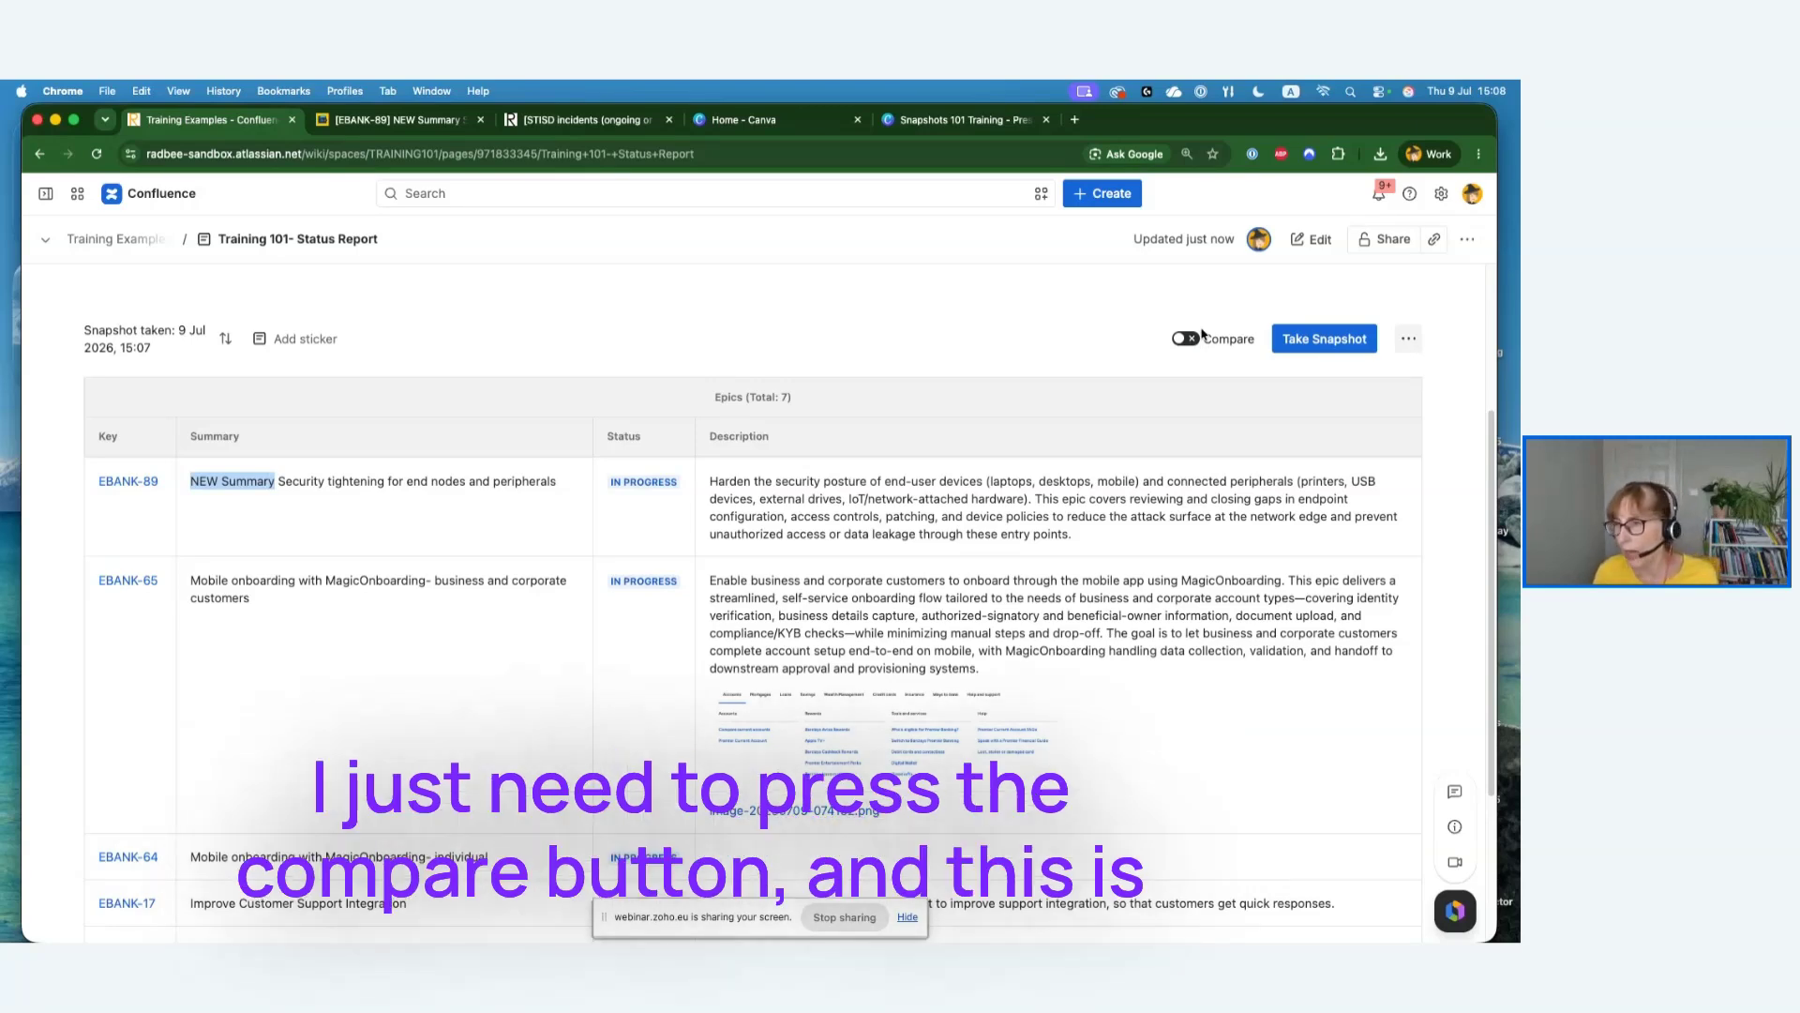
{"action": "left_click", "coordinate": [1186, 338]}
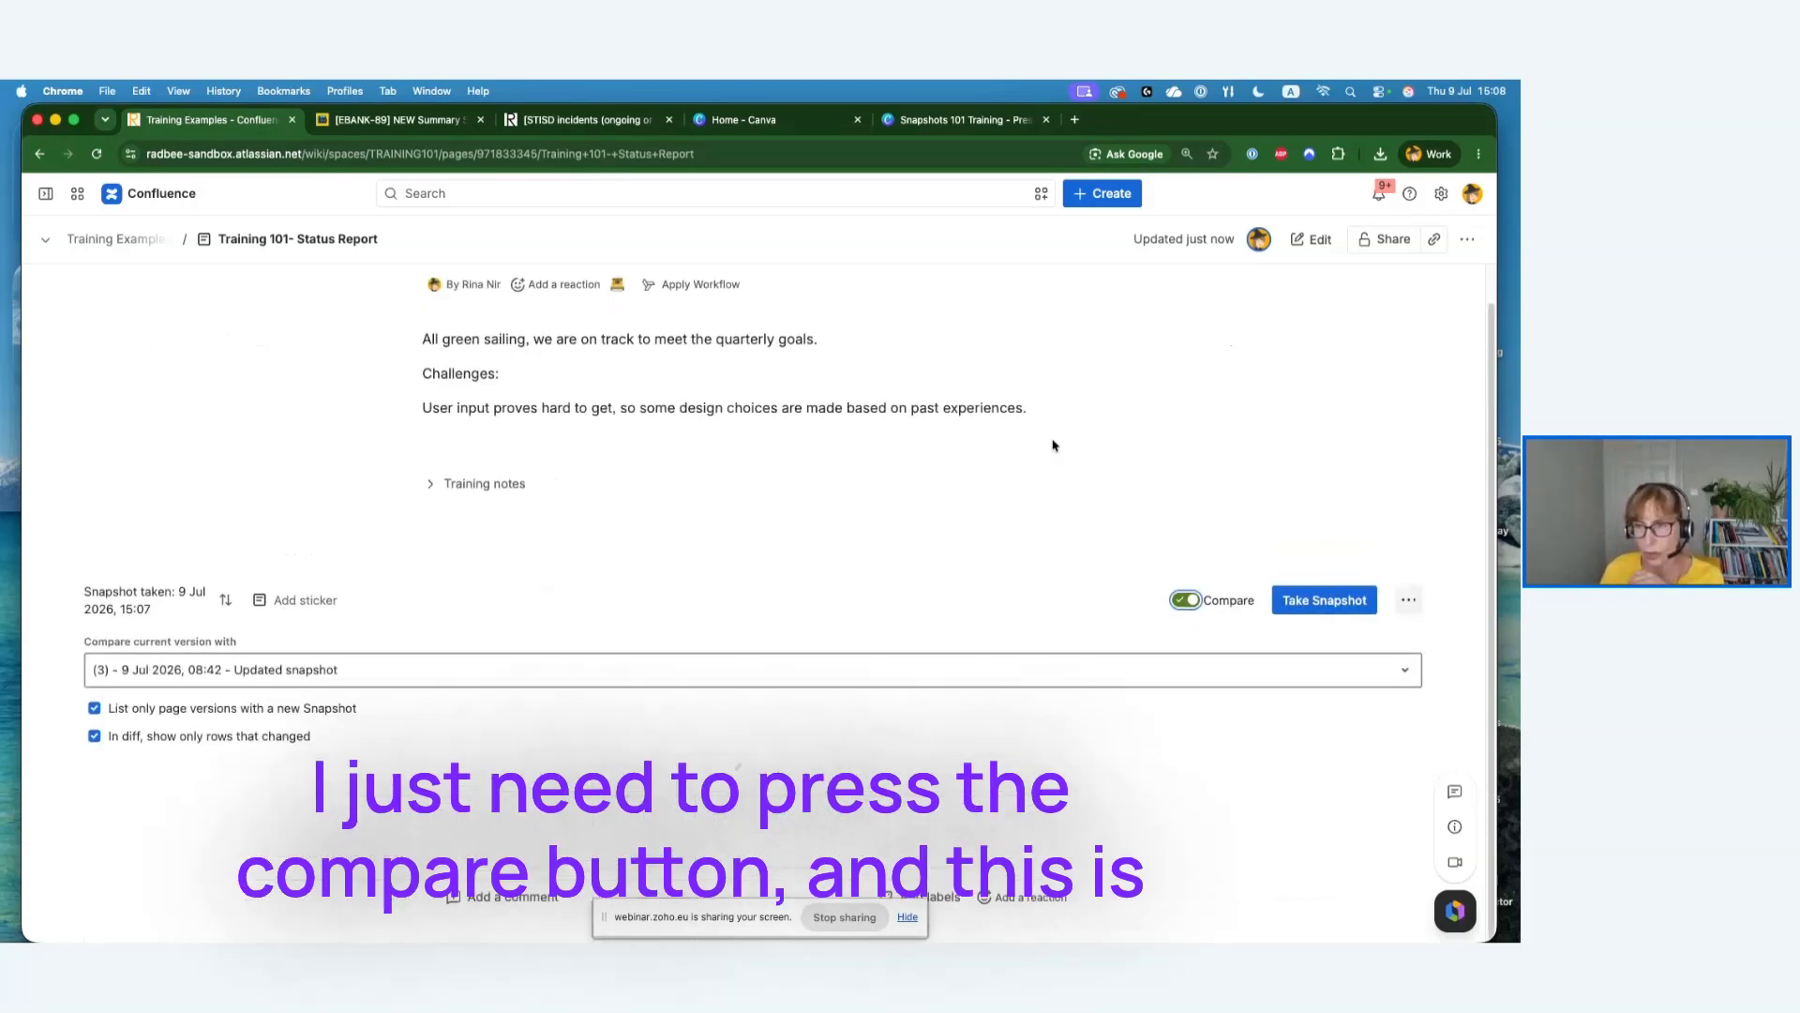
{"action": "scroll", "coordinate": [1053, 441], "scroll_direction": "down", "scroll_amount": 3}
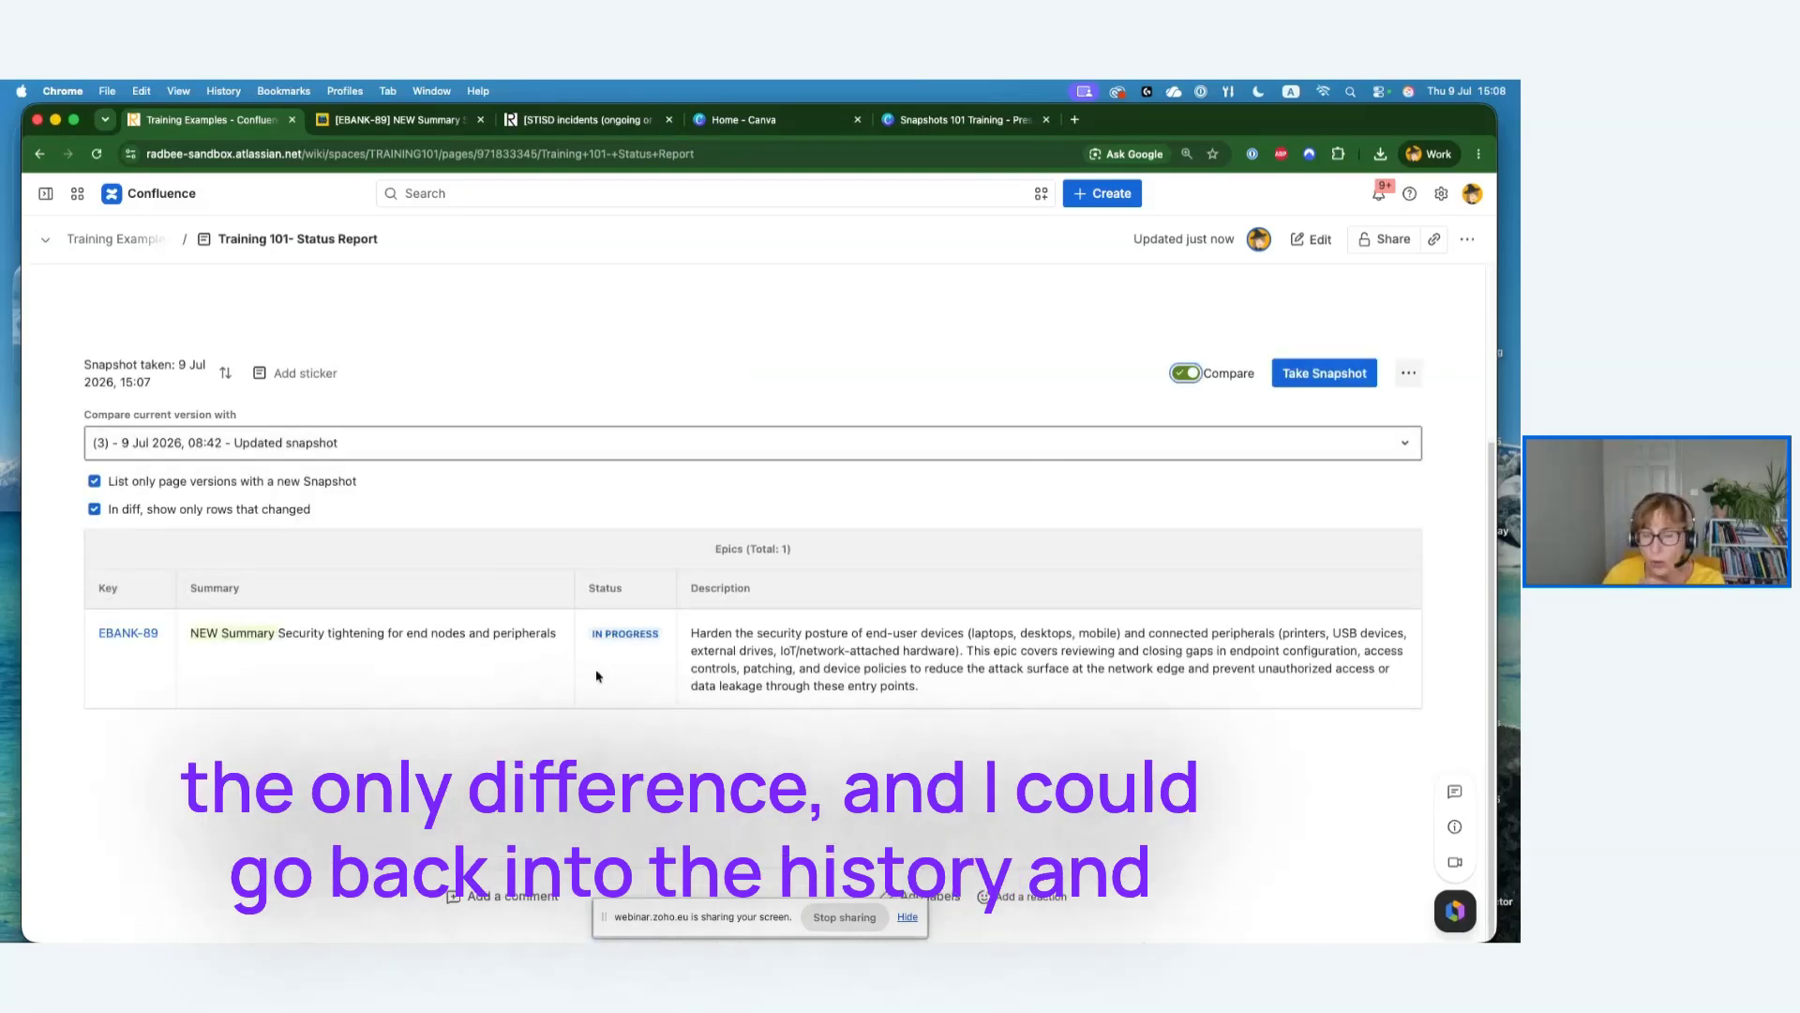
Compare the current snapshot with version 2 from 9 Jul 2026, 08:34, and examine the highlighted differences
{"action": "left_click", "coordinate": [1411, 449]}
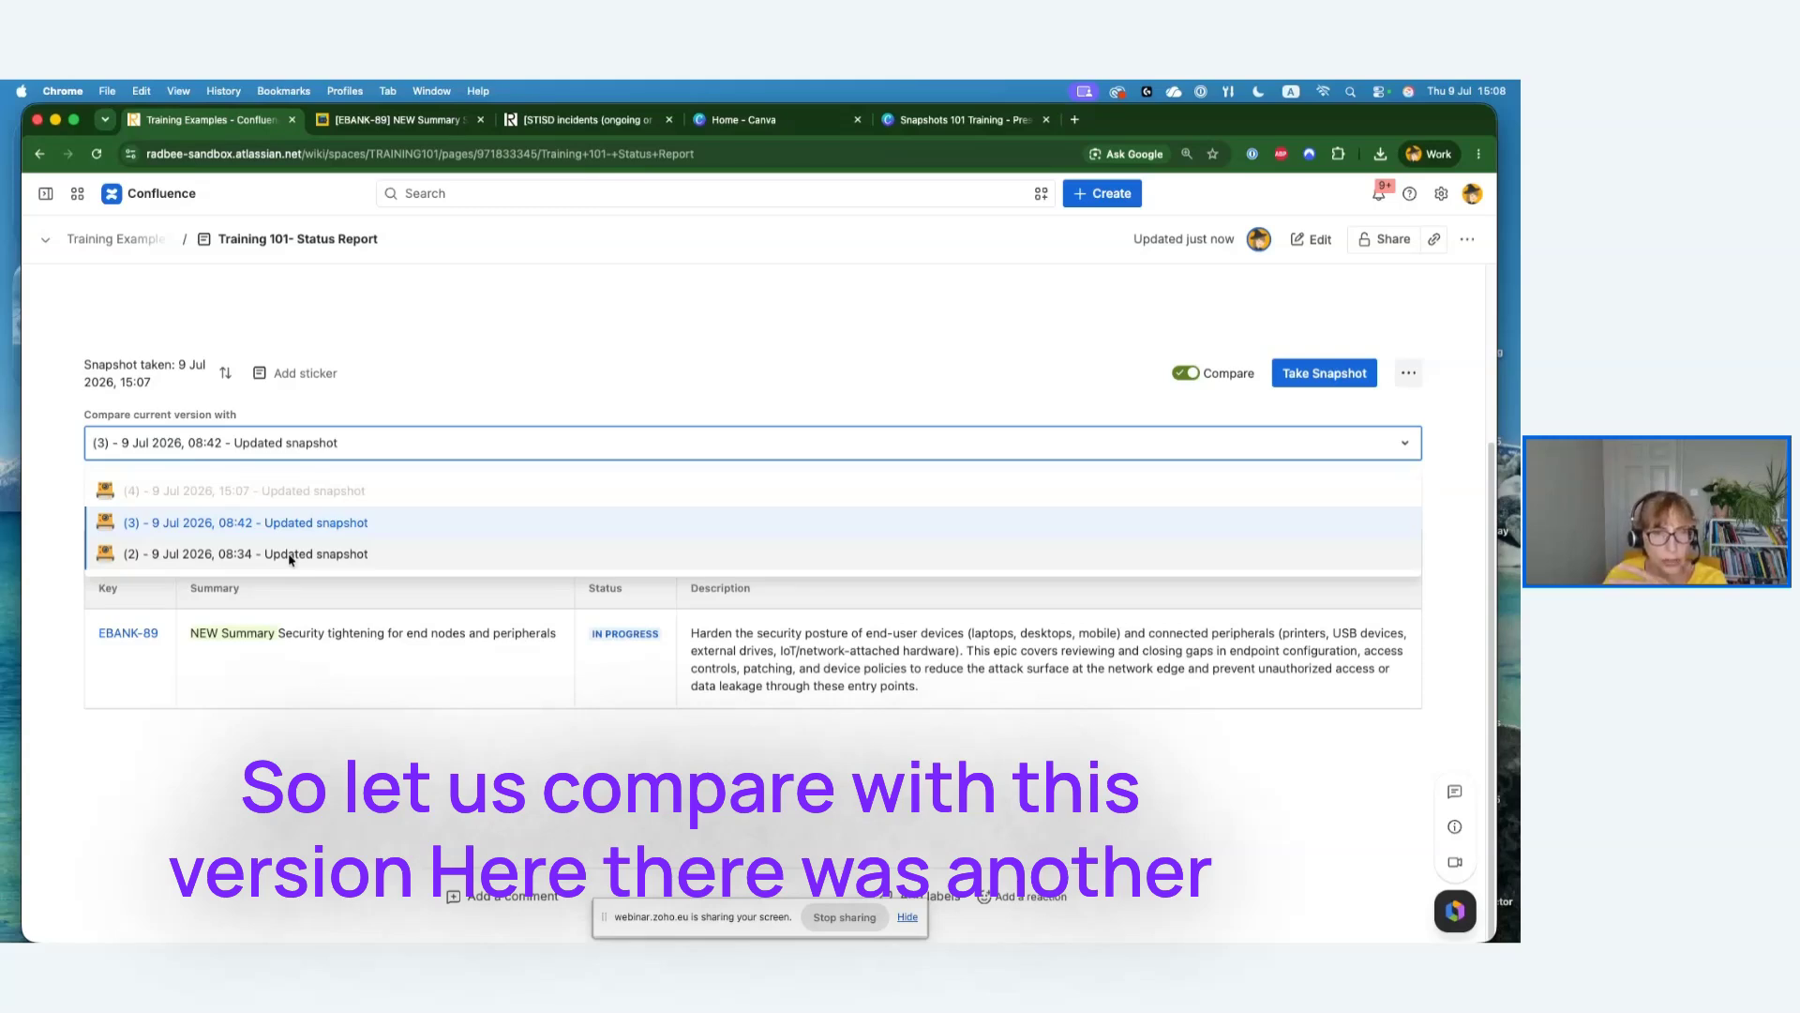
{"action": "left_click", "coordinate": [291, 559]}
{"action": "scroll", "coordinate": [289, 560], "scroll_direction": "down", "scroll_amount": 5}
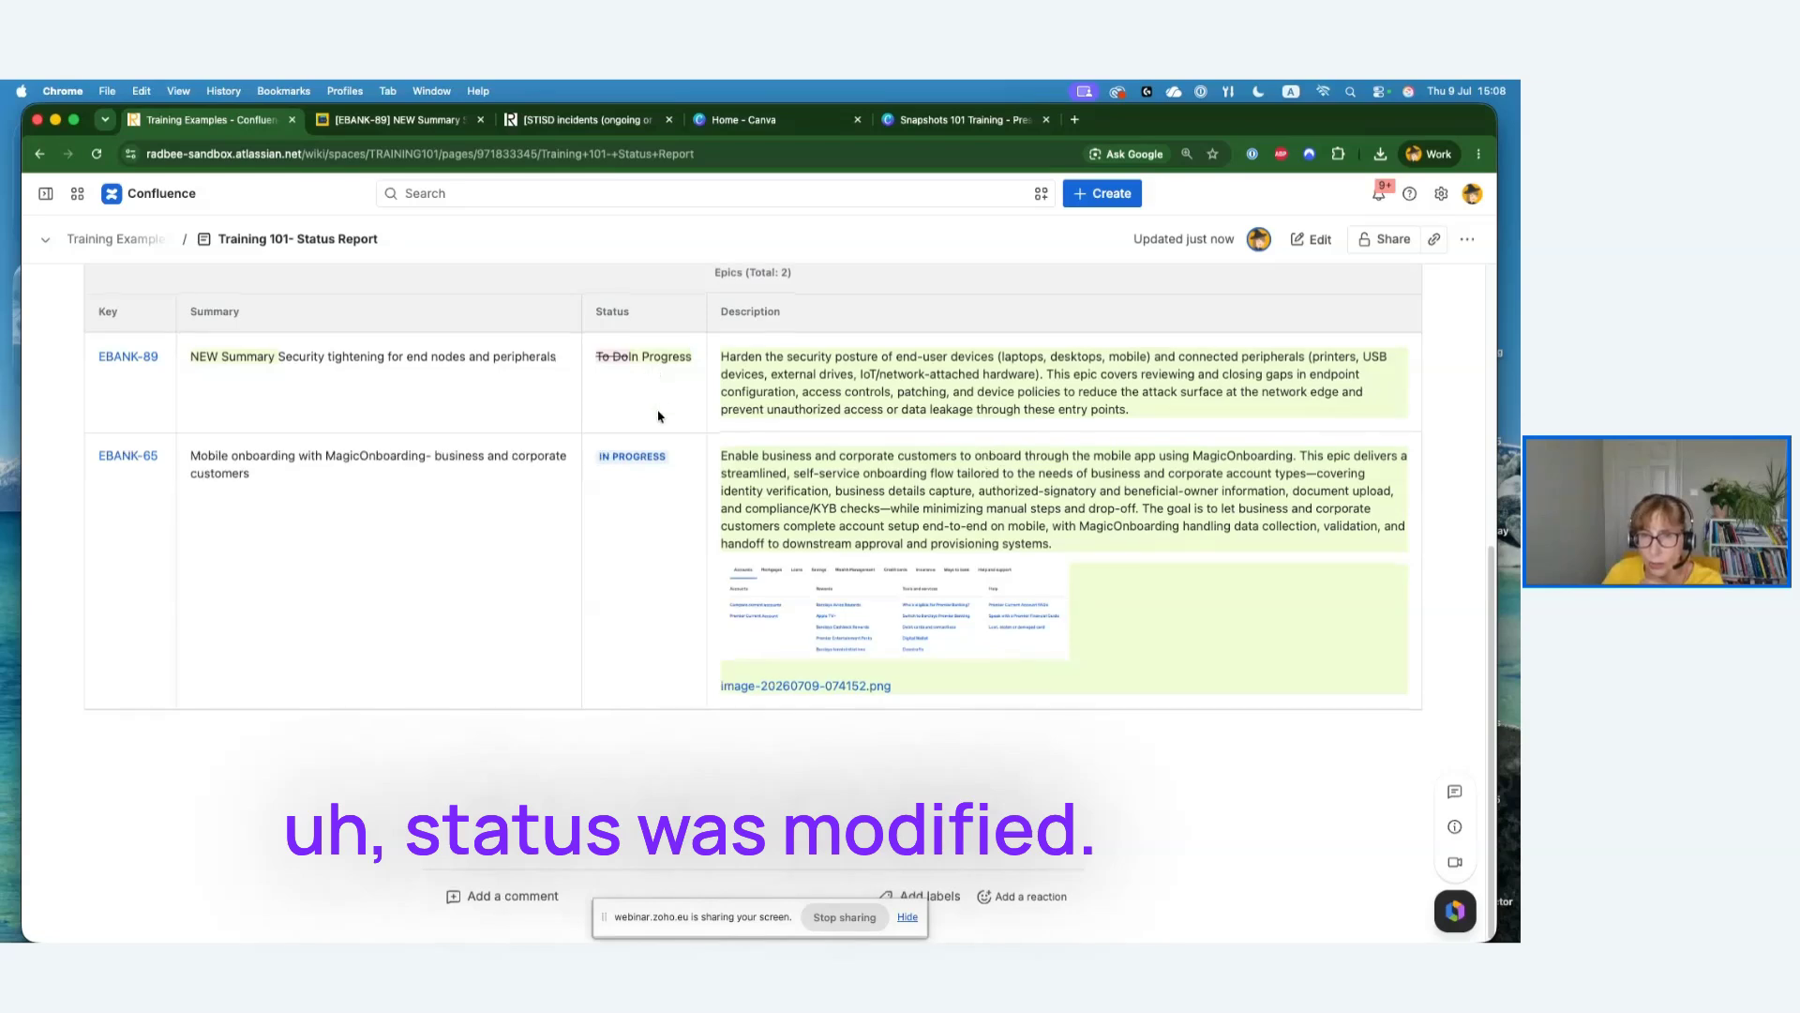
{"action": "scroll", "coordinate": [655, 417], "scroll_direction": "up", "scroll_amount": 3}
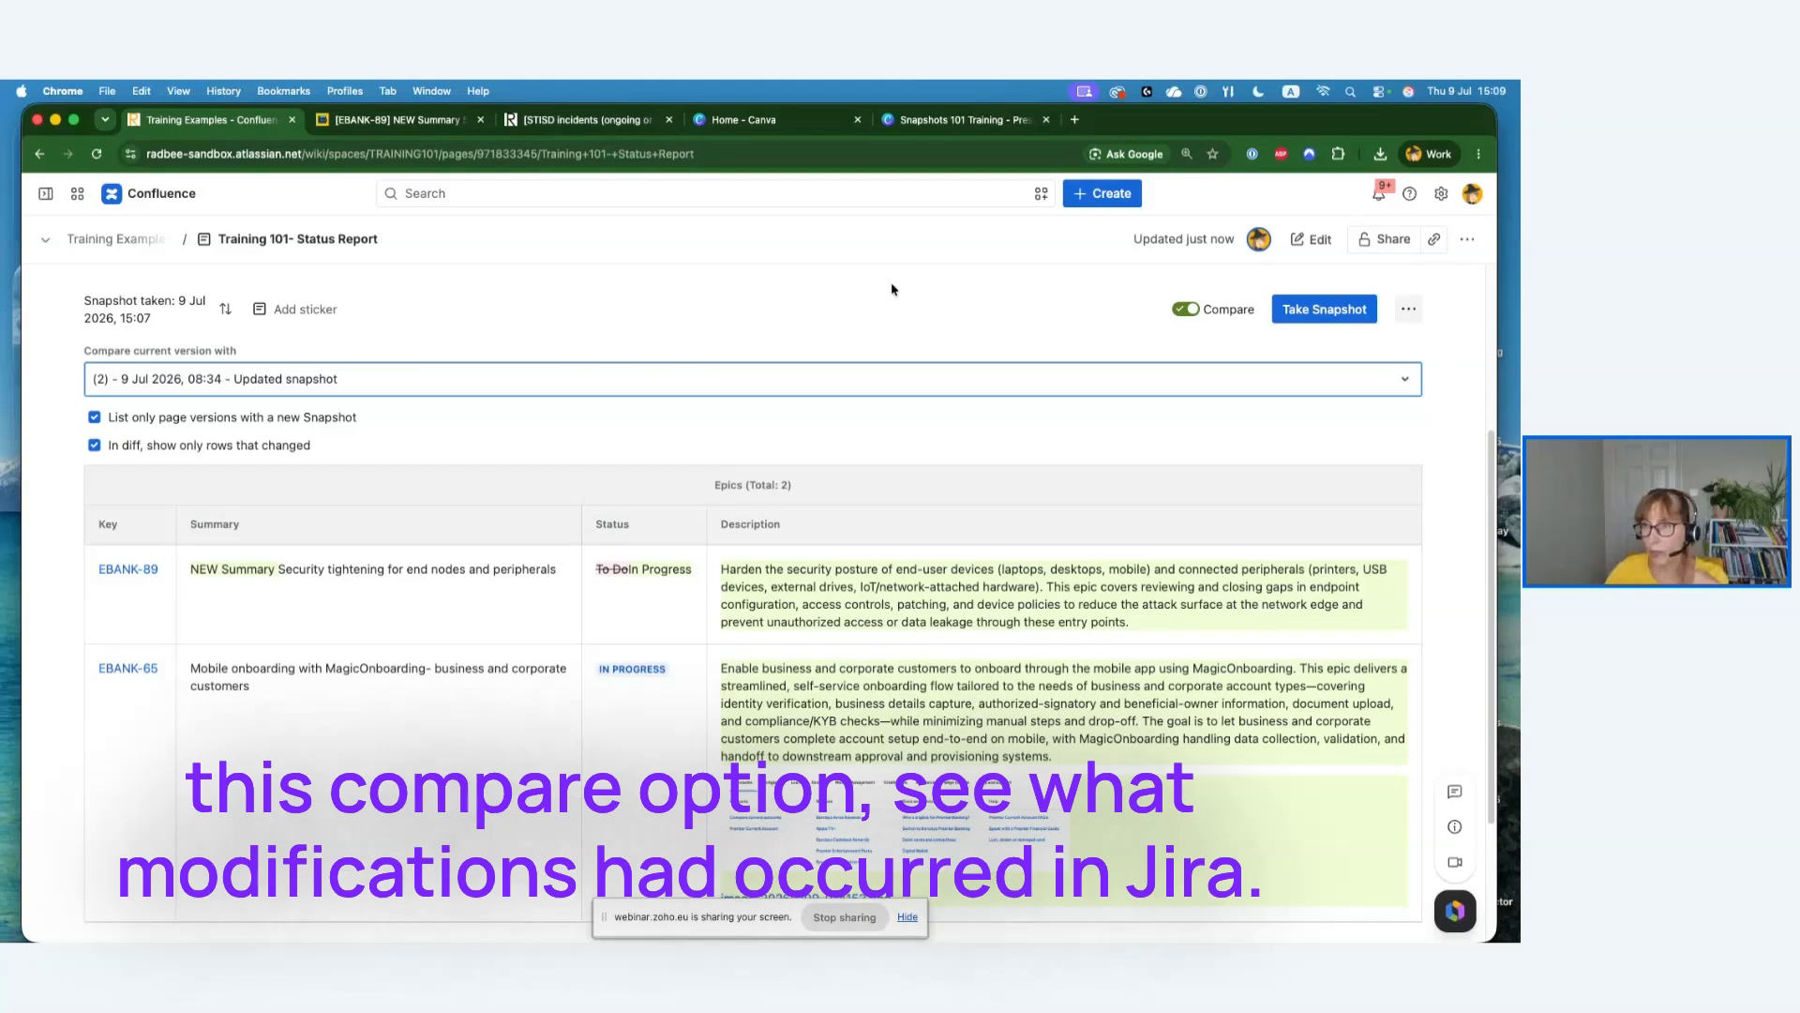
Turn off the snapshot comparison and open the Training 101- Status Report page for editing
{"action": "left_click", "coordinate": [1185, 312]}
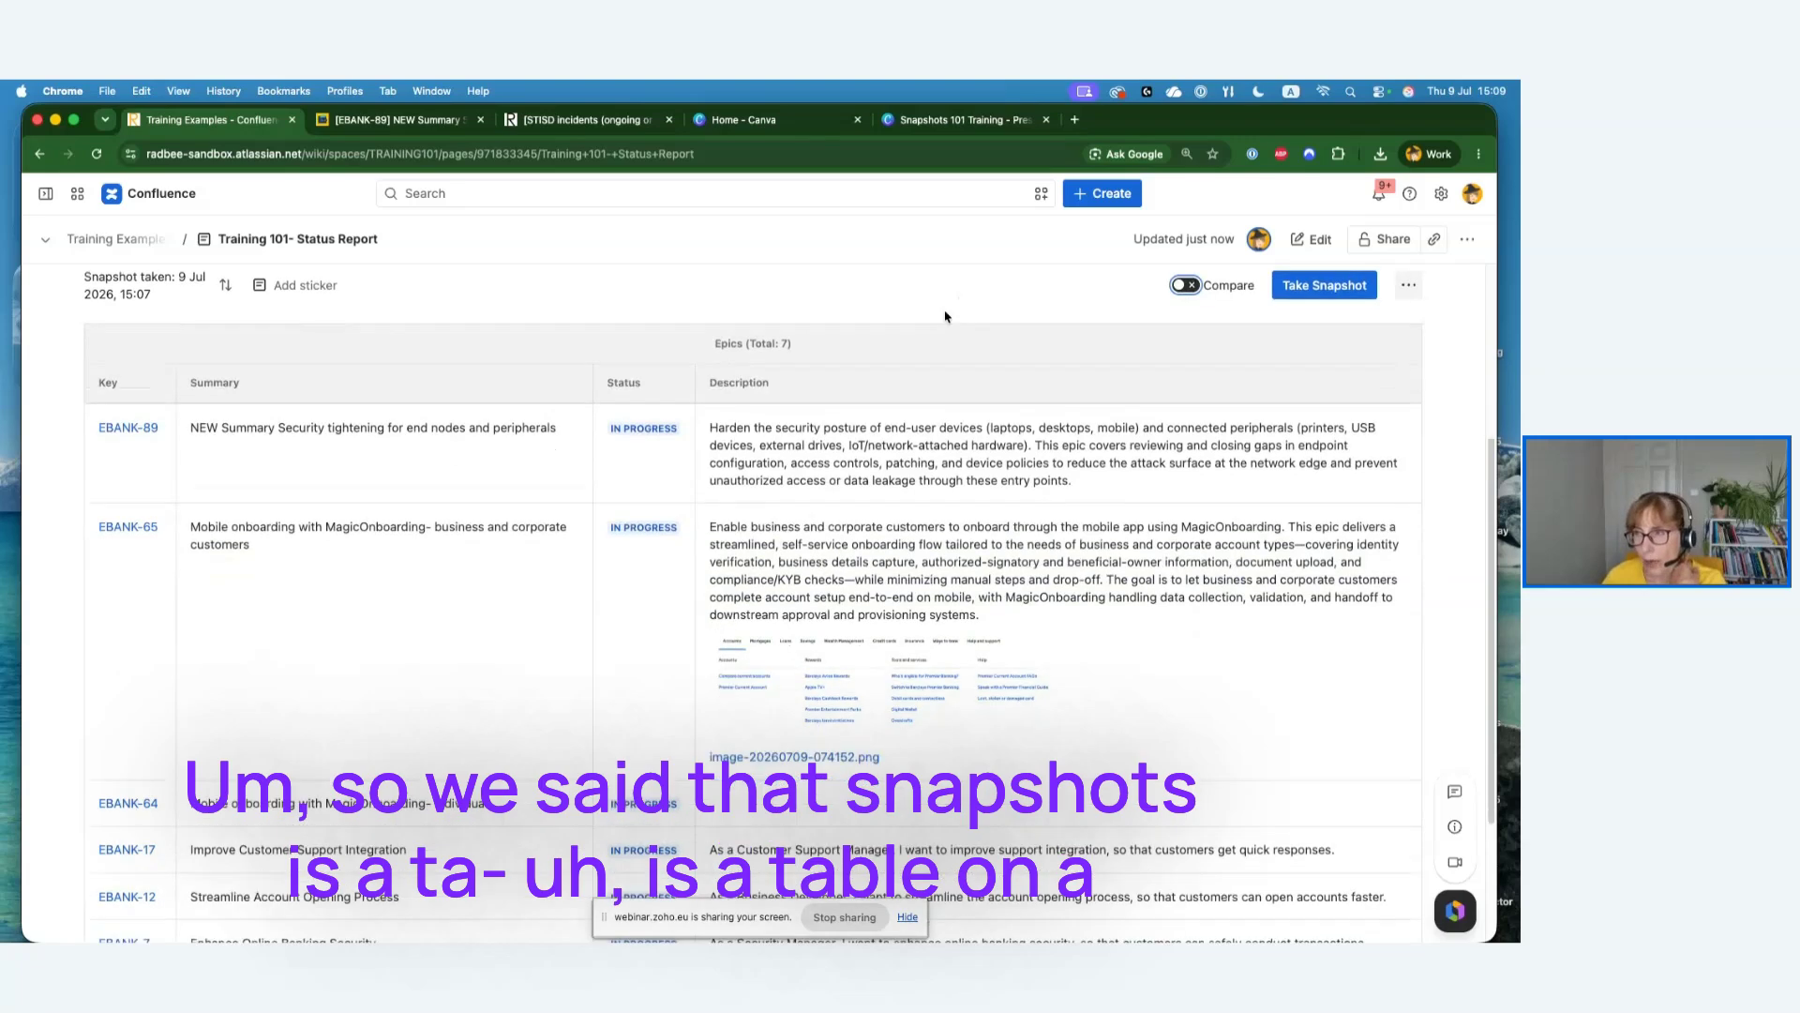
{"action": "scroll", "coordinate": [947, 319], "scroll_direction": "up", "scroll_amount": 3}
{"action": "scroll", "coordinate": [945, 316], "scroll_direction": "down", "scroll_amount": 1}
{"action": "scroll", "coordinate": [943, 311], "scroll_direction": "down", "scroll_amount": 2}
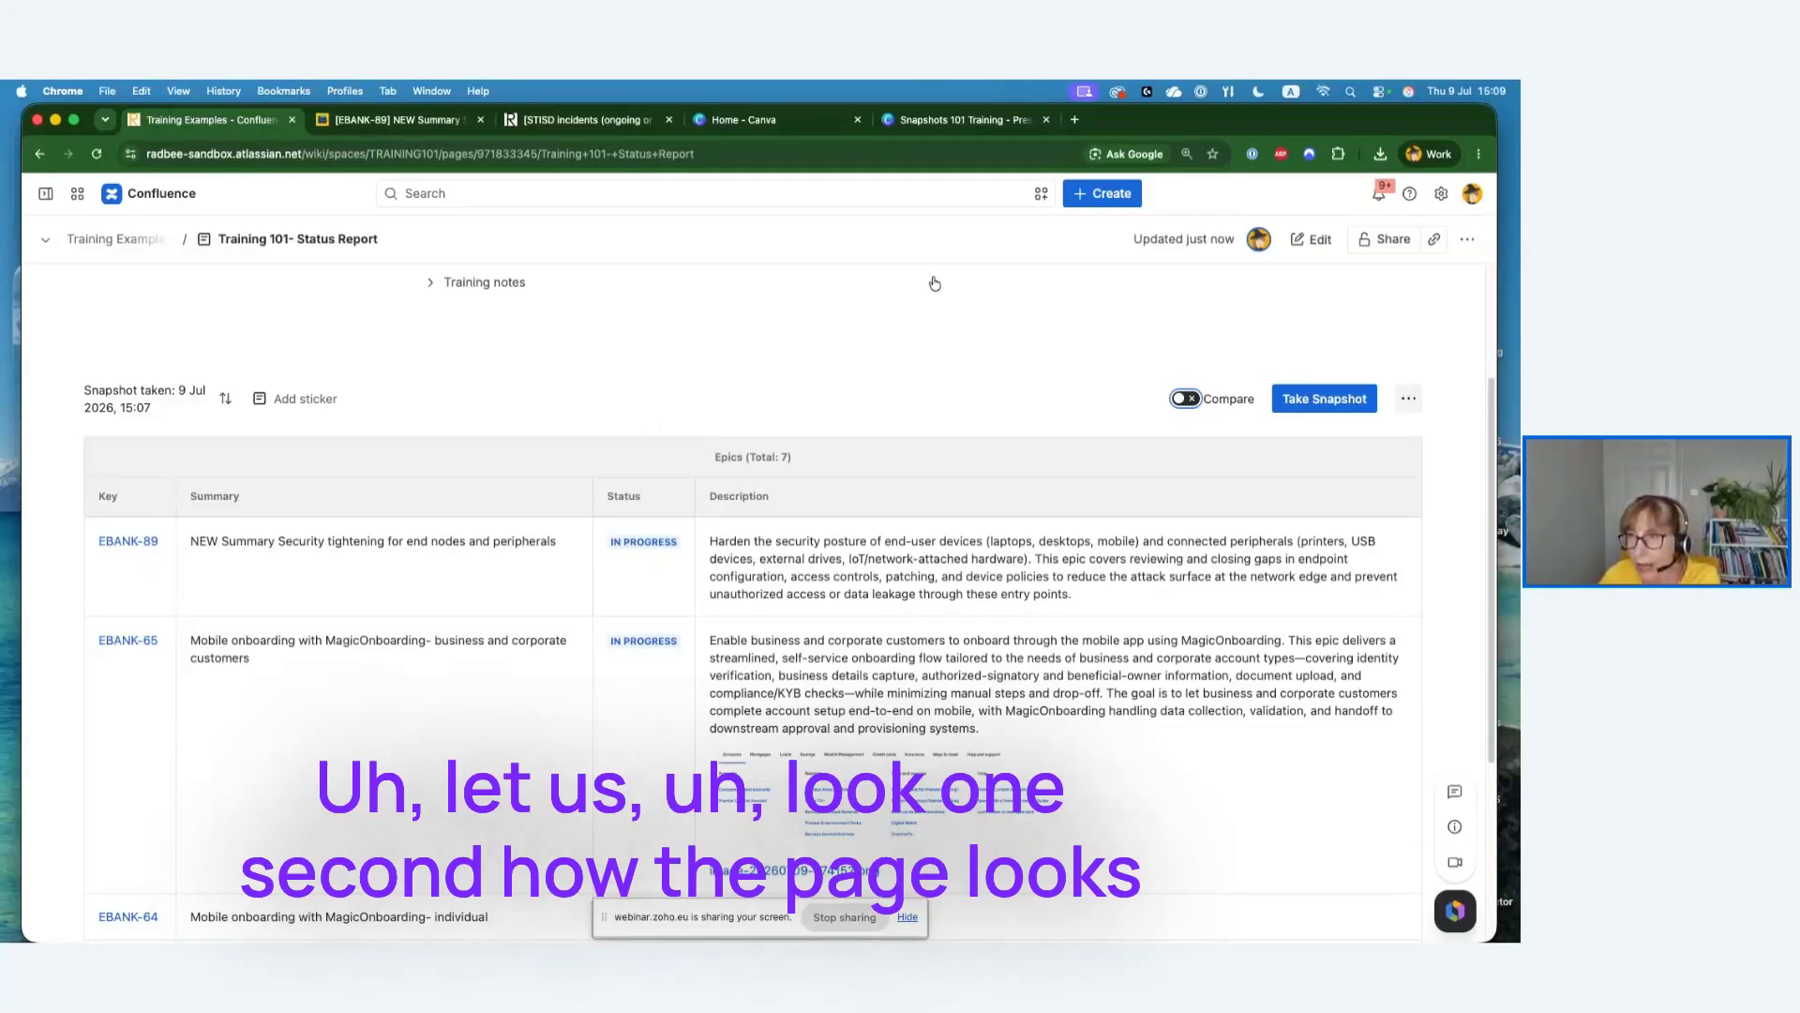
{"action": "left_click", "coordinate": [1311, 241]}
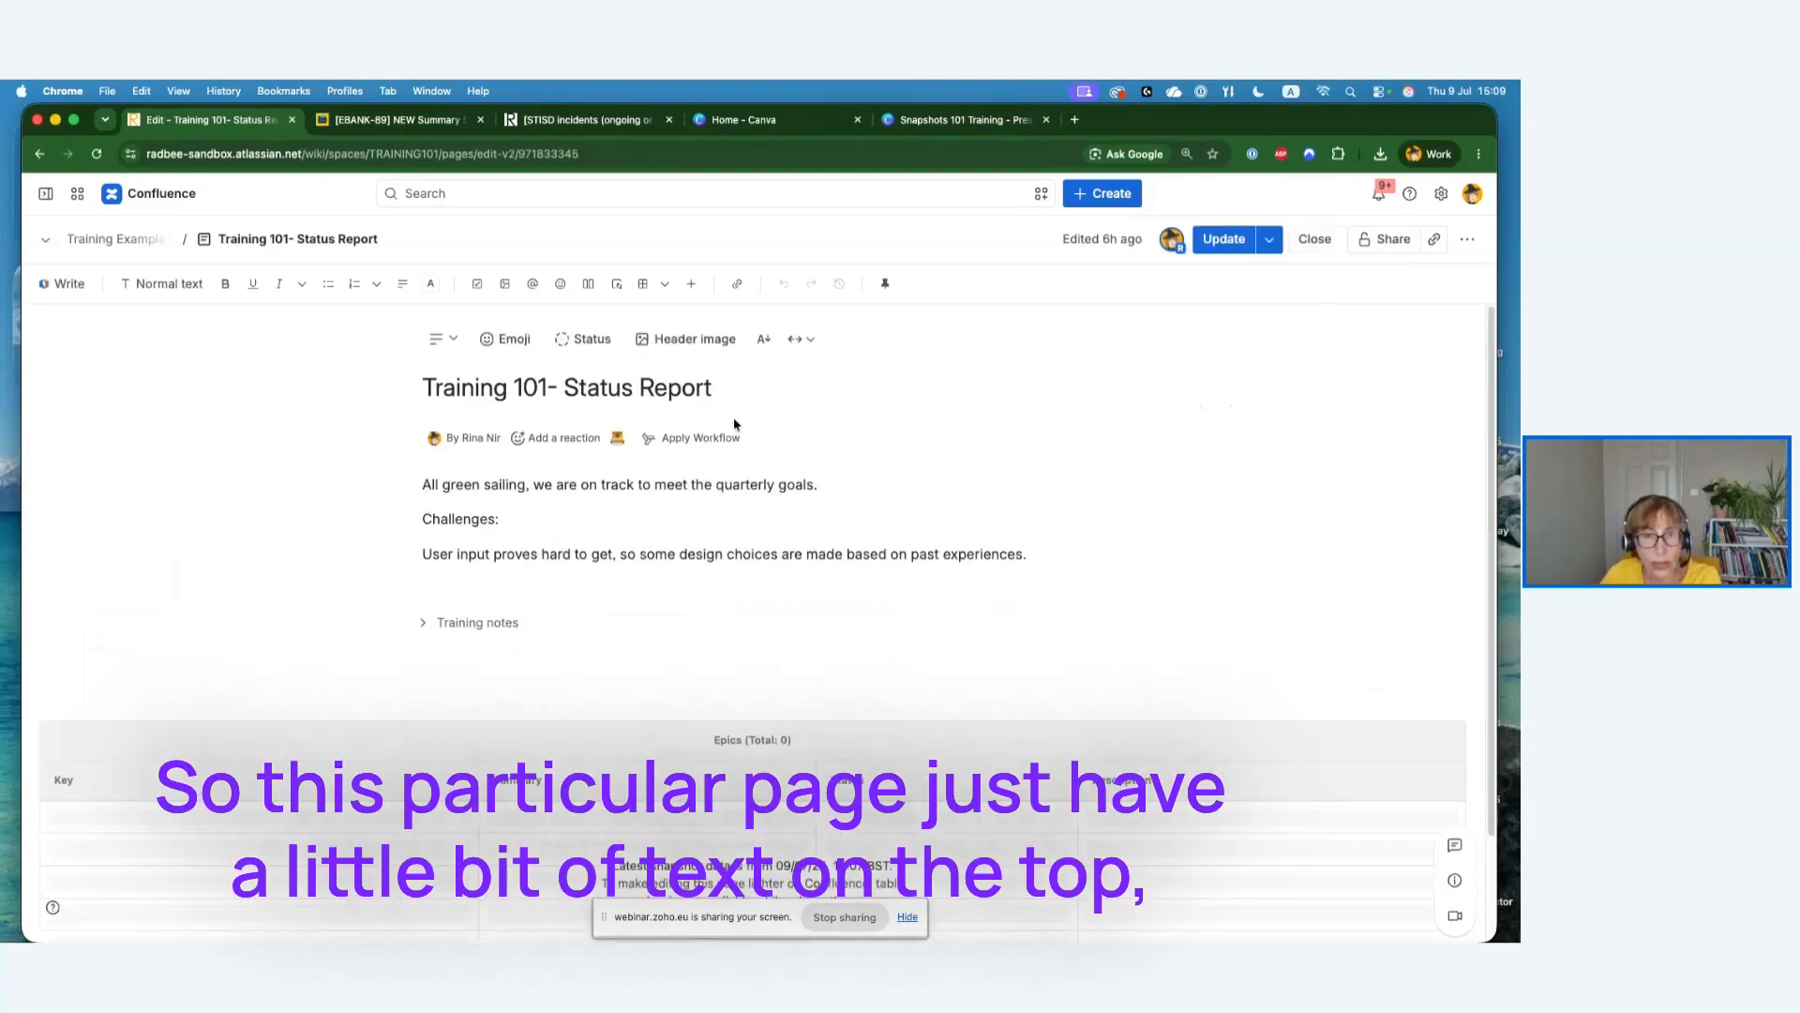
Examine the text and the Snapshots macro on the status report page, and close the editor without updating the page
{"action": "scroll", "coordinate": [736, 424], "scroll_direction": "down", "scroll_amount": 1}
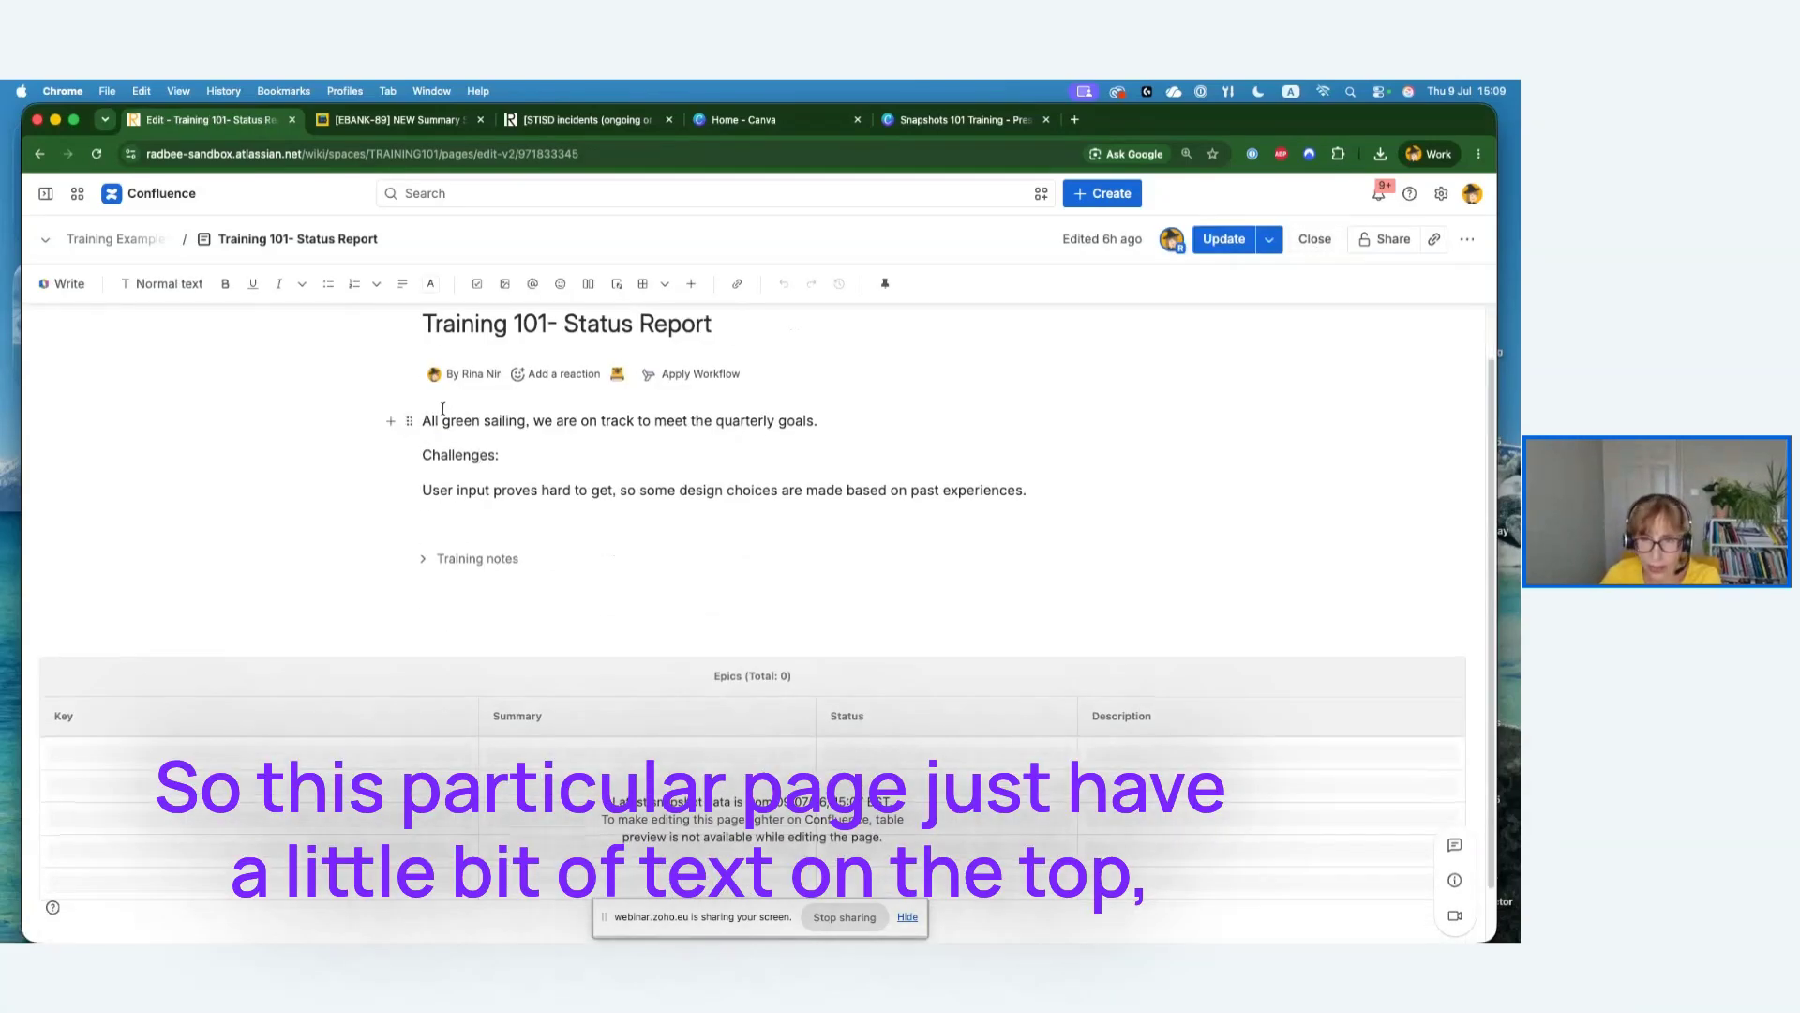
{"action": "scroll", "coordinate": [651, 506], "scroll_direction": "down", "scroll_amount": 2}
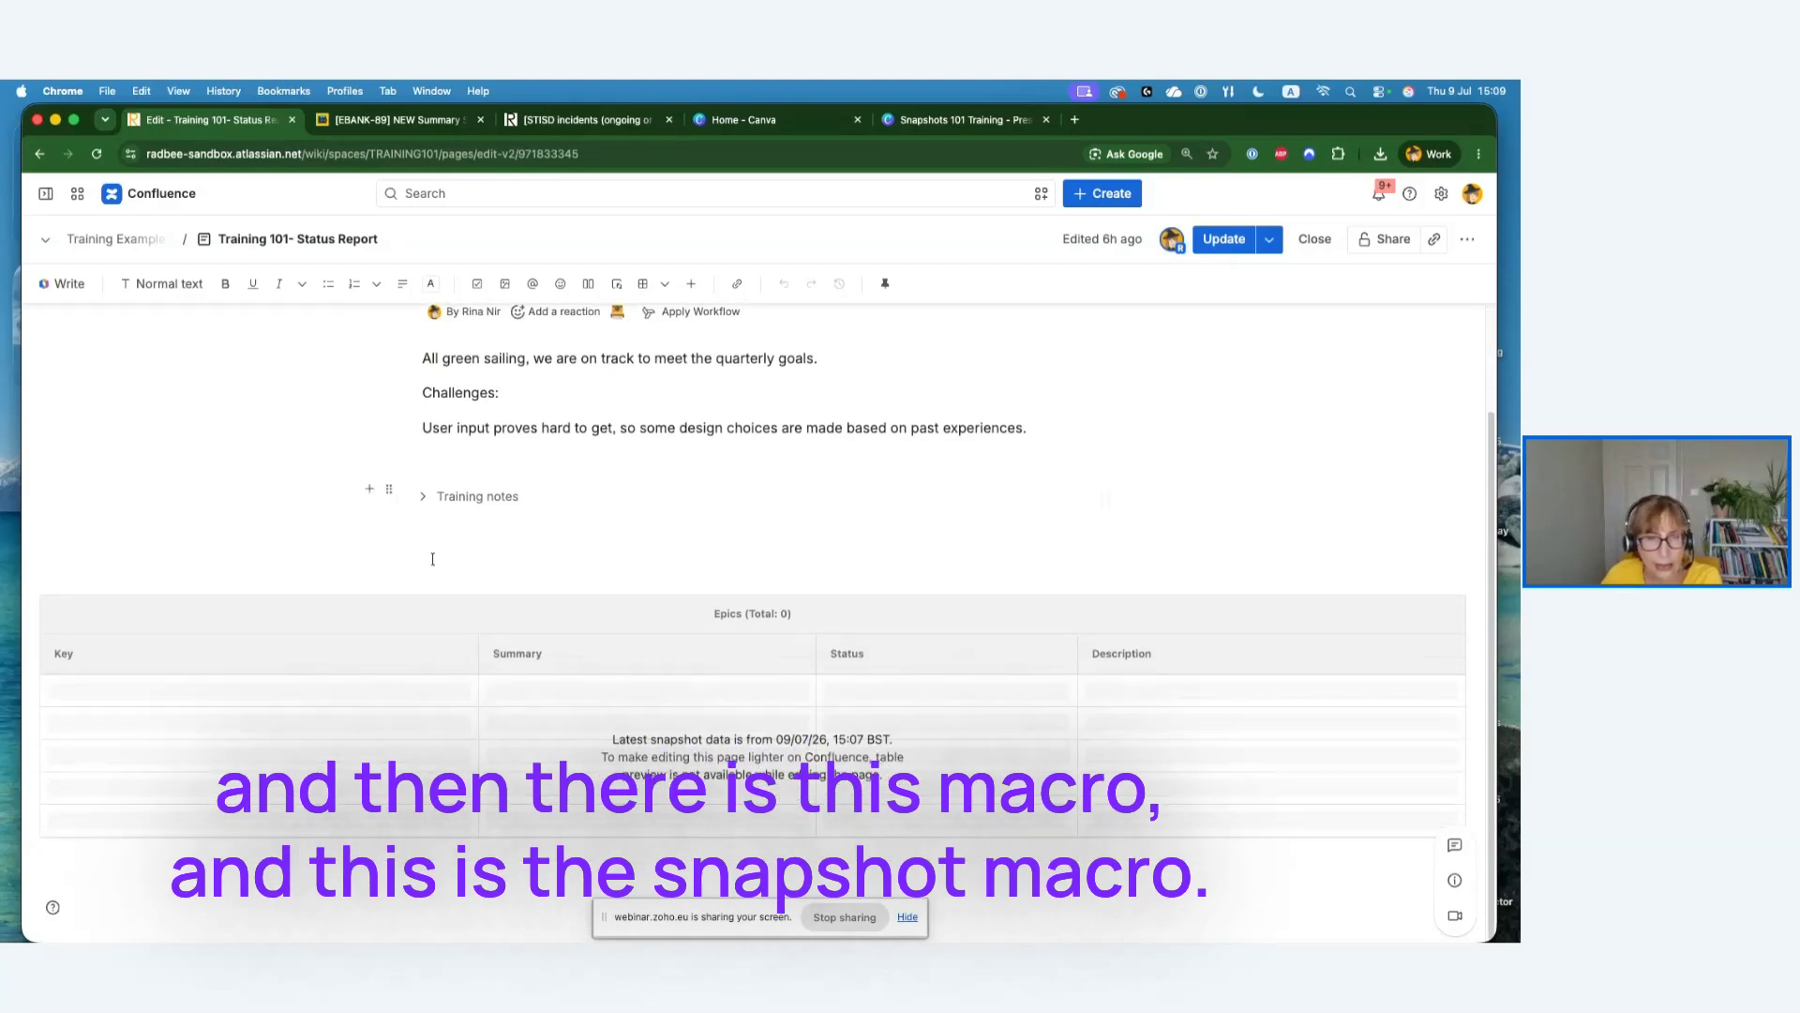
{"action": "left_click", "coordinate": [122, 589]}
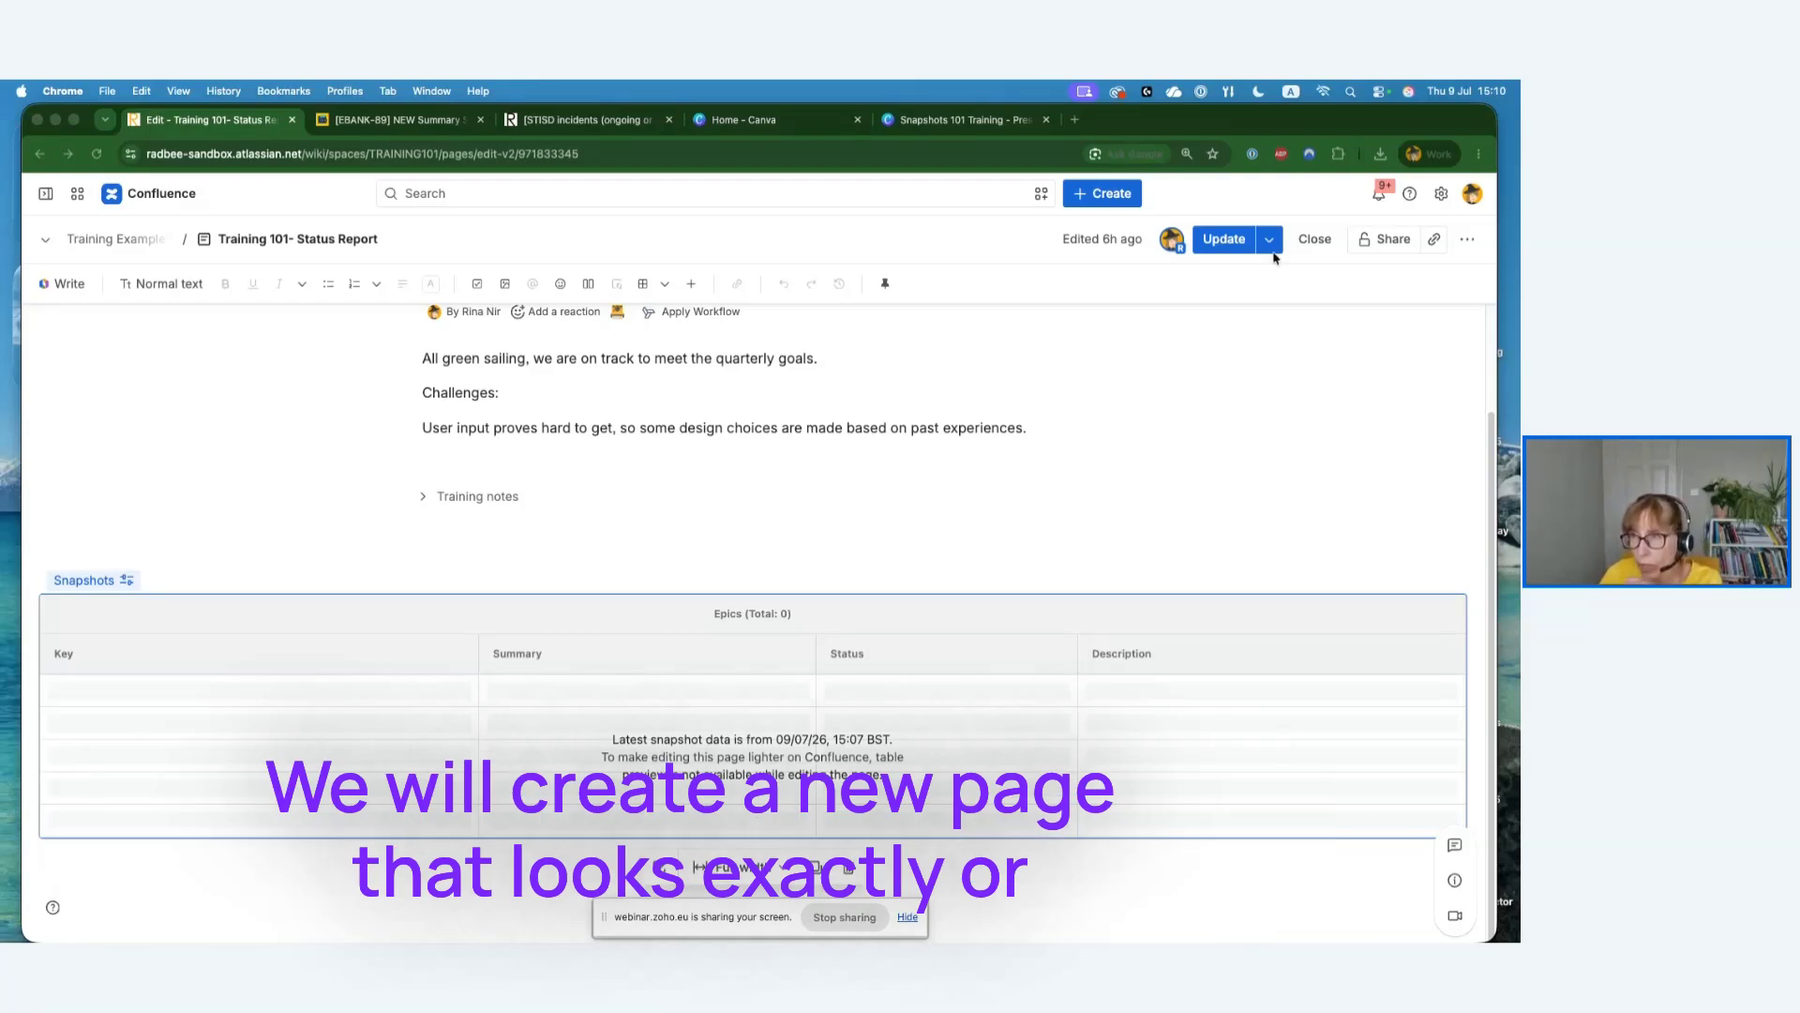
{"action": "left_click", "coordinate": [1316, 242]}
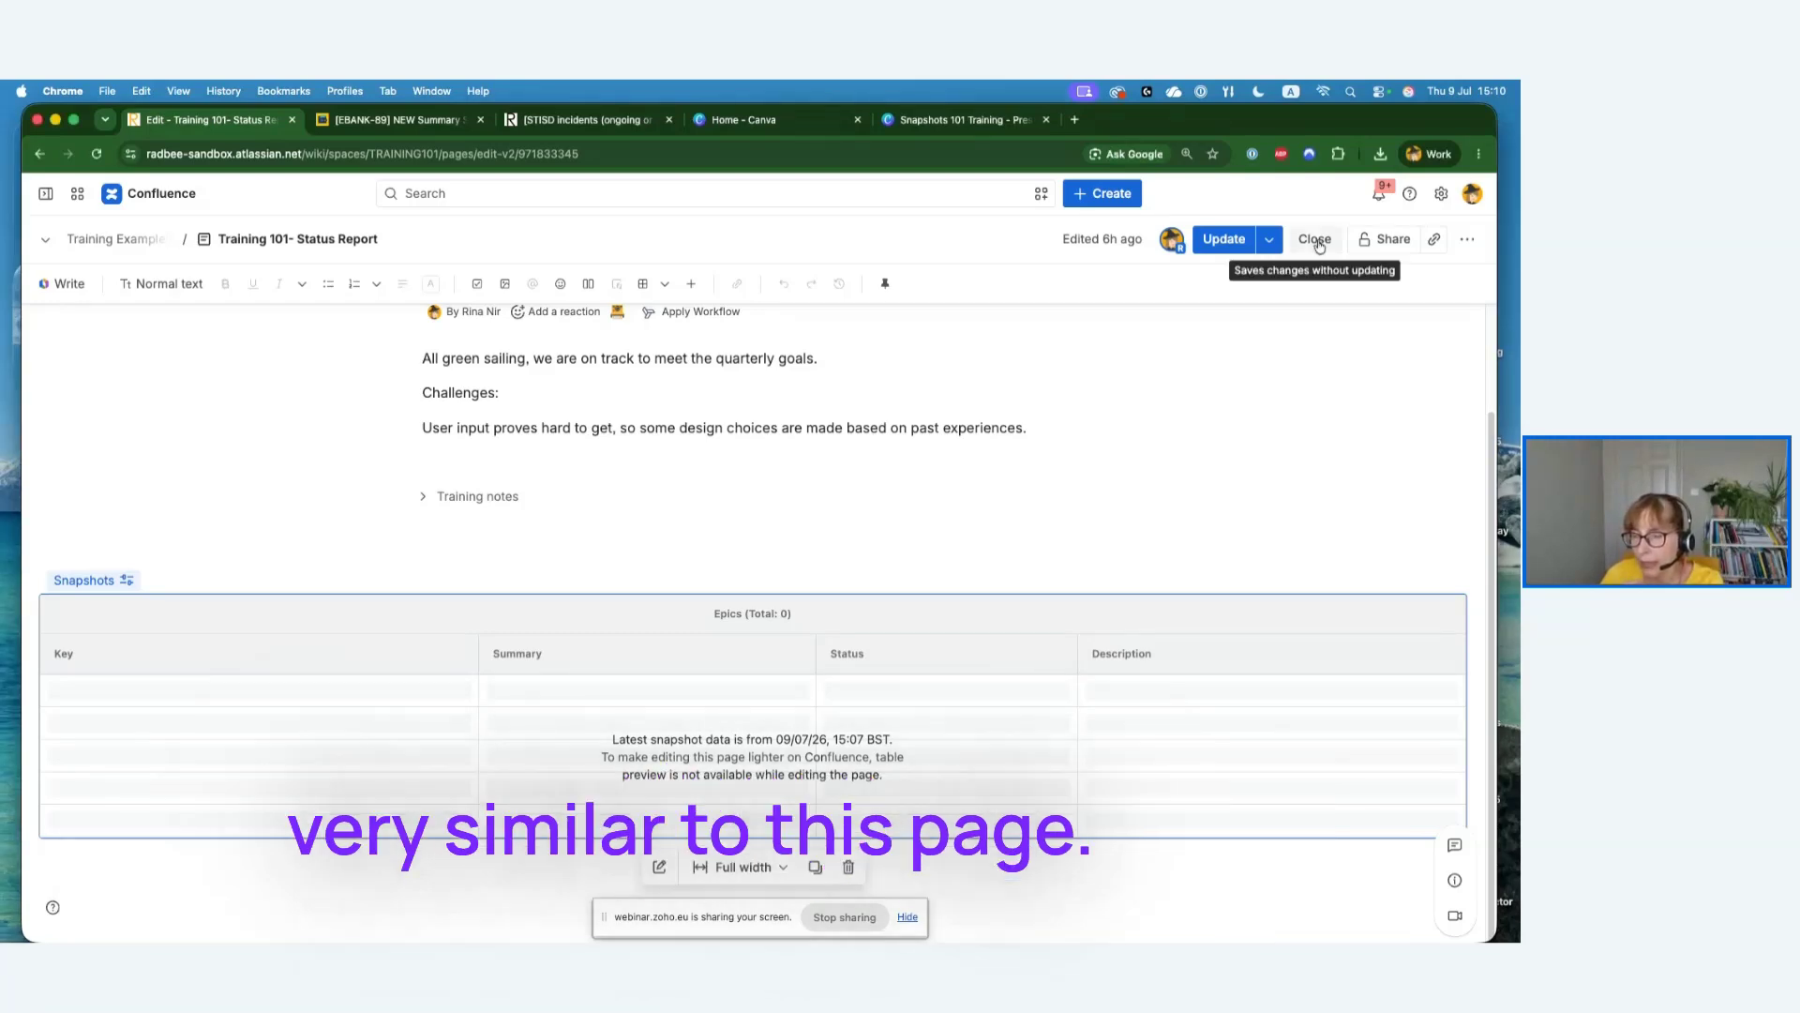
{"action": "left_click", "coordinate": [1317, 240]}
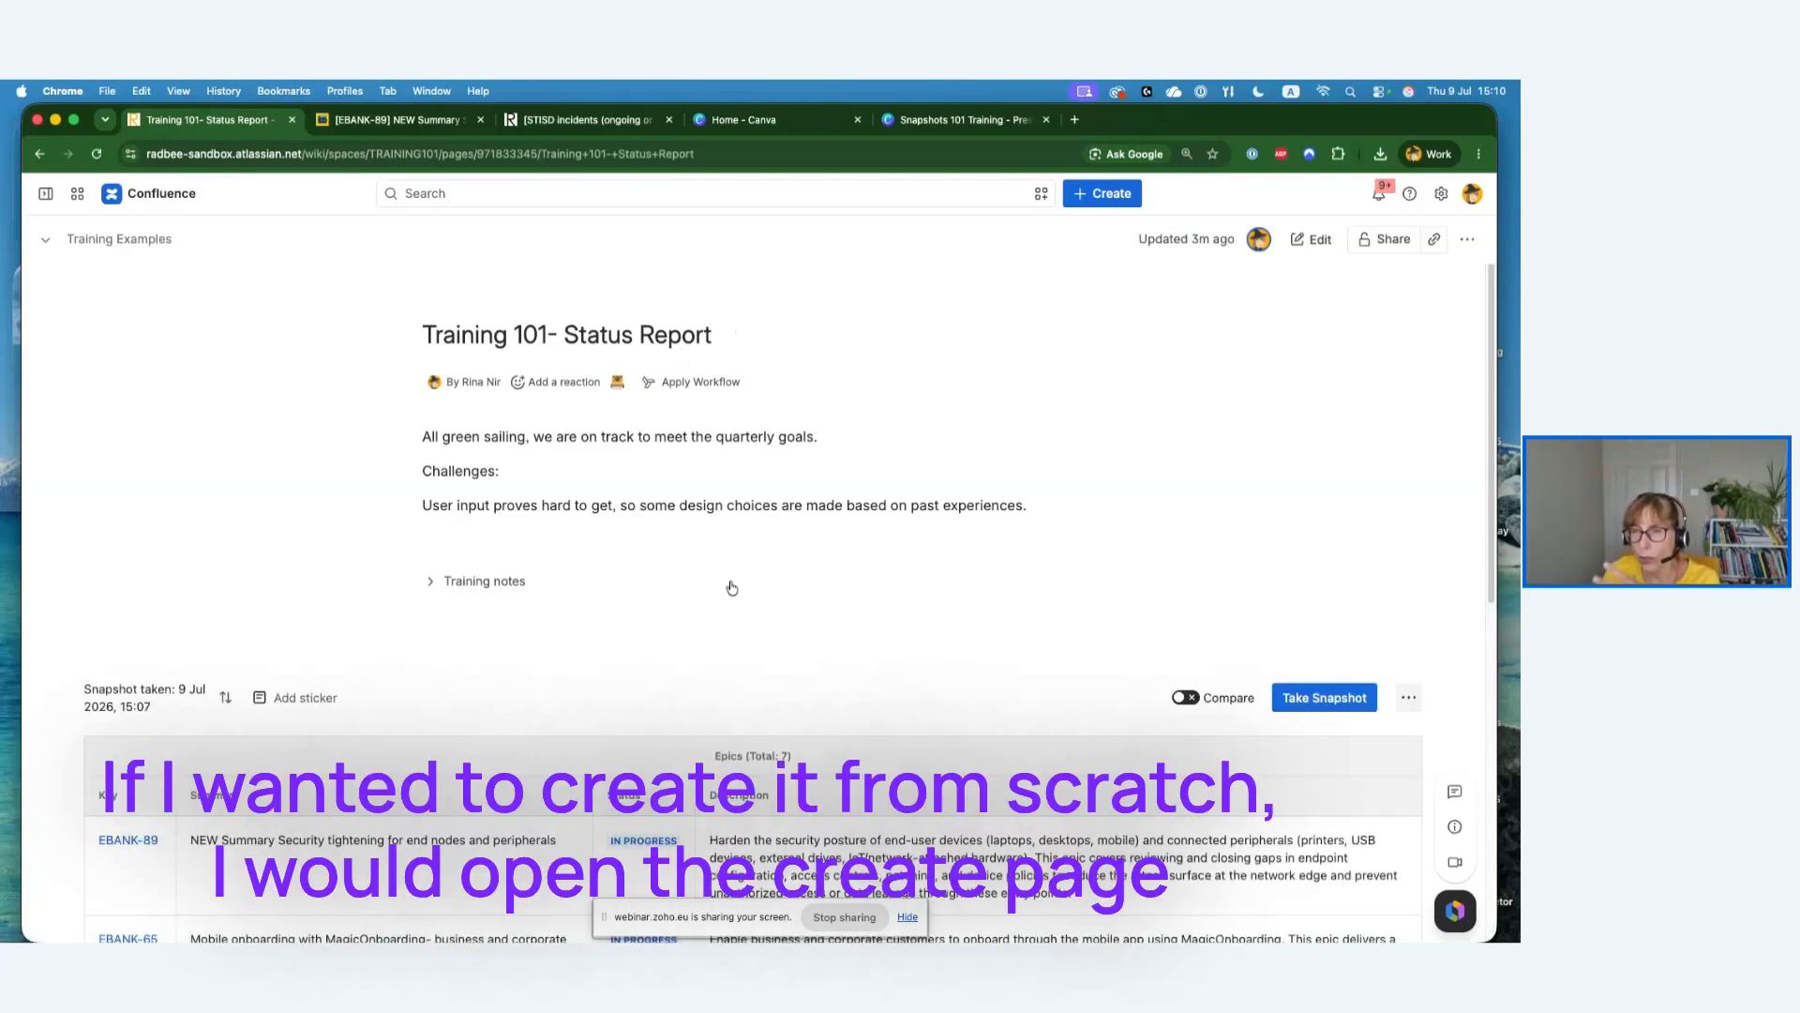
Create a new Confluence page titled "Training page" and place the cursor in its empty body
{"action": "left_click", "coordinate": [1125, 197]}
{"action": "left_click", "coordinate": [1114, 236]}
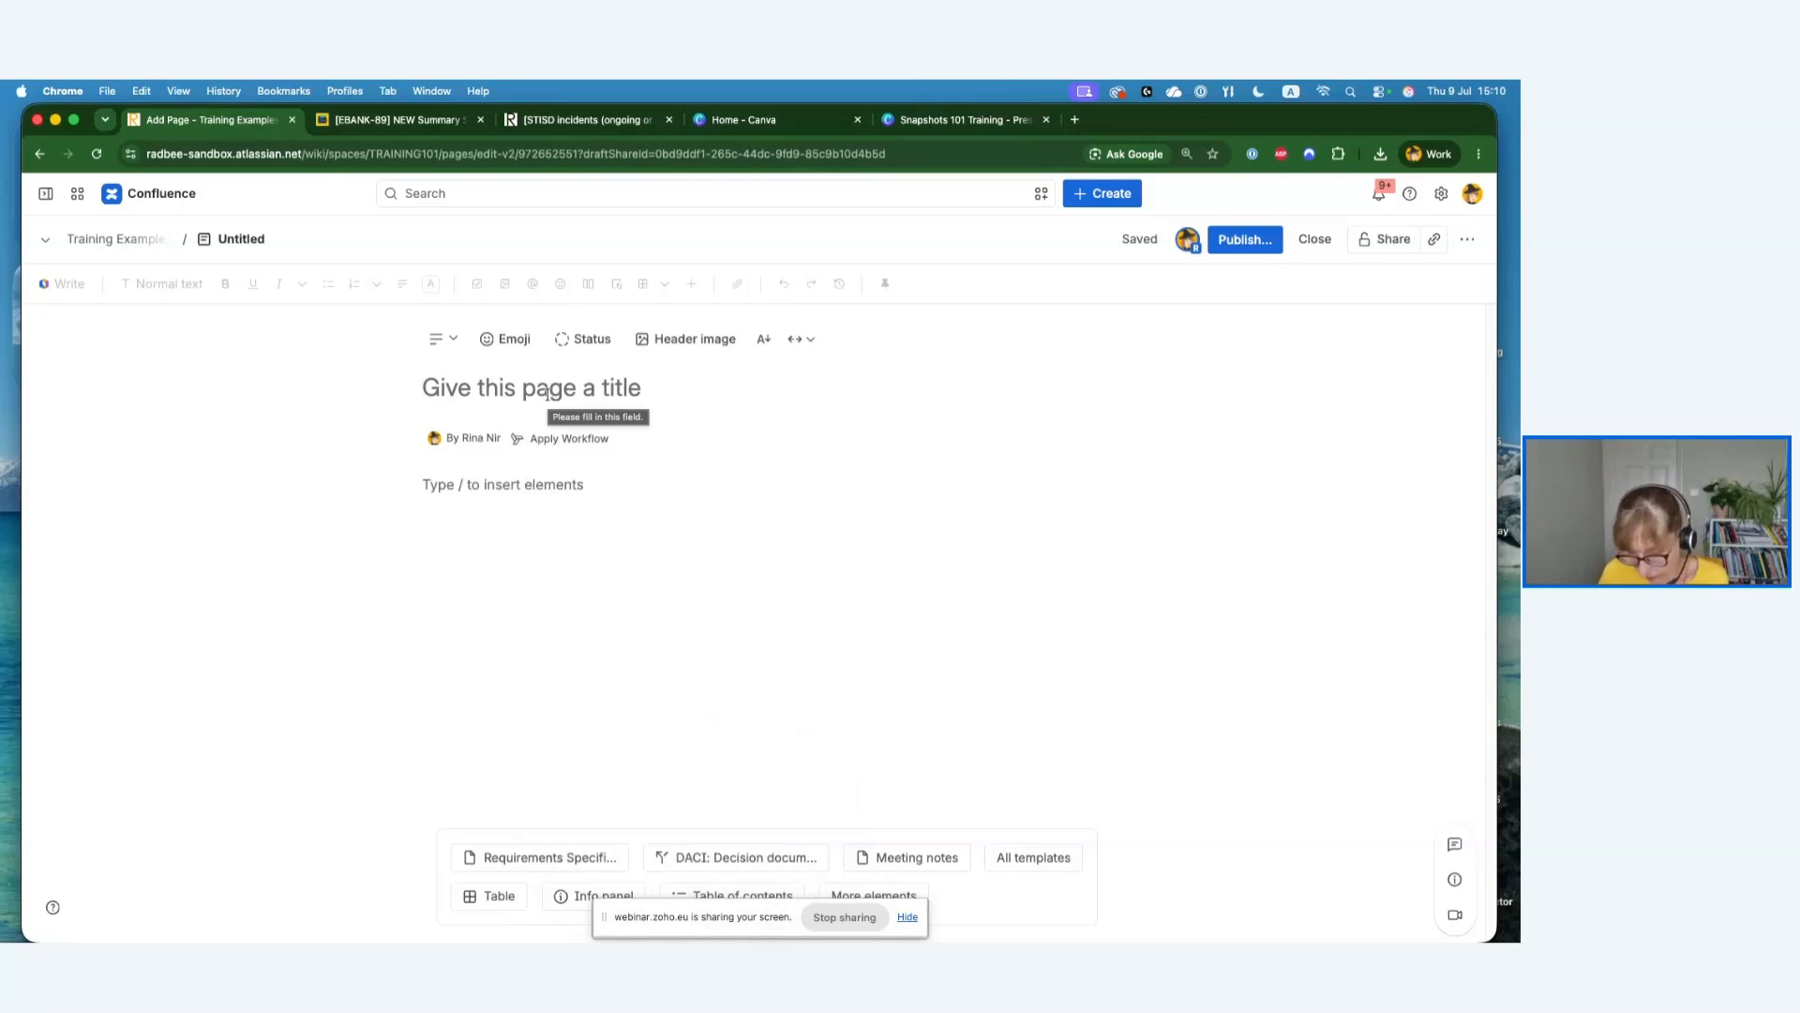
{"action": "type", "text": "Trai"}
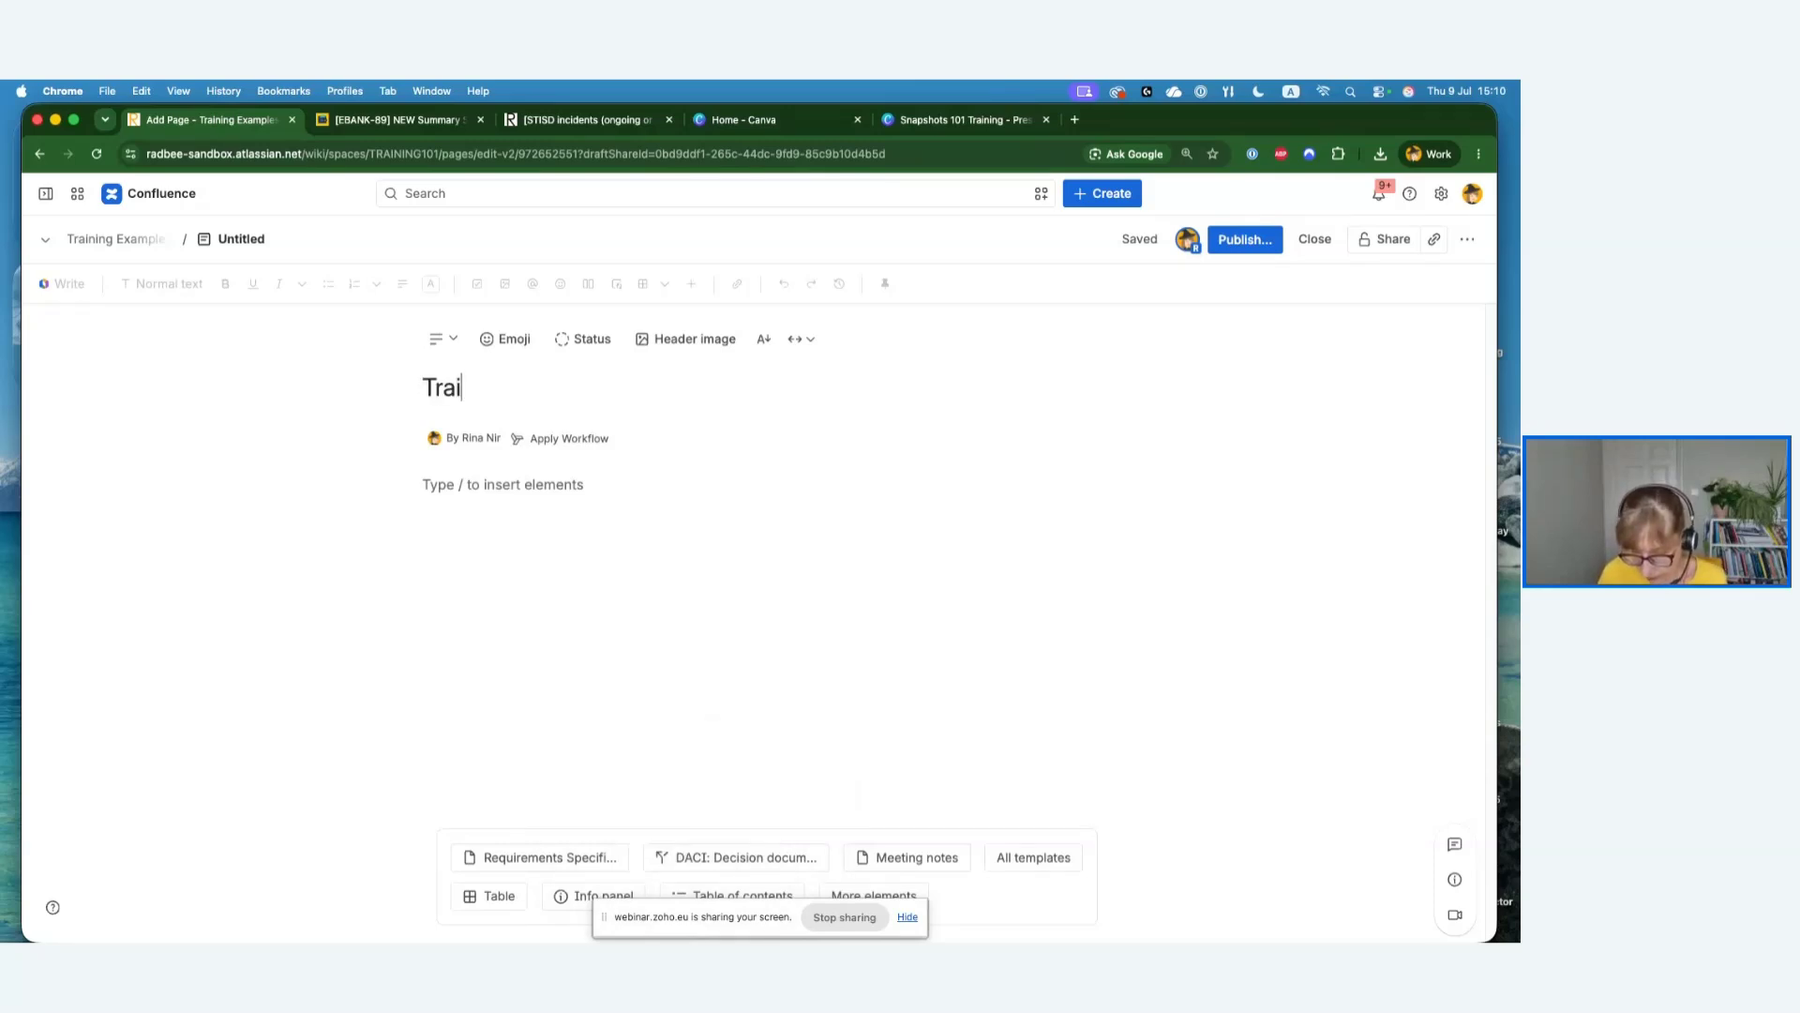
{"action": "type", "text": "ning page"}
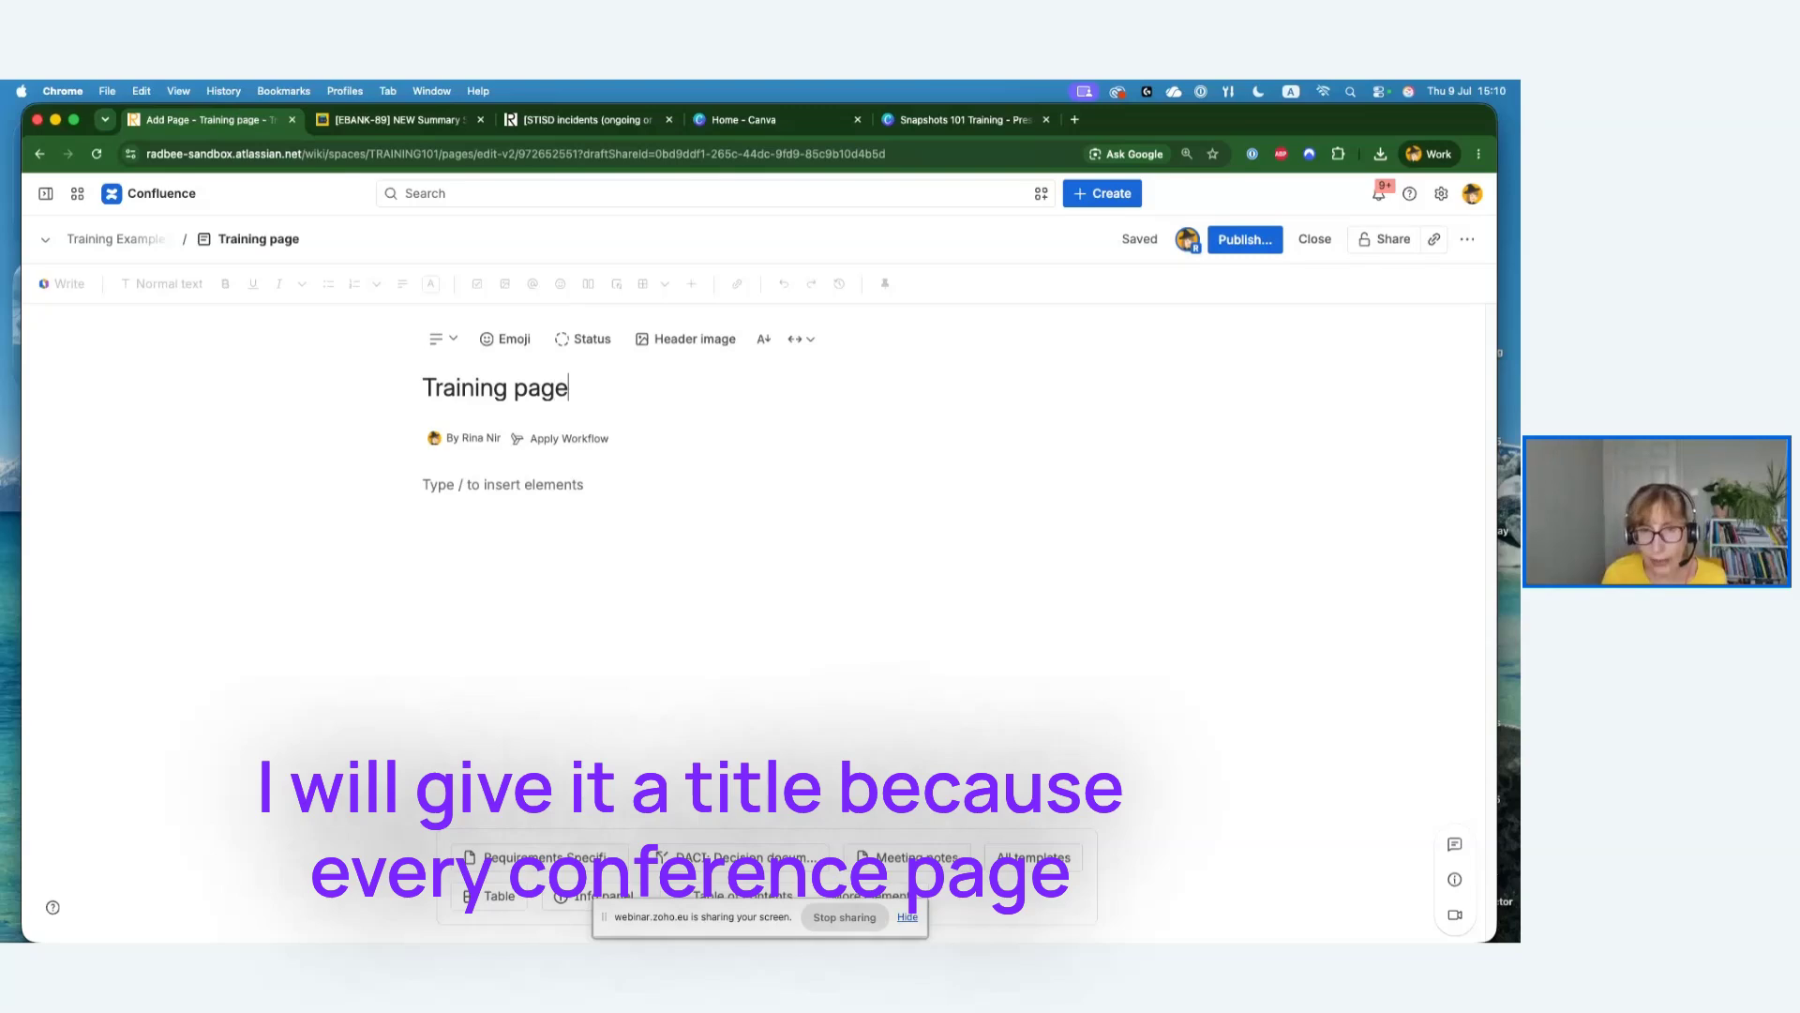
{"action": "left_click", "coordinate": [452, 486]}
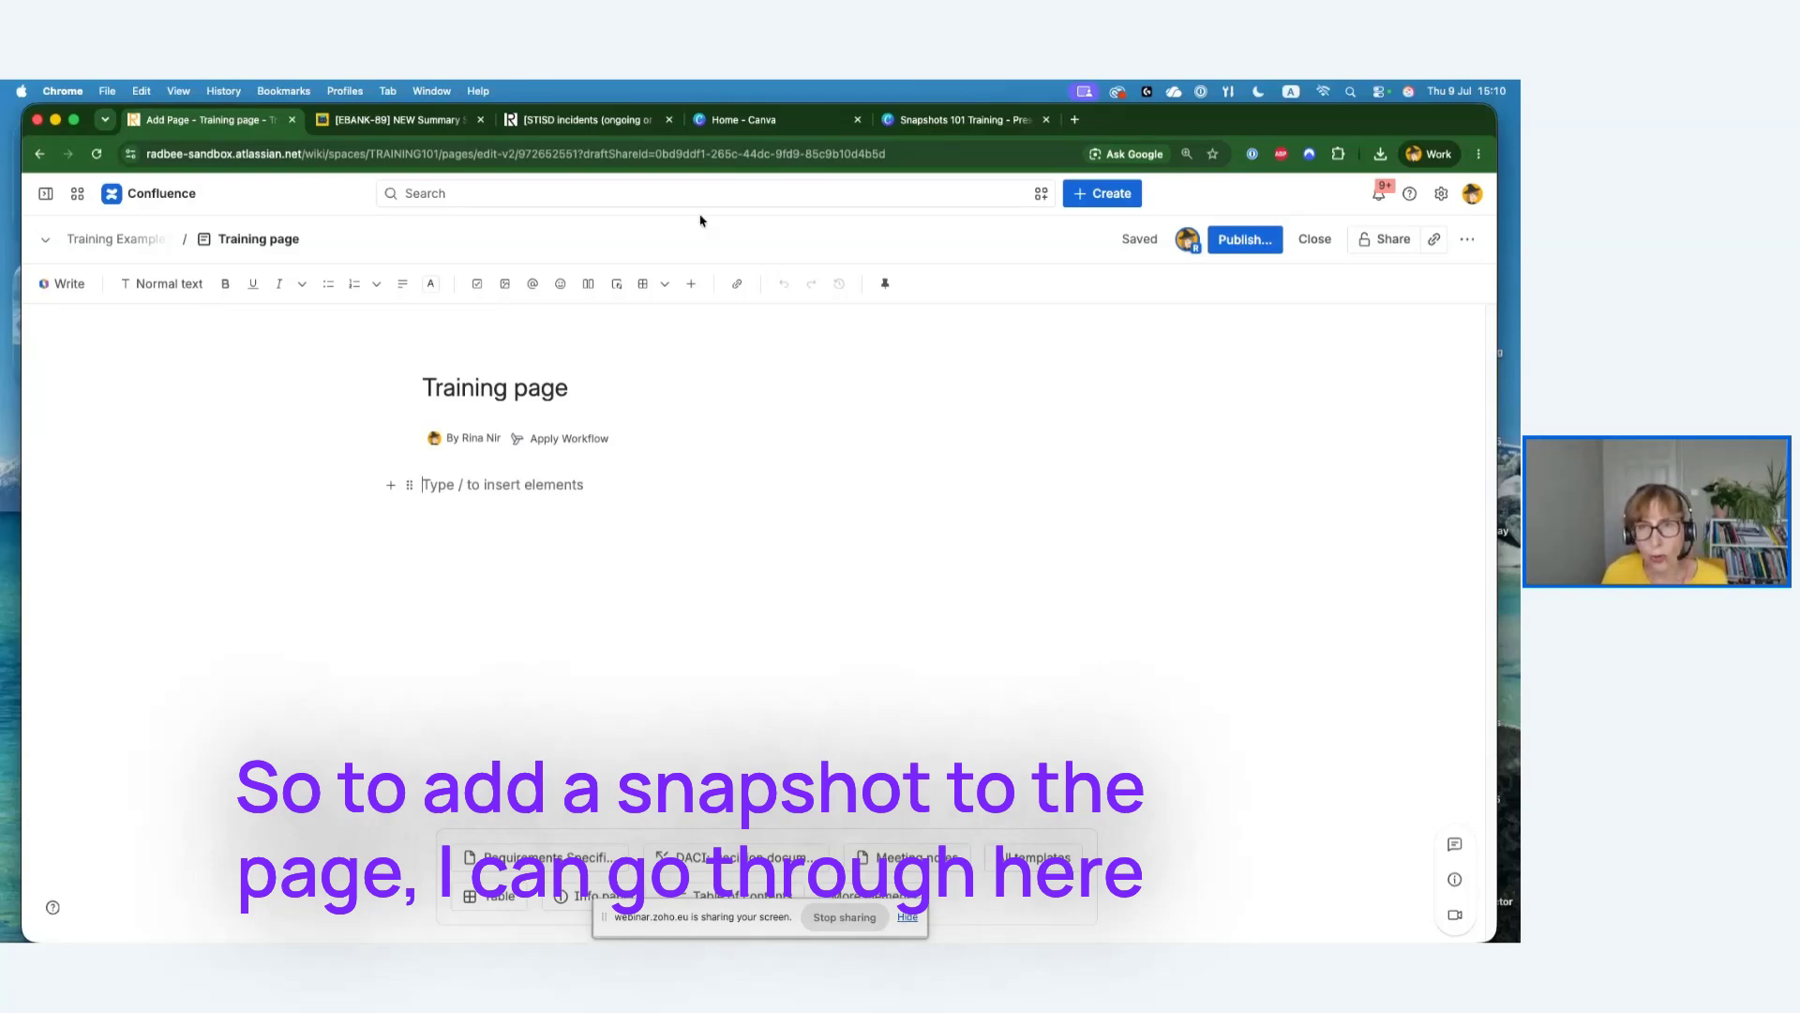
{"action": "left_click", "coordinate": [693, 285]}
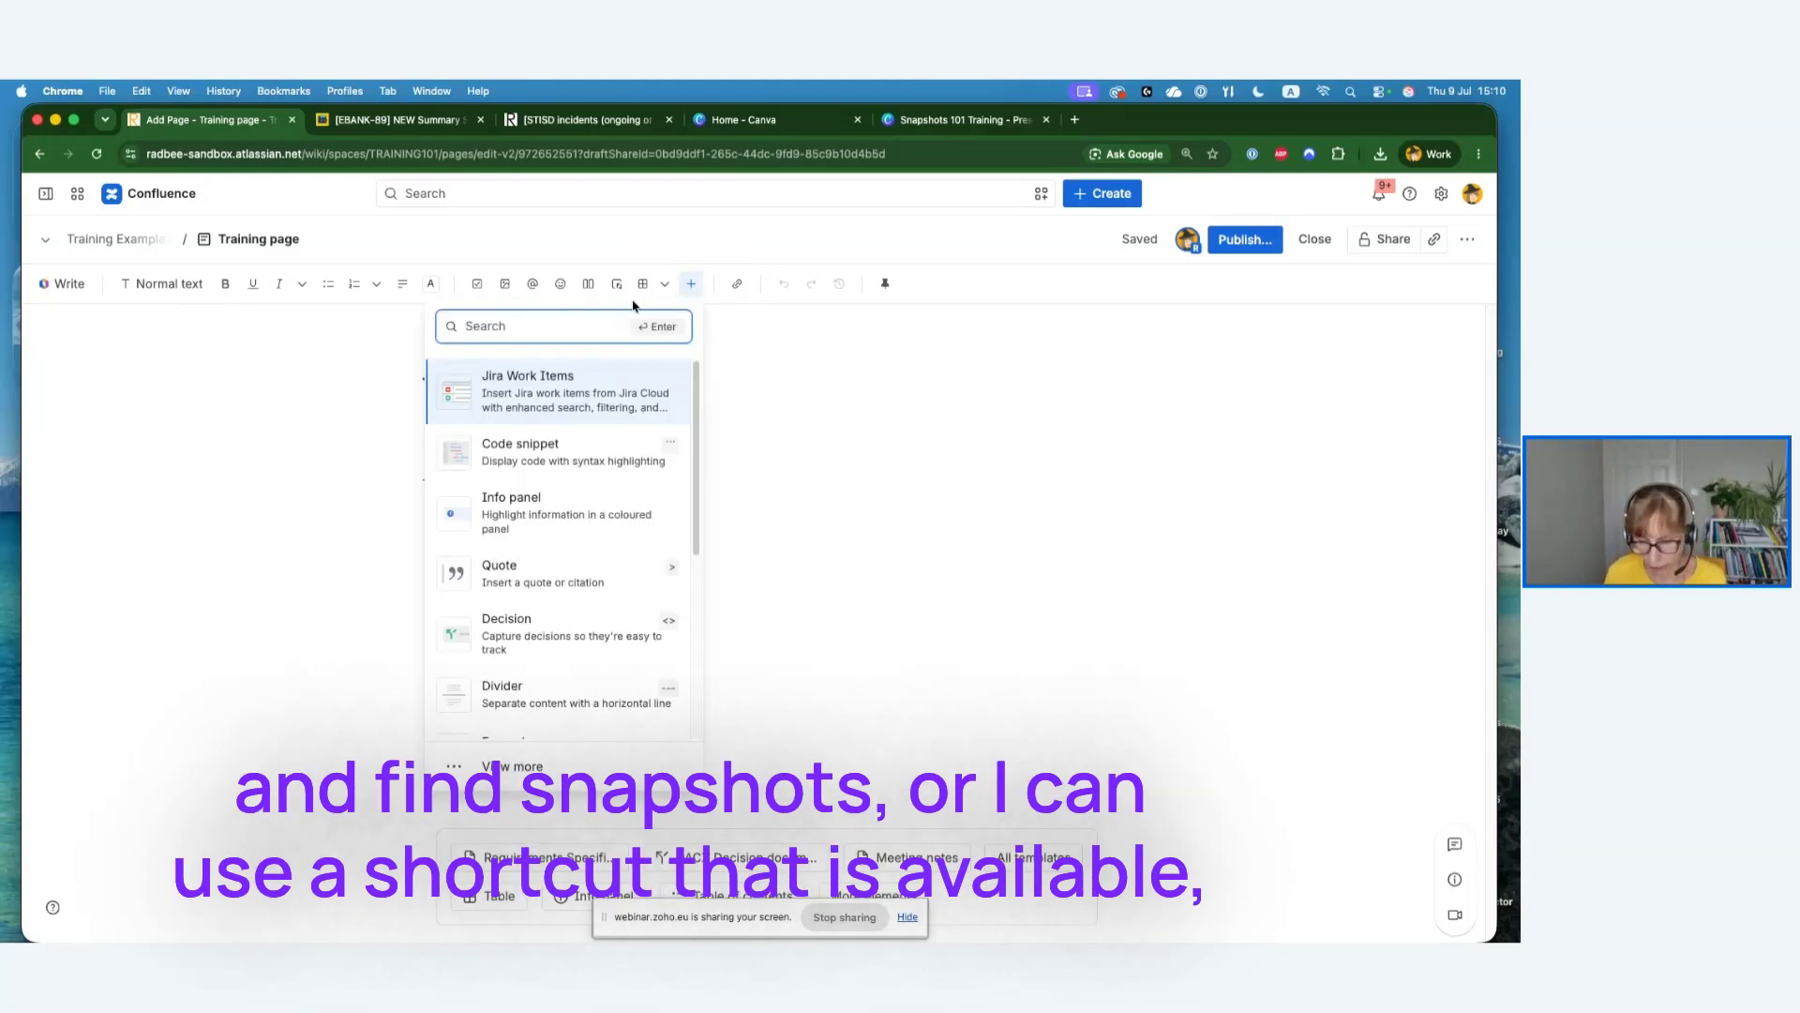
{"action": "type", "text": "sna"}
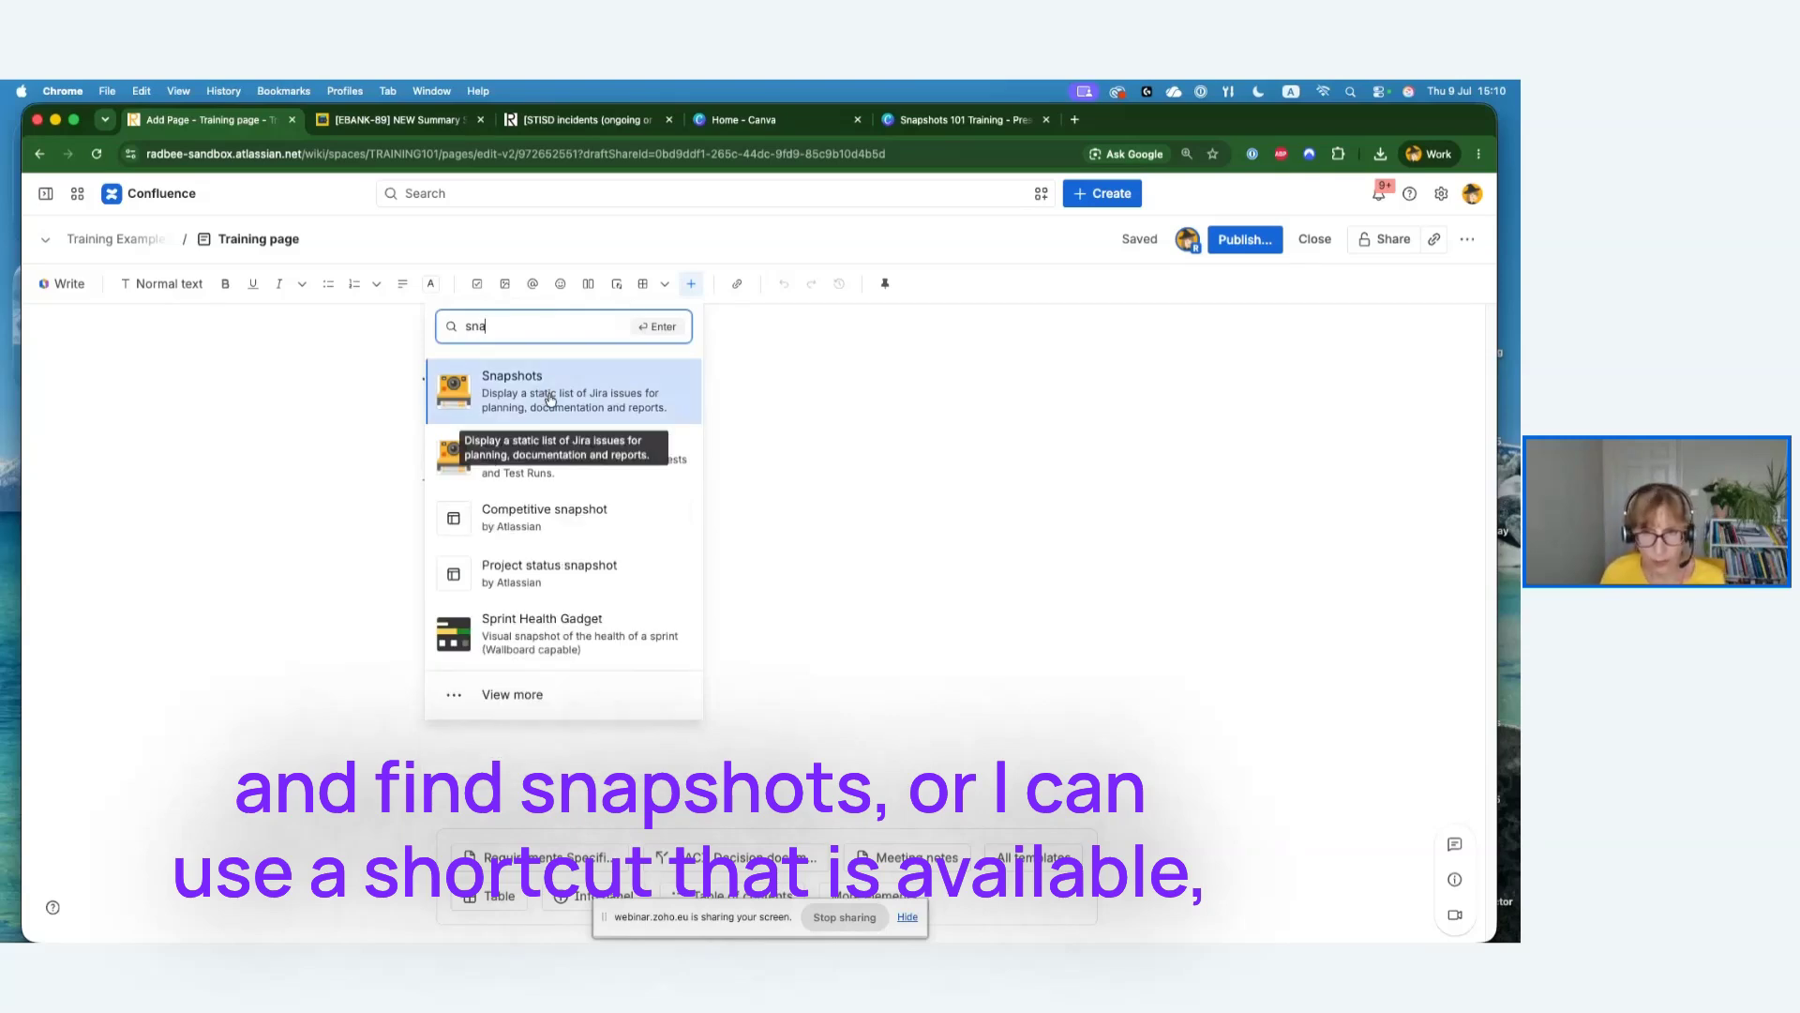
{"action": "left_click", "coordinate": [940, 517]}
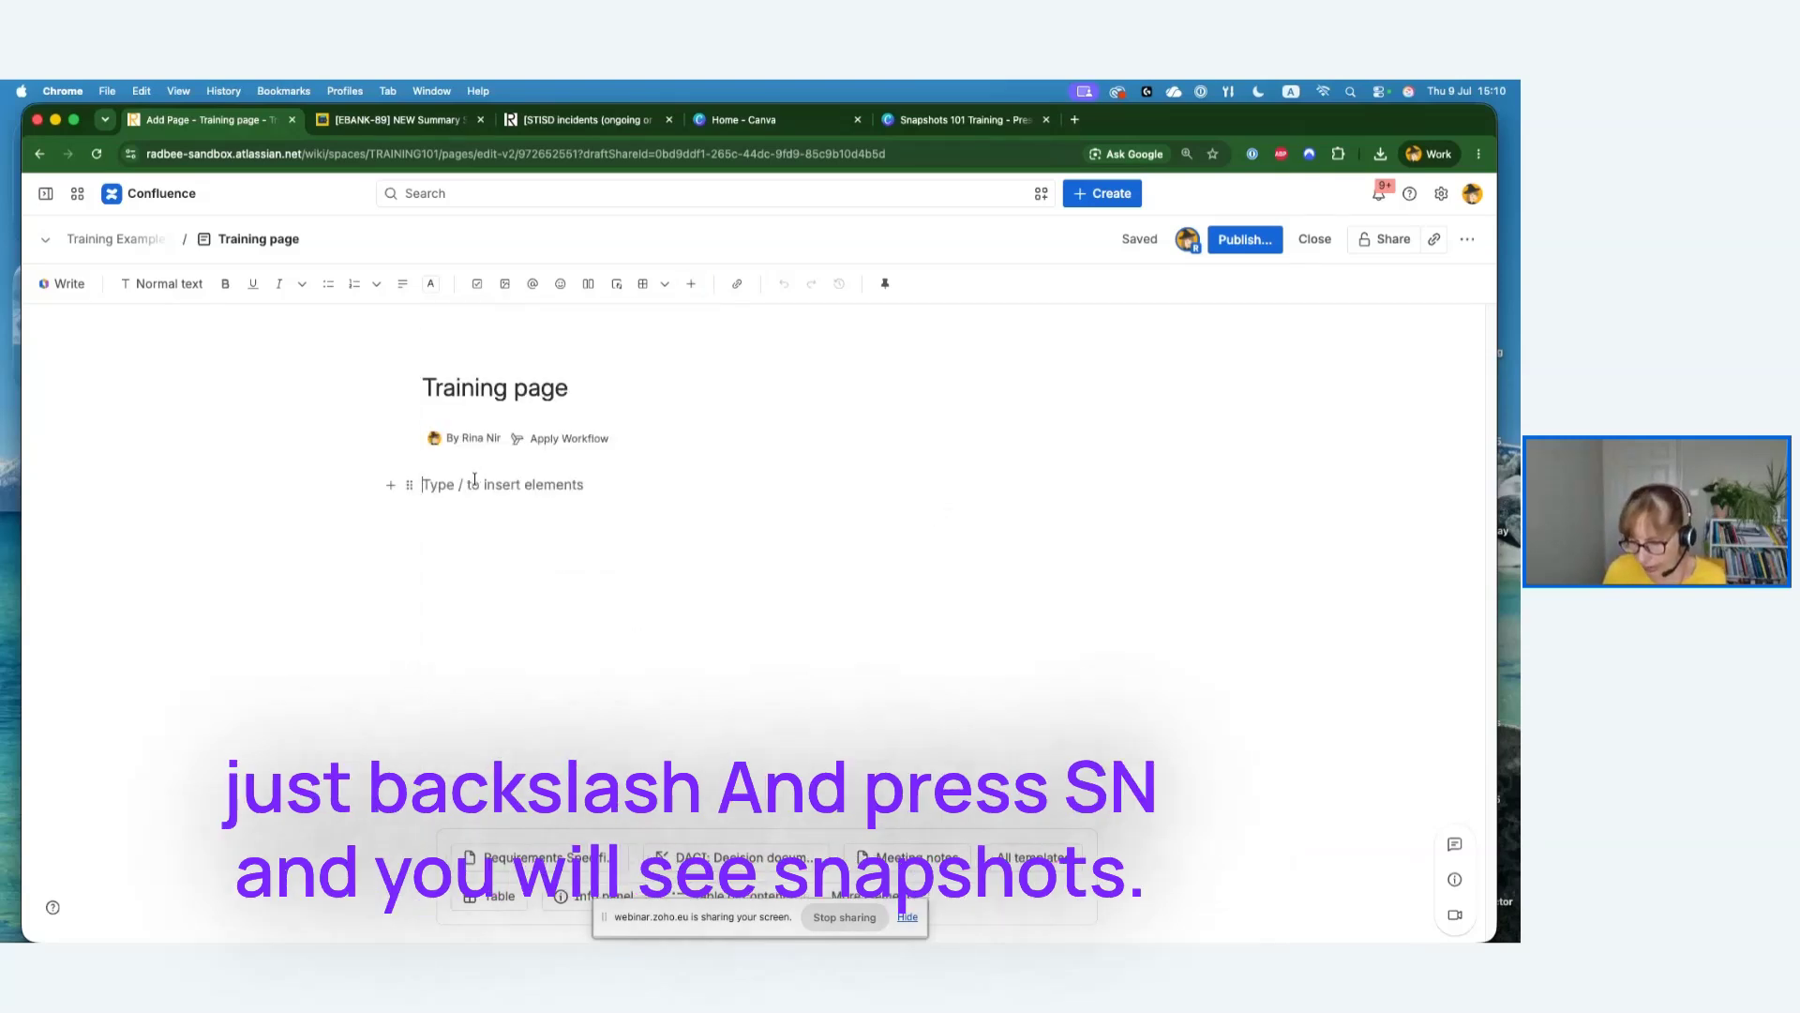
Add a Snapshots macro to the page body, based on the "Training 101 - Epics Single Level" template
{"action": "type", "text": "/"}
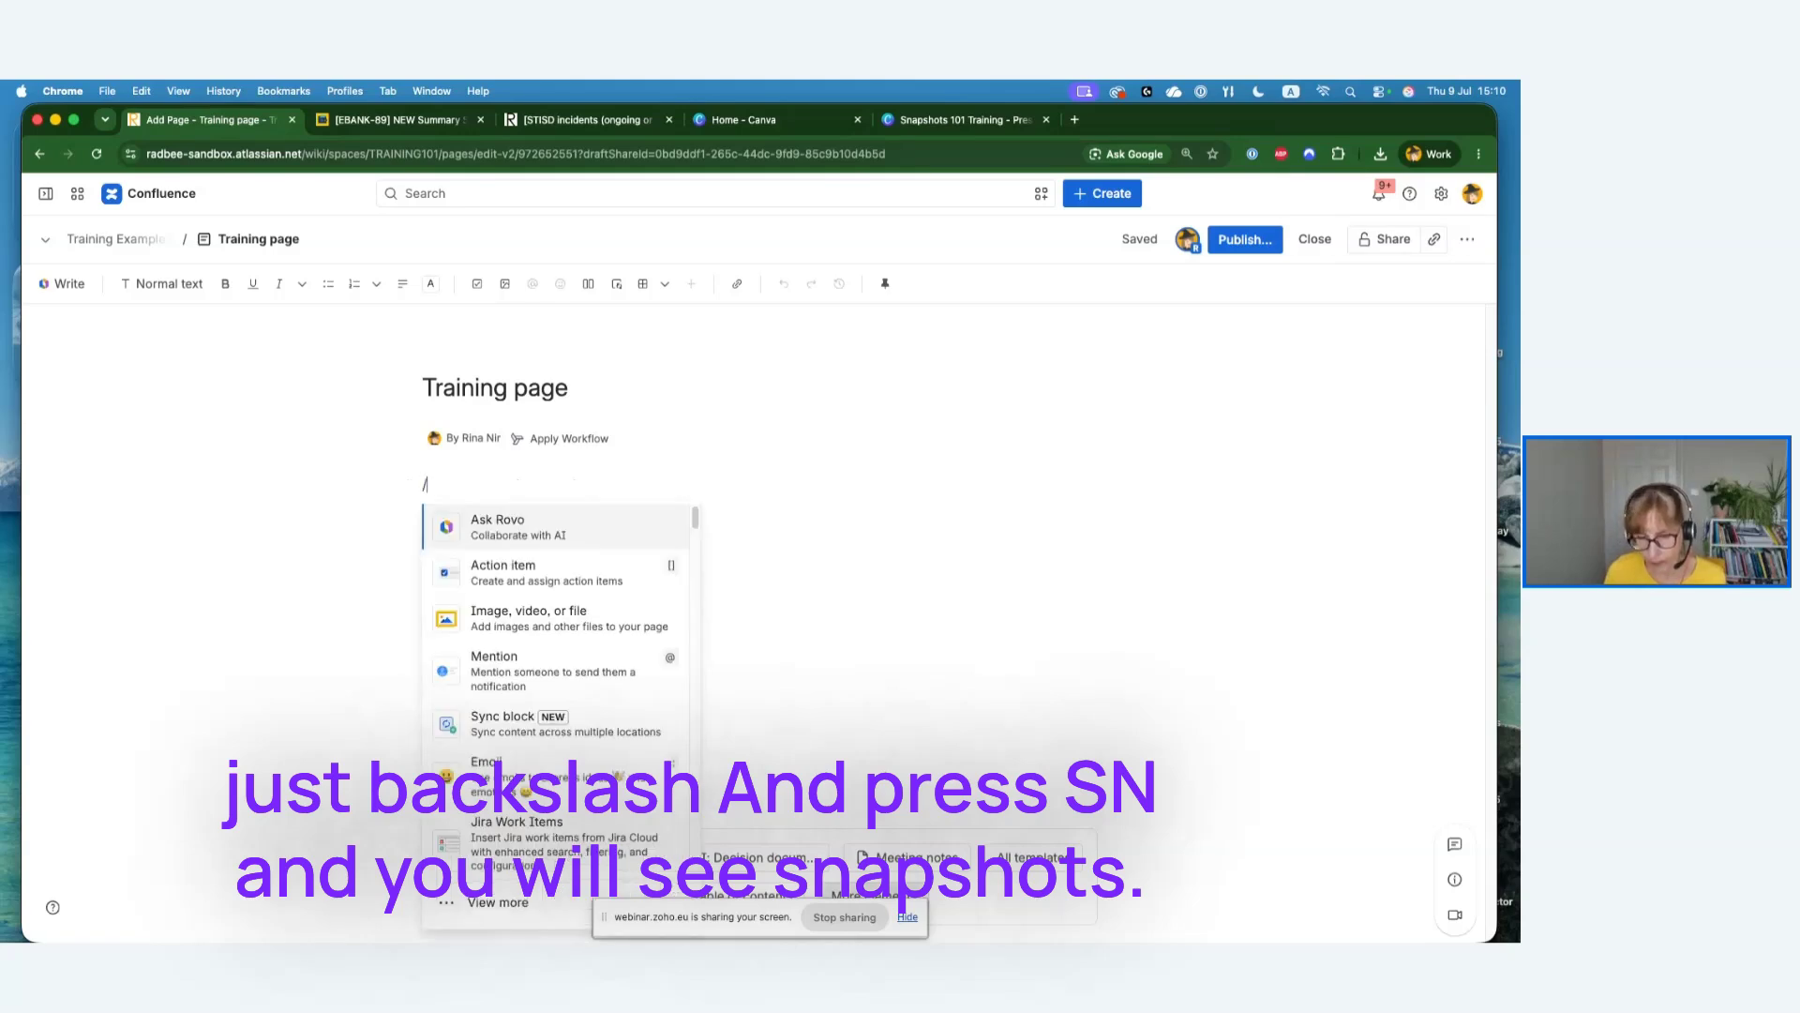
{"action": "type", "text": "sn"}
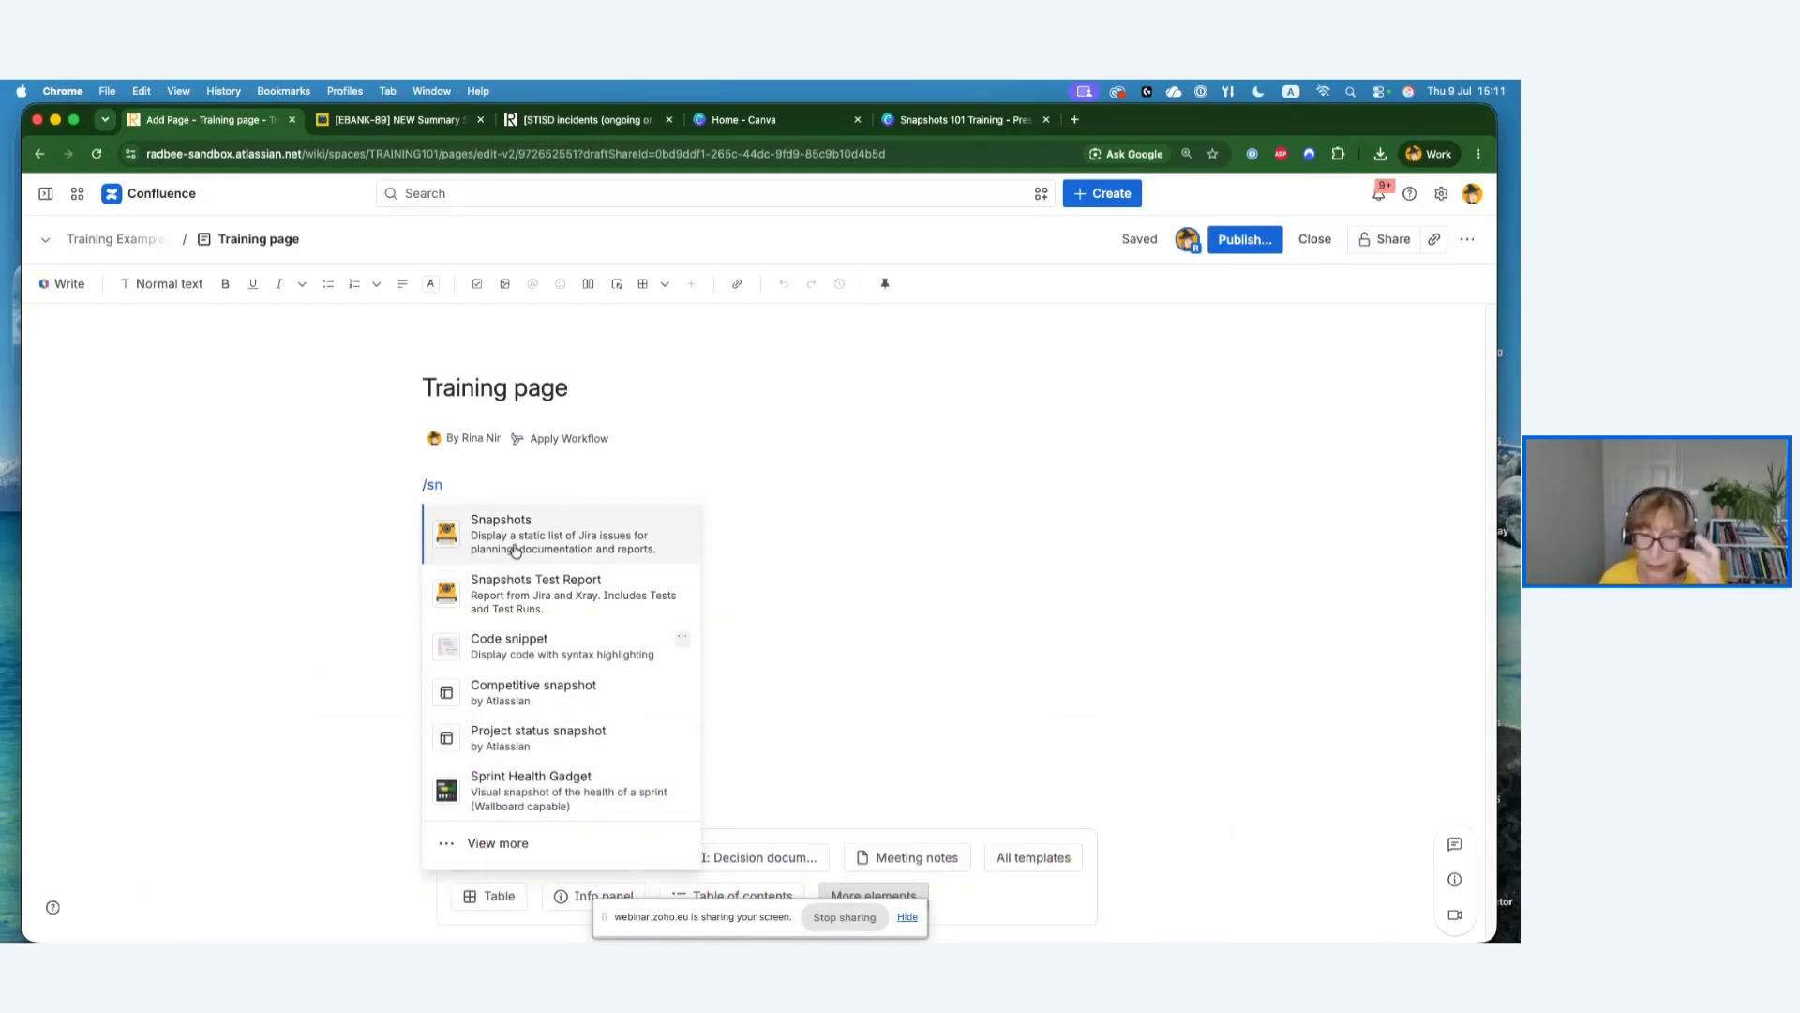
{"action": "left_click", "coordinate": [514, 549]}
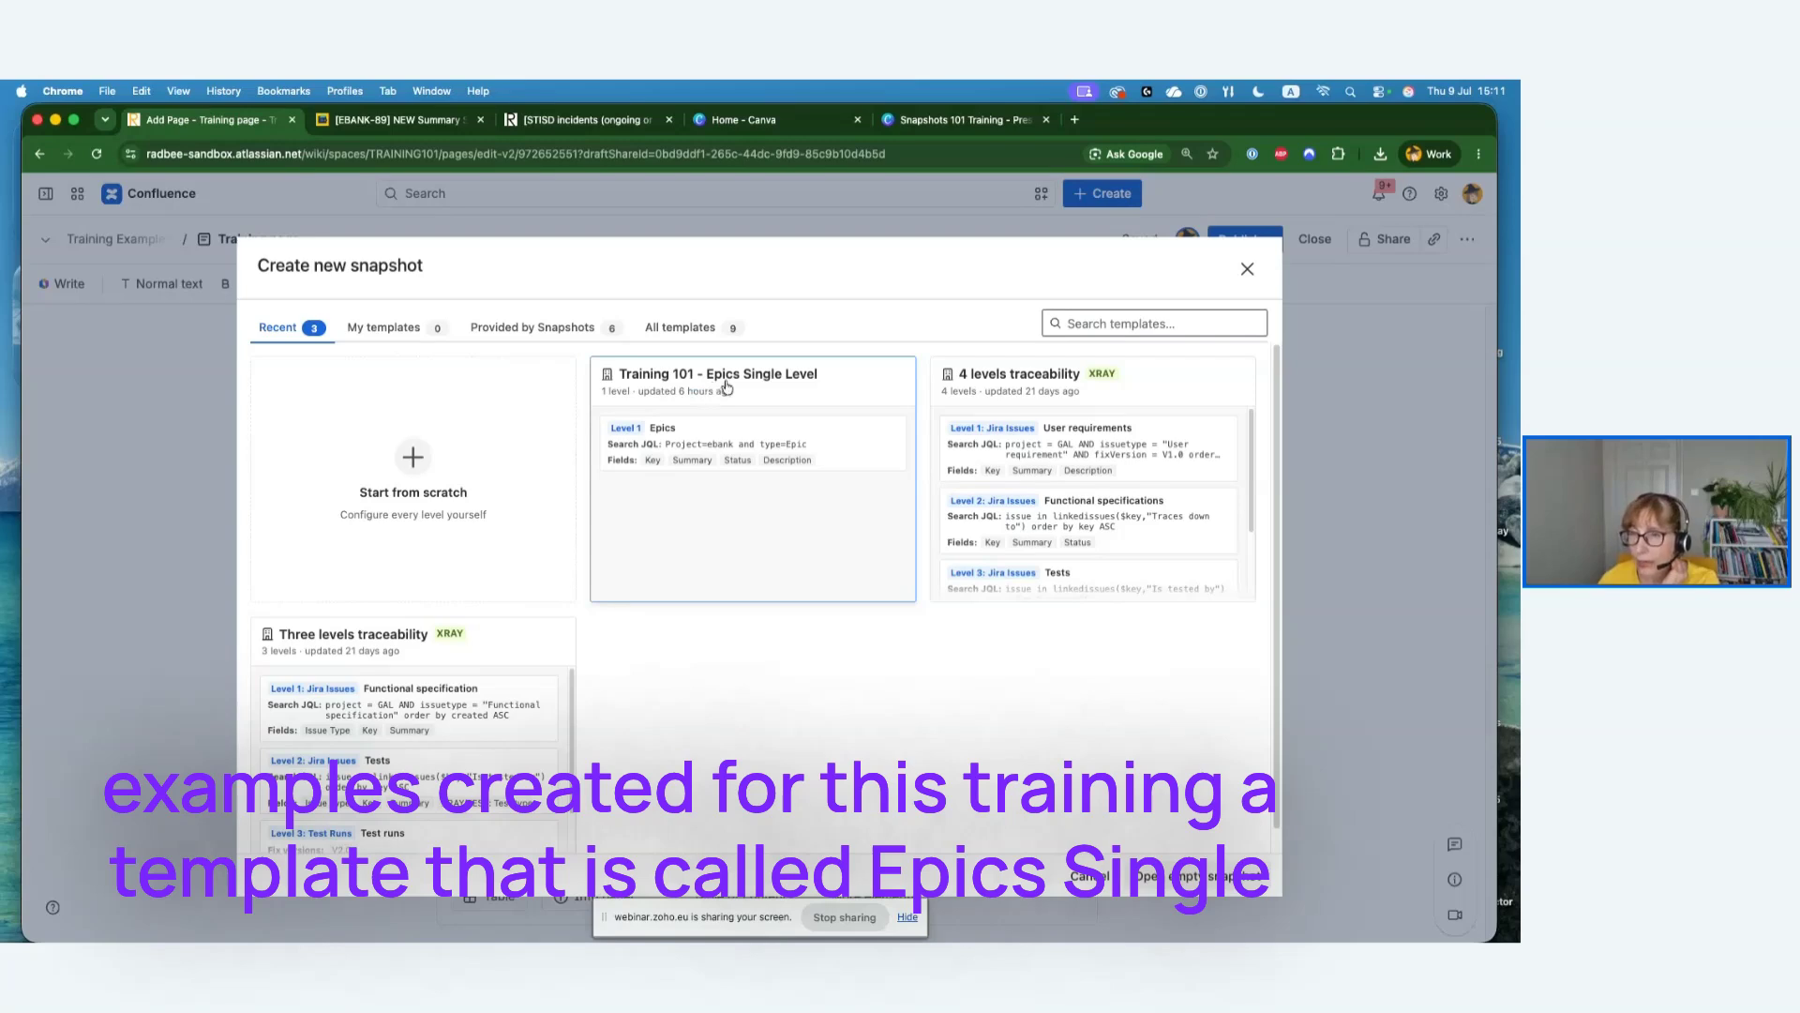
{"action": "left_click", "coordinate": [734, 499]}
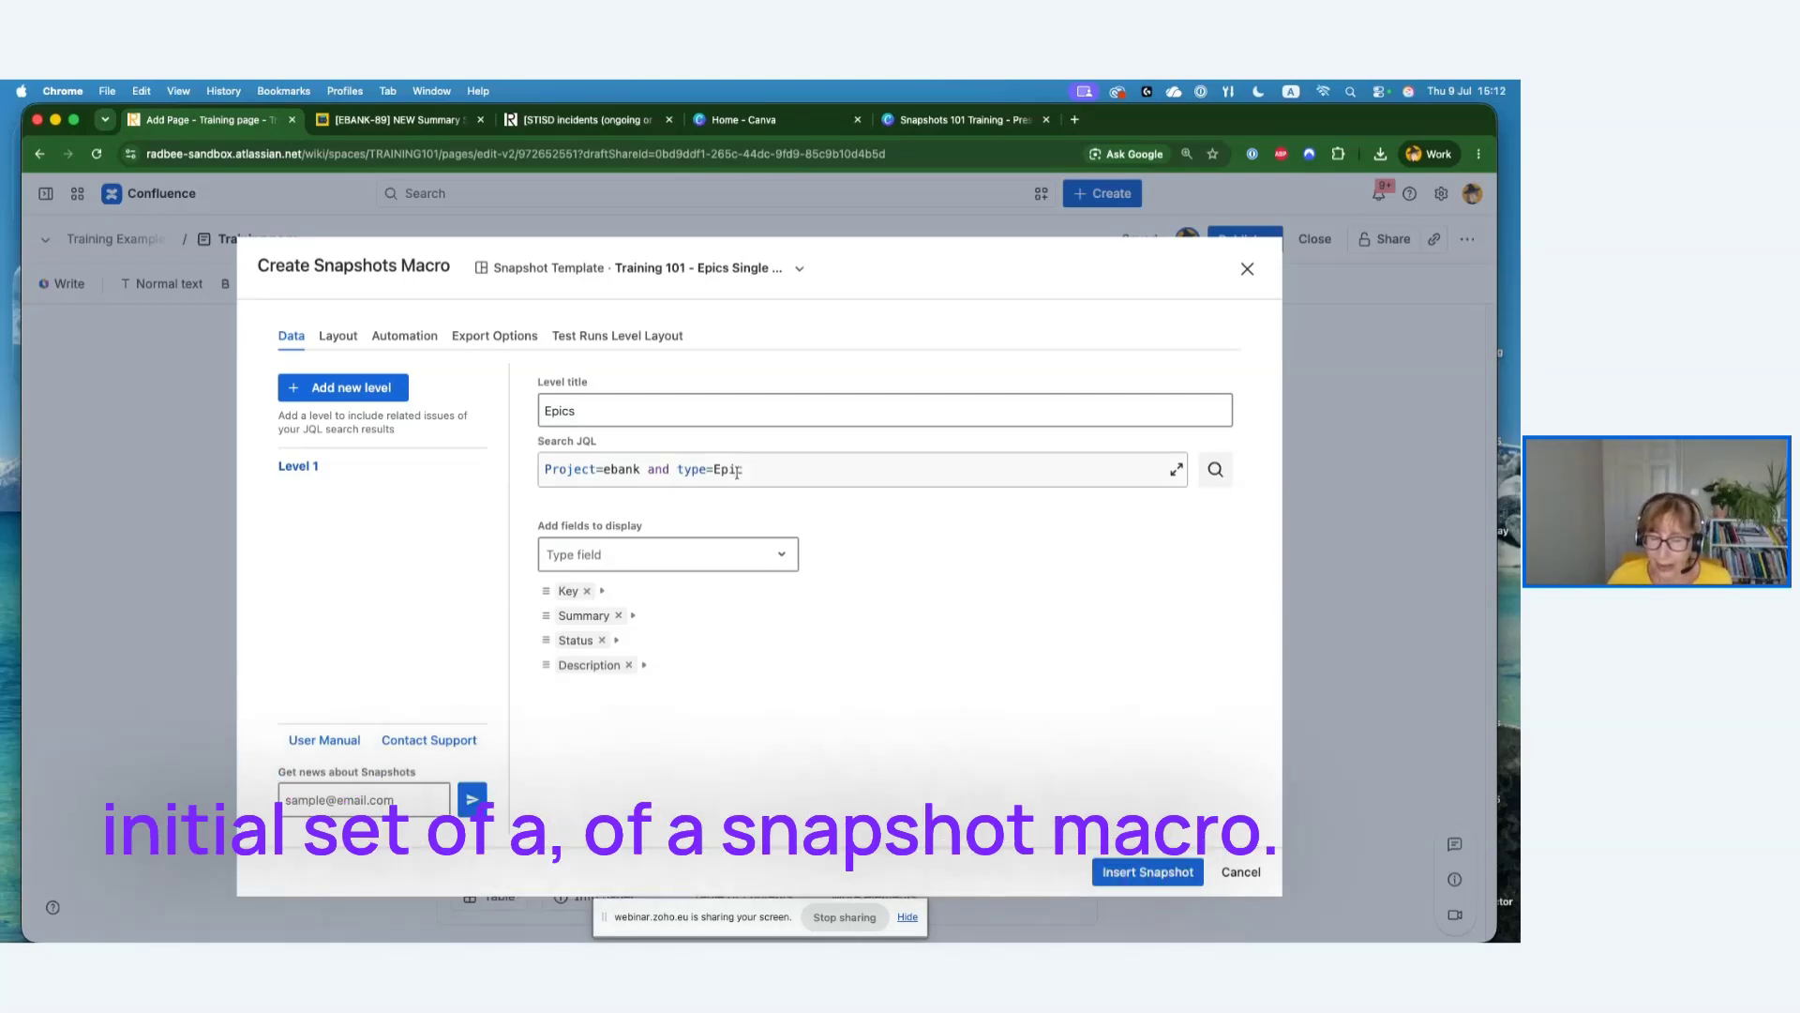
Check the Epics level title, and copy the macro's search query "Project=ebank and type=Epic"
{"action": "left_click", "coordinate": [590, 403]}
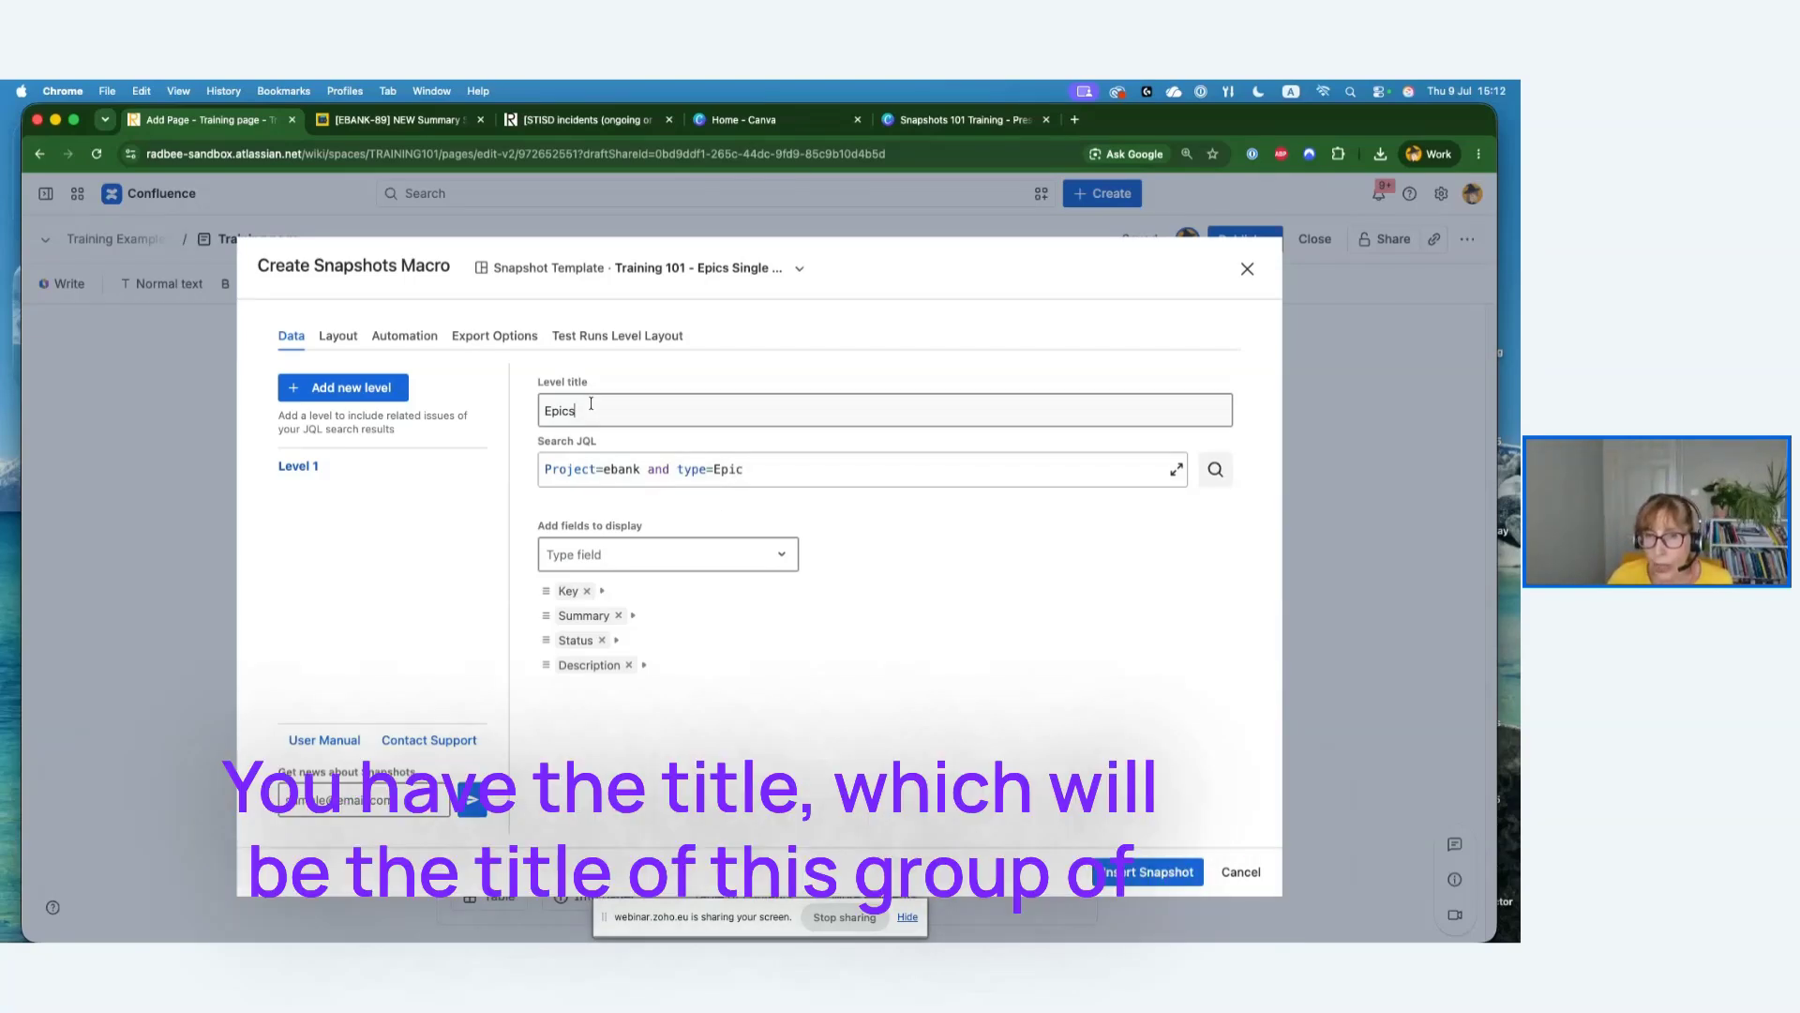
{"action": "left_click_drag", "start_coordinate": [544, 414], "coordinate": [584, 414]}
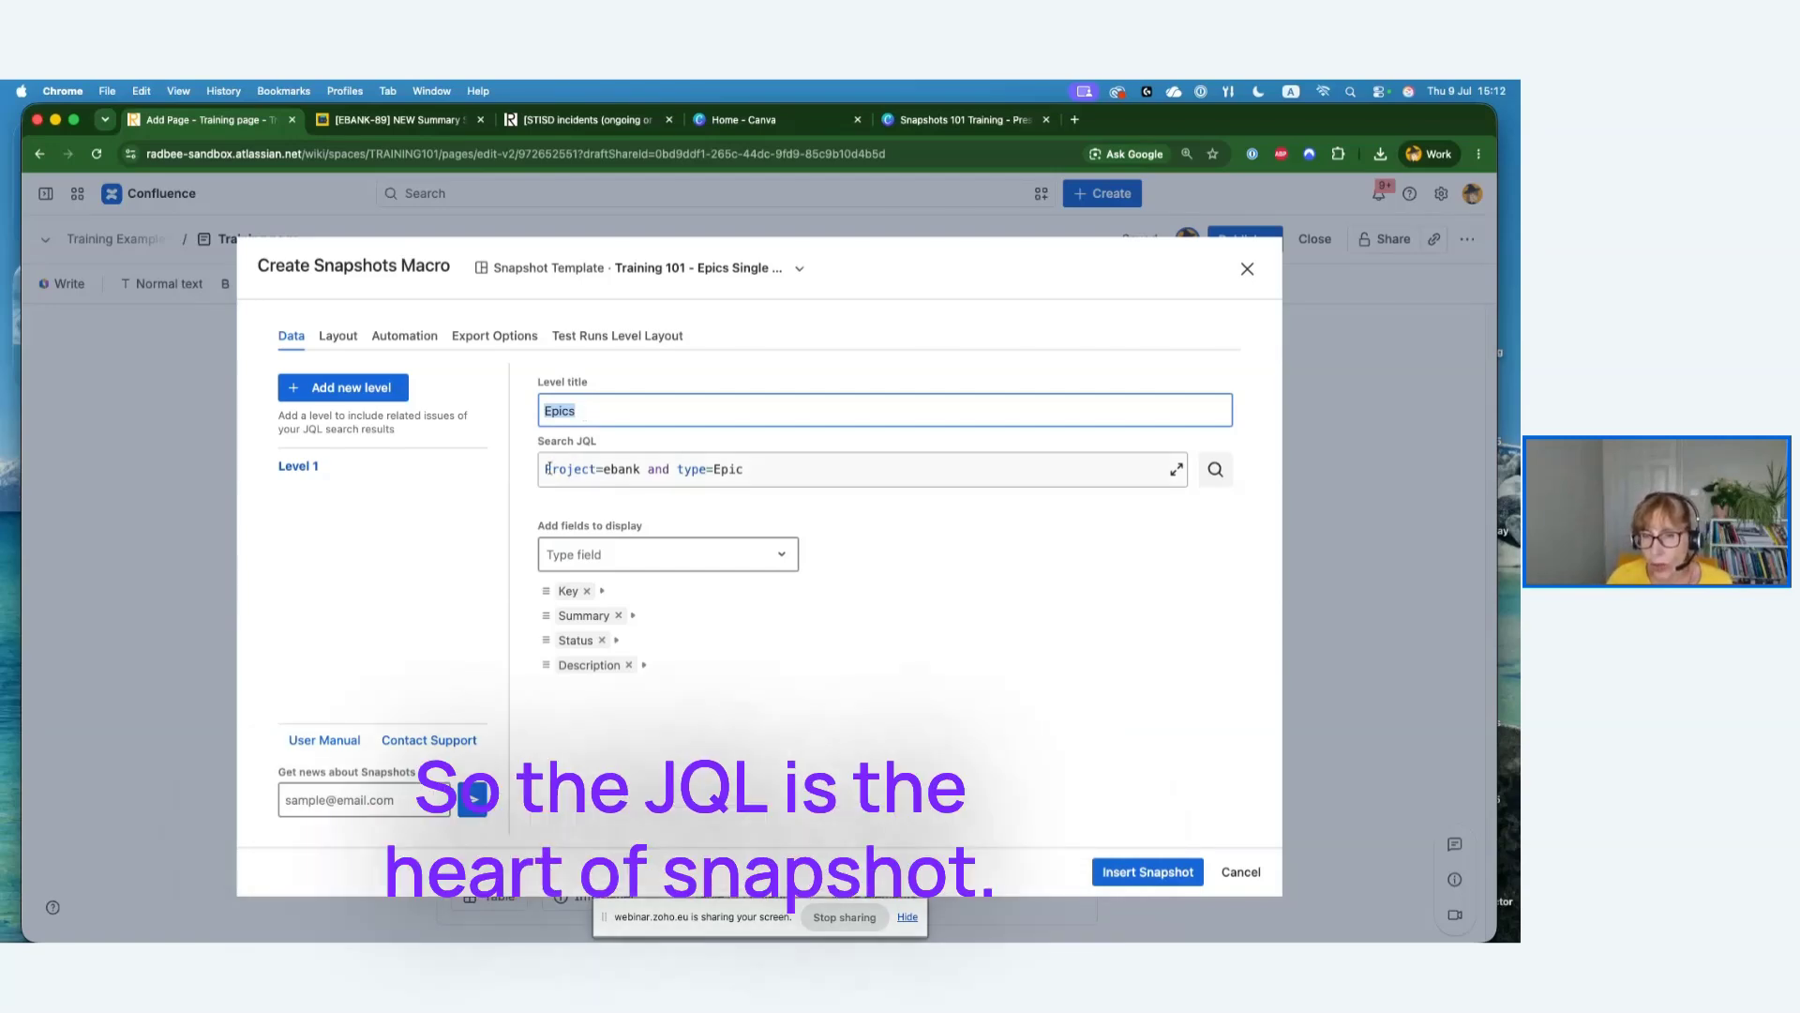
{"action": "left_click_drag", "start_coordinate": [545, 469], "coordinate": [1001, 545]}
{"action": "key", "text": "super+c"}
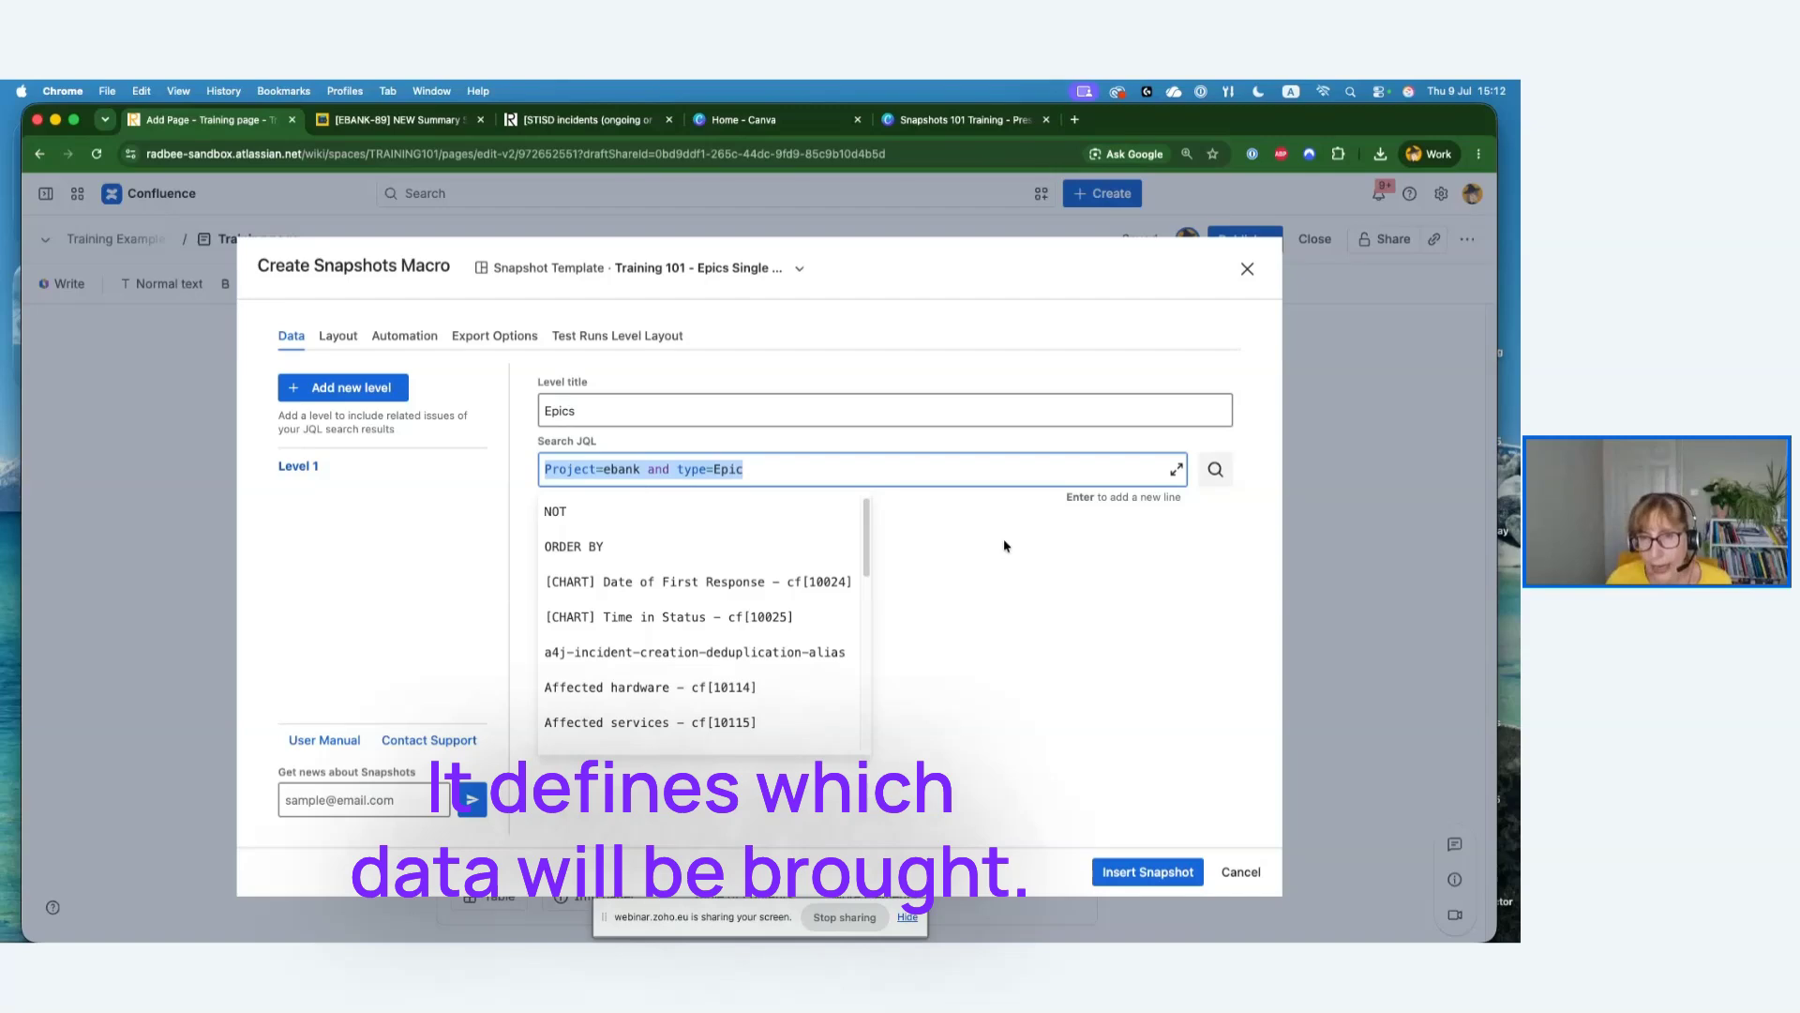
{"action": "right_click", "coordinate": [672, 469]}
{"action": "left_click", "coordinate": [713, 494]}
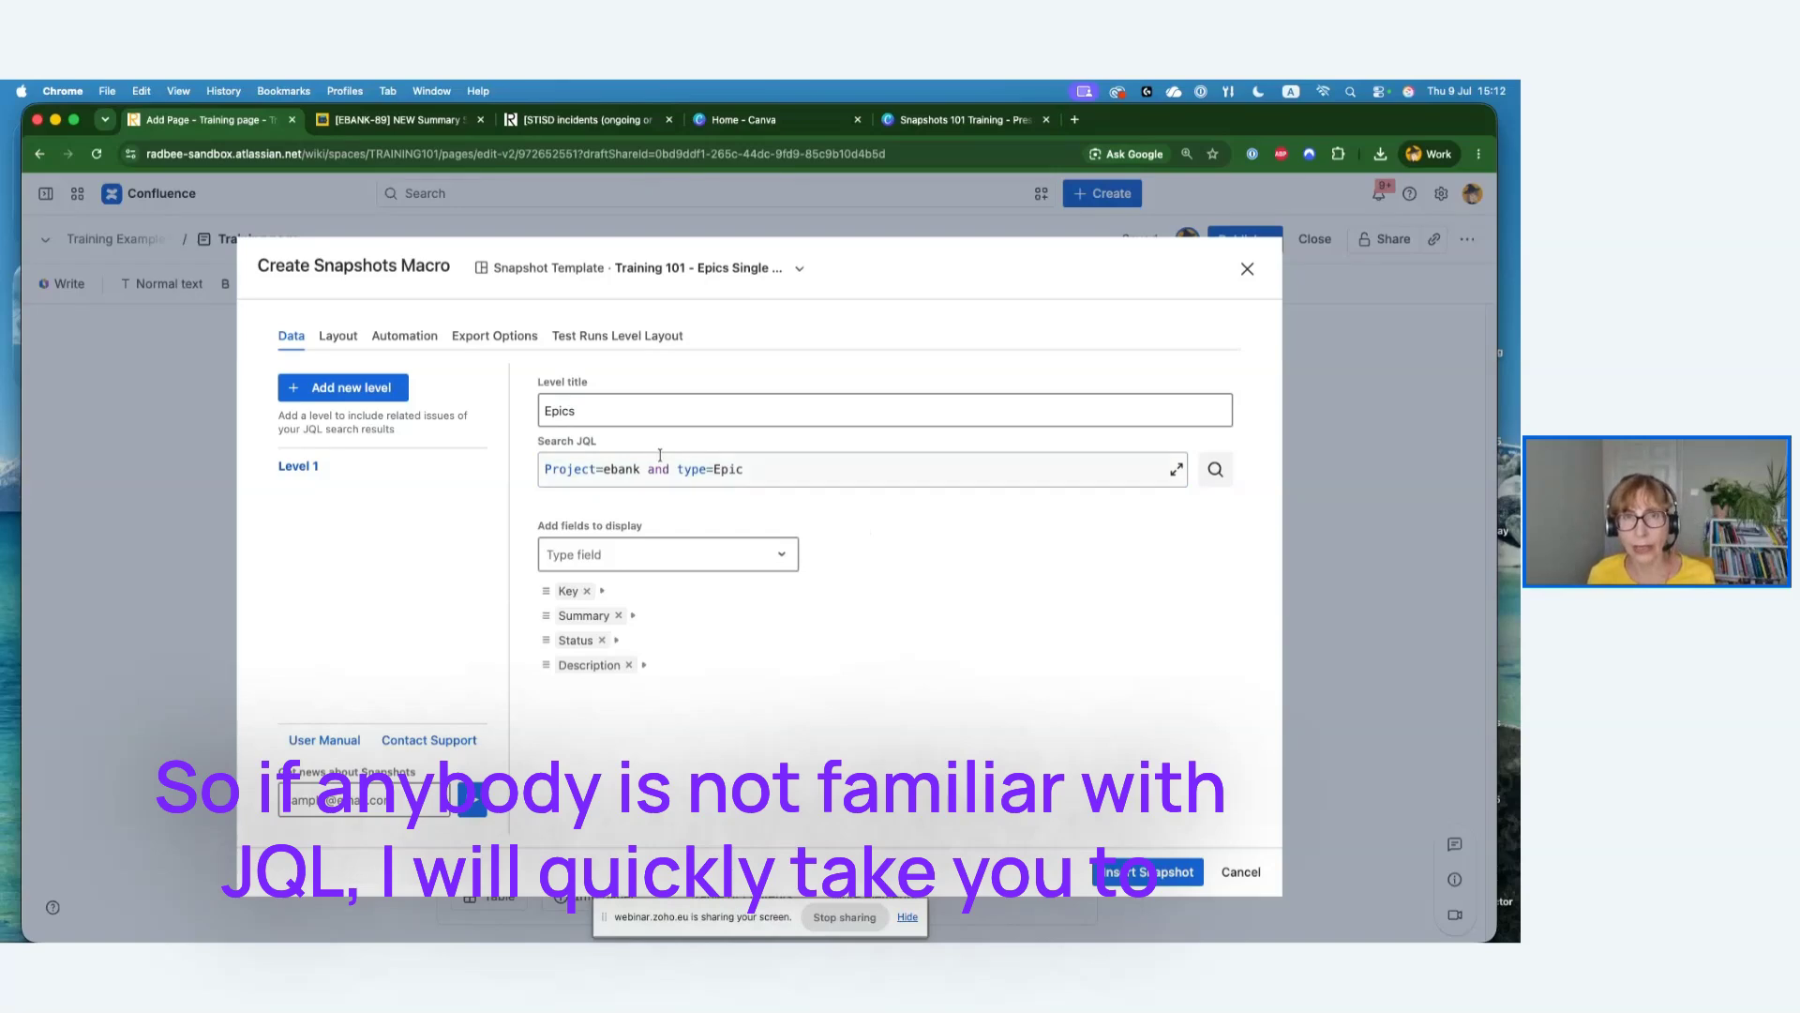
Switch to Jira and open the work item search under Filters
{"action": "left_click", "coordinate": [400, 120]}
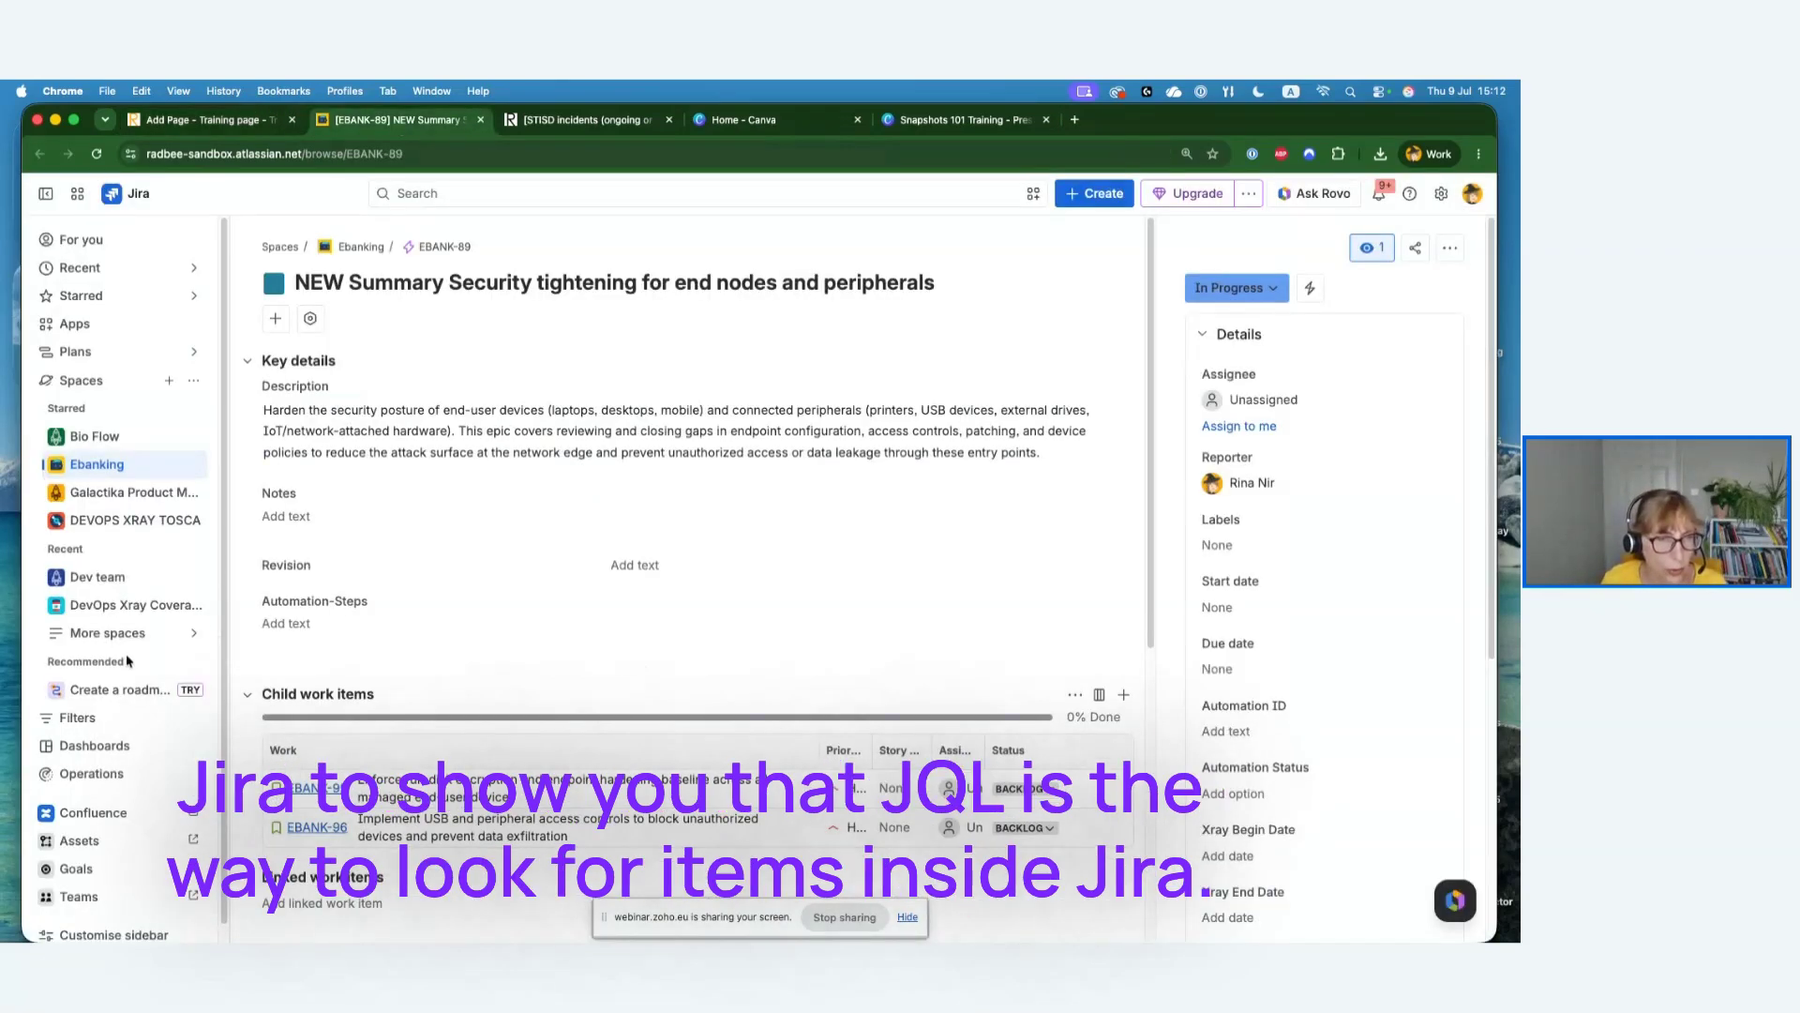
{"action": "scroll", "coordinate": [129, 661], "scroll_direction": "down", "scroll_amount": 1}
{"action": "scroll", "coordinate": [128, 661], "scroll_direction": "down", "scroll_amount": 2}
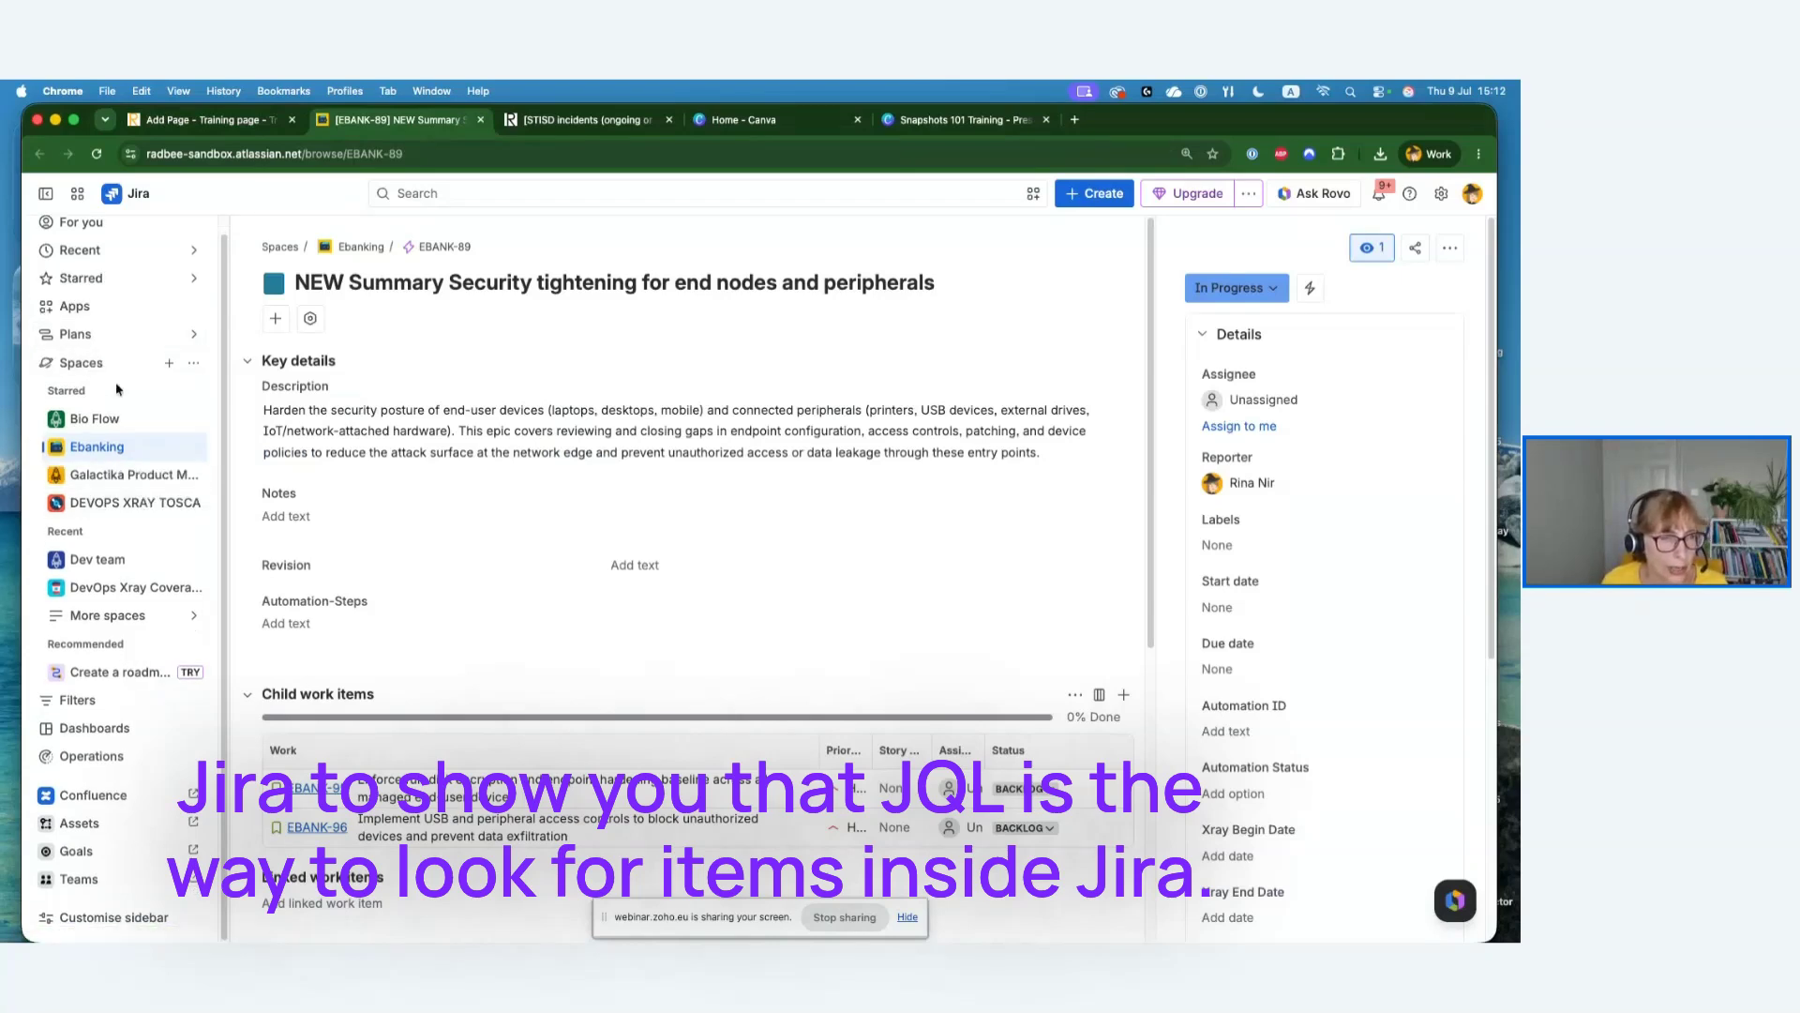
{"action": "left_click", "coordinate": [47, 705]}
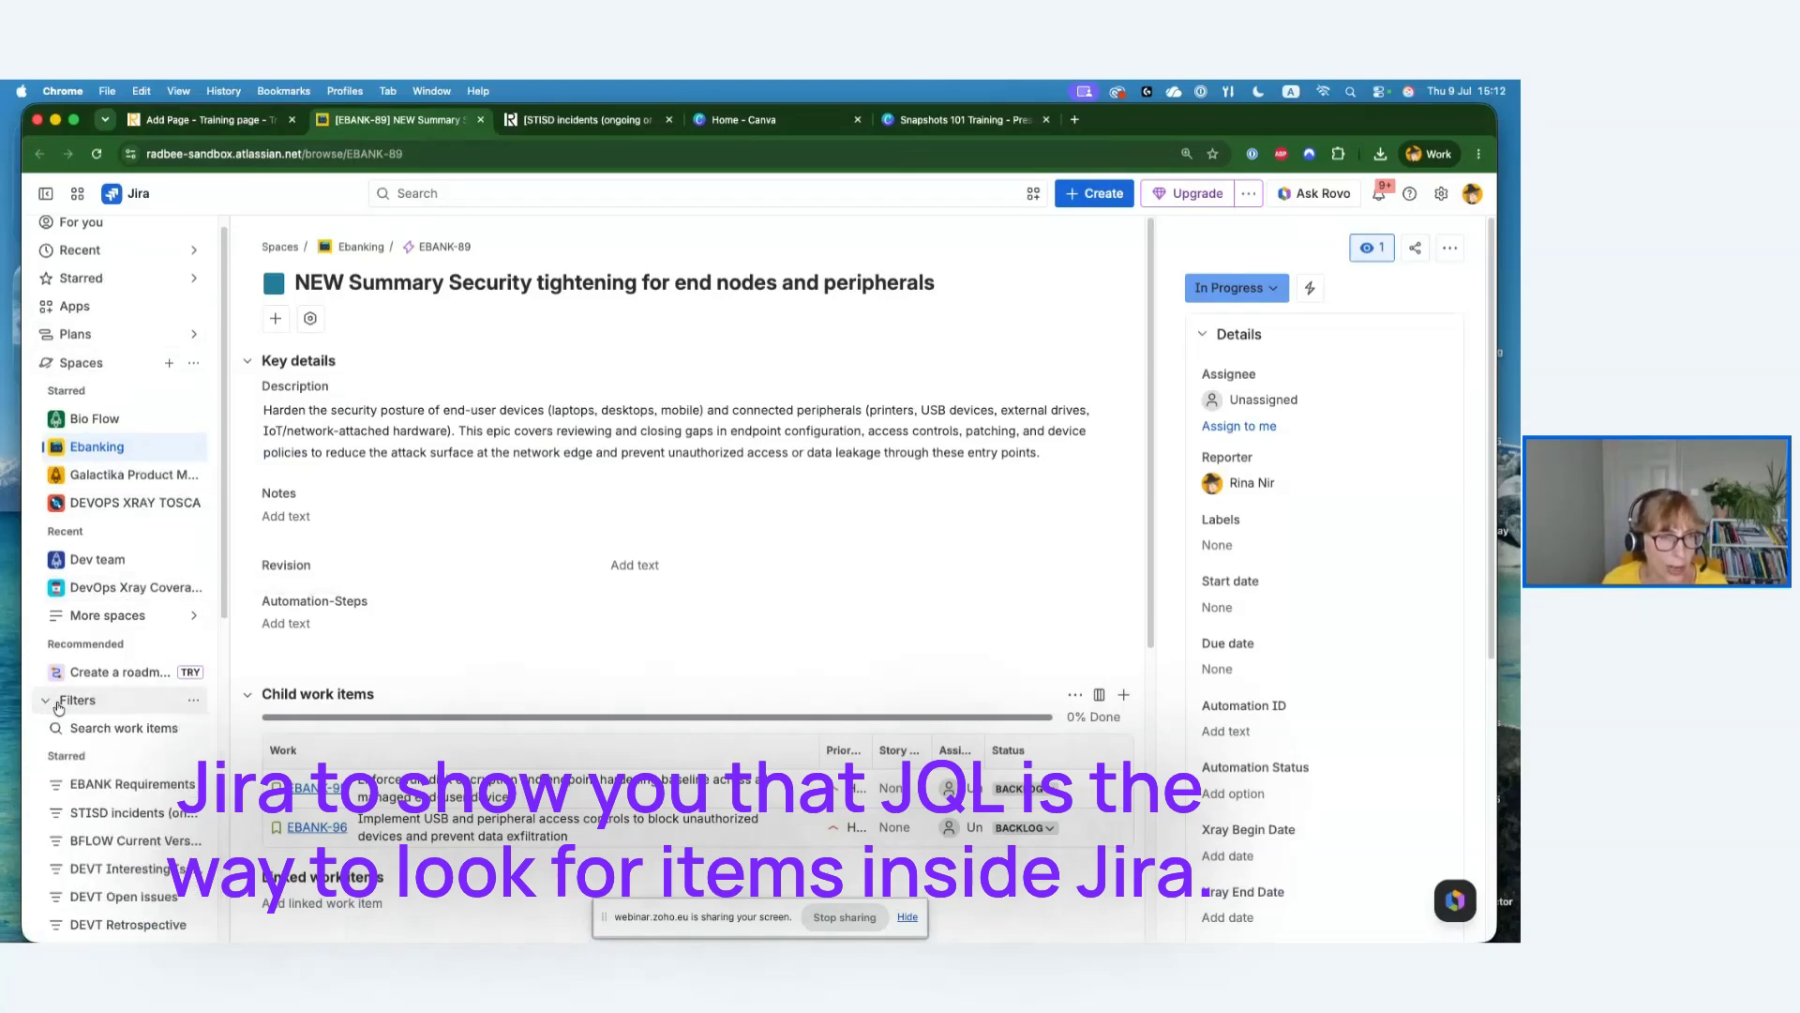
{"action": "left_click", "coordinate": [116, 730]}
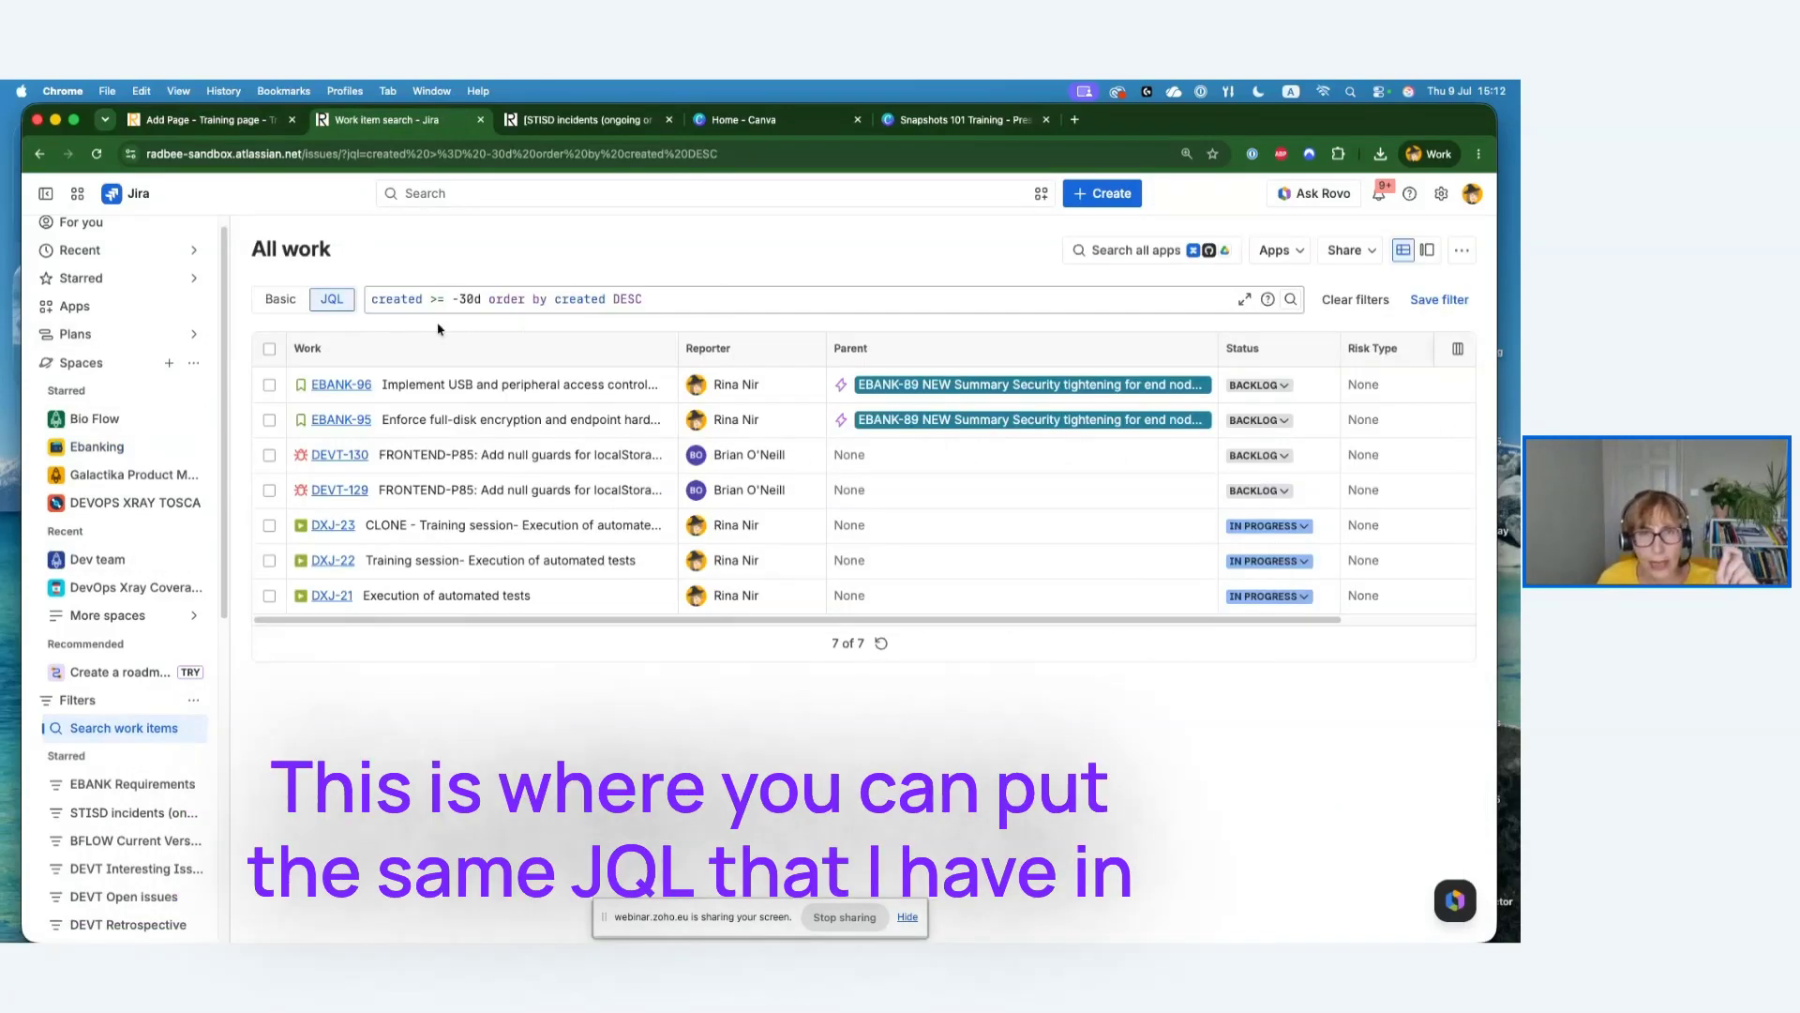
Replace the JQL query with the copied "Project=ebank and type=Epic" and run the search
{"action": "left_click", "coordinate": [424, 298]}
{"action": "triple_click", "coordinate": [424, 298]}
{"action": "right_click", "coordinate": [424, 298]}
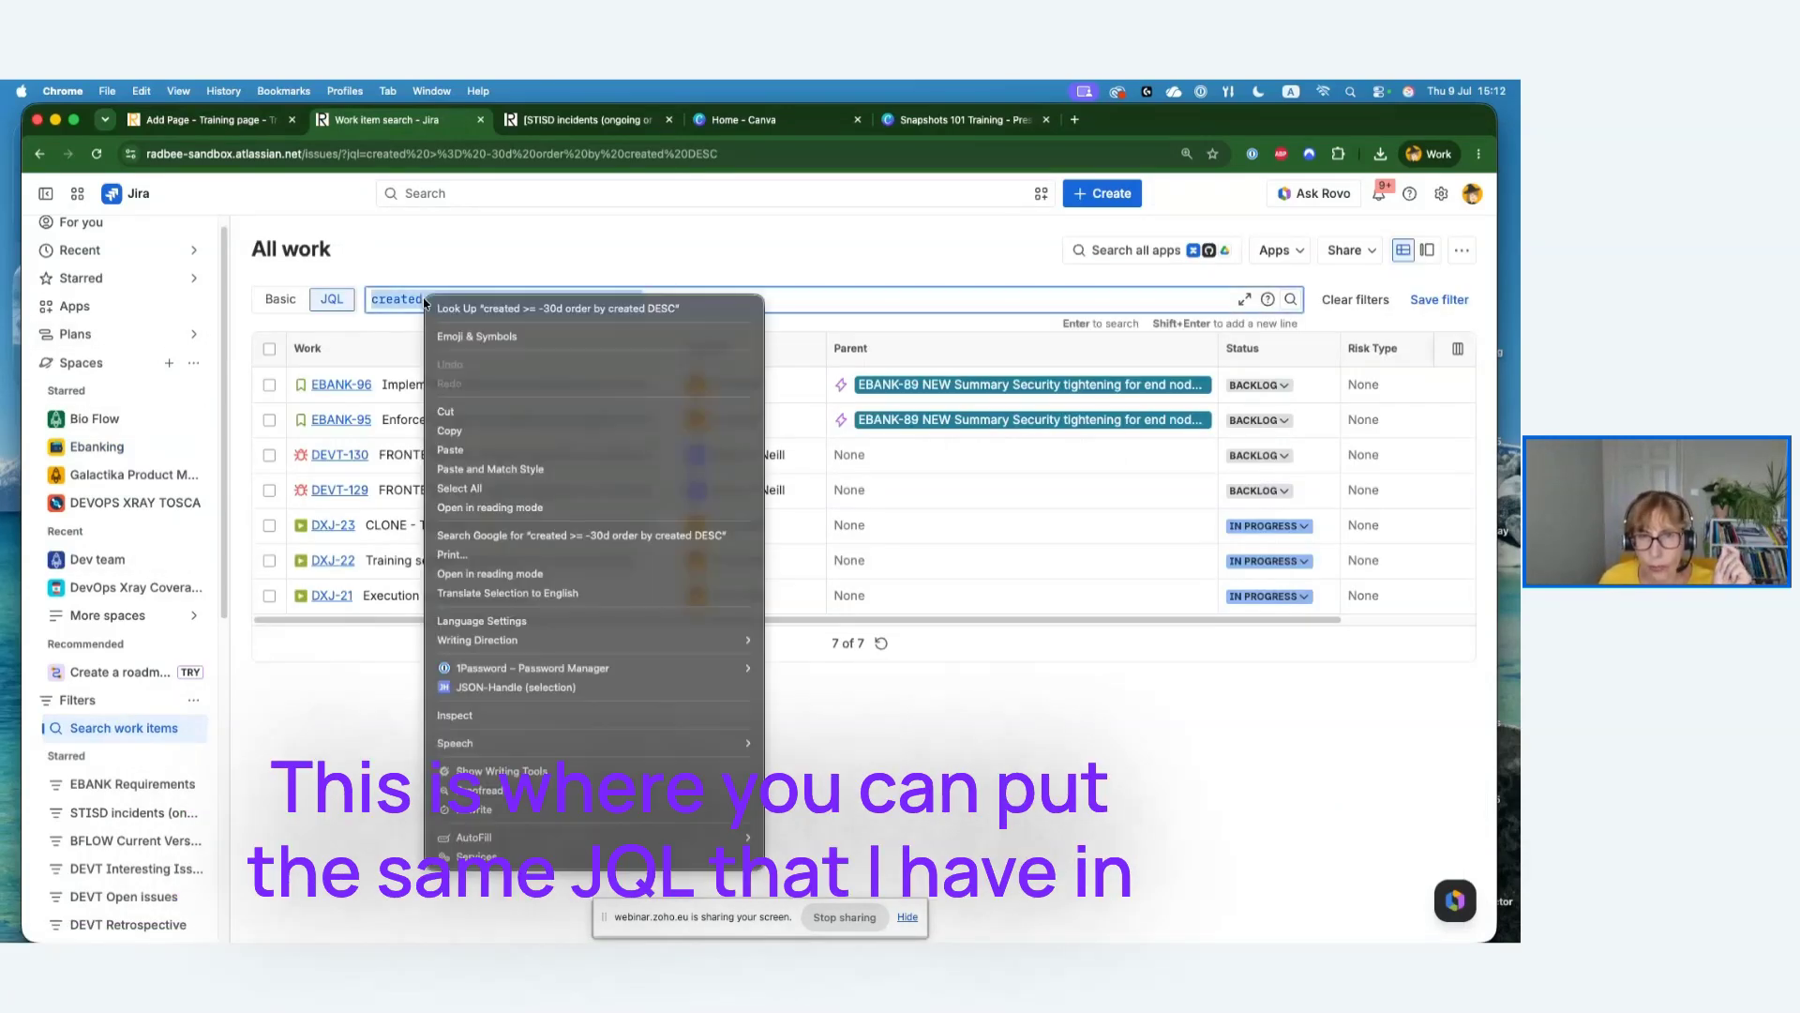
{"action": "left_click", "coordinate": [460, 451]}
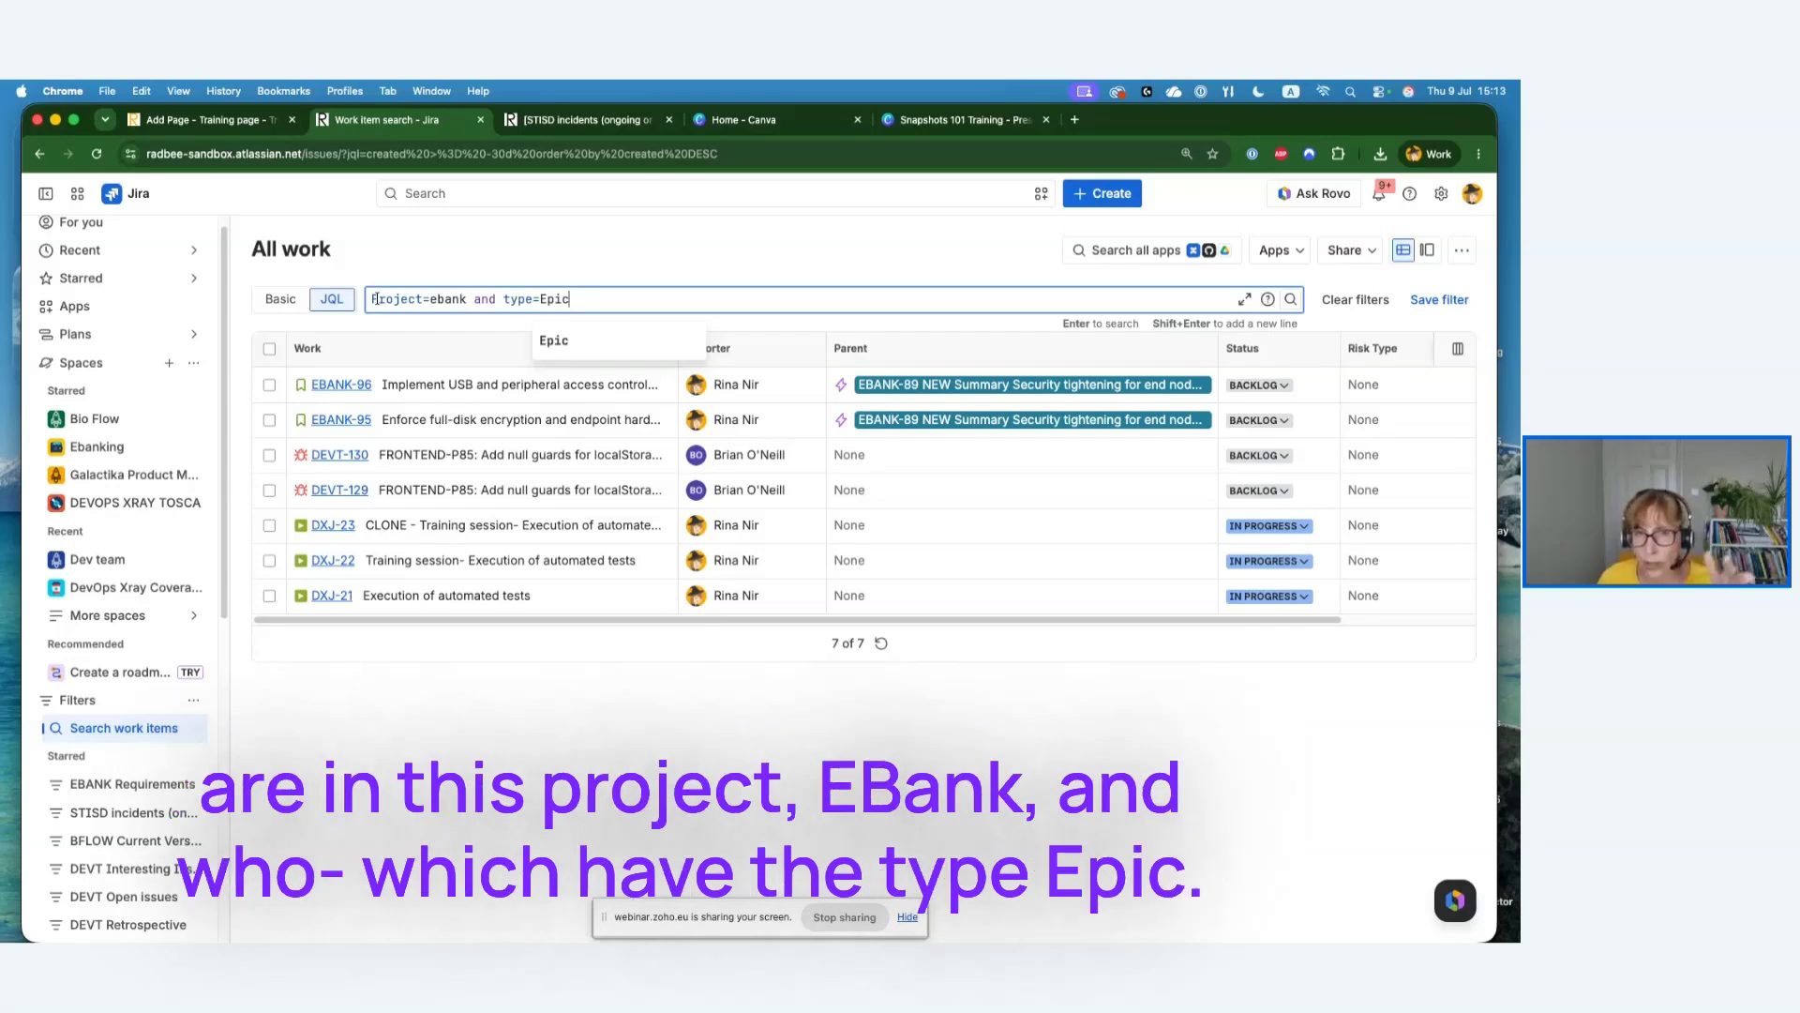
{"action": "left_click_drag", "start_coordinate": [427, 301], "coordinate": [462, 300]}
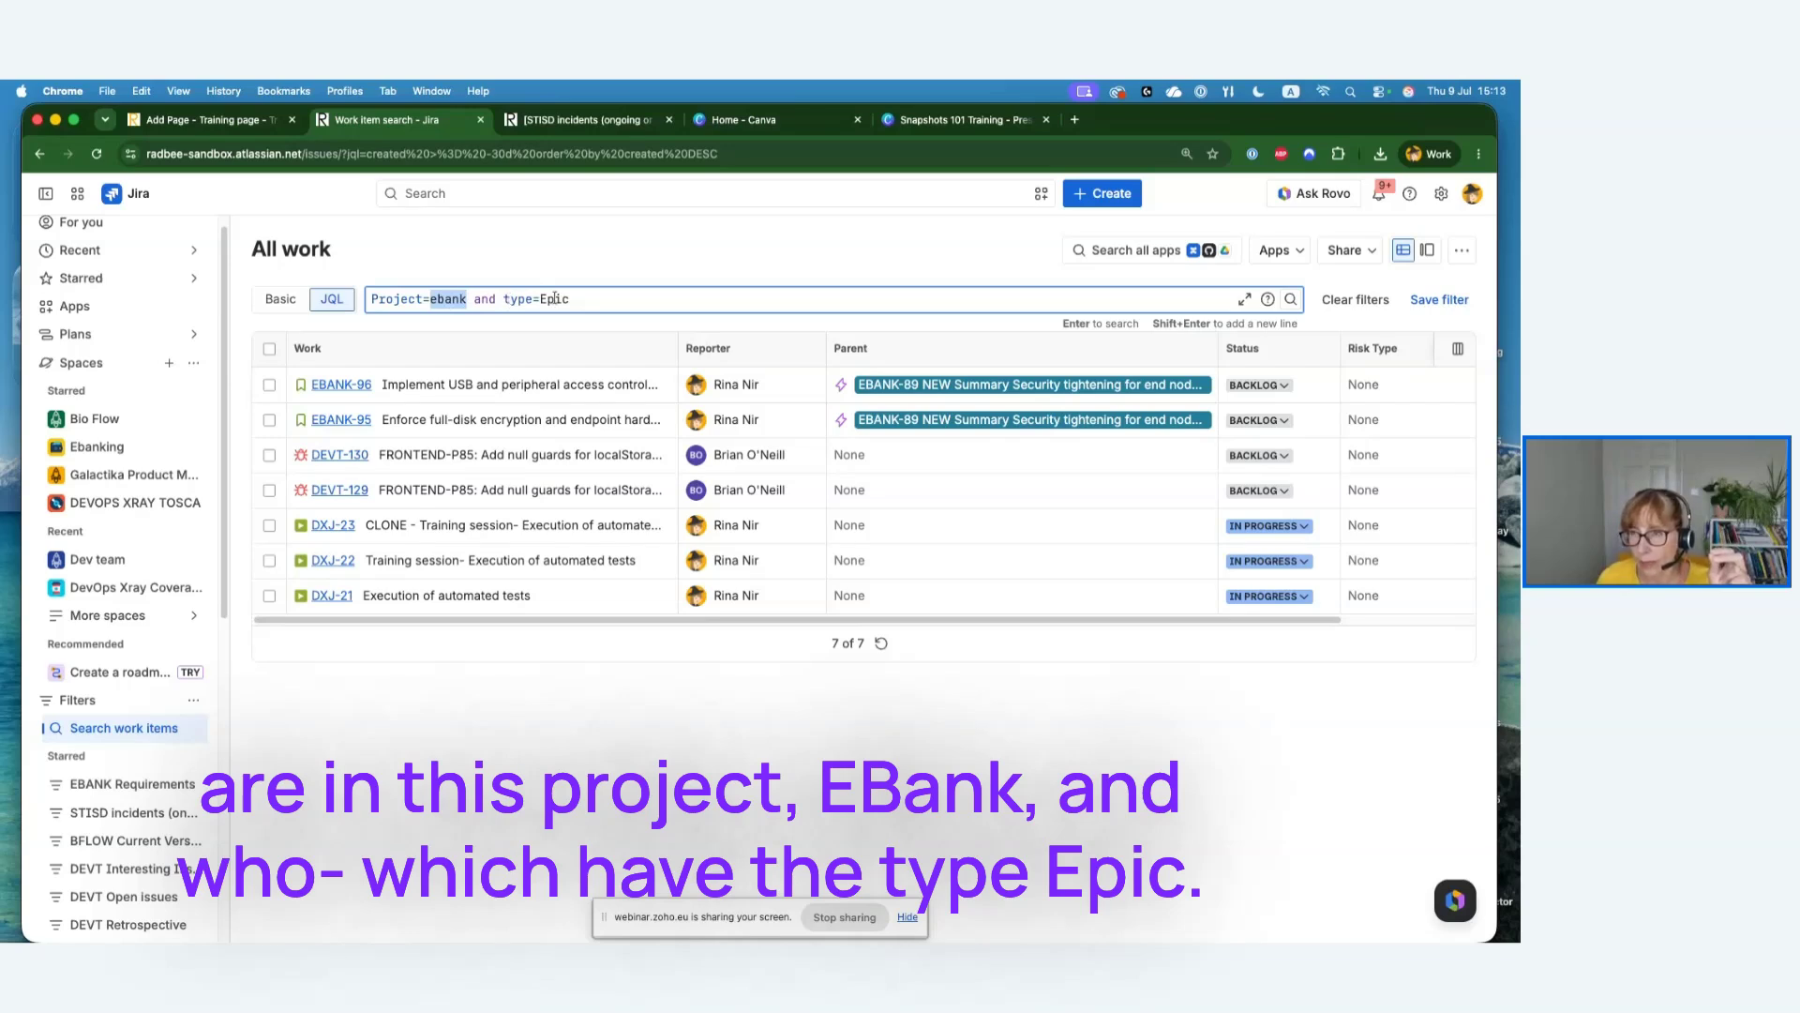
{"action": "left_click", "coordinate": [1290, 299]}
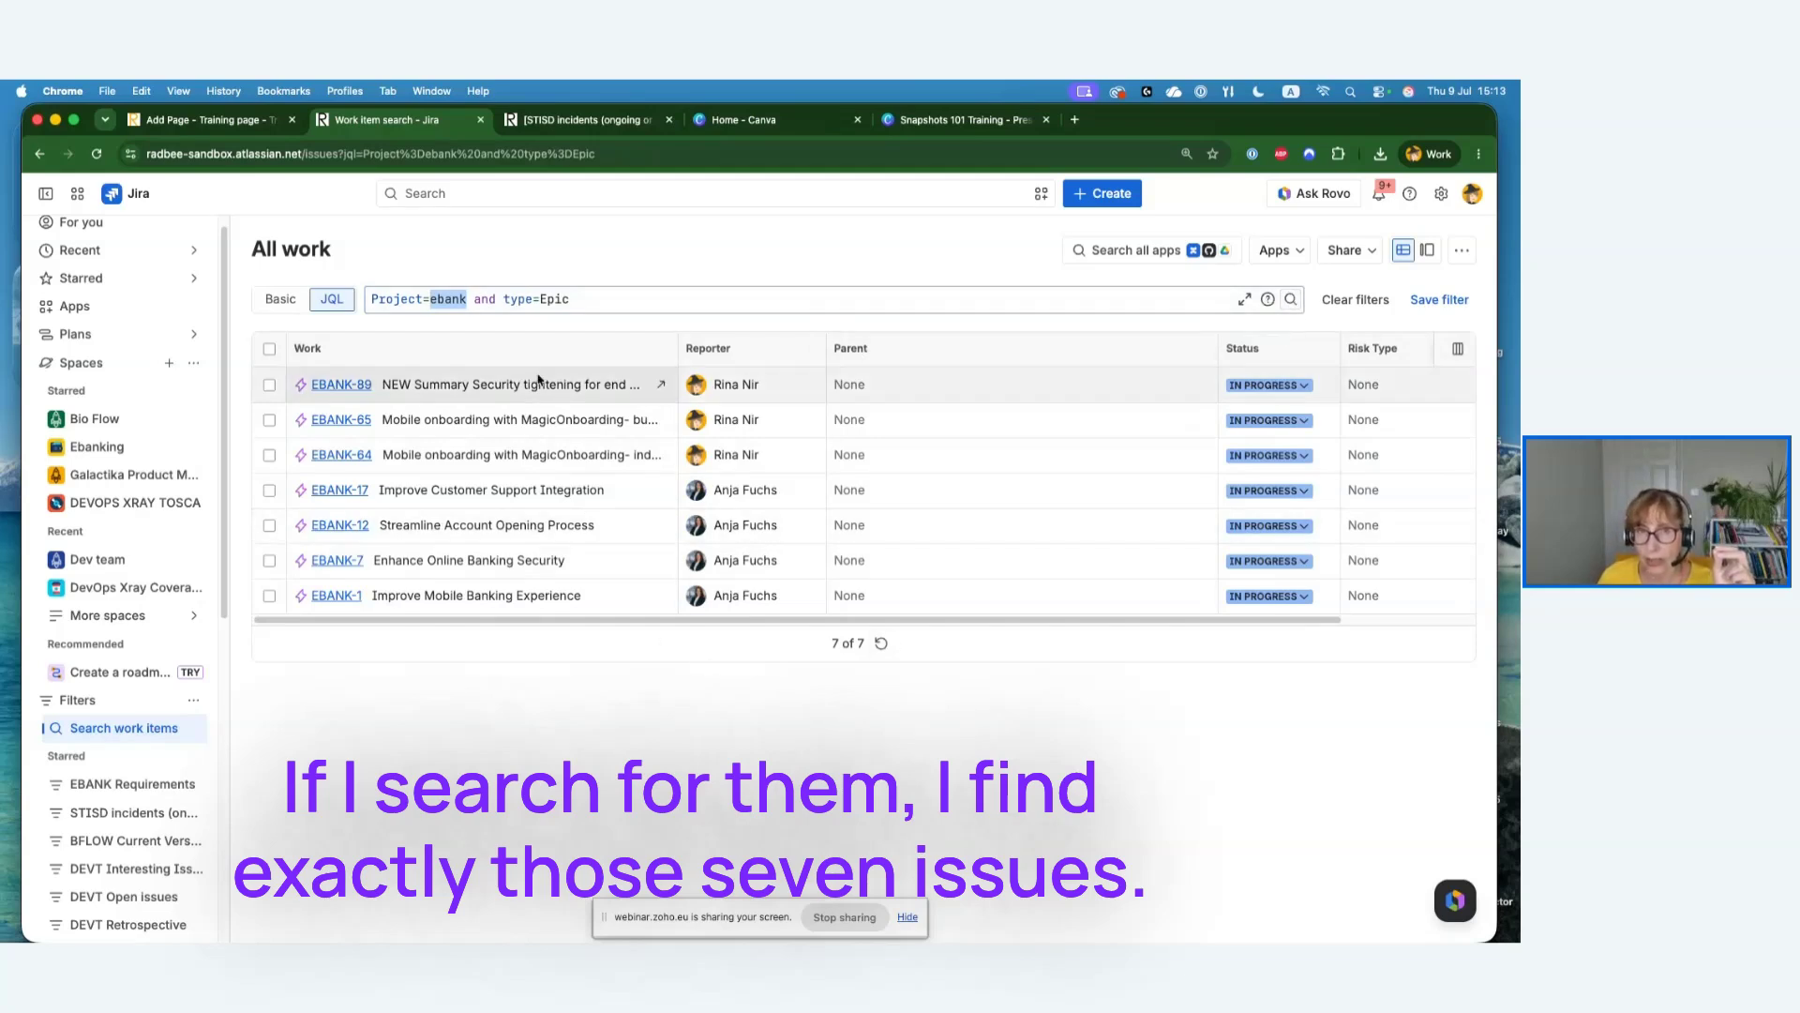
Return to the Snapshots macro setup in Confluence and preview the results of its JQL query
{"action": "left_click", "coordinate": [178, 119]}
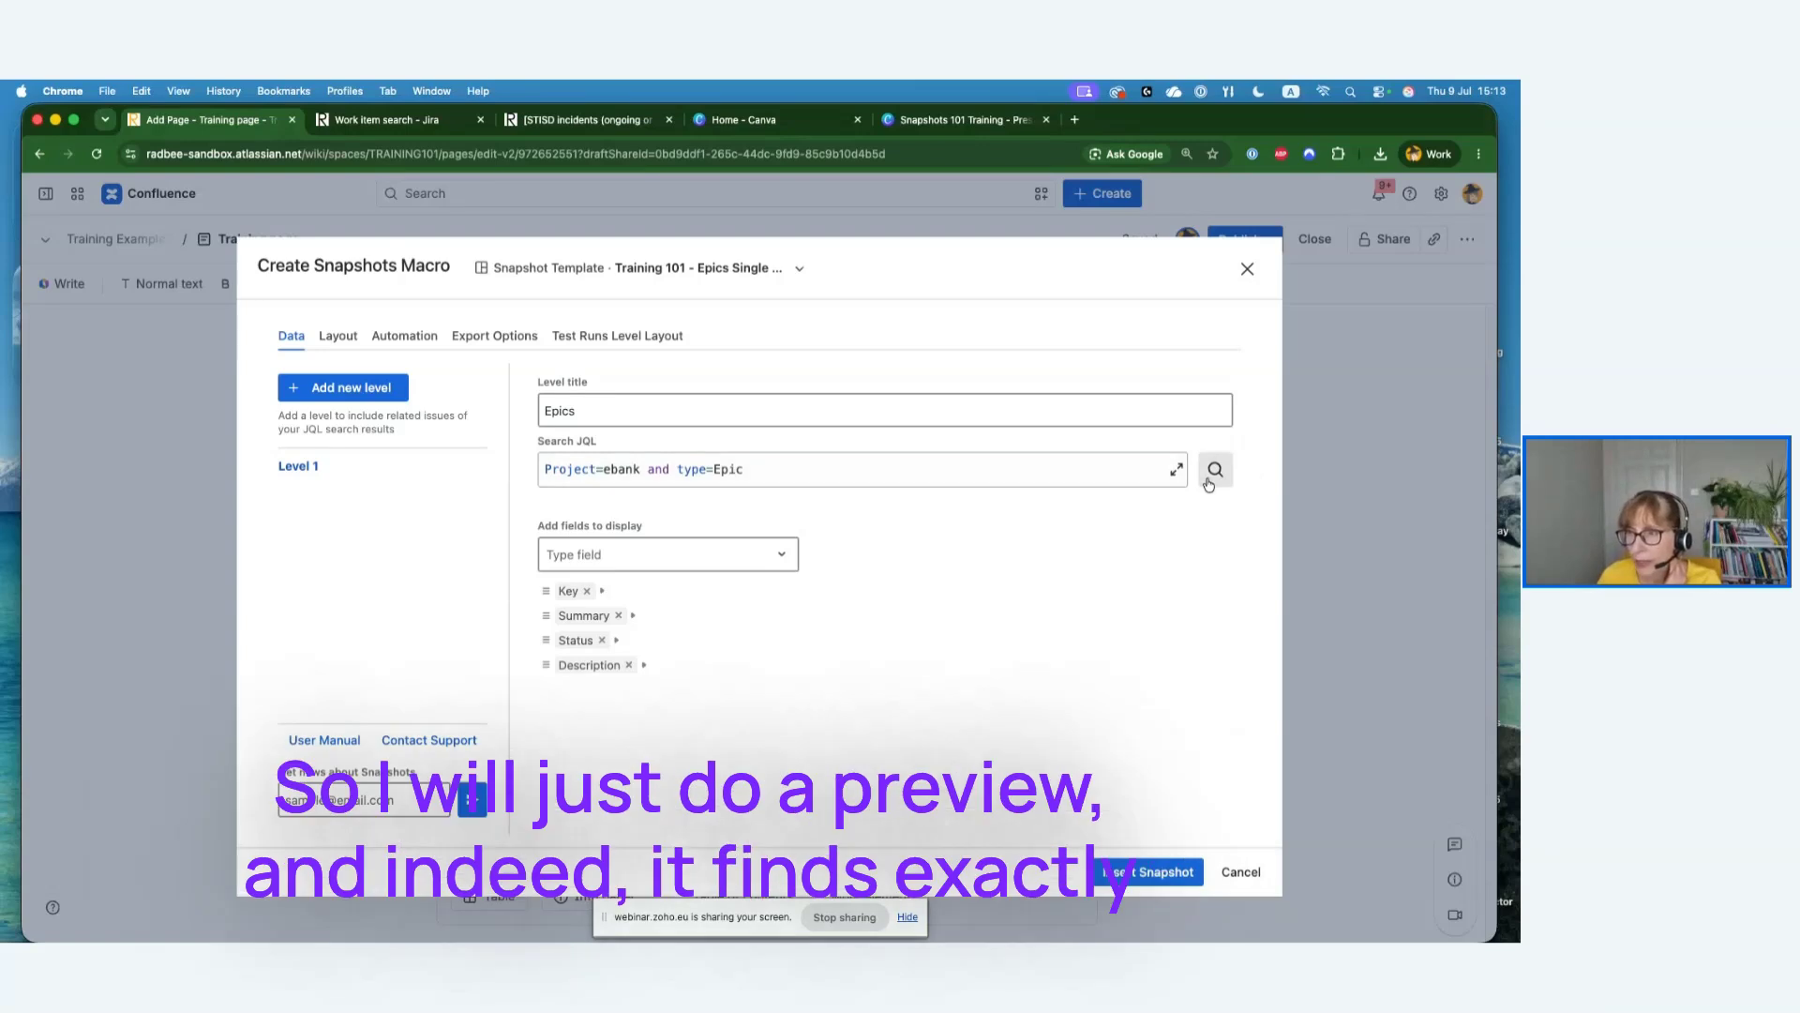
{"action": "left_click", "coordinate": [1212, 476]}
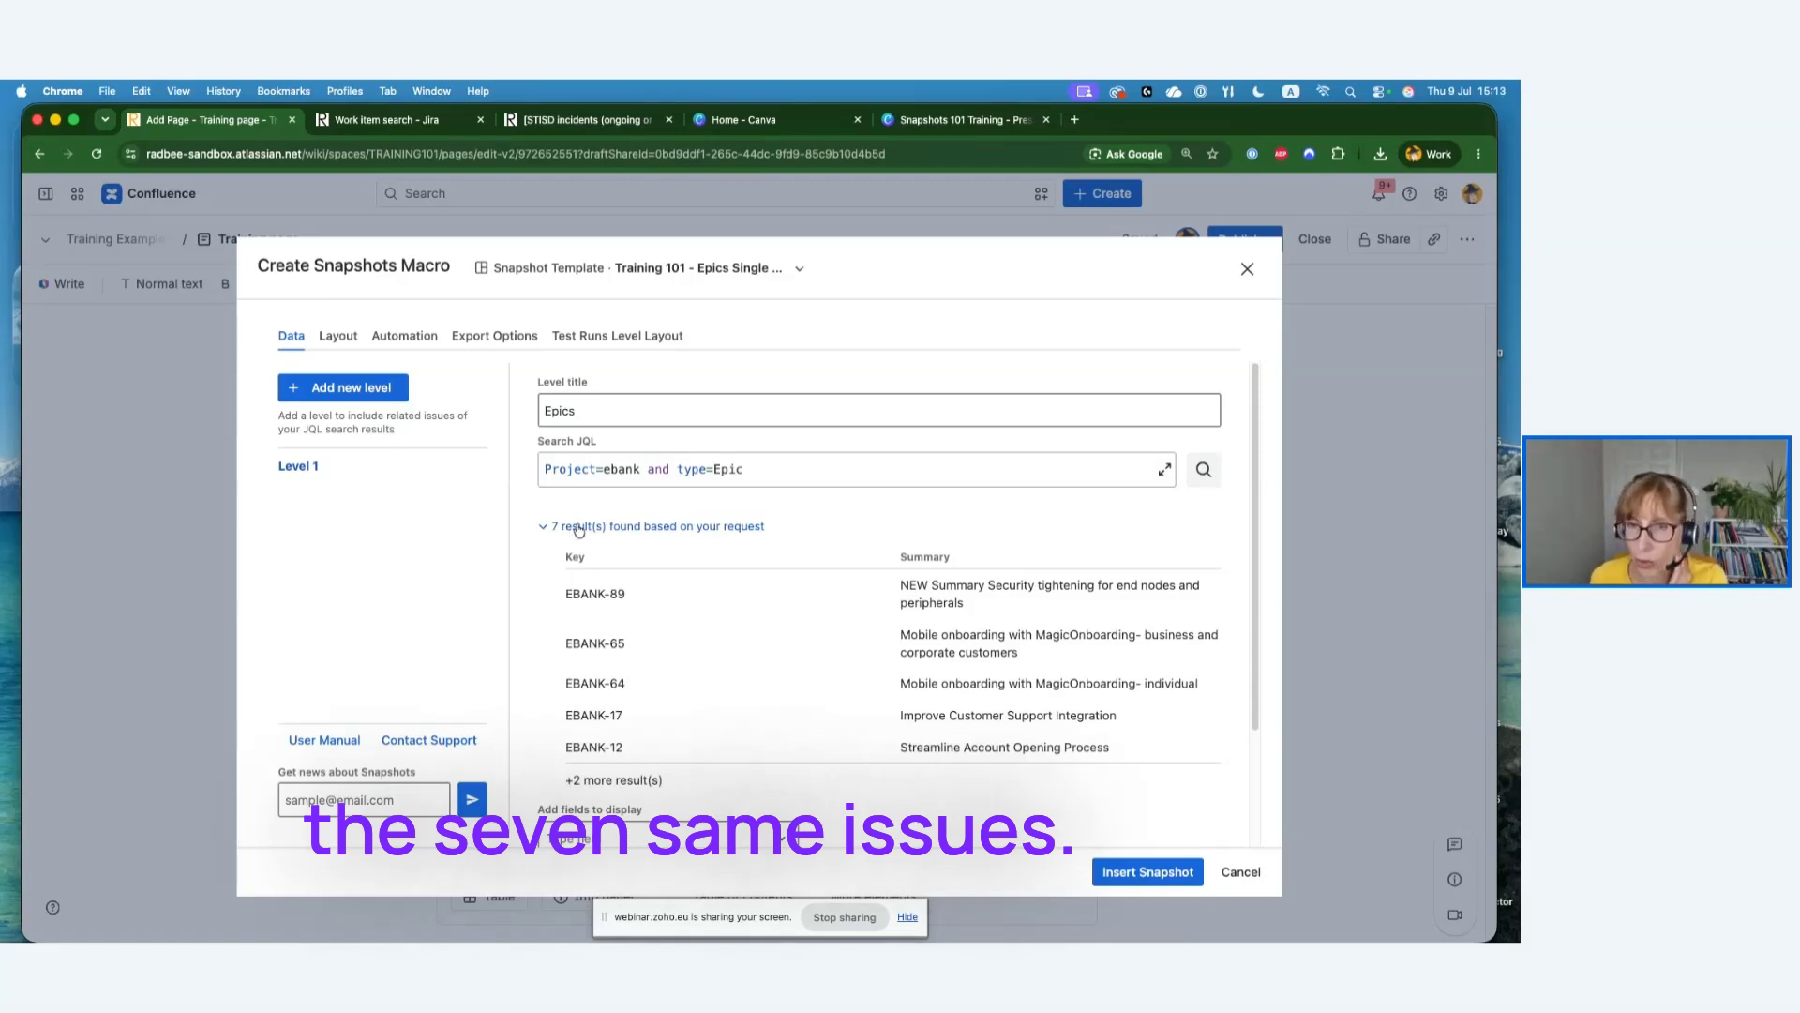
{"action": "triple_click", "coordinate": [582, 465]}
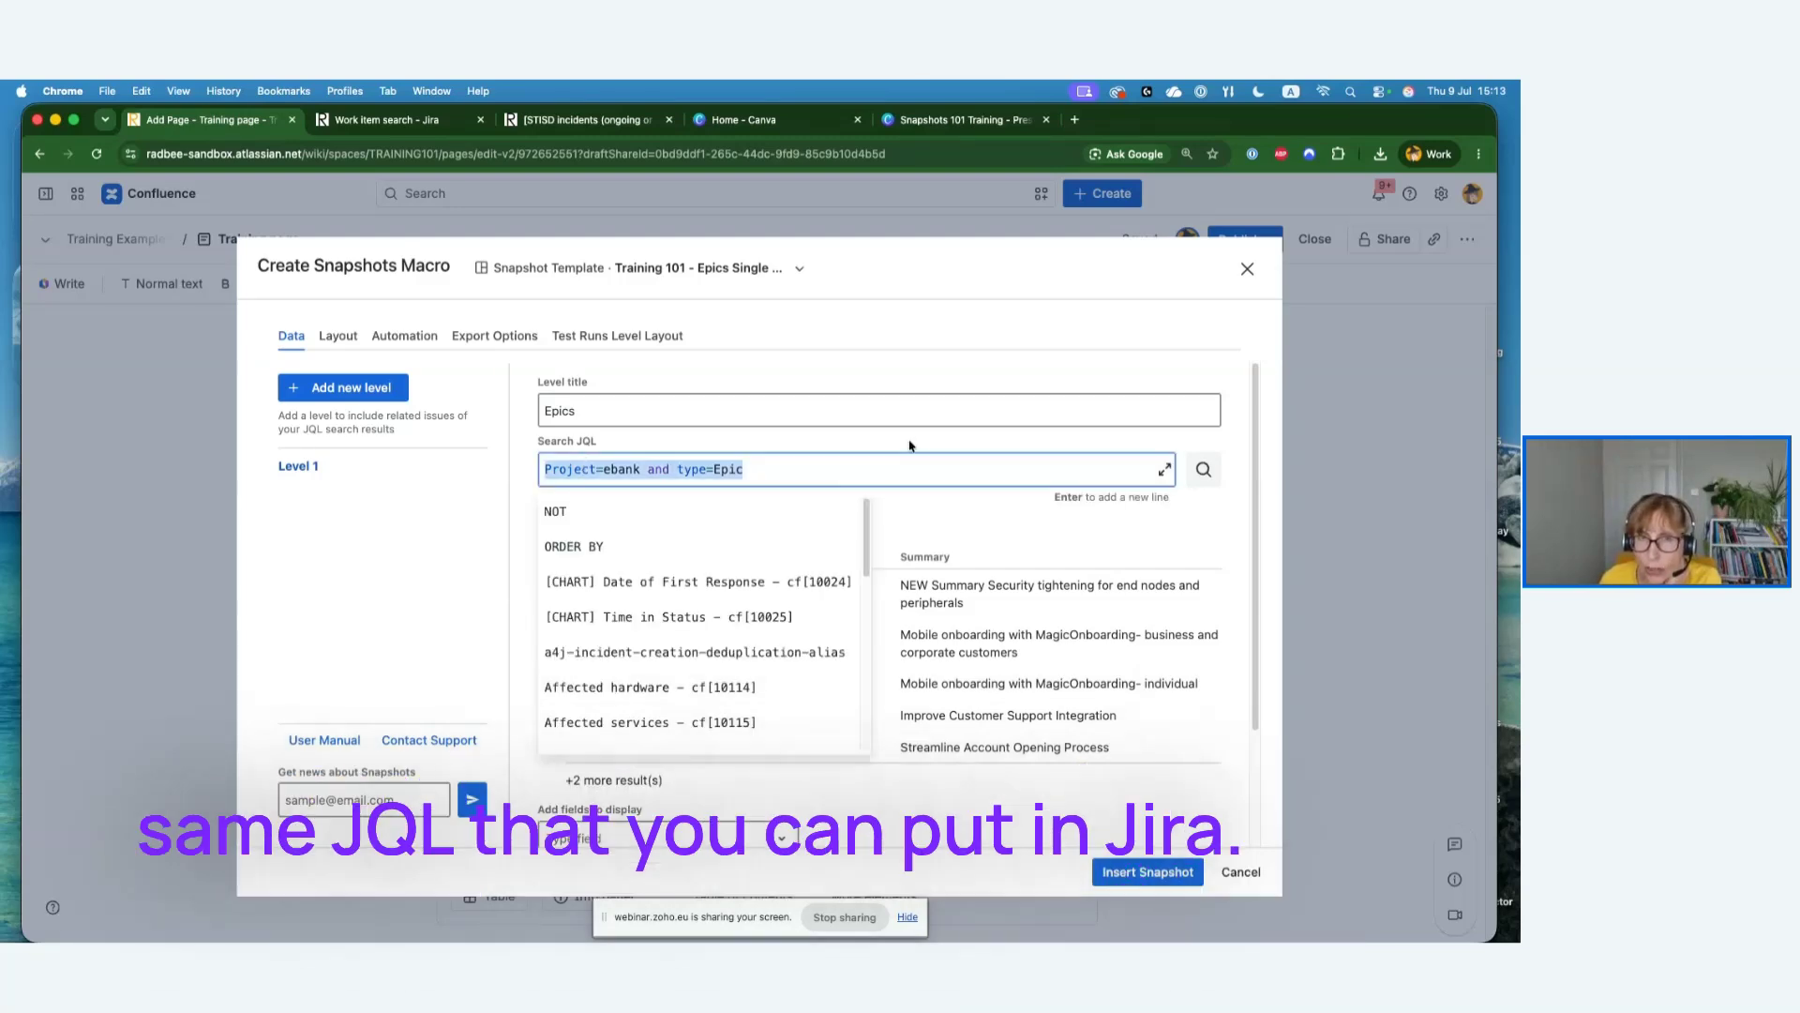
{"action": "left_click", "coordinate": [909, 446]}
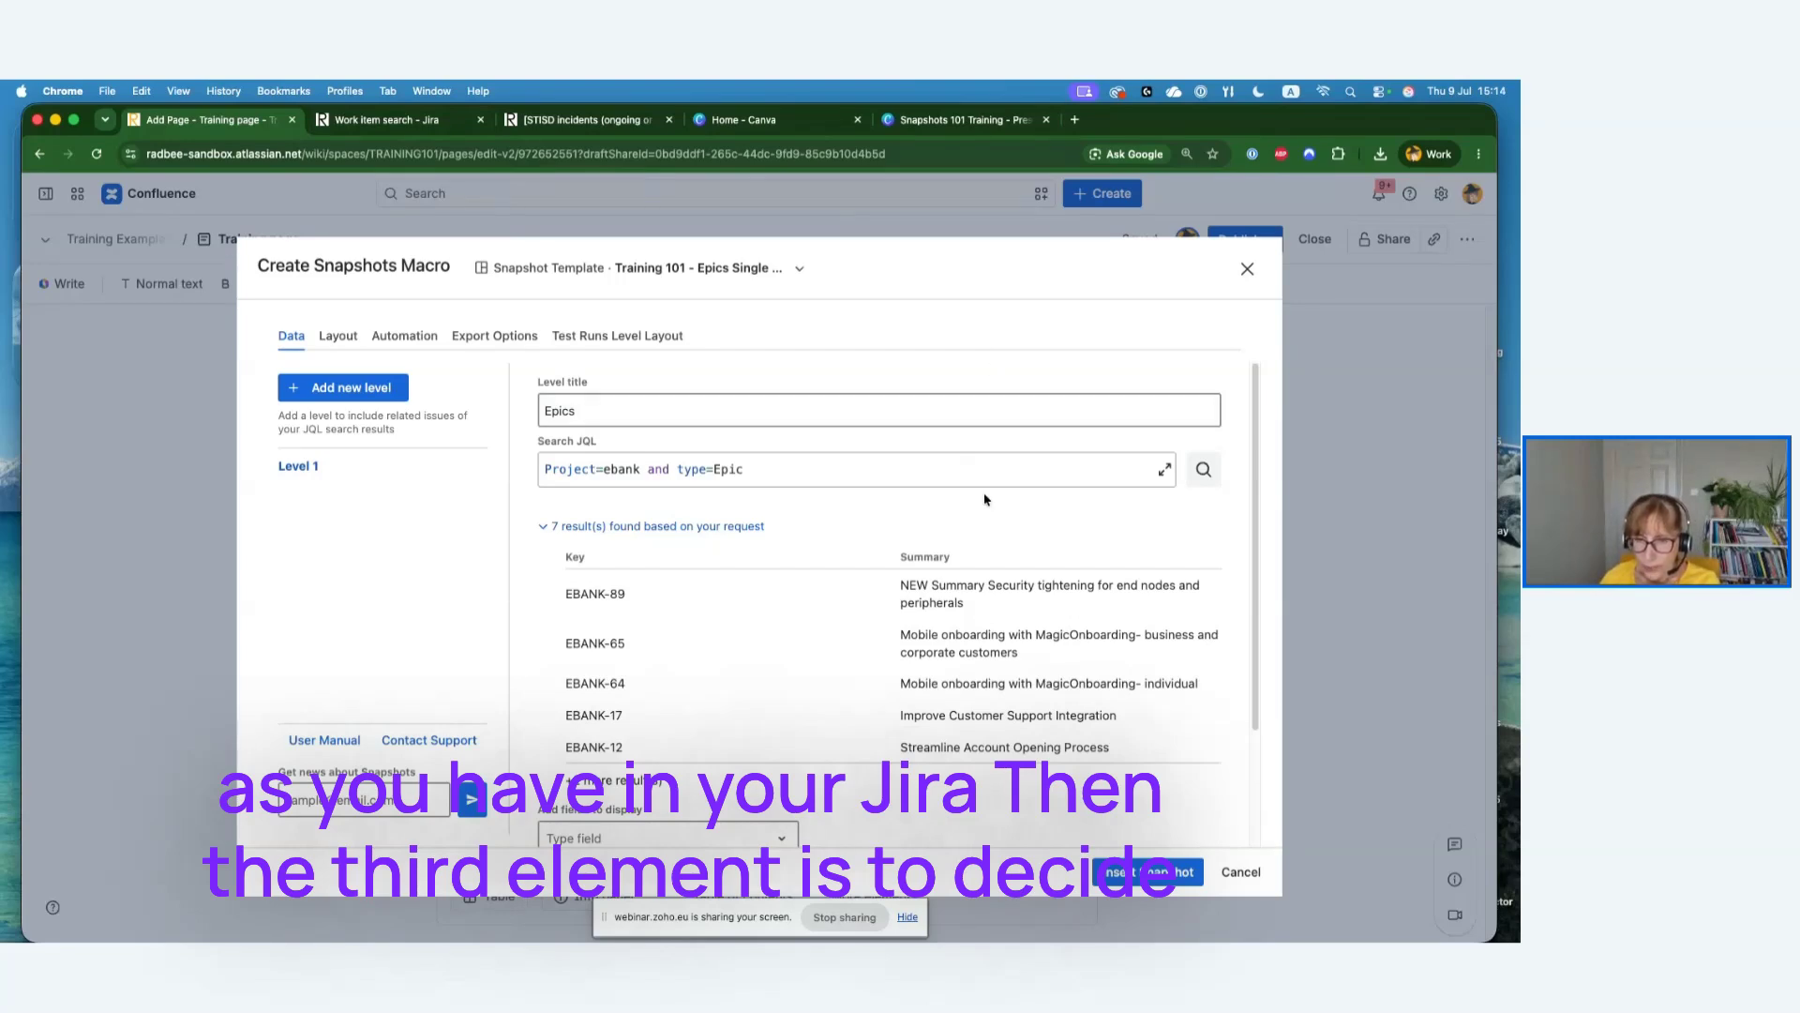
Add the Category field to the fields displayed for the Epics level, and try reordering the field list
{"action": "scroll", "coordinate": [986, 498], "scroll_direction": "down", "scroll_amount": 3}
{"action": "scroll", "coordinate": [985, 498], "scroll_direction": "down", "scroll_amount": 1}
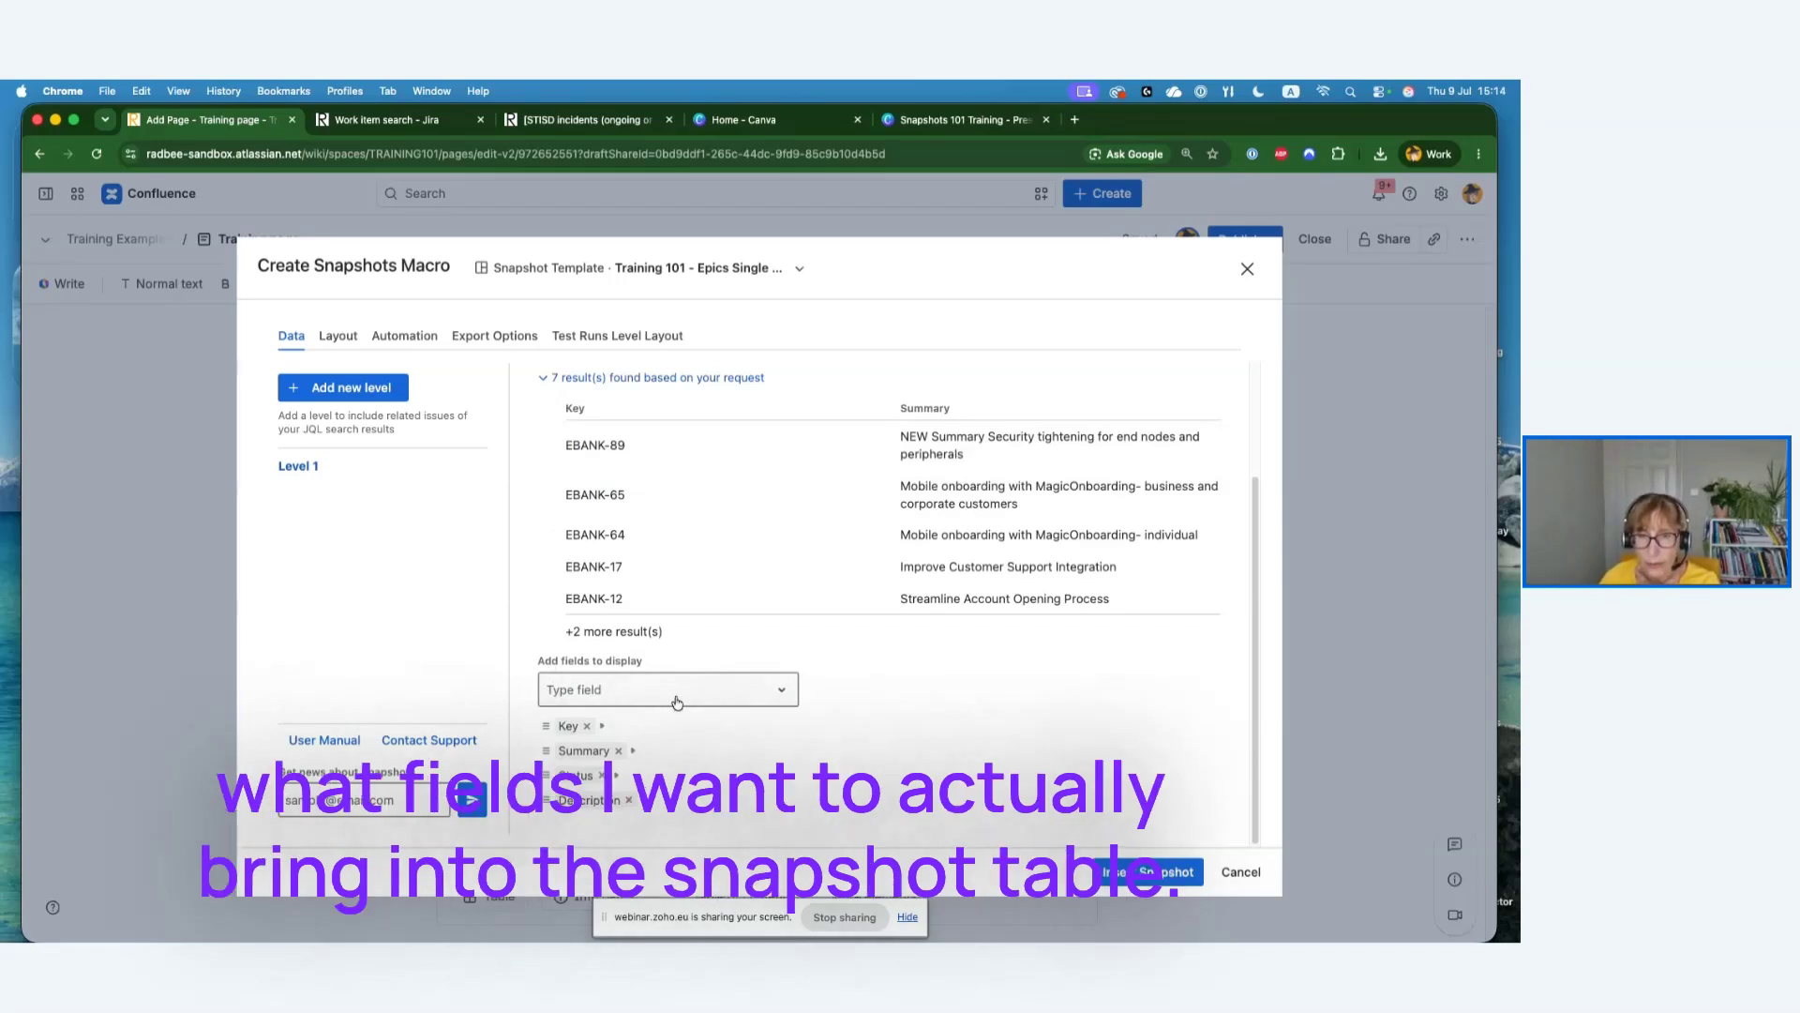
{"action": "mouse_move", "coordinate": [601, 725]}
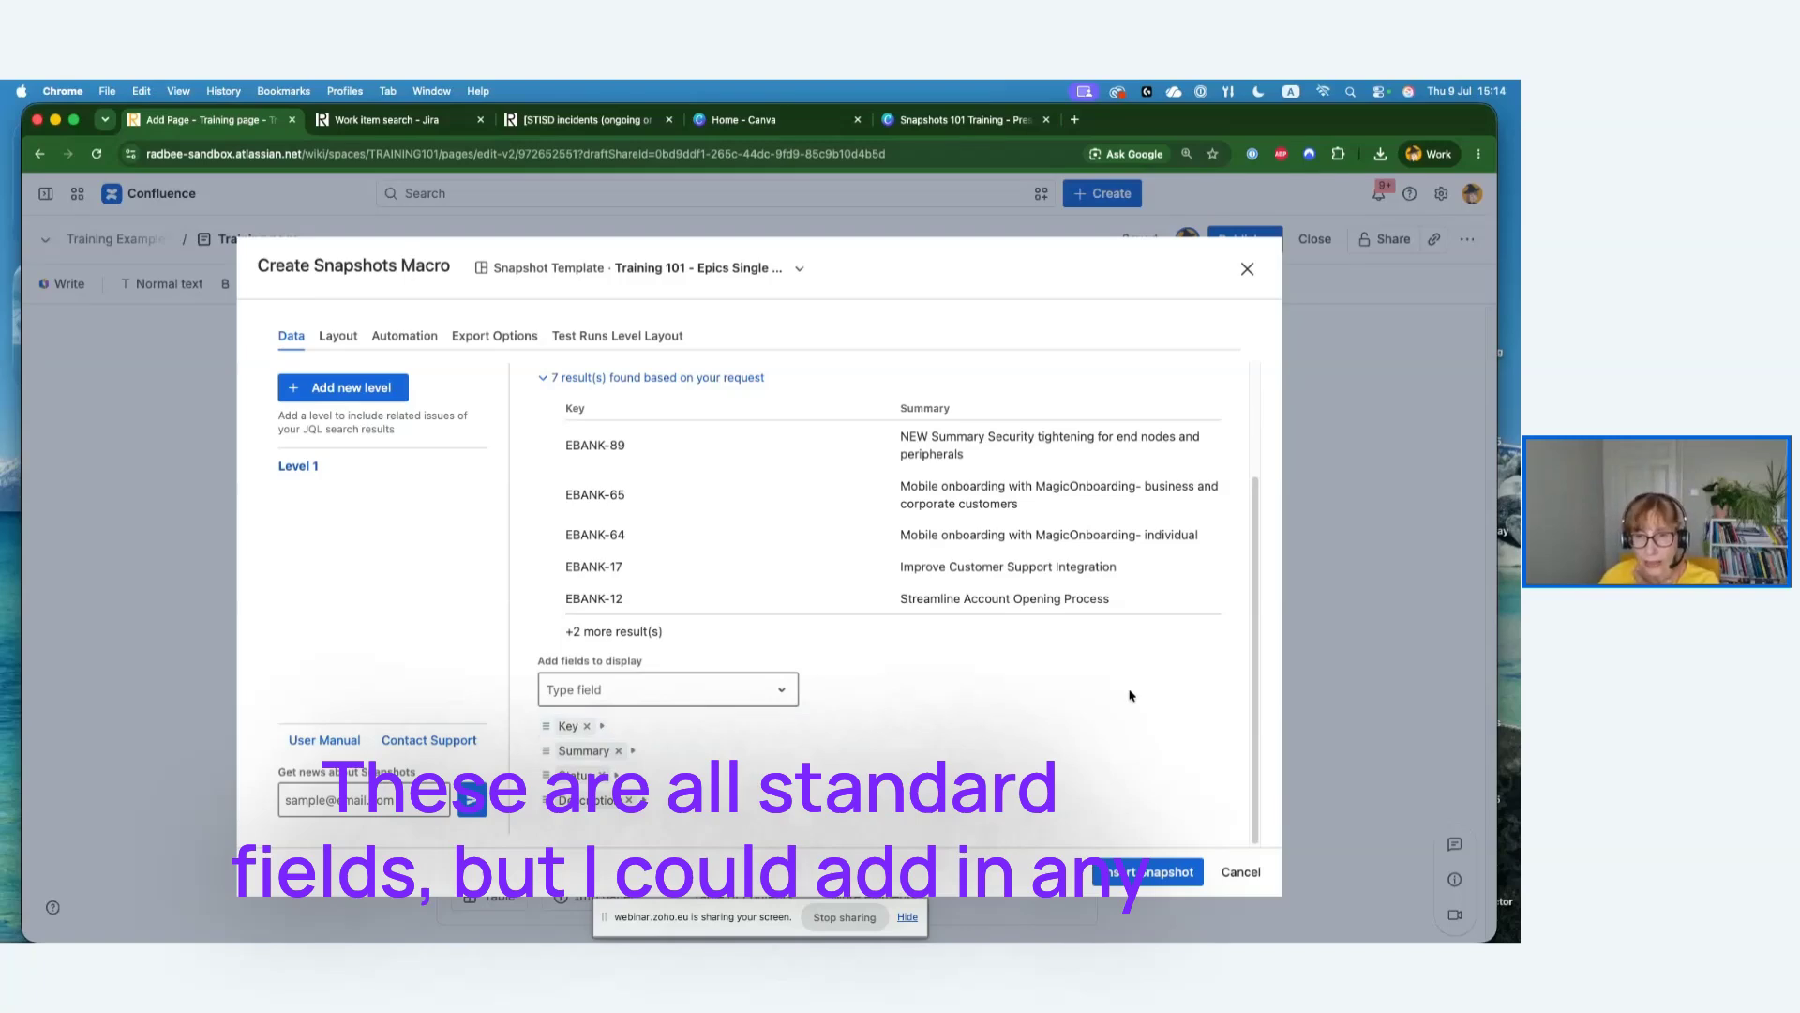
{"action": "left_click", "coordinate": [783, 692]}
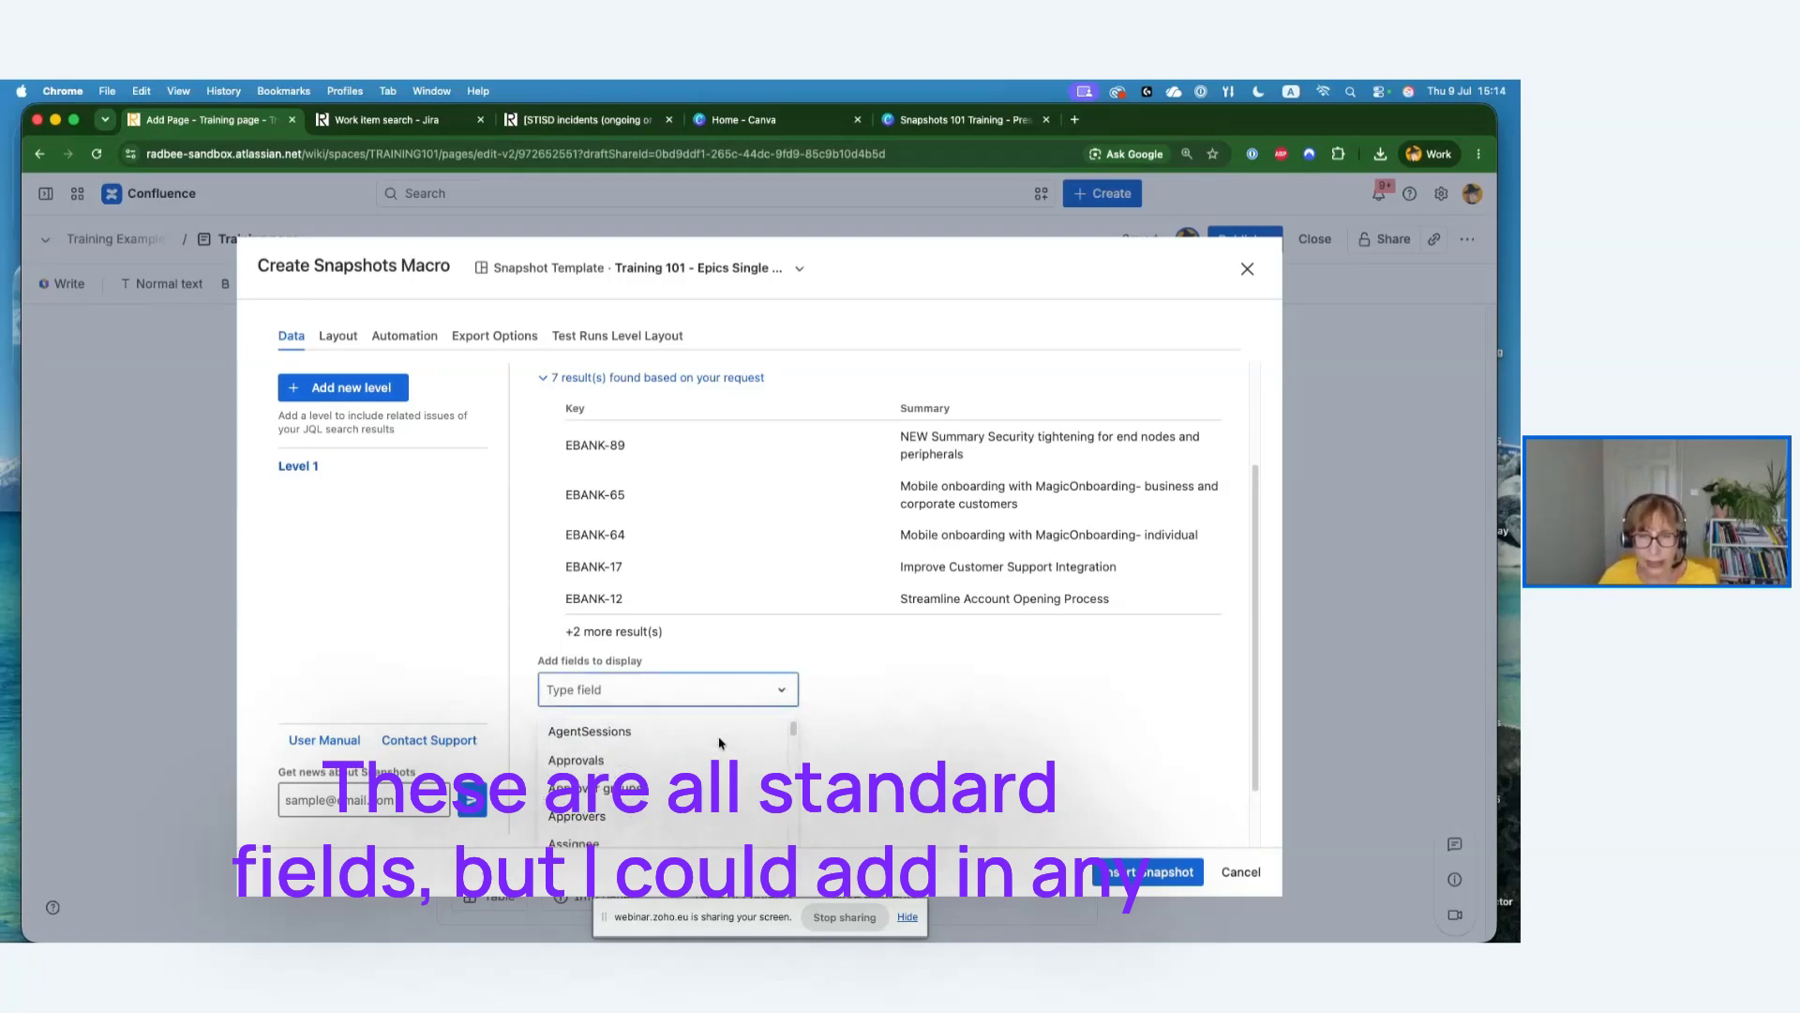
{"action": "scroll", "coordinate": [720, 742], "scroll_direction": "down", "scroll_amount": 2}
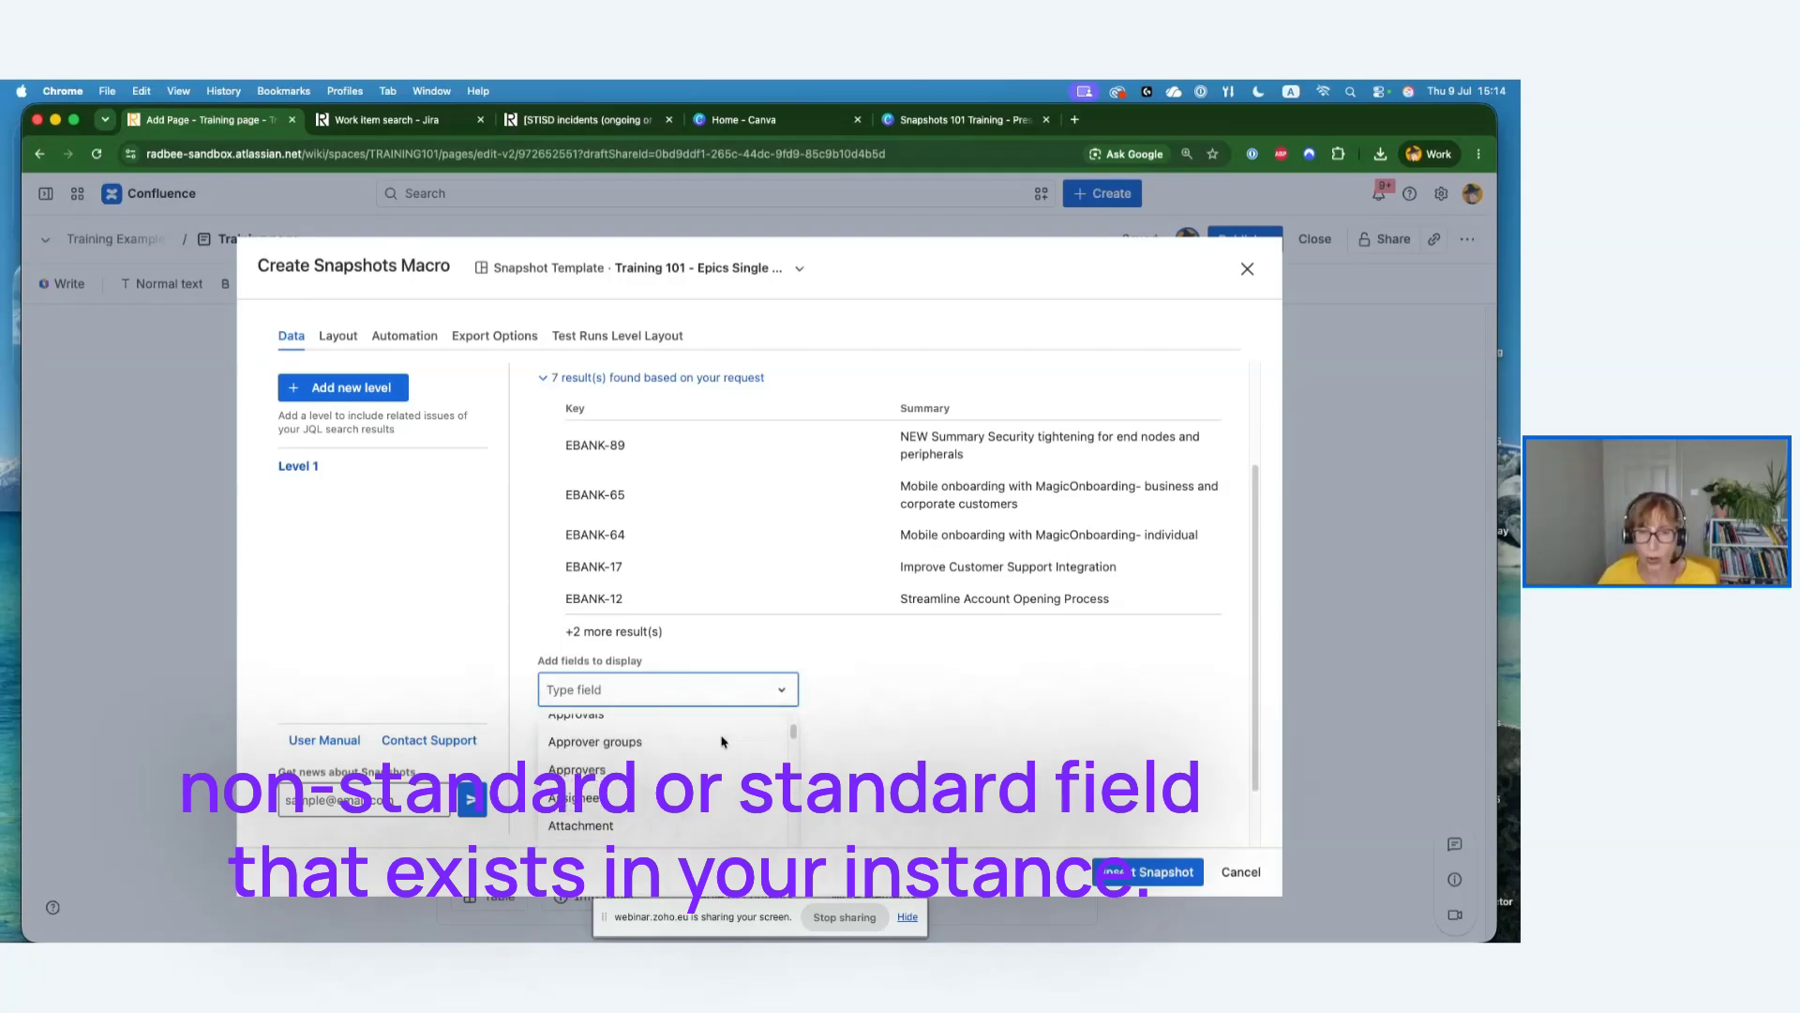
{"action": "scroll", "coordinate": [722, 742], "scroll_direction": "down", "scroll_amount": 5}
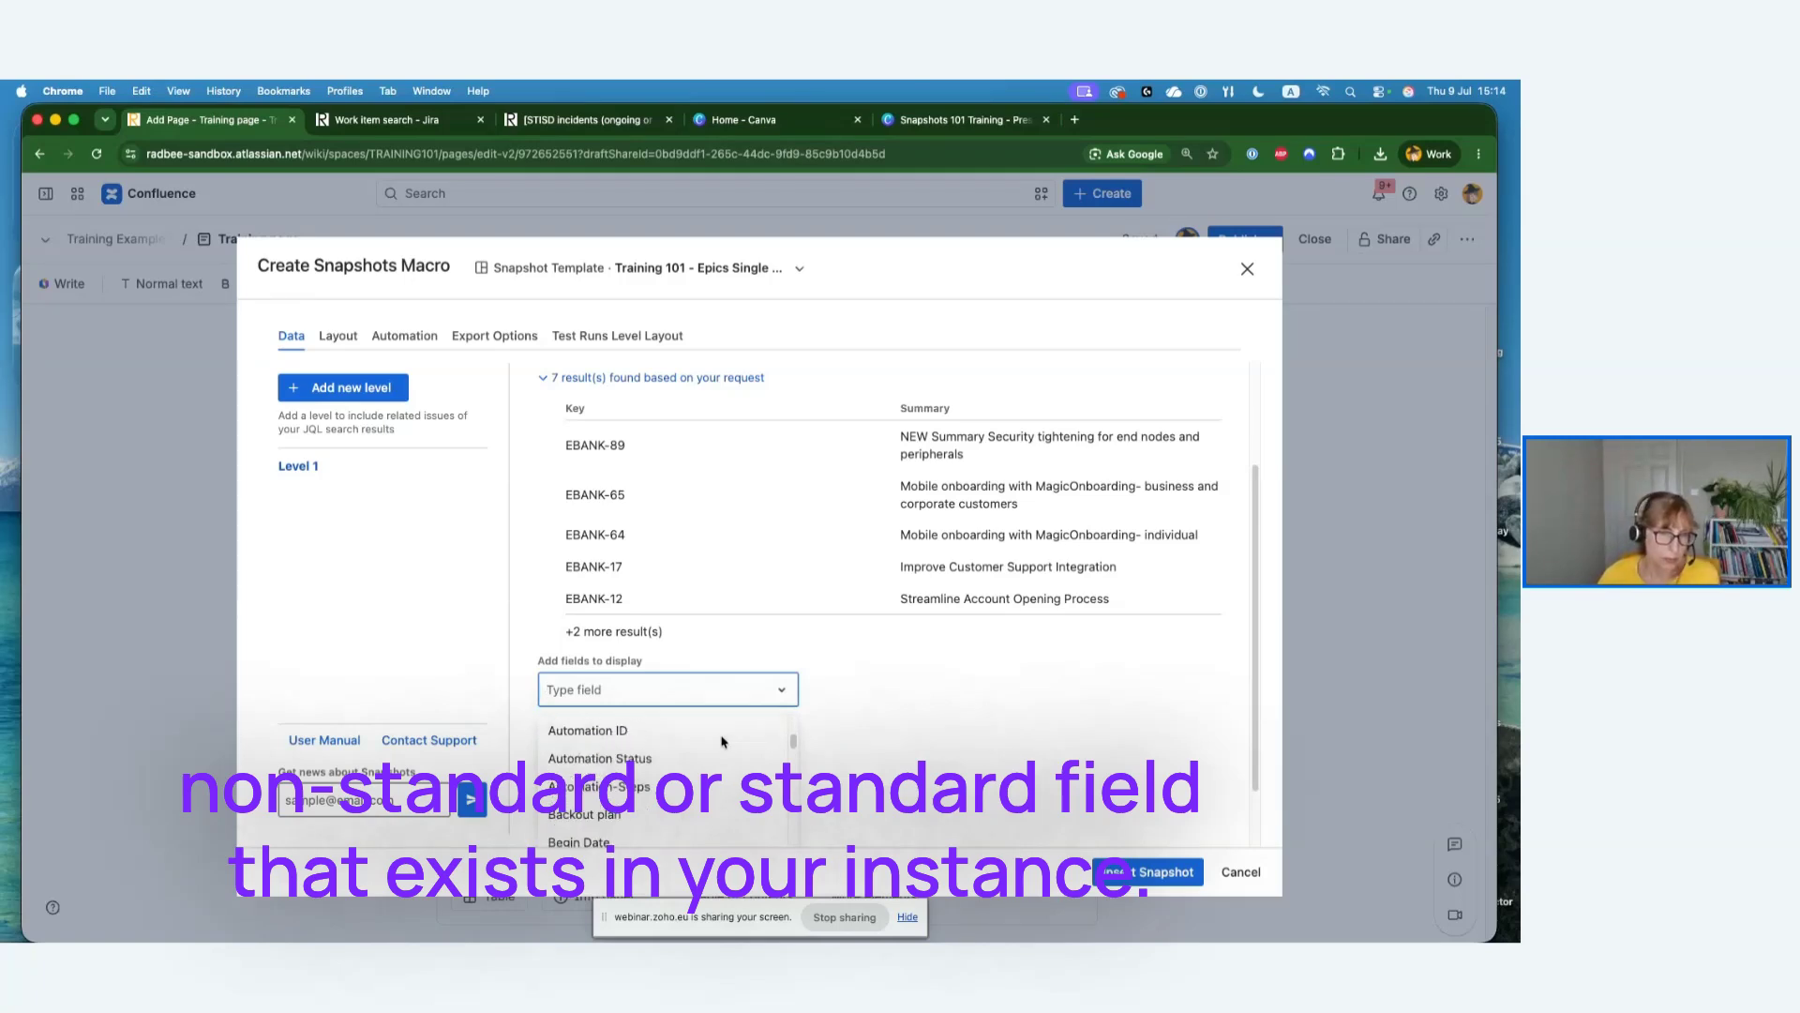
{"action": "scroll", "coordinate": [722, 742], "scroll_direction": "down", "scroll_amount": 5}
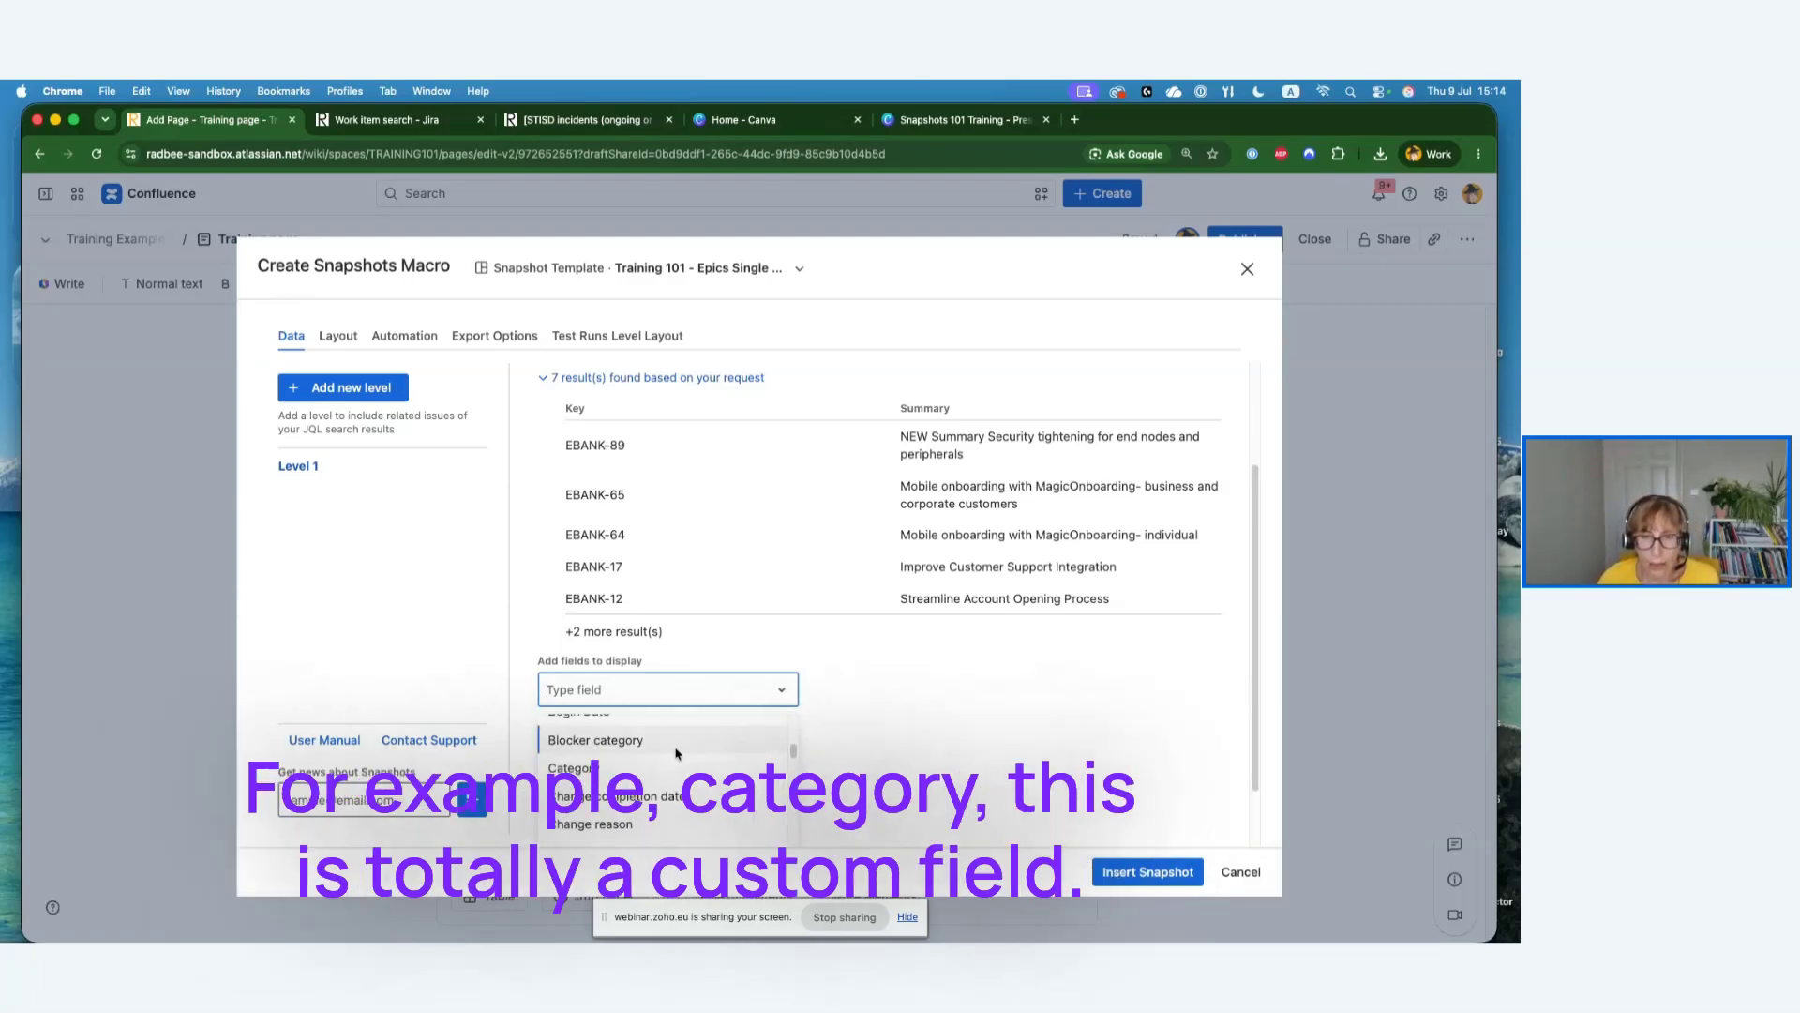
{"action": "left_click", "coordinate": [722, 768]}
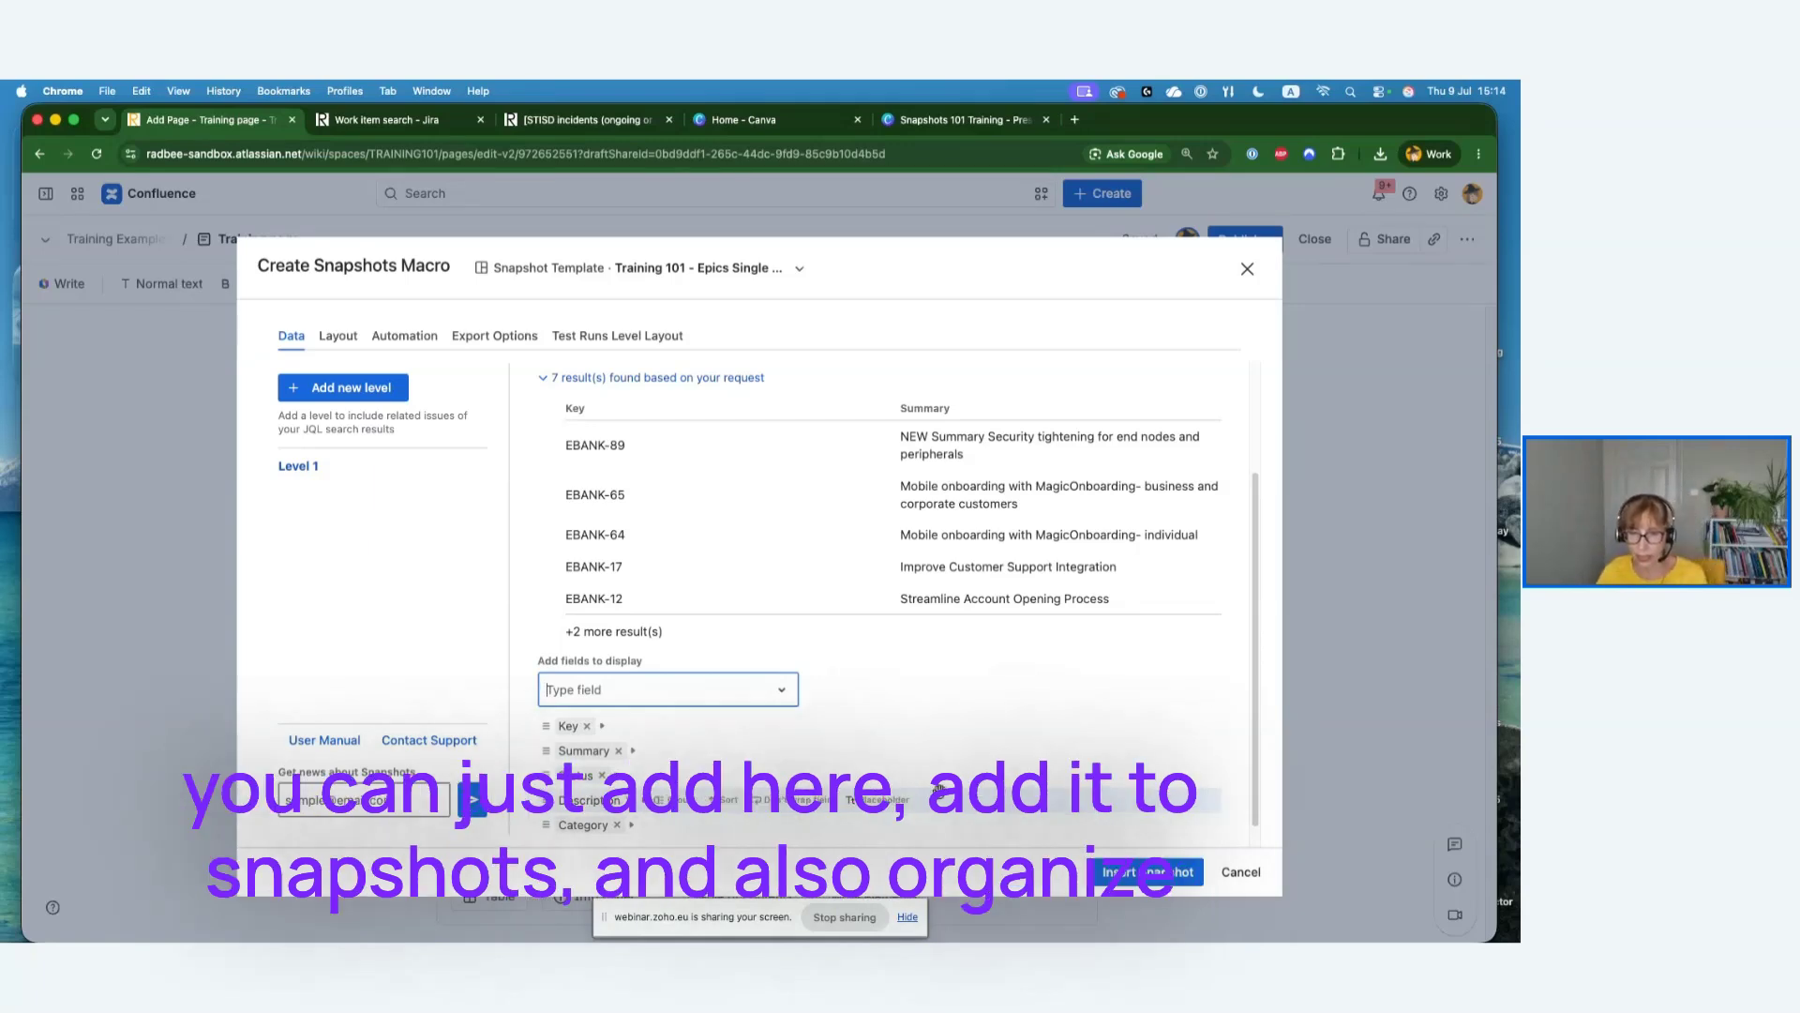
{"action": "left_click_drag", "start_coordinate": [536, 812], "coordinate": [535, 762]}
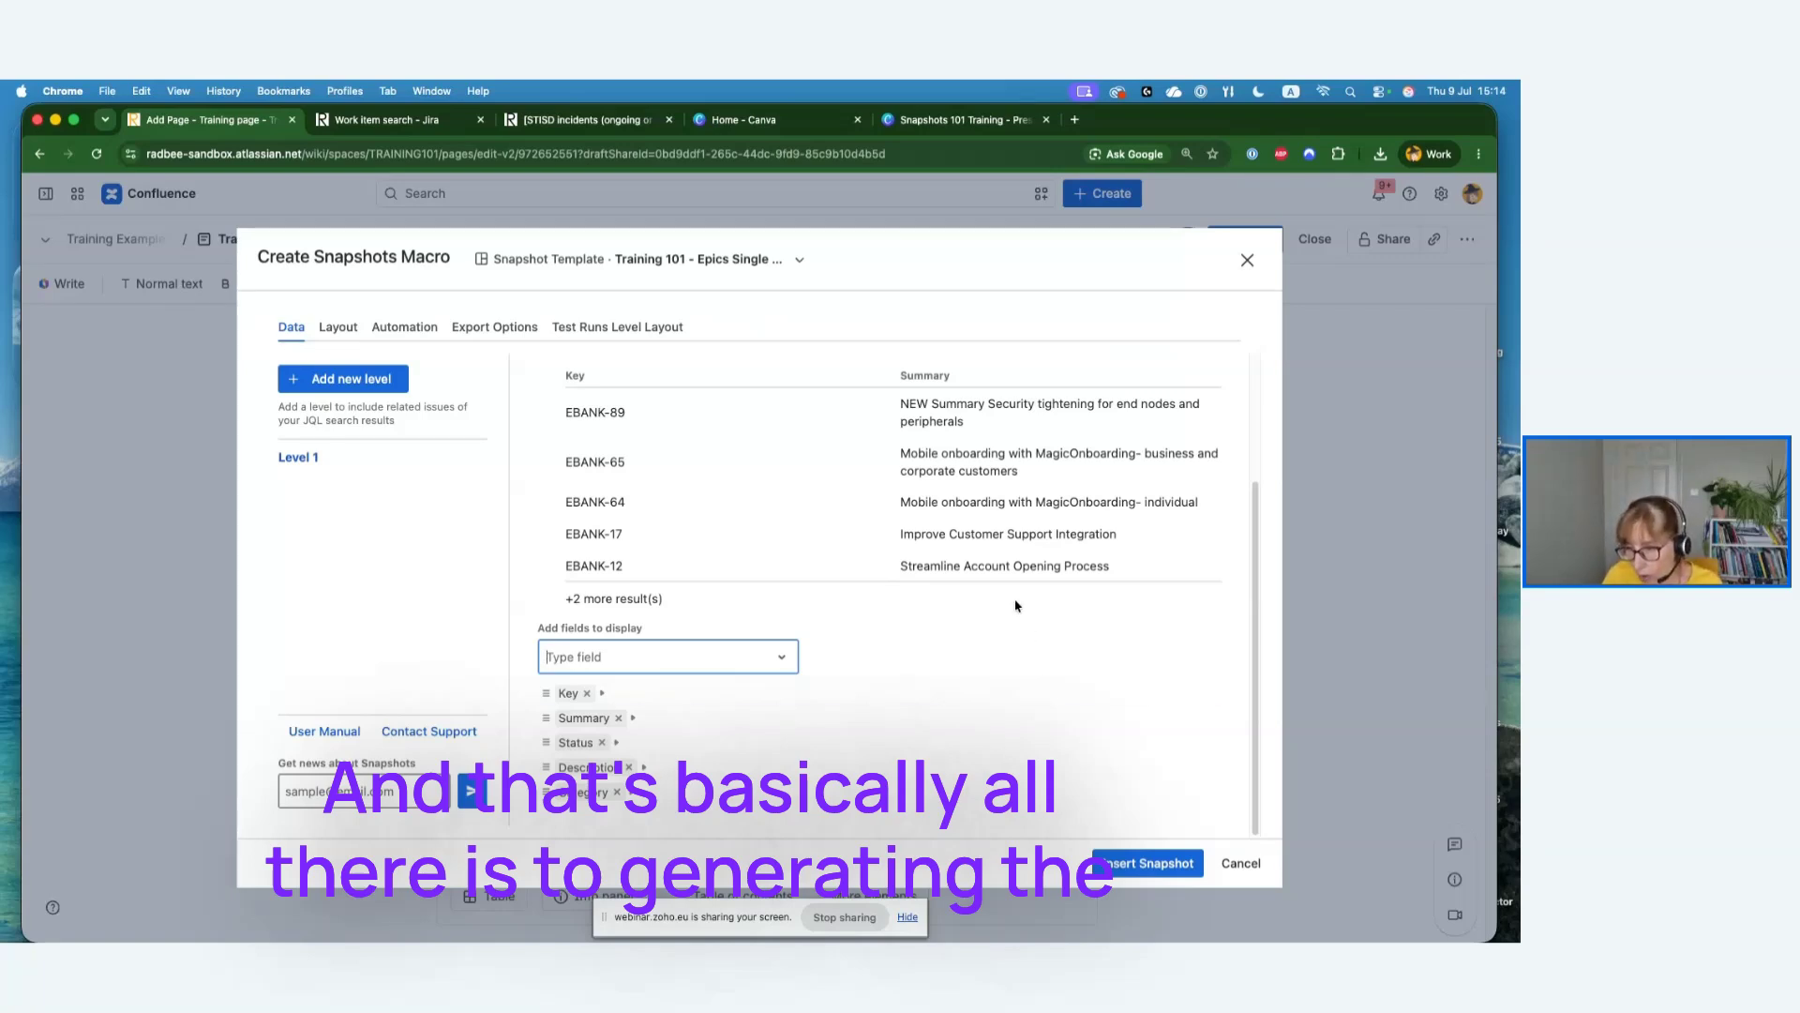
Insert the configured Snapshots macro into the Training page and publish the page with open access
{"action": "left_click", "coordinate": [1130, 863]}
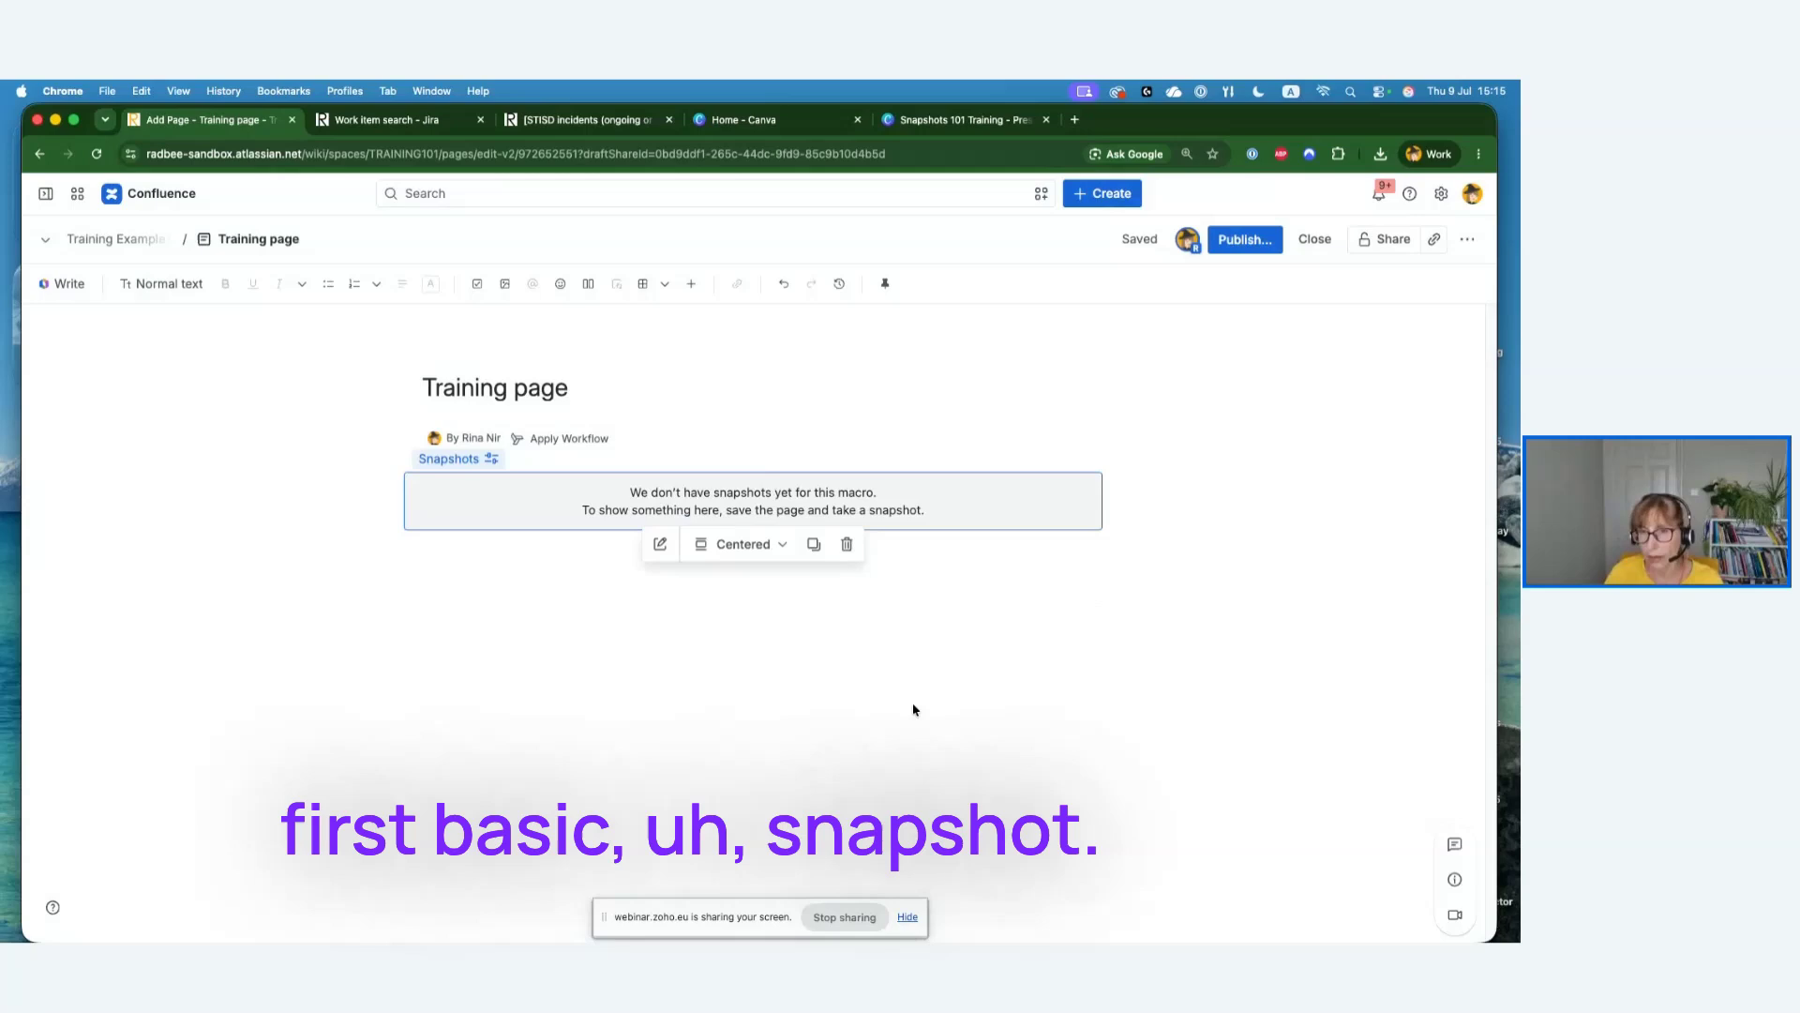
{"action": "left_click", "coordinate": [1260, 242]}
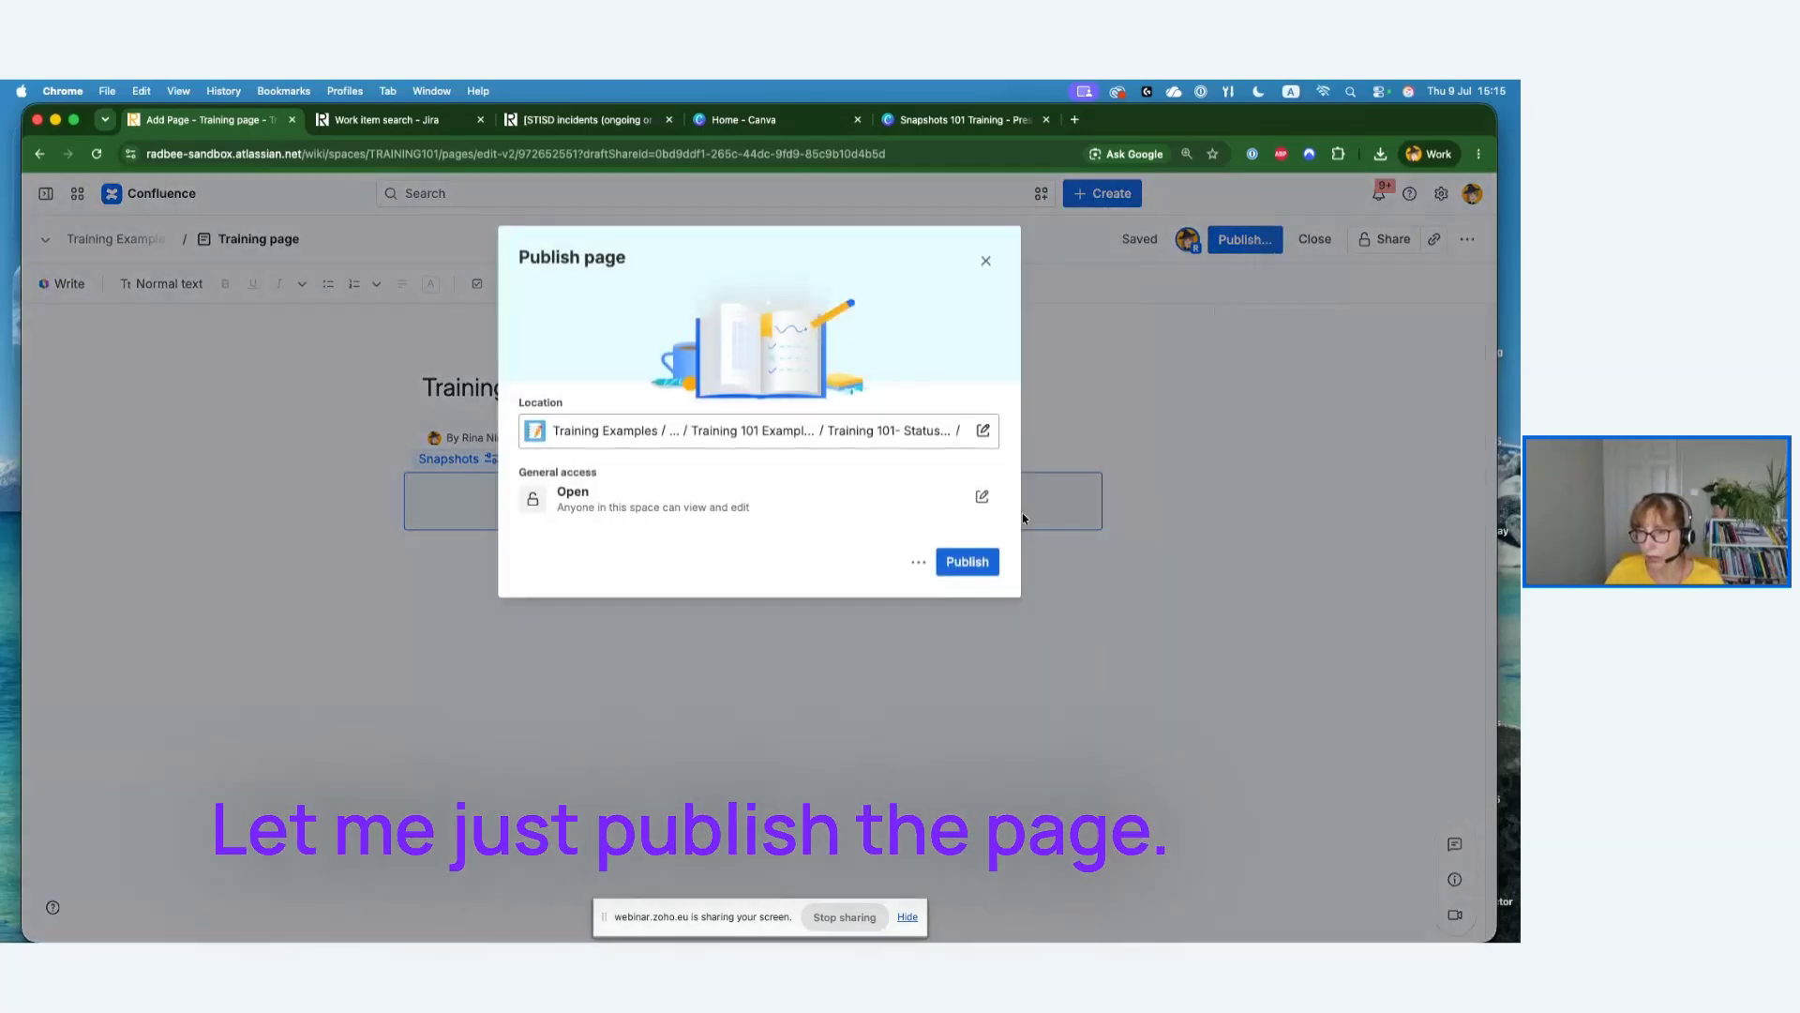
{"action": "left_click", "coordinate": [980, 560]}
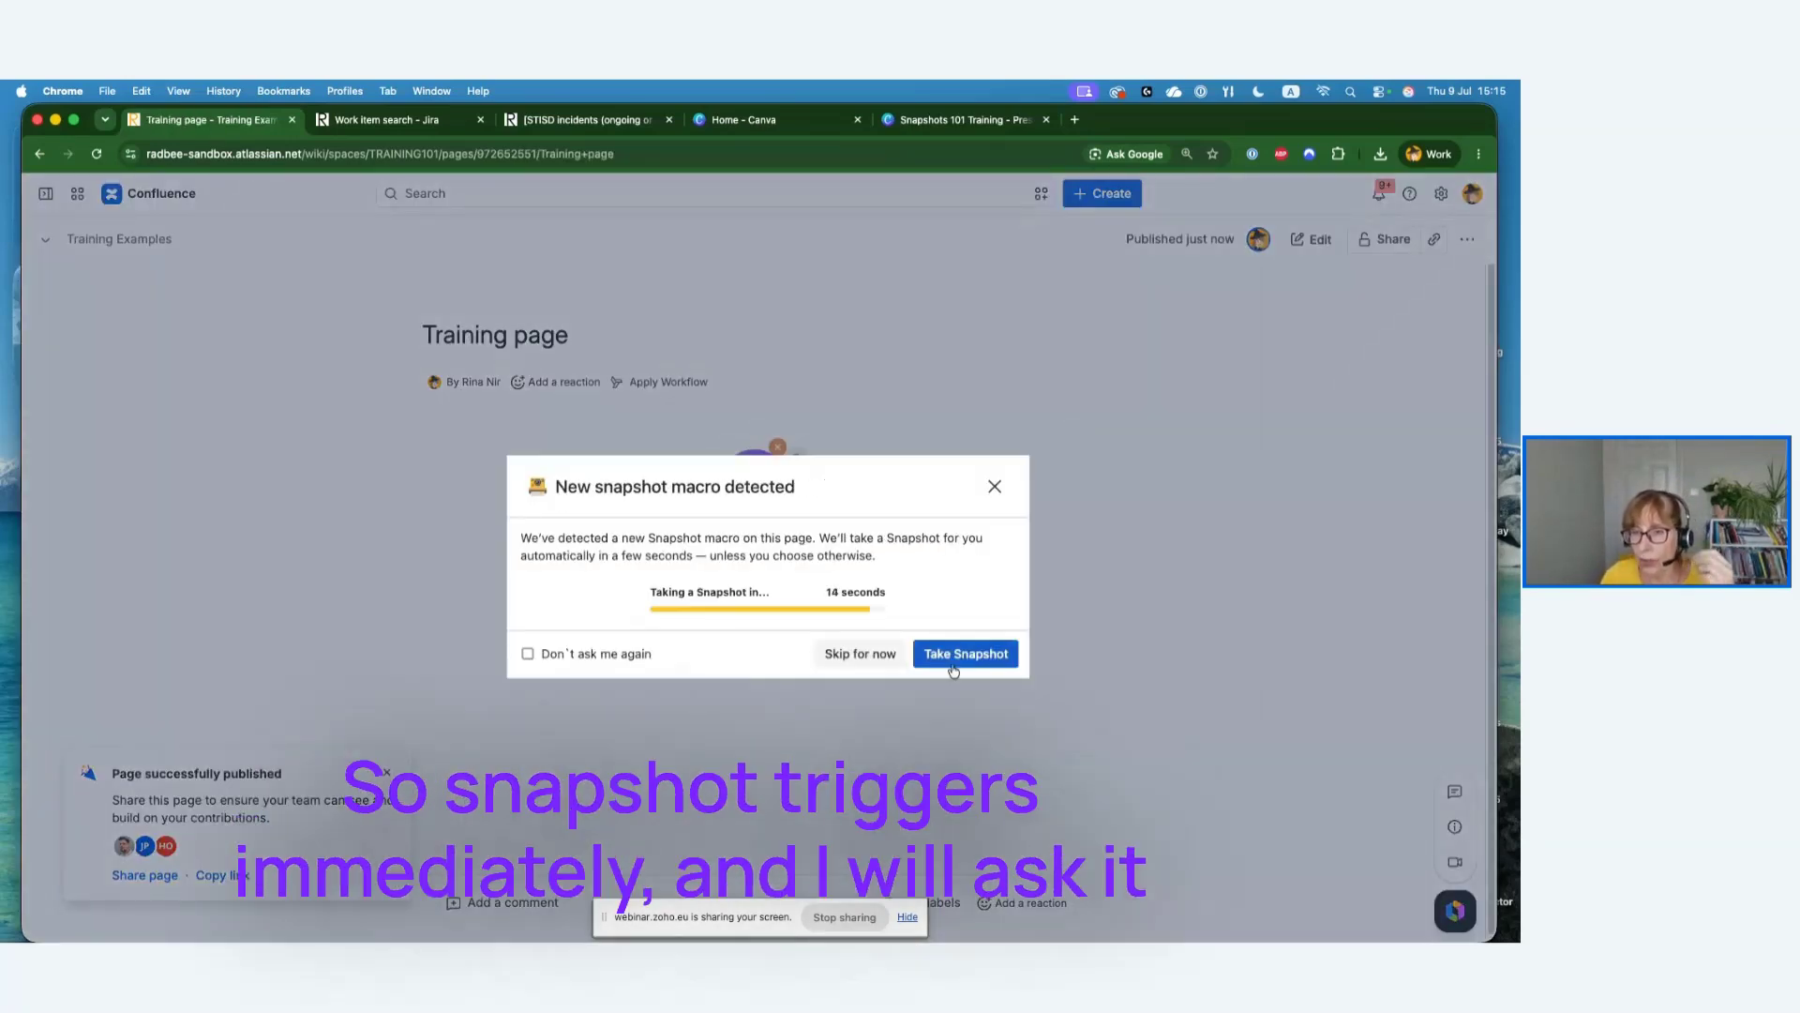
Take the first snapshot for the new macro and review the layout of the Epics table
{"action": "left_click", "coordinate": [950, 657]}
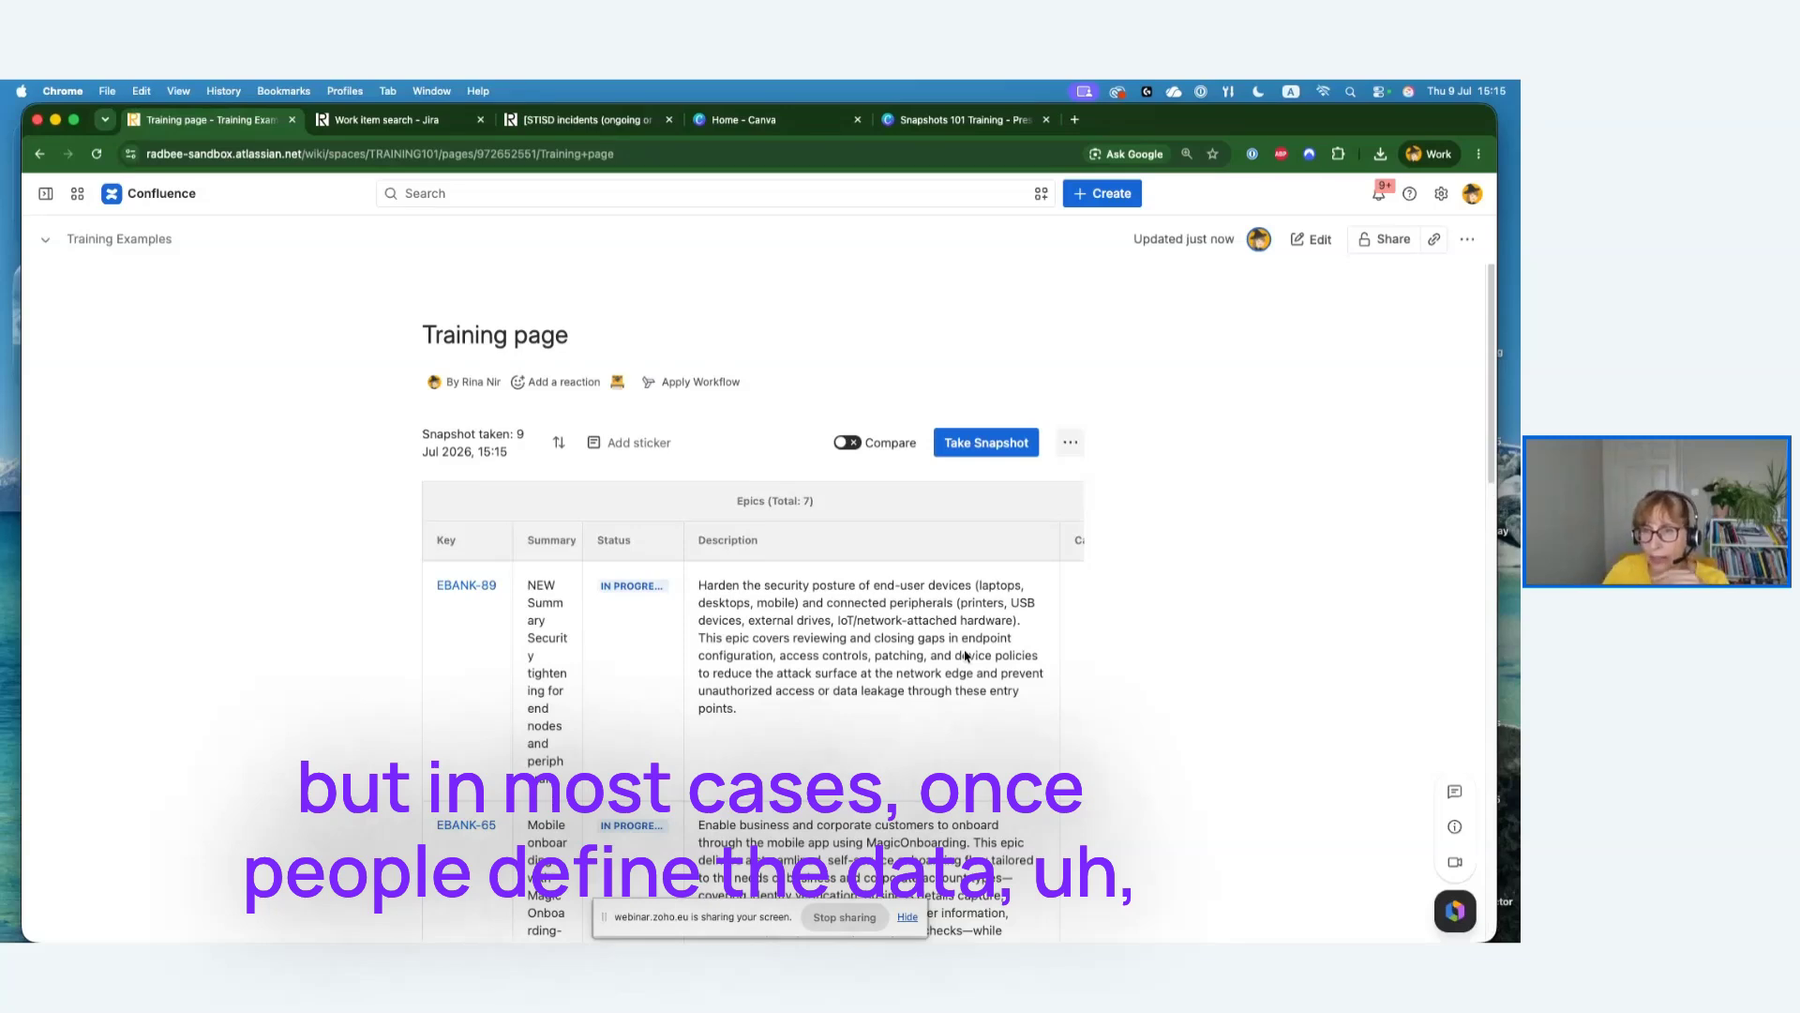
{"action": "scroll", "coordinate": [914, 607], "scroll_direction": "down", "scroll_amount": 1}
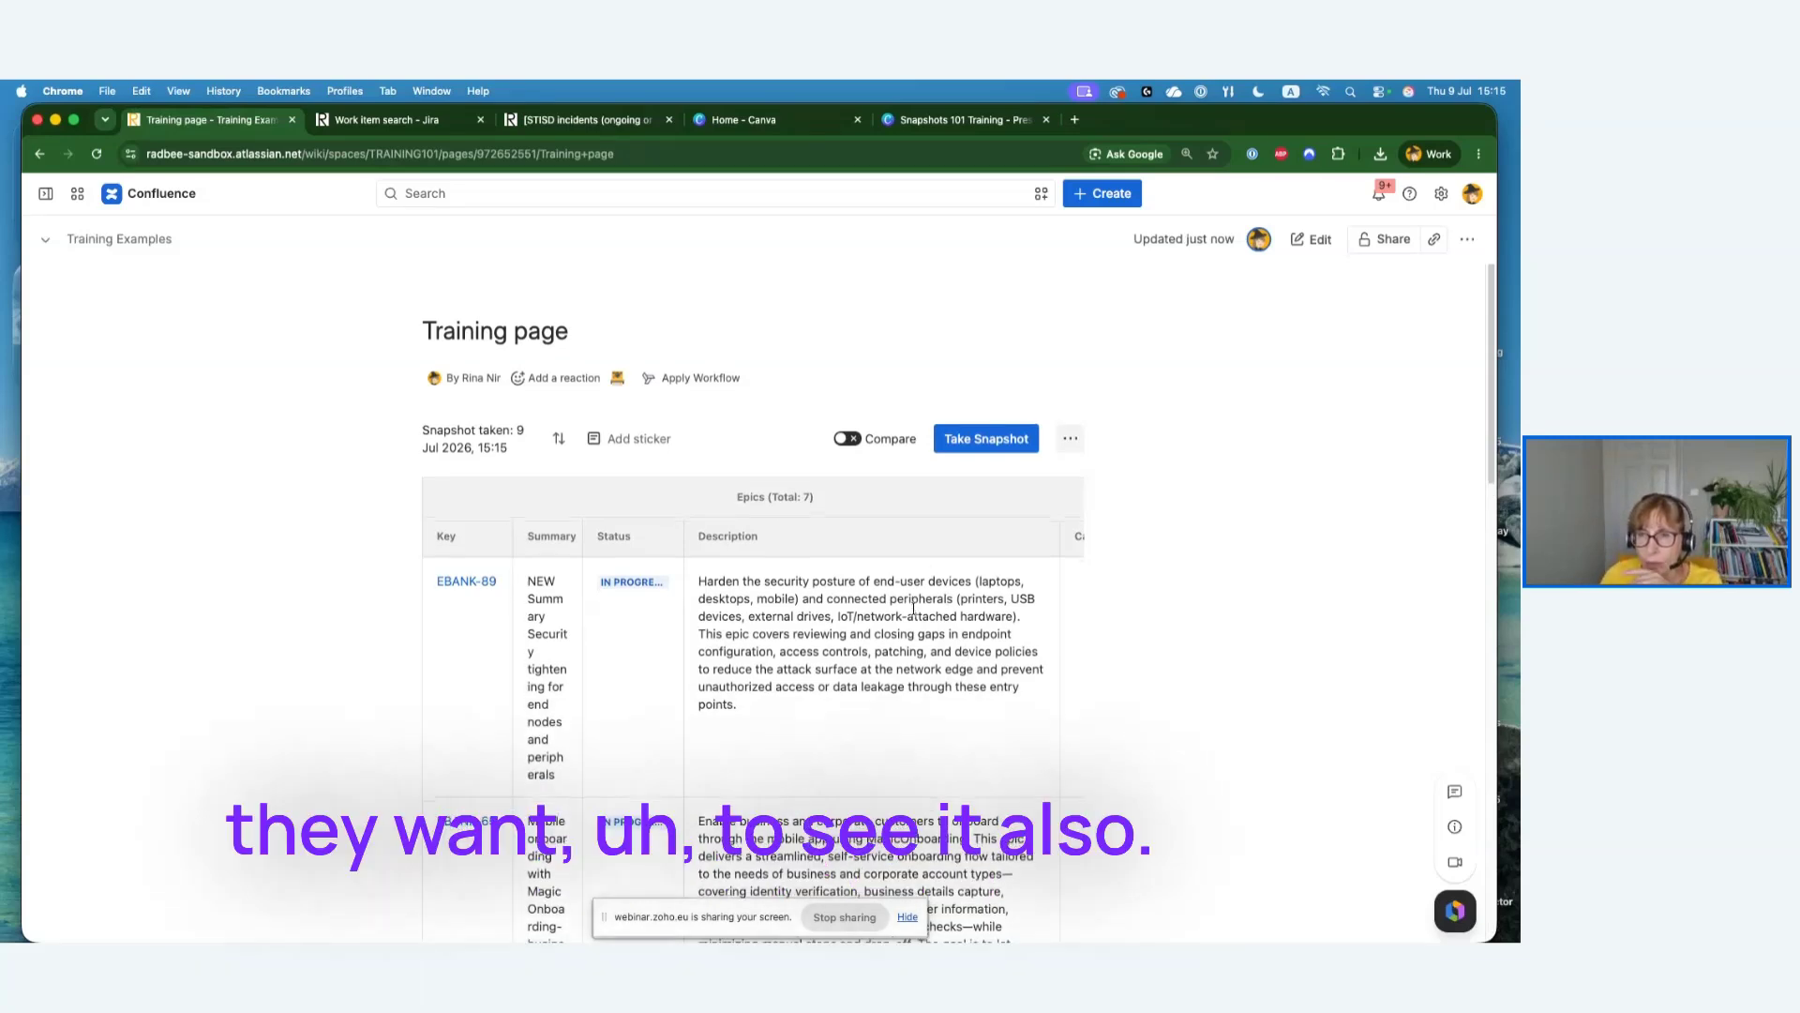
{"action": "scroll", "coordinate": [913, 608], "scroll_direction": "down", "scroll_amount": 5}
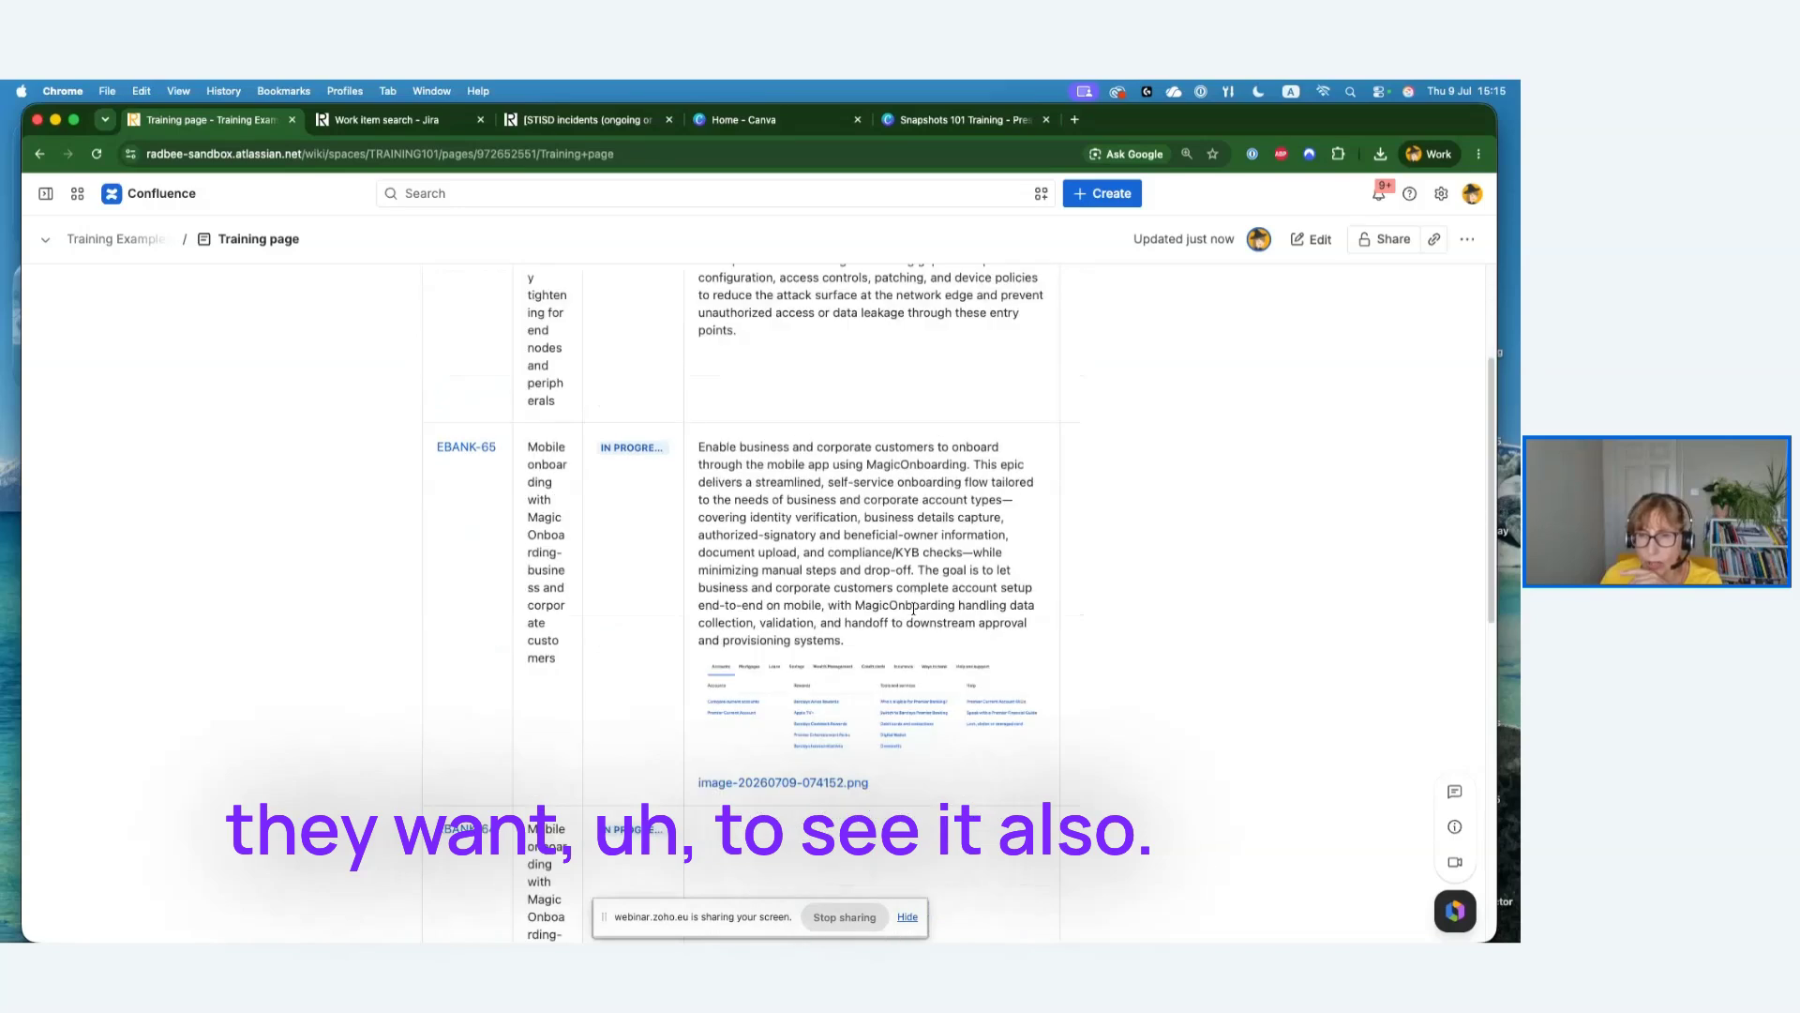
{"action": "scroll", "coordinate": [914, 608], "scroll_direction": "up", "scroll_amount": 5}
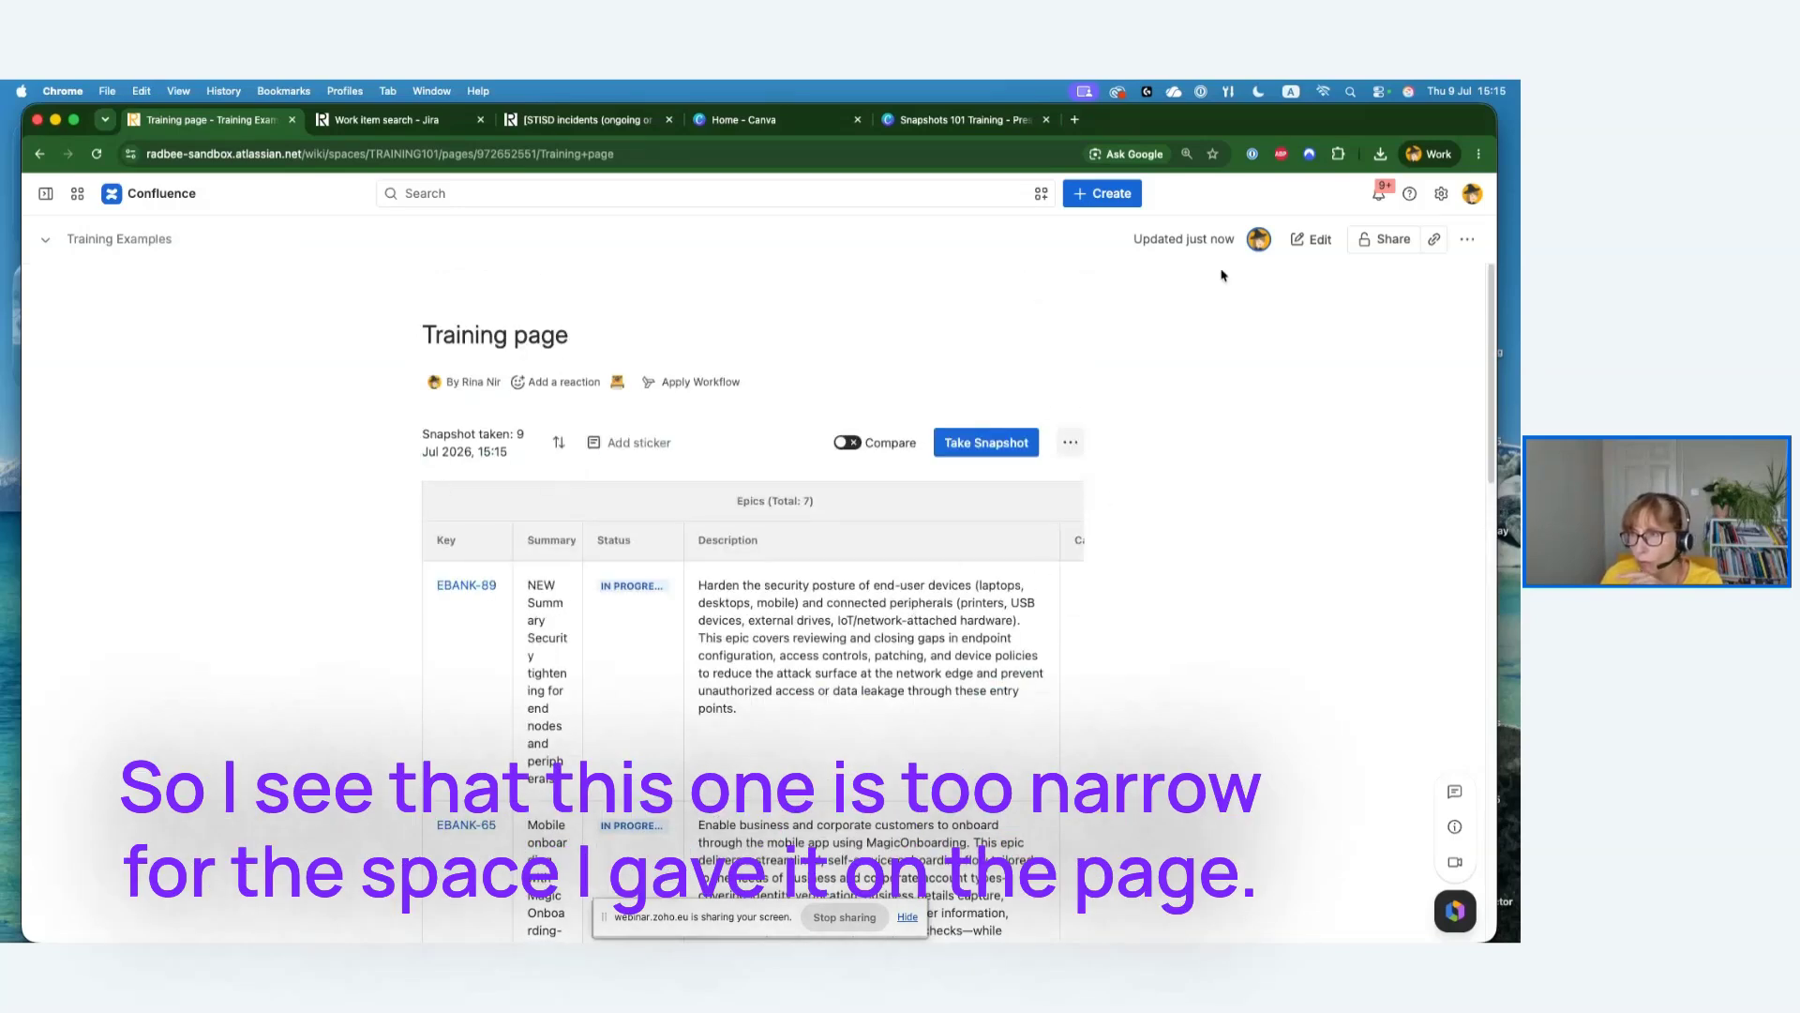
Edit the page to set the Snapshots macro to full width, and update the page
{"action": "left_click", "coordinate": [1310, 241]}
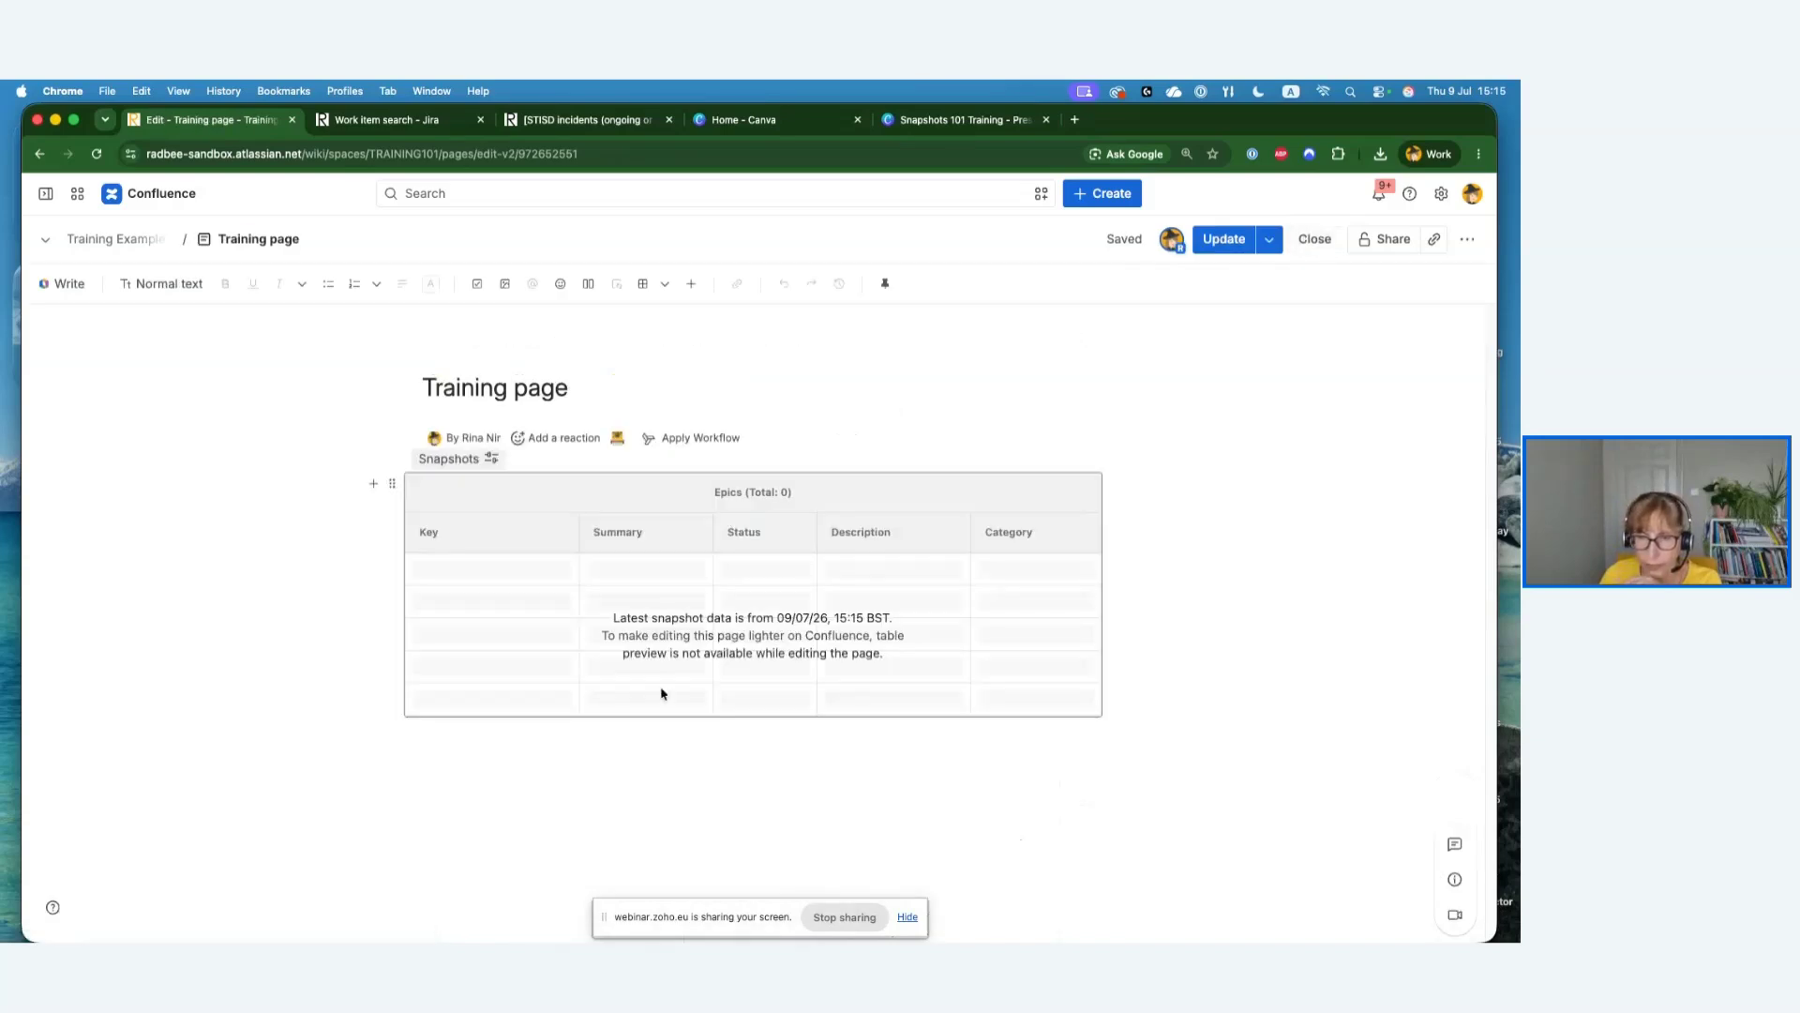
{"action": "left_click", "coordinate": [682, 700]}
{"action": "left_click", "coordinate": [783, 752]}
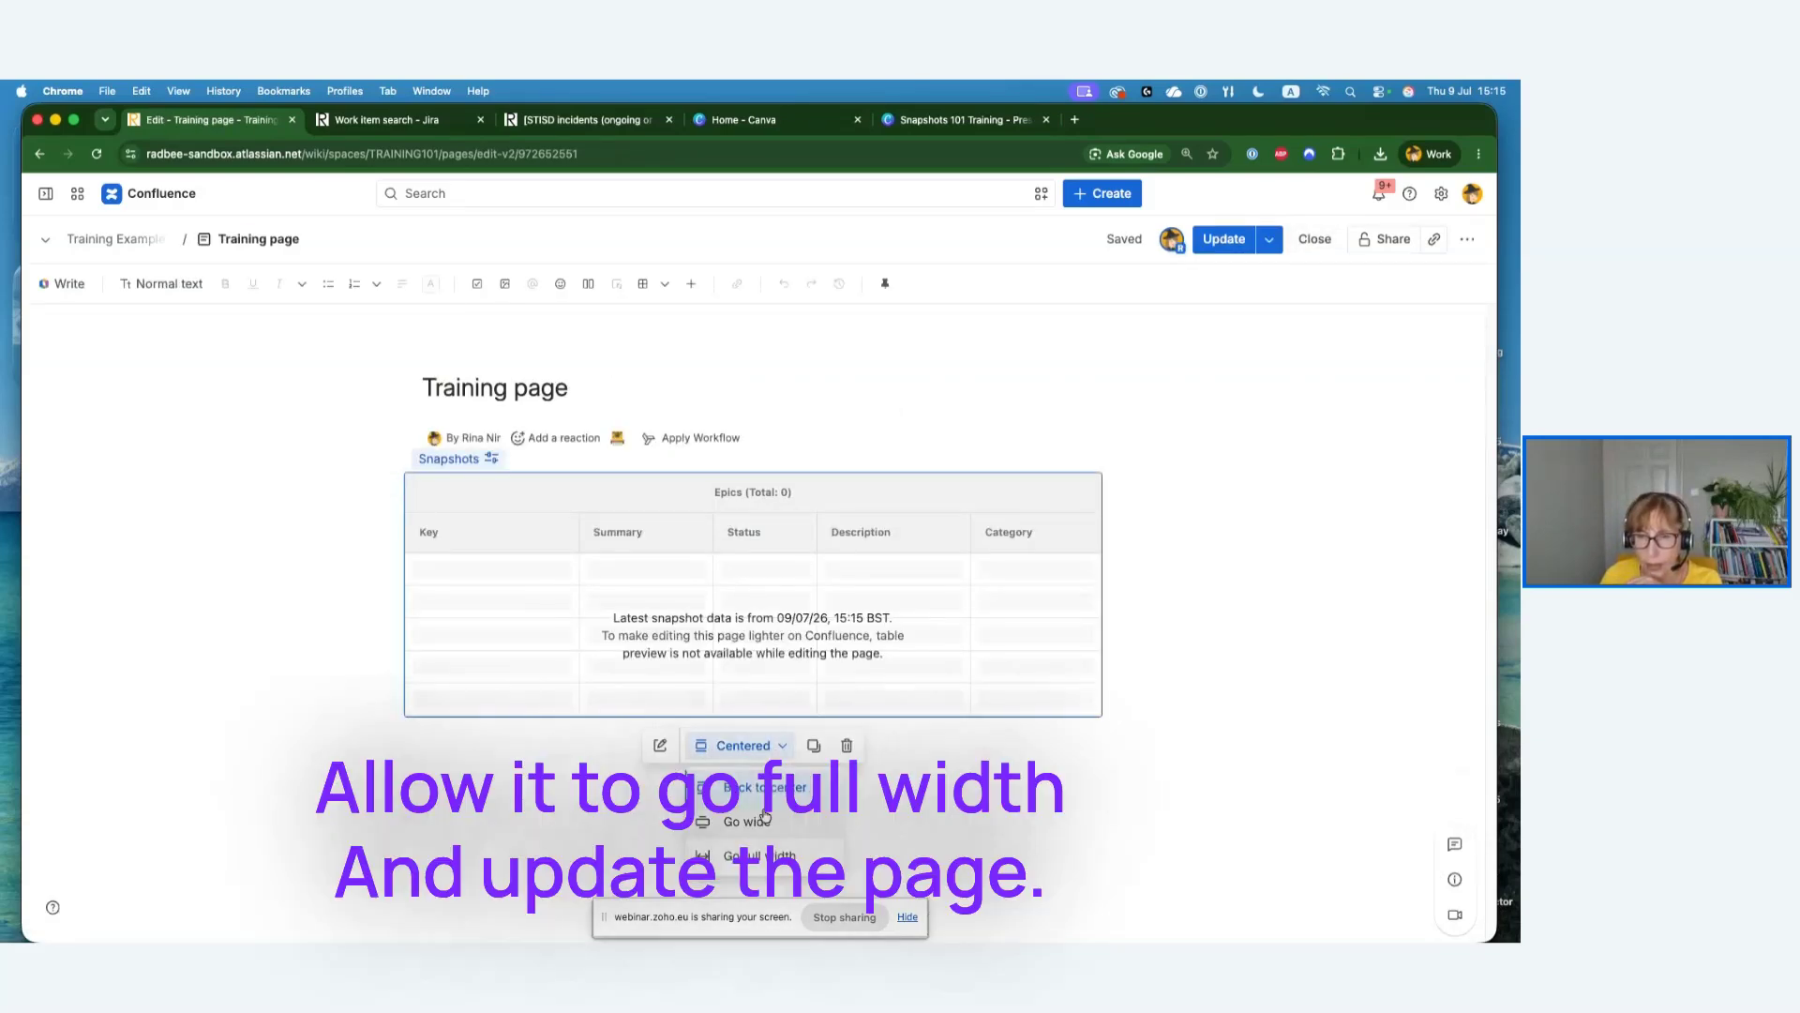
{"action": "left_click", "coordinate": [760, 858]}
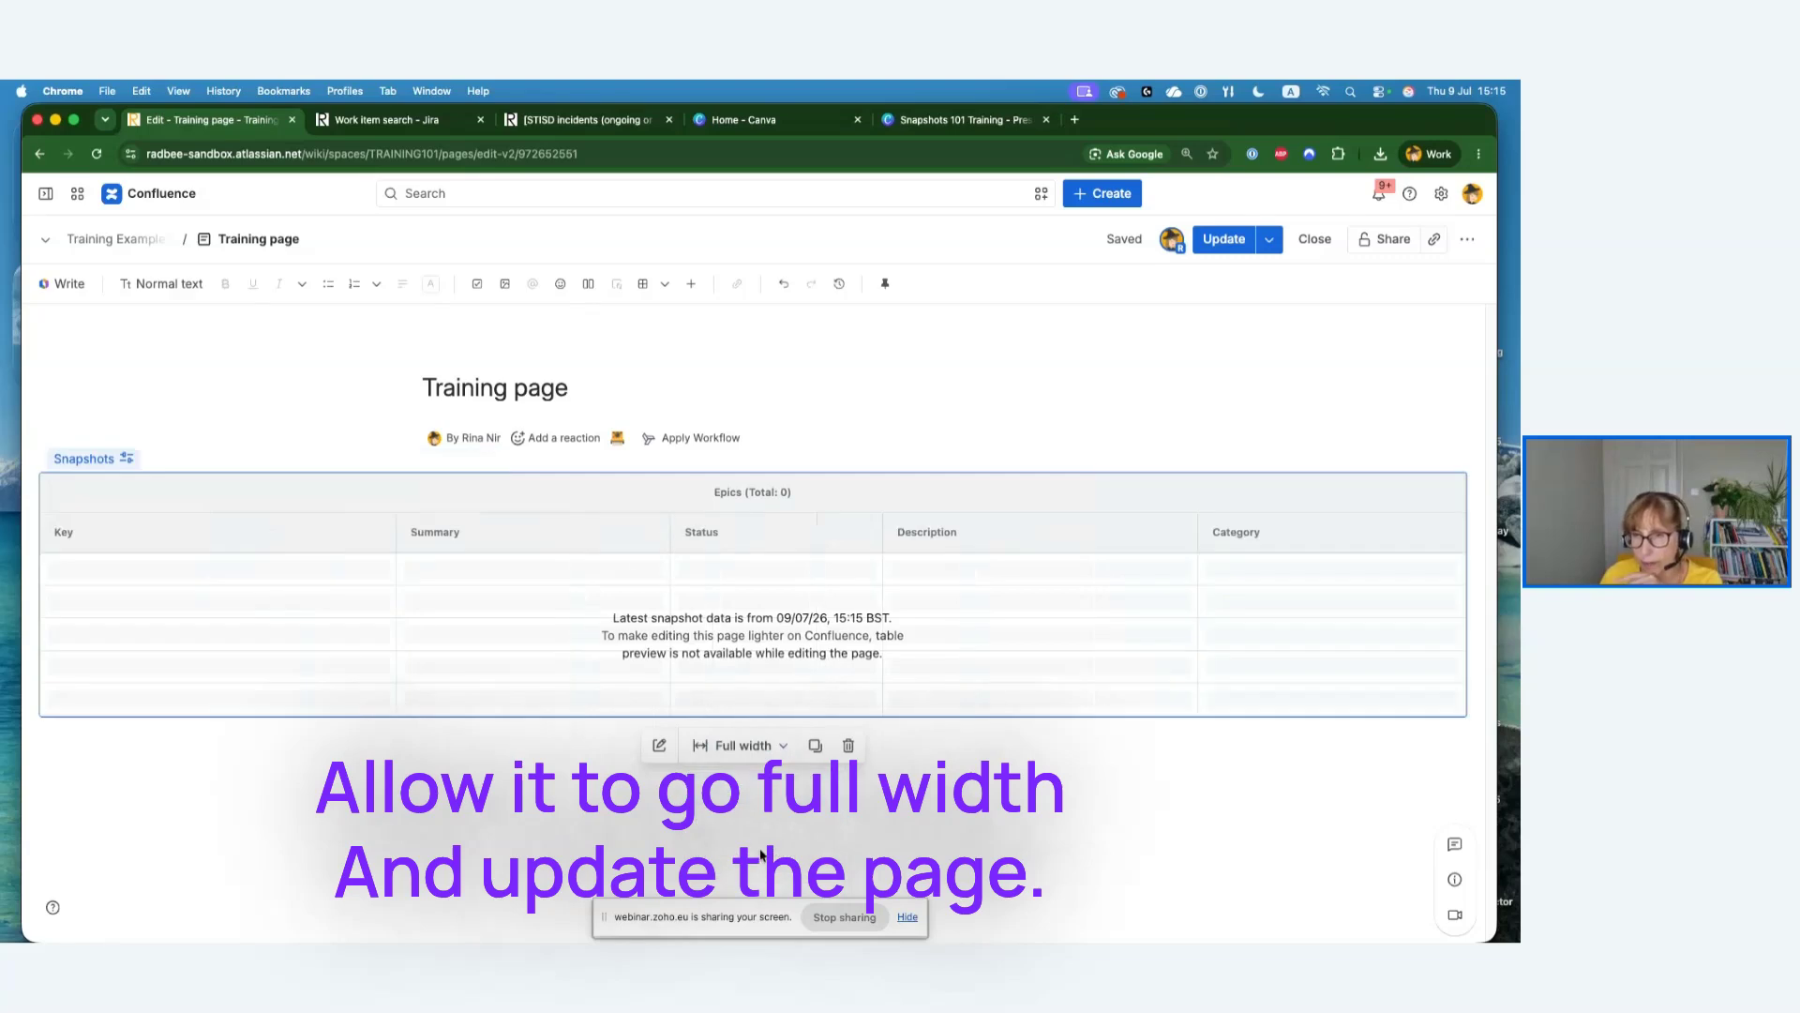
{"action": "left_click", "coordinate": [1223, 240]}
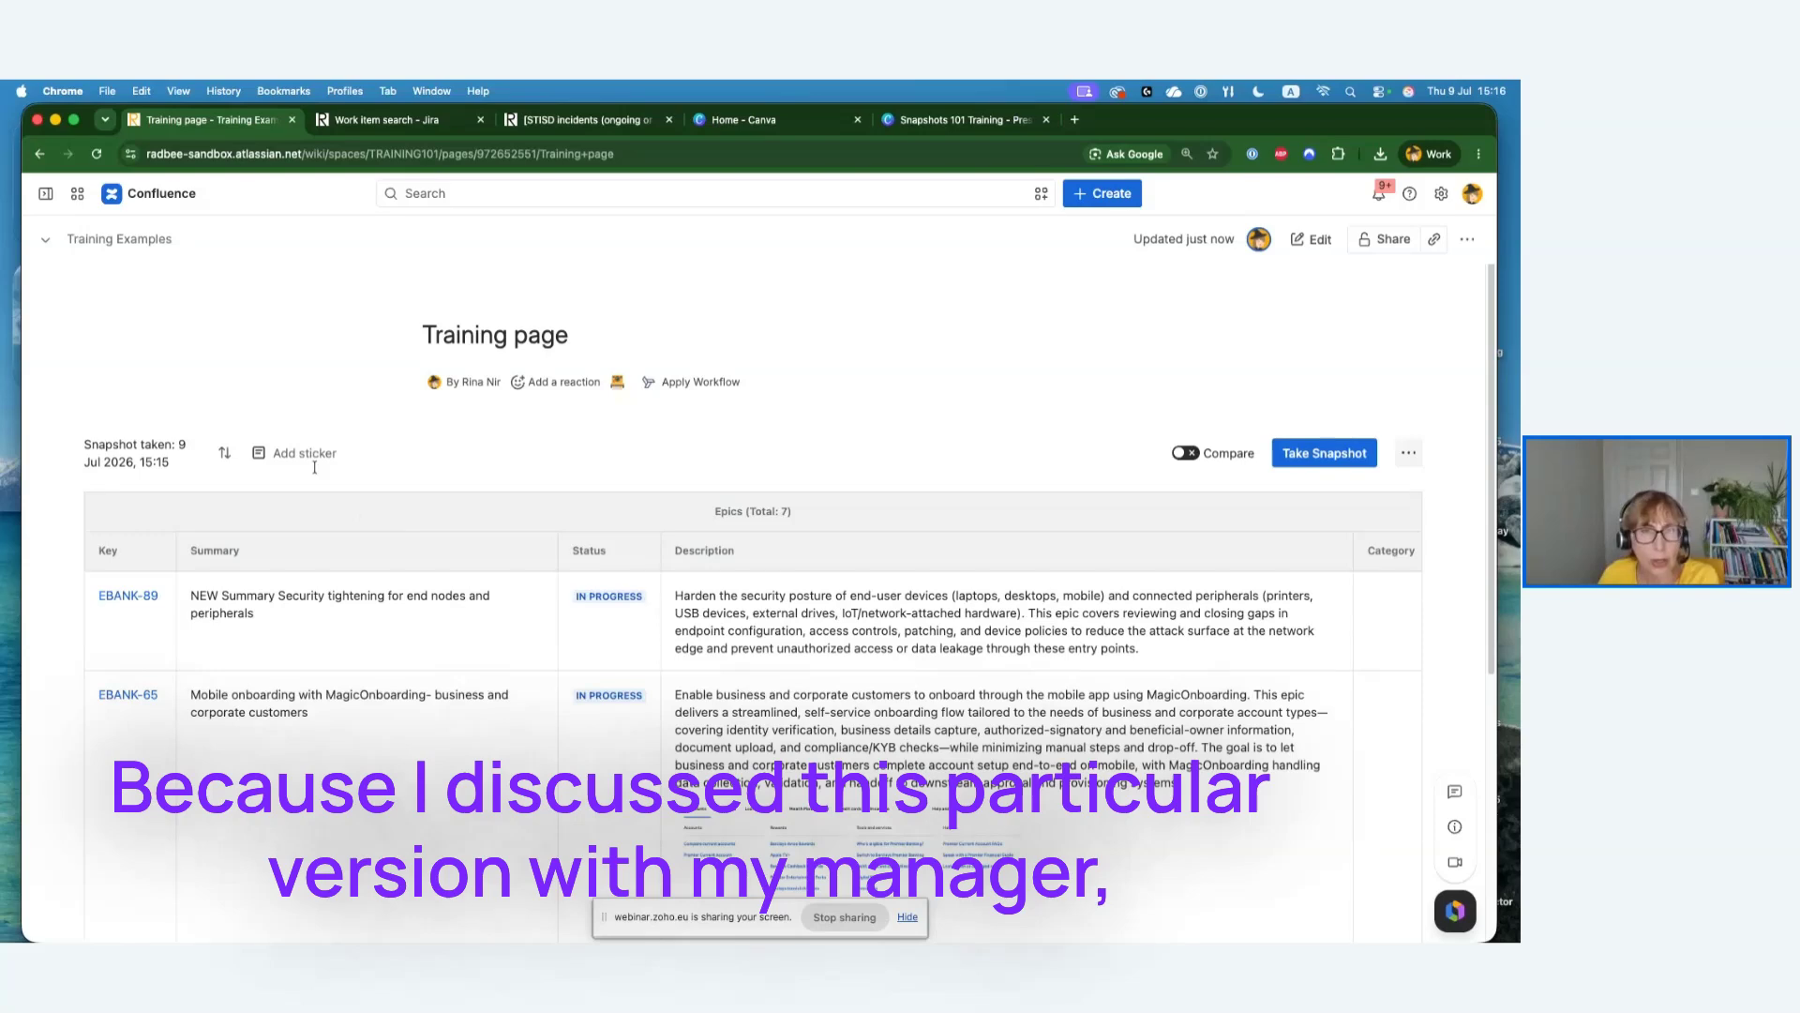
Add a sticker to the current snapshot reading "discussed in meeting with" followed by the person's name
{"action": "left_click", "coordinate": [298, 452]}
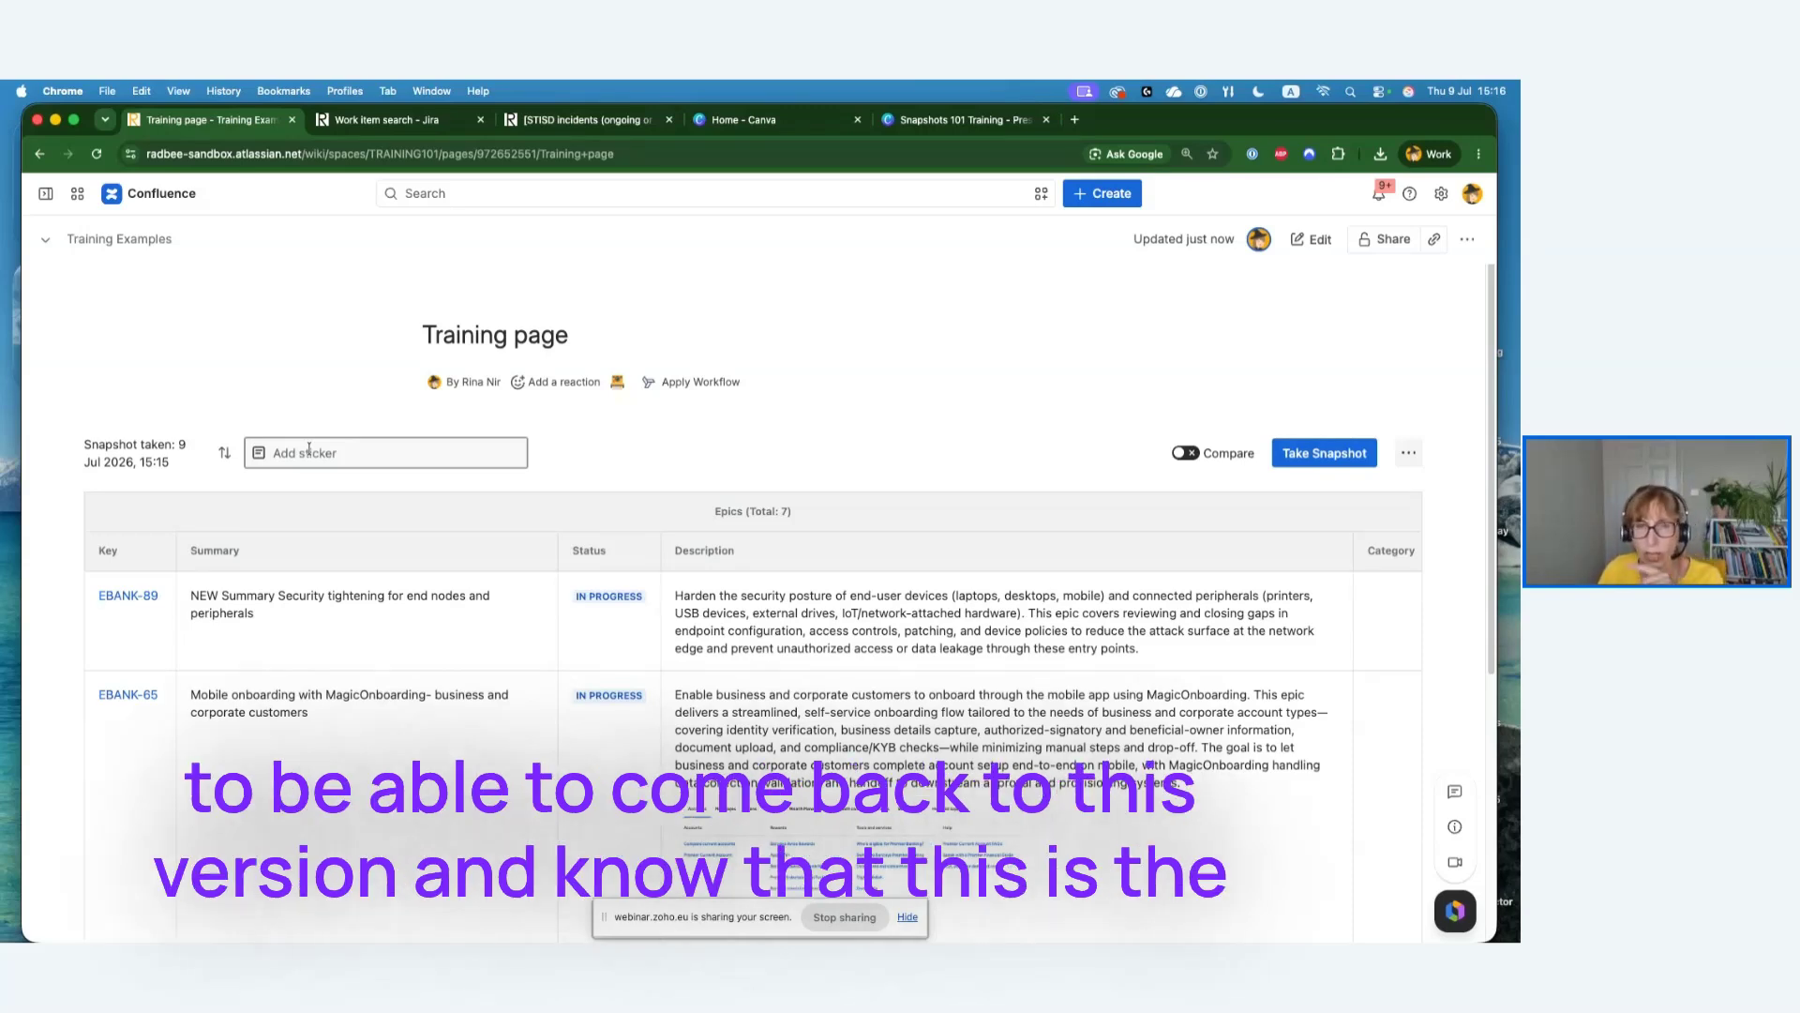
{"action": "left_click", "coordinate": [294, 447]}
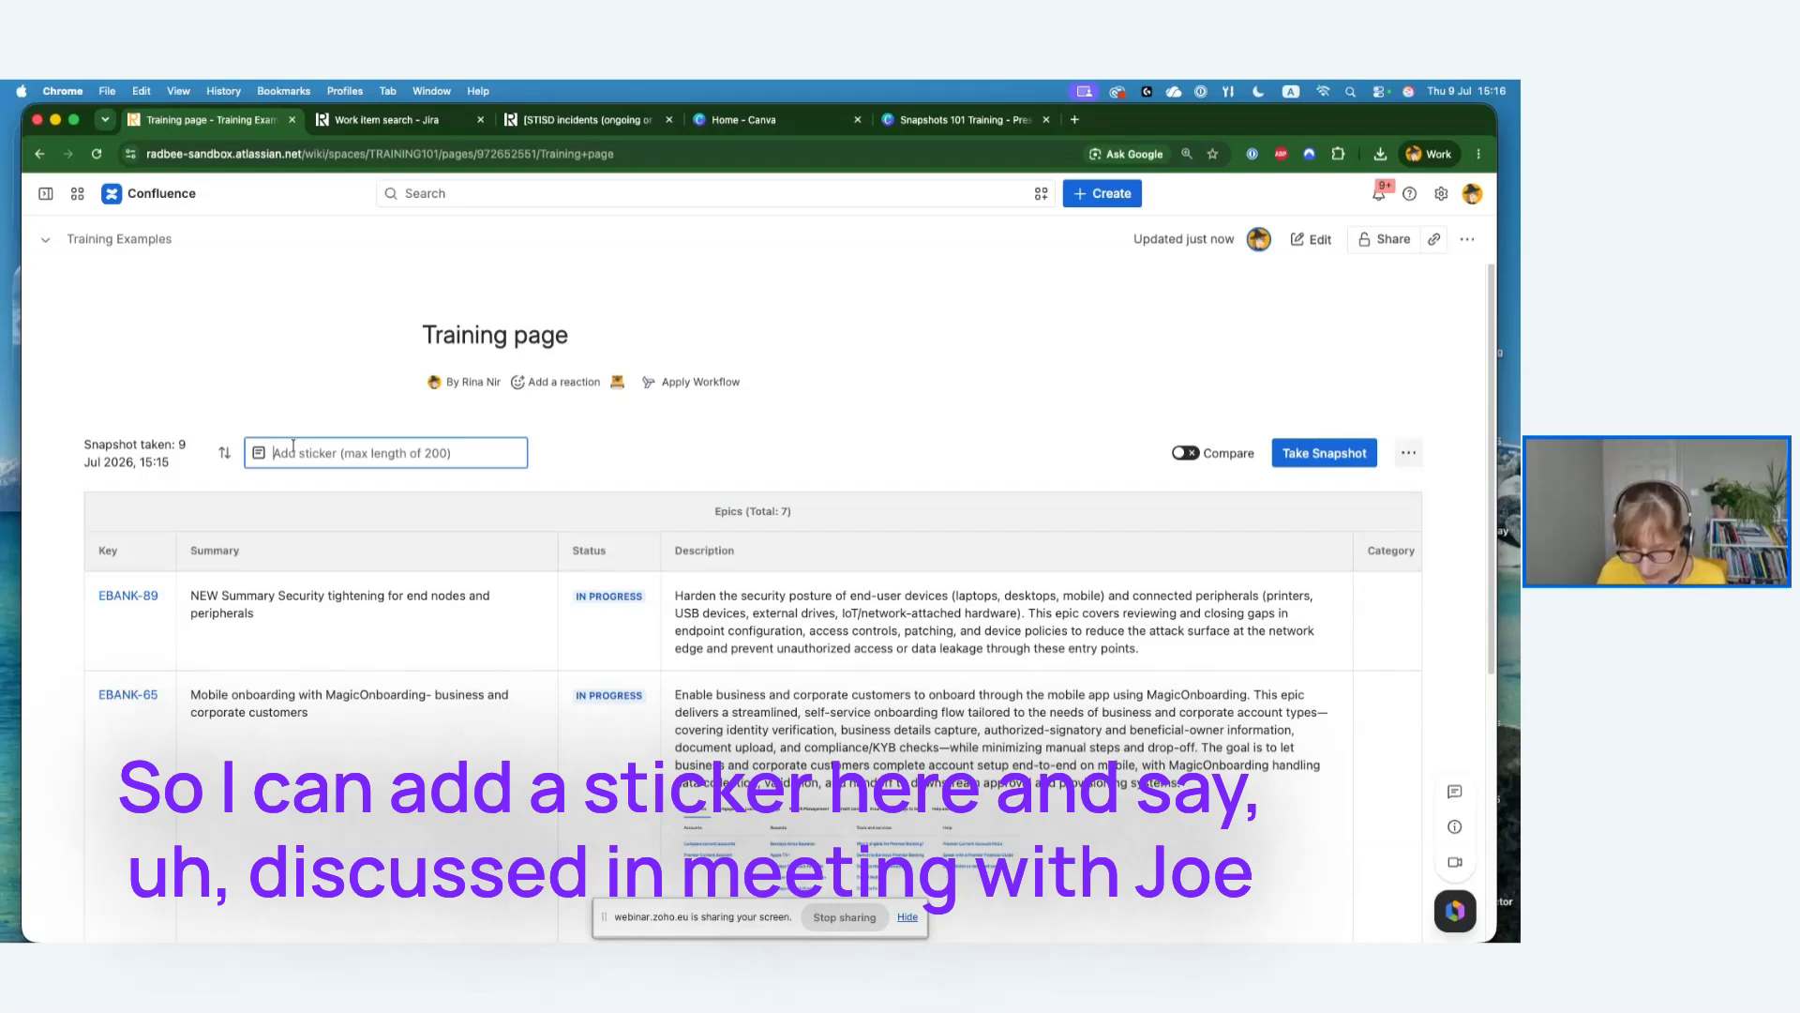
{"action": "type", "text": "discussed "}
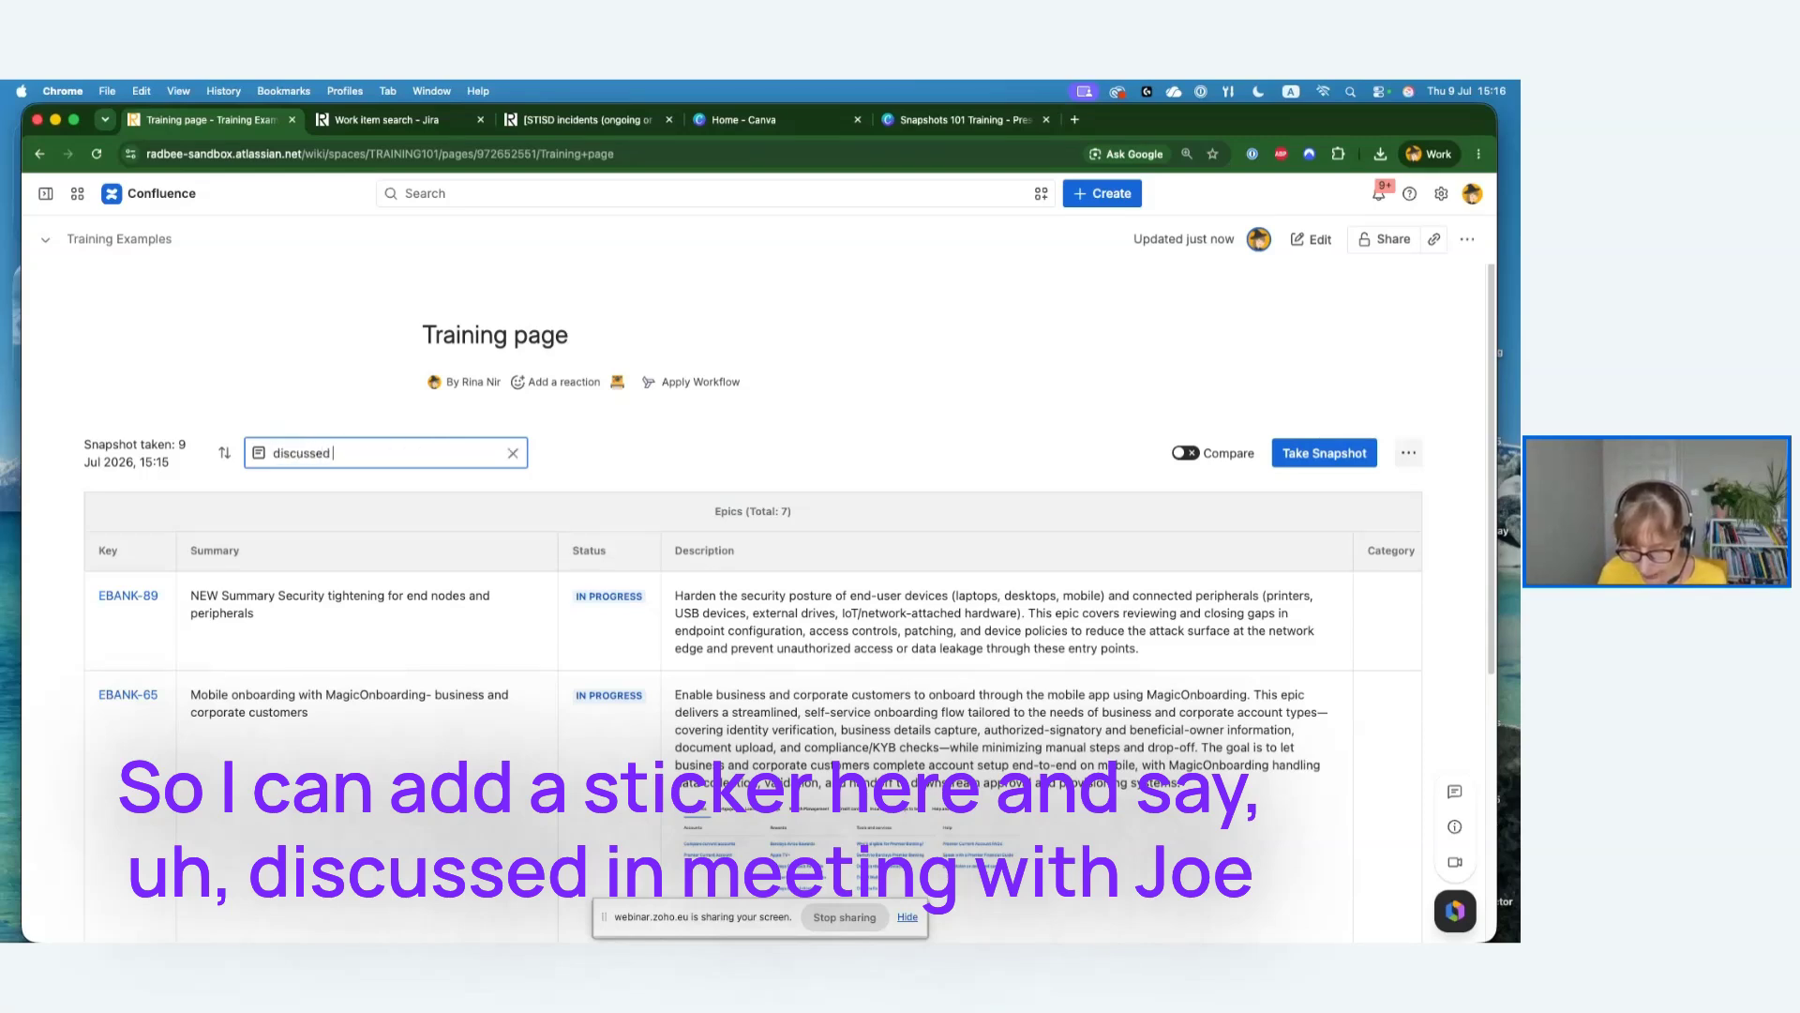
{"action": "type", "text": "in meeting"}
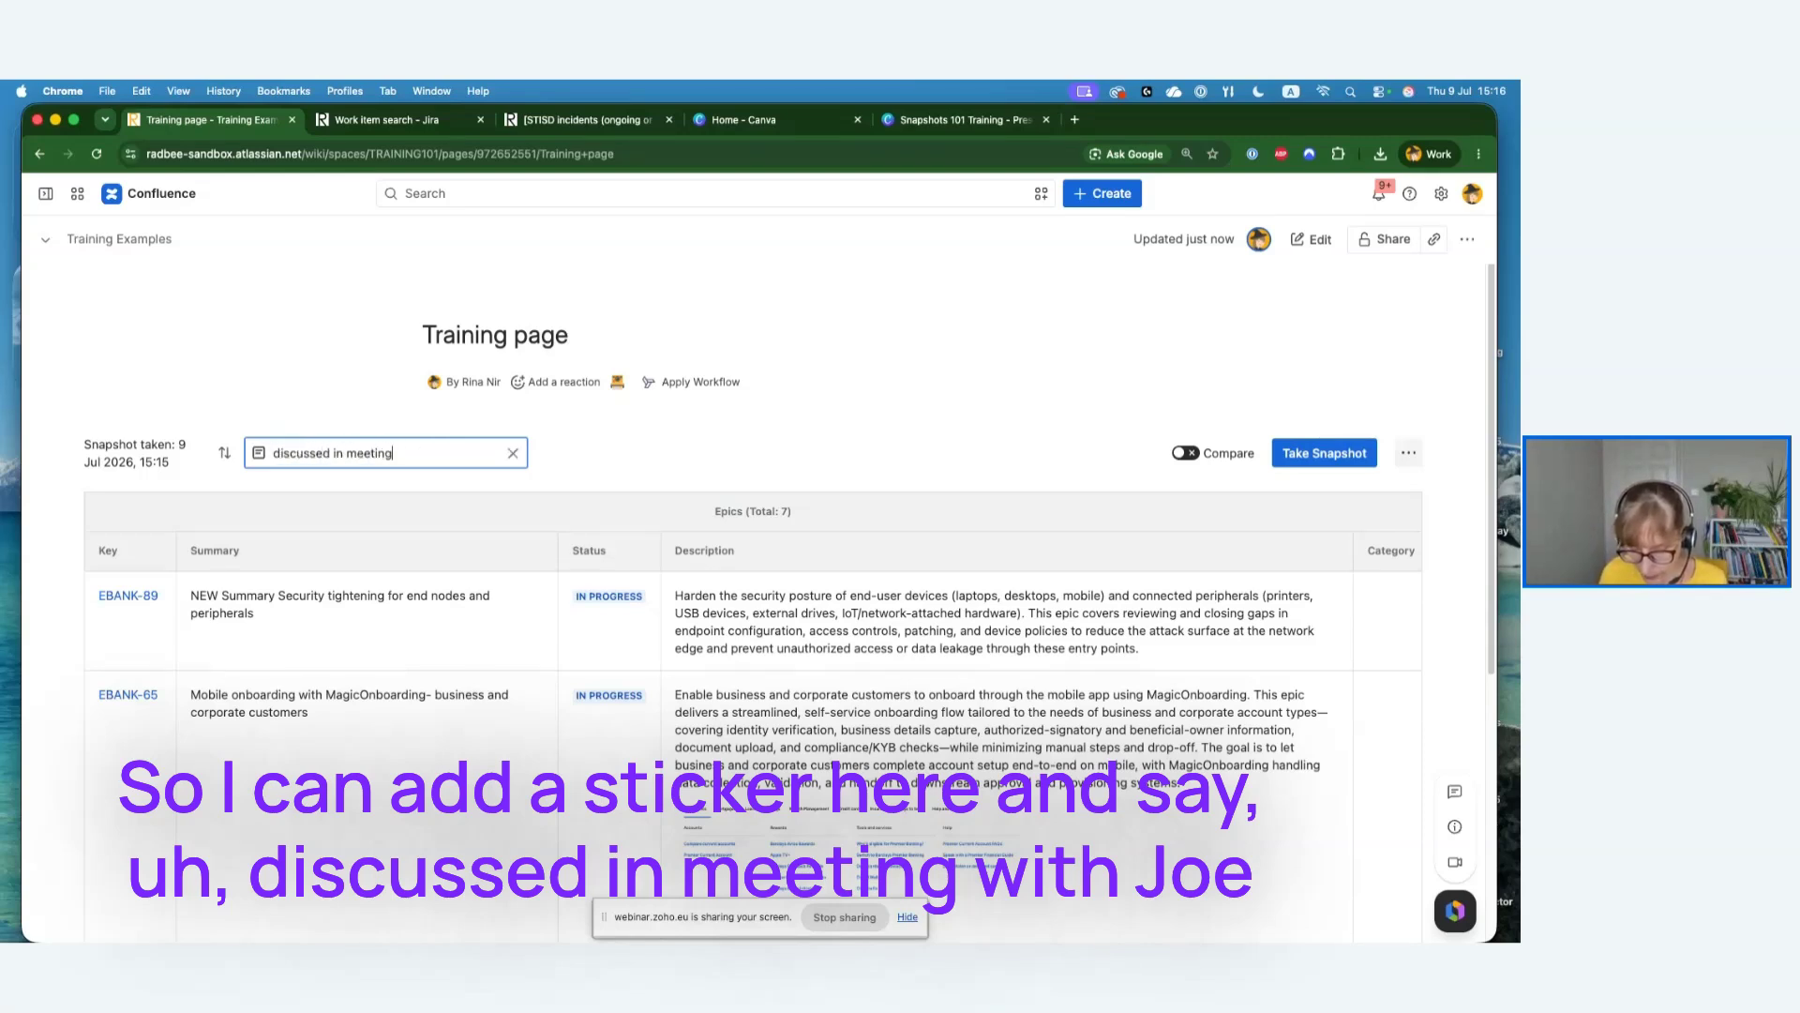
{"action": "type", "text": " with Jo"}
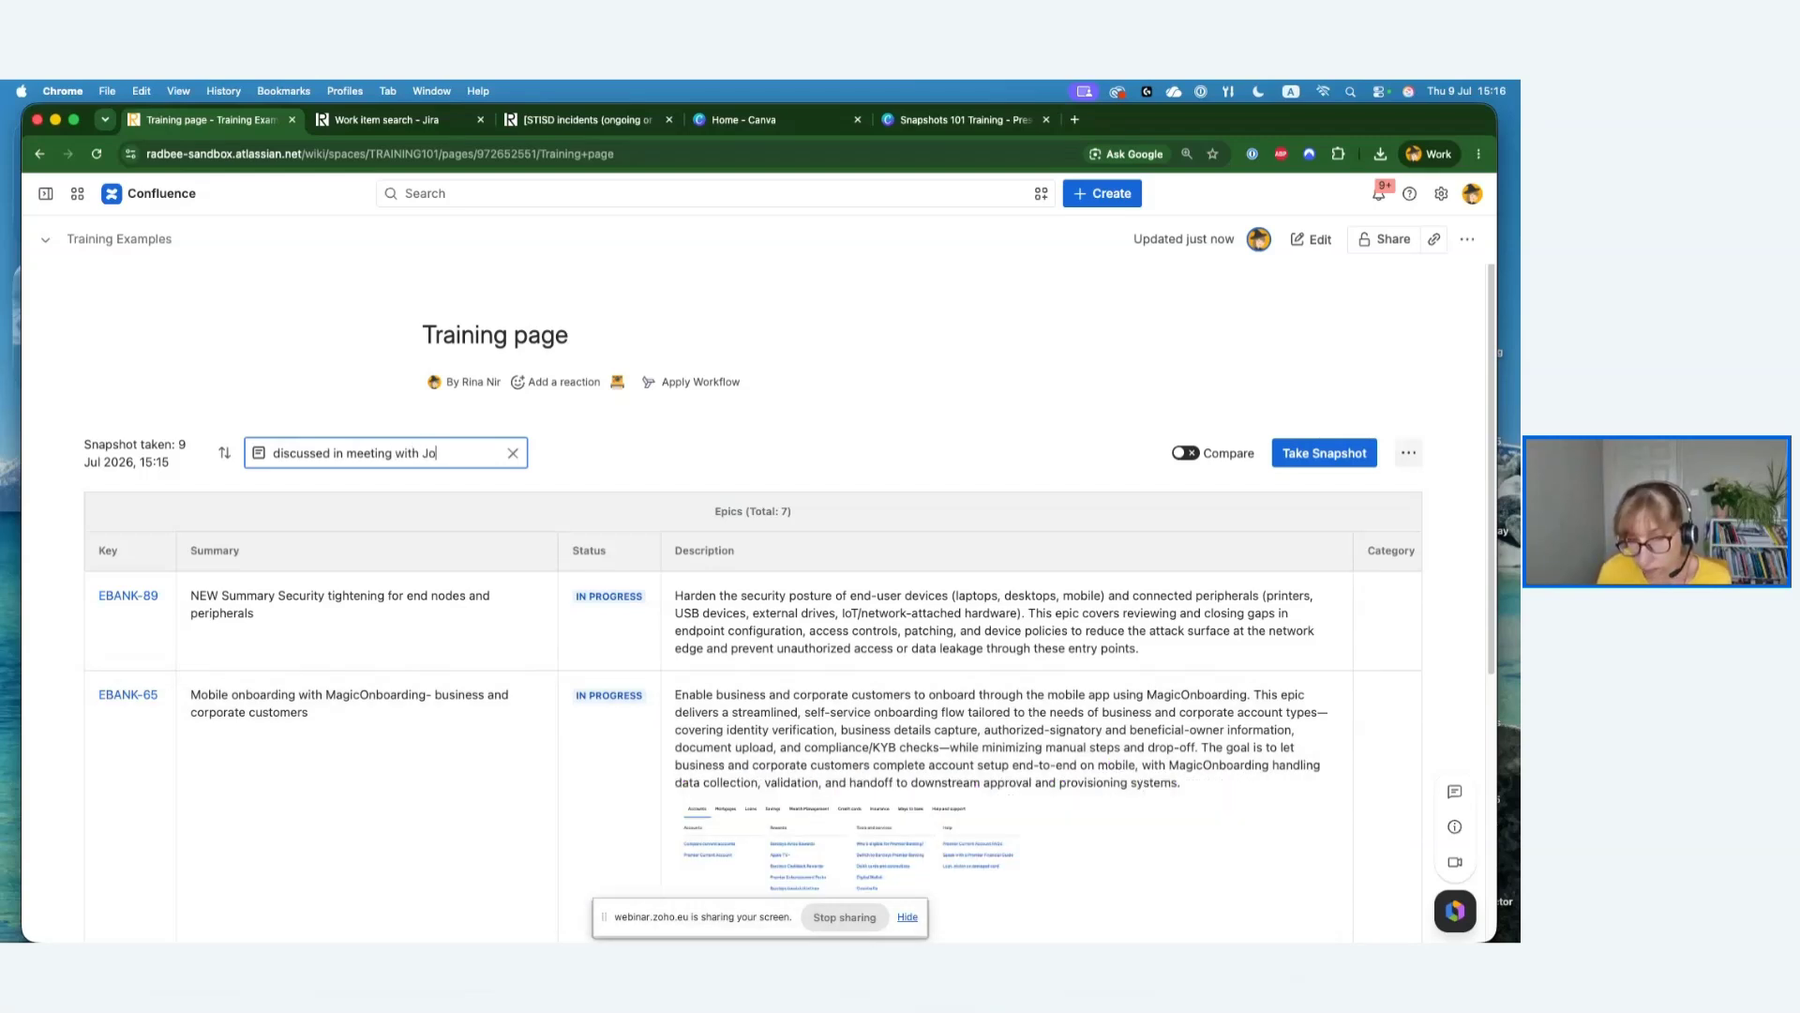
{"action": "type", "text": "e"}
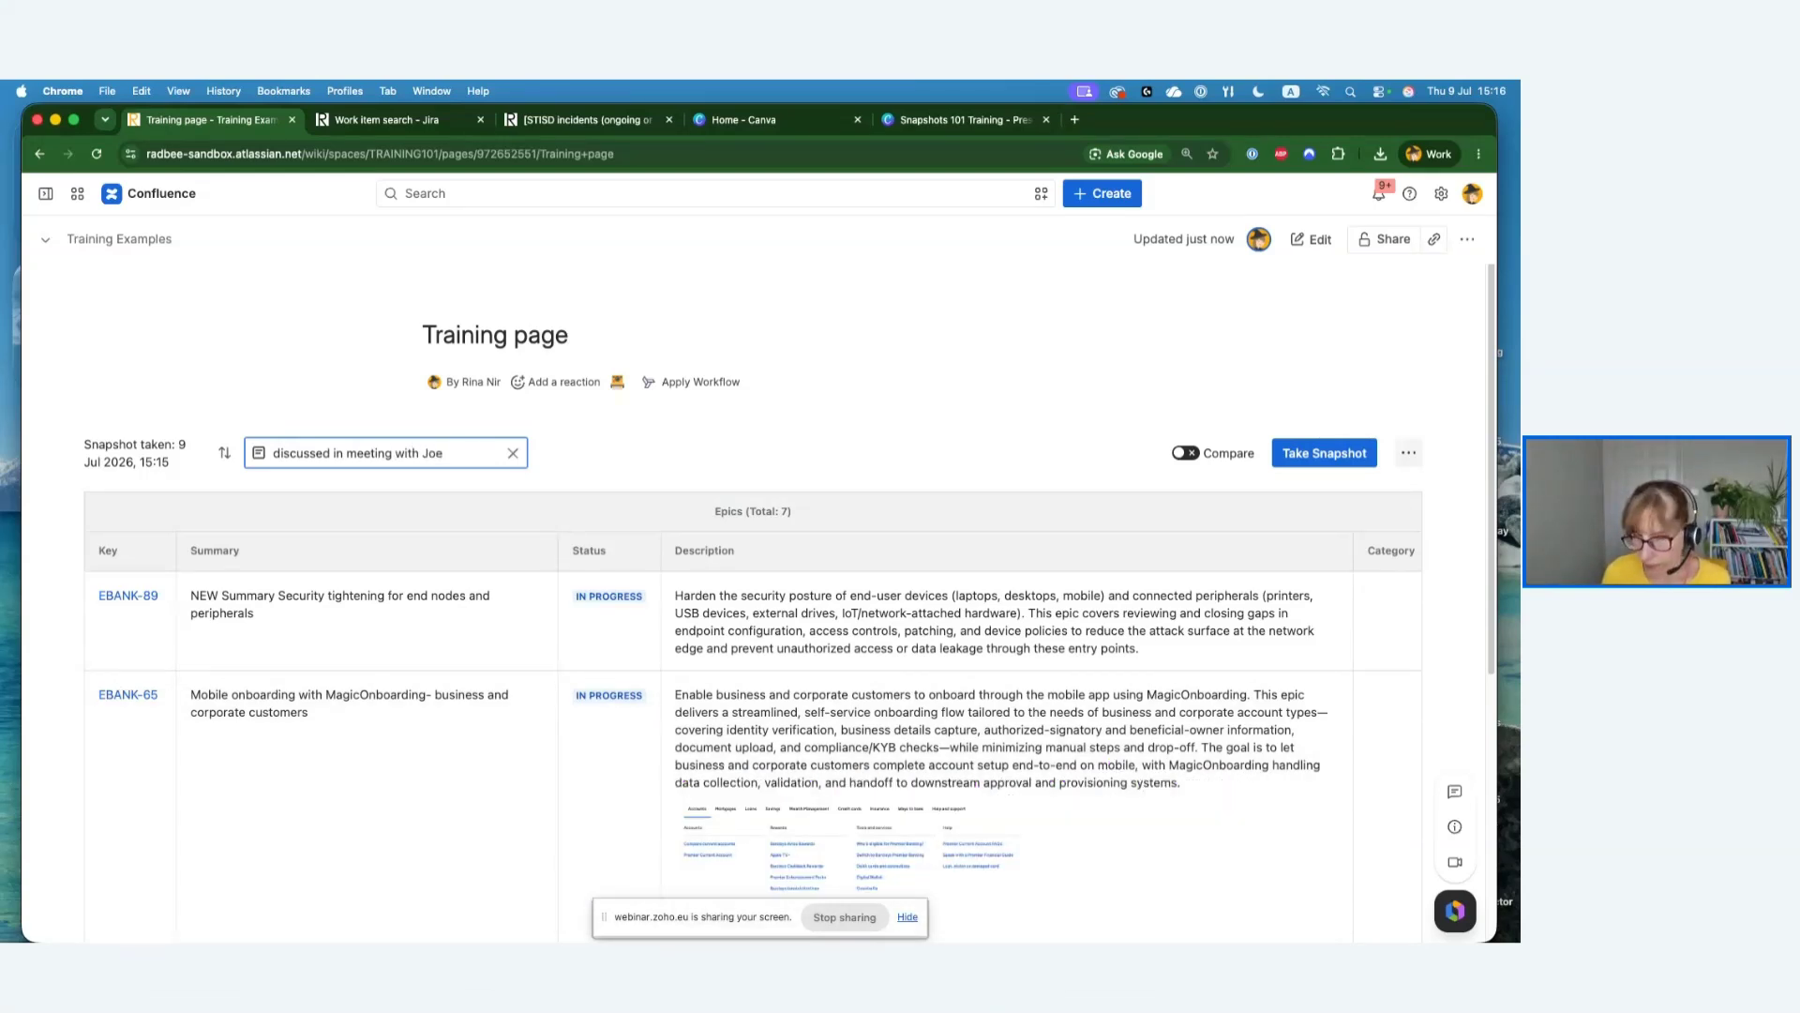
{"action": "key", "text": "Return"}
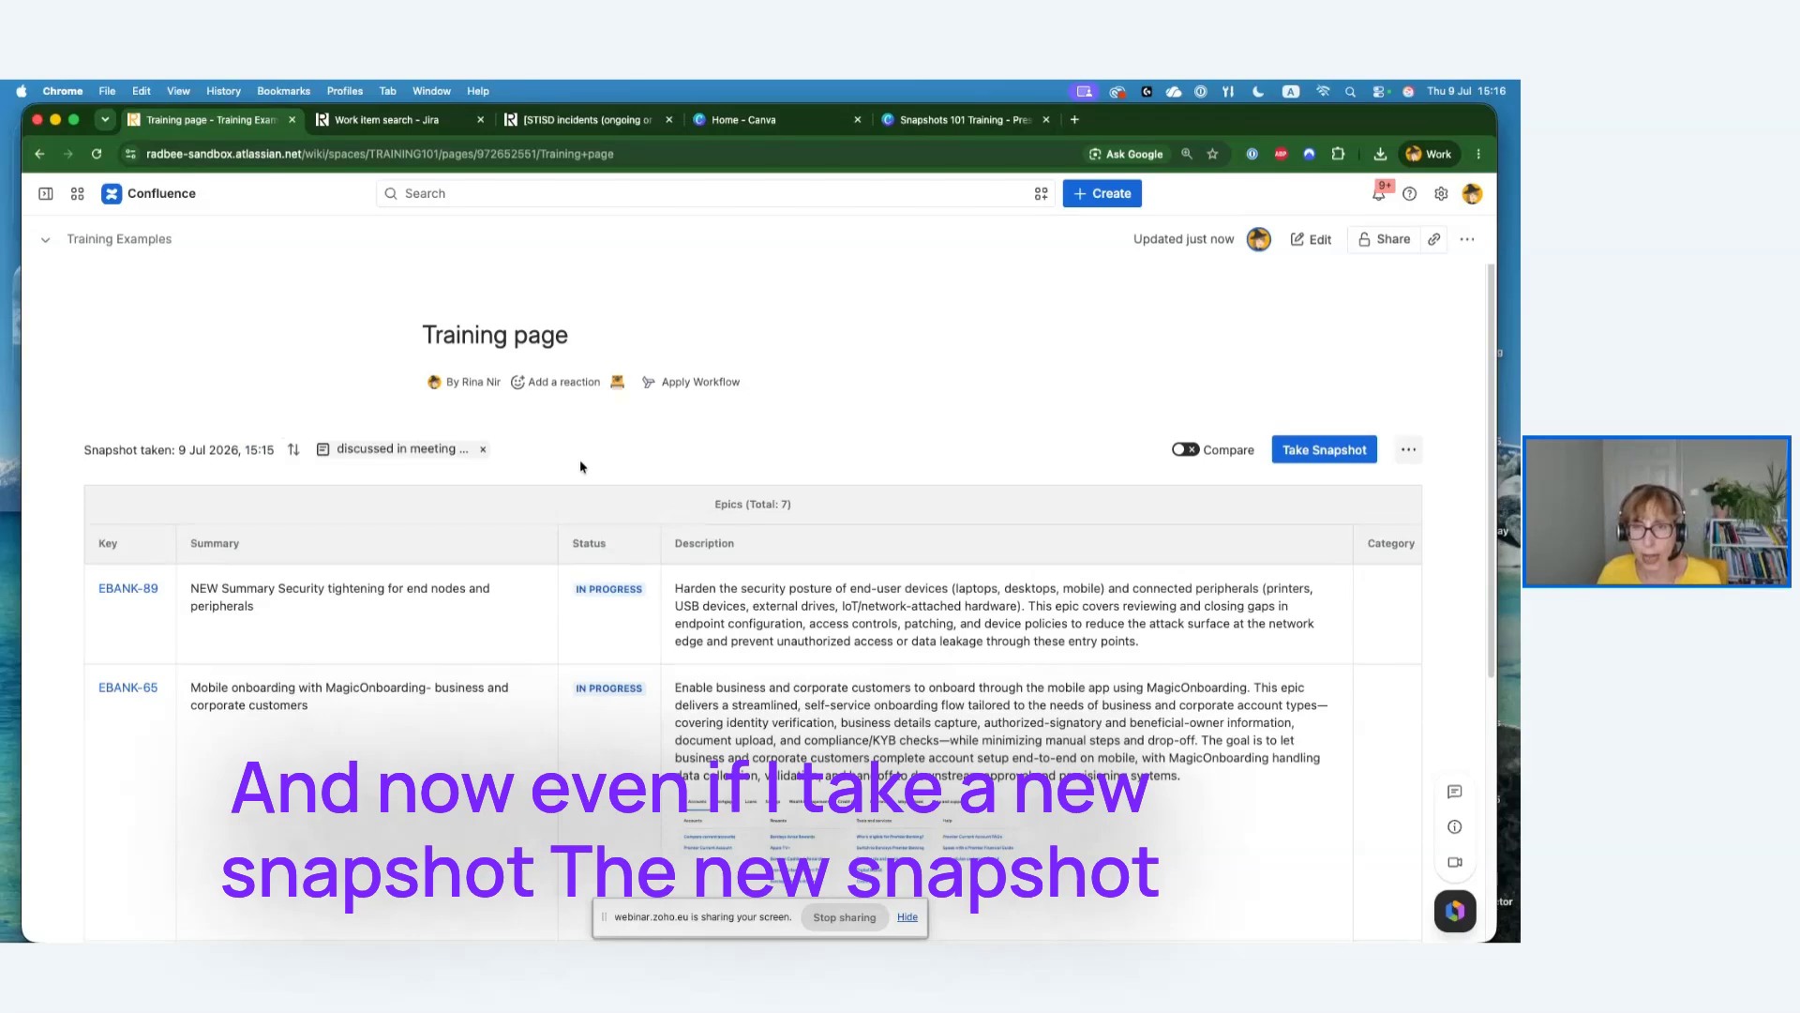
Take a new snapshot, and briefly compare it with the earlier version that carries the sticker
{"action": "left_click", "coordinate": [1327, 456]}
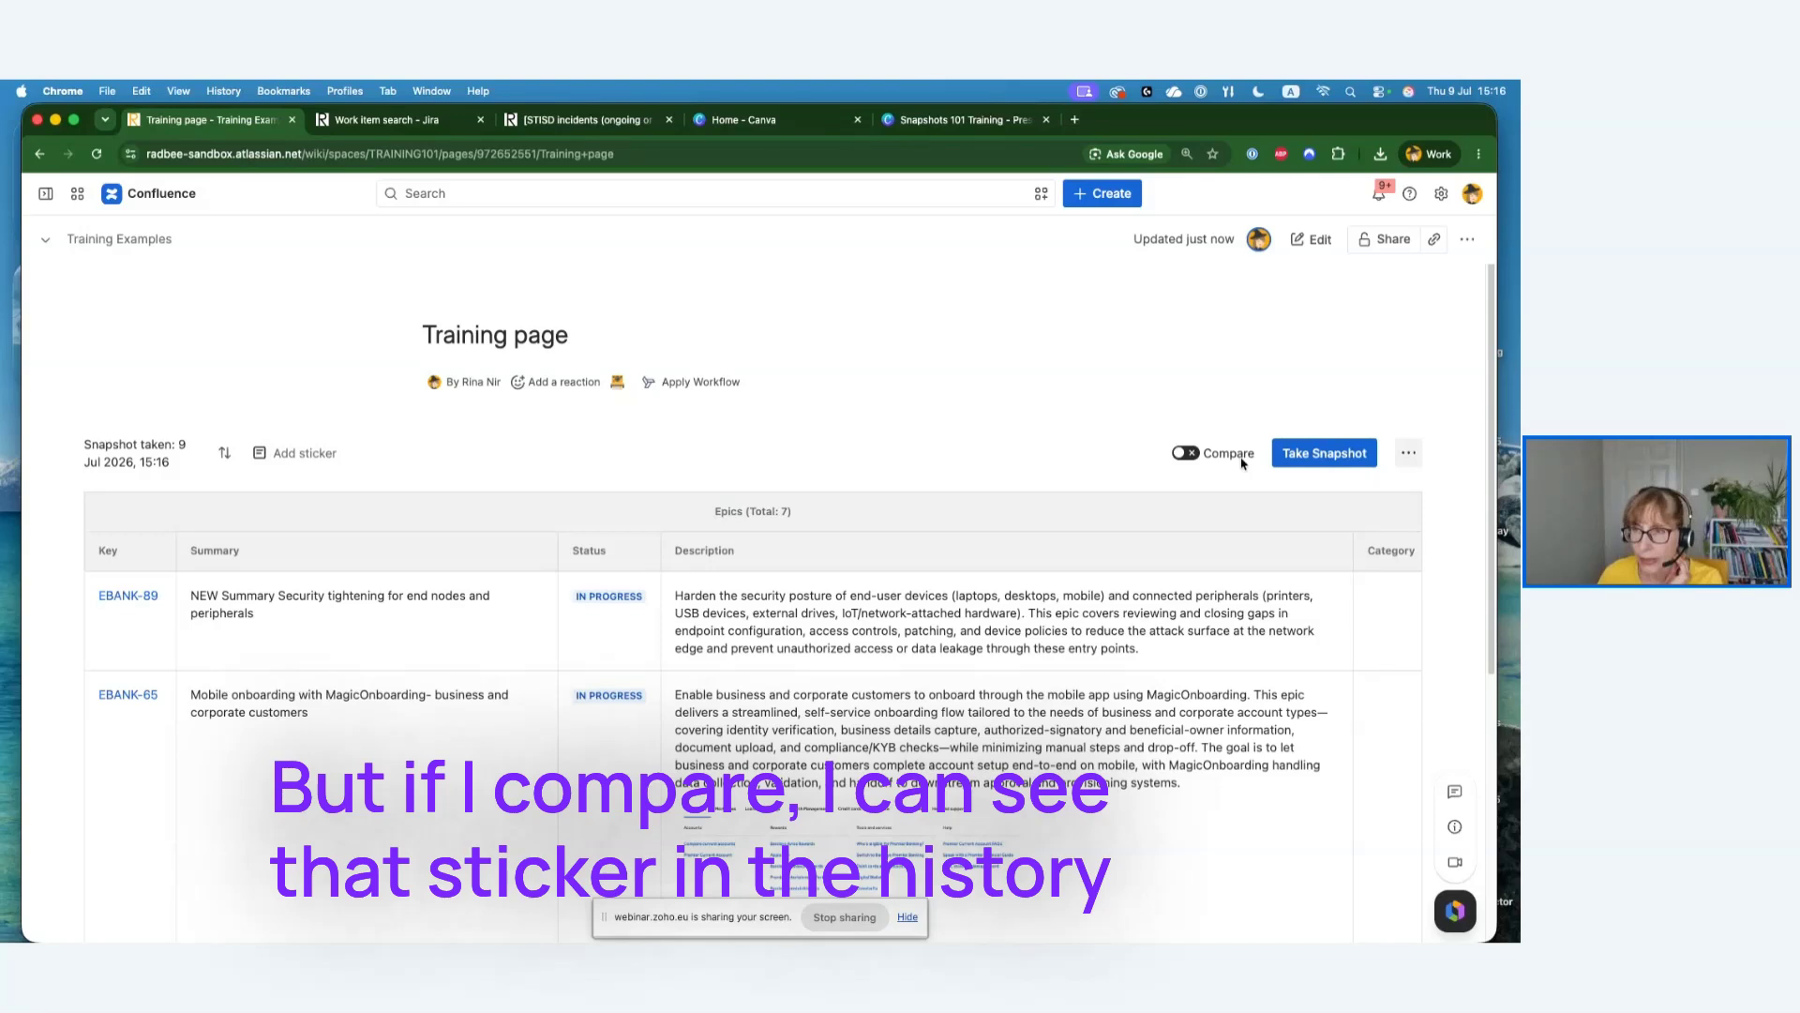
{"action": "left_click", "coordinate": [1193, 455]}
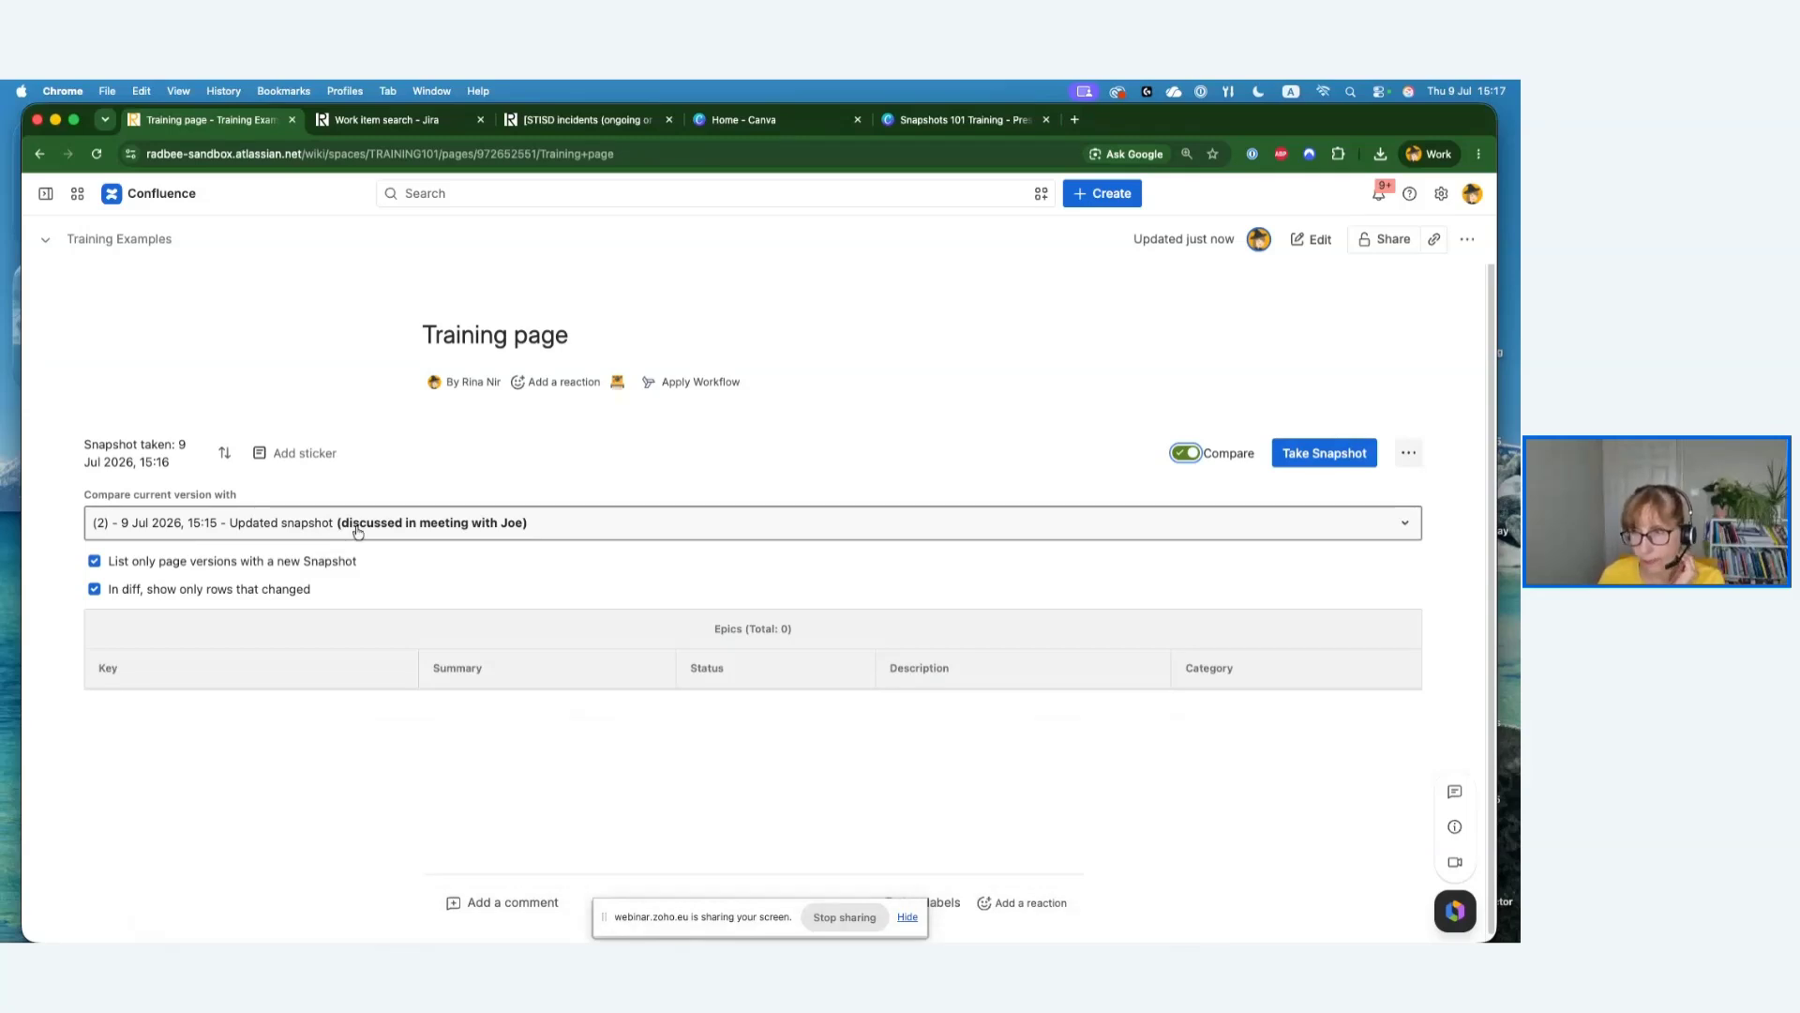
{"action": "left_click", "coordinate": [1184, 454]}
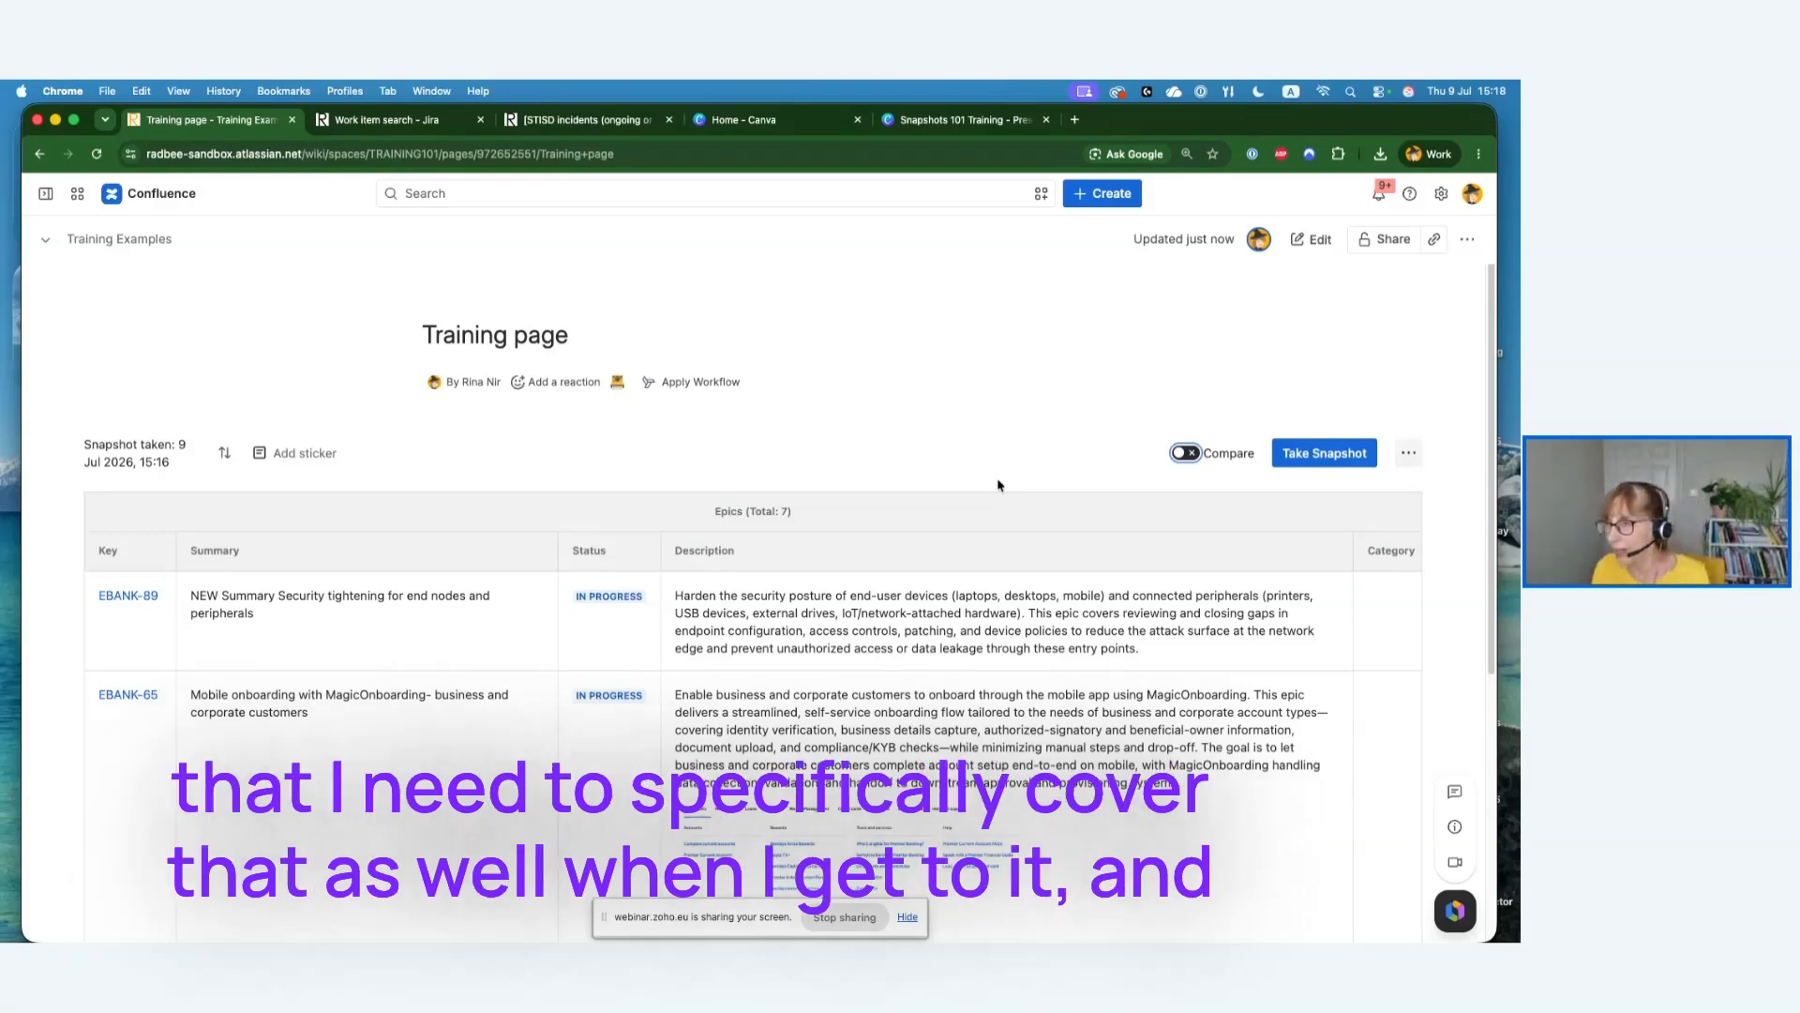
{"action": "mouse_move", "coordinate": [657, 566]}
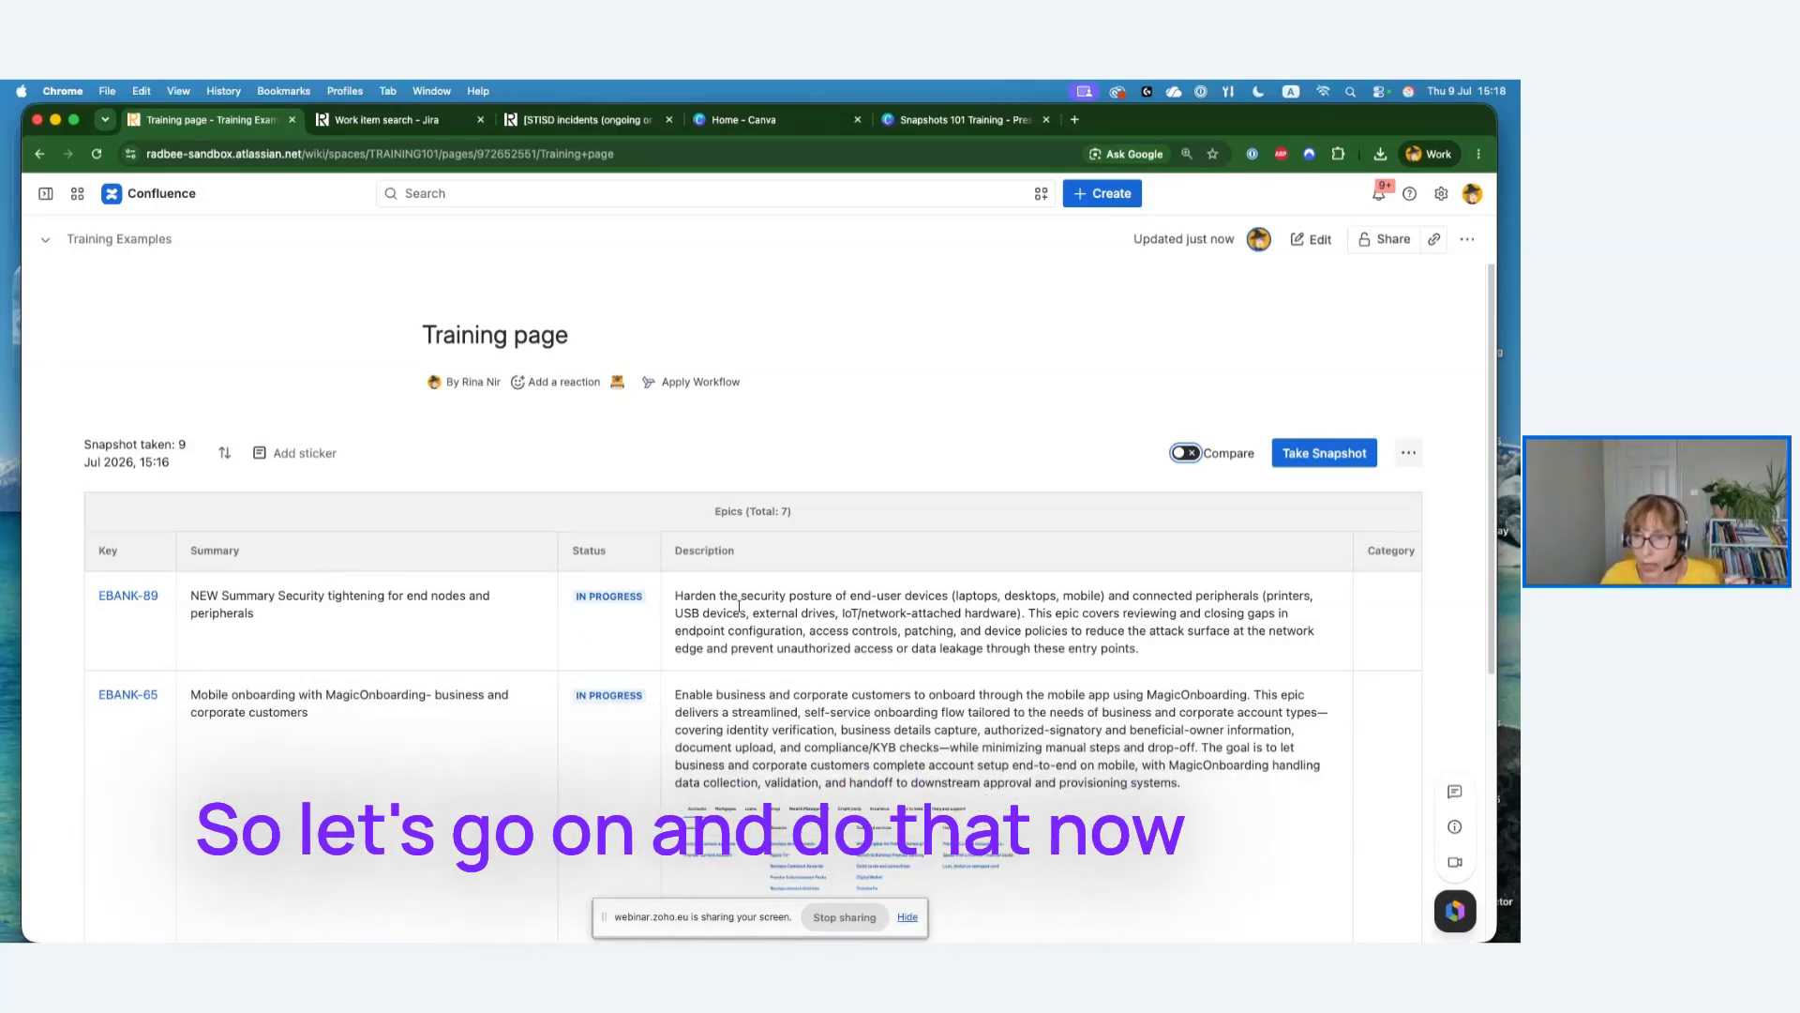
Reopen the Snapshots macro's settings from the page editor and add a second Jira Issues level below the Epics
{"action": "left_click", "coordinate": [1313, 240]}
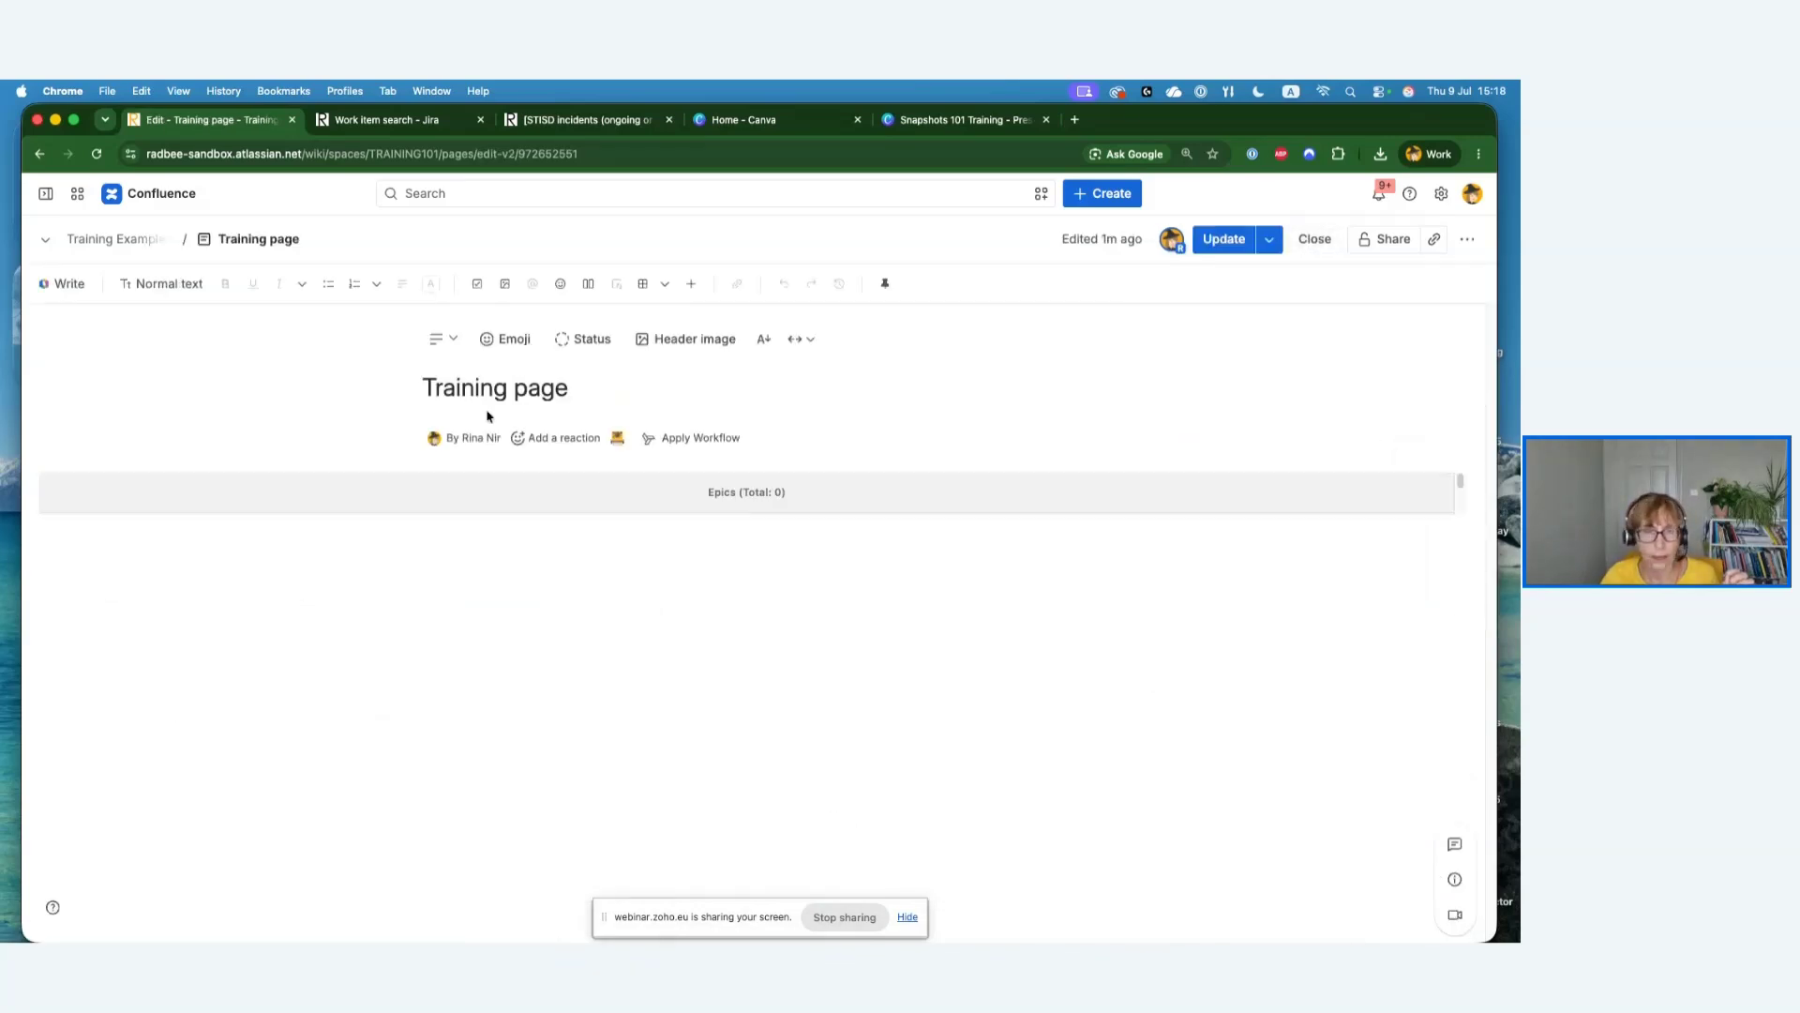
{"action": "left_click", "coordinate": [124, 464]}
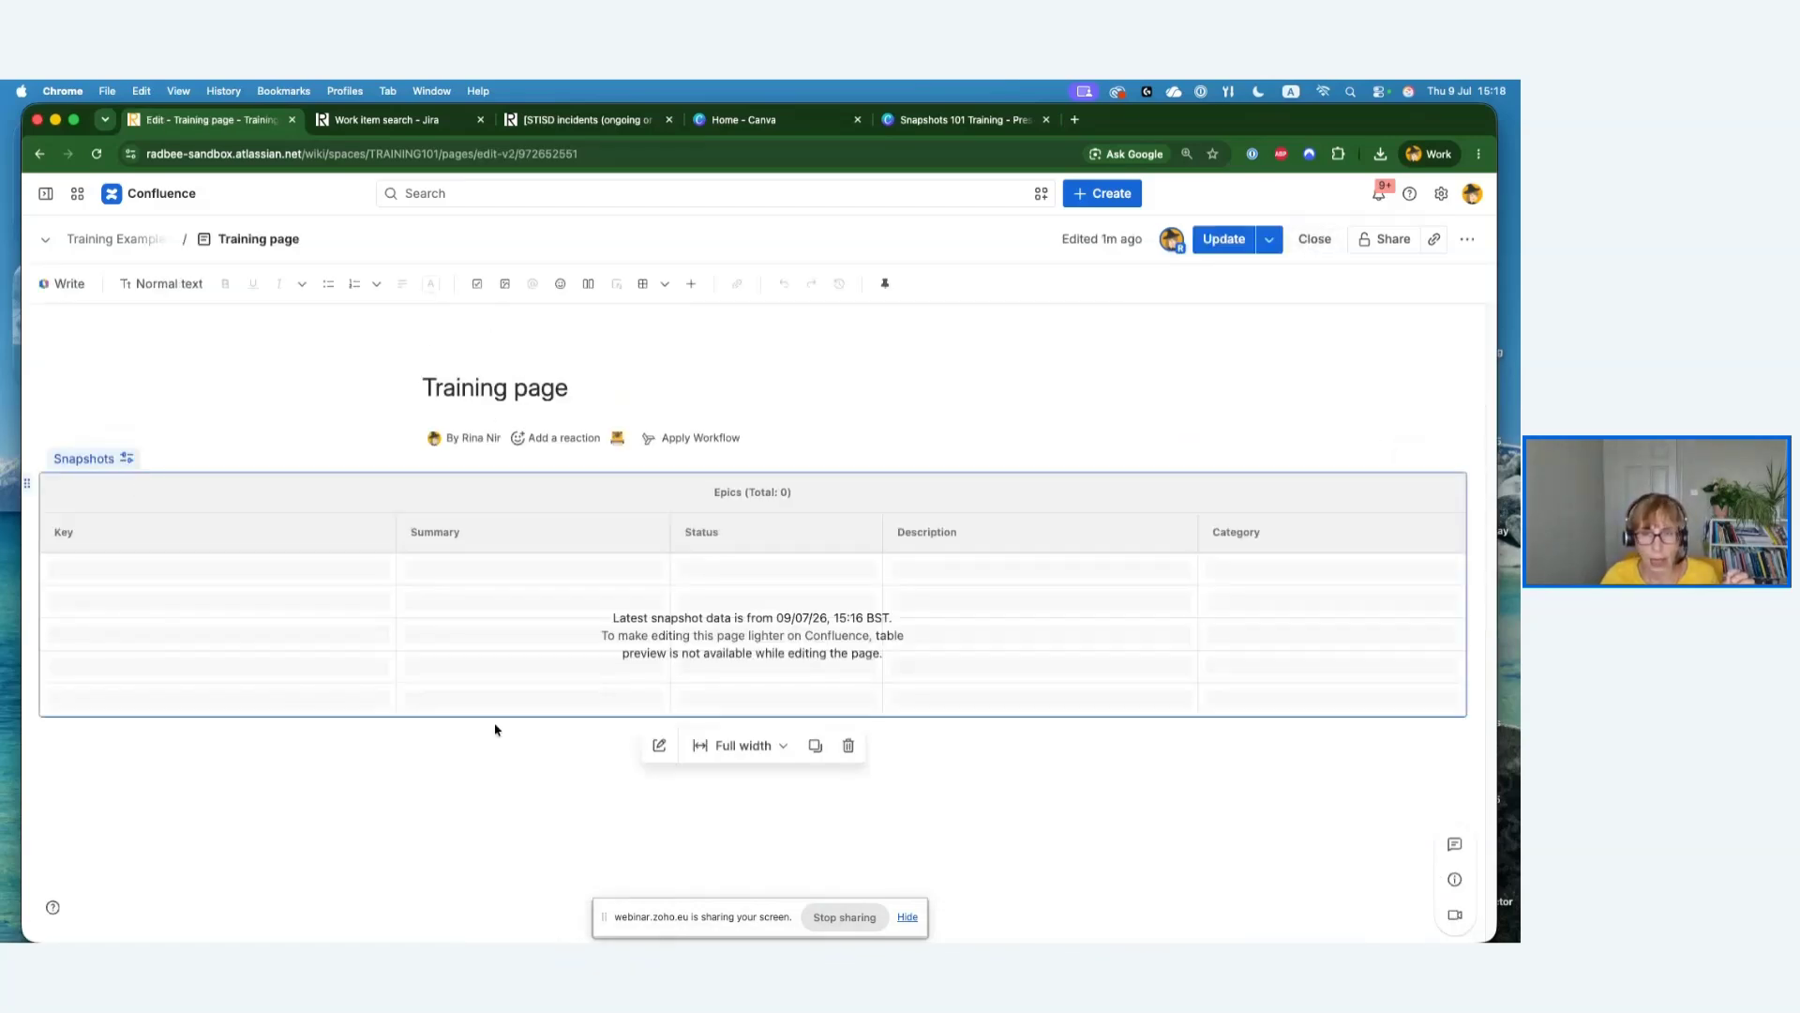
{"action": "left_click", "coordinate": [658, 746]}
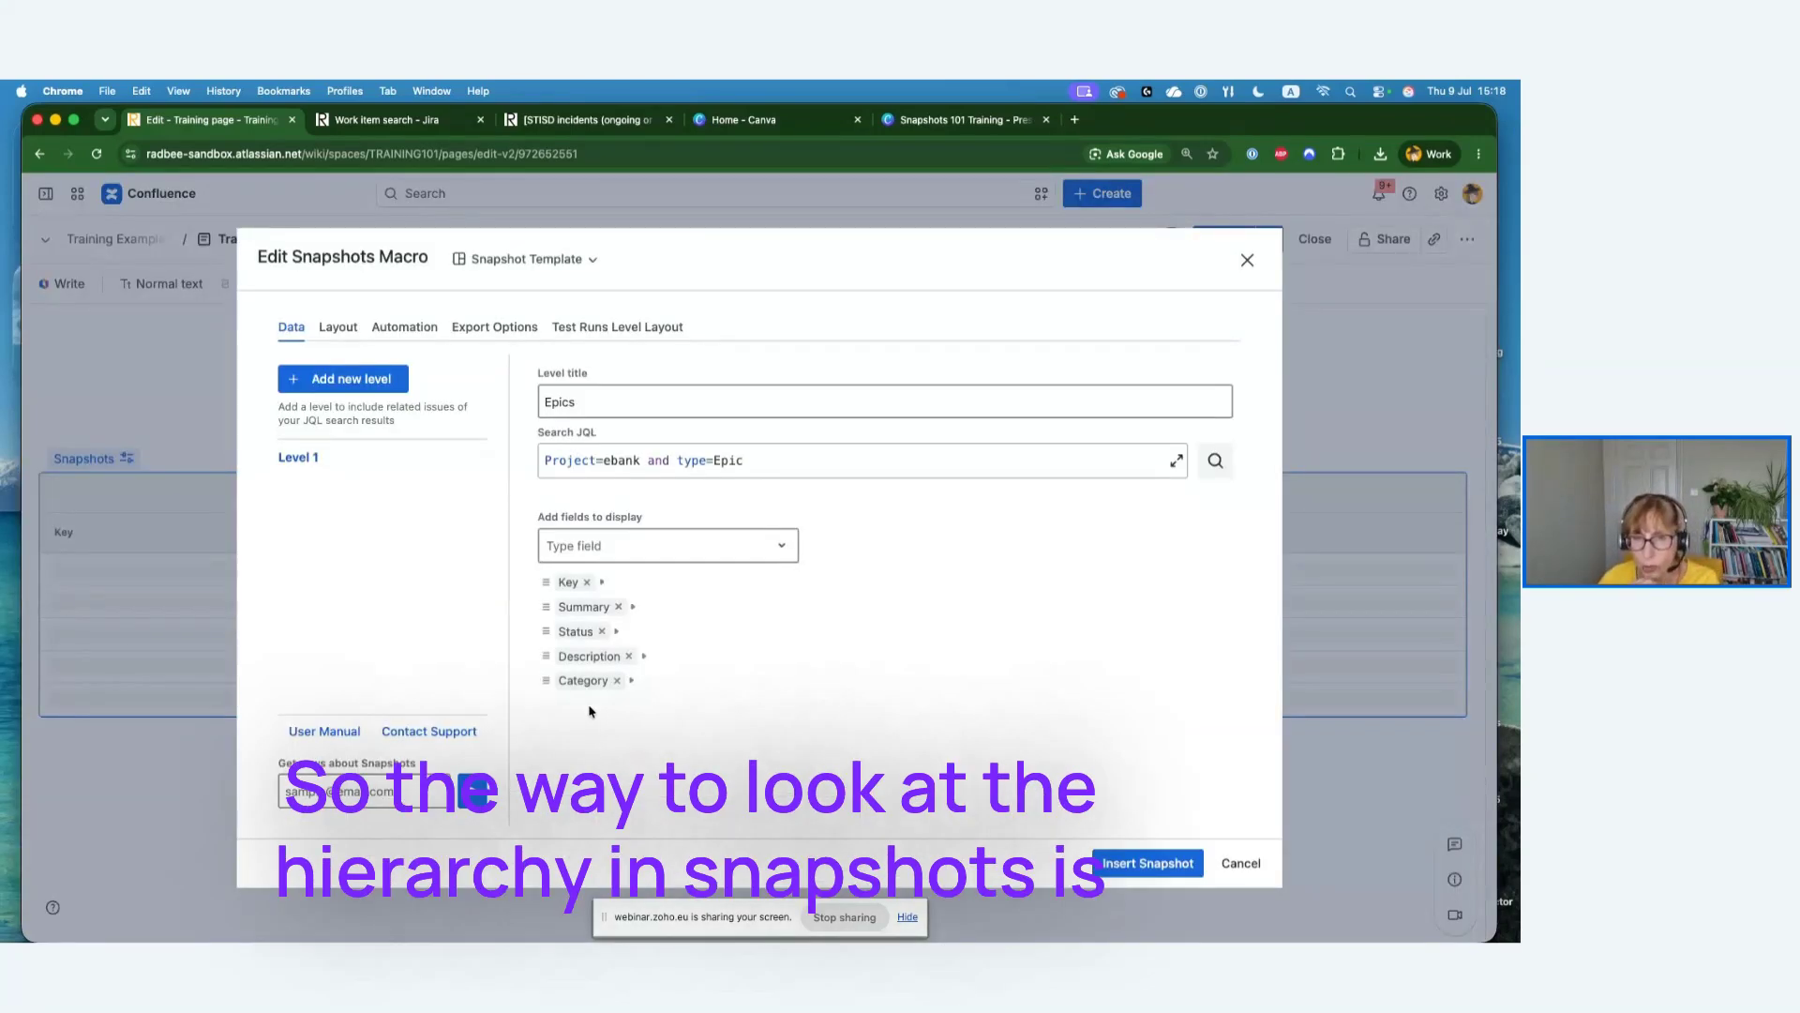
{"action": "mouse_move", "coordinate": [618, 663]}
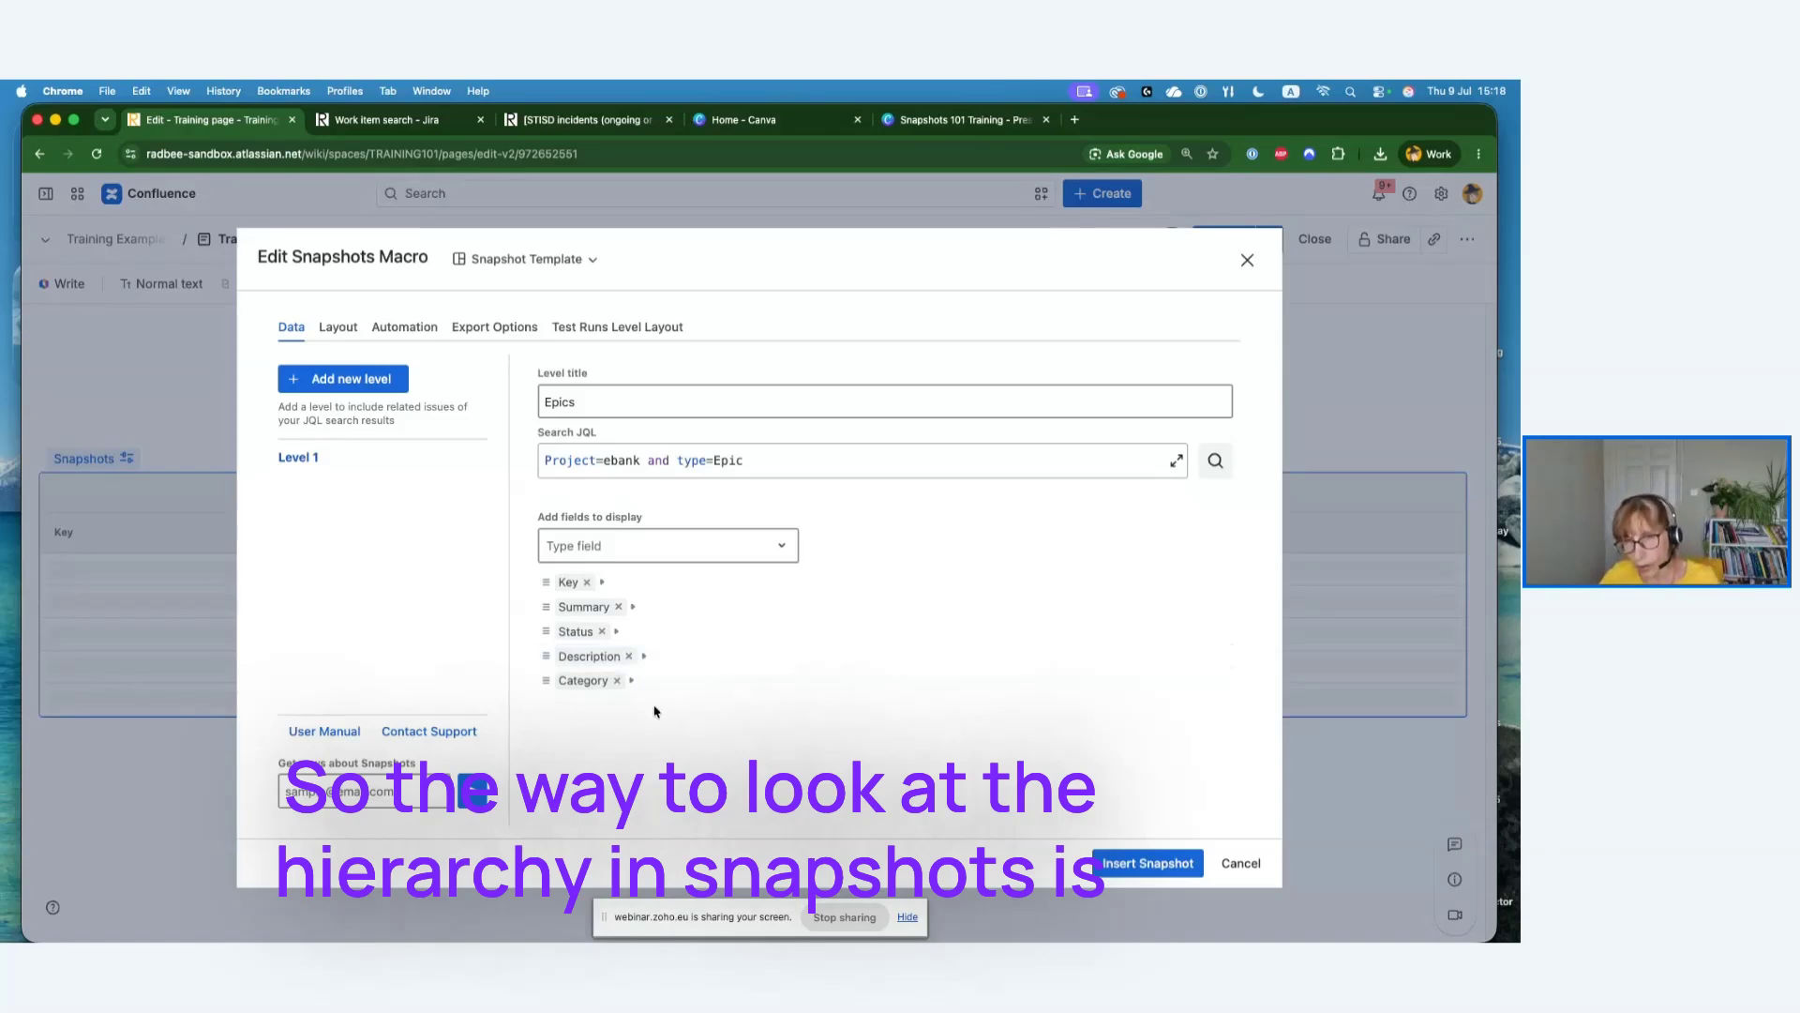
{"action": "left_click", "coordinate": [332, 380]}
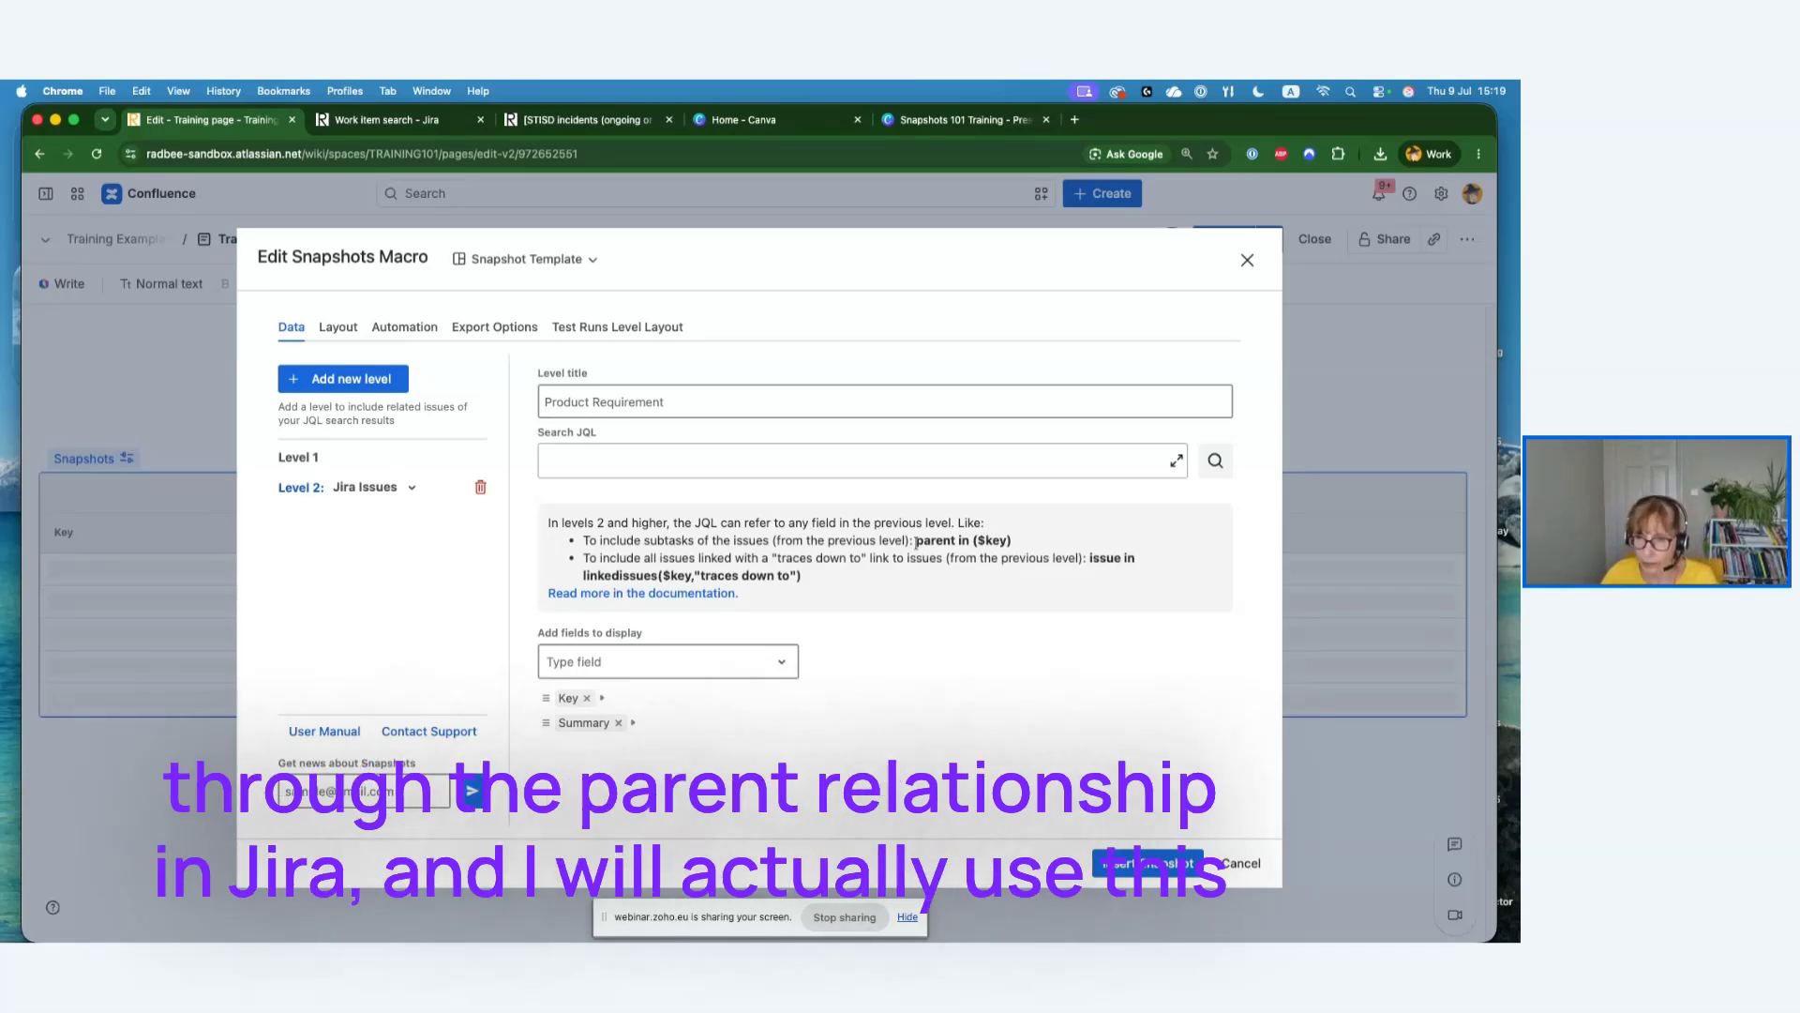
Copy the example clause parent in ($key) from the help text into the second level's JQL search
{"action": "left_click_drag", "start_coordinate": [916, 540], "coordinate": [1025, 544]}
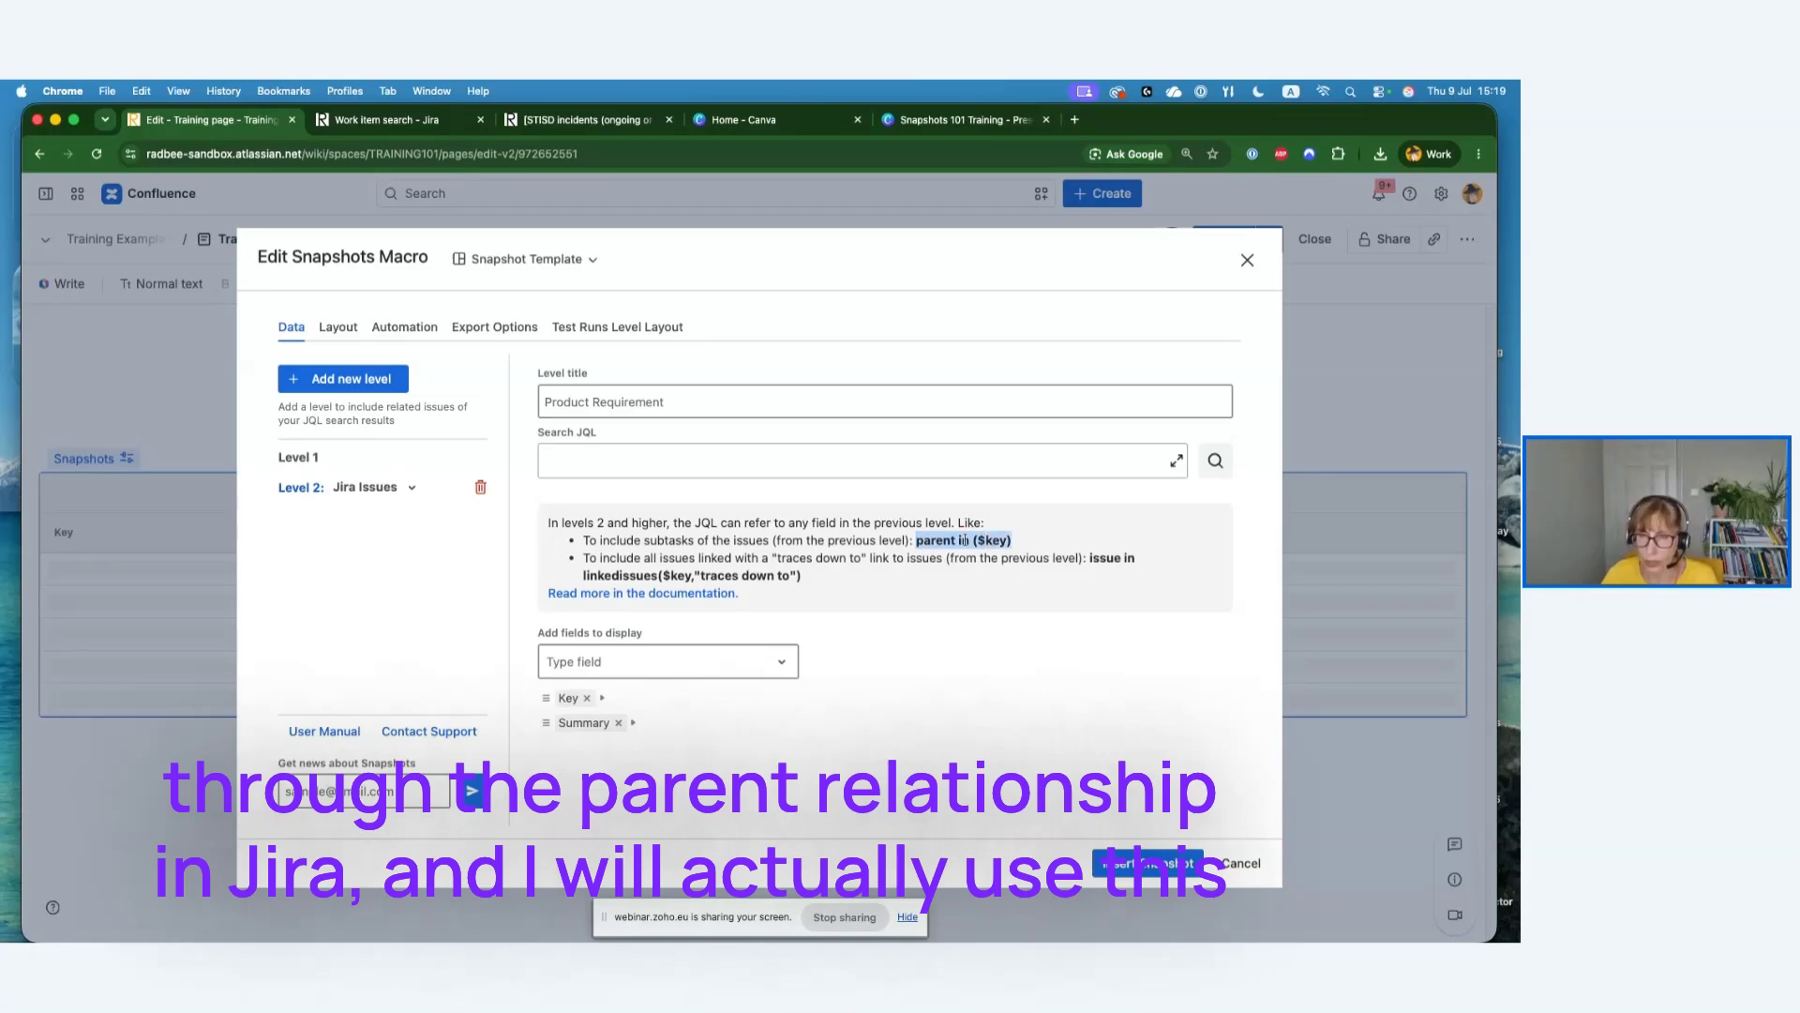
{"action": "right_click", "coordinate": [964, 540]}
{"action": "left_click", "coordinate": [1017, 579]}
{"action": "left_click", "coordinate": [589, 452]}
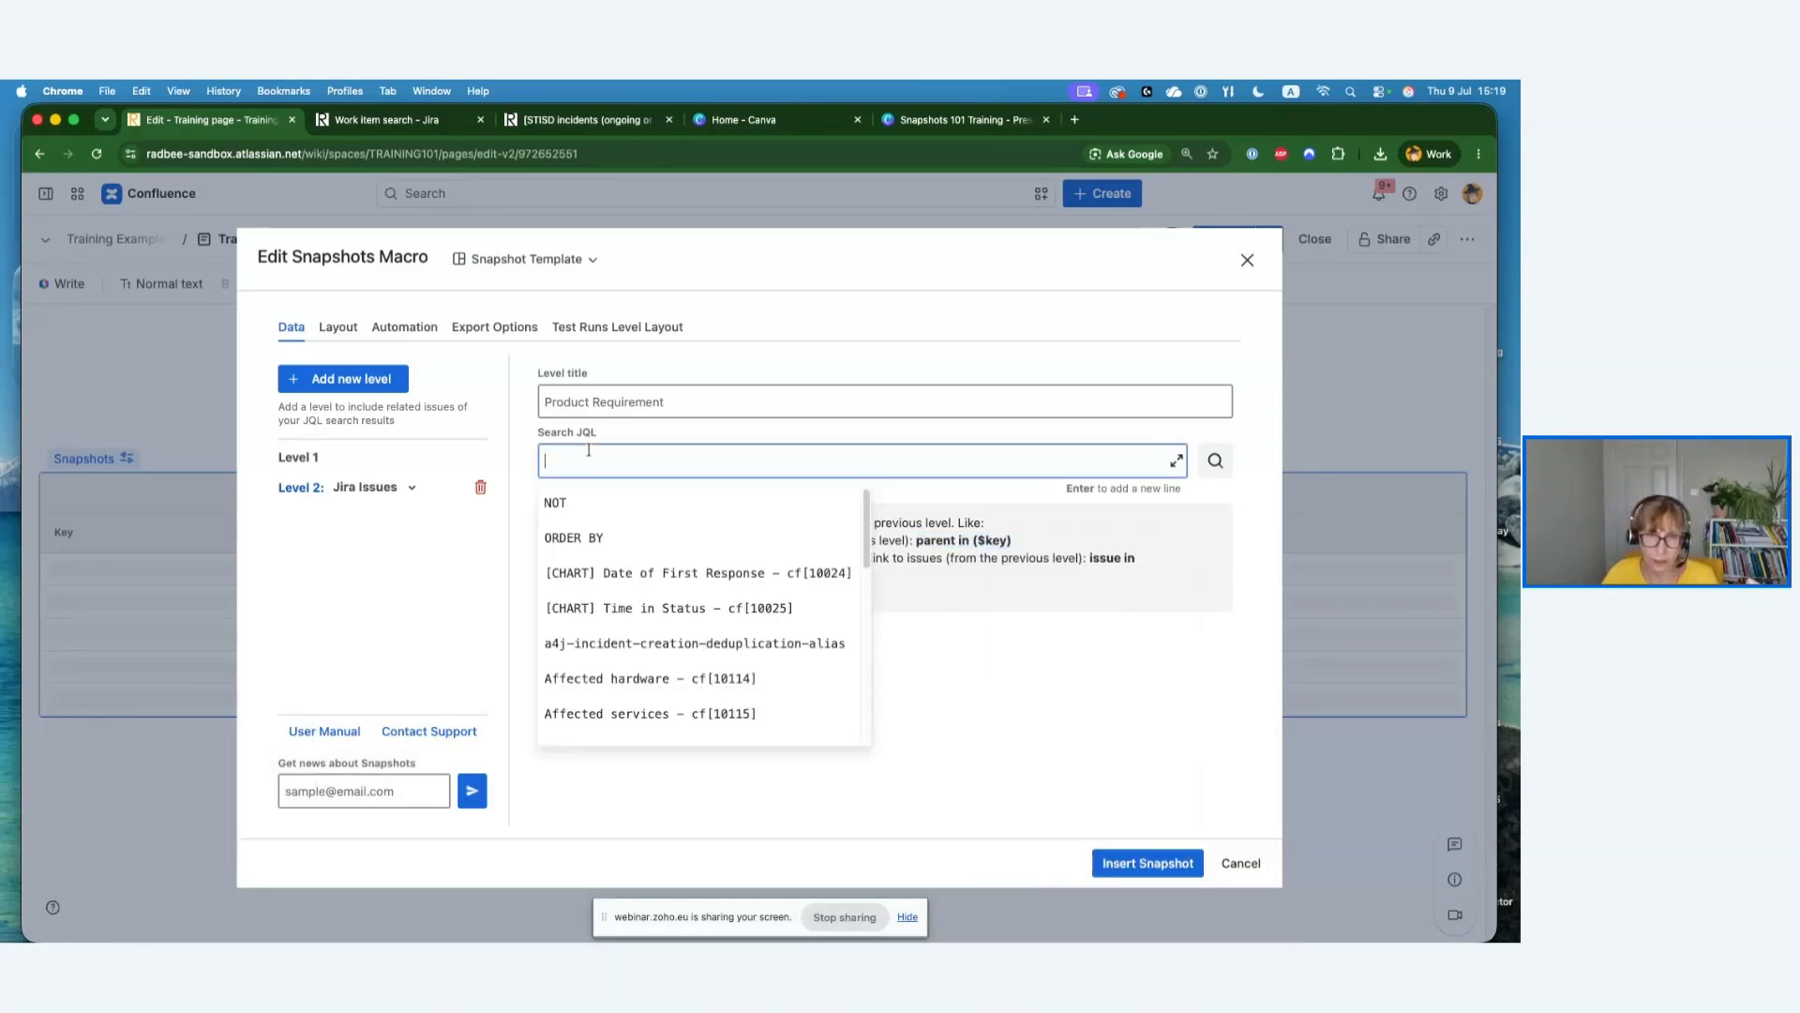
{"action": "right_click", "coordinate": [588, 452]}
{"action": "left_click", "coordinate": [623, 578]}
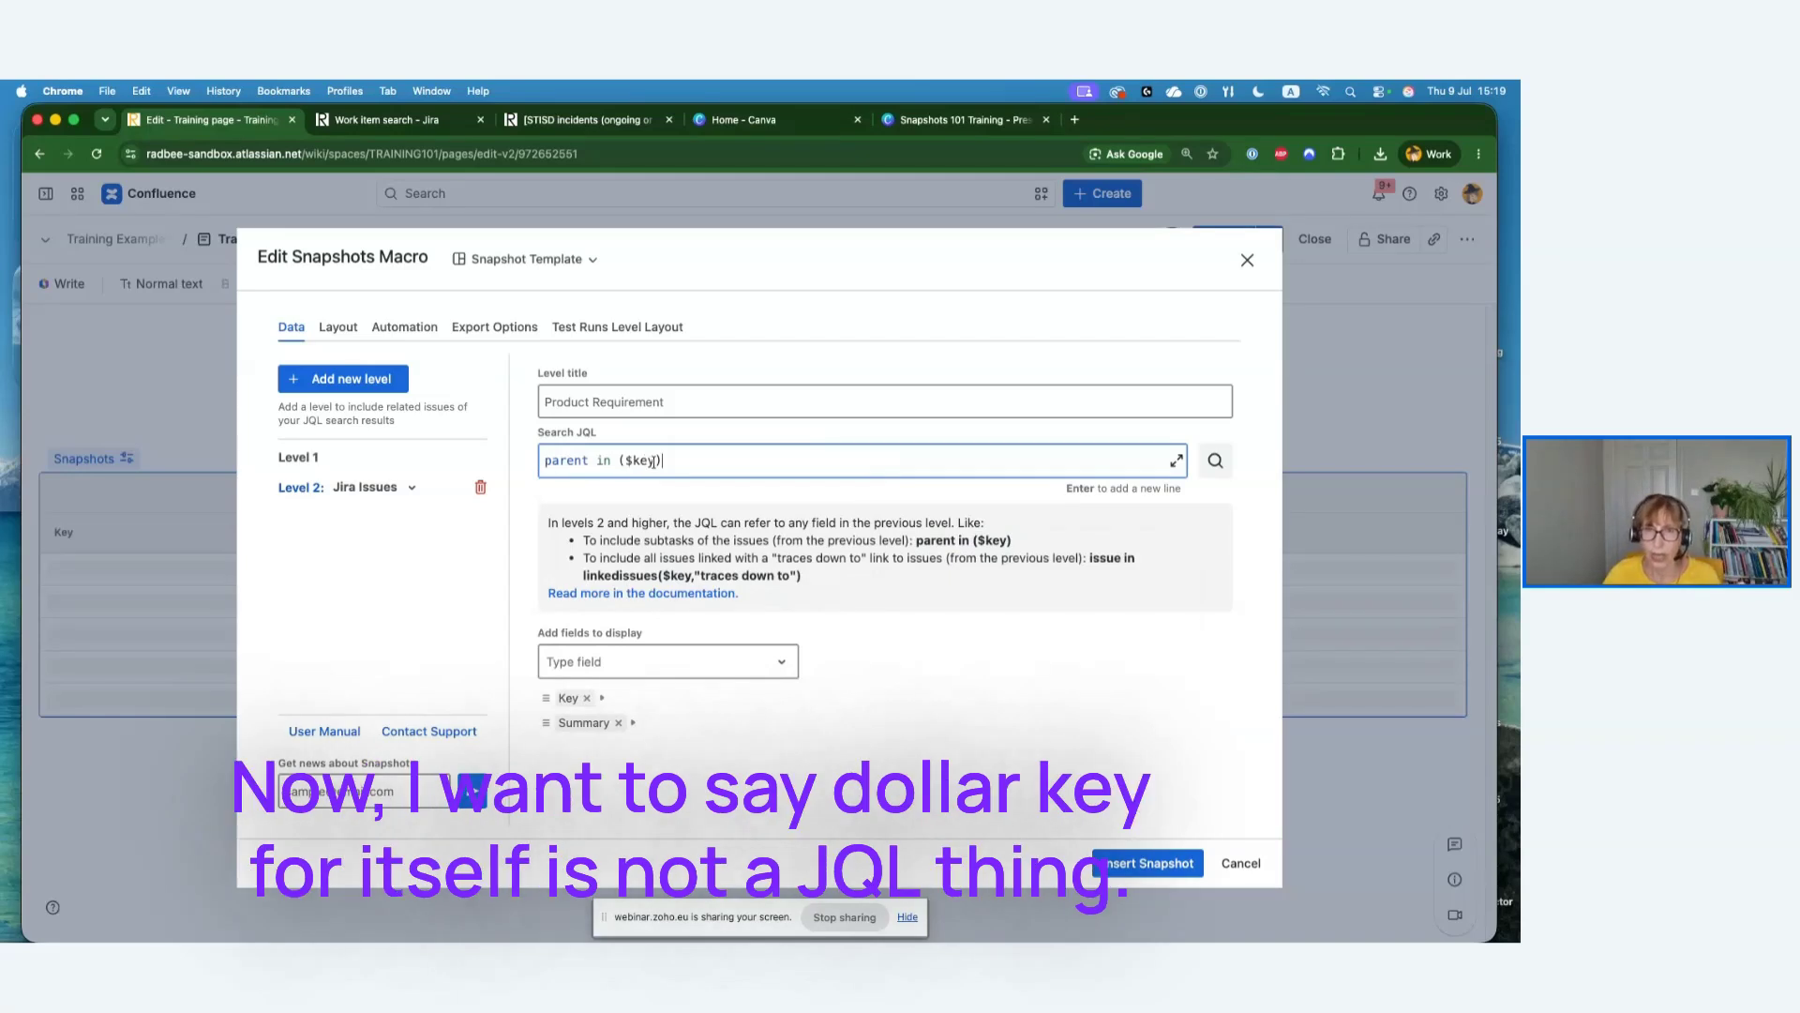
{"action": "left_click_drag", "start_coordinate": [625, 460], "coordinate": [653, 460]}
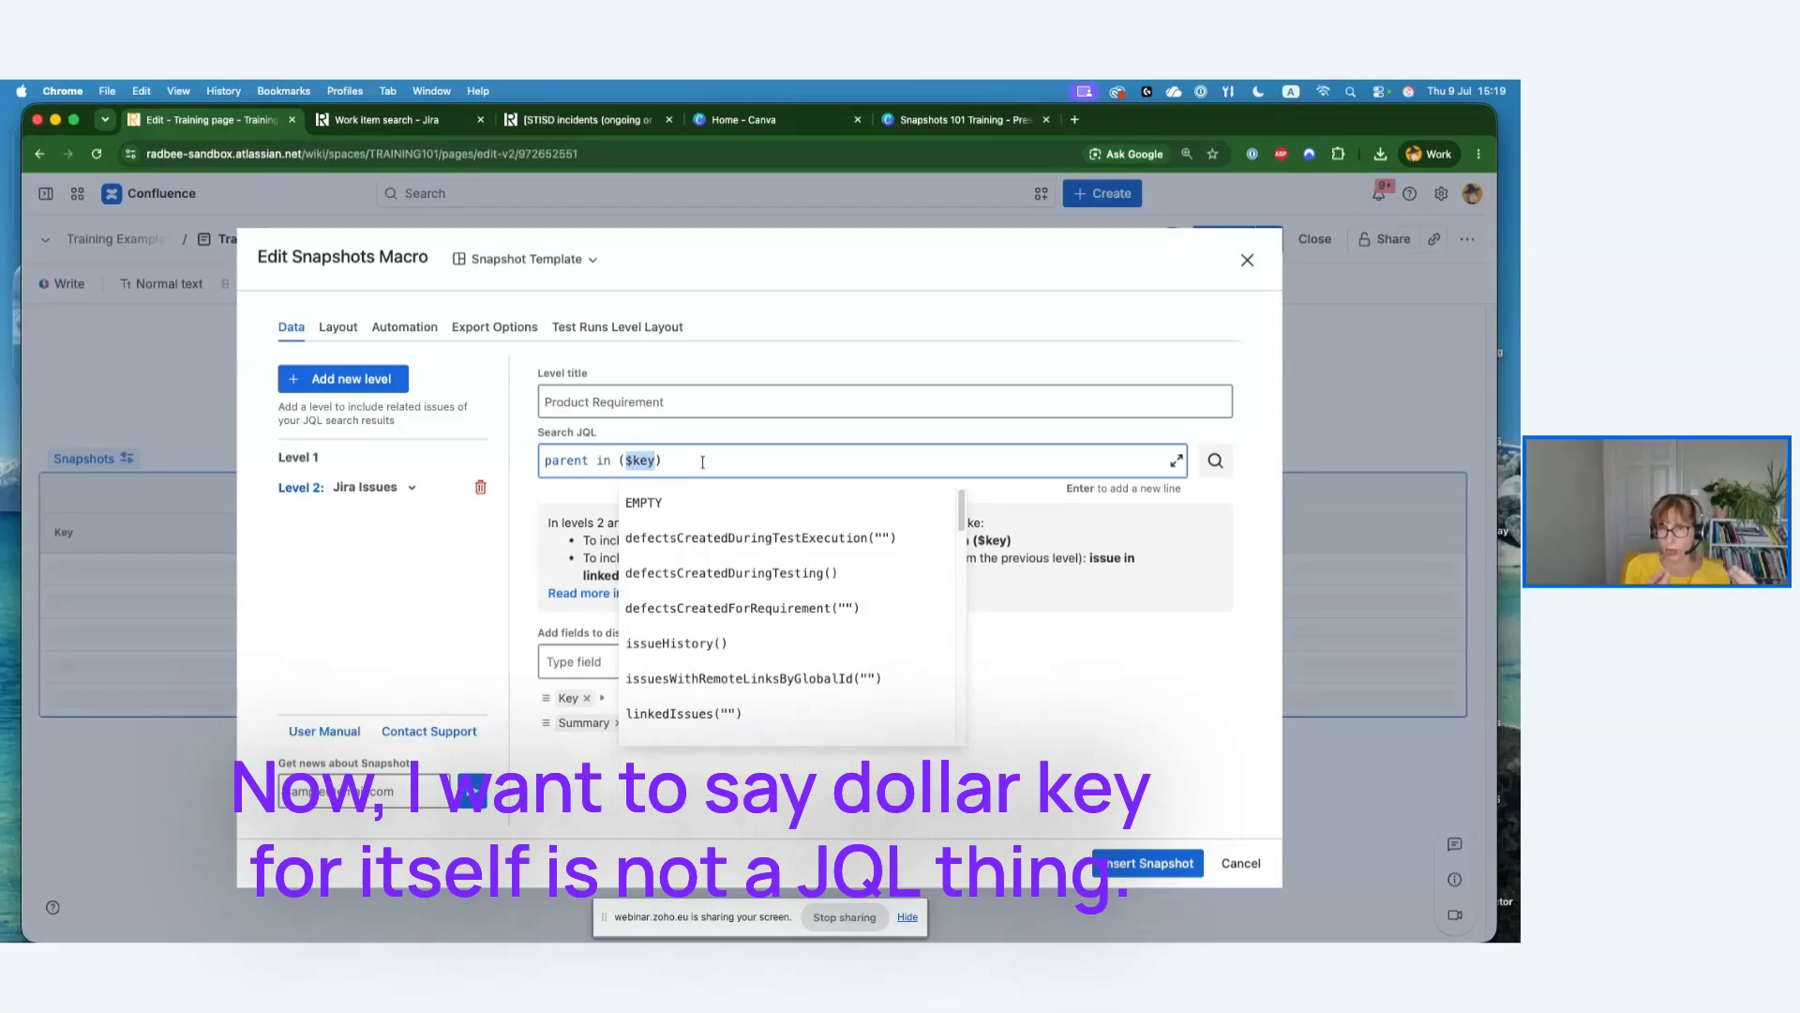
Try to run the clause parent in ($key) as a JQL search in Jira's work item search, and inspect the response
{"action": "triple_click", "coordinate": [600, 461]}
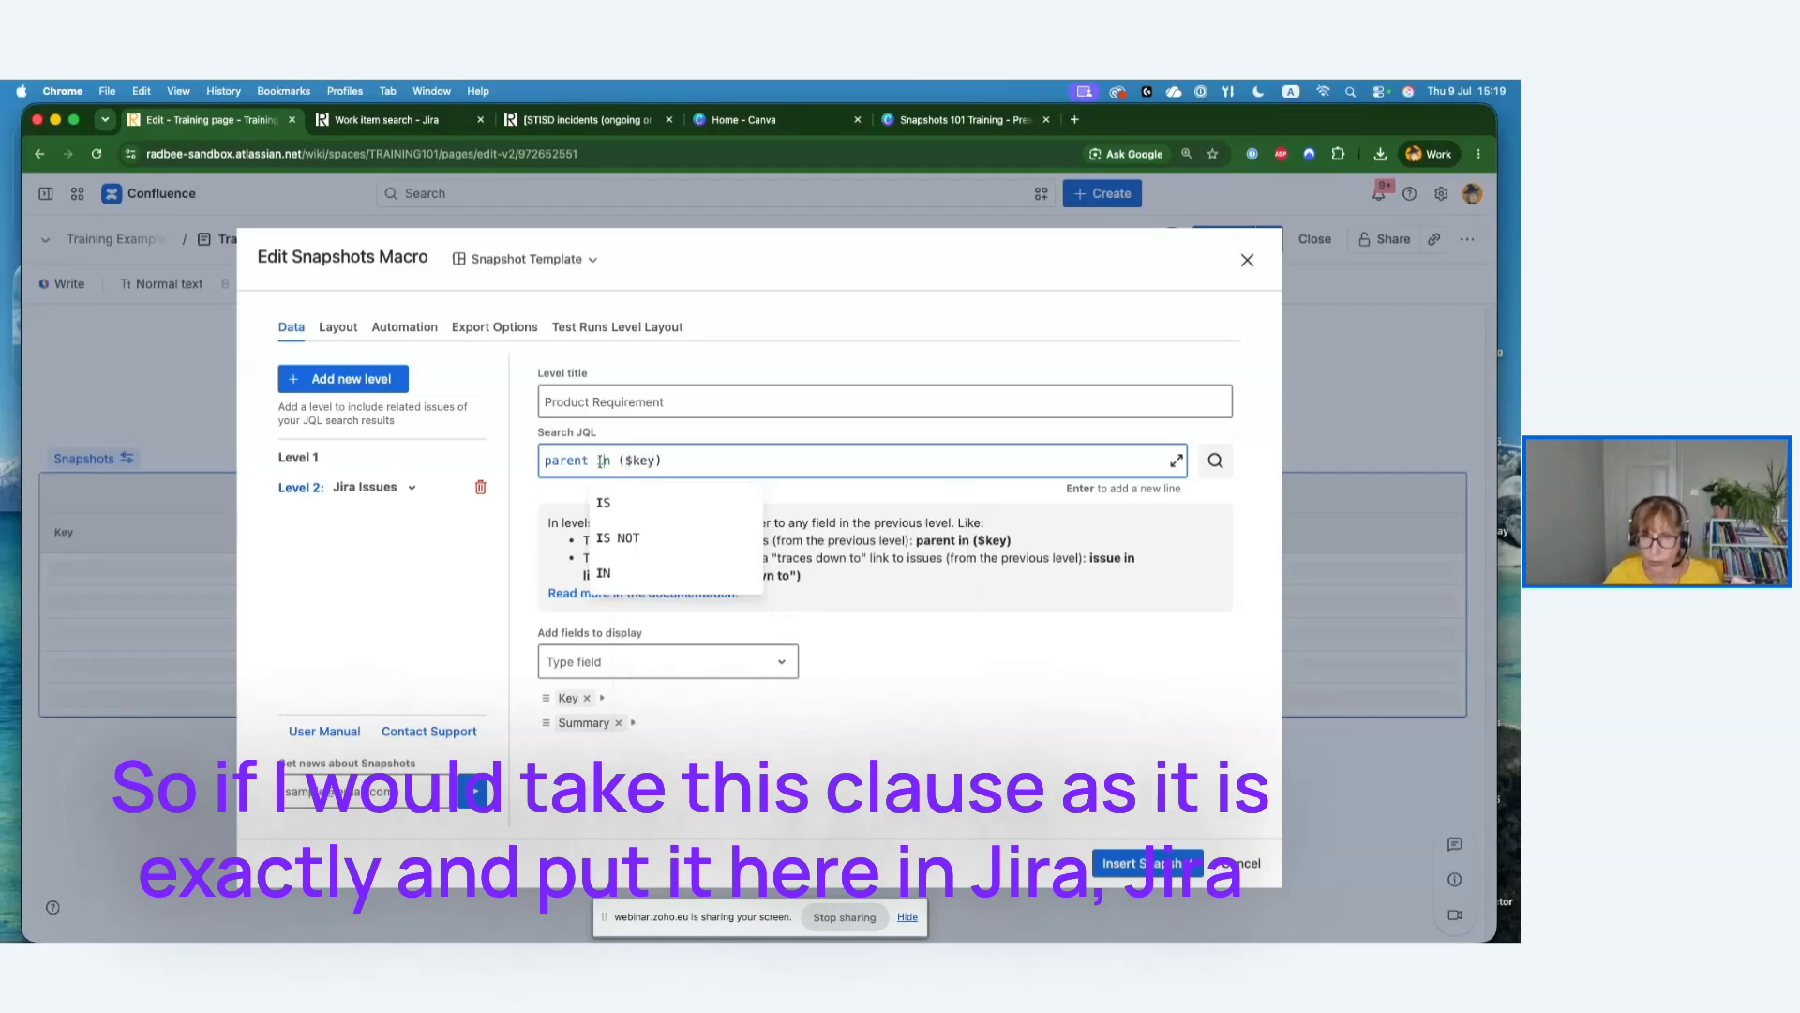
{"action": "right_click", "coordinate": [600, 461]}
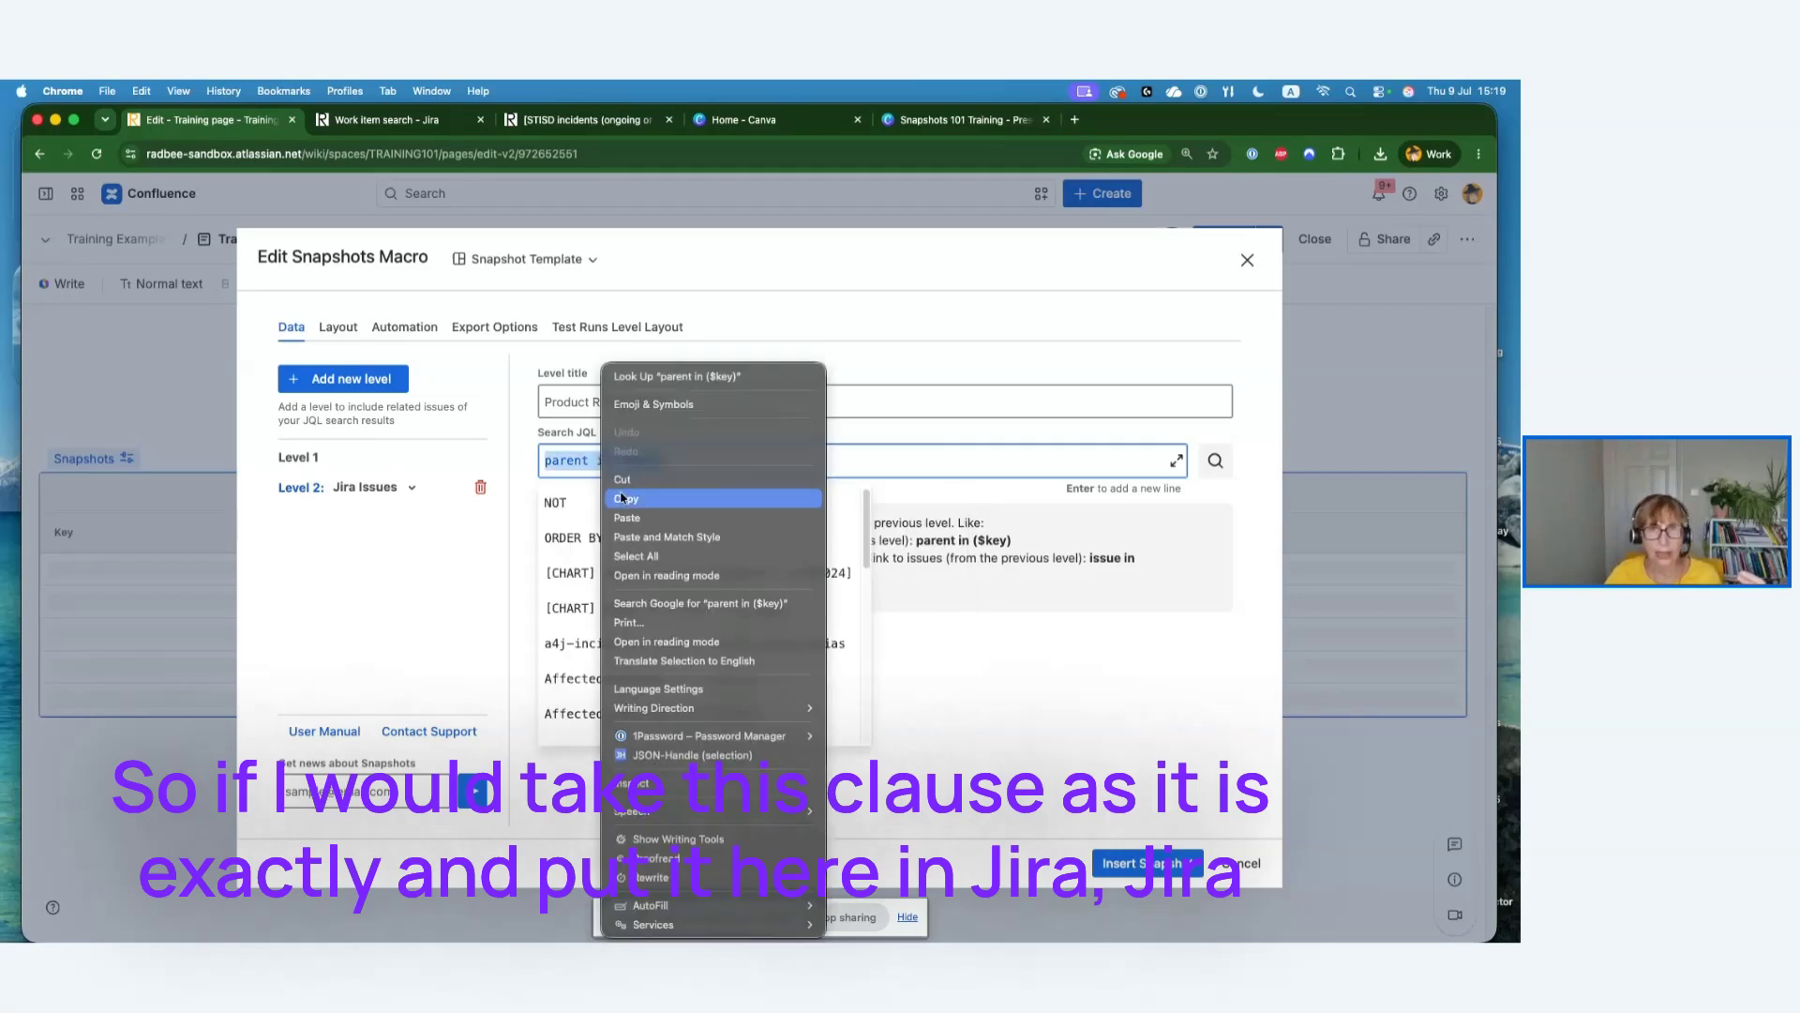
{"action": "left_click", "coordinate": [622, 498]}
{"action": "left_click", "coordinate": [398, 121]}
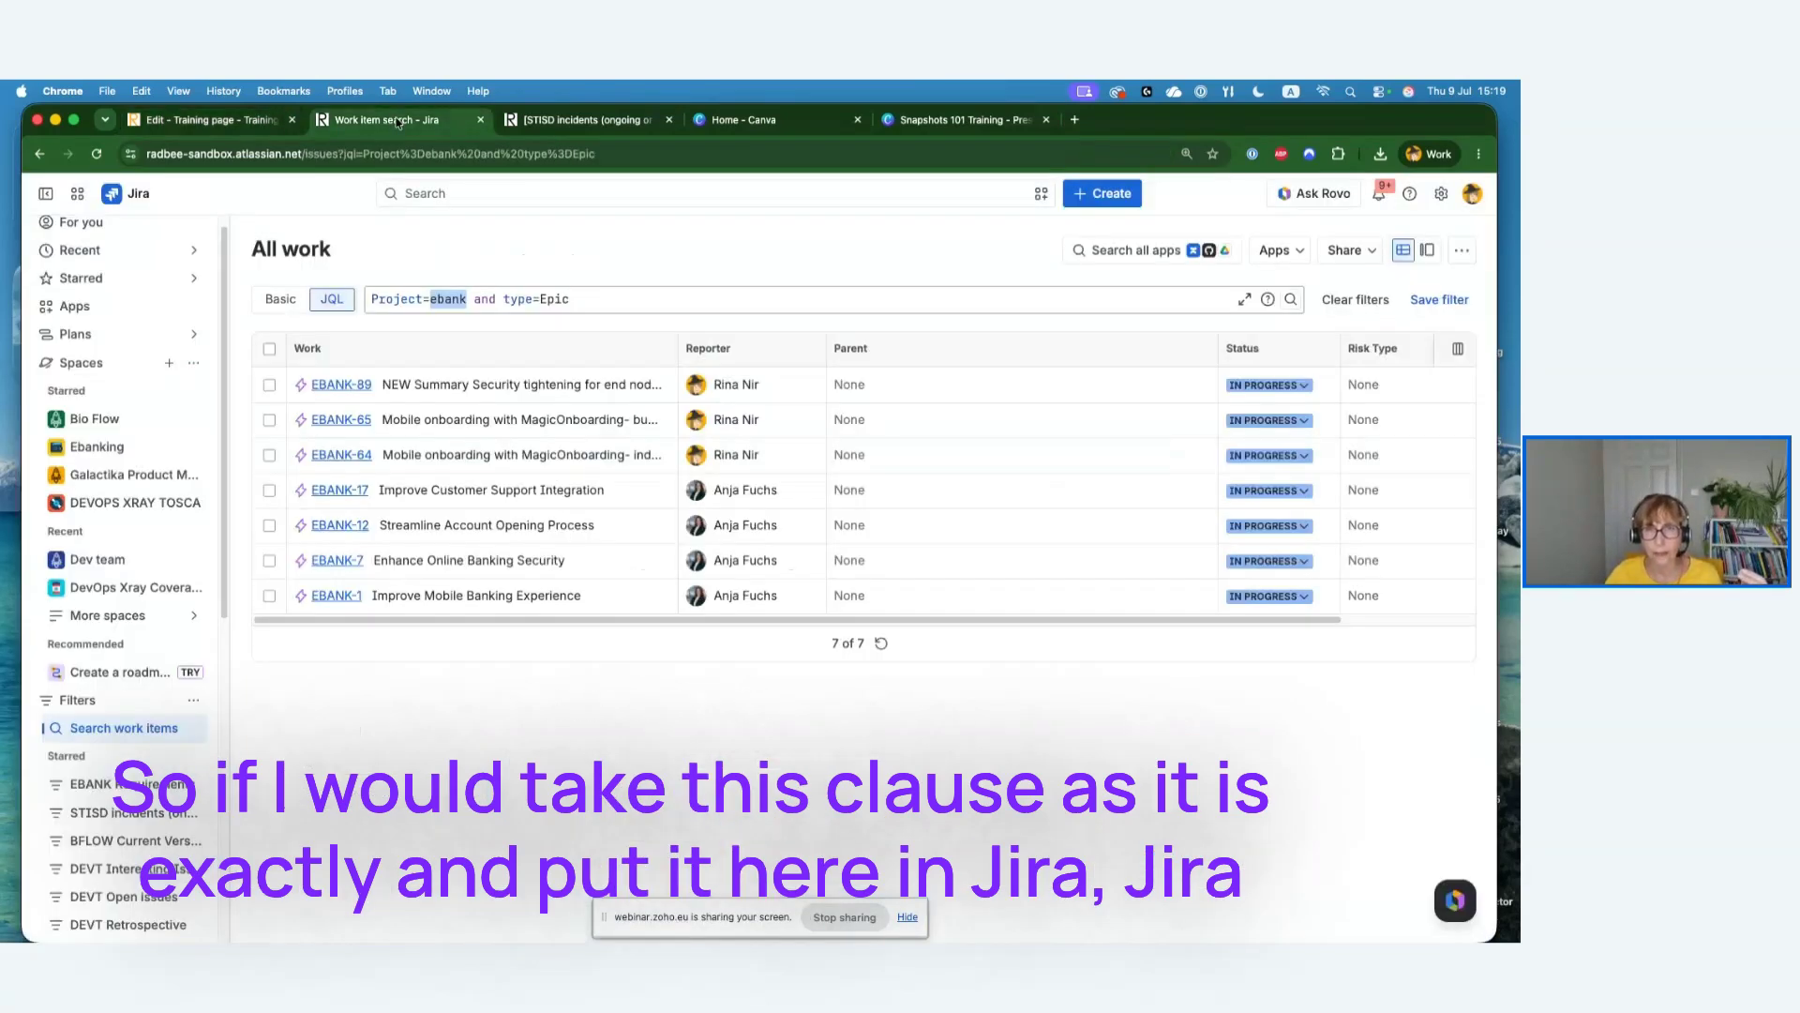
{"action": "triple_click", "coordinate": [472, 296]}
{"action": "right_click", "coordinate": [472, 297]}
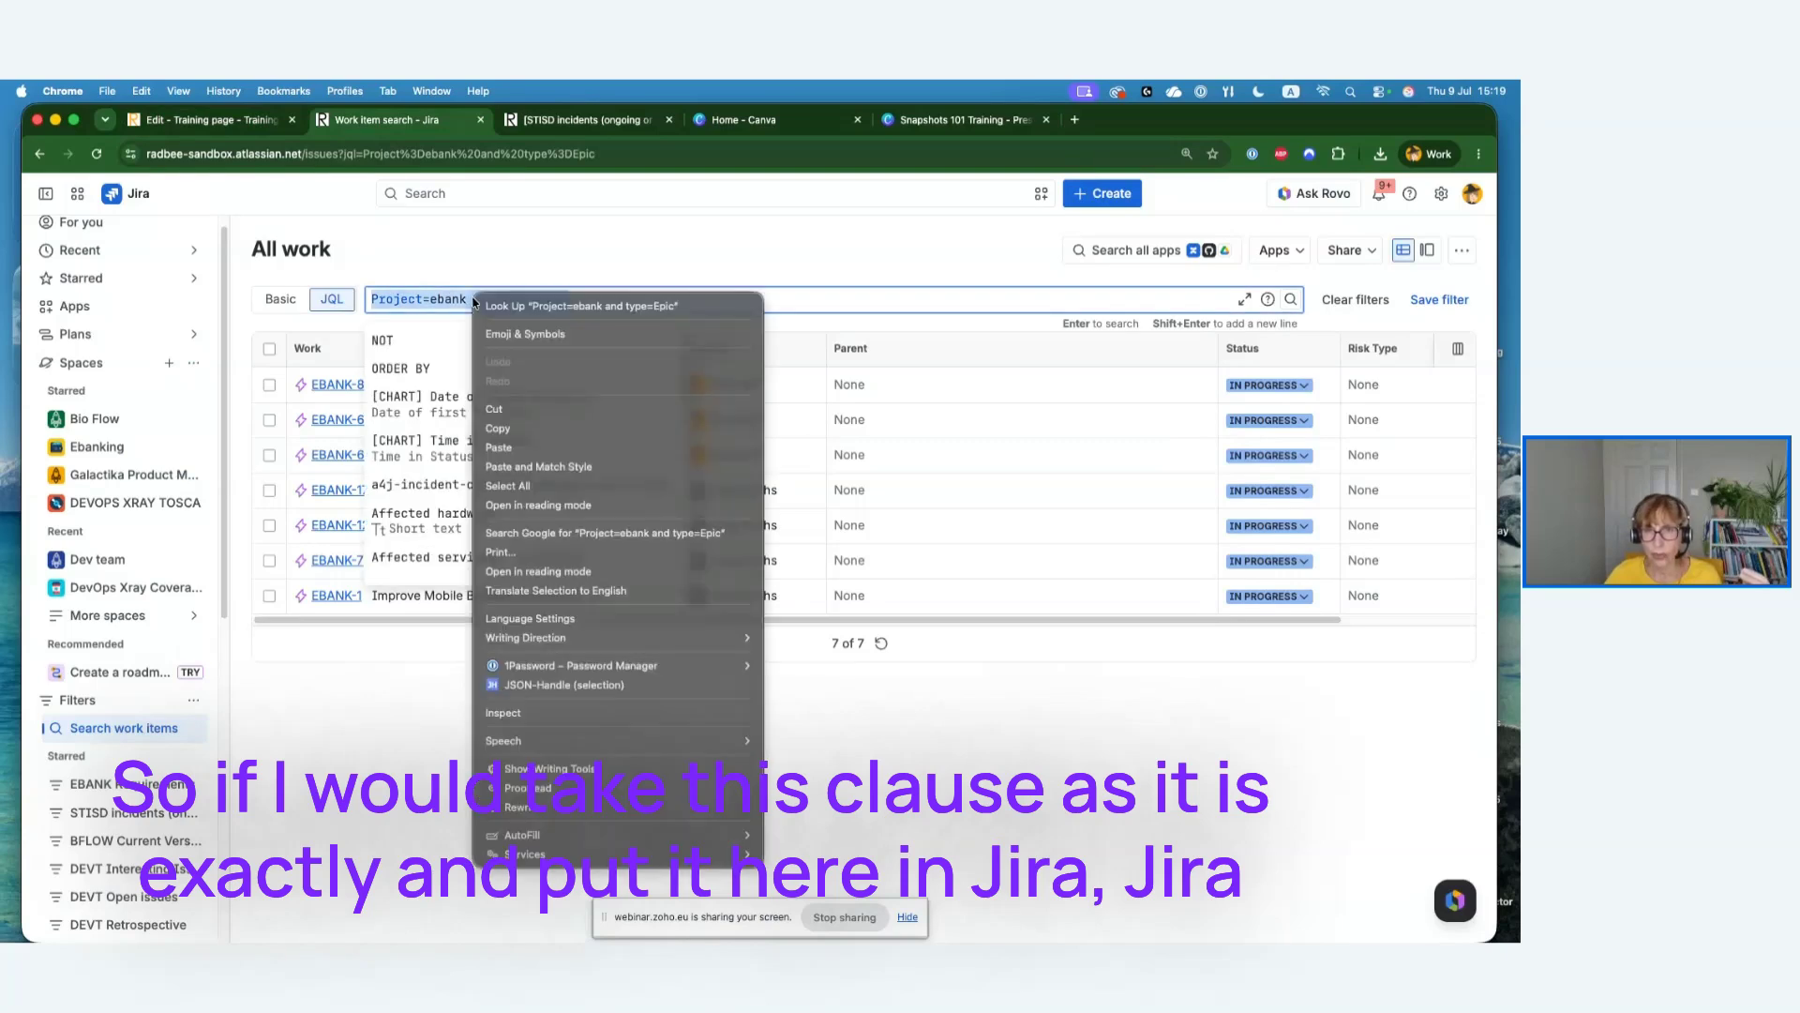
{"action": "left_click", "coordinate": [521, 446]}
{"action": "key", "text": "super+v"}
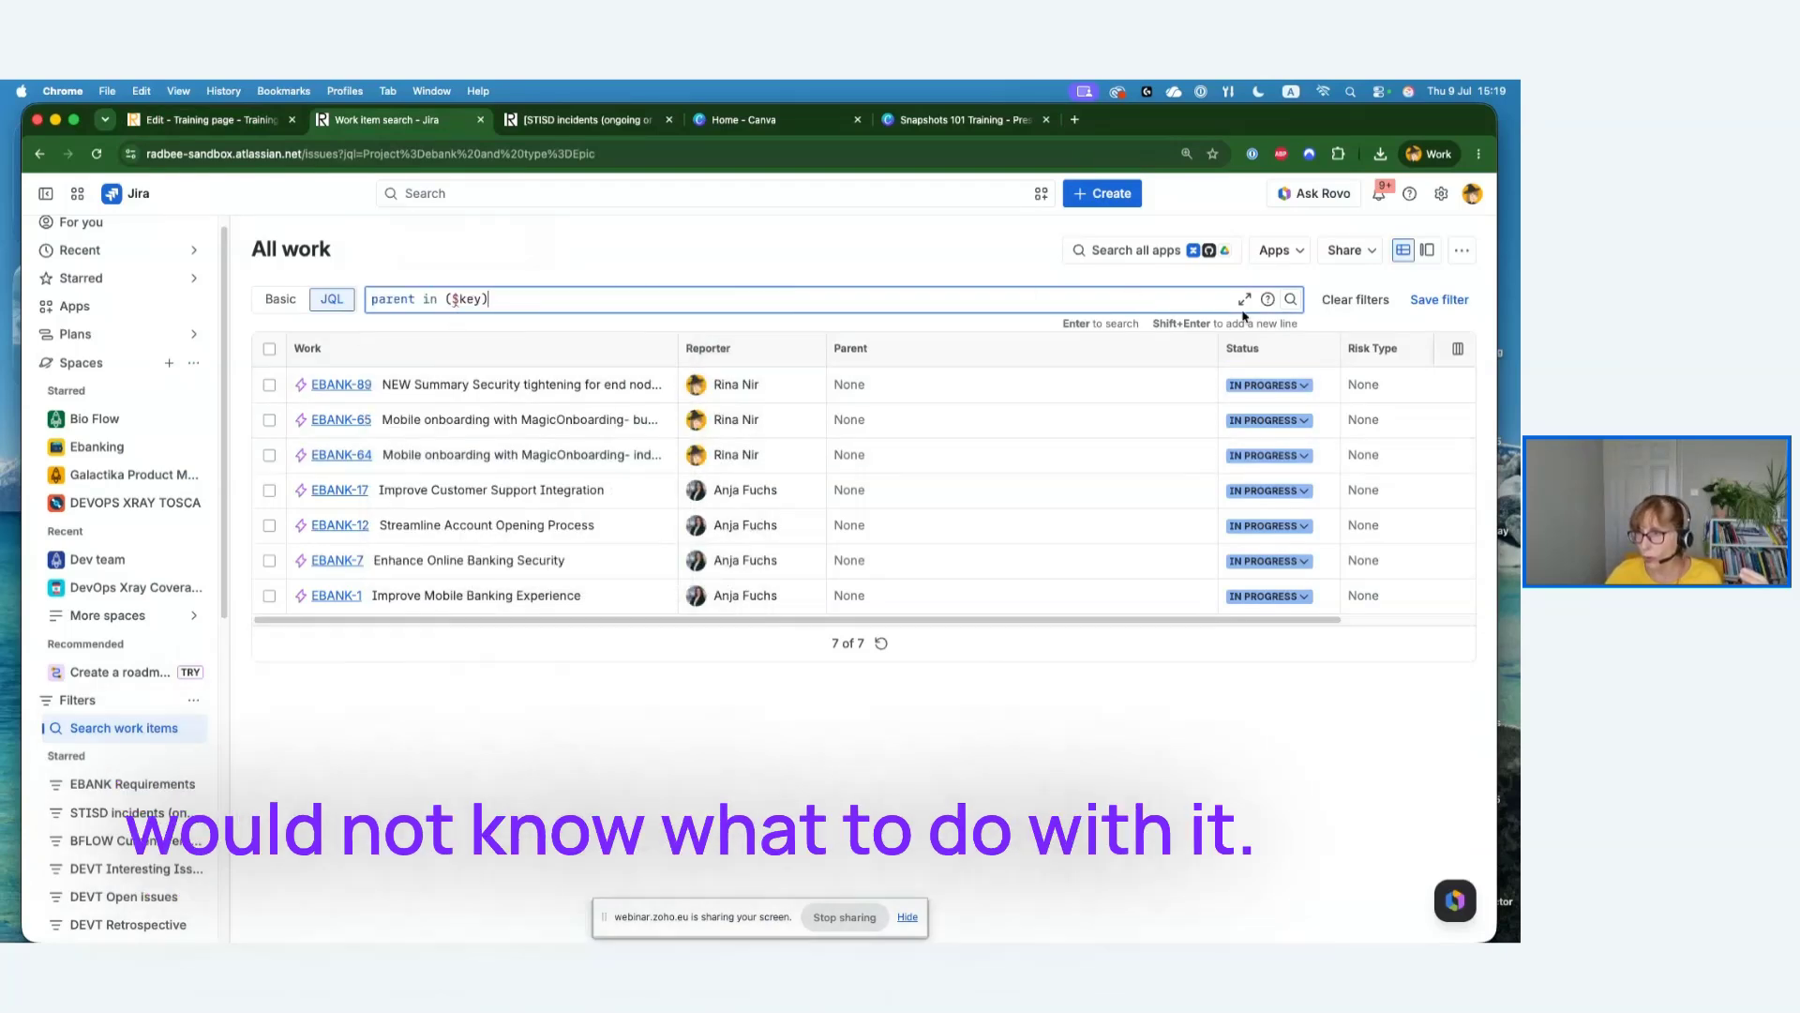
{"action": "left_click", "coordinate": [1291, 298]}
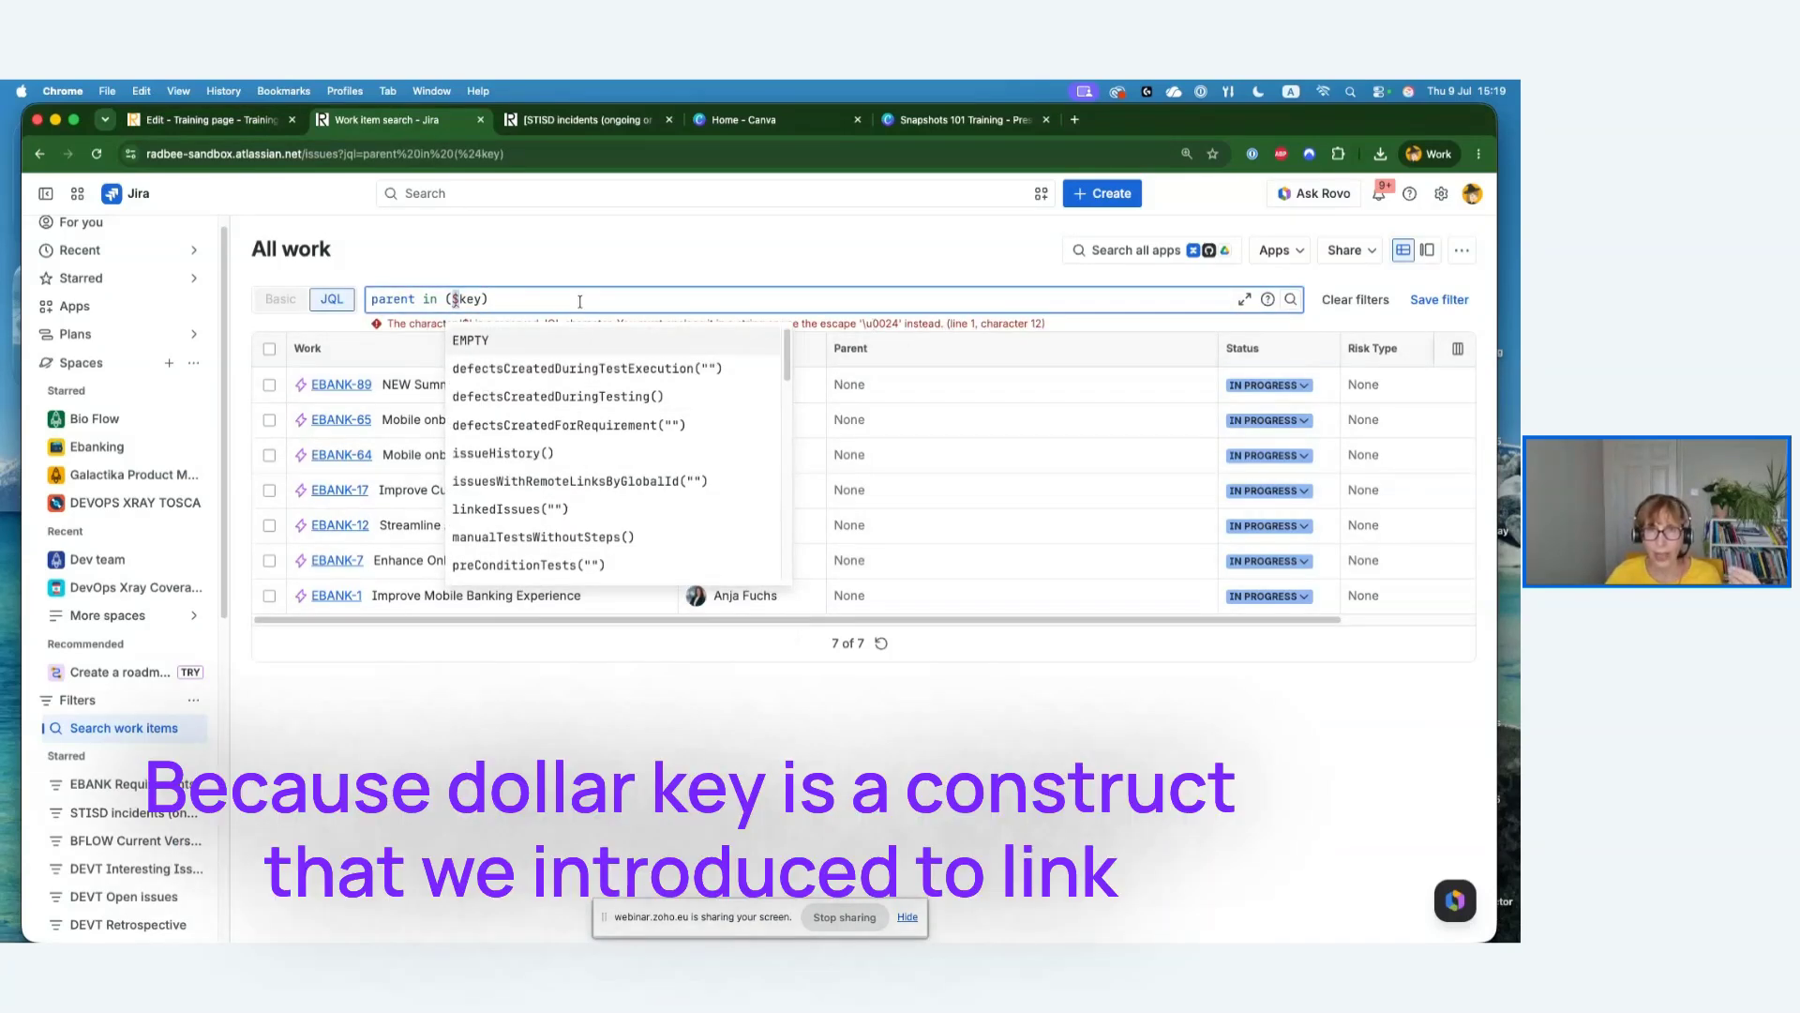
{"action": "mouse_move", "coordinate": [454, 300]}
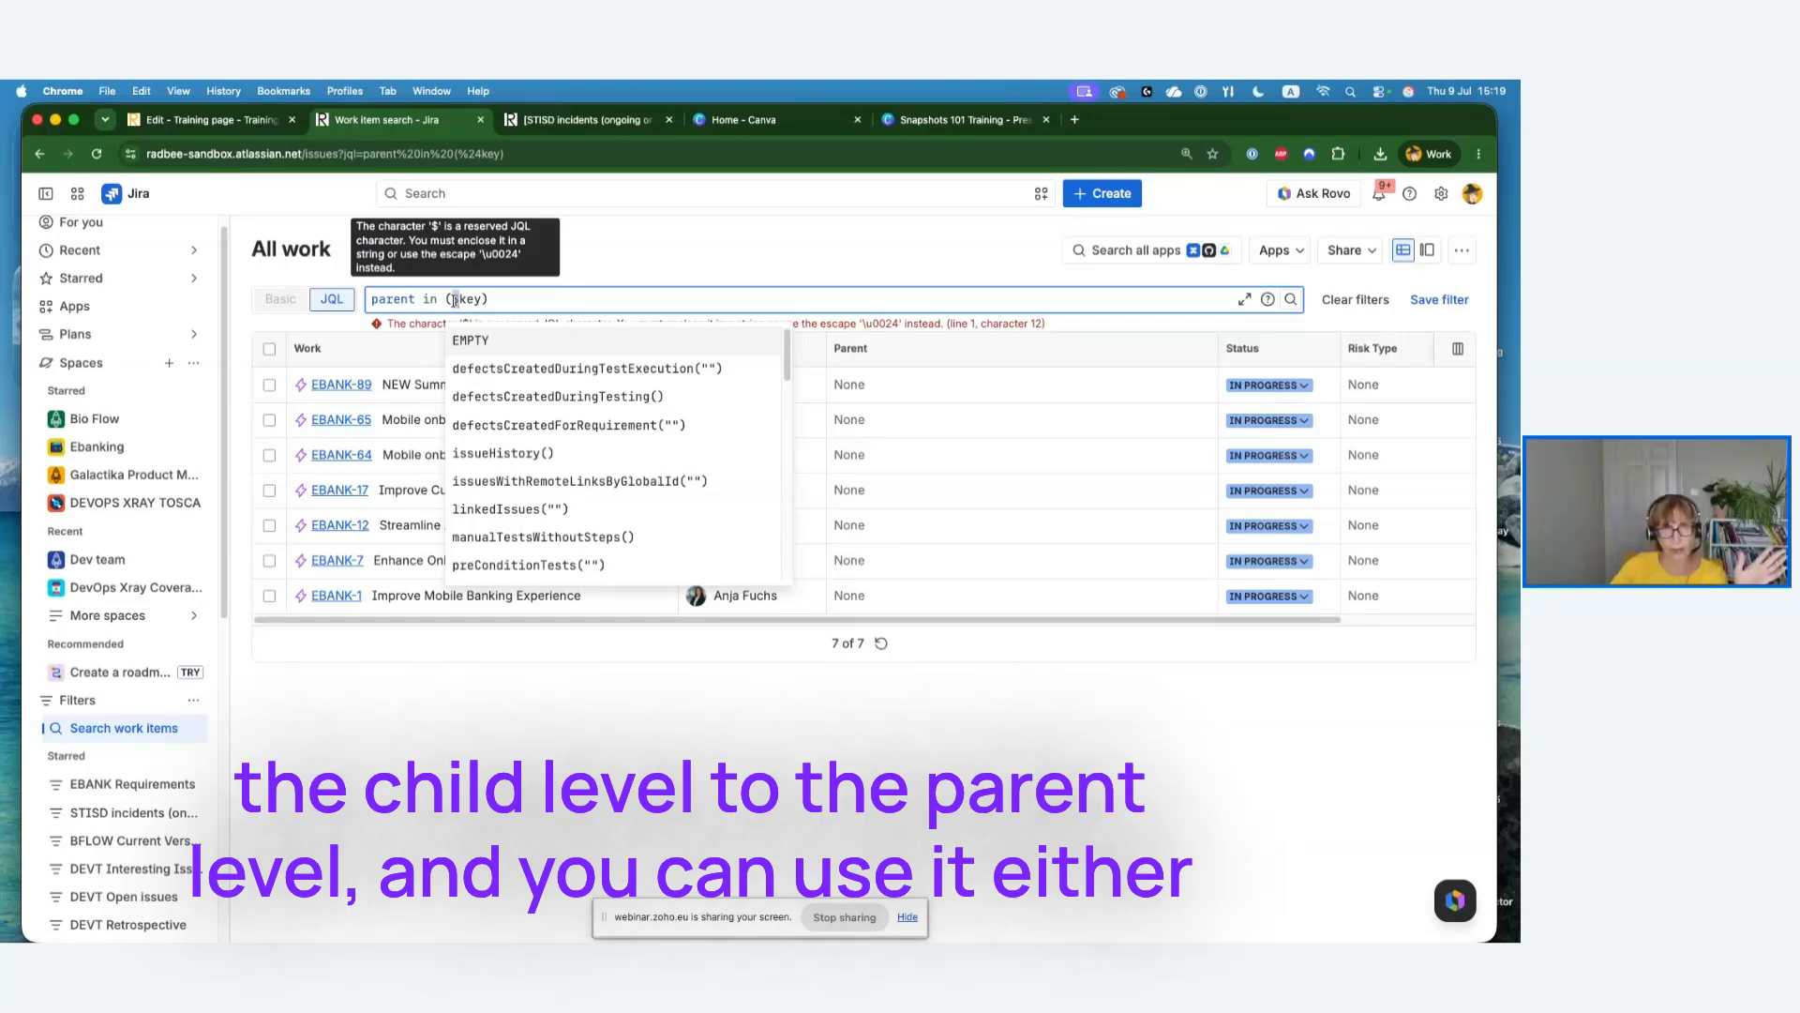
Return to the Snapshots macro settings and review the linkedissues($key,"traces down to") example and the second level's parent in ($key) clause
{"action": "left_click", "coordinate": [202, 120]}
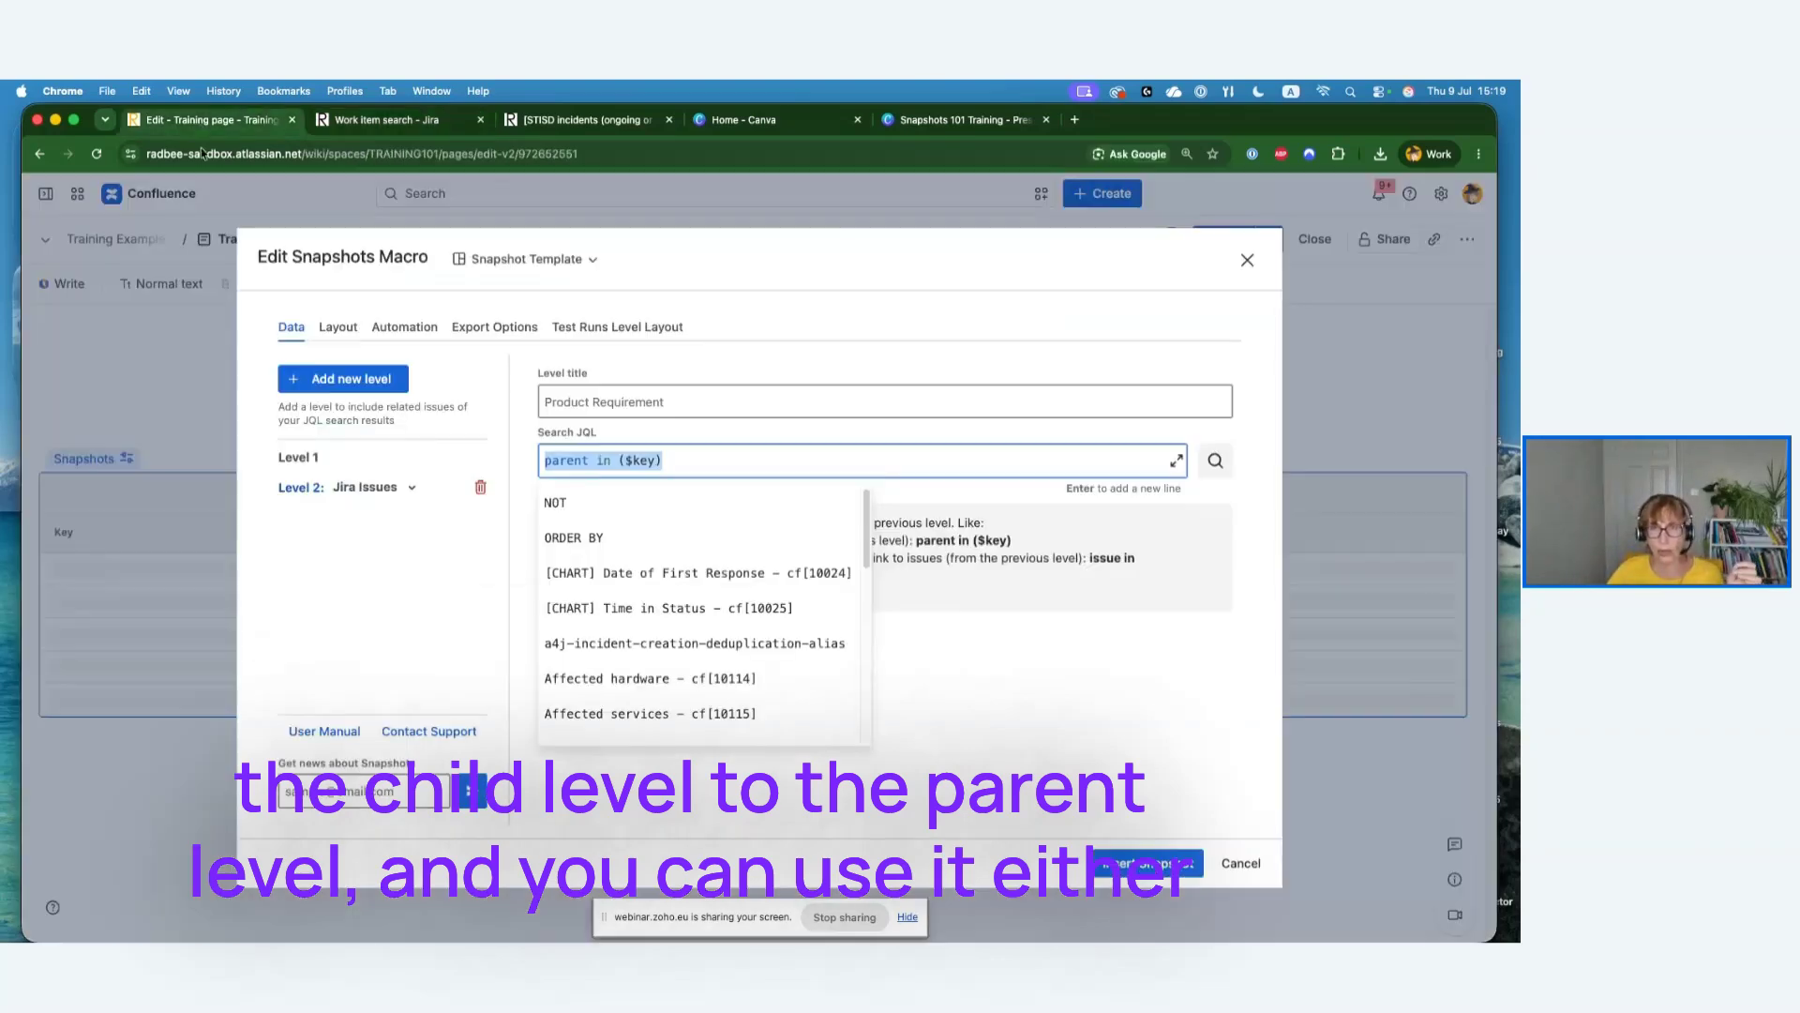
{"action": "left_click", "coordinate": [969, 499]}
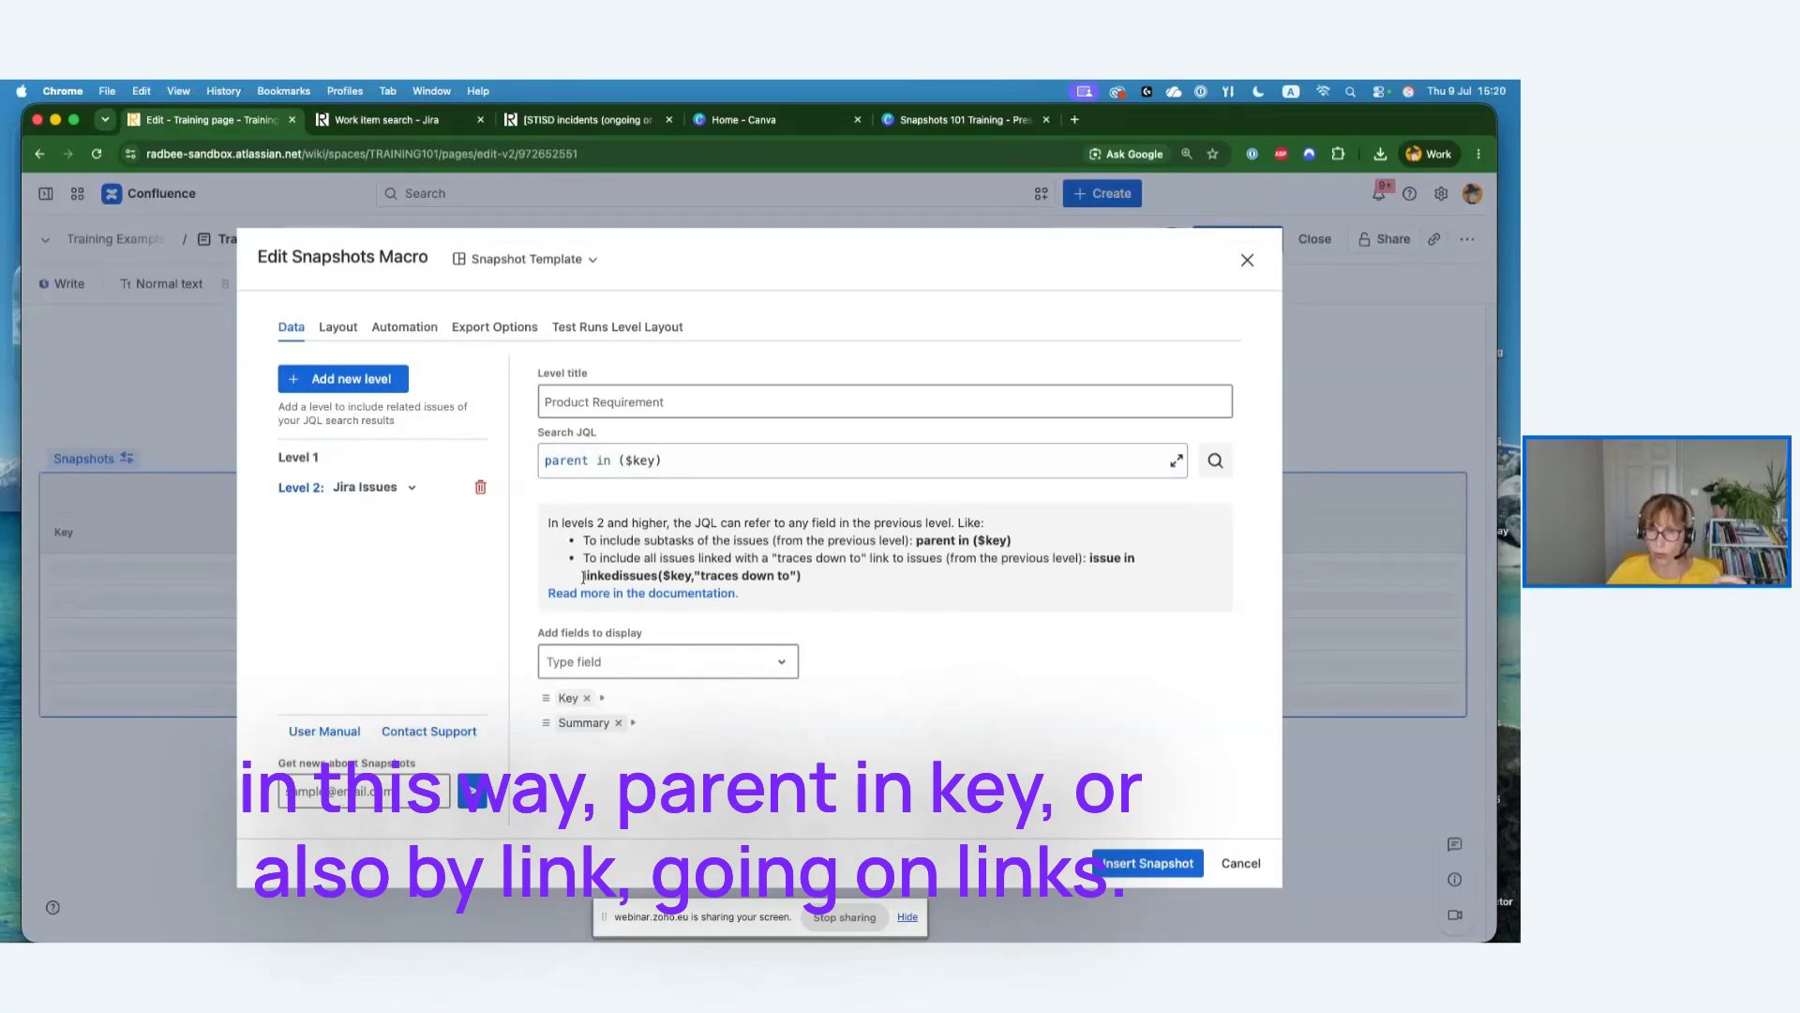
{"action": "left_click_drag", "start_coordinate": [583, 577], "coordinate": [693, 574]}
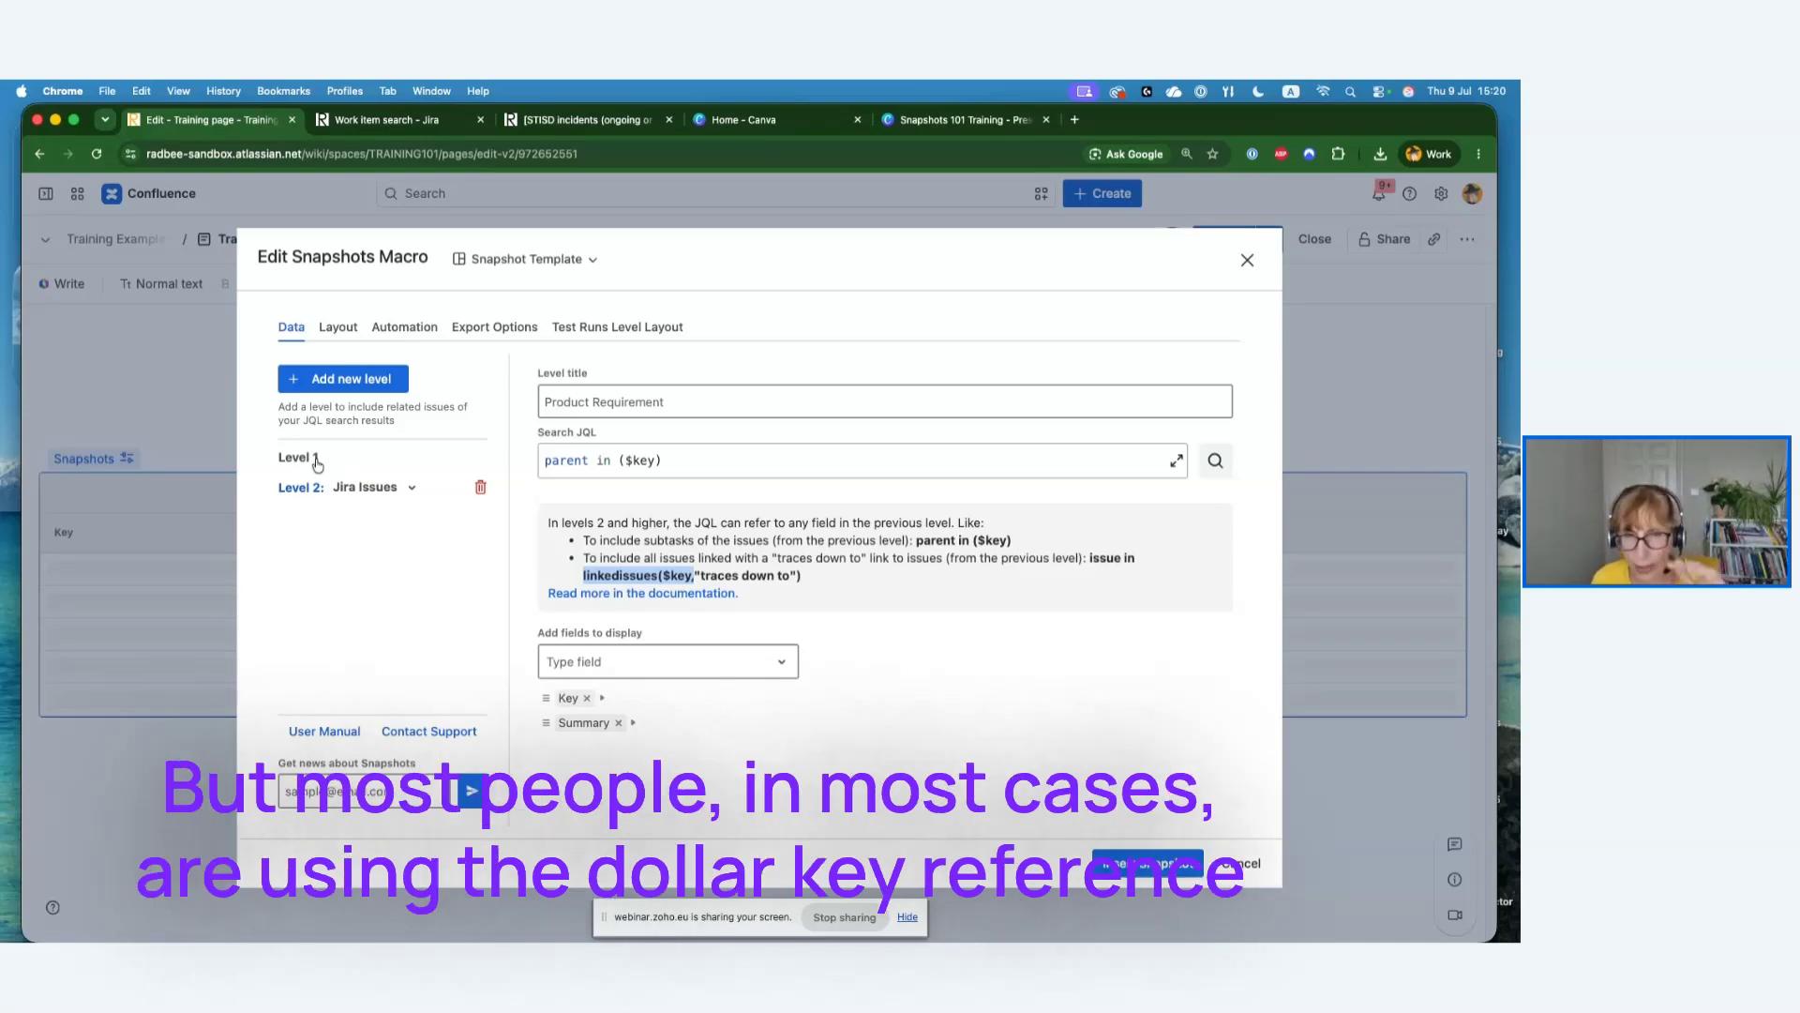
{"action": "left_click", "coordinate": [621, 463]}
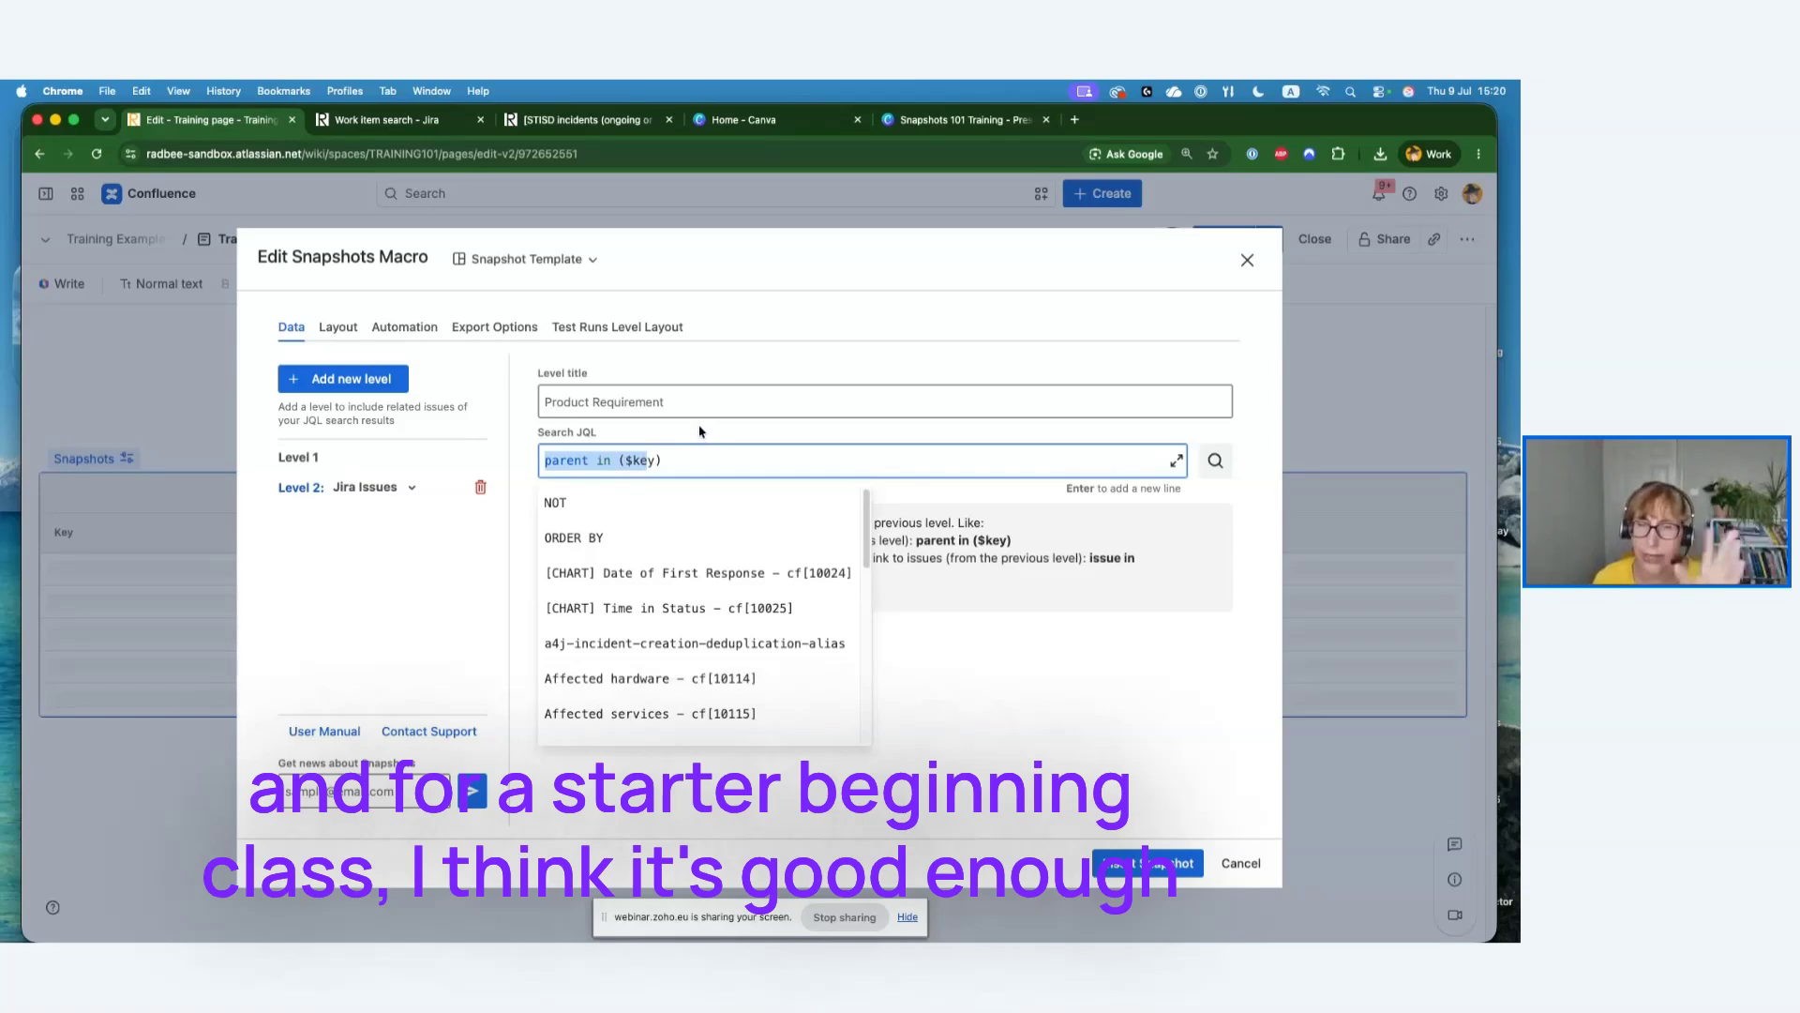
{"action": "left_click", "coordinate": [700, 431]}
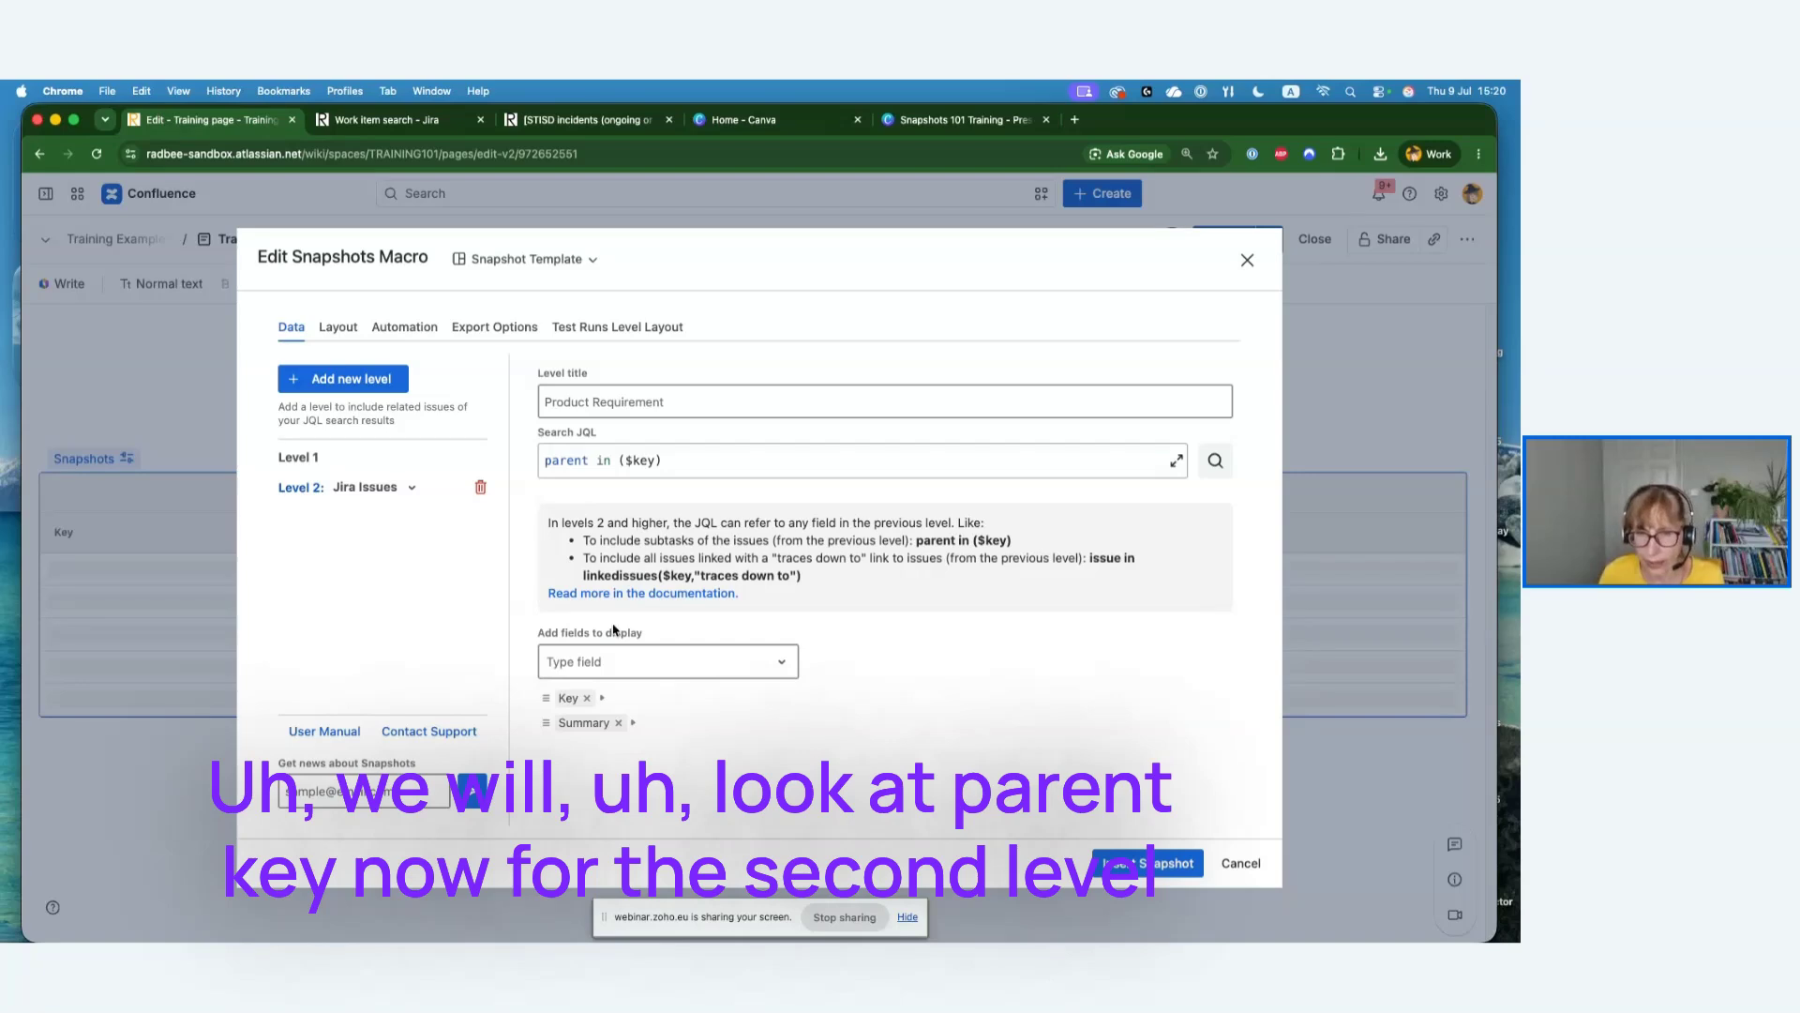
Add the Assignee field to the second level's displayed fields, and look up the Status field
{"action": "left_click", "coordinate": [595, 663]}
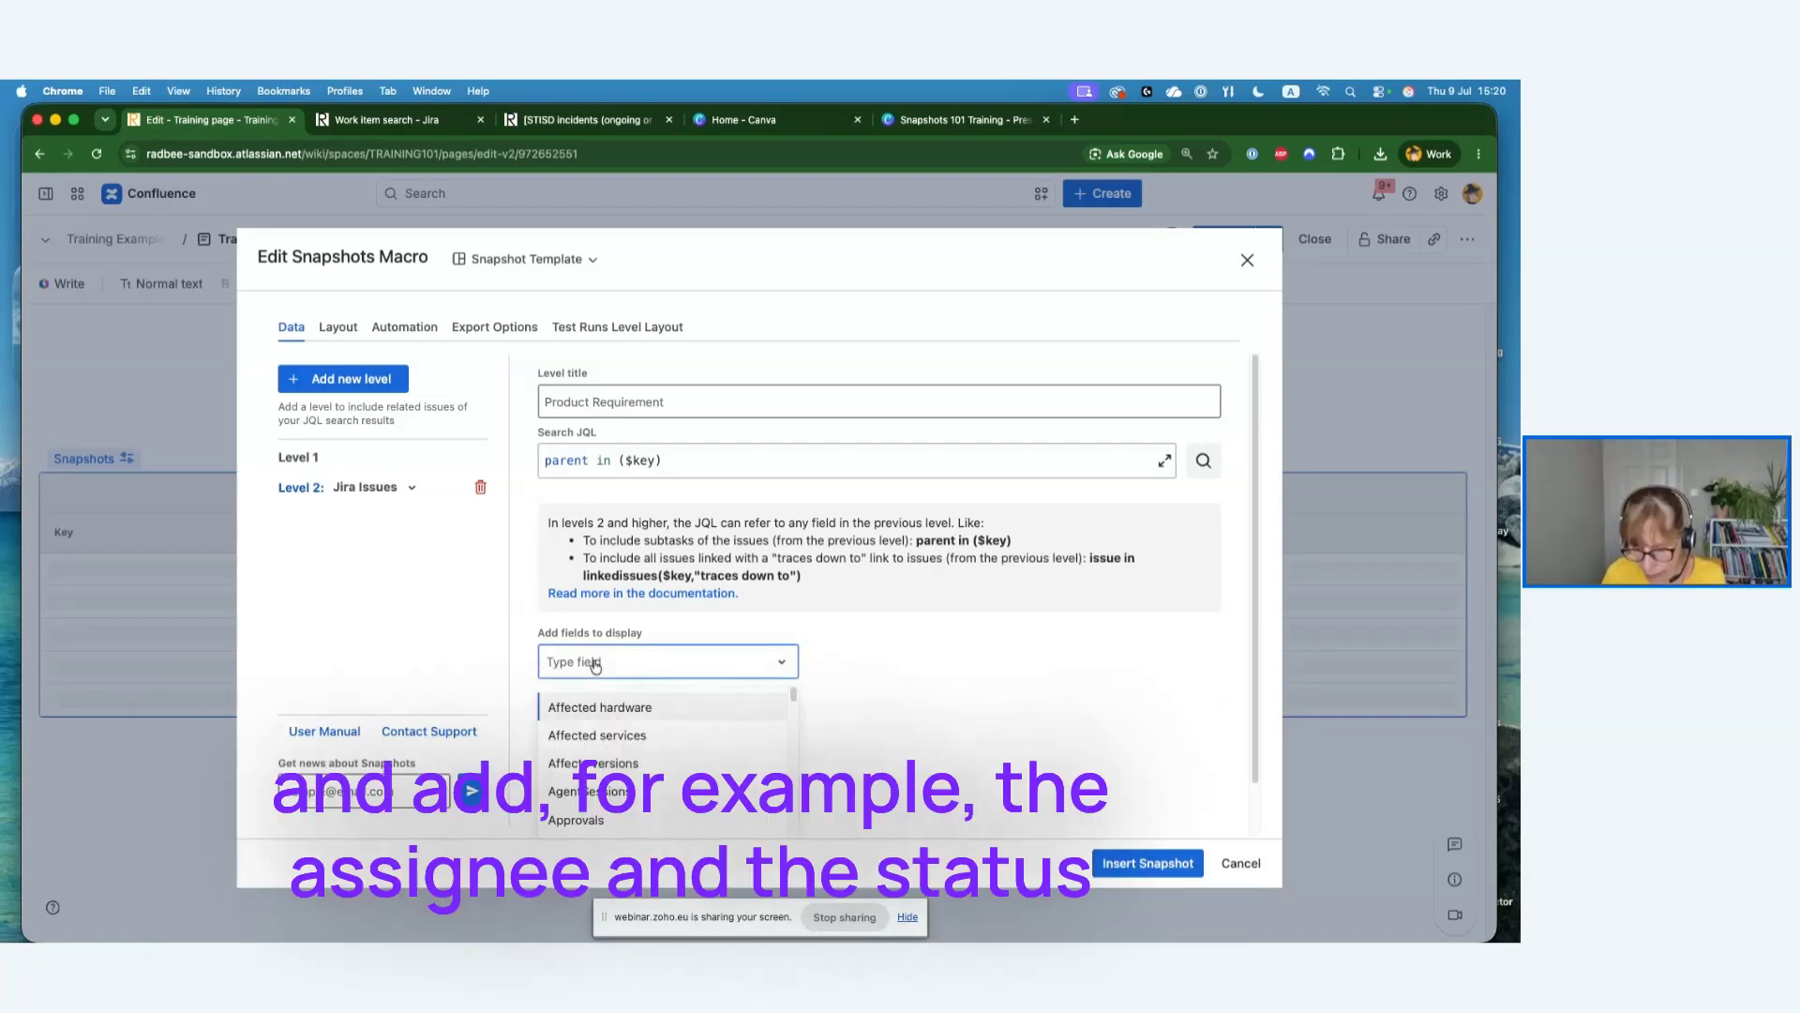
{"action": "type", "text": "Assig"}
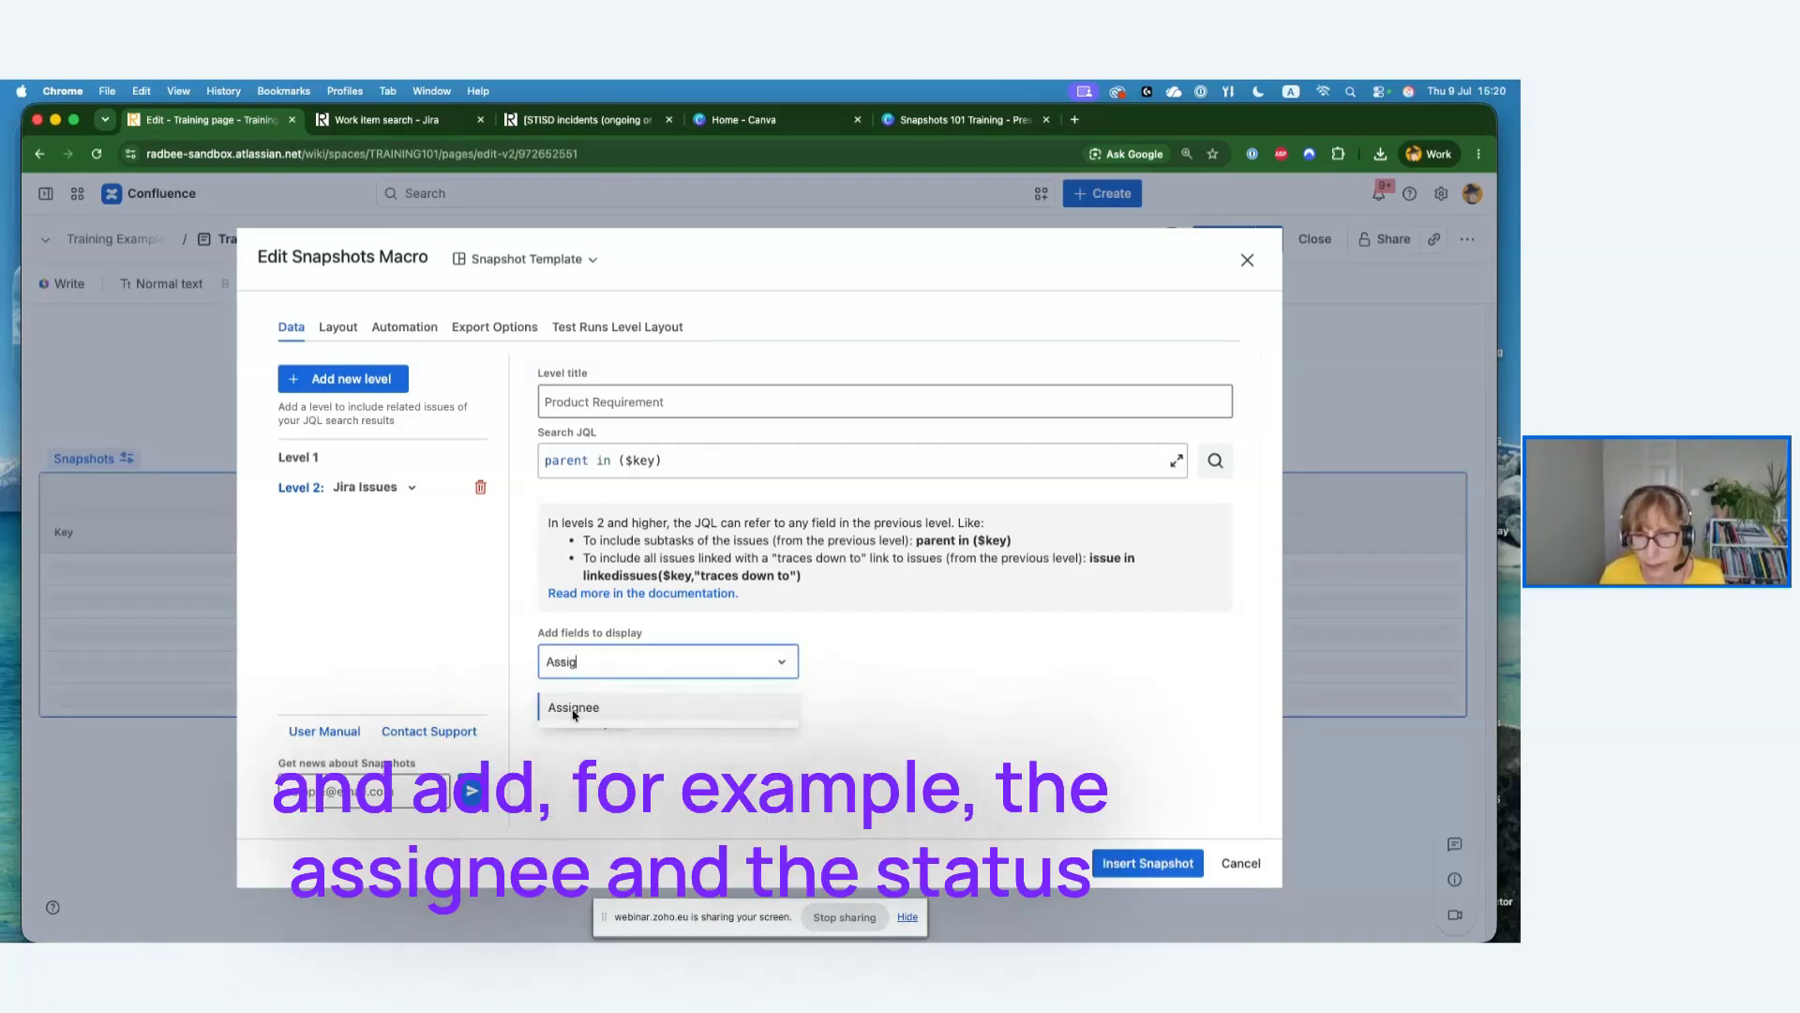
{"action": "left_click", "coordinate": [573, 707]}
{"action": "type", "text": "St"}
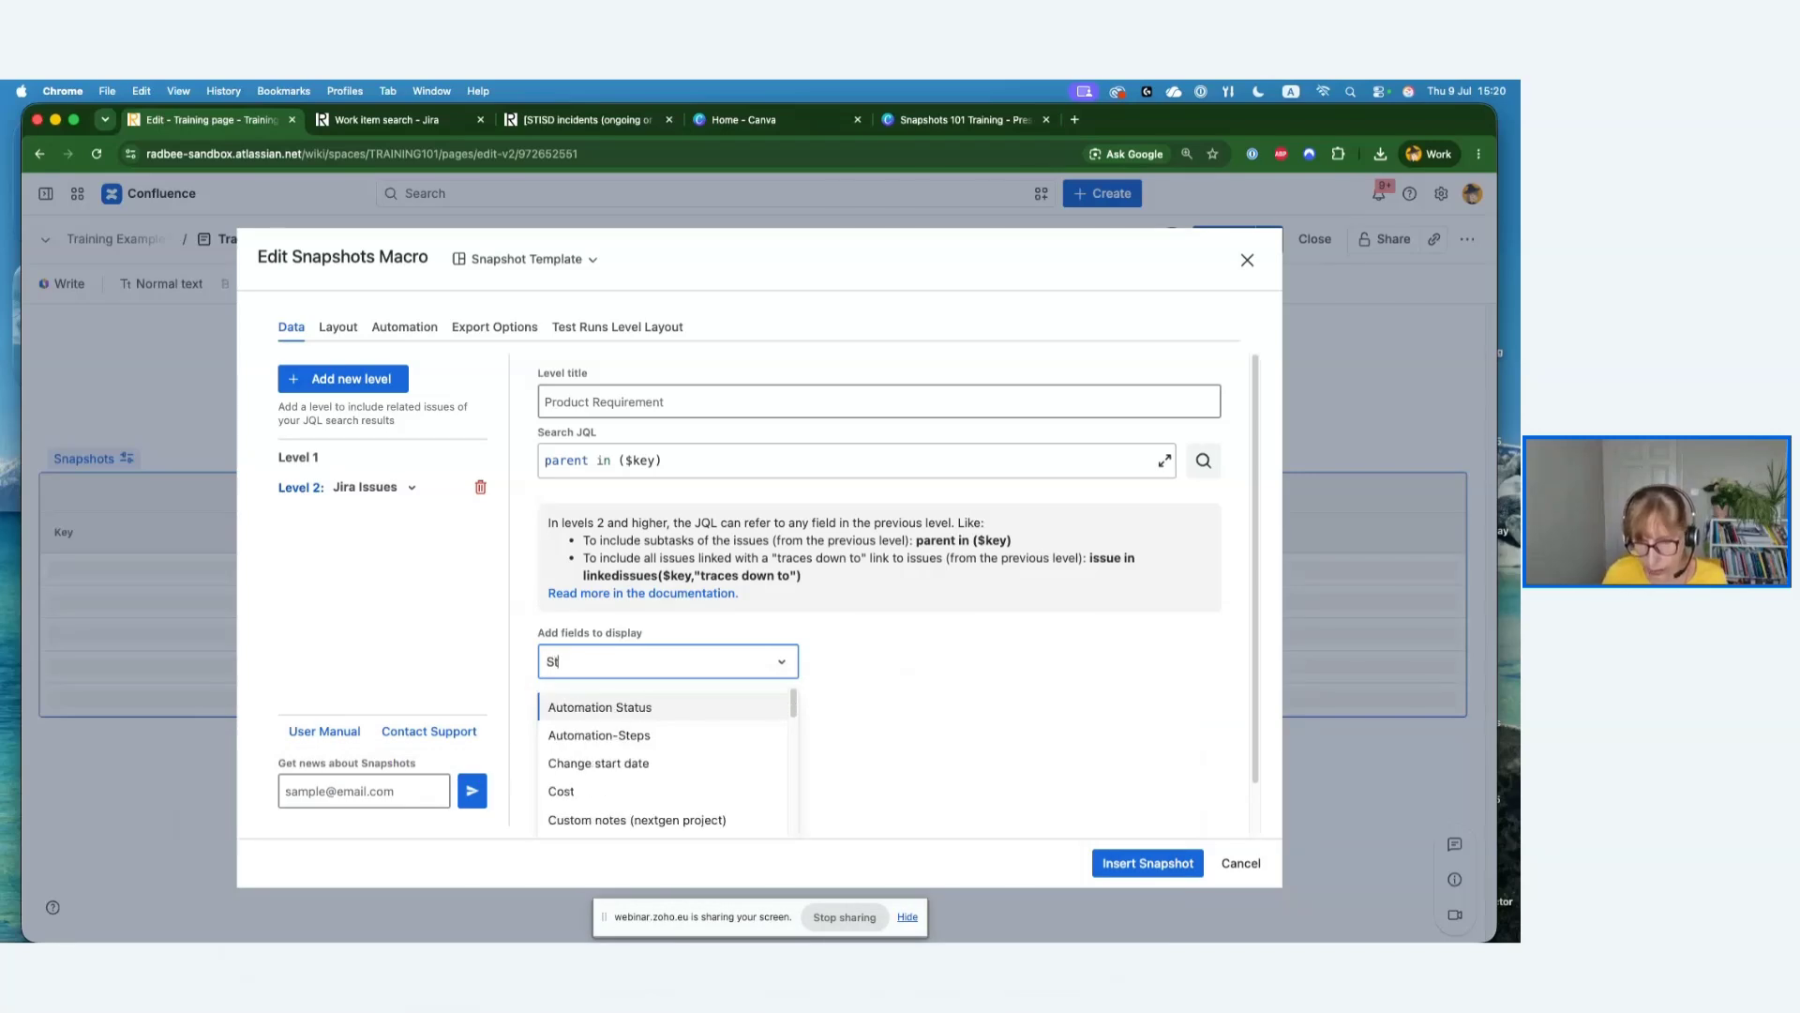
{"action": "type", "text": "at"}
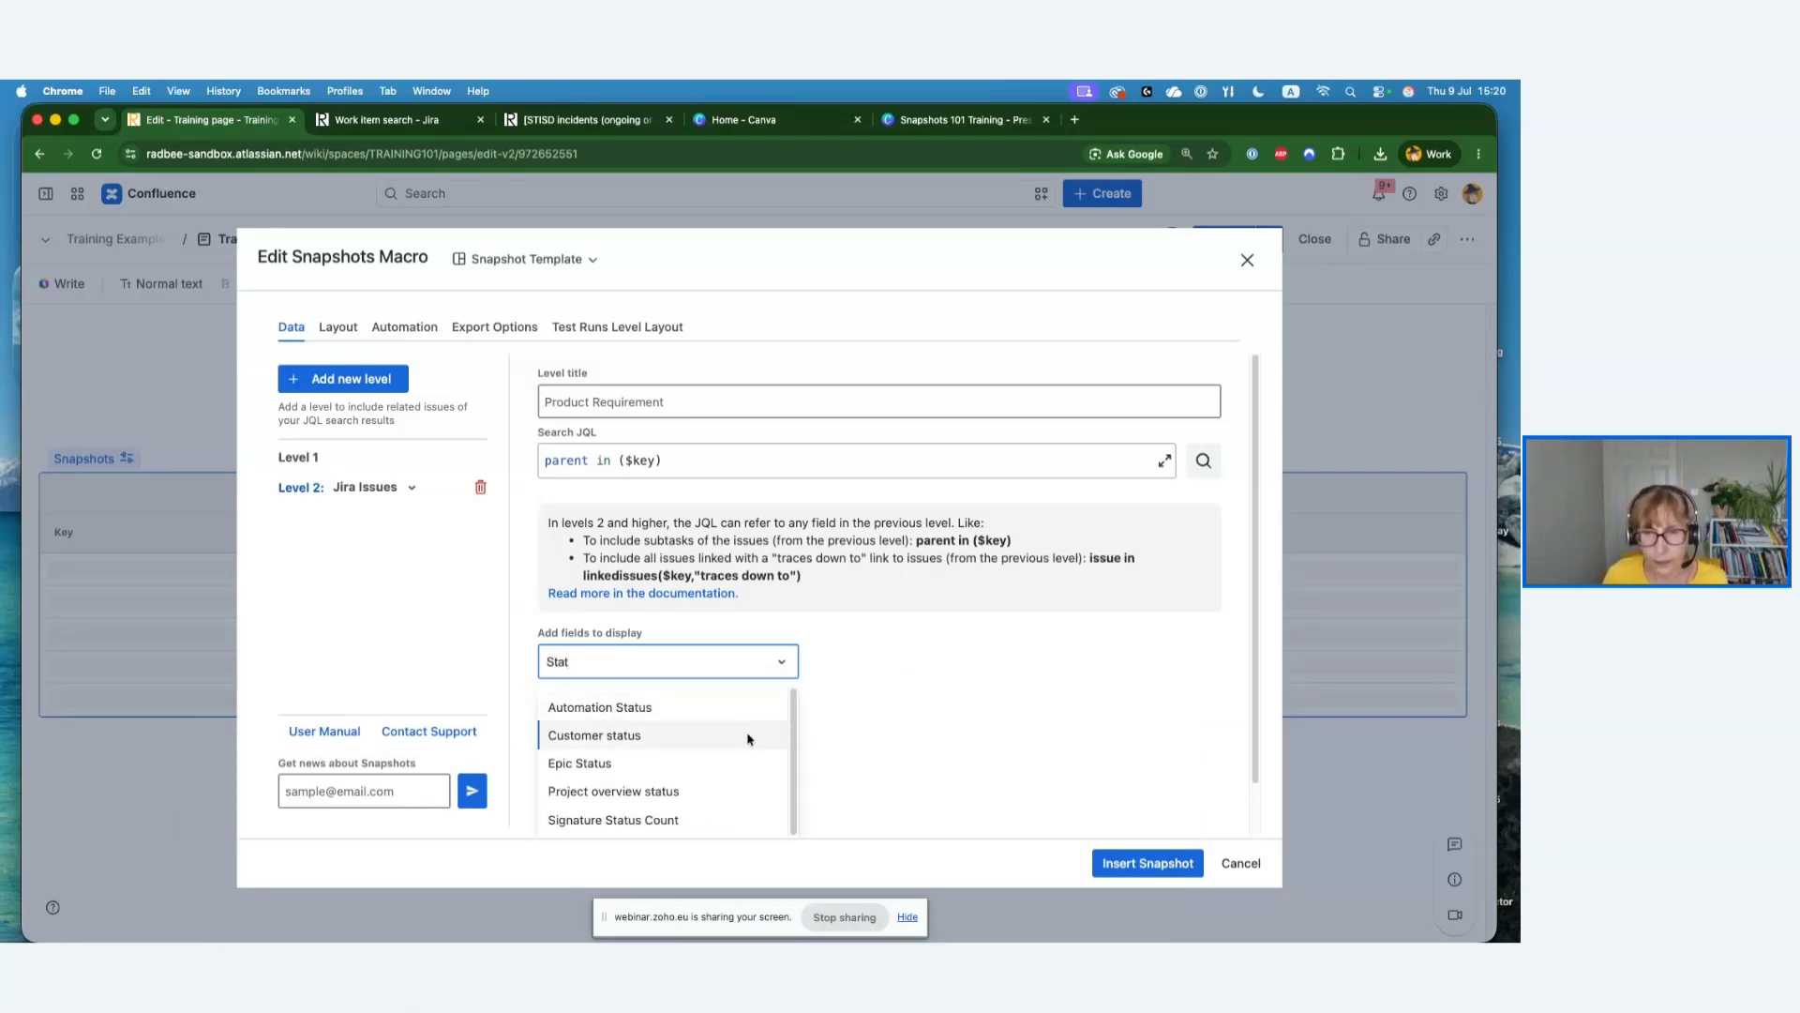
{"action": "type", "text": "us"}
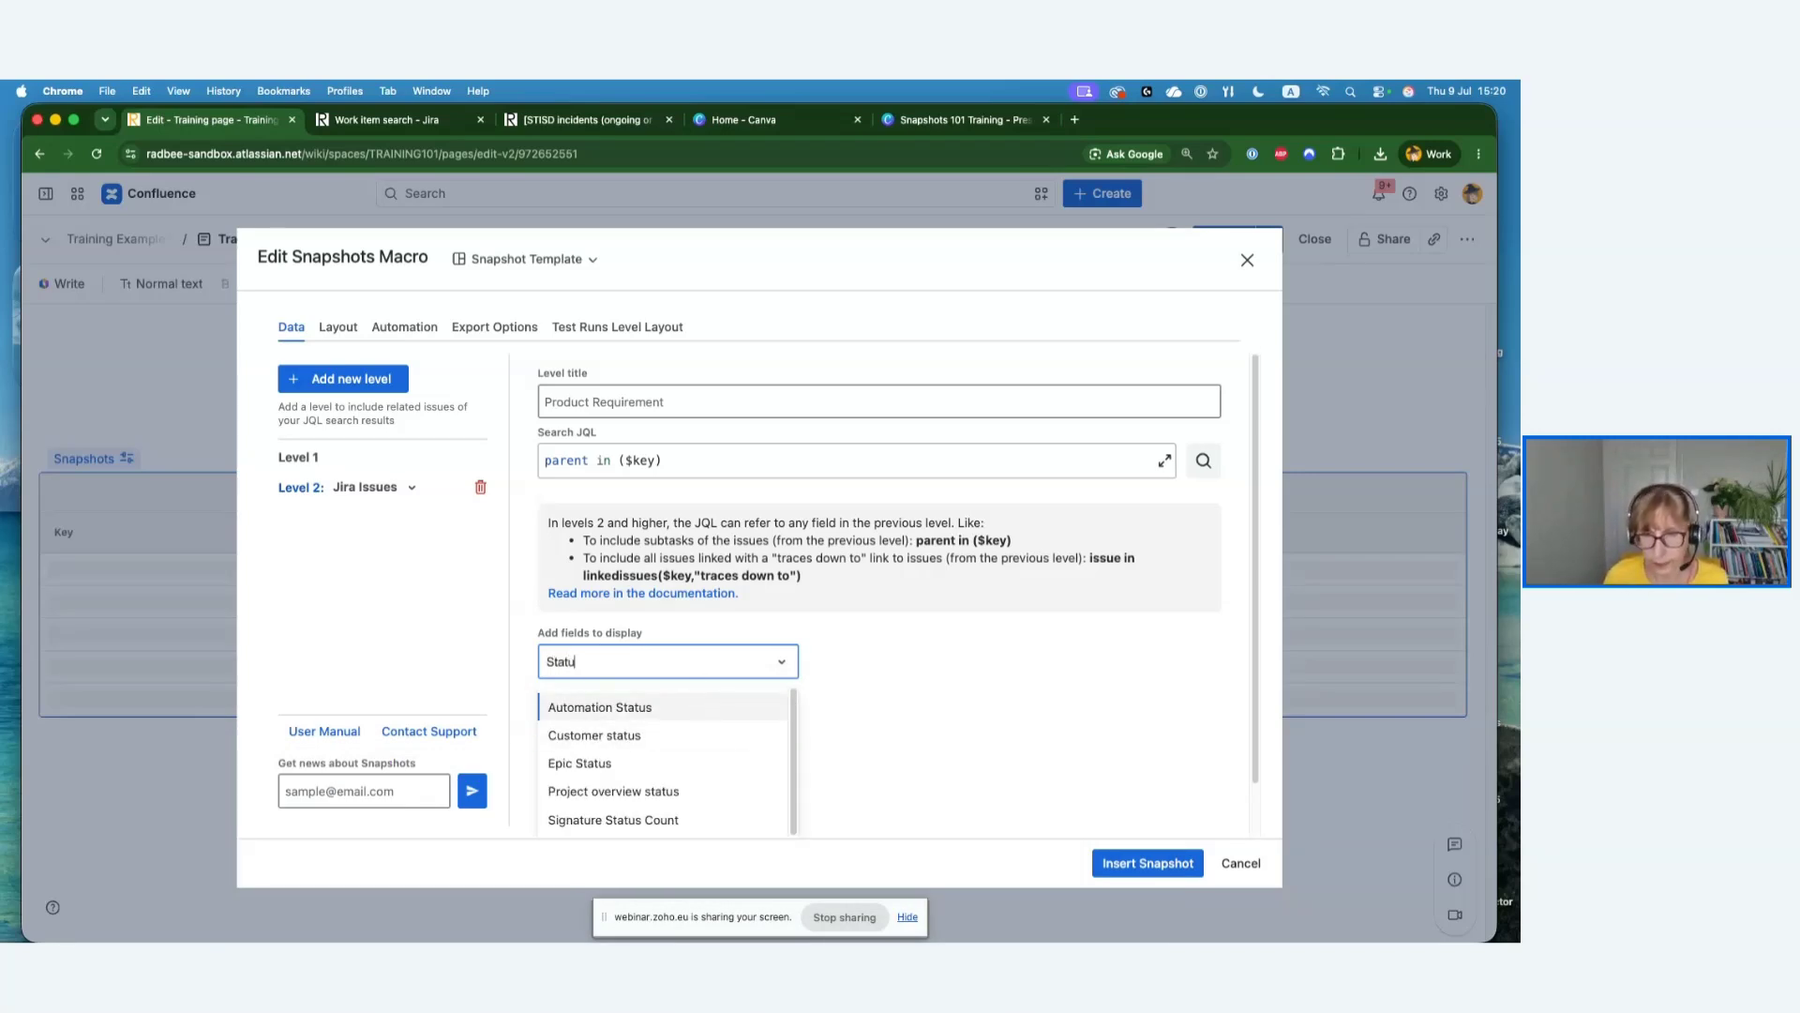
{"action": "left_click", "coordinate": [1260, 622]}
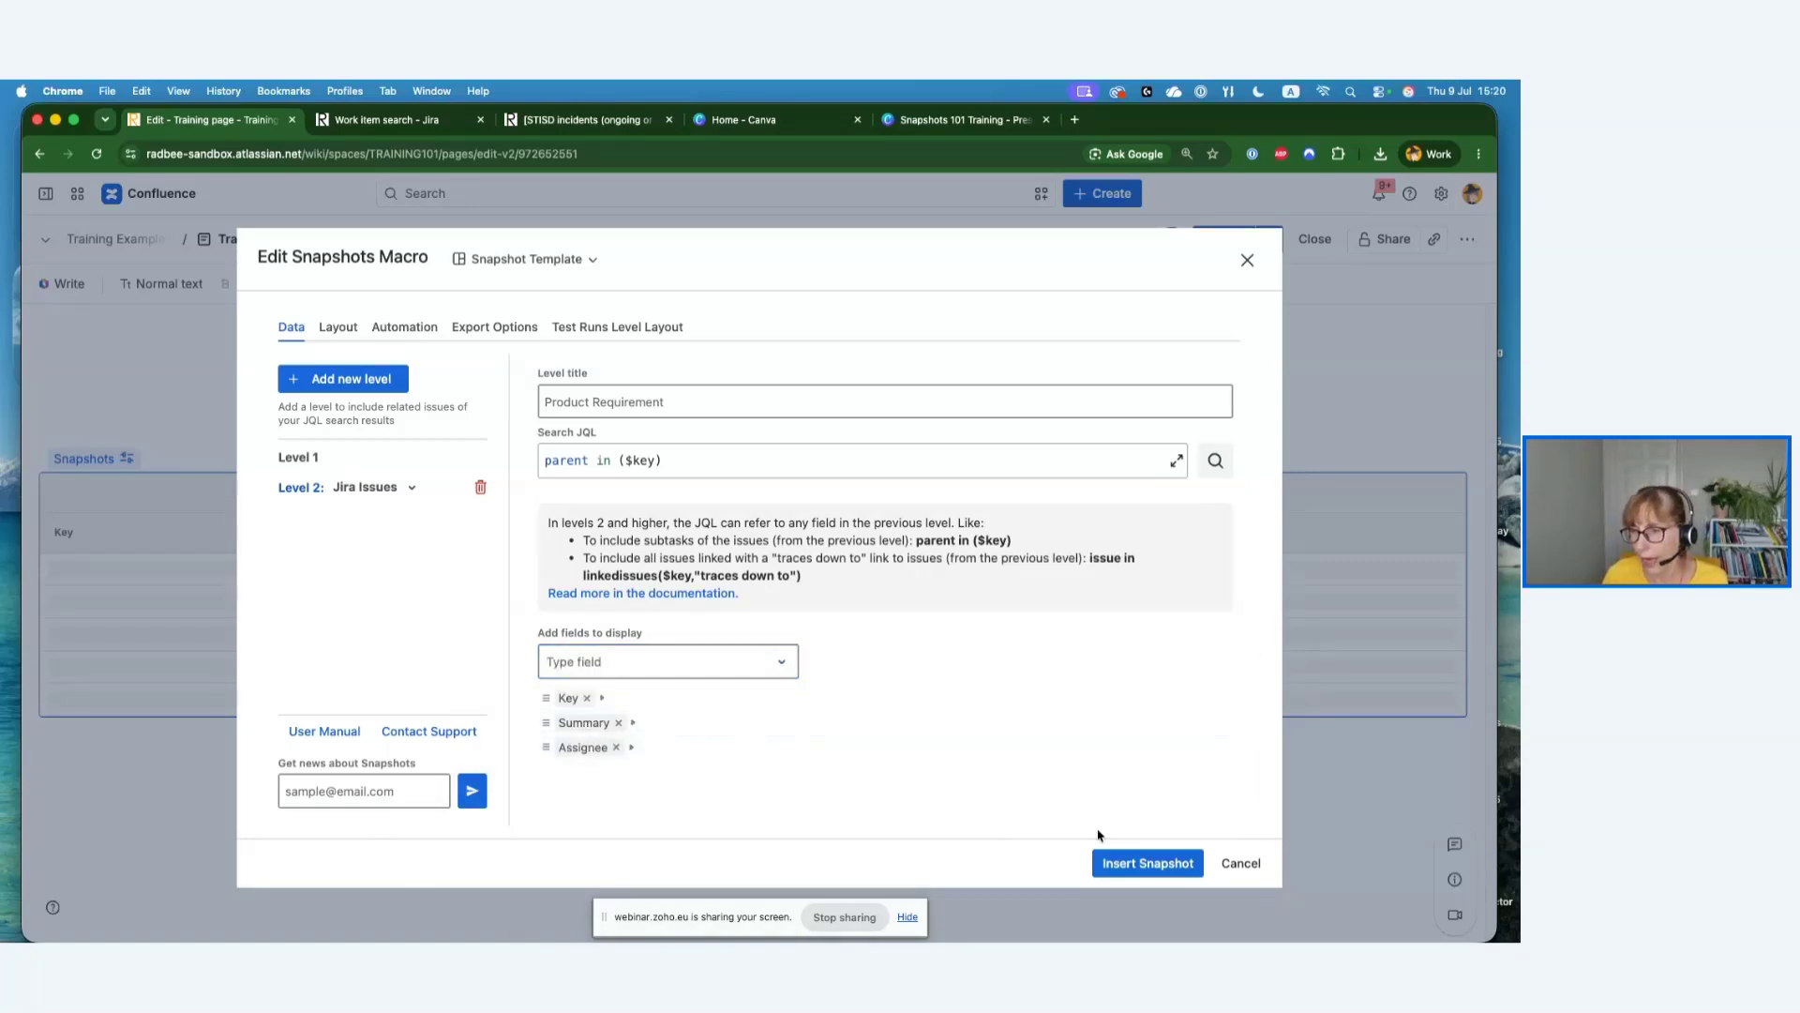
Insert the two-level snapshot configuration and update the page with a new snapshot
{"action": "left_click", "coordinate": [1117, 868]}
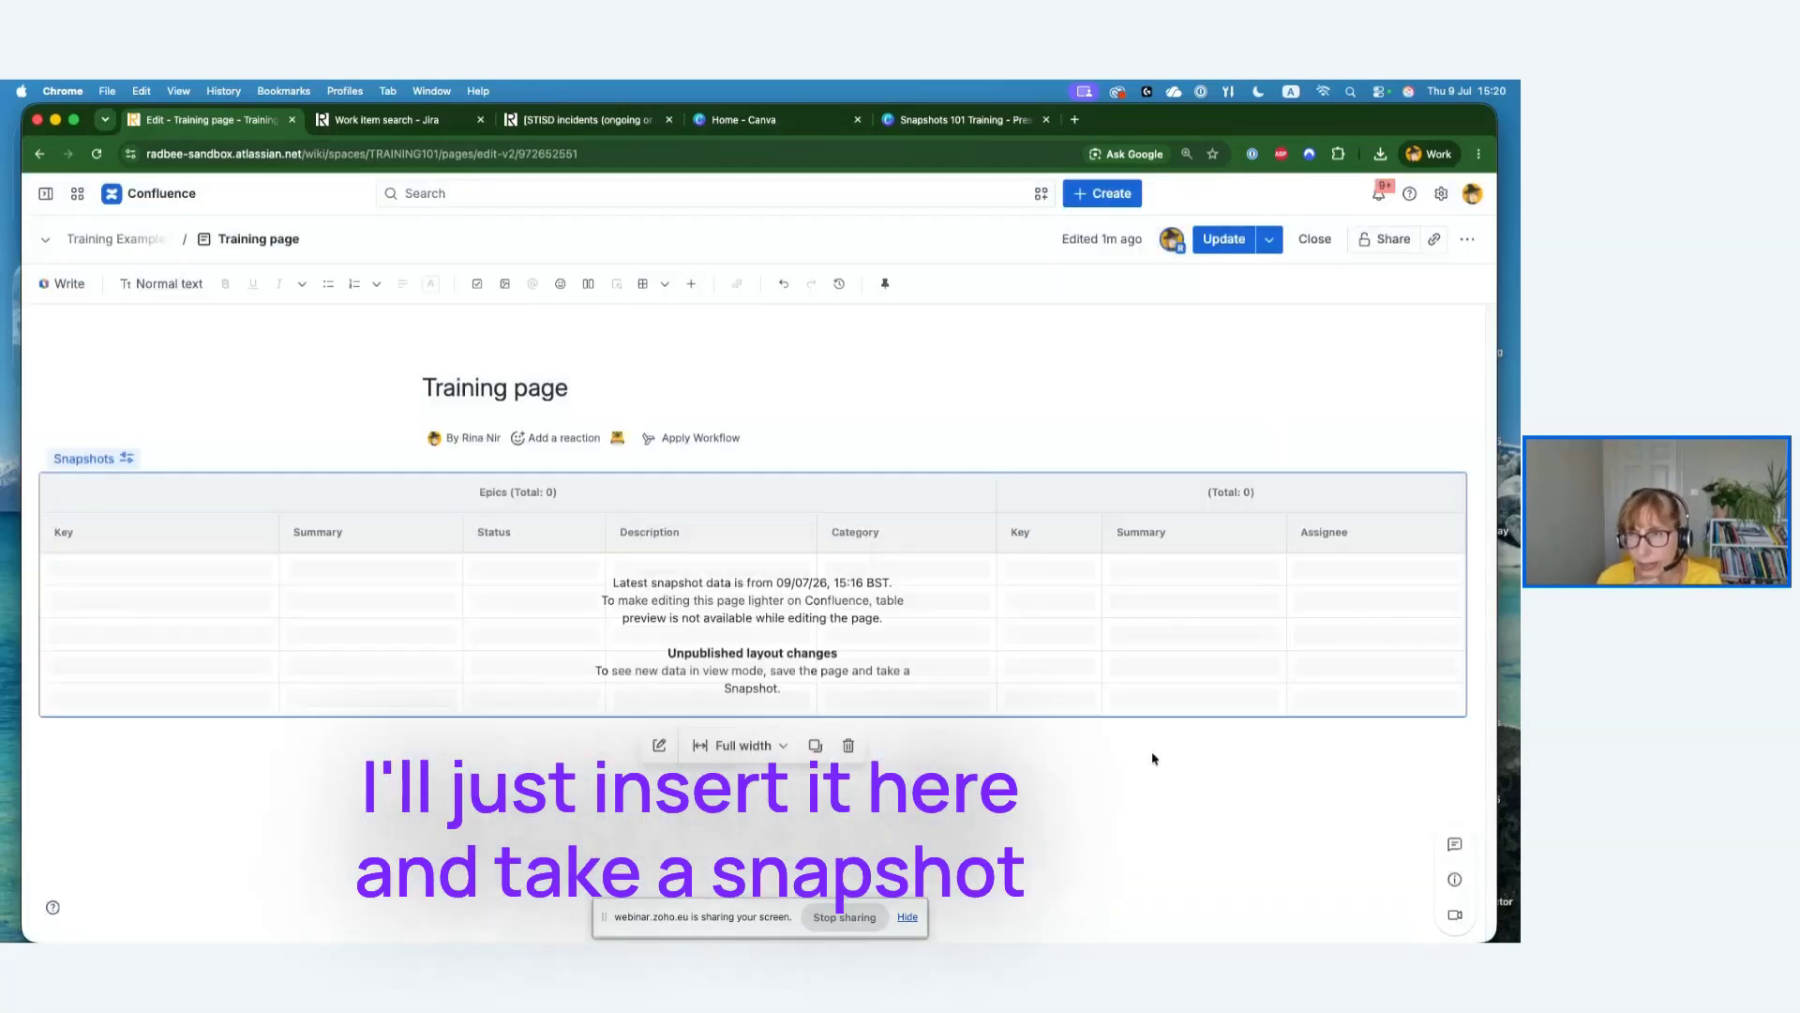
{"action": "left_click", "coordinate": [1210, 246]}
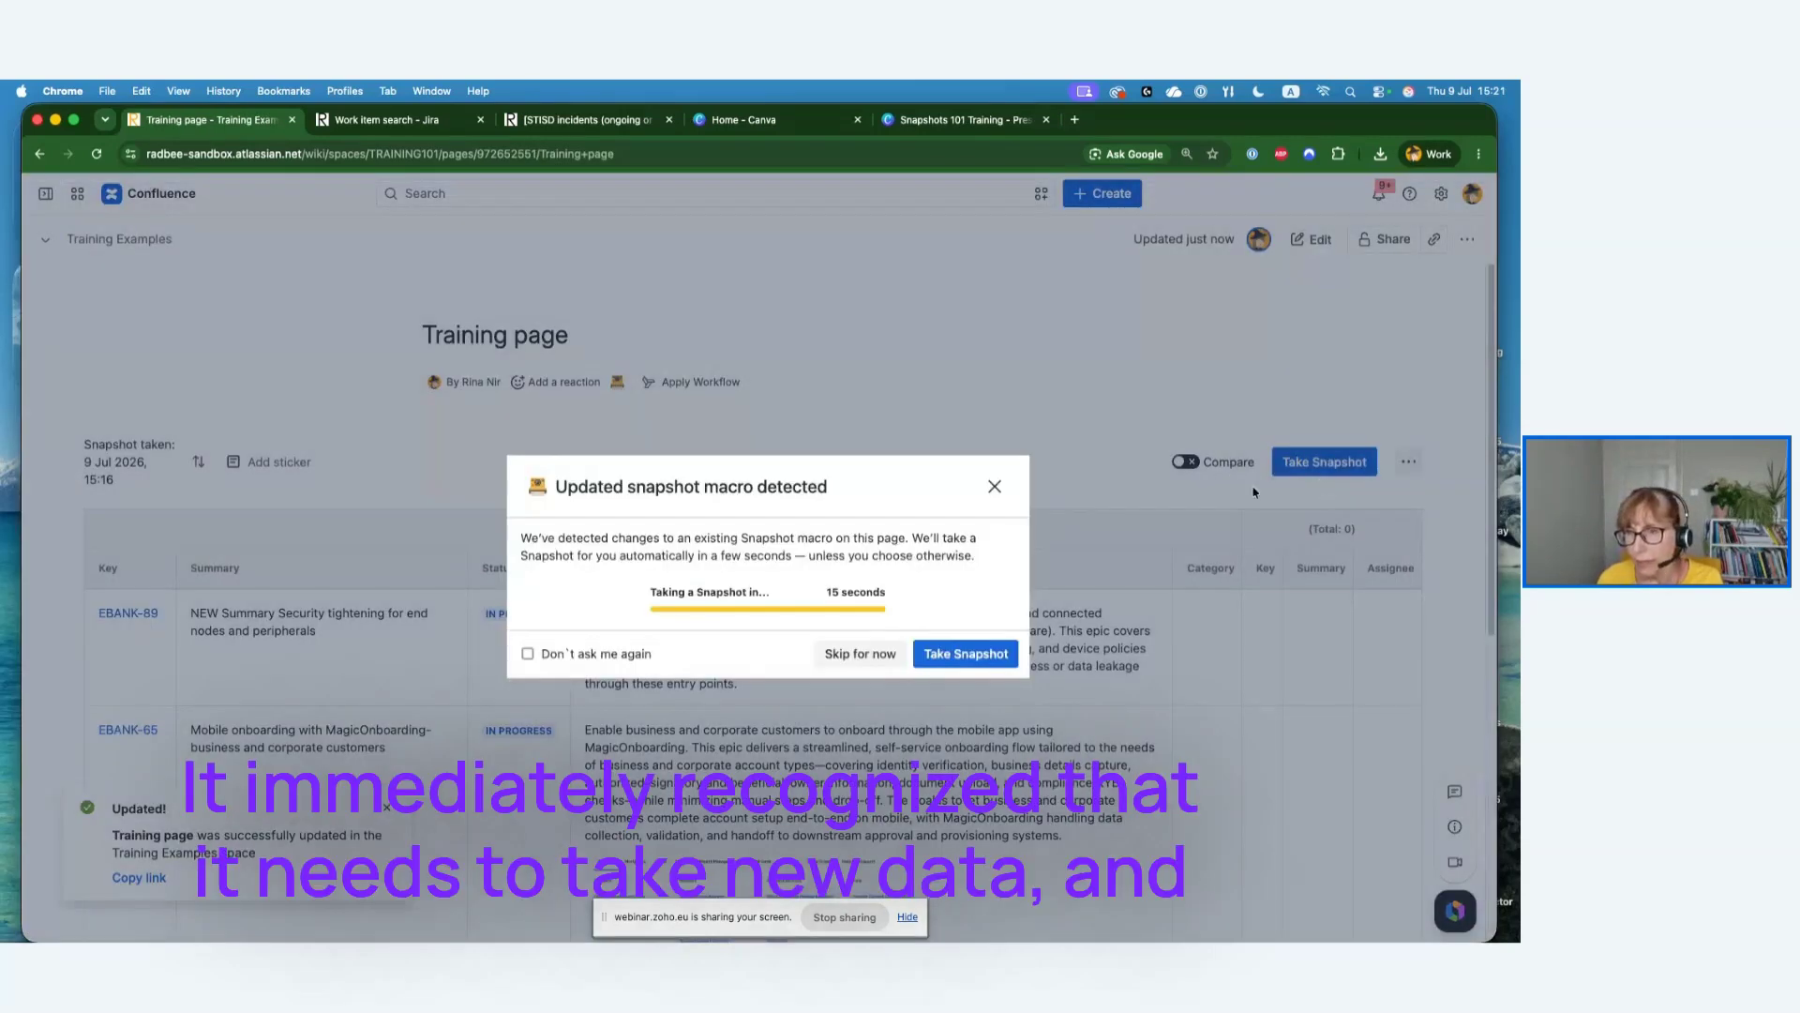
{"action": "left_click", "coordinate": [967, 653]}
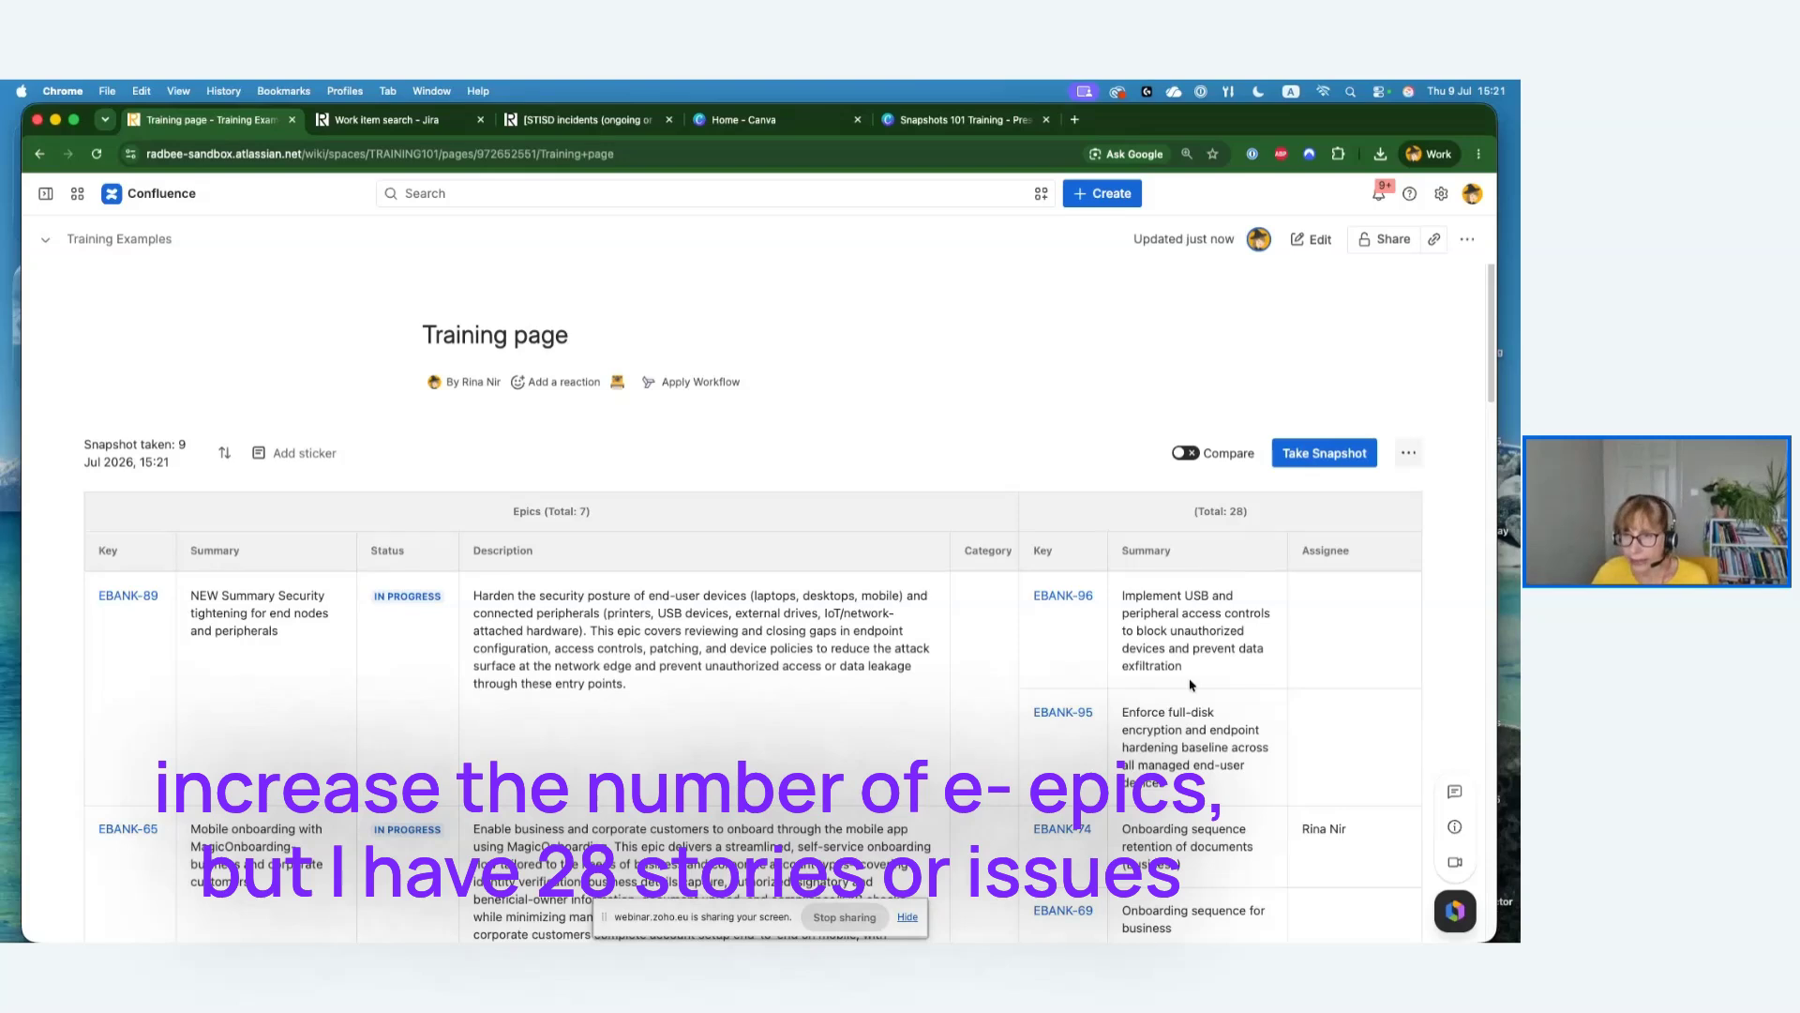
Examine the child issues listed beside each epic, and check EBANK-89's against its child work items in Jira
{"action": "scroll", "coordinate": [1182, 661], "scroll_direction": "down", "scroll_amount": 2}
{"action": "scroll", "coordinate": [1191, 686], "scroll_direction": "down", "scroll_amount": 4}
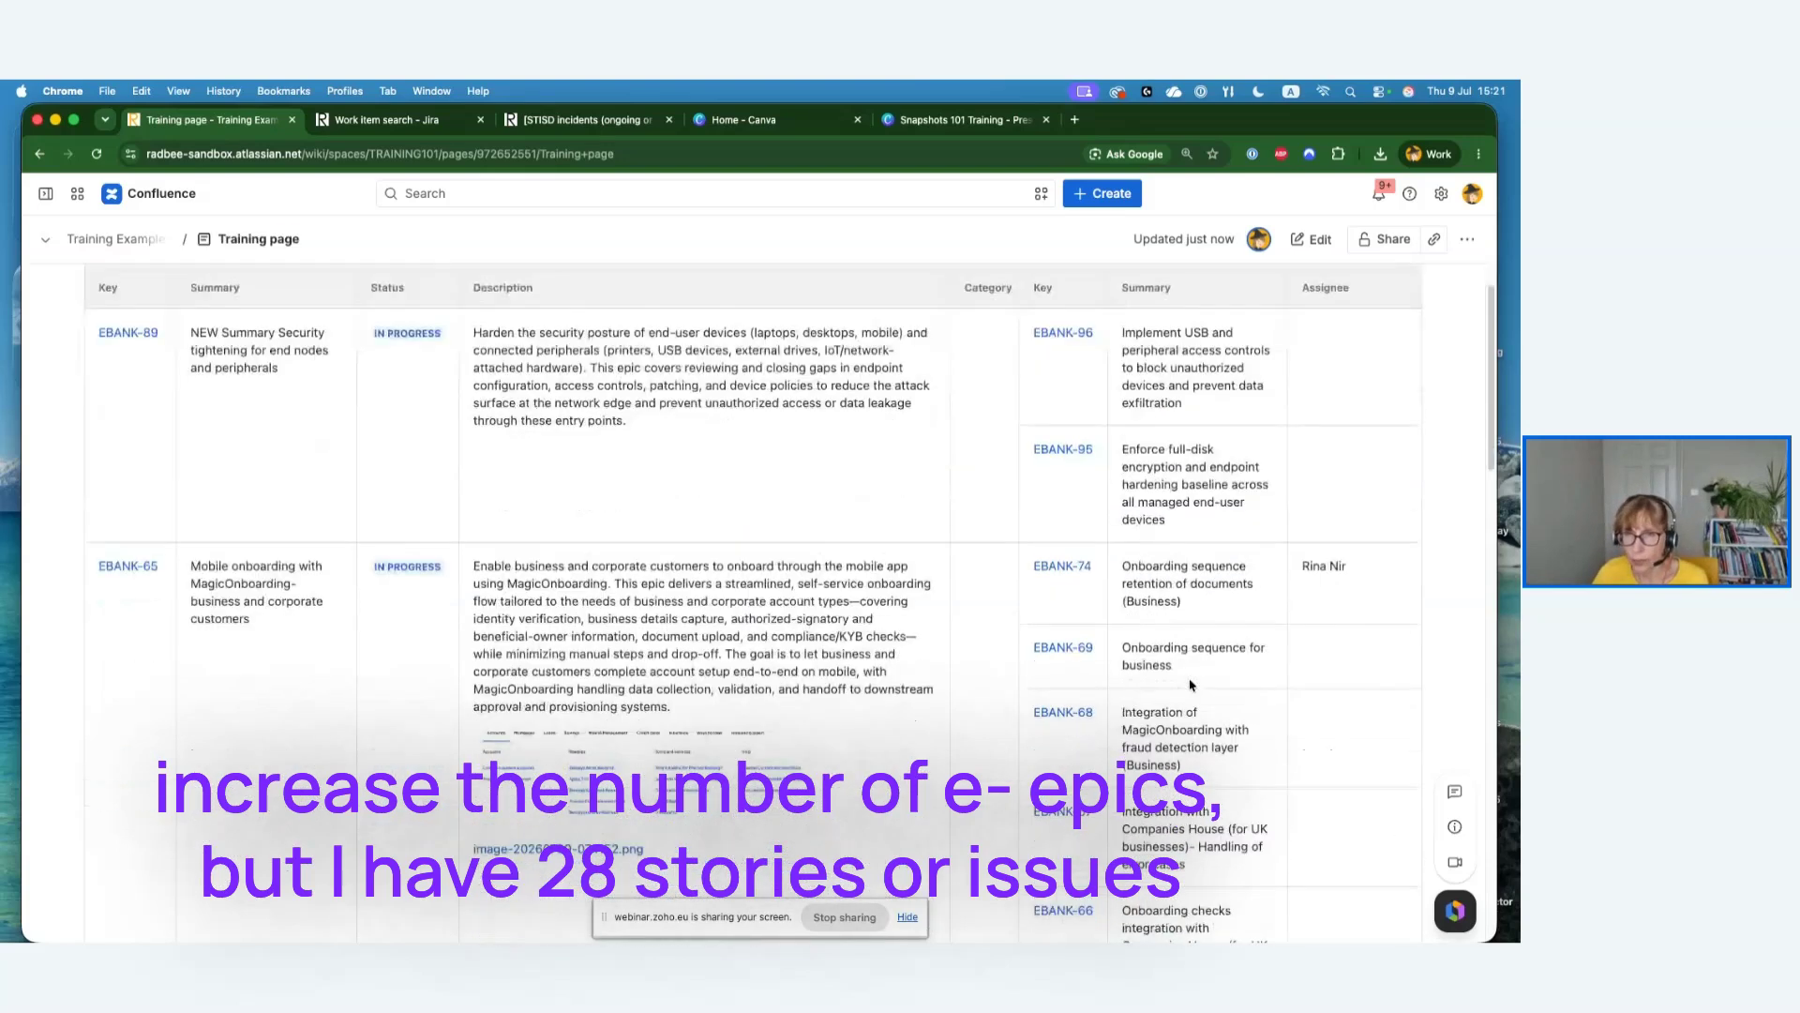
{"action": "scroll", "coordinate": [1190, 686], "scroll_direction": "down", "scroll_amount": 5}
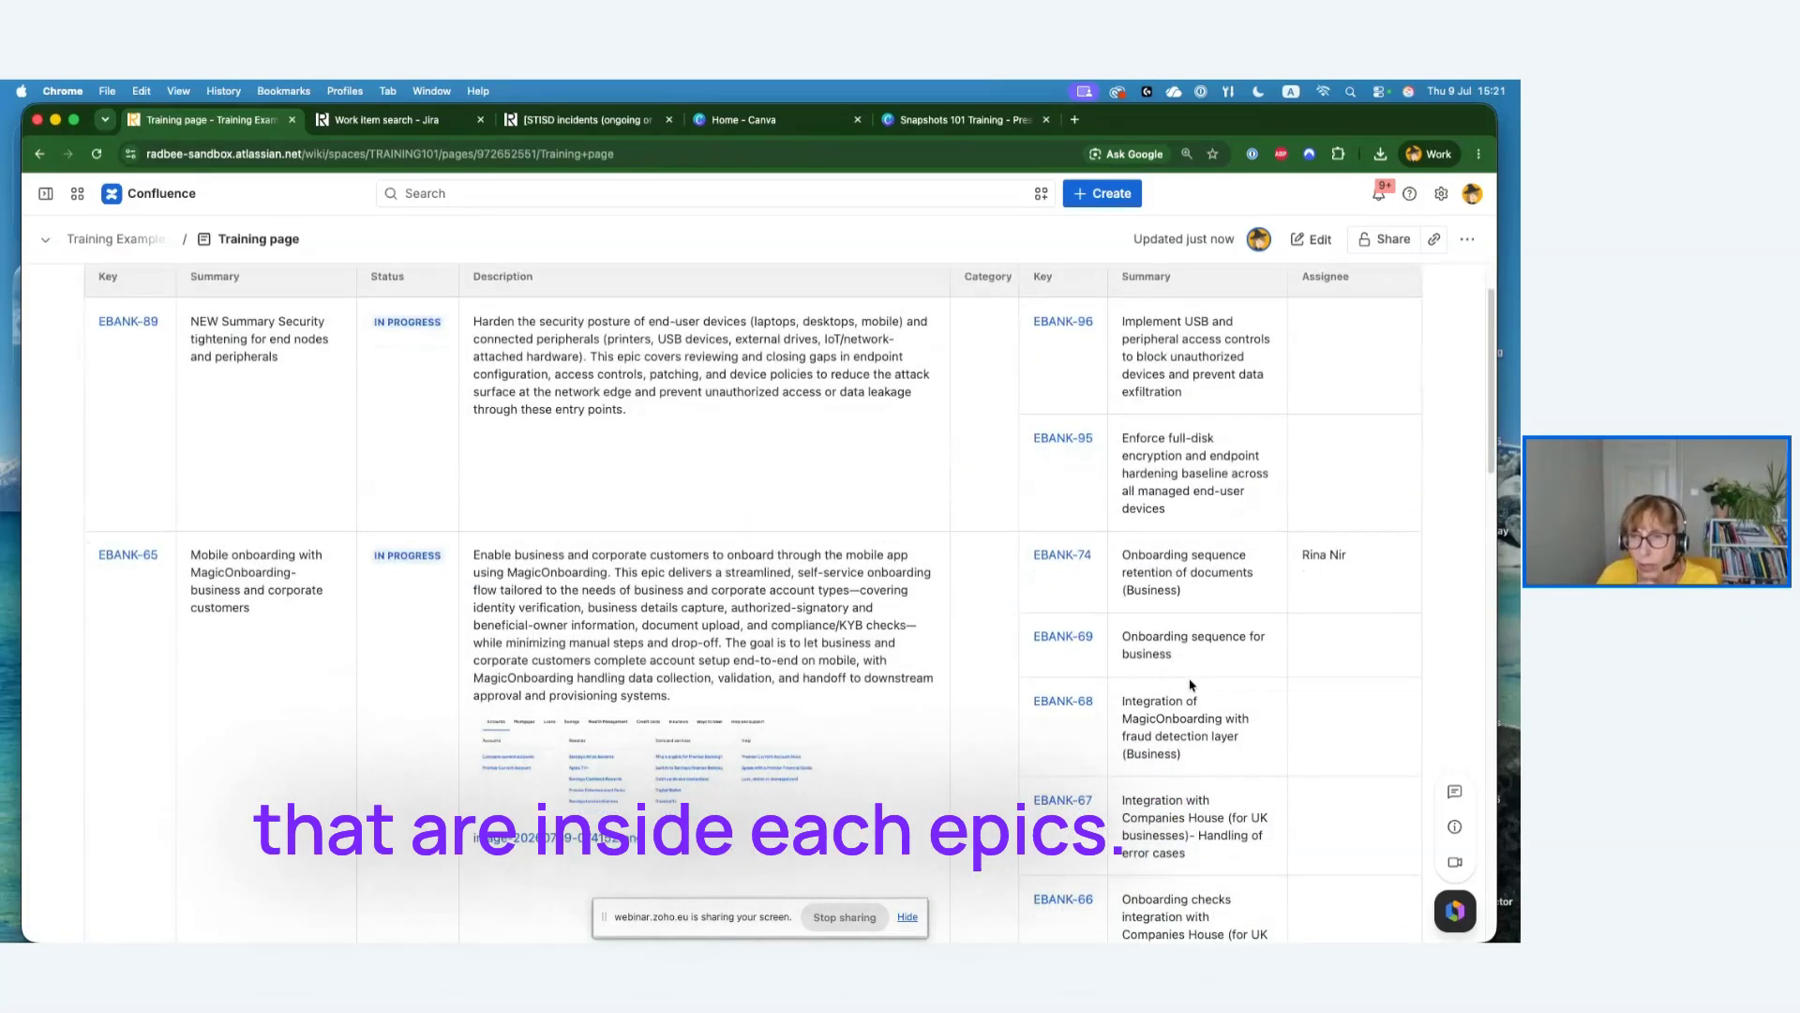
{"action": "scroll", "coordinate": [1191, 685], "scroll_direction": "up", "scroll_amount": 5}
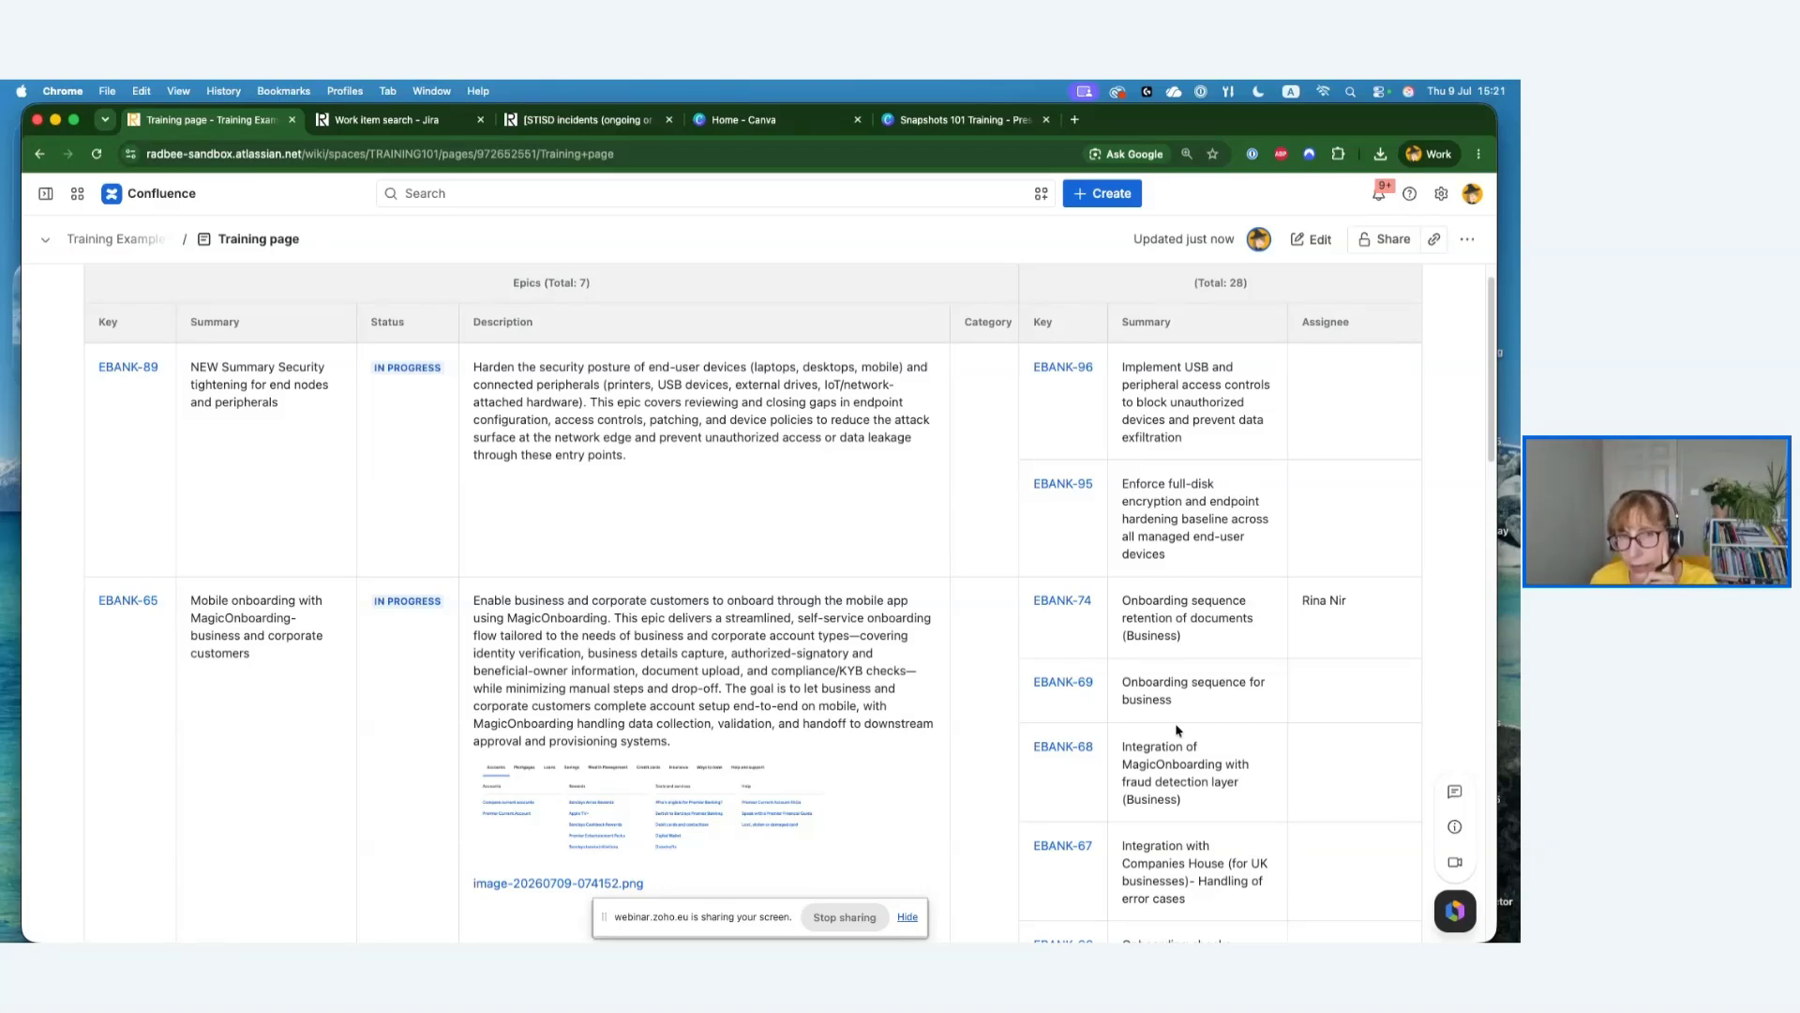
{"action": "right_click", "coordinate": [120, 366]}
{"action": "left_click", "coordinate": [131, 372]}
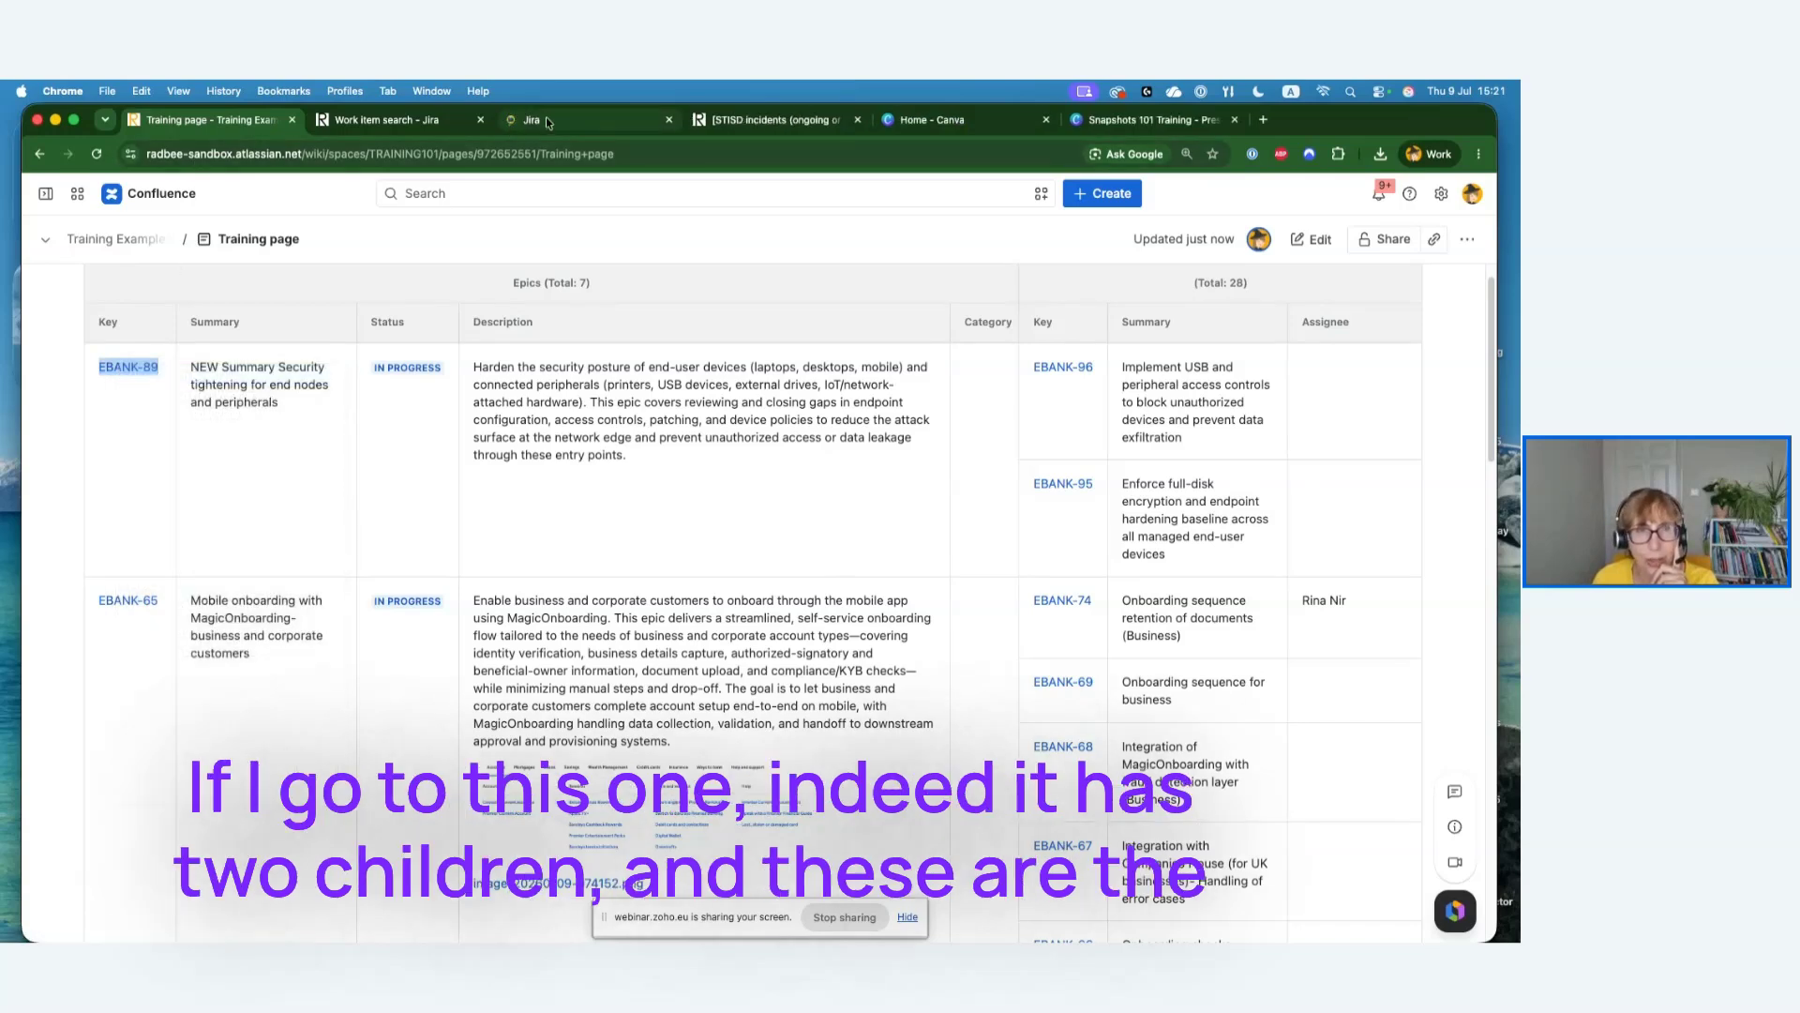
{"action": "left_click", "coordinate": [540, 123]}
{"action": "scroll", "coordinate": [497, 343], "scroll_direction": "down", "scroll_amount": 3}
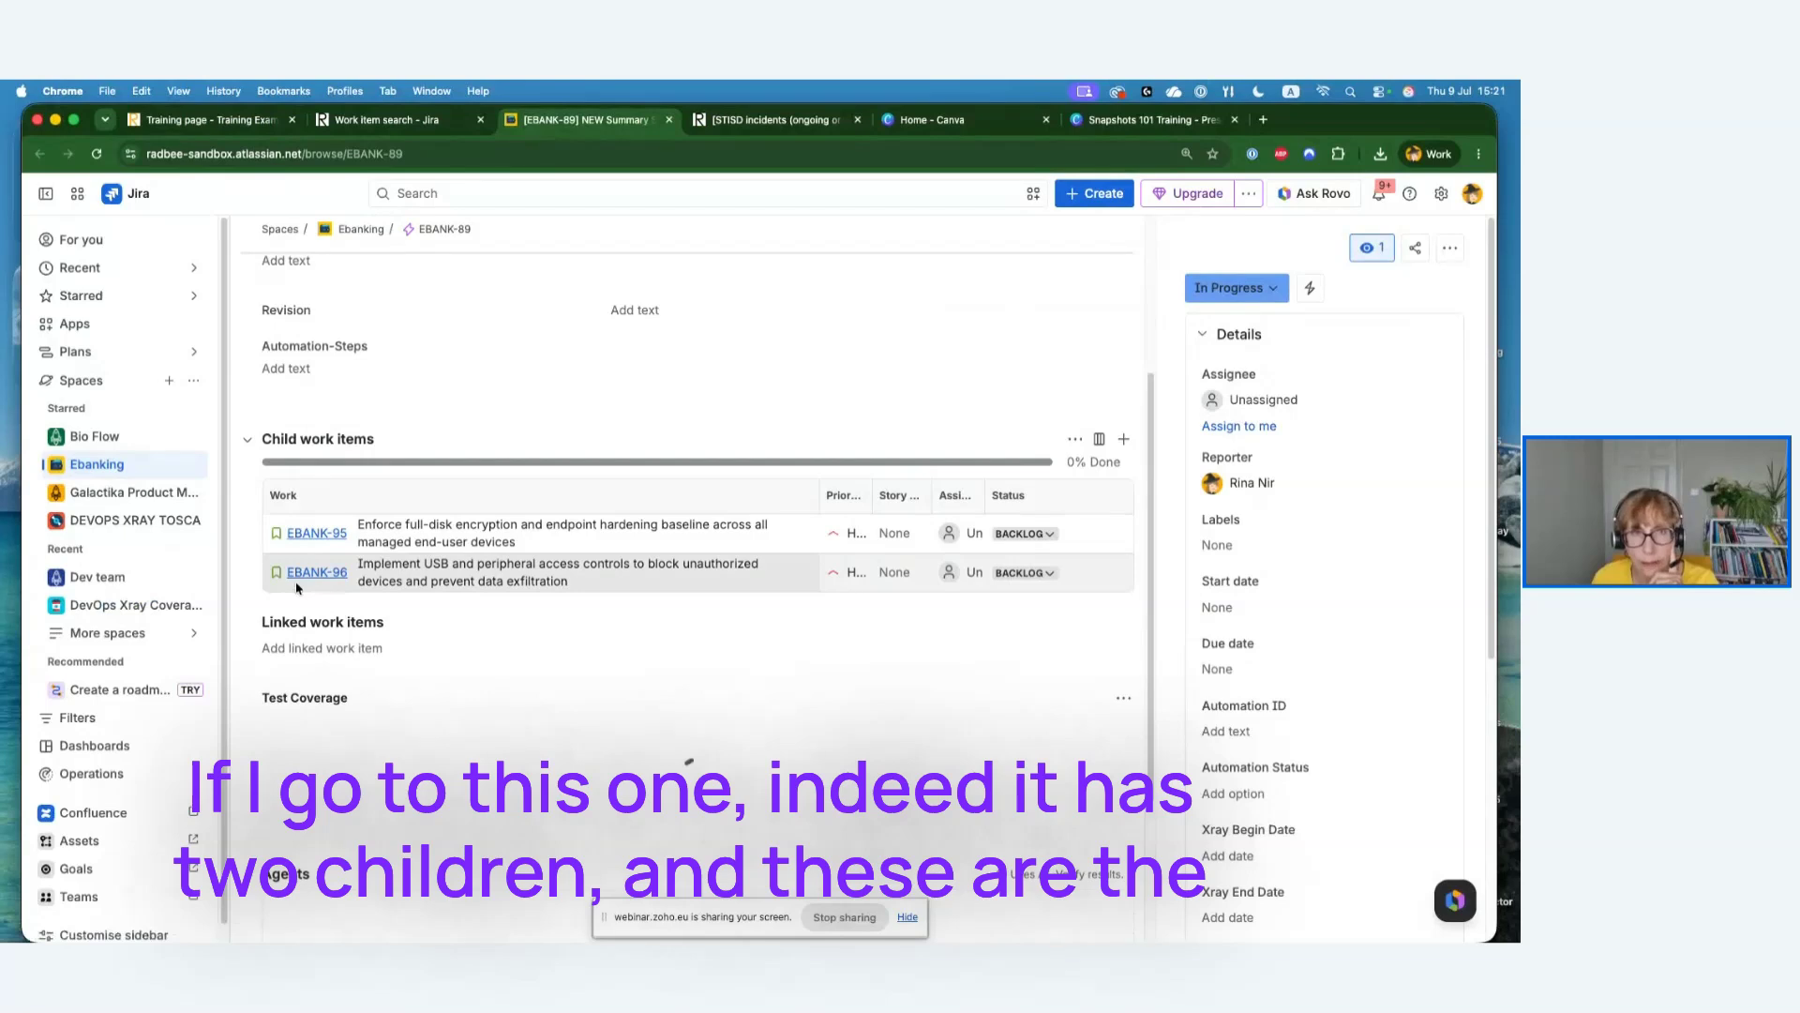
{"action": "left_click", "coordinate": [207, 119]}
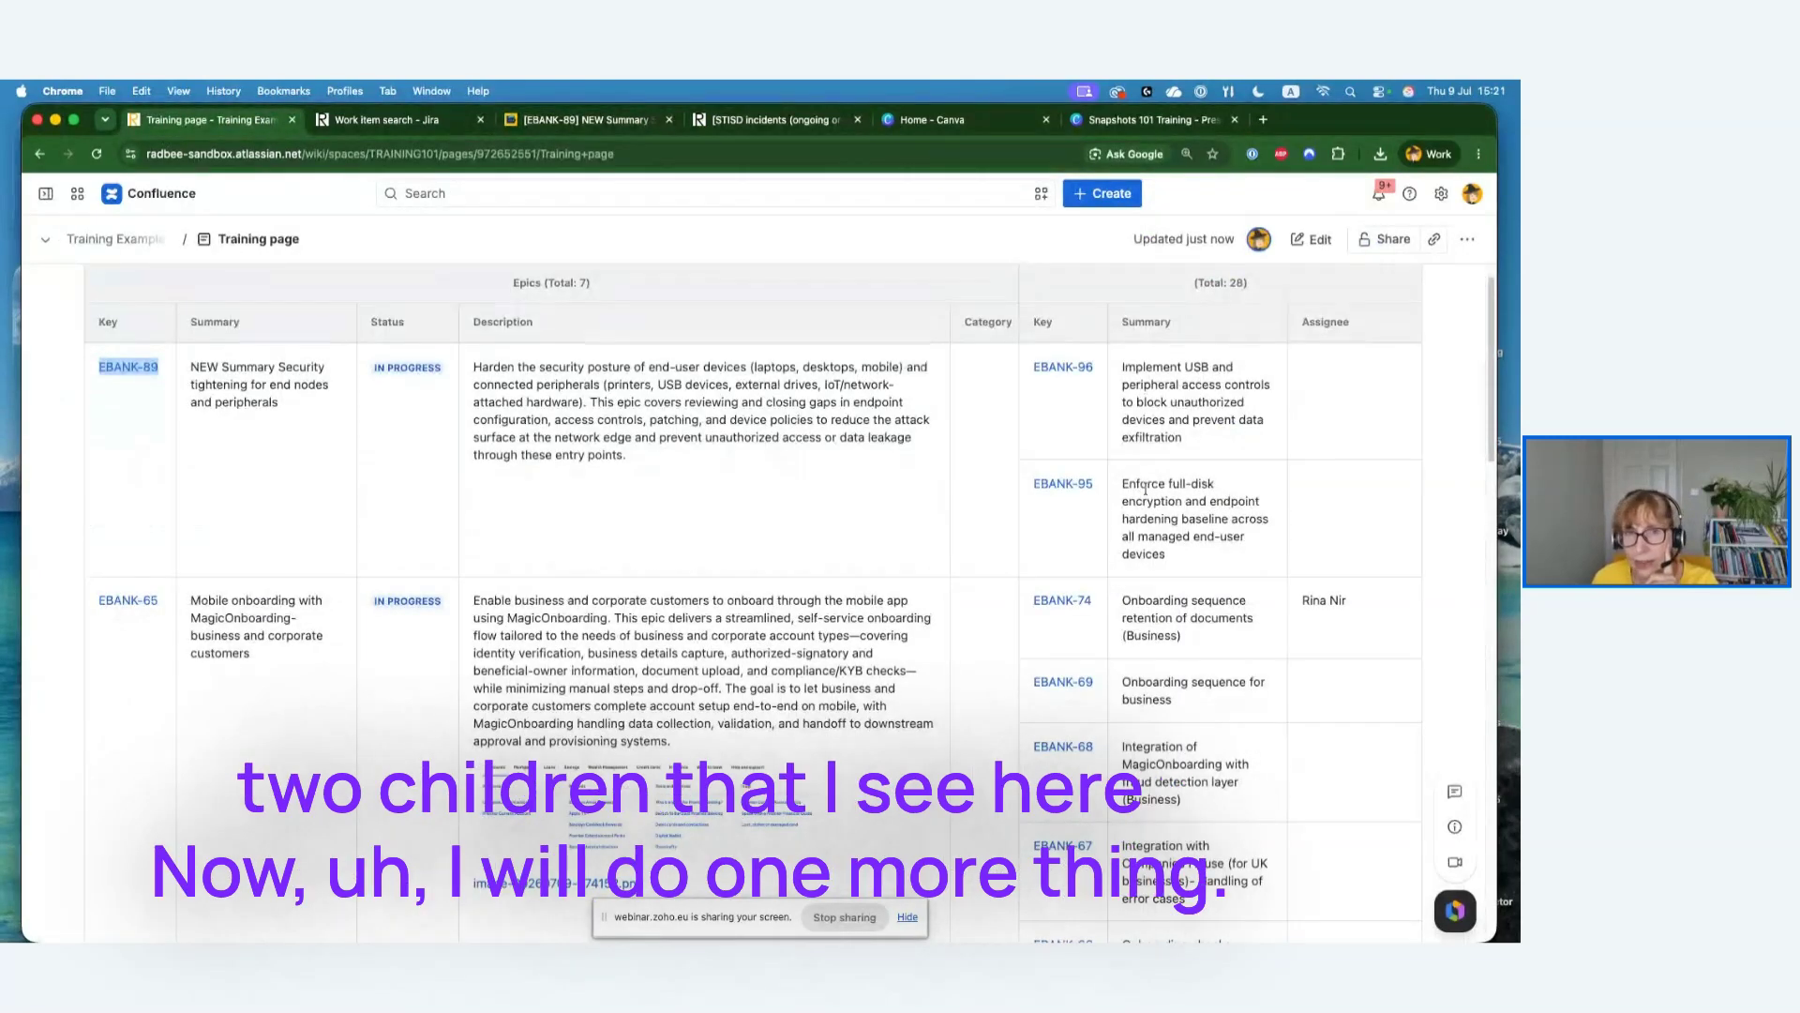
Check the Assignee column beside the child issues and reopen the Snapshots macro's second-level settings
{"action": "scroll", "coordinate": [1145, 489], "scroll_direction": "up", "scroll_amount": 2}
{"action": "scroll", "coordinate": [1141, 492], "scroll_direction": "down", "scroll_amount": 2}
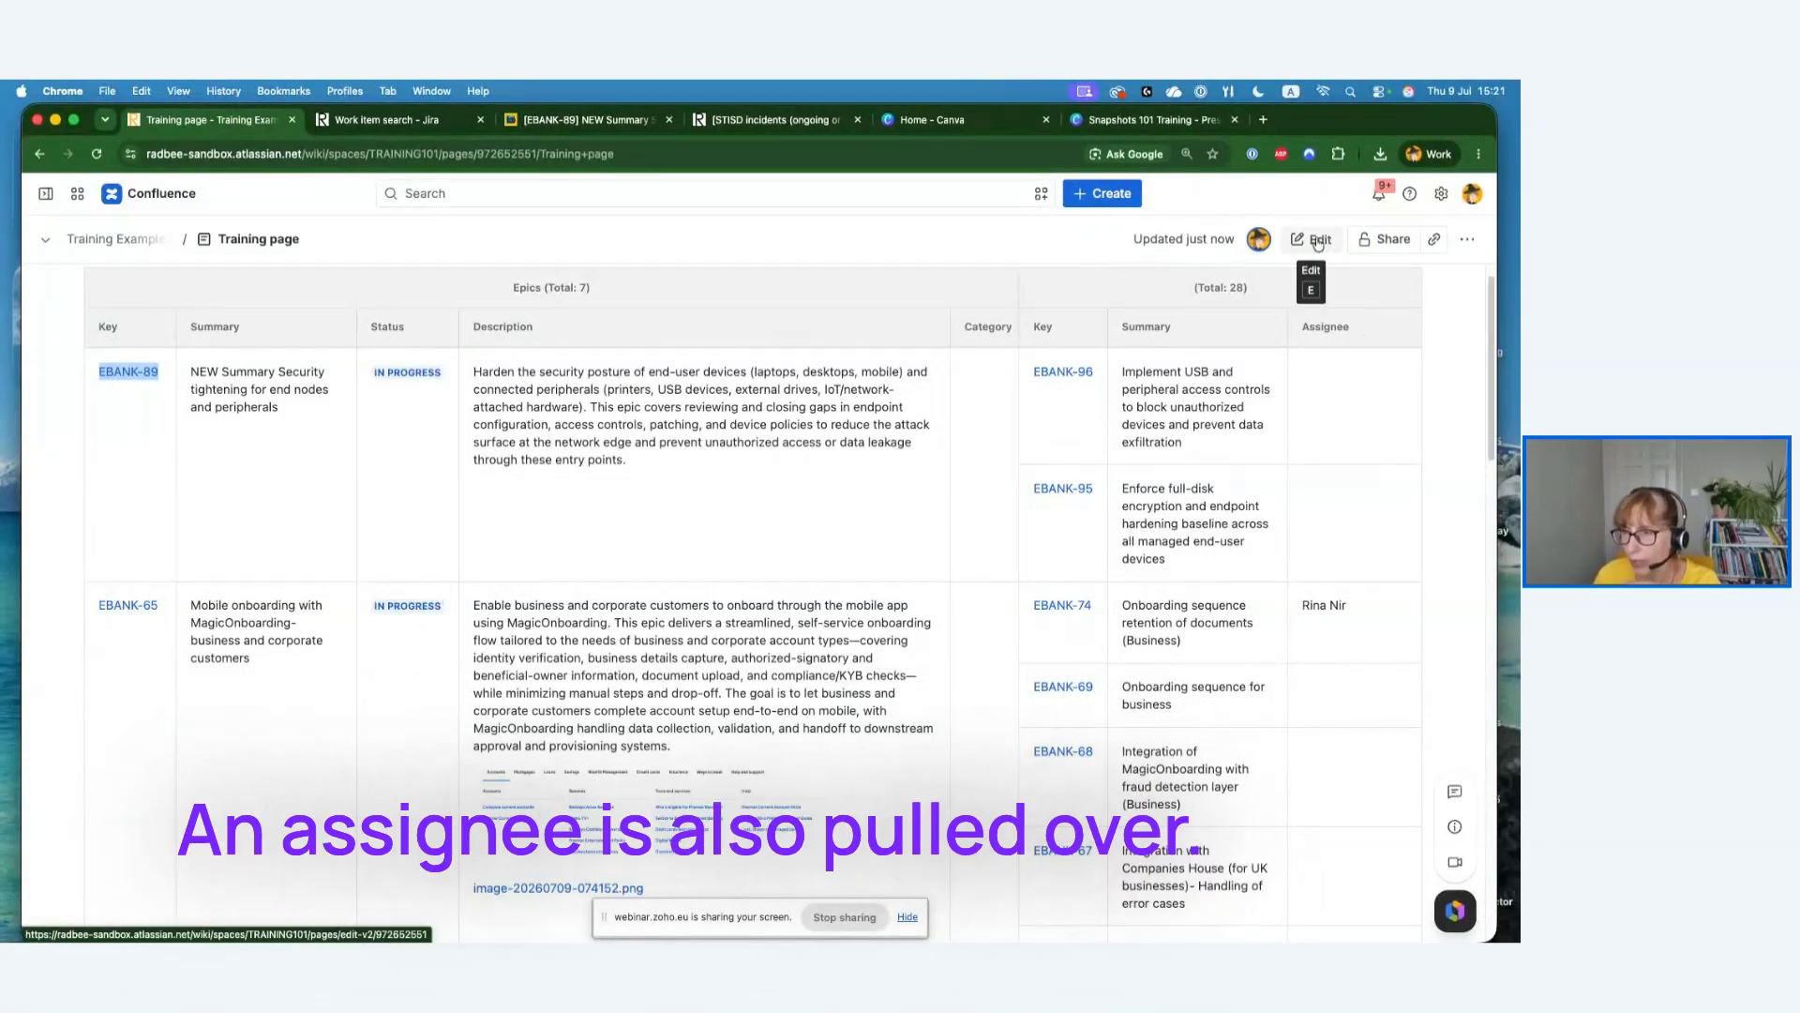
{"action": "scroll", "coordinate": [1347, 697], "scroll_direction": "down", "scroll_amount": 5}
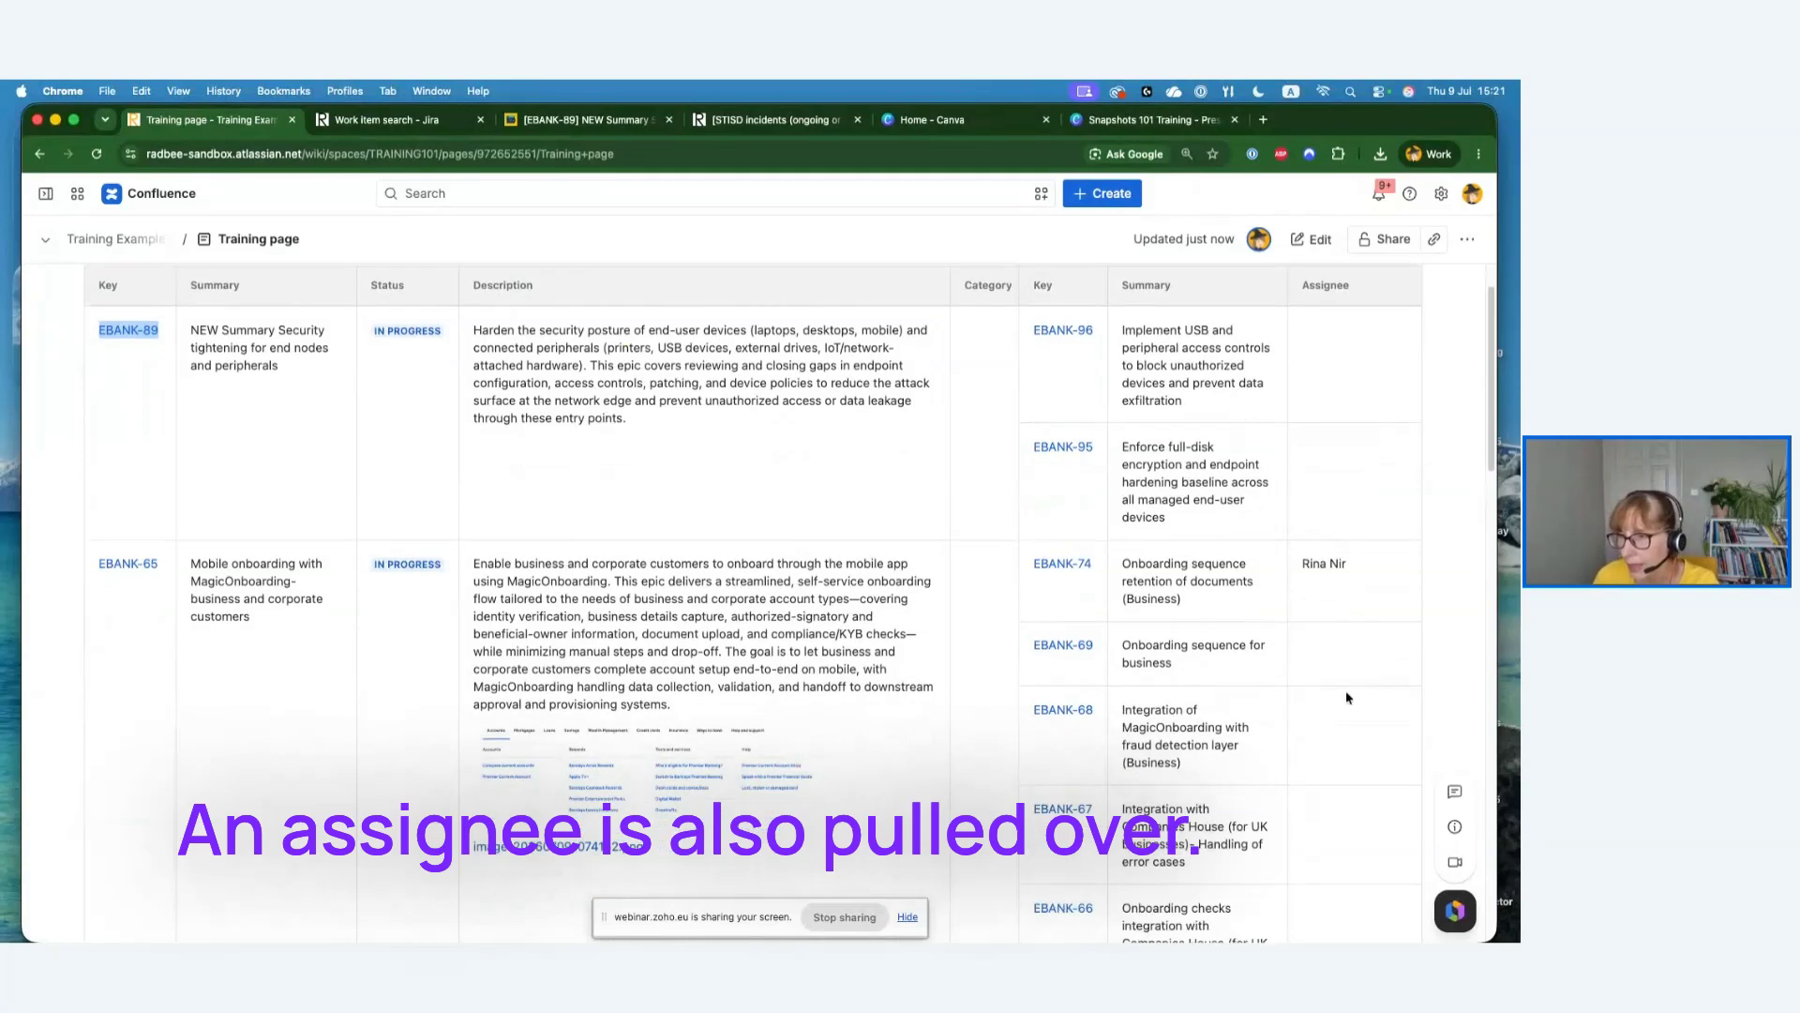
{"action": "scroll", "coordinate": [1347, 698], "scroll_direction": "up", "scroll_amount": 6}
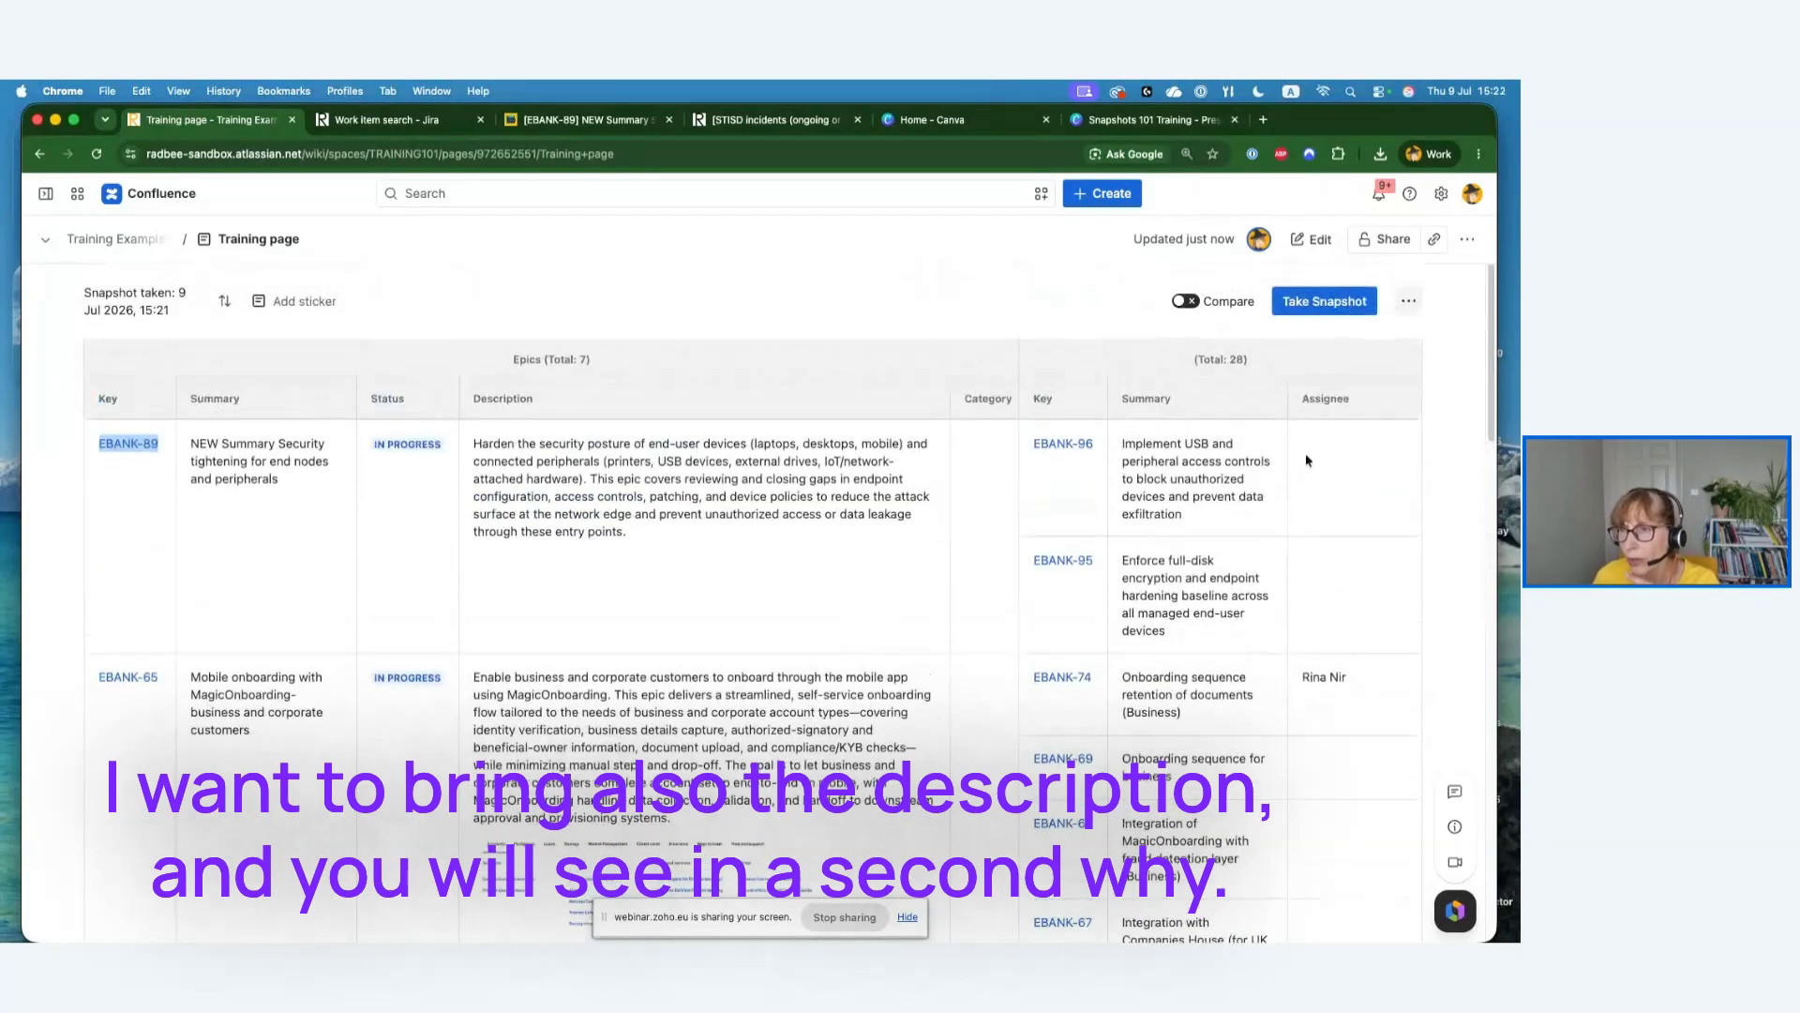
{"action": "left_click", "coordinate": [1311, 240]}
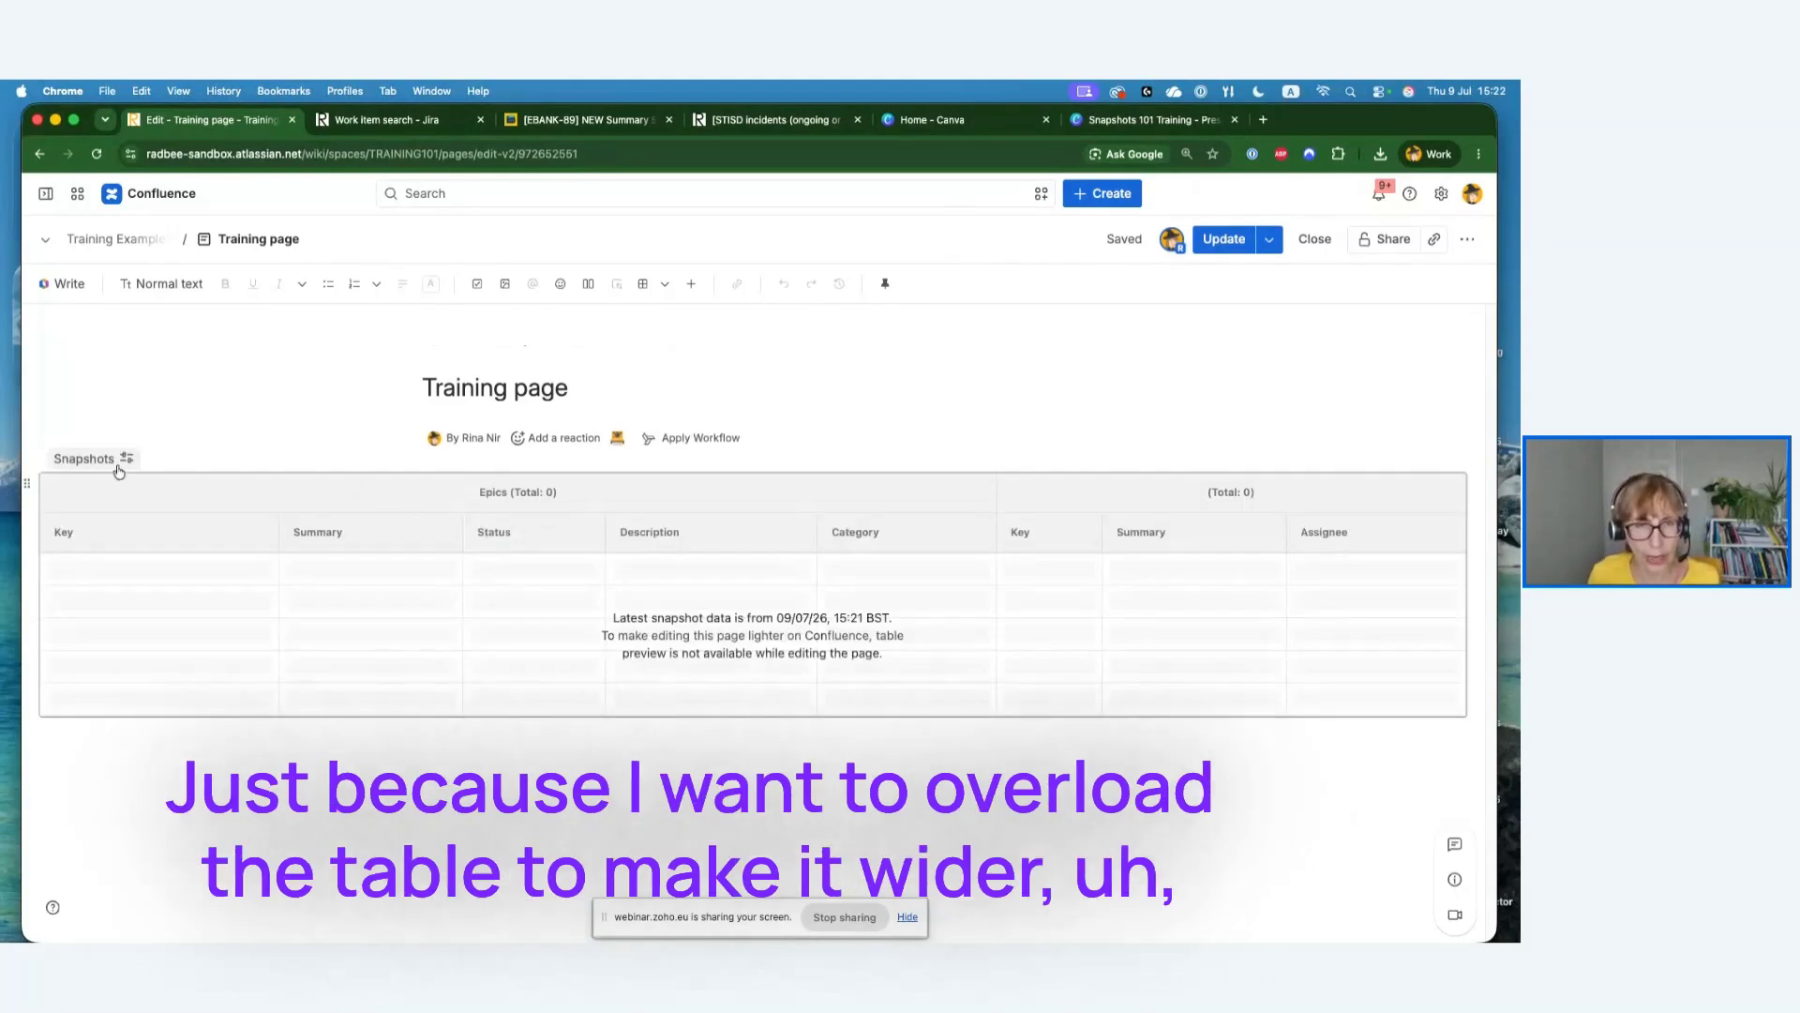
{"action": "left_click", "coordinate": [351, 486]}
{"action": "left_click", "coordinate": [658, 747]}
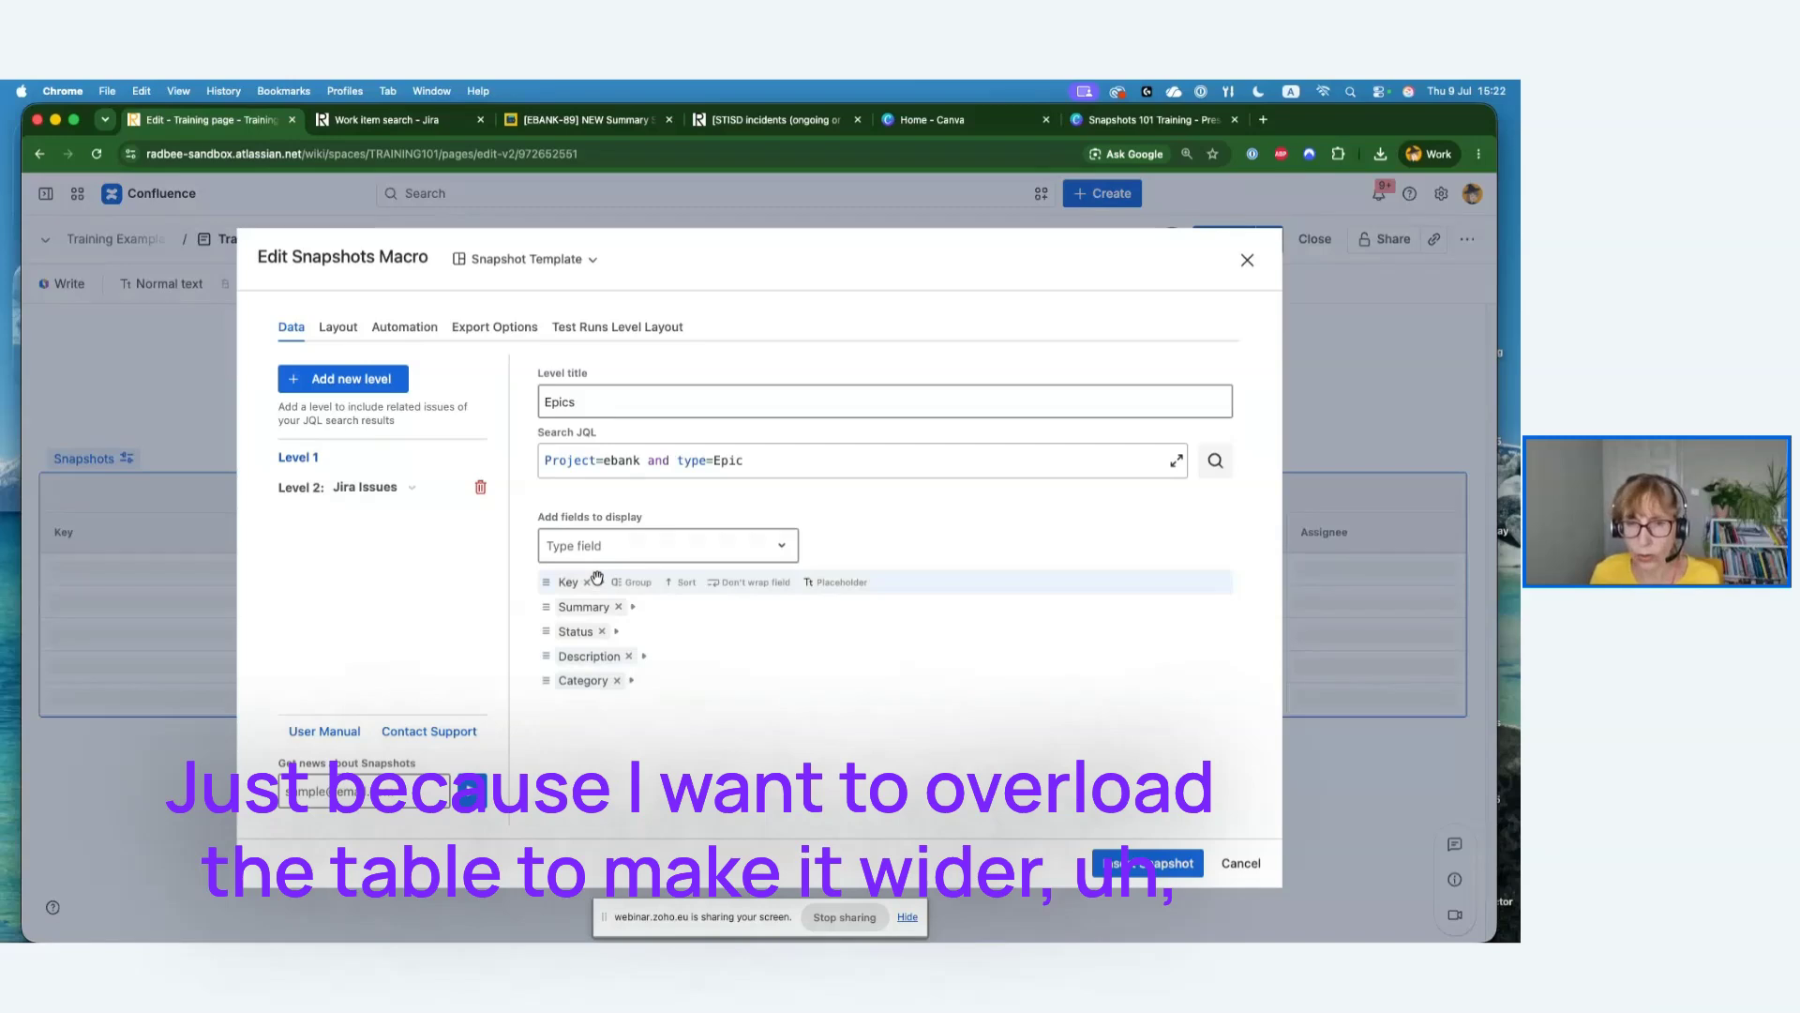
{"action": "left_click", "coordinate": [575, 549]}
{"action": "left_click", "coordinate": [369, 500]}
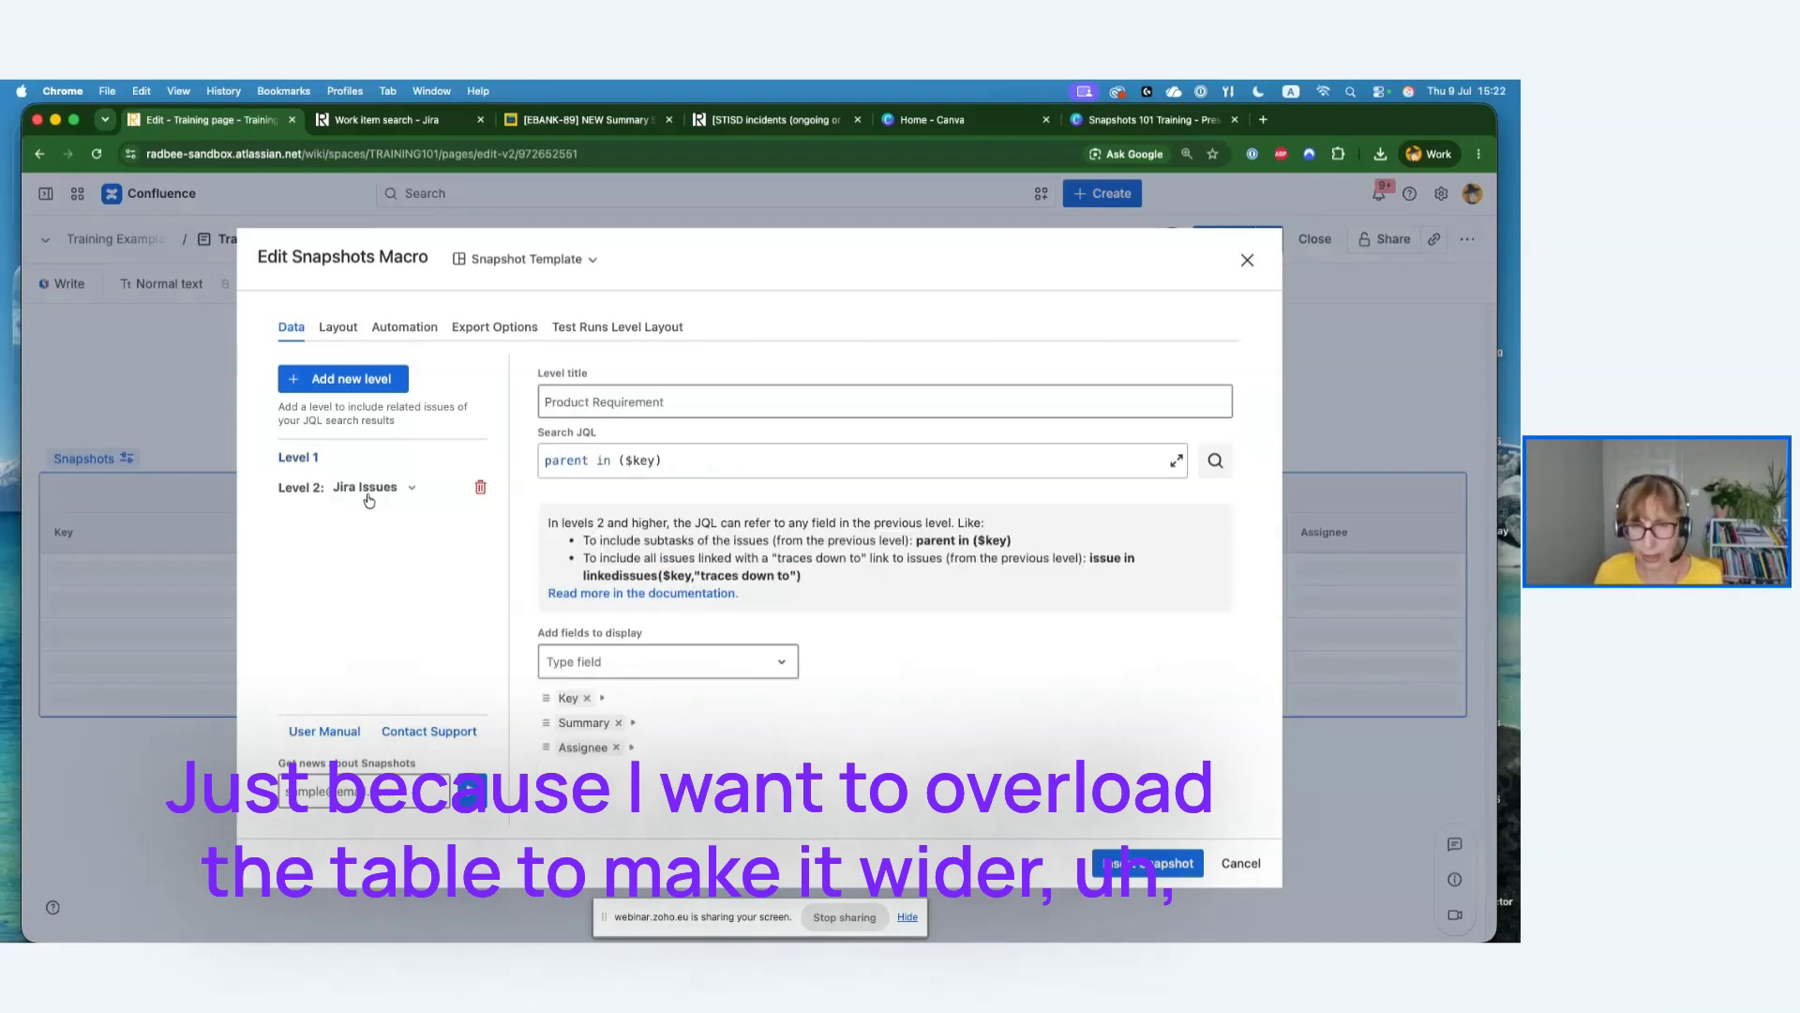
Add the Description field to the second level's displayed fields and insert the snapshot configuration
{"action": "left_click", "coordinate": [596, 665]}
{"action": "type", "text": "descr"}
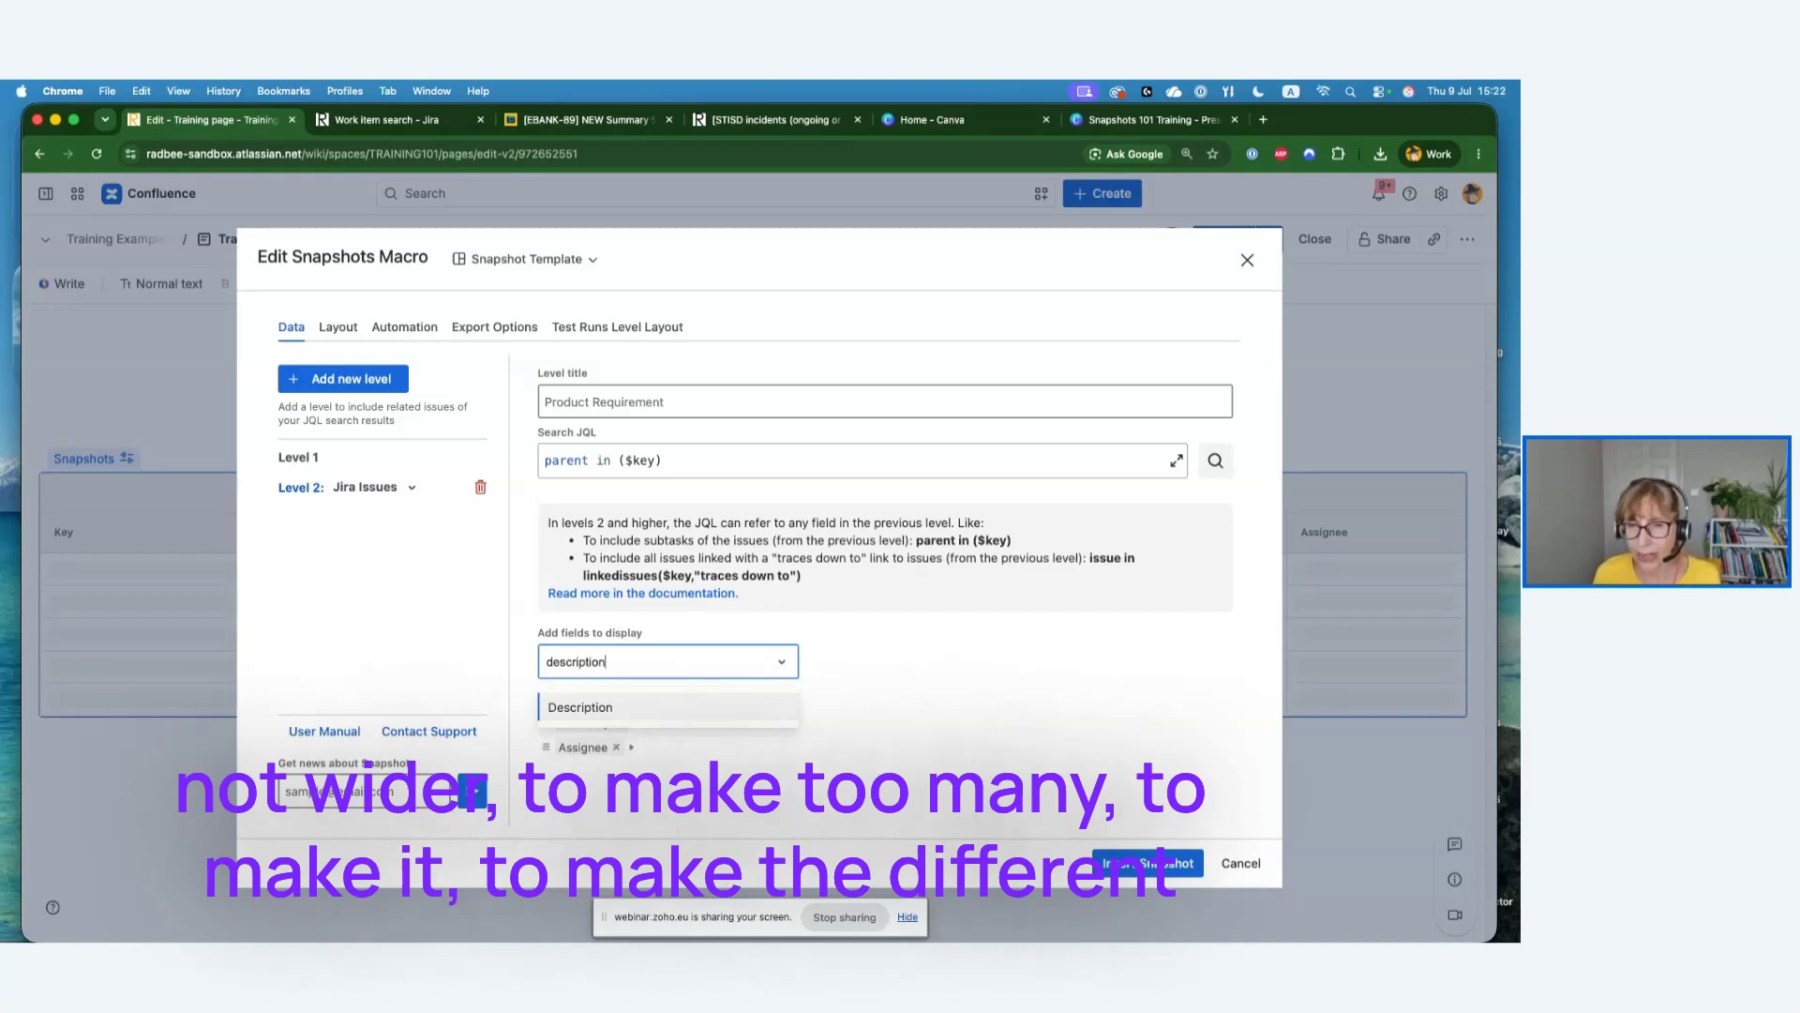
{"action": "type", "text": "iption"}
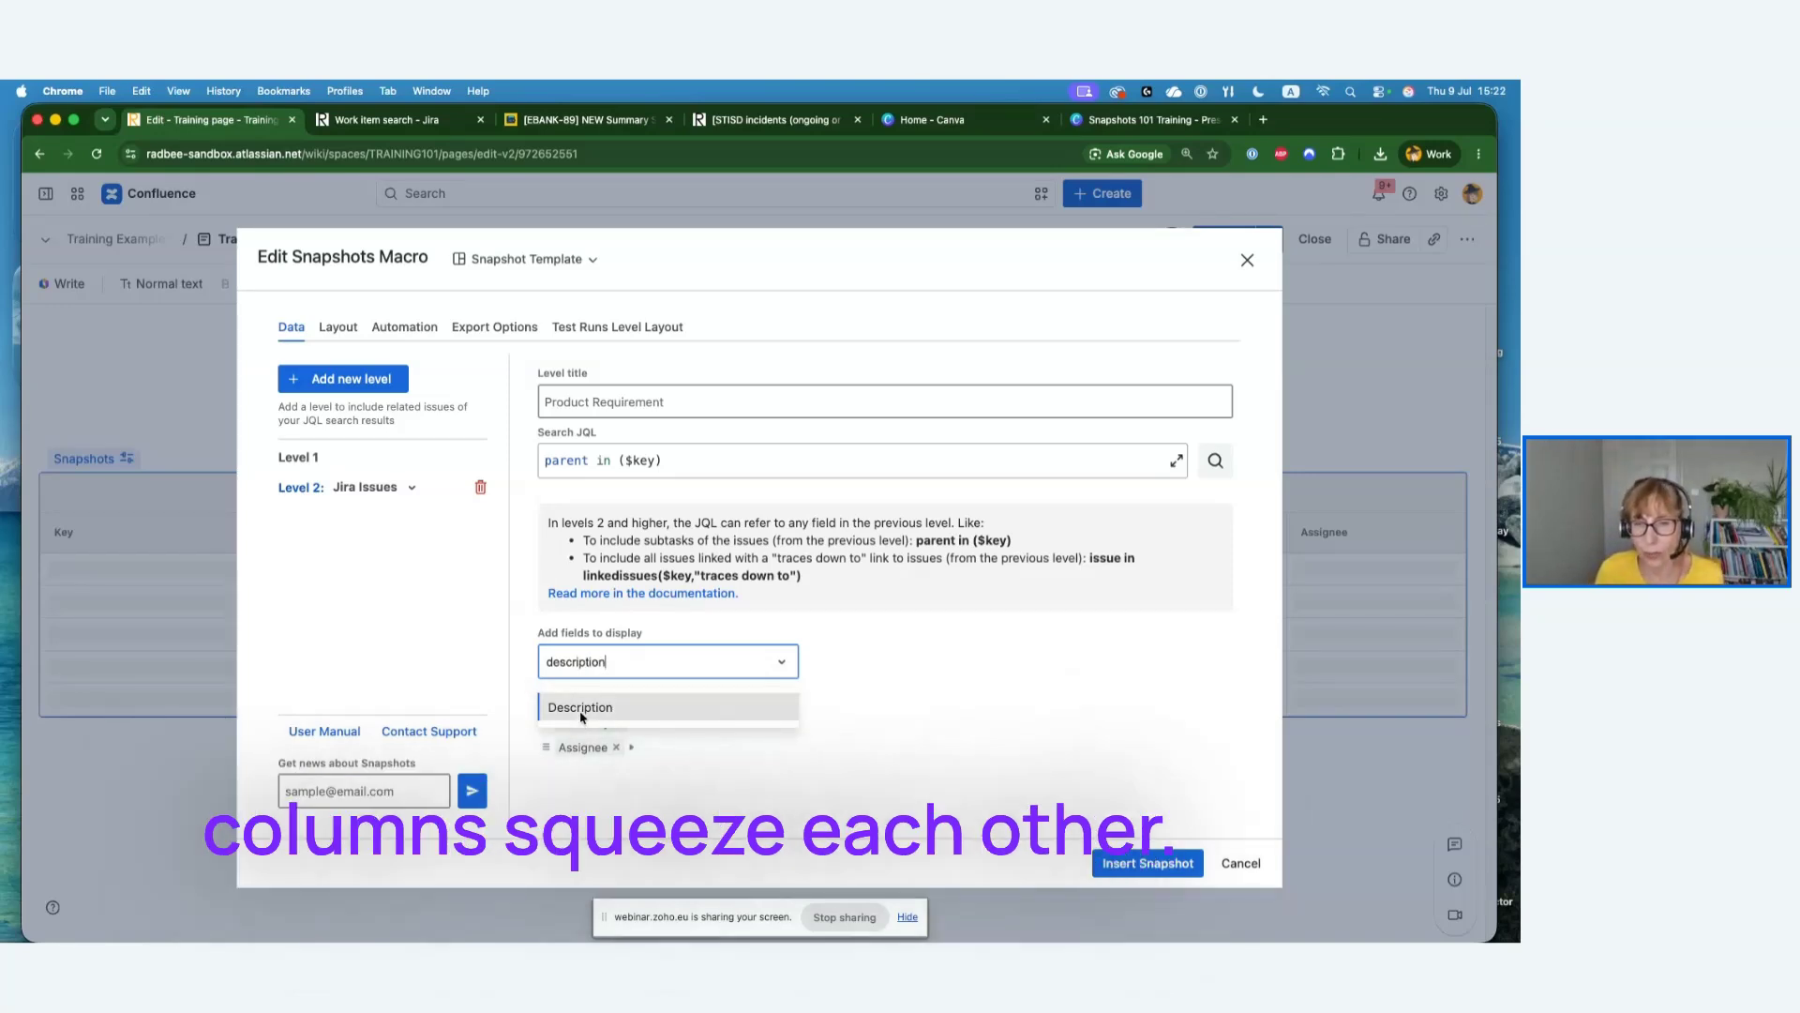
{"action": "left_click", "coordinate": [582, 709]}
{"action": "left_click", "coordinate": [1148, 863]}
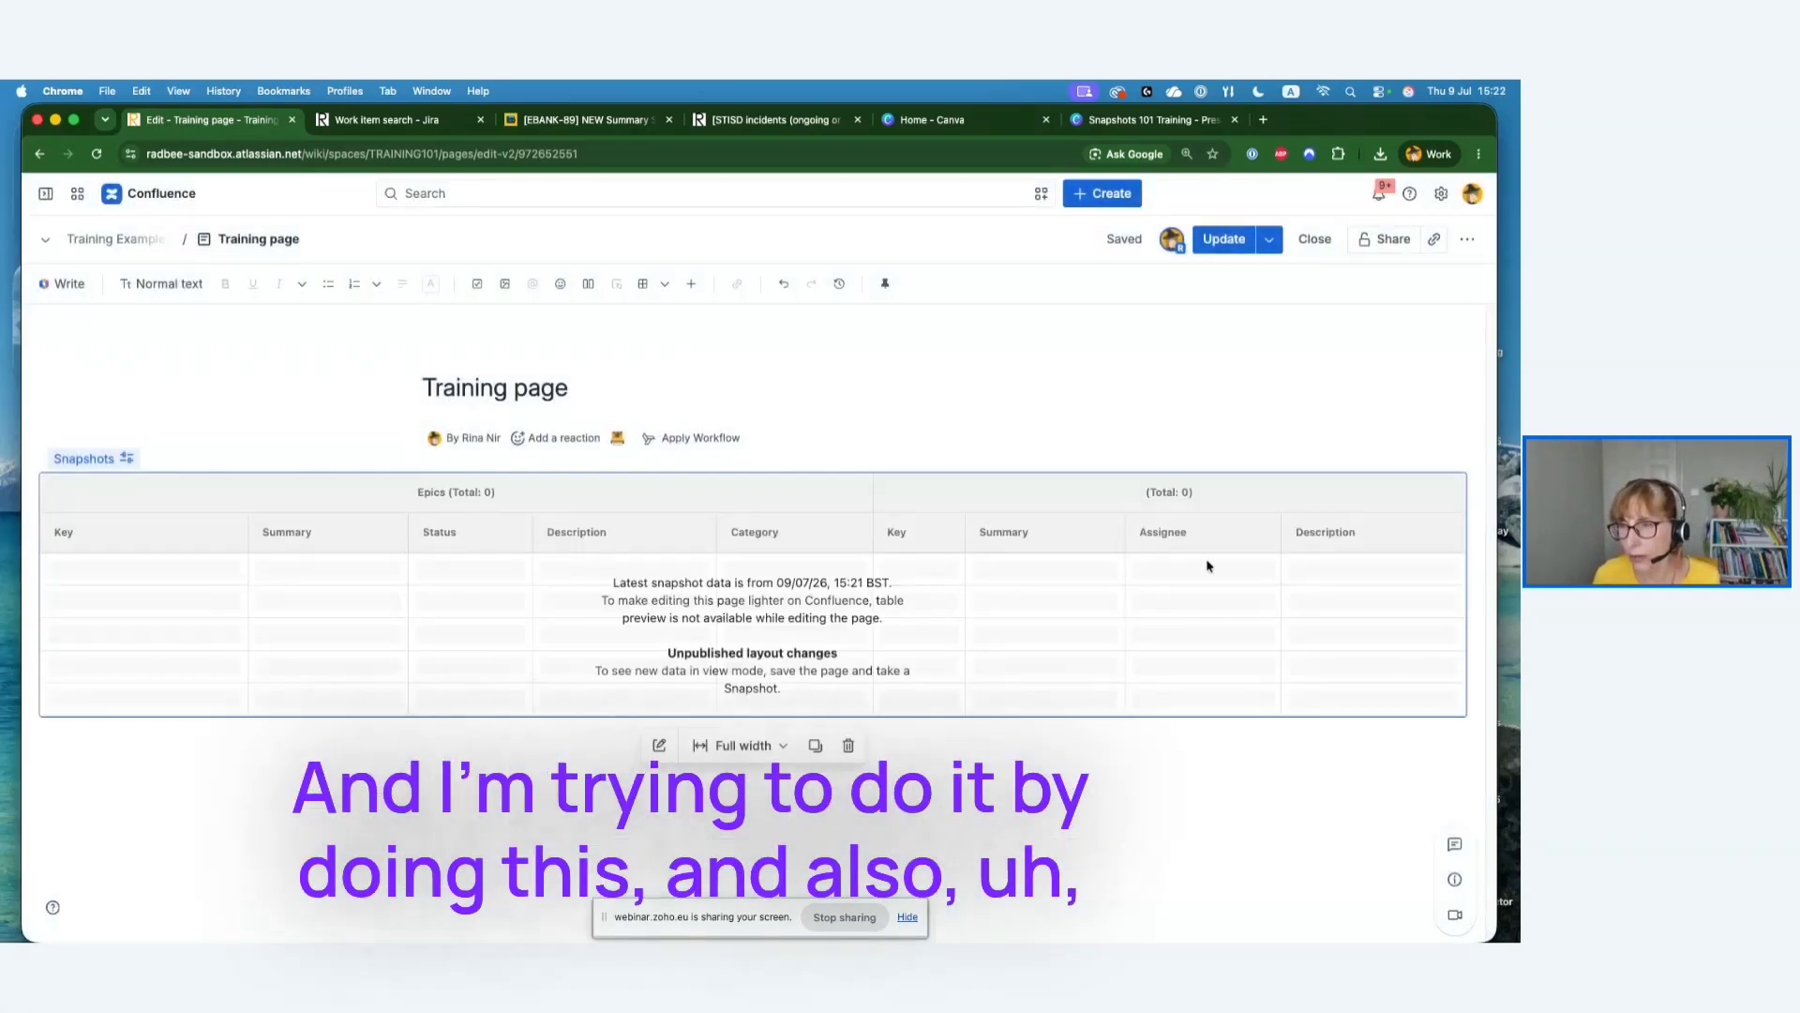
Set the snapshot table's width to Wide, and update the page with a new snapshot
{"action": "left_click", "coordinate": [745, 745]}
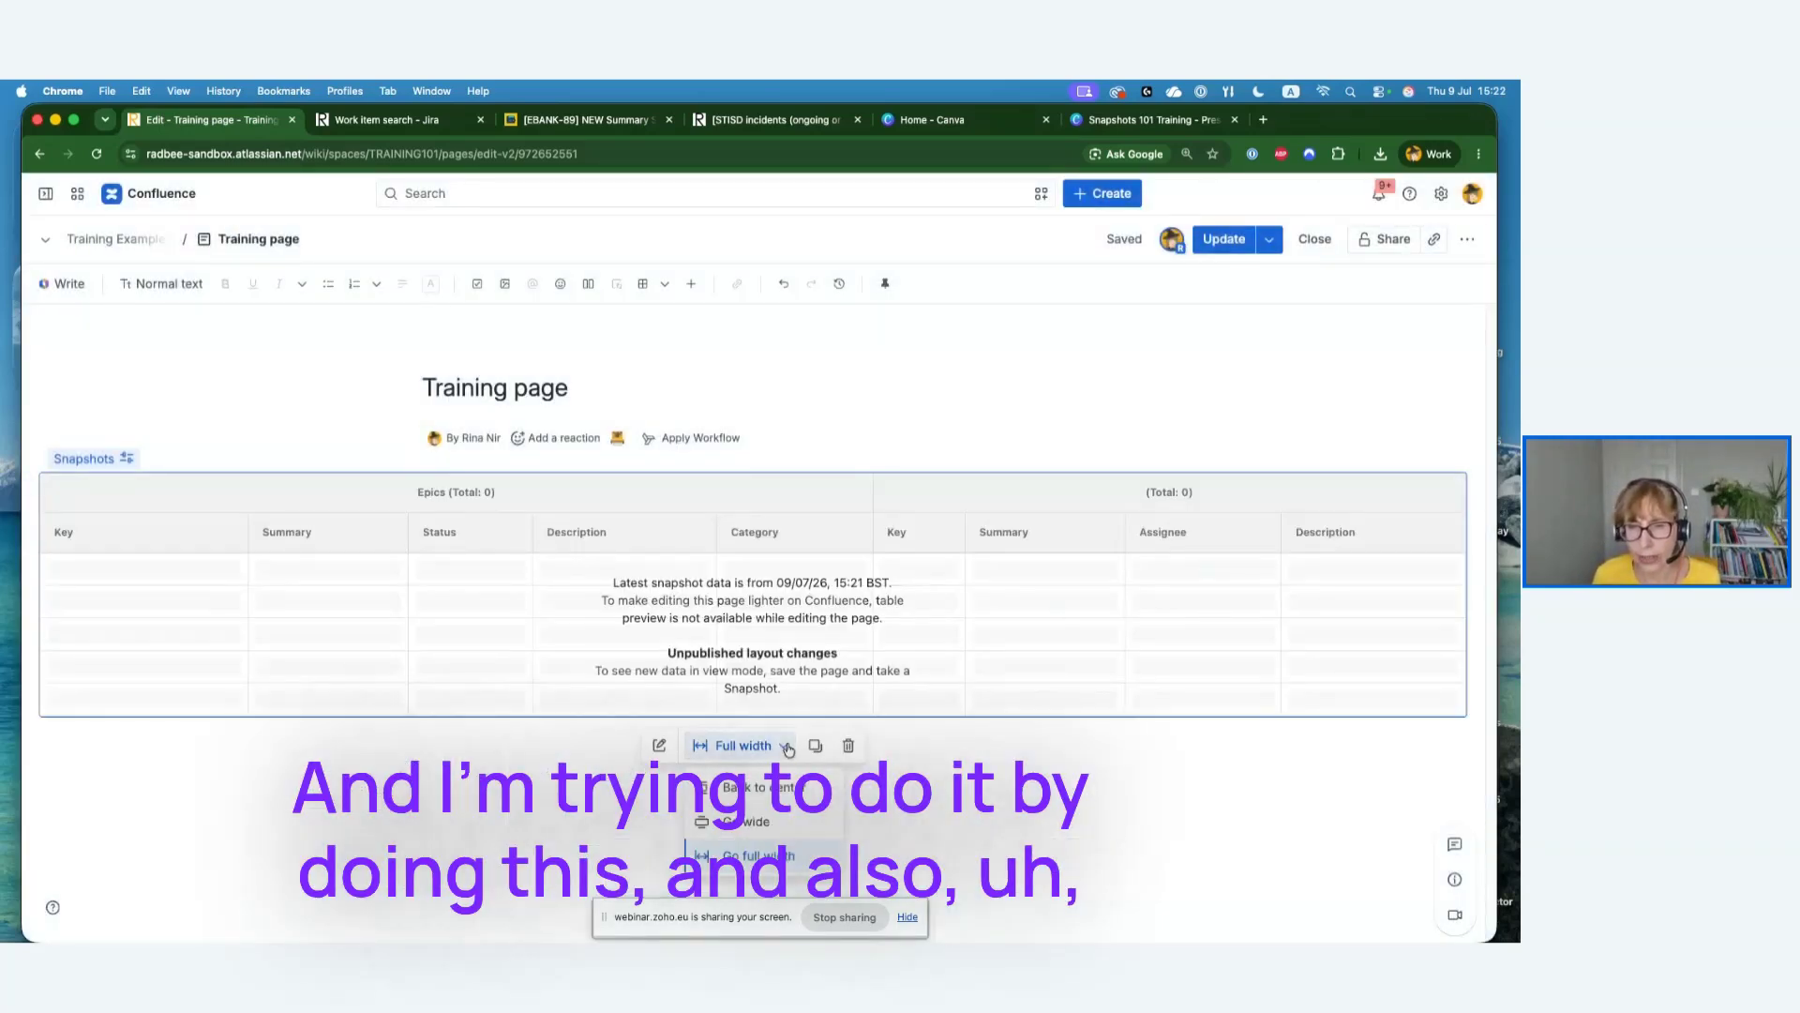
{"action": "left_click", "coordinate": [747, 822]}
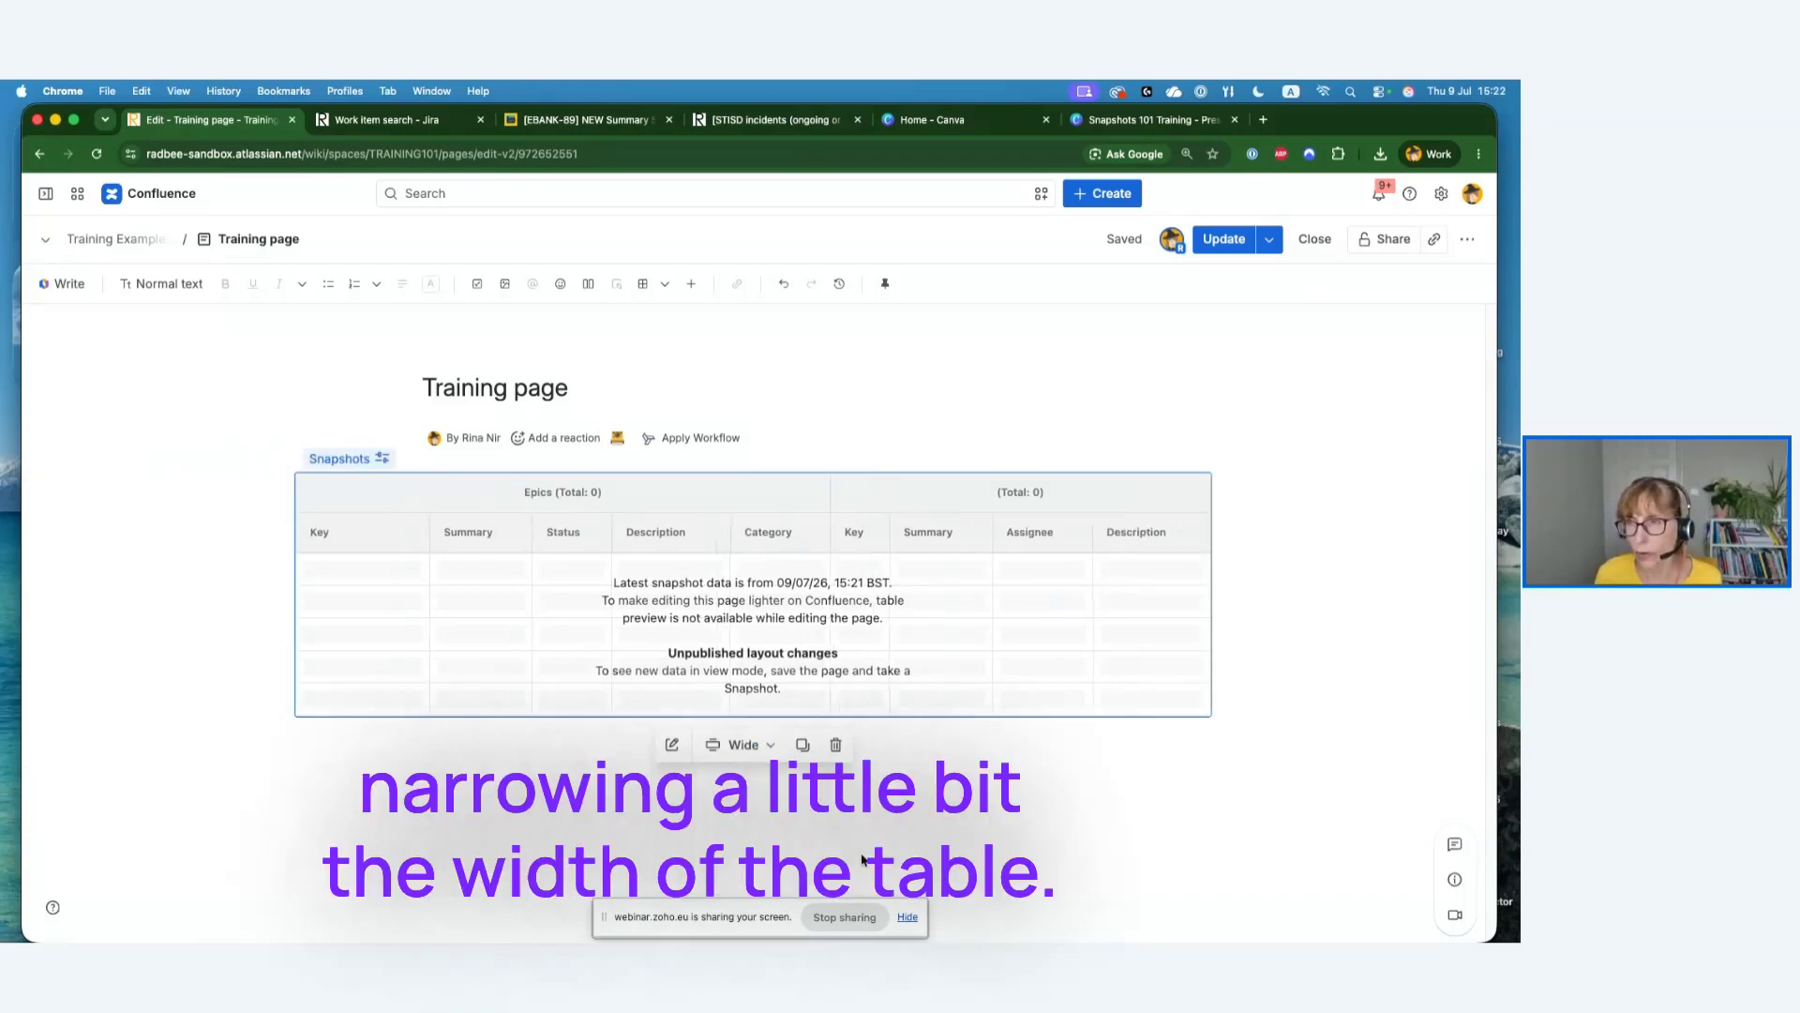
{"action": "left_click", "coordinate": [1230, 240]}
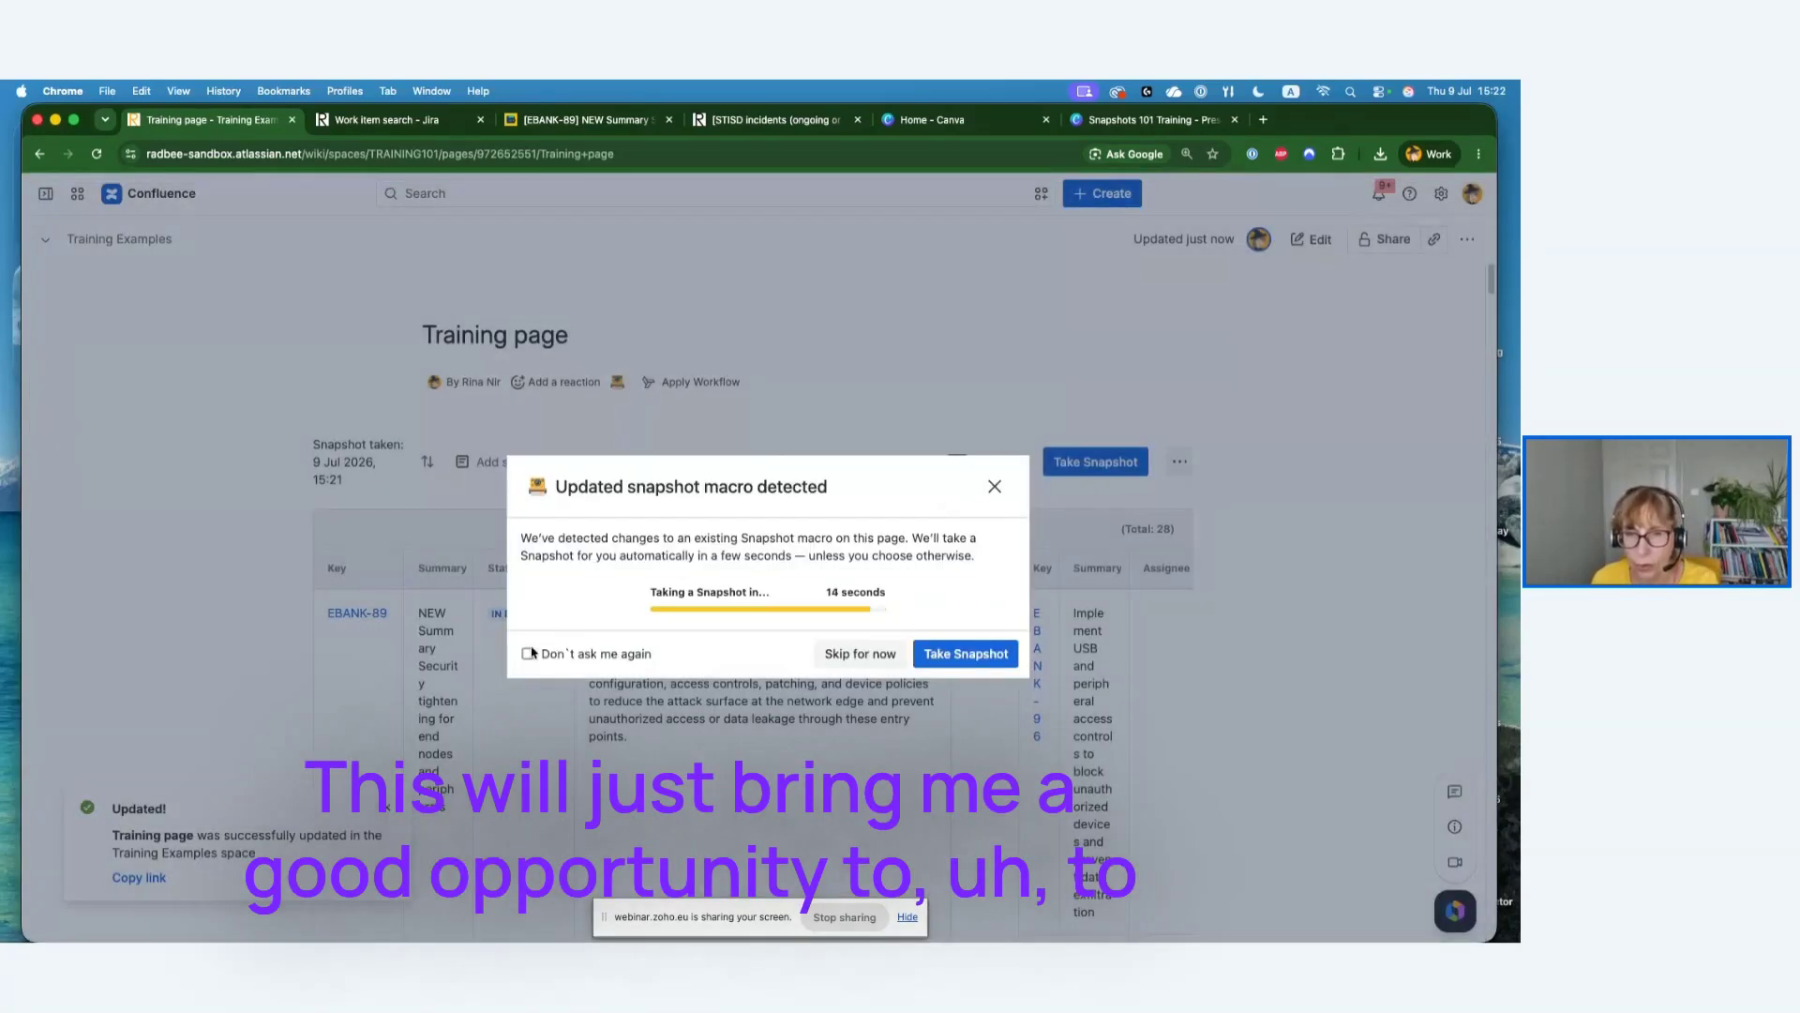
{"action": "left_click", "coordinate": [942, 654]}
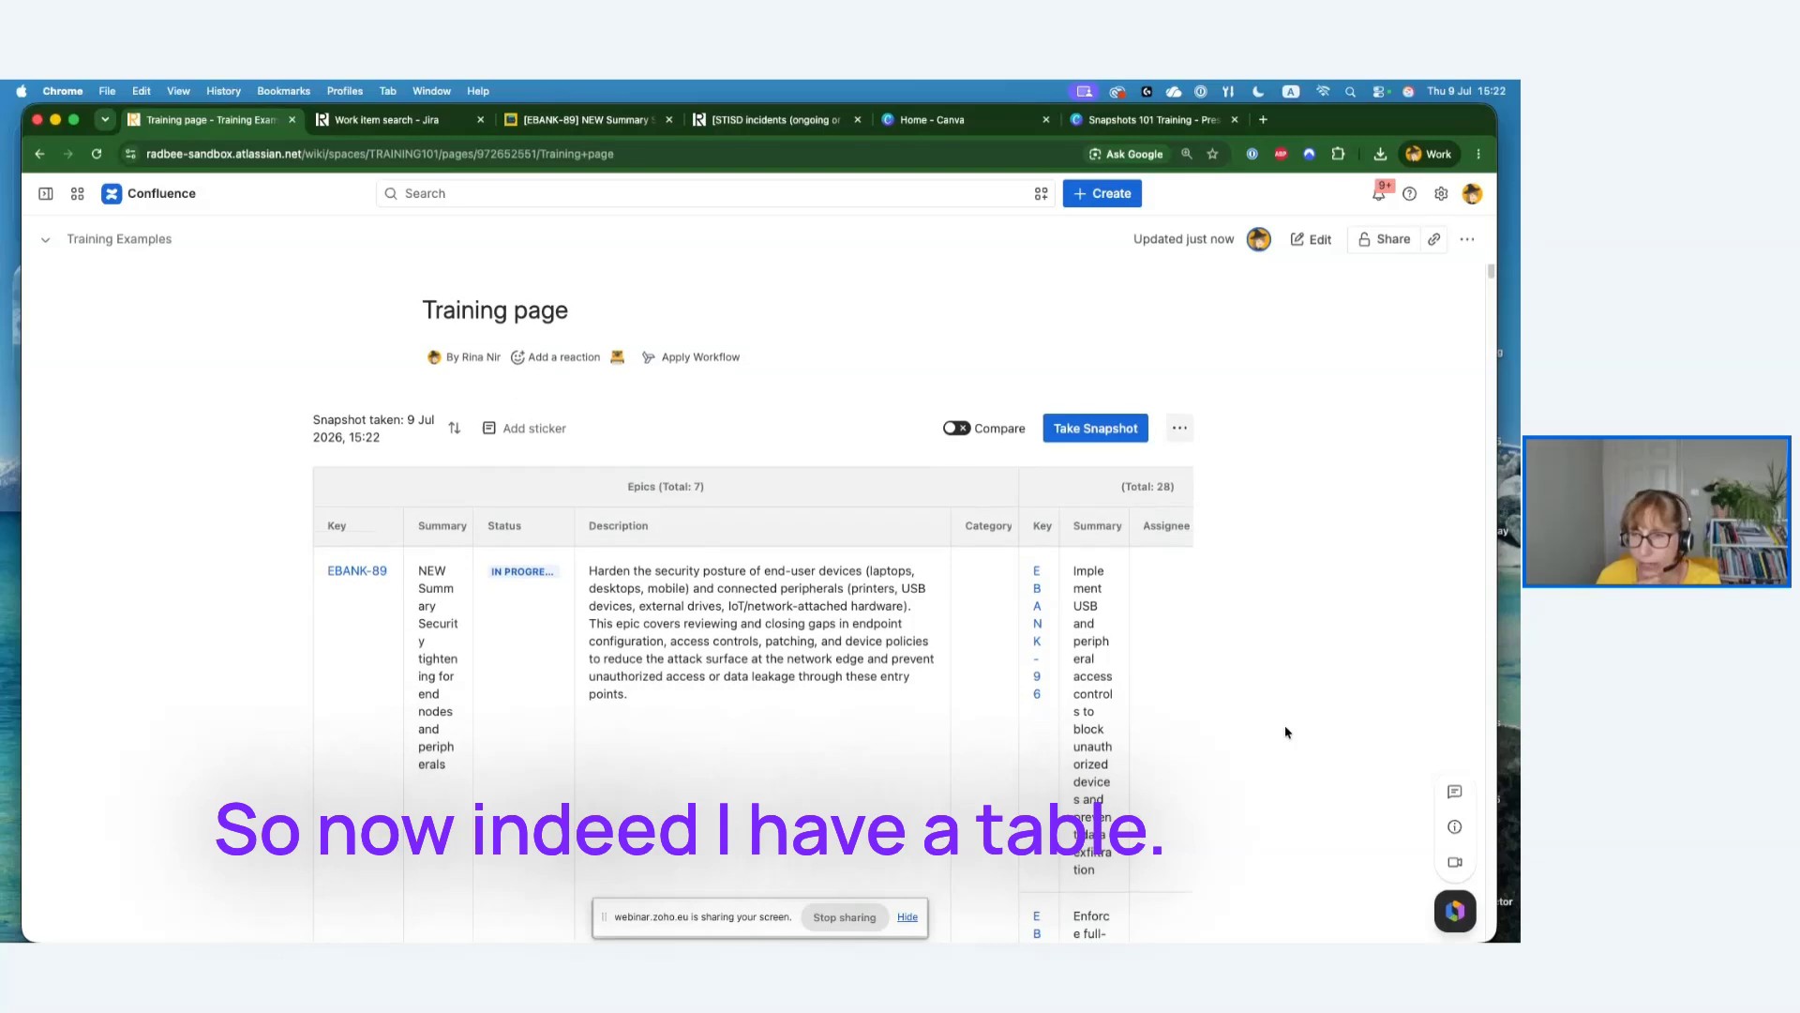
Examine the Wide snapshot table down to its last row and across to the second level's Description column
{"action": "scroll", "coordinate": [1287, 731], "scroll_direction": "down", "scroll_amount": 5}
{"action": "scroll", "coordinate": [1285, 730], "scroll_direction": "down", "scroll_amount": 20}
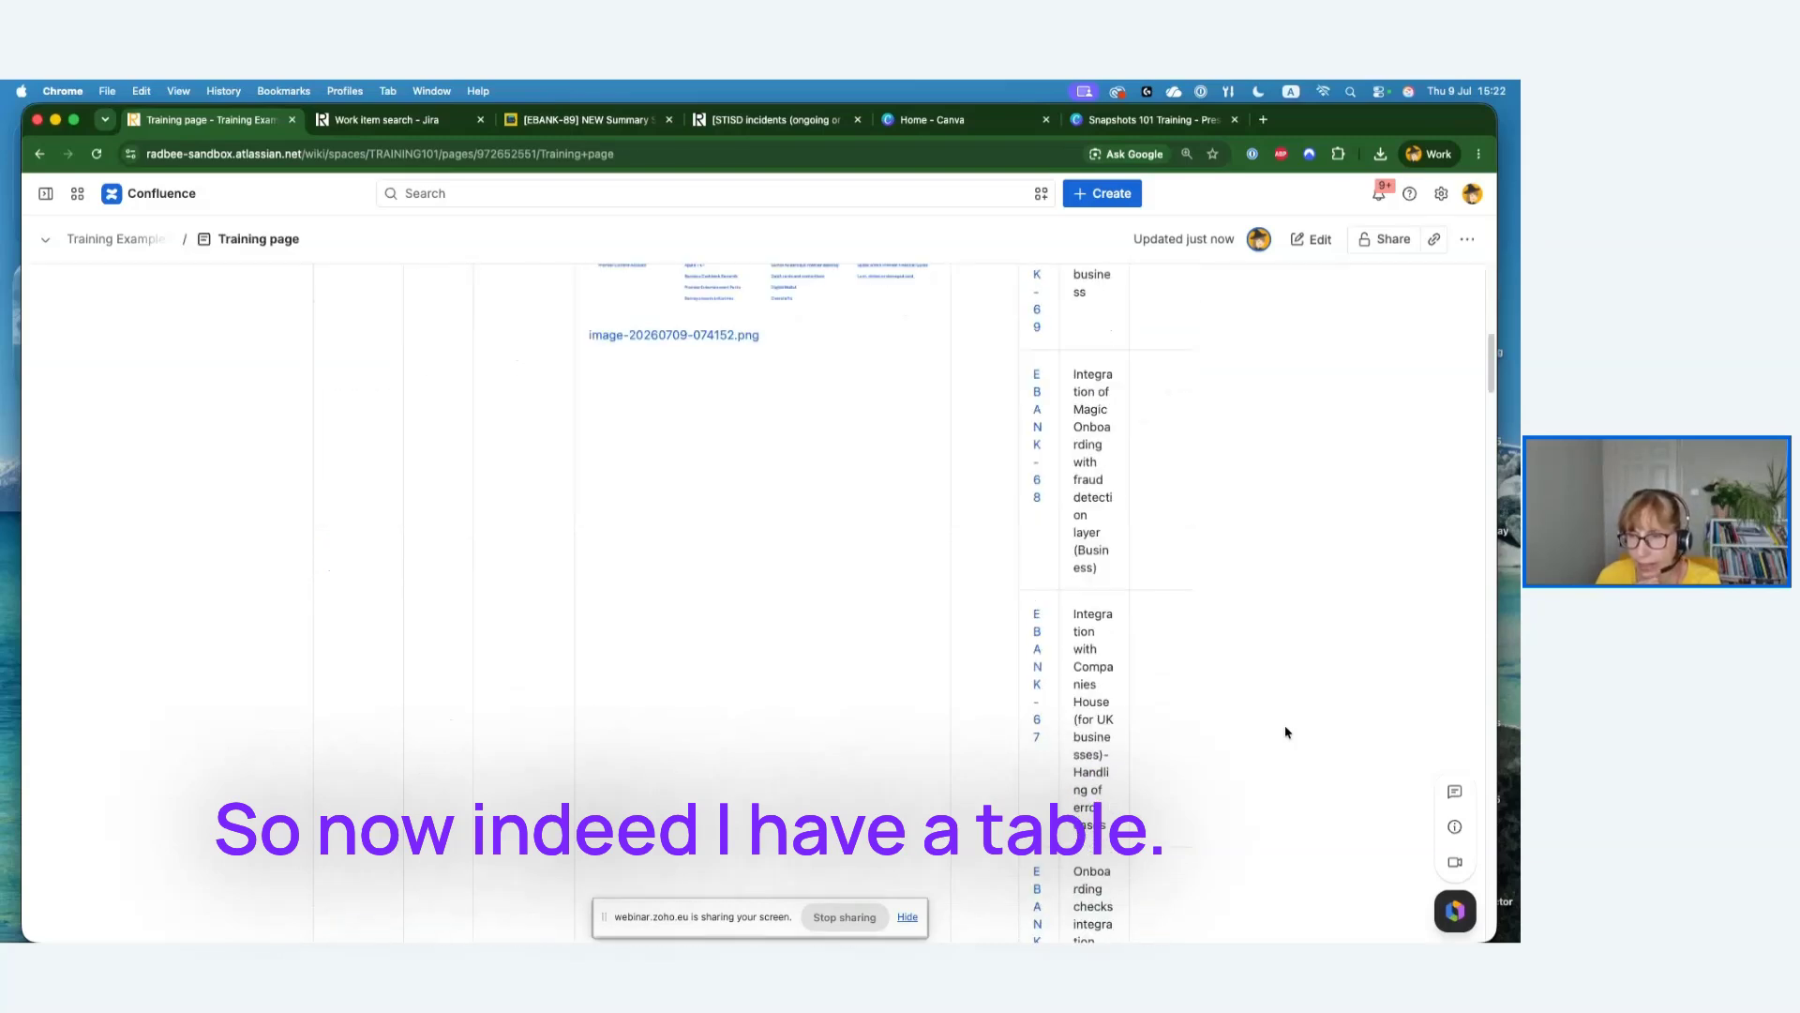
{"action": "scroll", "coordinate": [1285, 728], "scroll_direction": "down", "scroll_amount": 20}
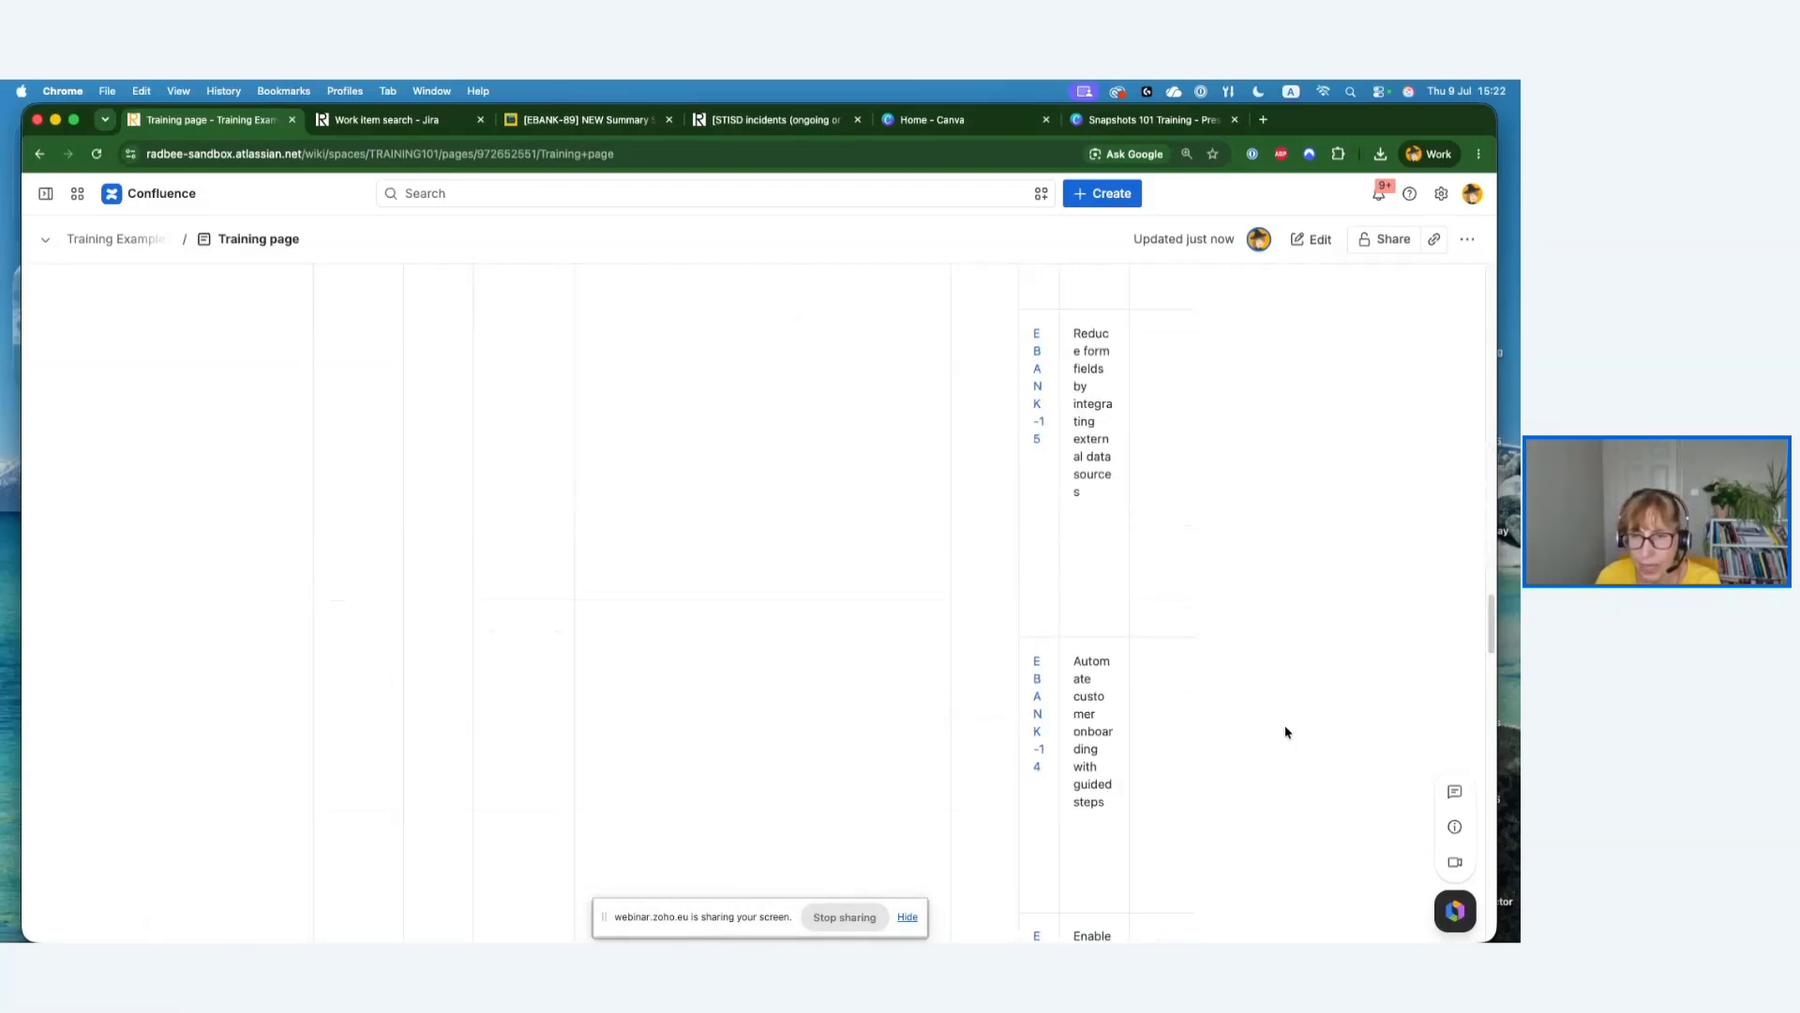
{"action": "scroll", "coordinate": [1286, 732], "scroll_direction": "down", "scroll_amount": 10}
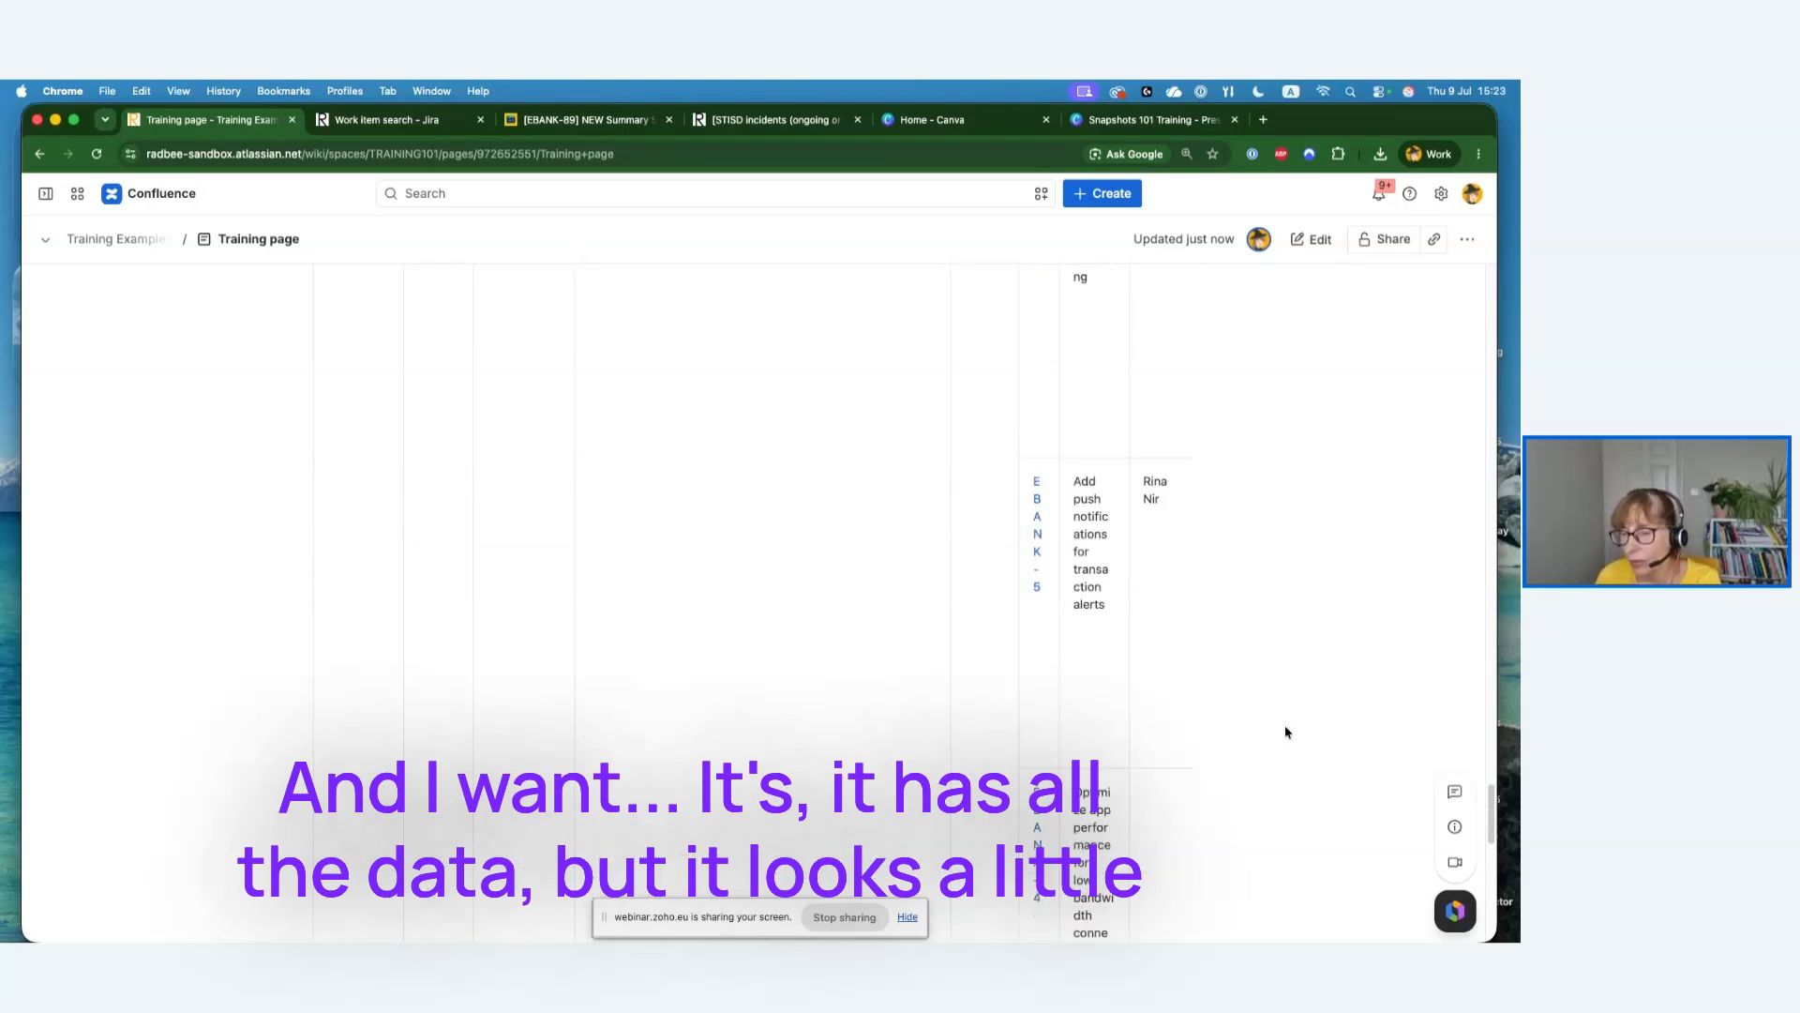
{"action": "scroll", "coordinate": [1285, 730], "scroll_direction": "down", "scroll_amount": 5}
{"action": "scroll", "coordinate": [1286, 732], "scroll_direction": "down", "scroll_amount": 2}
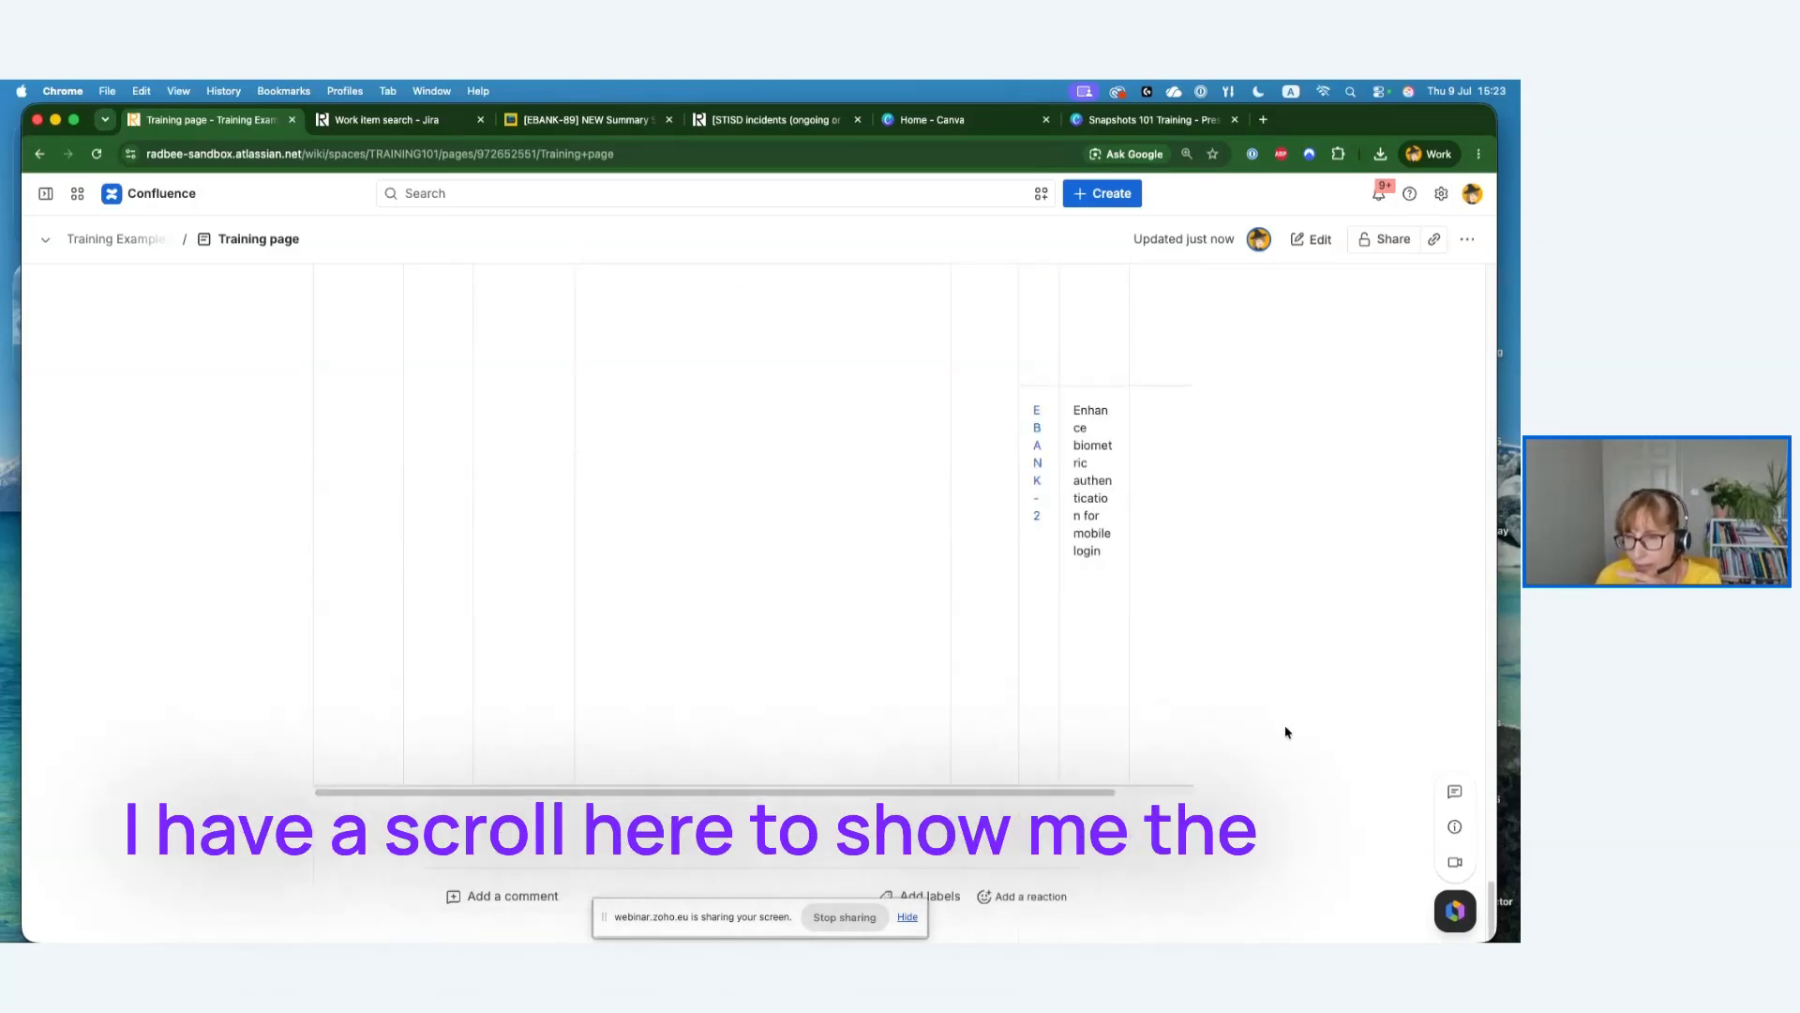
{"action": "scroll", "coordinate": [1035, 801], "scroll_direction": "right", "scroll_amount": 3}
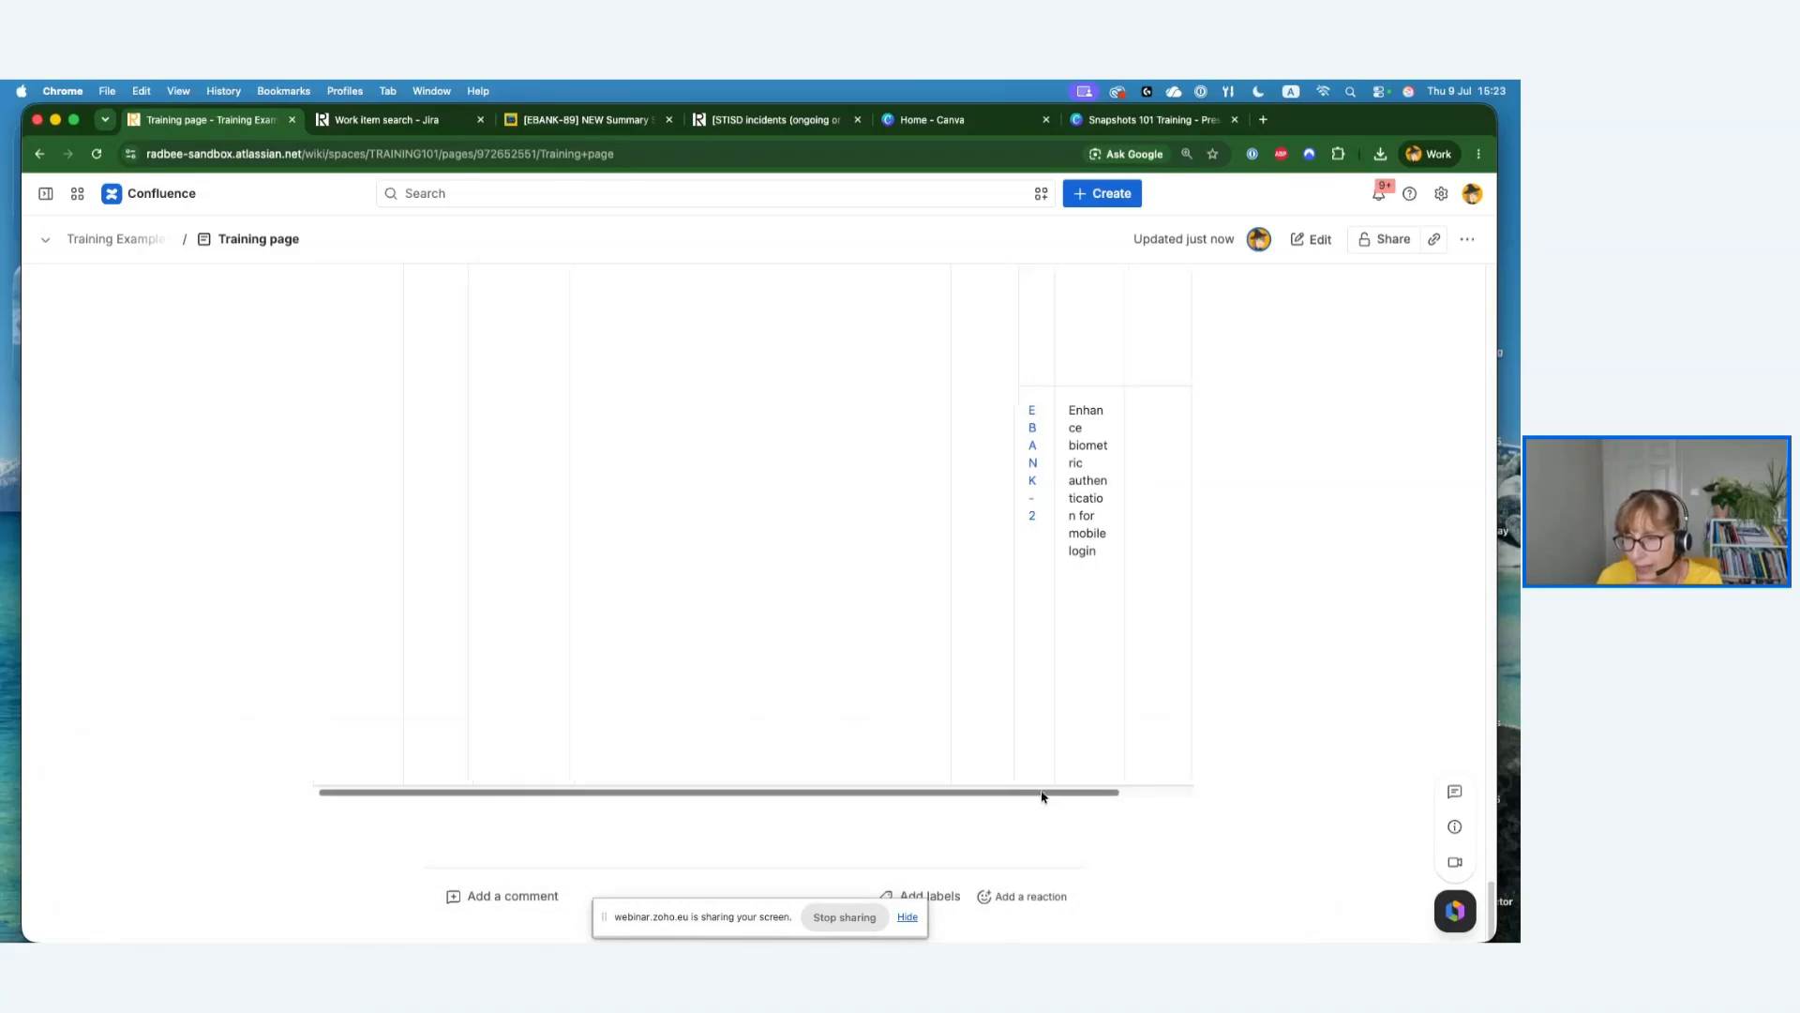
{"action": "scroll", "coordinate": [1074, 798], "scroll_direction": "left", "scroll_amount": 3}
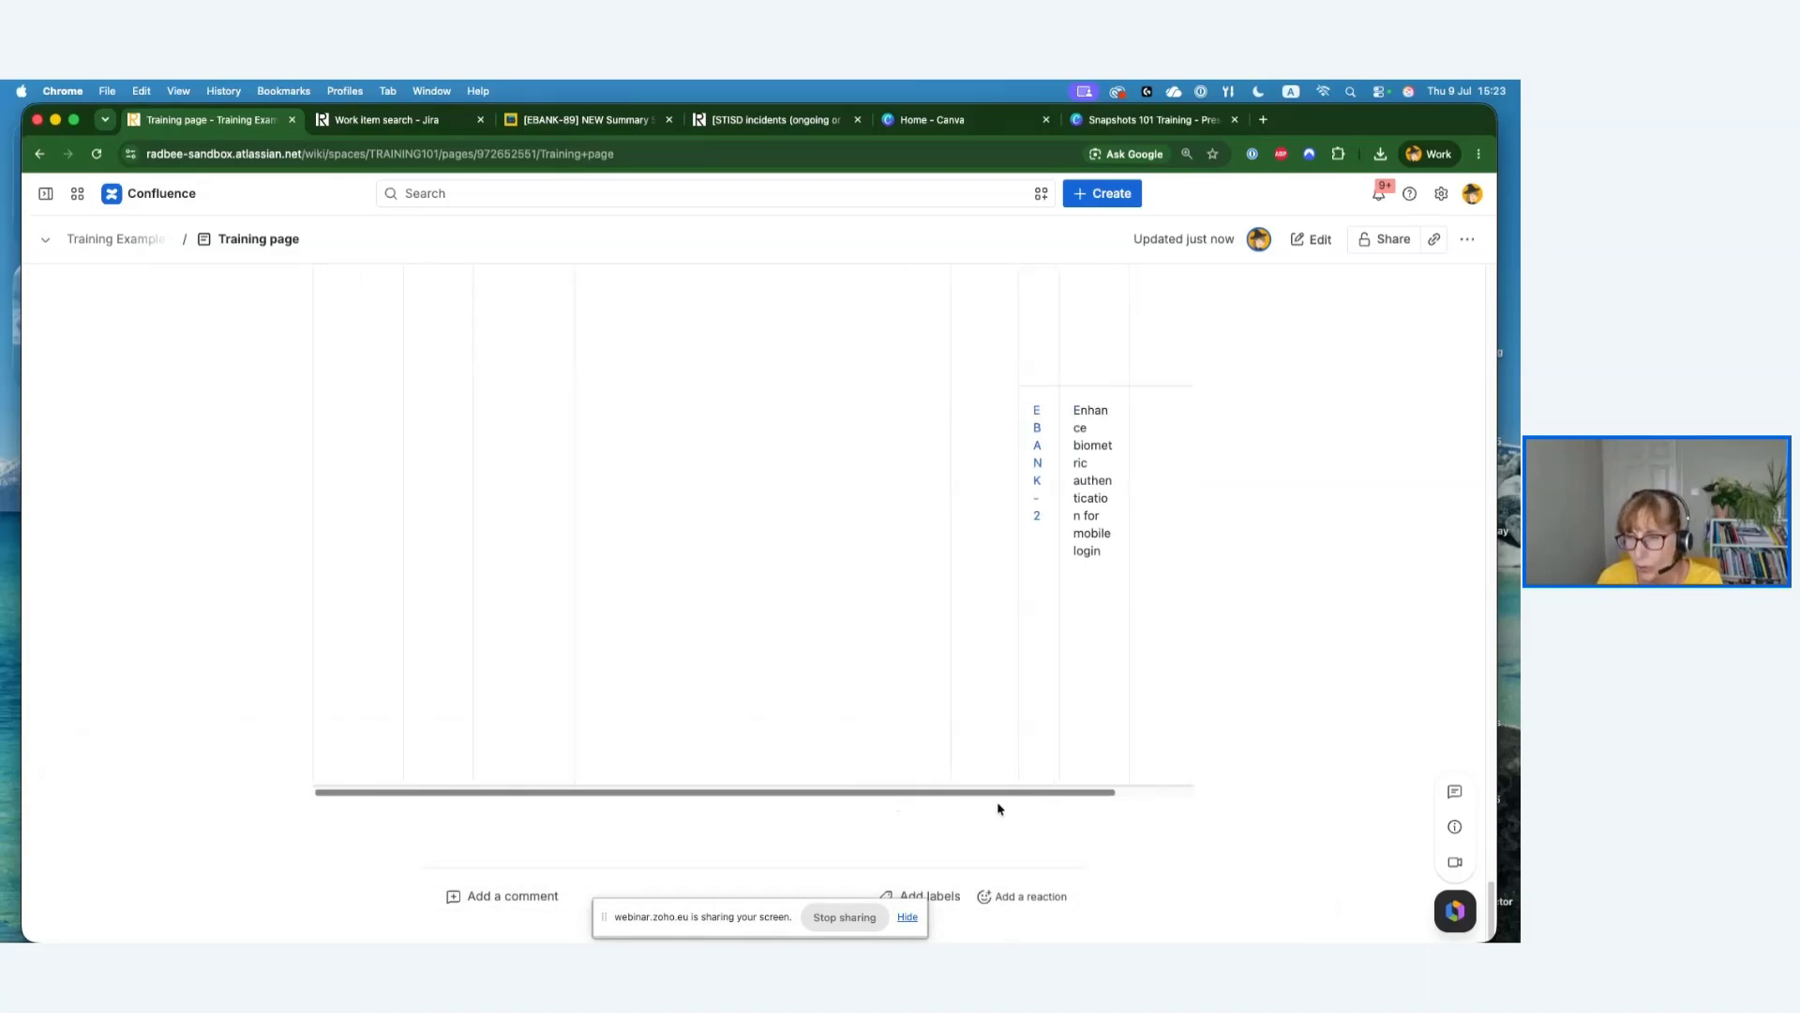
{"action": "scroll", "coordinate": [880, 799], "scroll_direction": "right", "scroll_amount": 4}
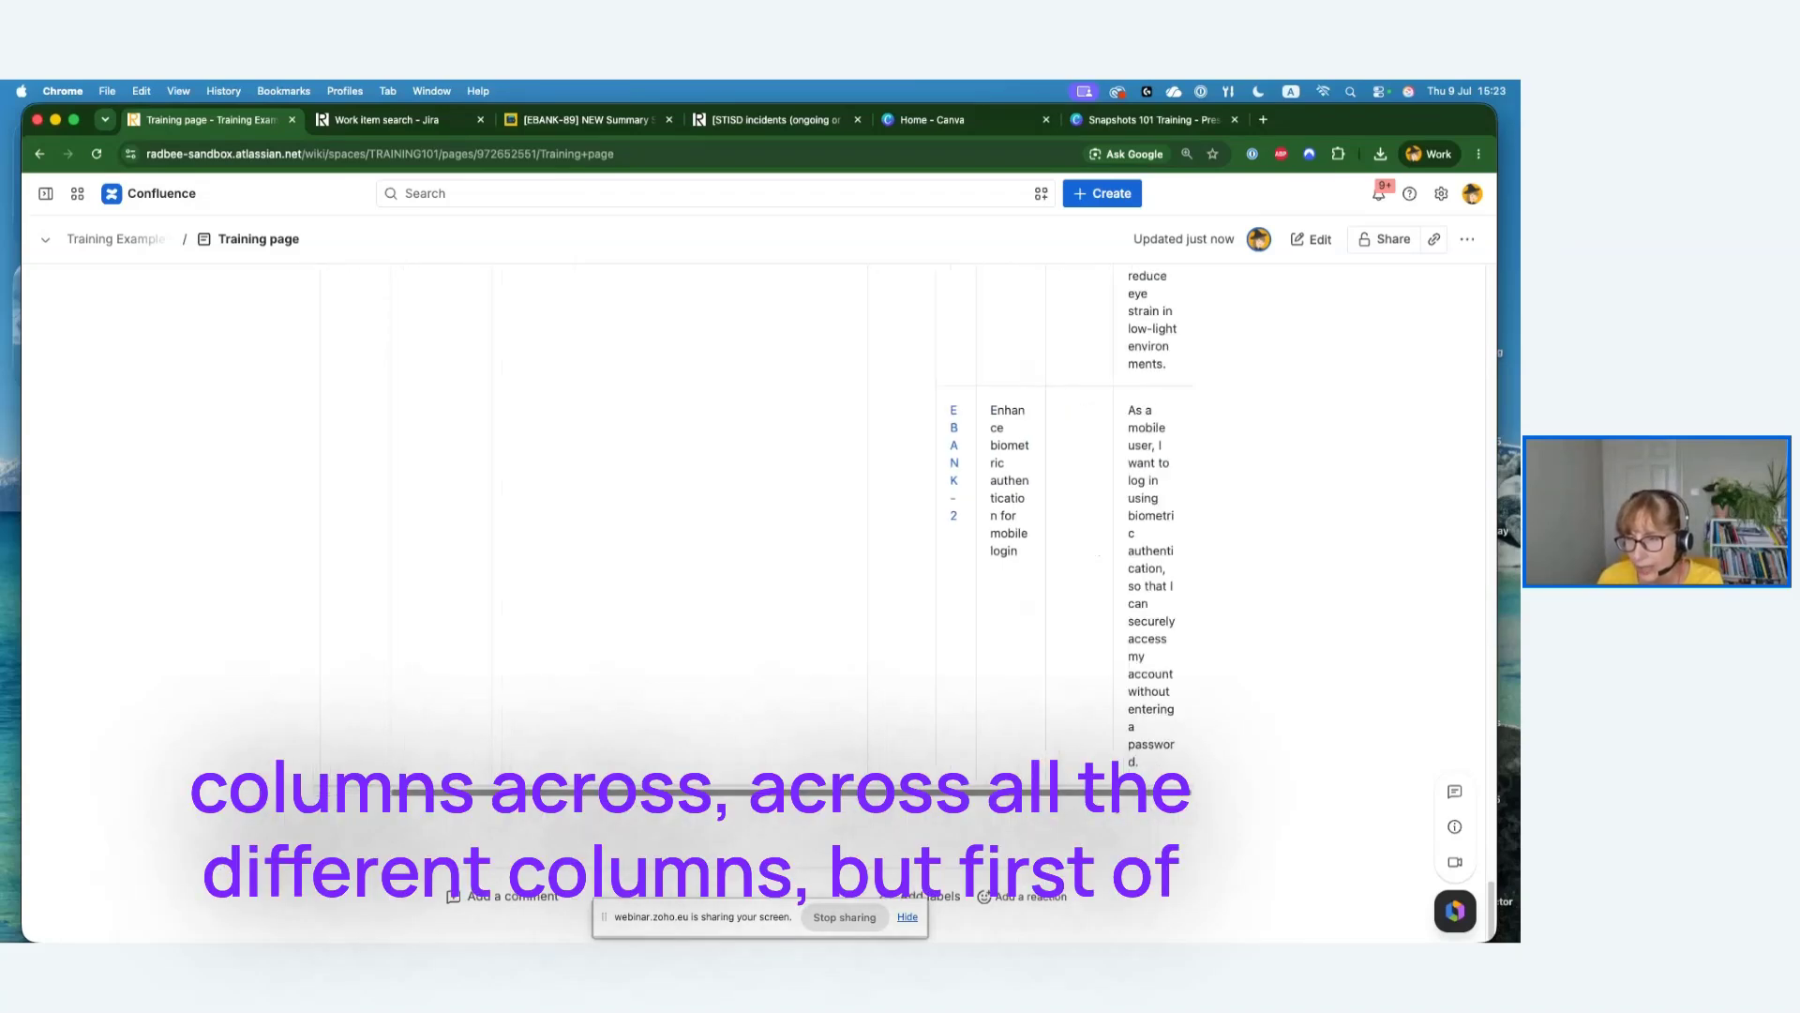
{"action": "scroll", "coordinate": [1138, 804], "scroll_direction": "left", "scroll_amount": 4}
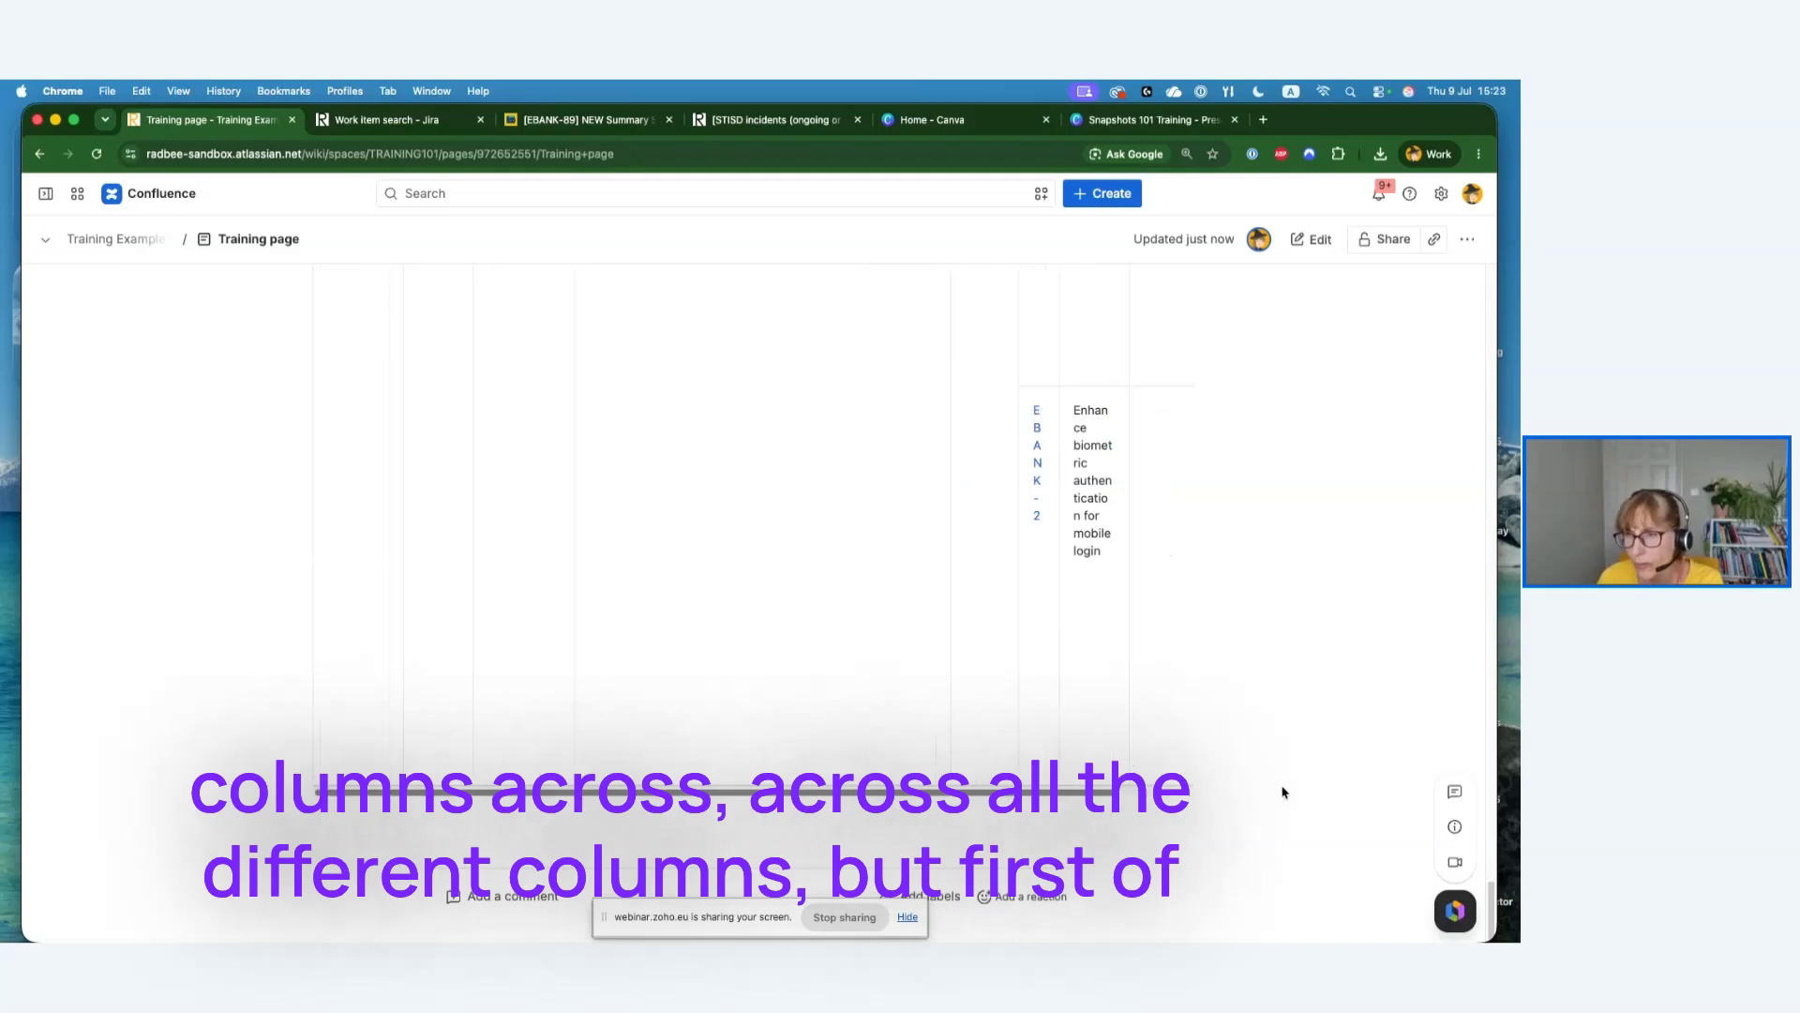
{"action": "scroll", "coordinate": [1278, 722], "scroll_direction": "up", "scroll_amount": 10}
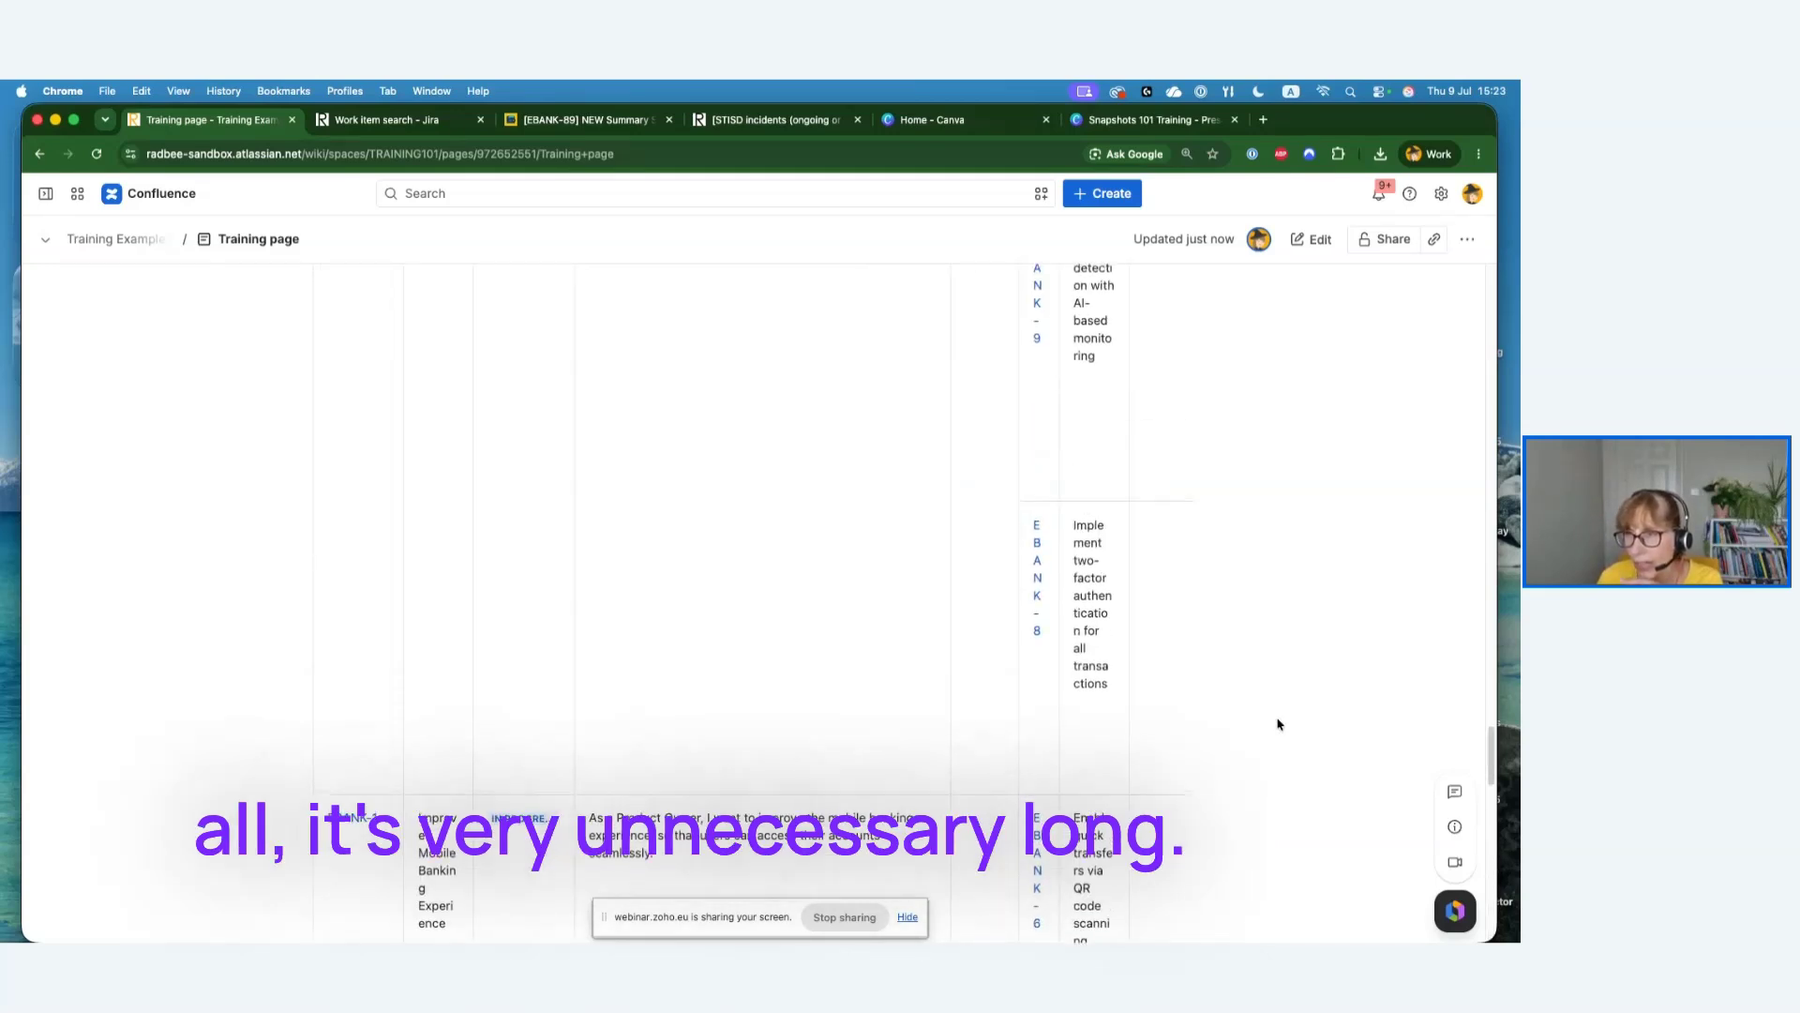
{"action": "scroll", "coordinate": [1278, 726], "scroll_direction": "up", "scroll_amount": 15}
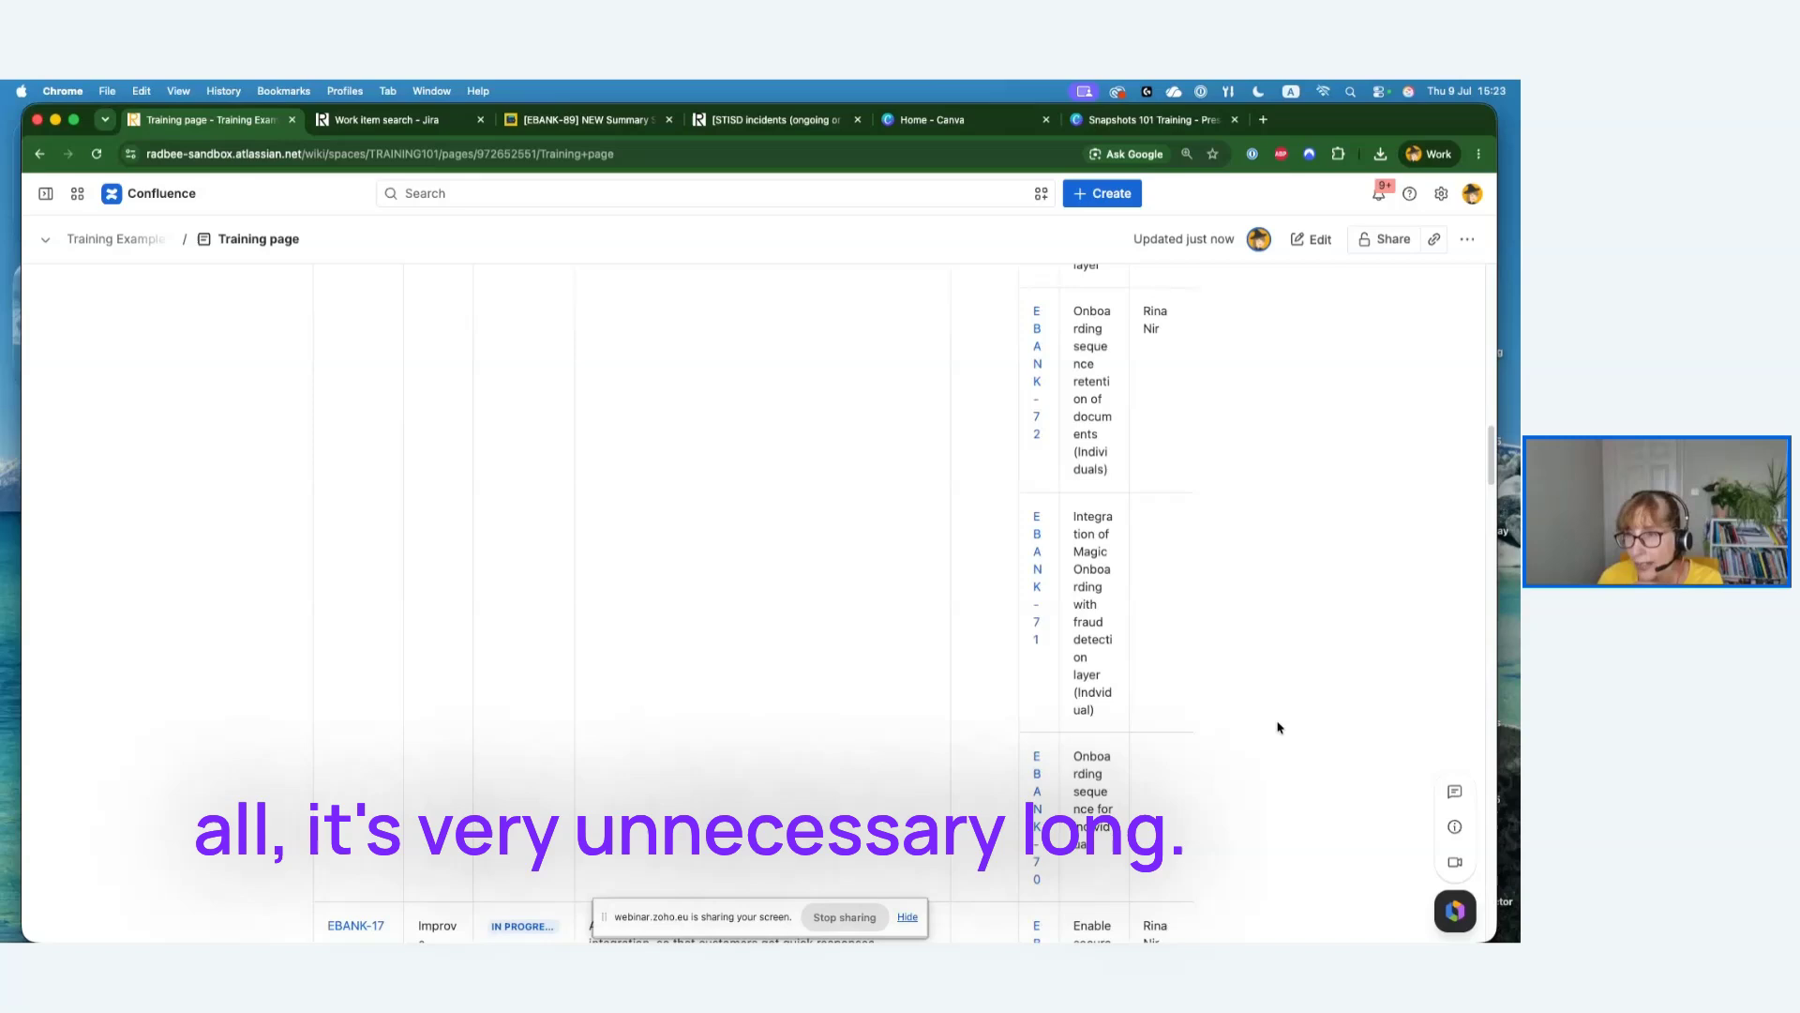
{"action": "scroll", "coordinate": [1278, 727], "scroll_direction": "up", "scroll_amount": 10}
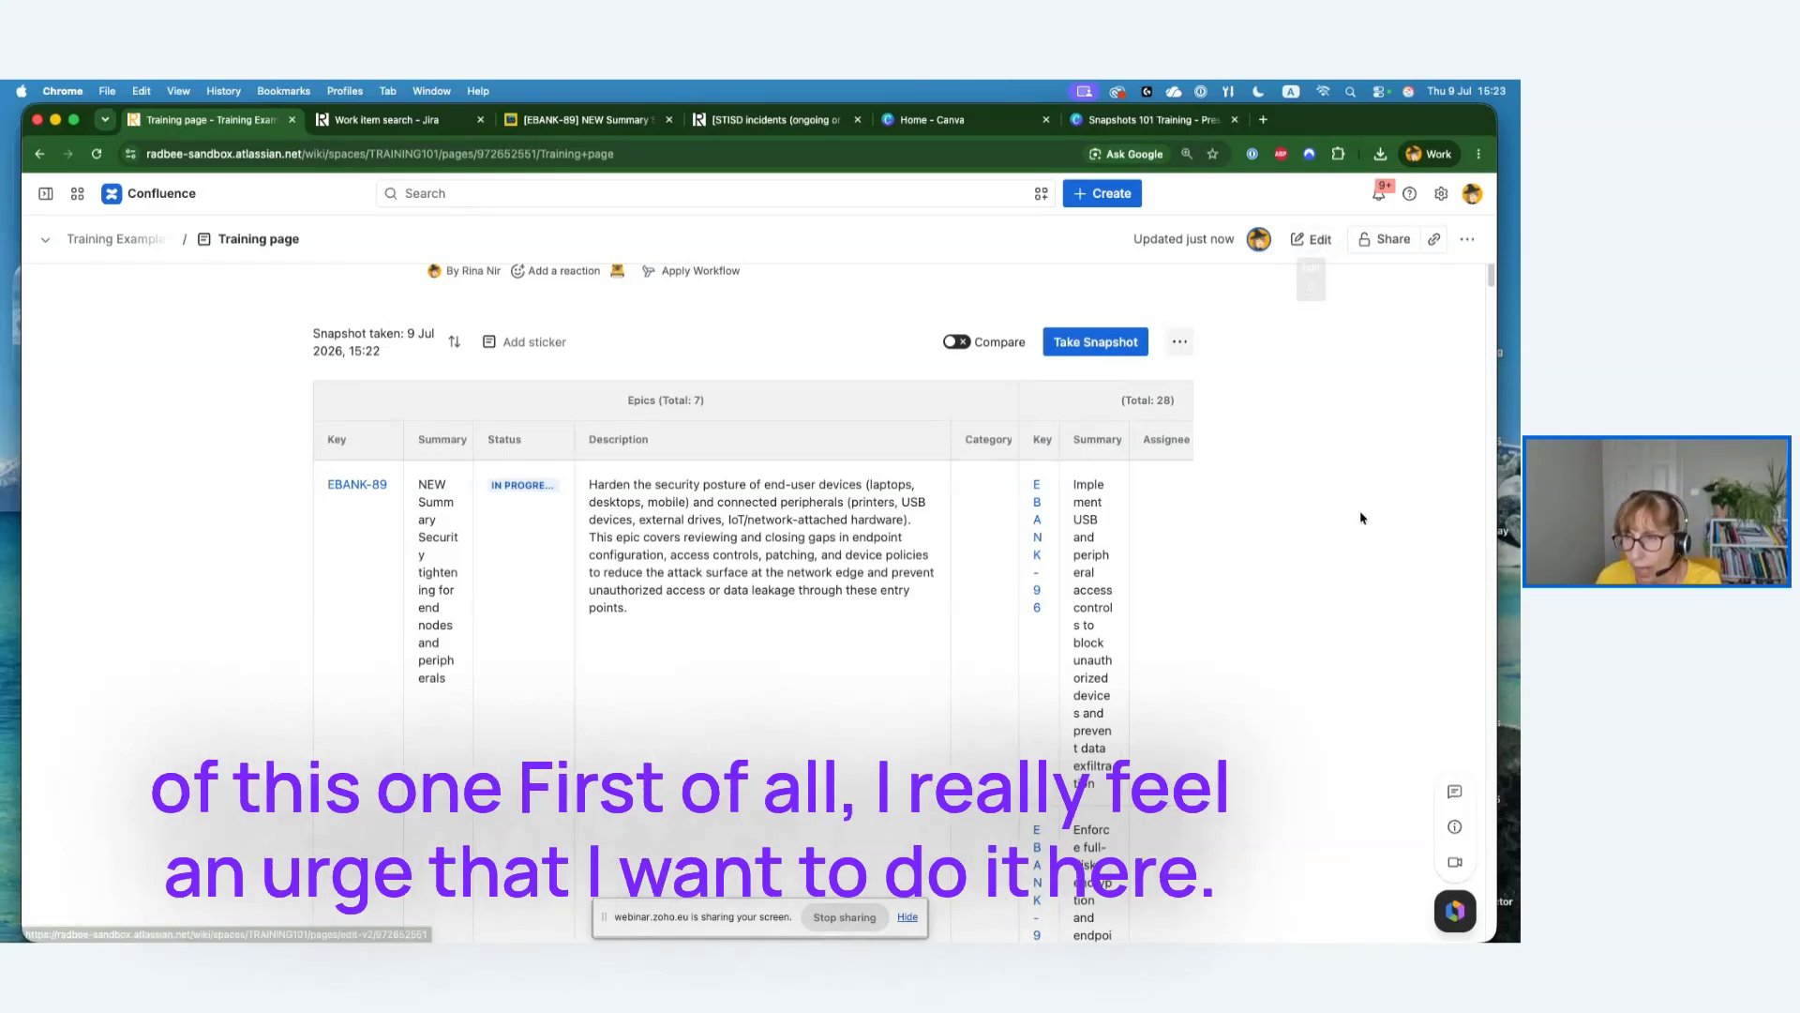
{"action": "scroll", "coordinate": [1357, 511], "scroll_direction": "down", "scroll_amount": 3}
{"action": "scroll", "coordinate": [1358, 511], "scroll_direction": "up", "scroll_amount": 5}
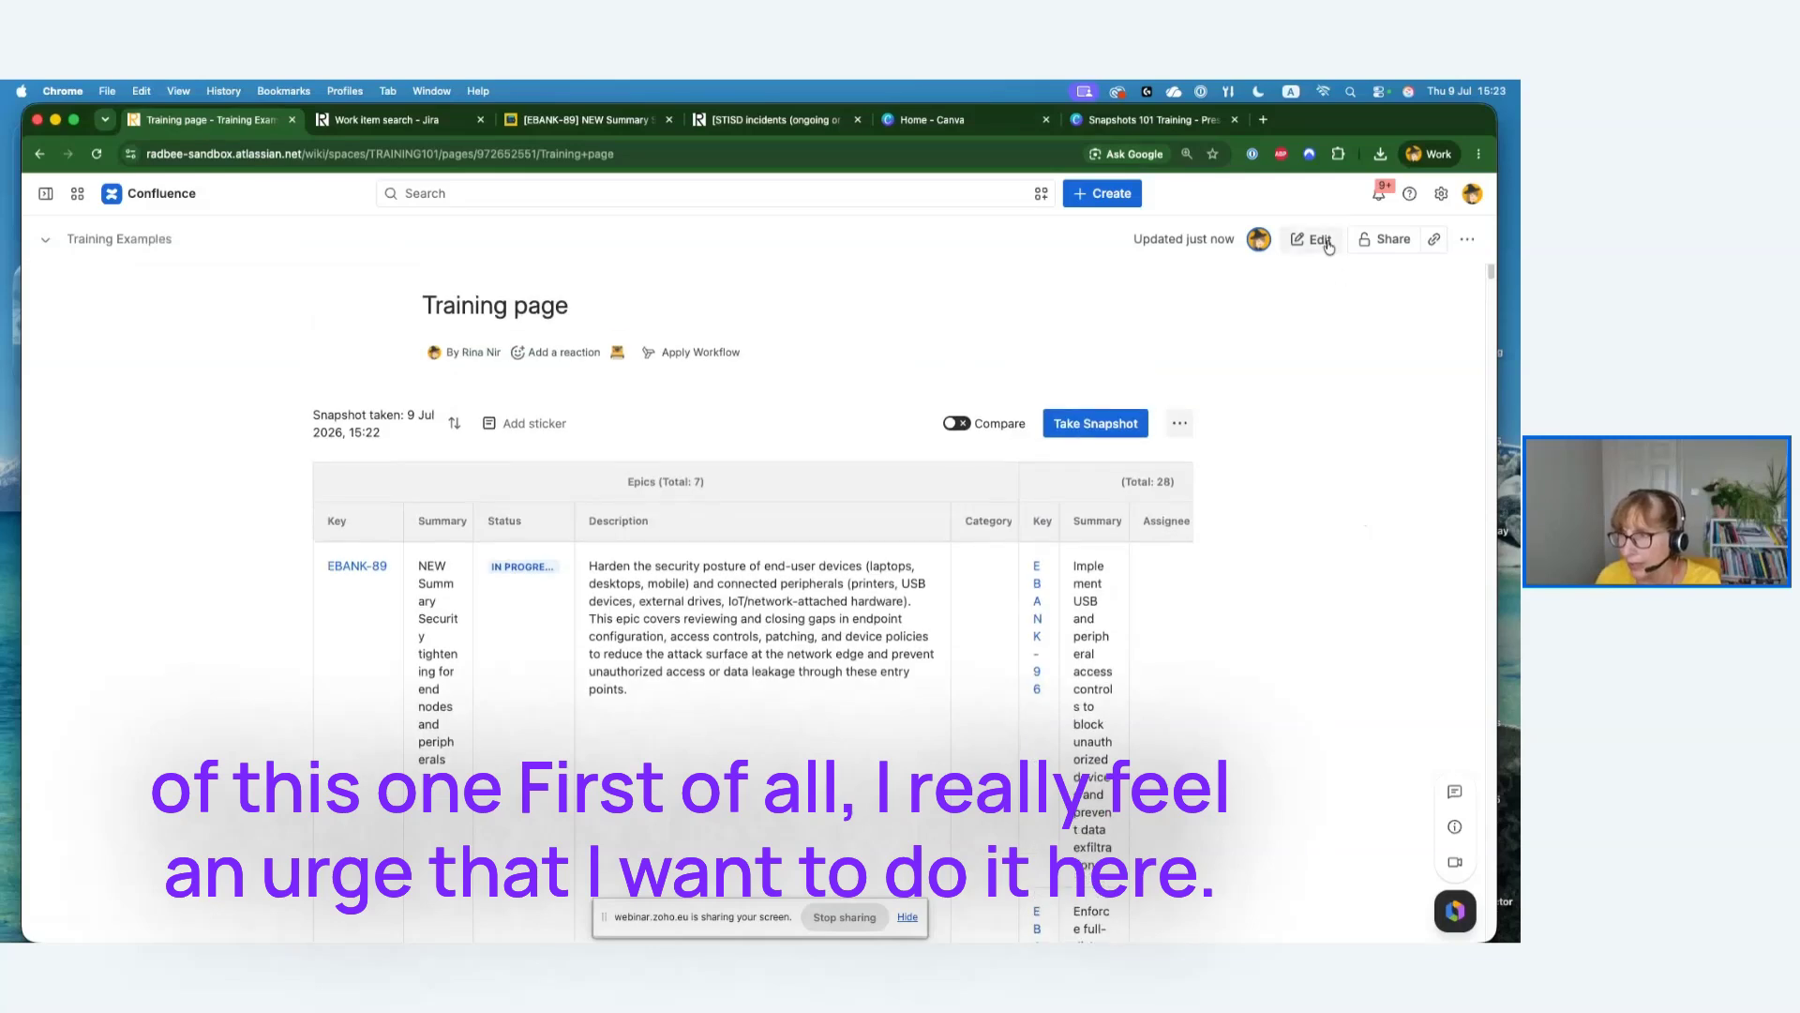
Reopen the page for editing and set the snapshot table to full width
{"action": "left_click", "coordinate": [1311, 239]}
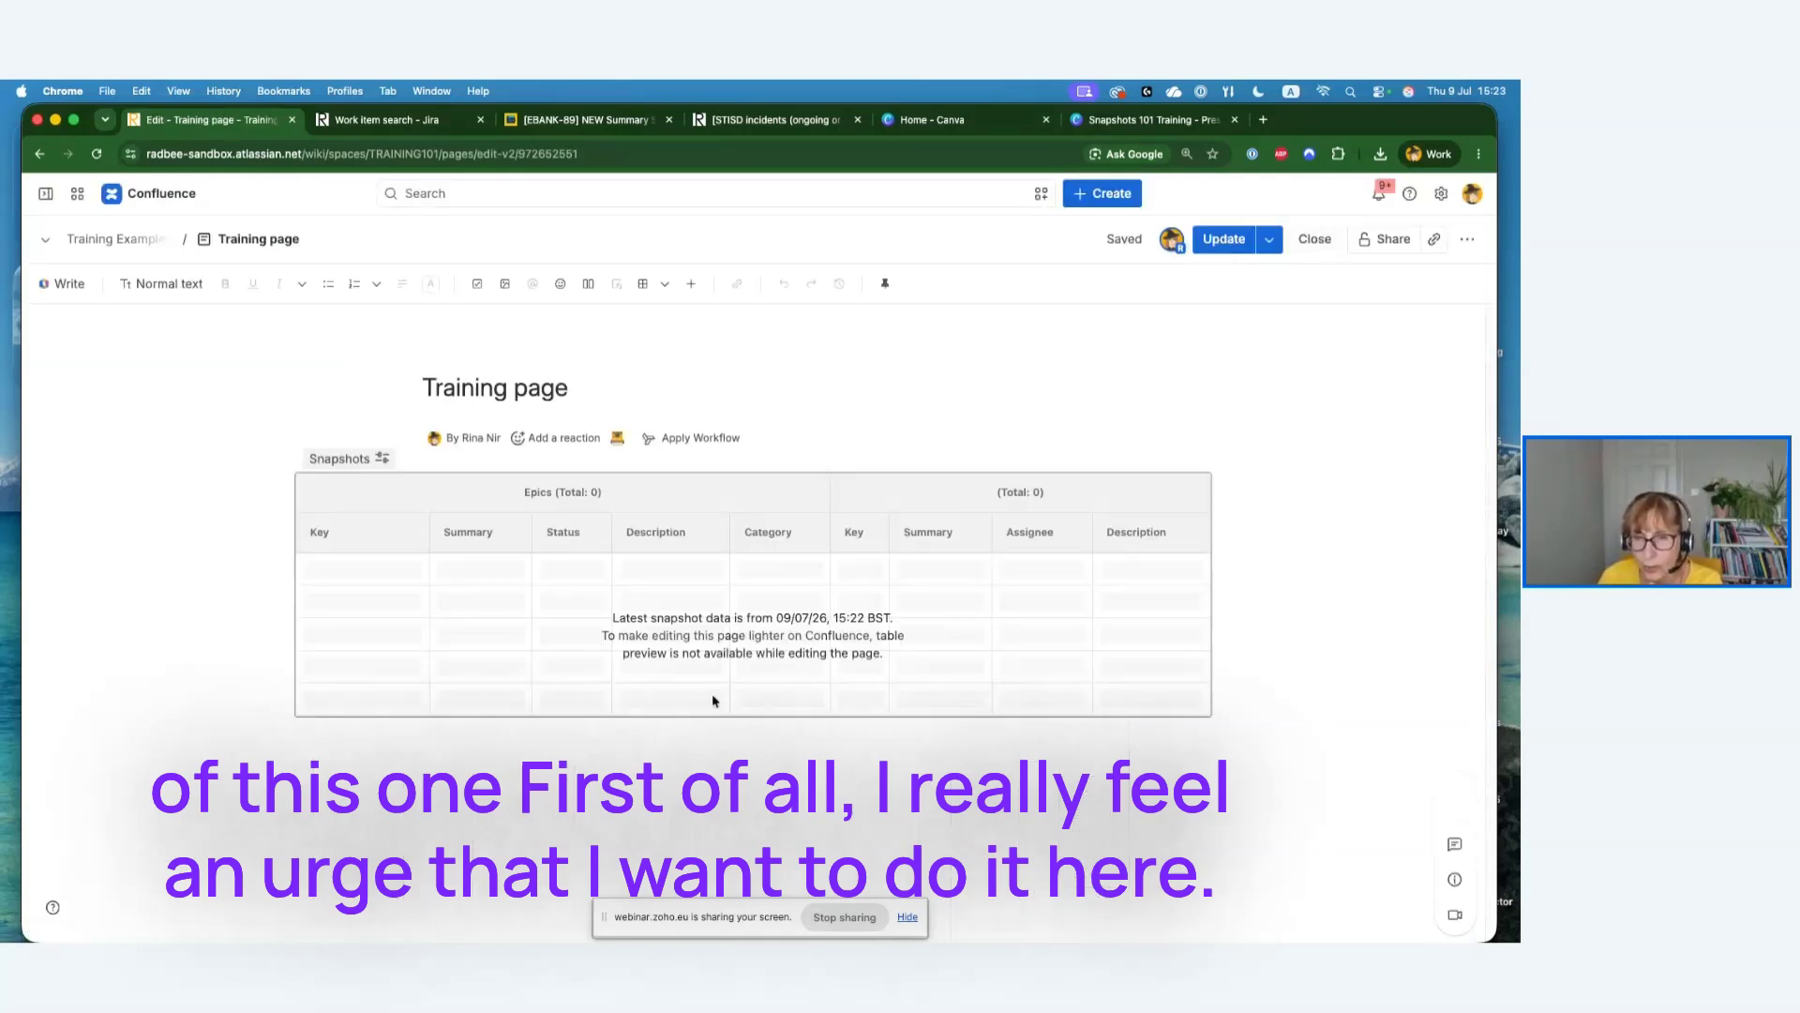
{"action": "left_click", "coordinate": [722, 699]}
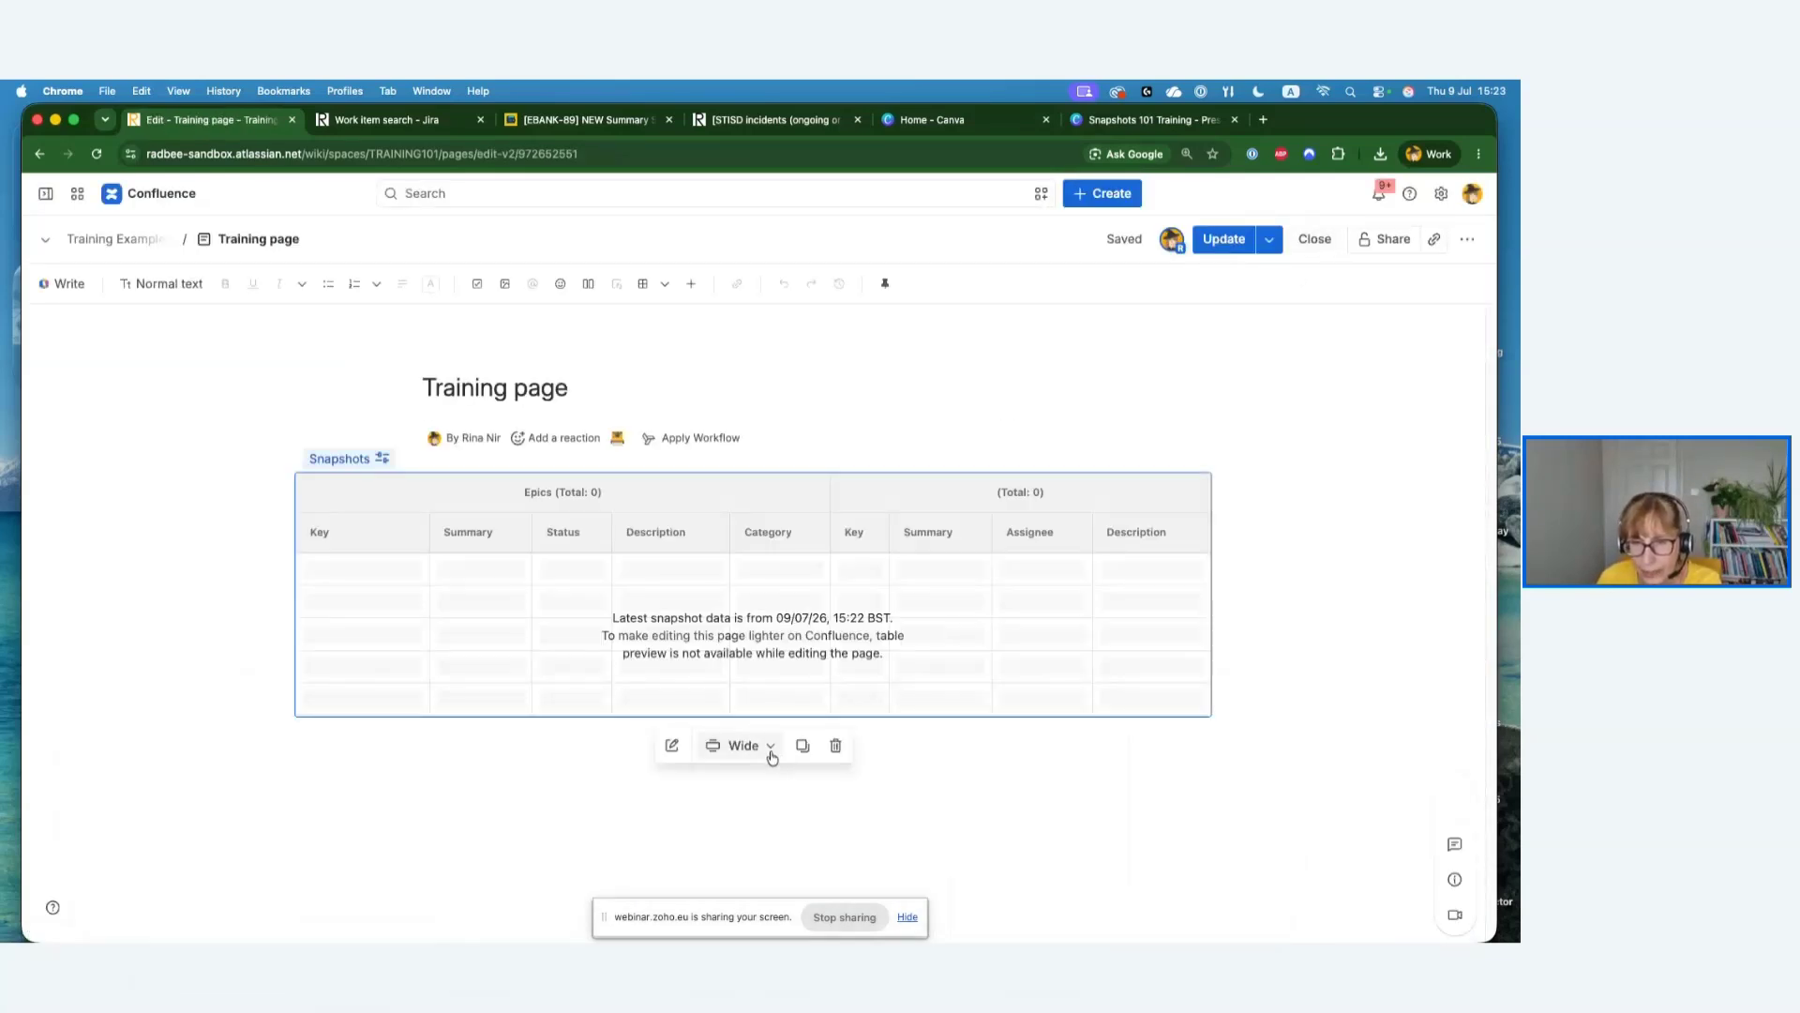
{"action": "left_click", "coordinate": [771, 750]}
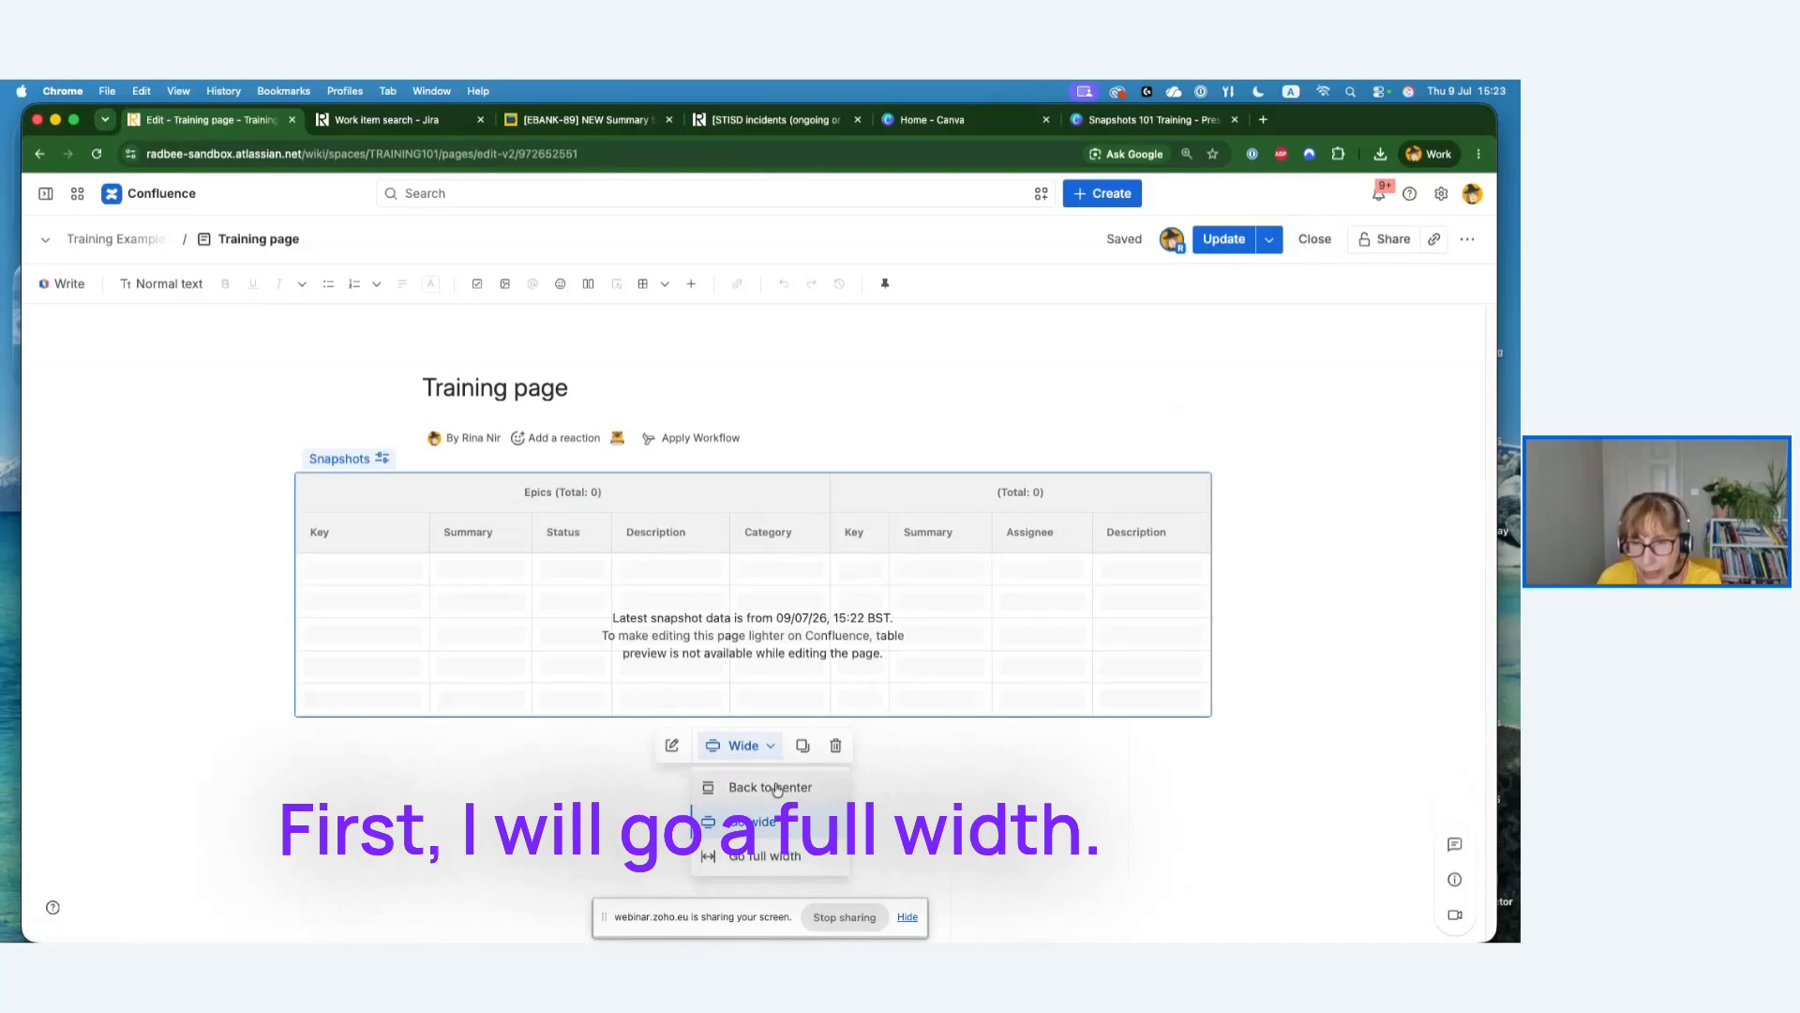
{"action": "left_click", "coordinate": [764, 855]}
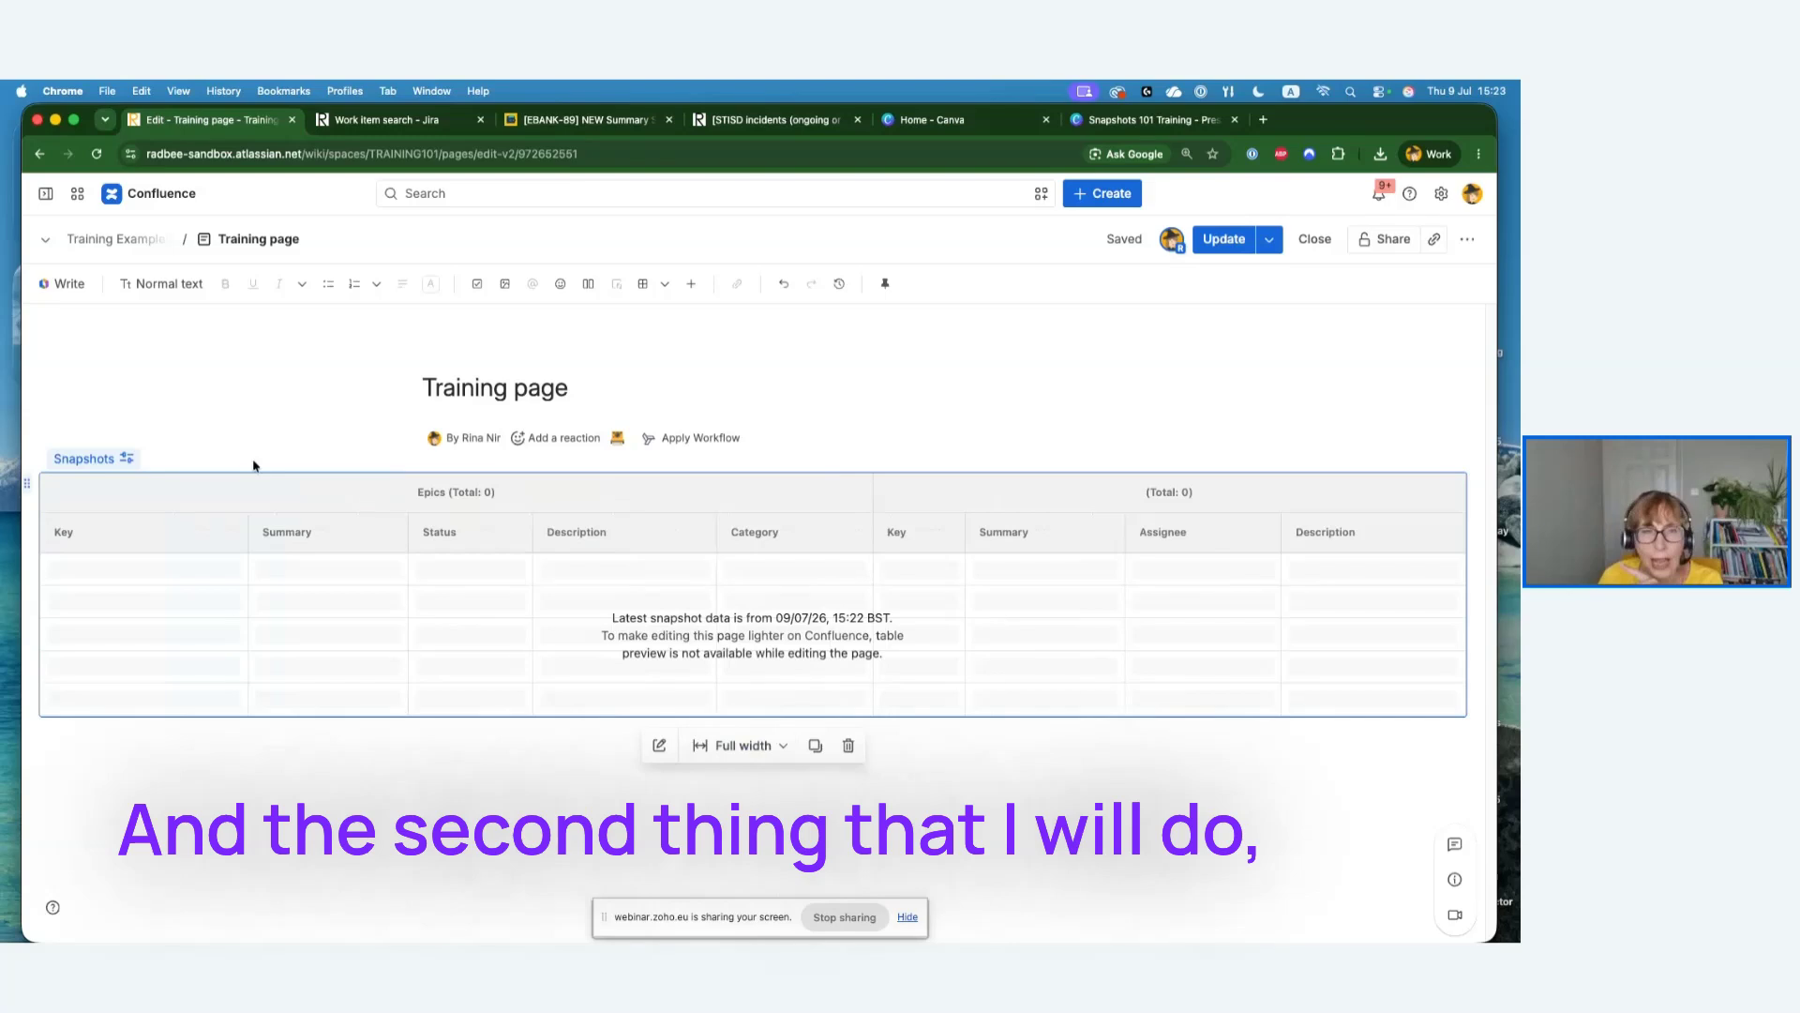
Title the Snapshots macro's second level "Children"
{"action": "left_click", "coordinate": [658, 748]}
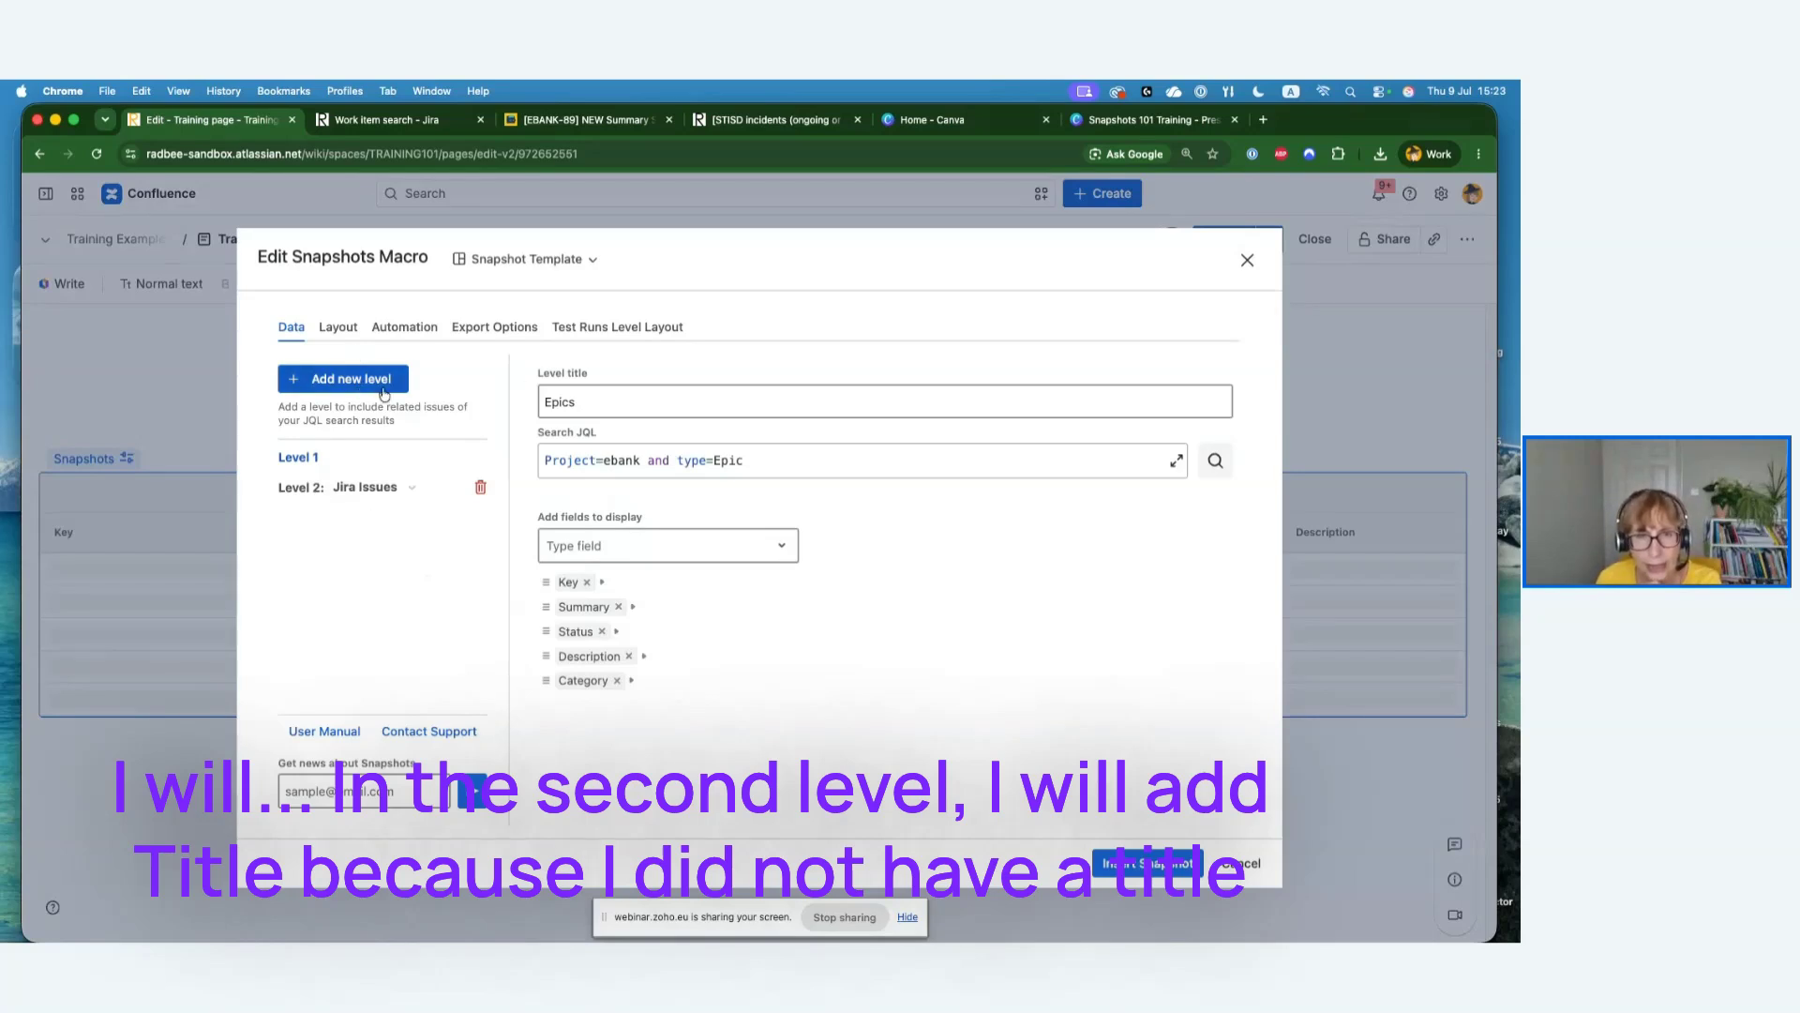
{"action": "left_click", "coordinate": [319, 487]}
{"action": "left_click", "coordinate": [596, 401]}
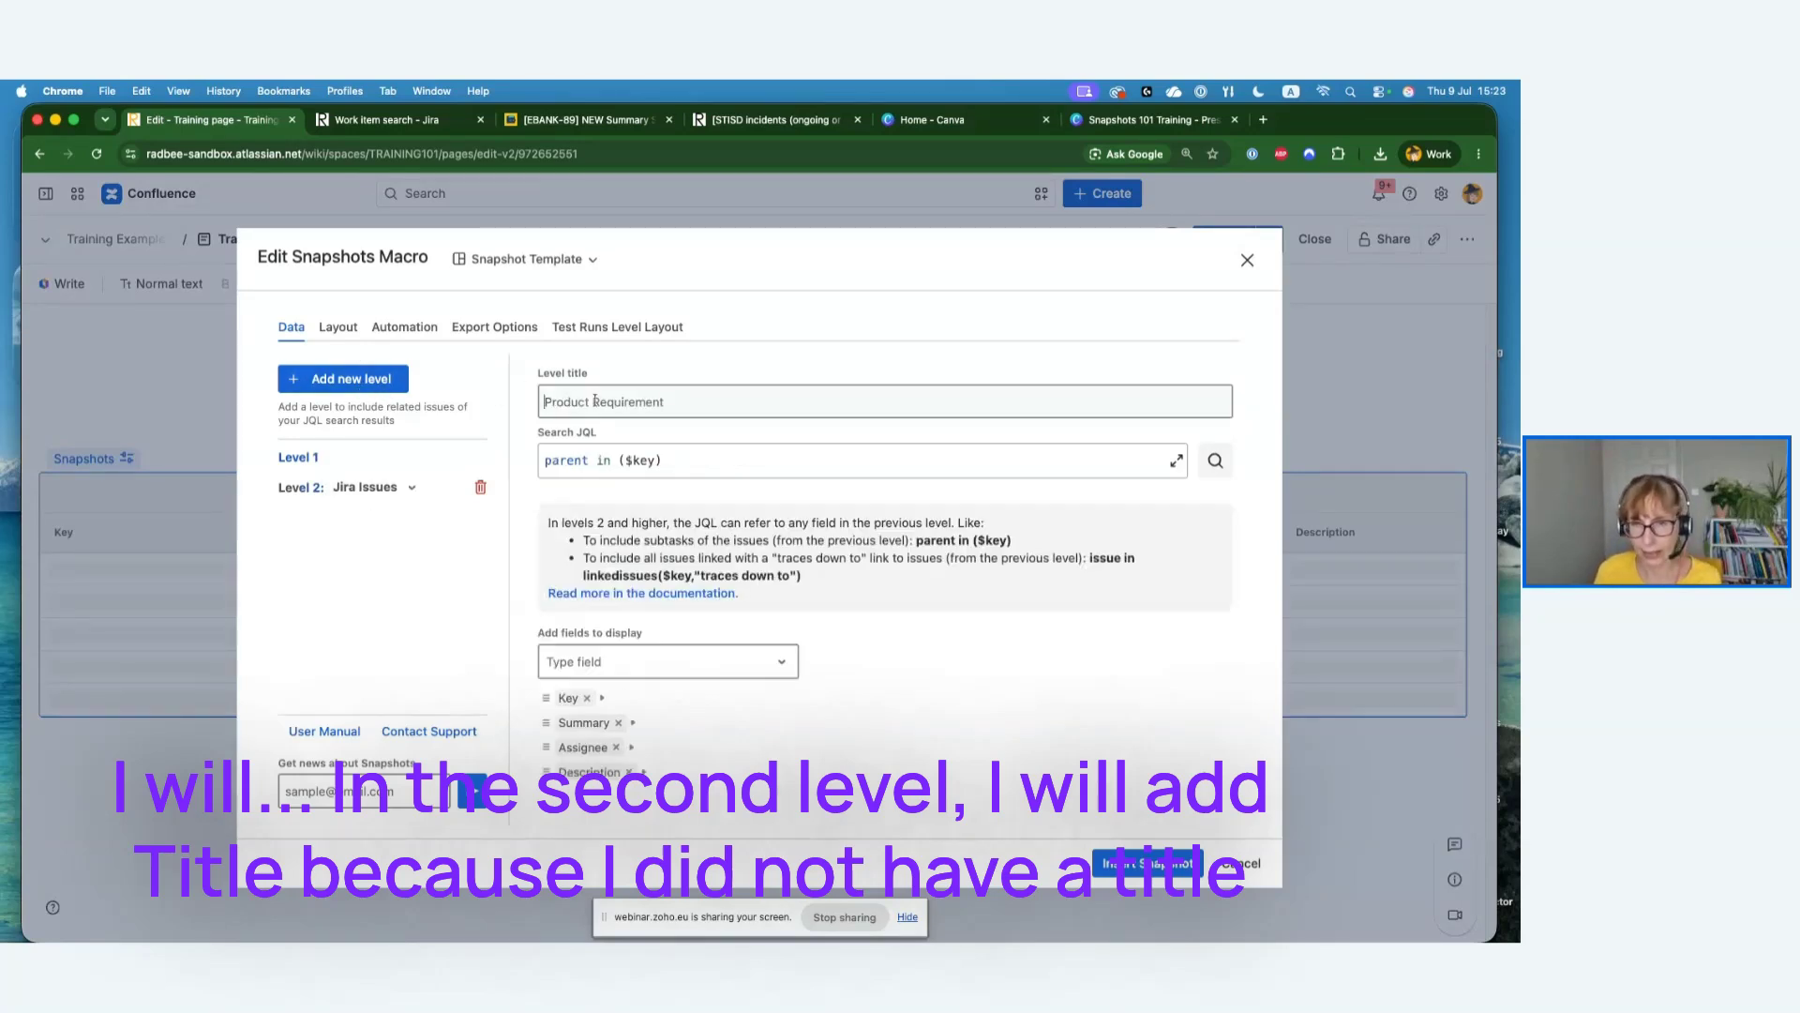
{"action": "type", "text": "Children"}
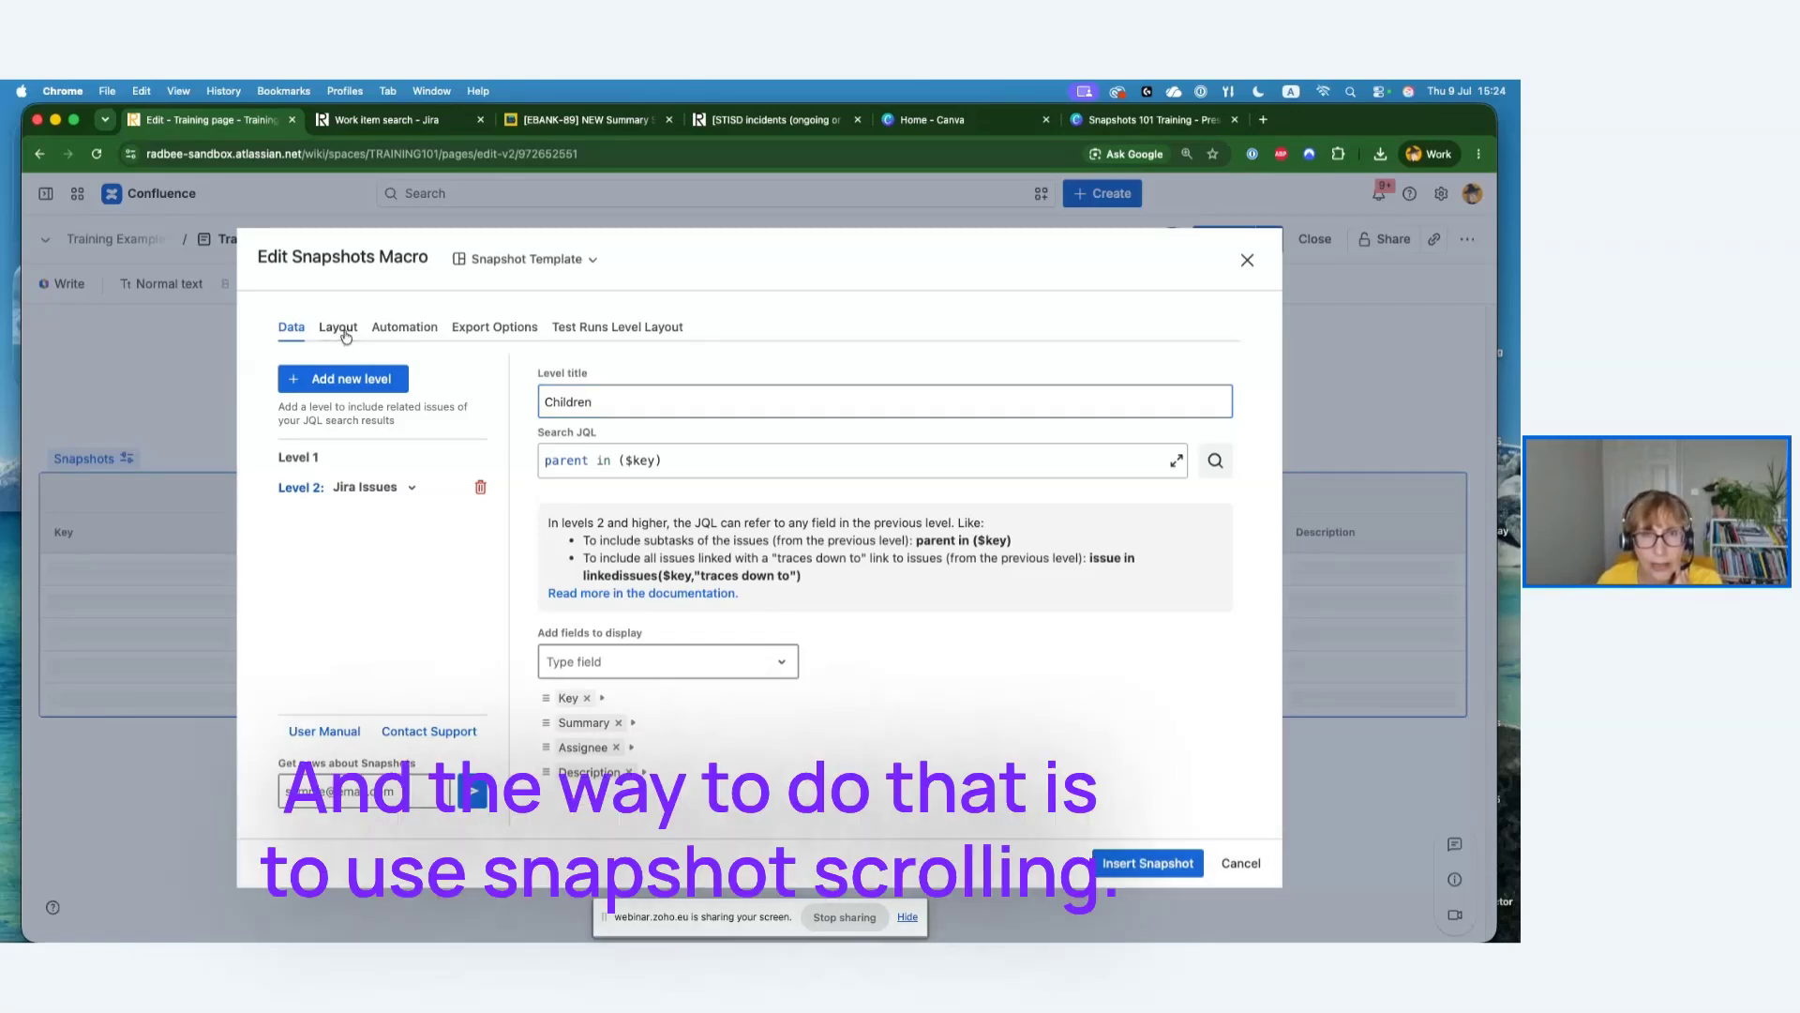
Enable Snapshots scrolling in the macro's layout options and insert the updated snapshot configuration
{"action": "left_click", "coordinate": [346, 334]}
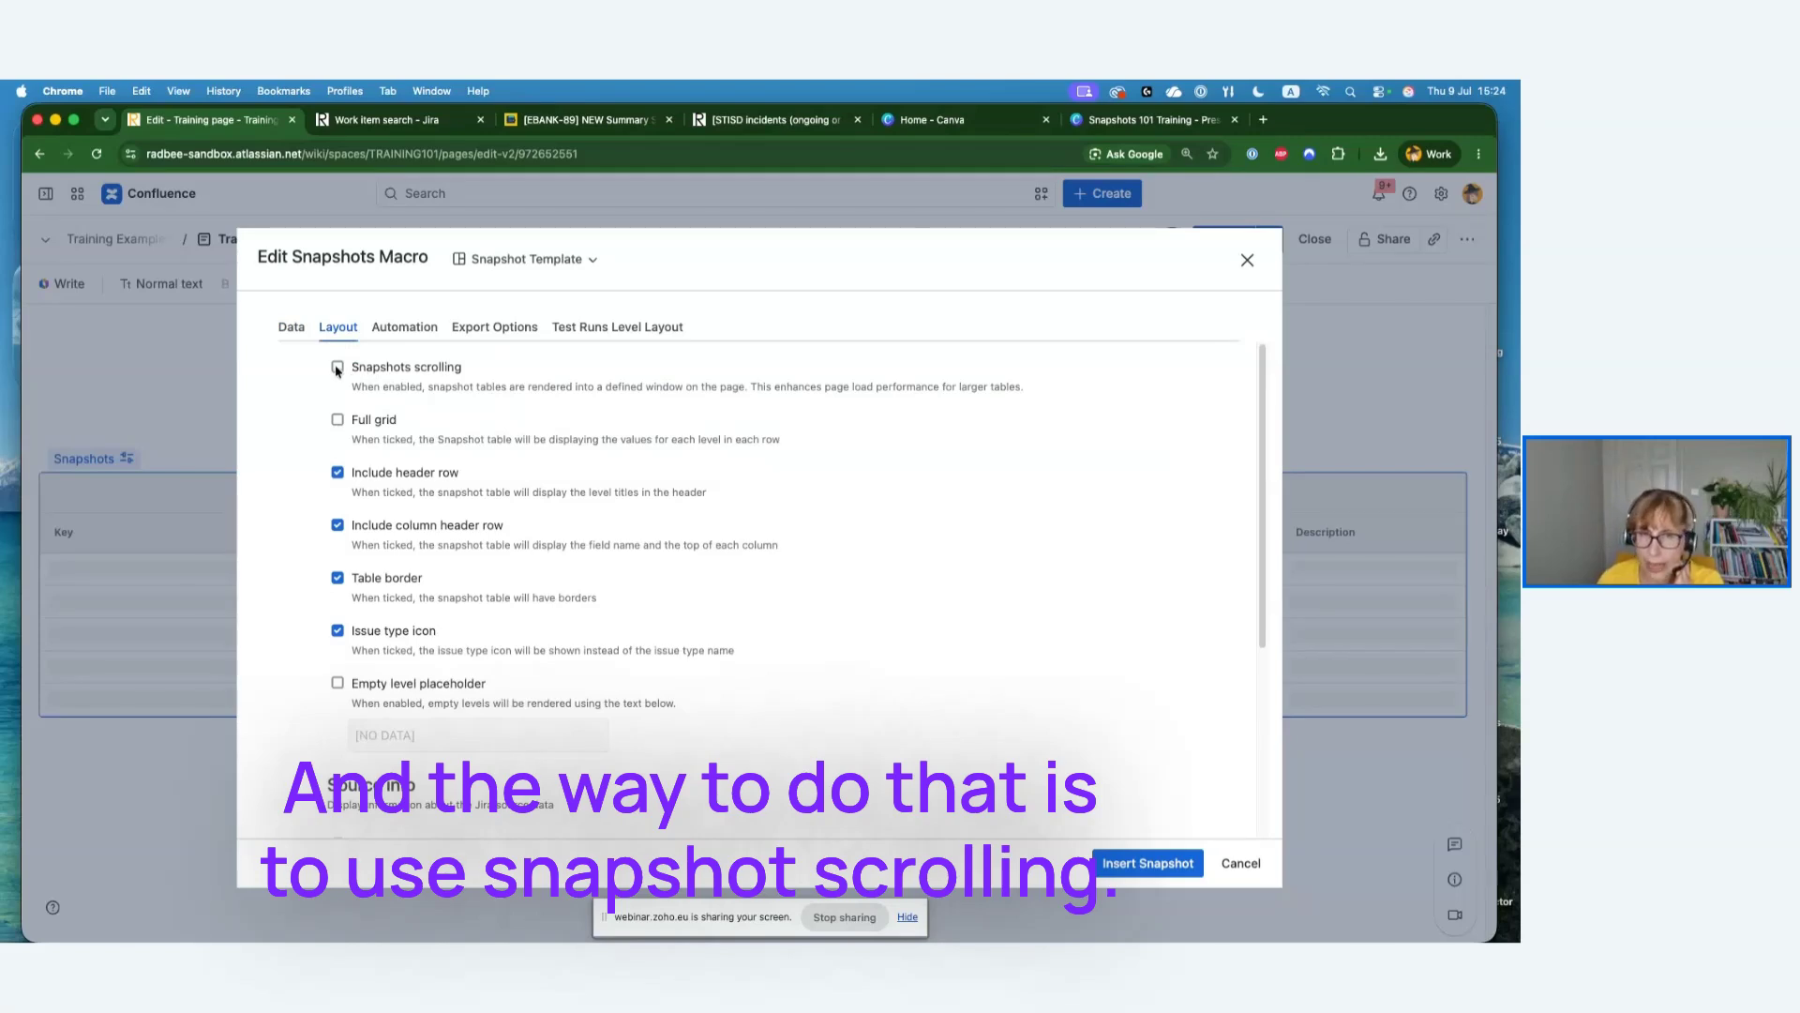
{"action": "left_click", "coordinate": [338, 368]}
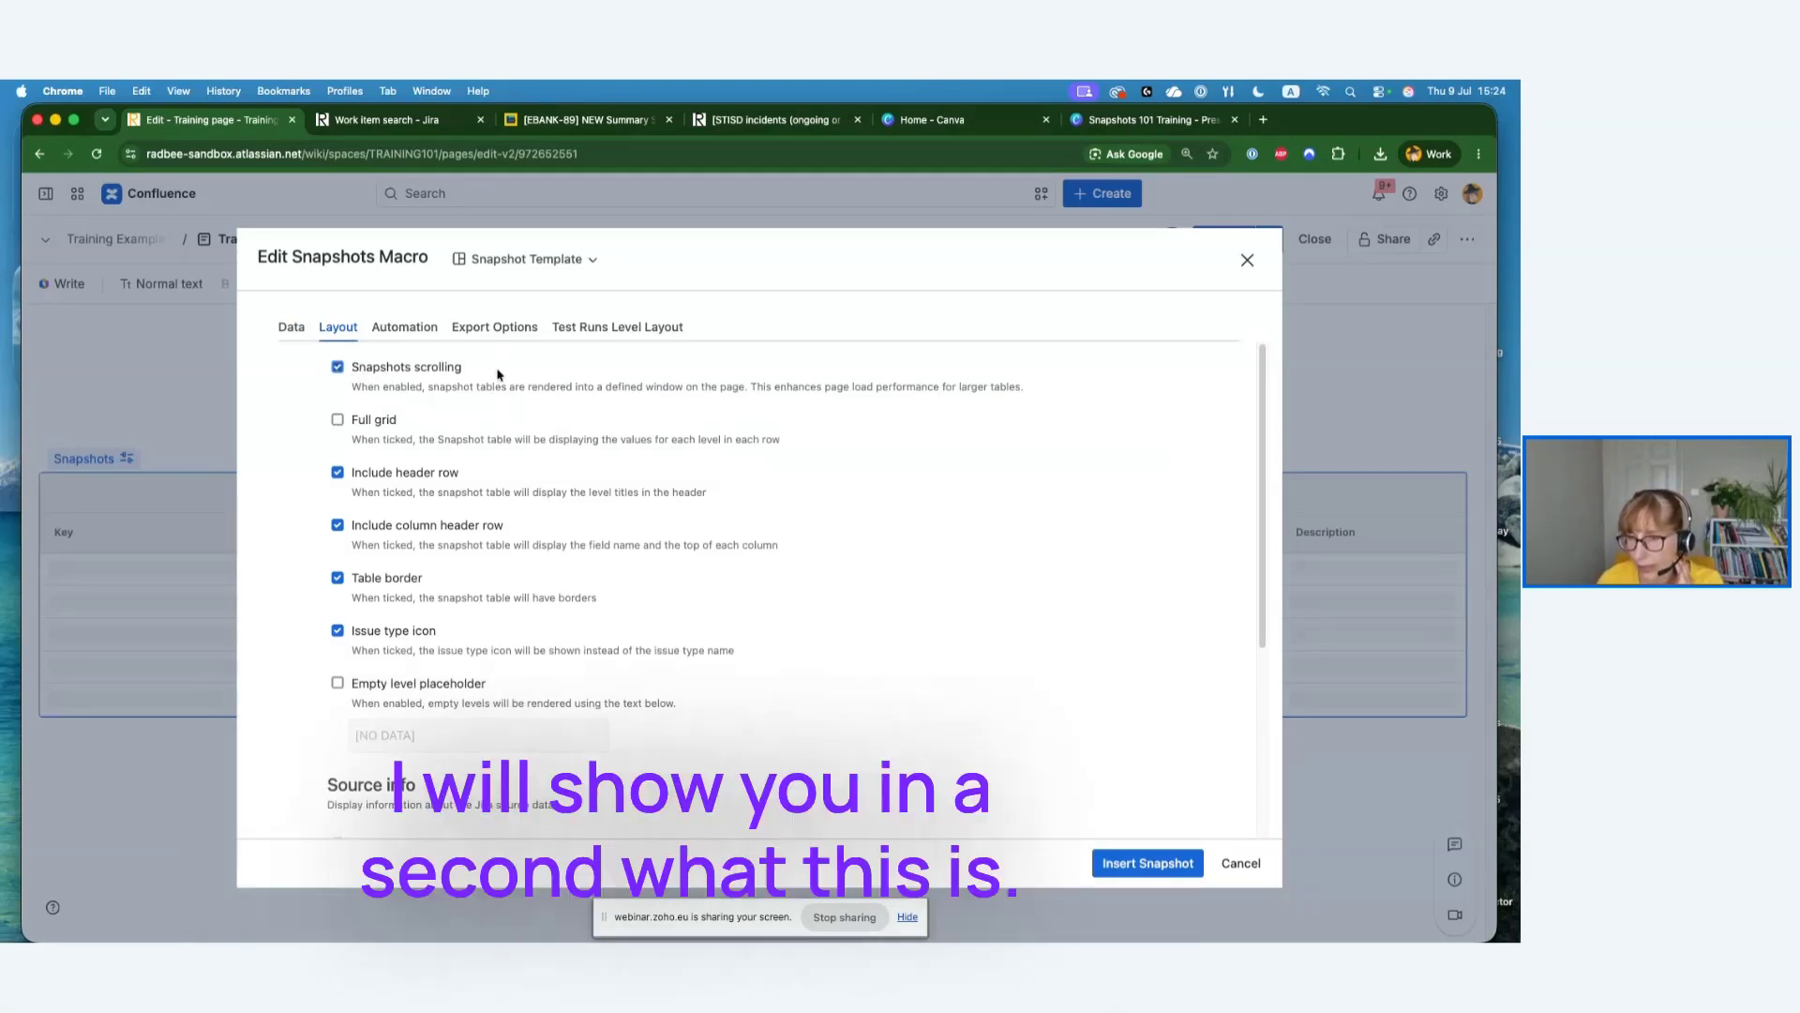
{"action": "left_click", "coordinate": [1175, 861]}
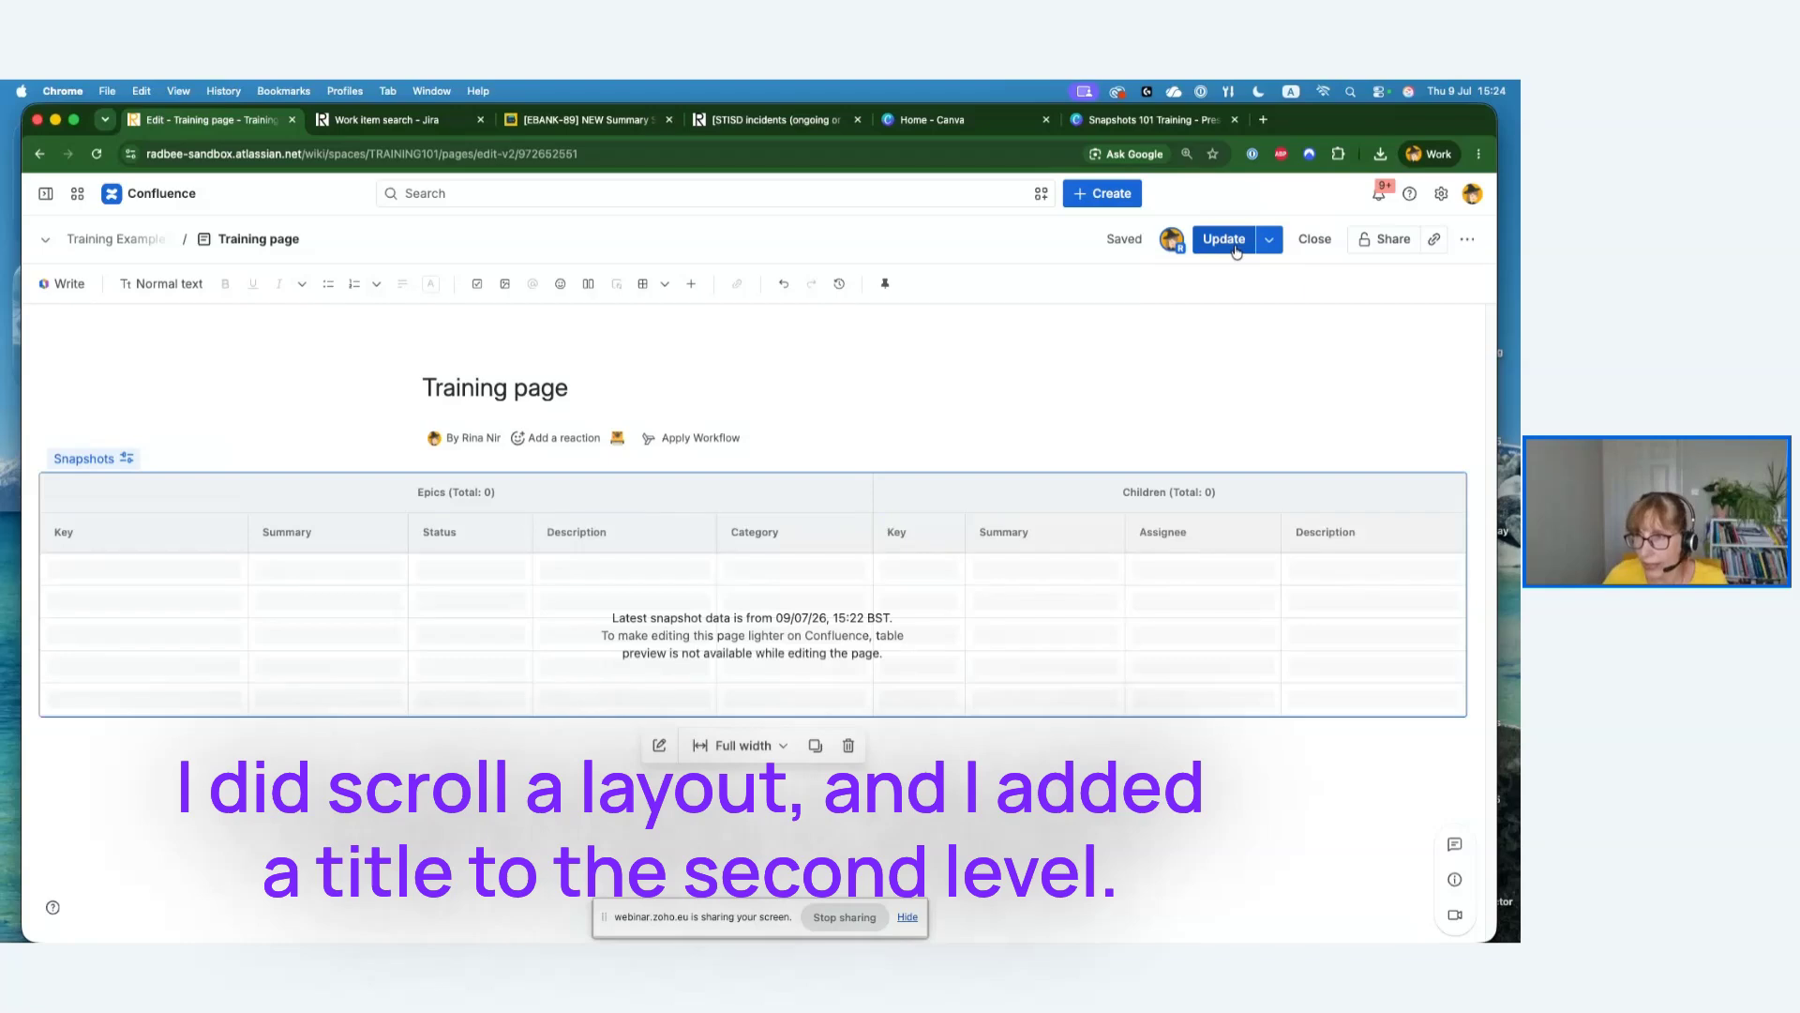
Publish the page with the updated snapshot layout and dismiss the update notification
{"action": "left_click", "coordinate": [1236, 246]}
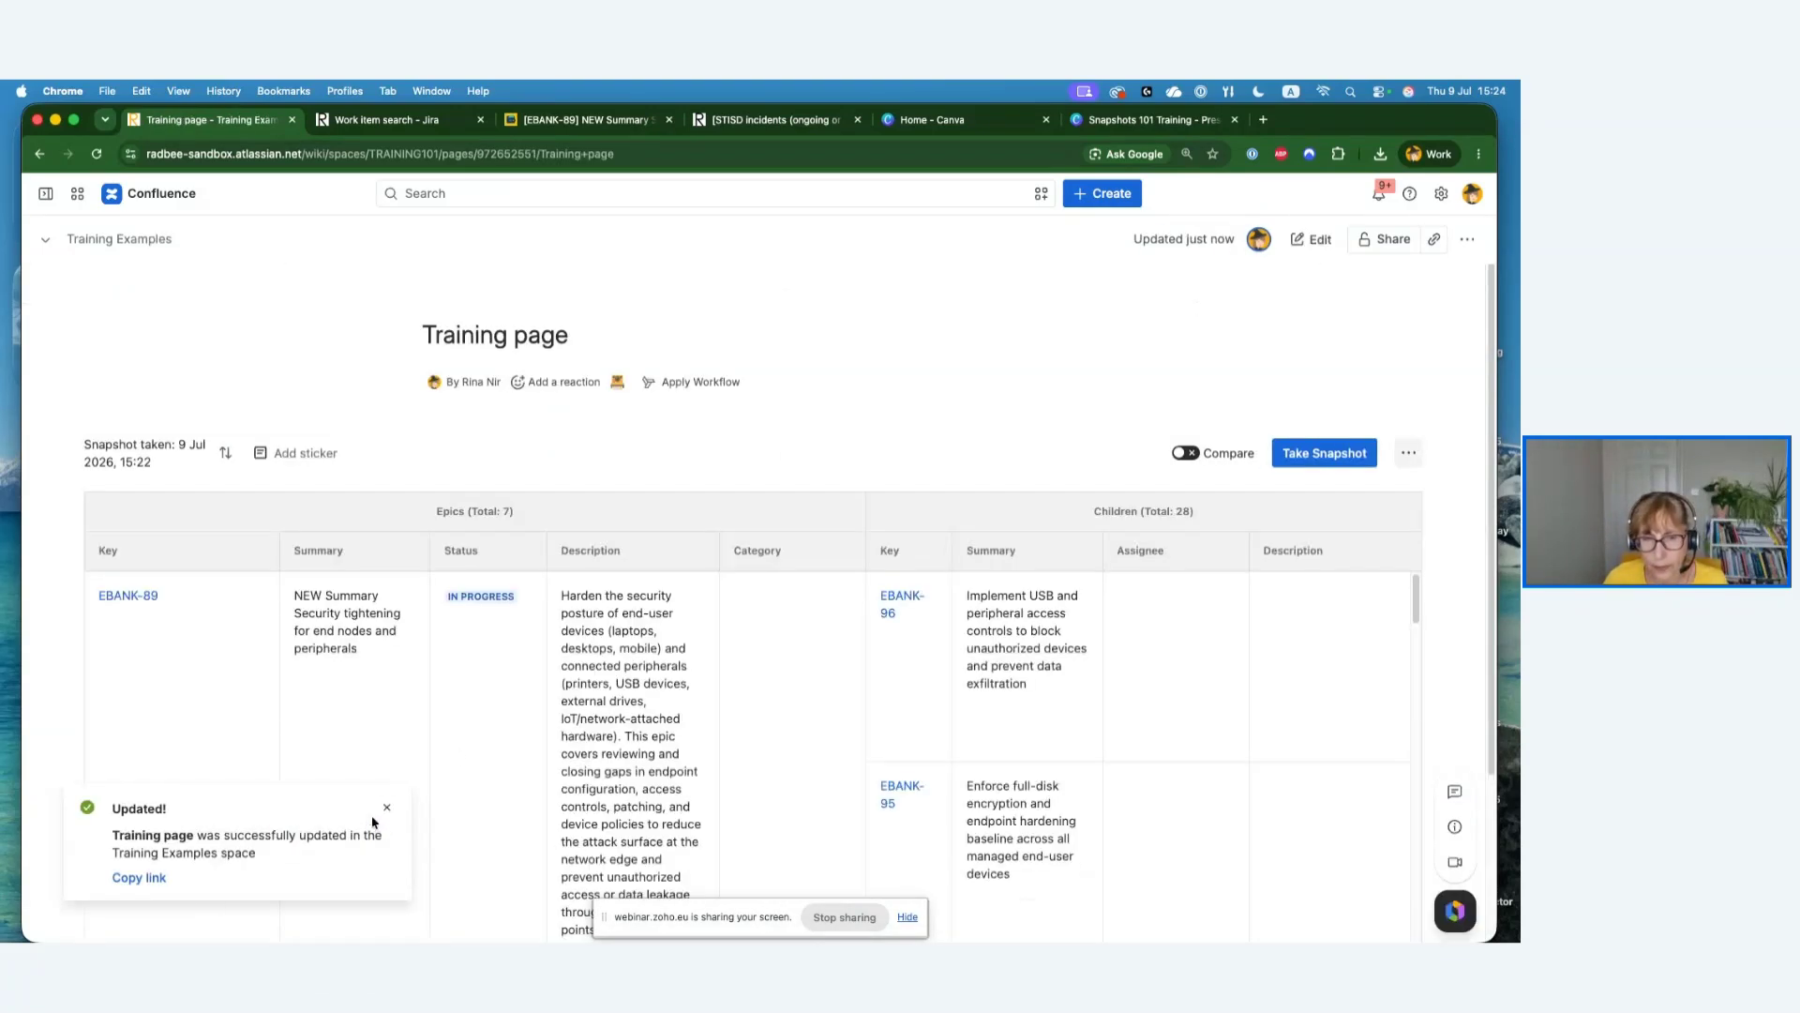
{"action": "left_click", "coordinate": [386, 807]}
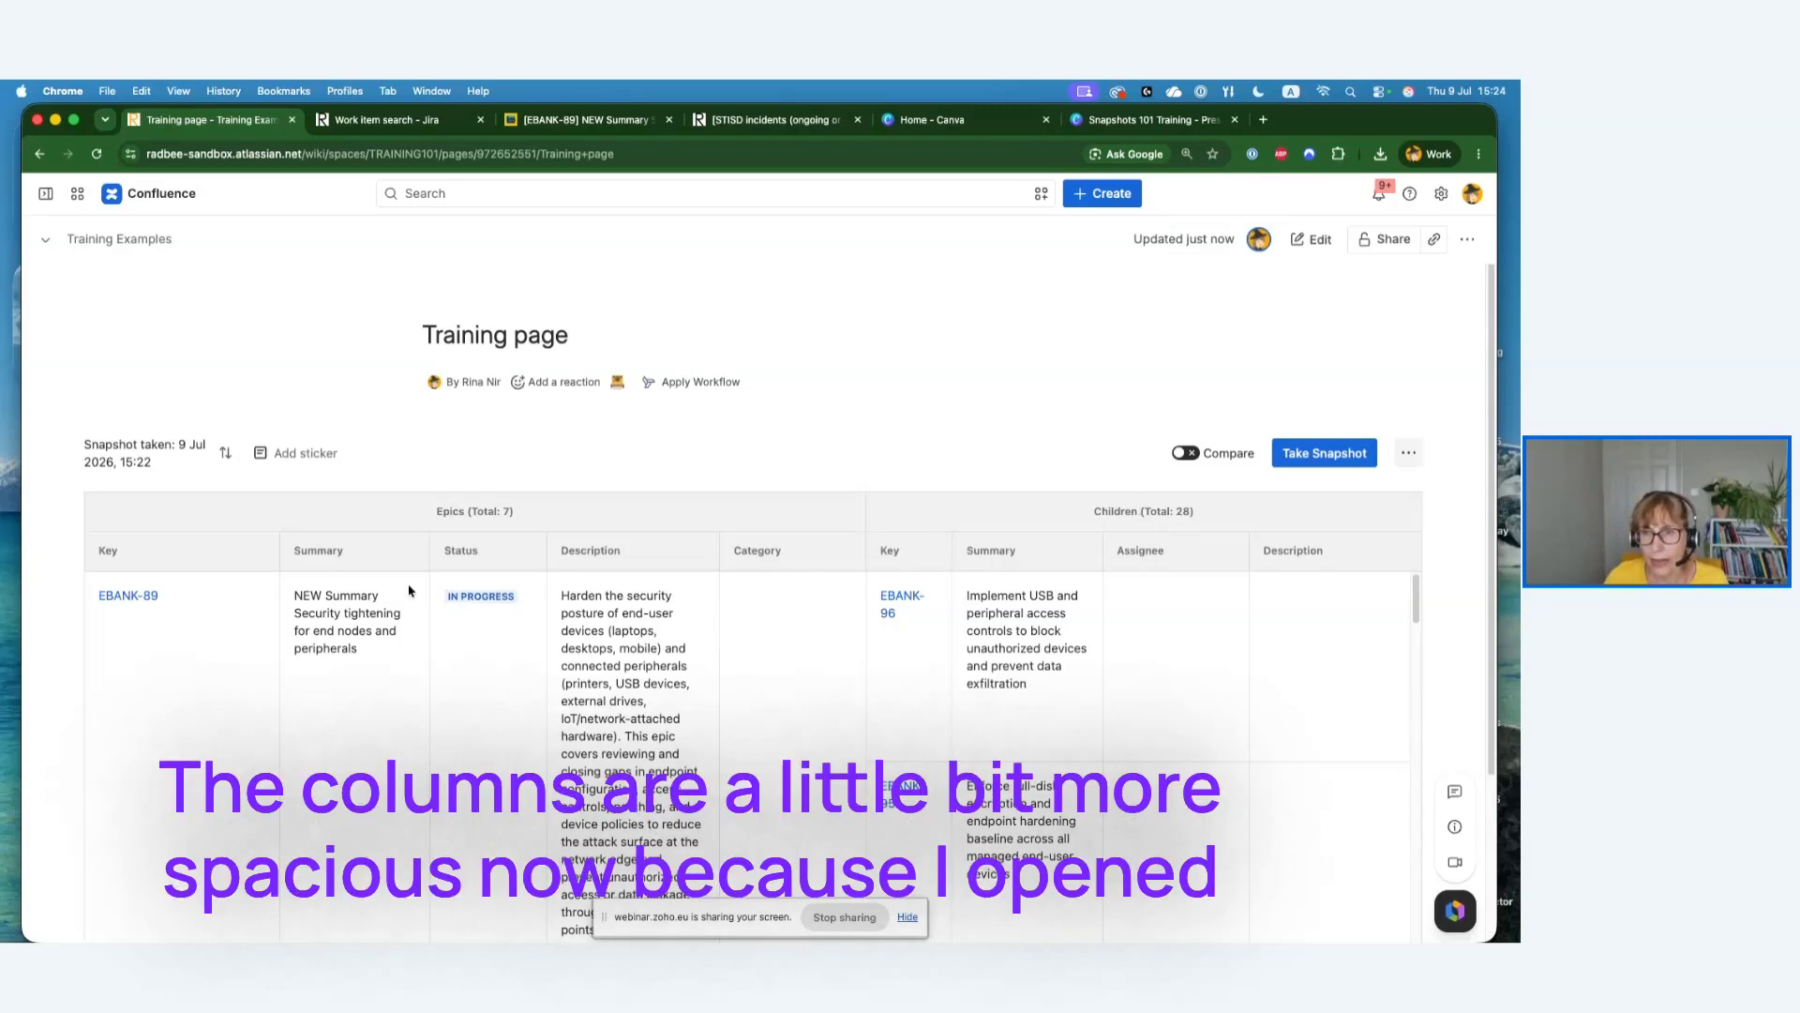
Examine the full-width snapshot table, its internal scrolling and the column widths of the Epics and Children levels
{"action": "mouse_move", "coordinate": [102, 551]}
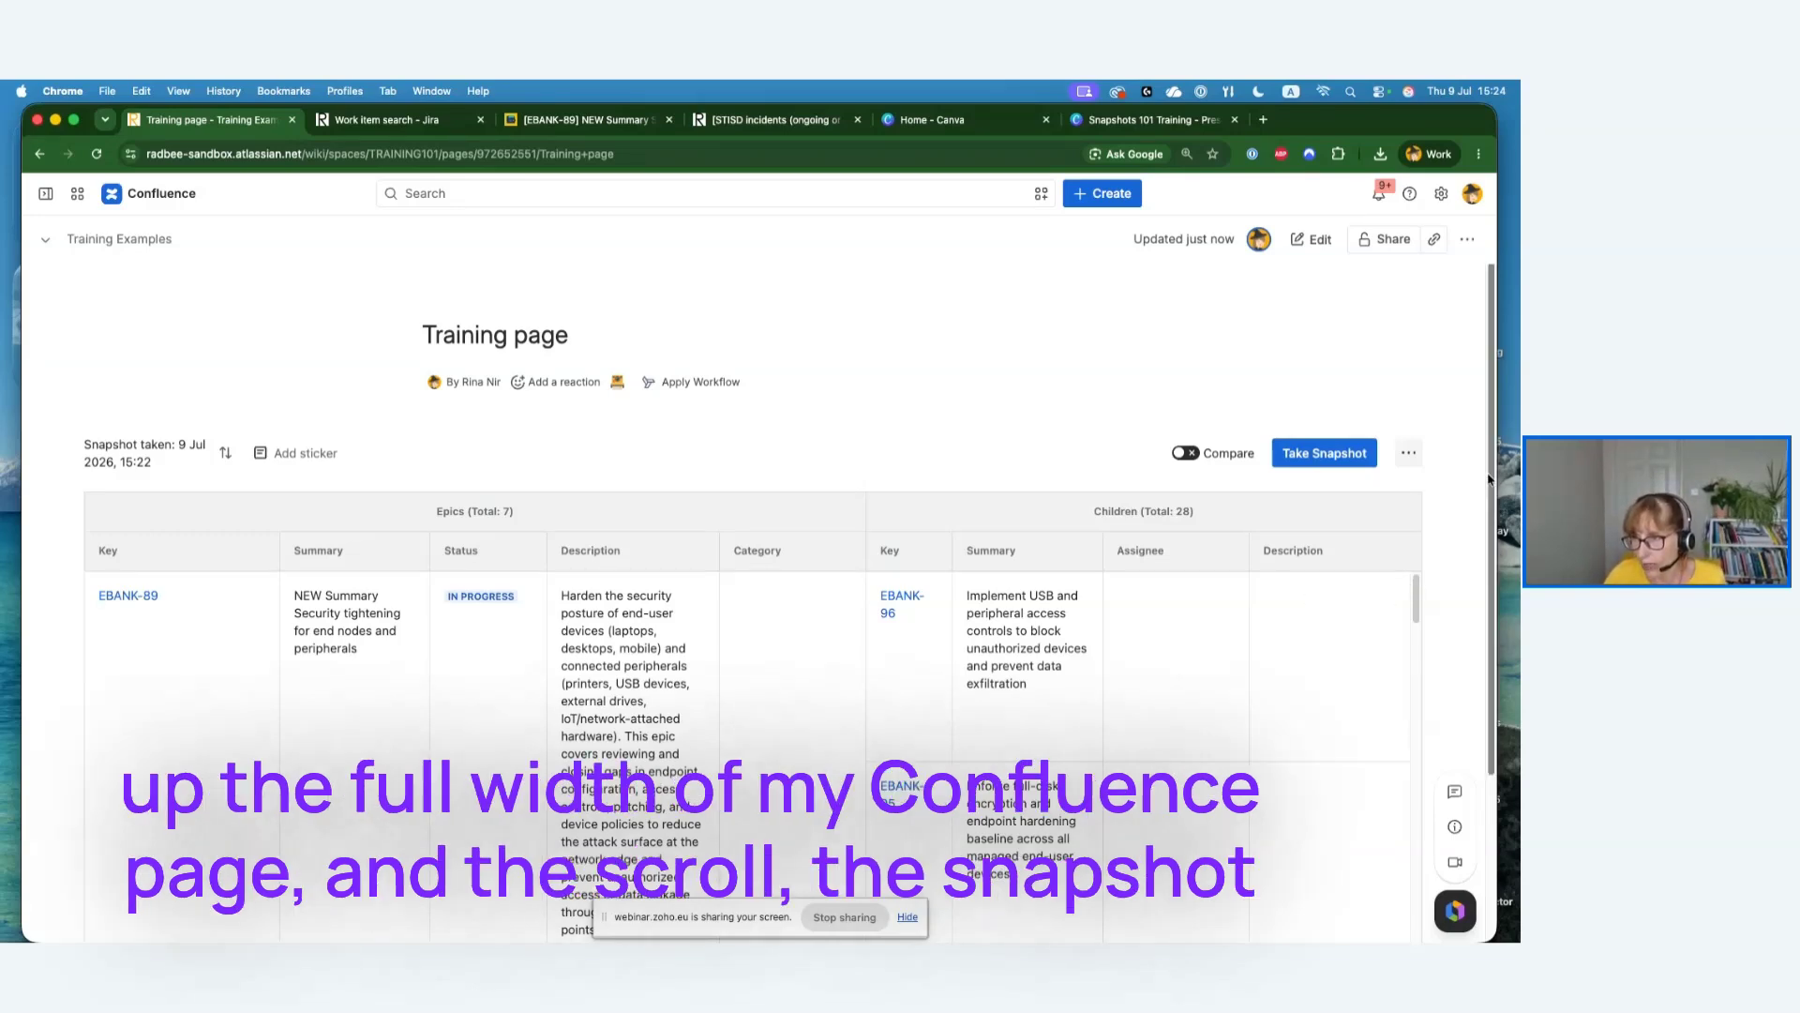
{"action": "scroll", "coordinate": [1491, 488], "scroll_direction": "down", "scroll_amount": 4}
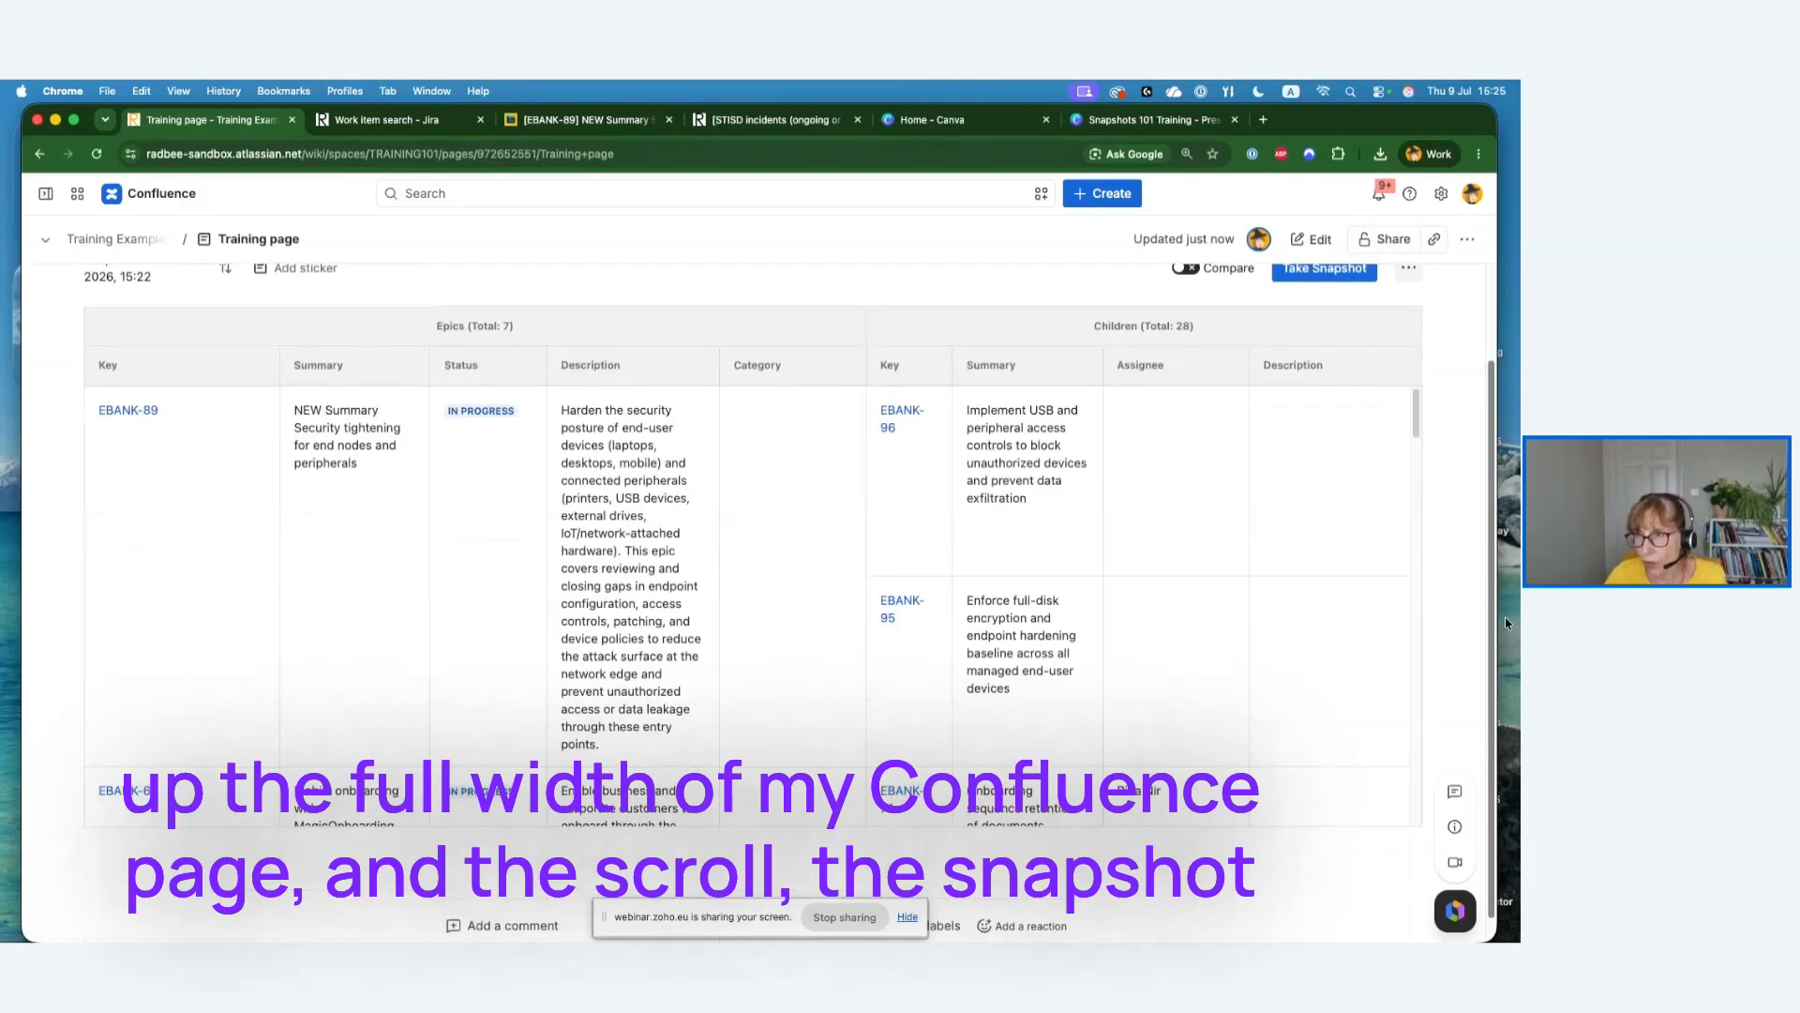
{"action": "left_click_drag", "start_coordinate": [1506, 618], "coordinate": [1510, 603]}
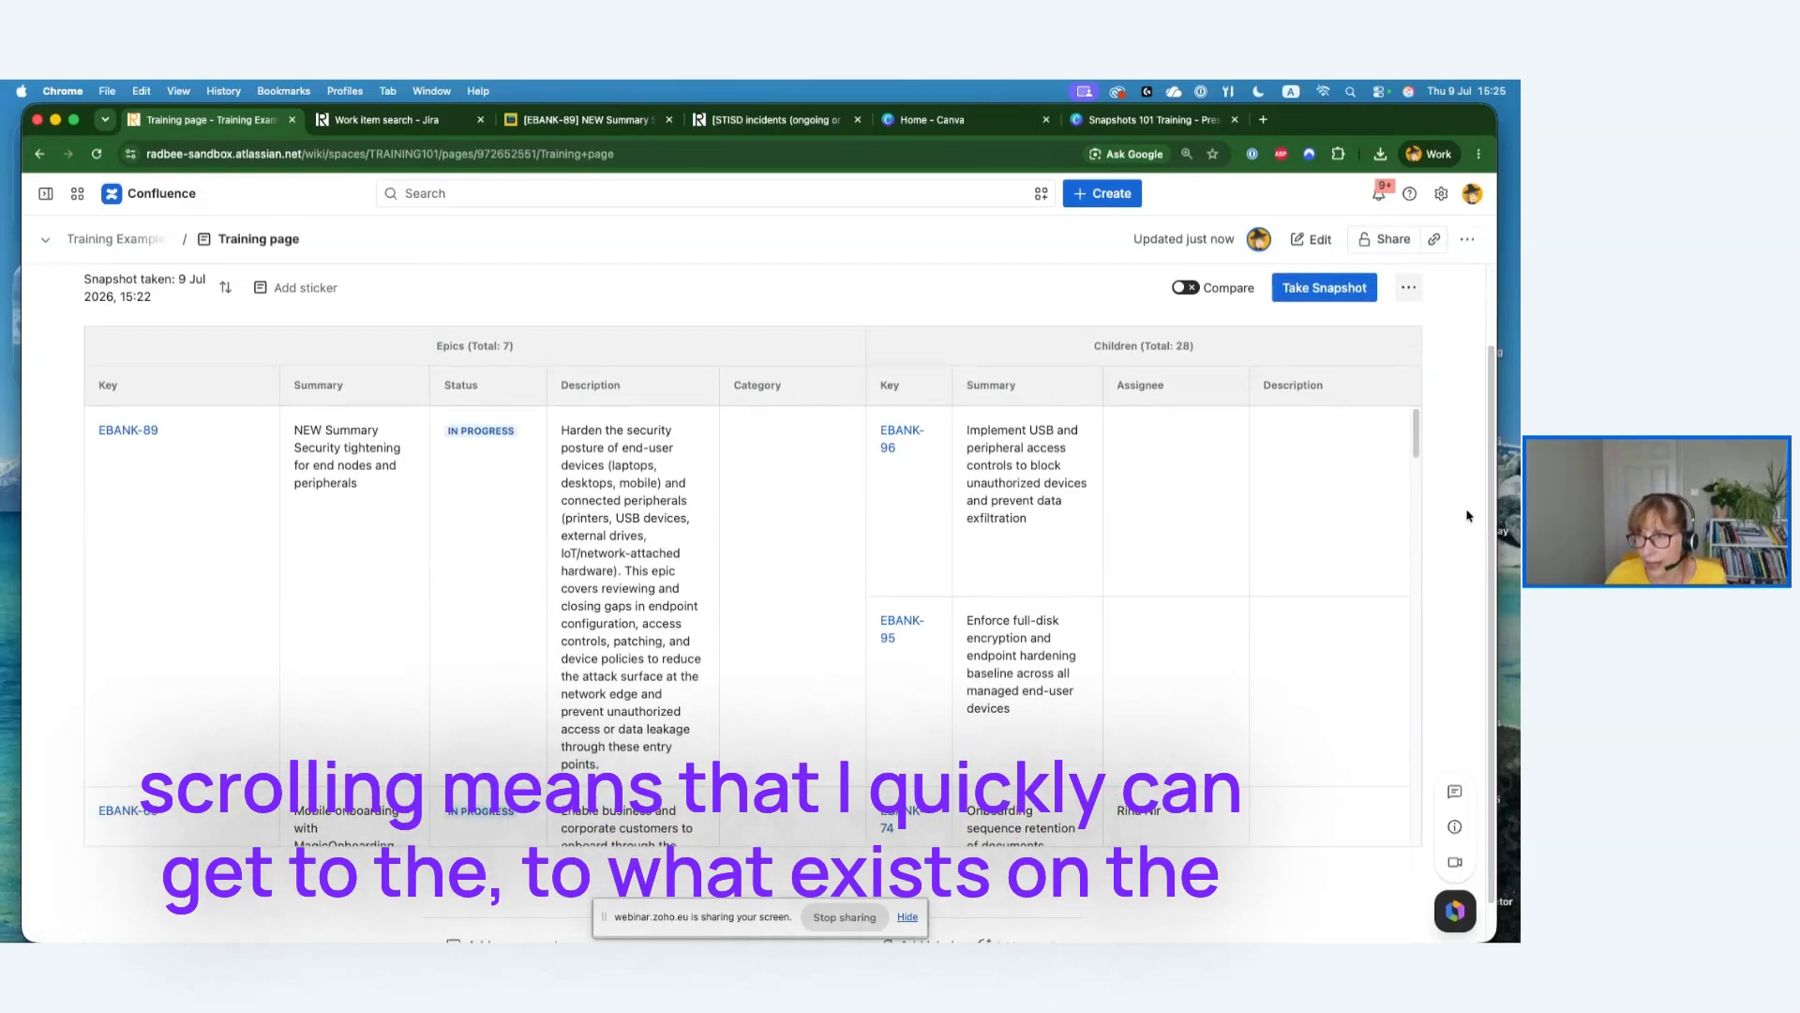
{"action": "scroll", "coordinate": [1258, 660], "scroll_direction": "down", "scroll_amount": 1}
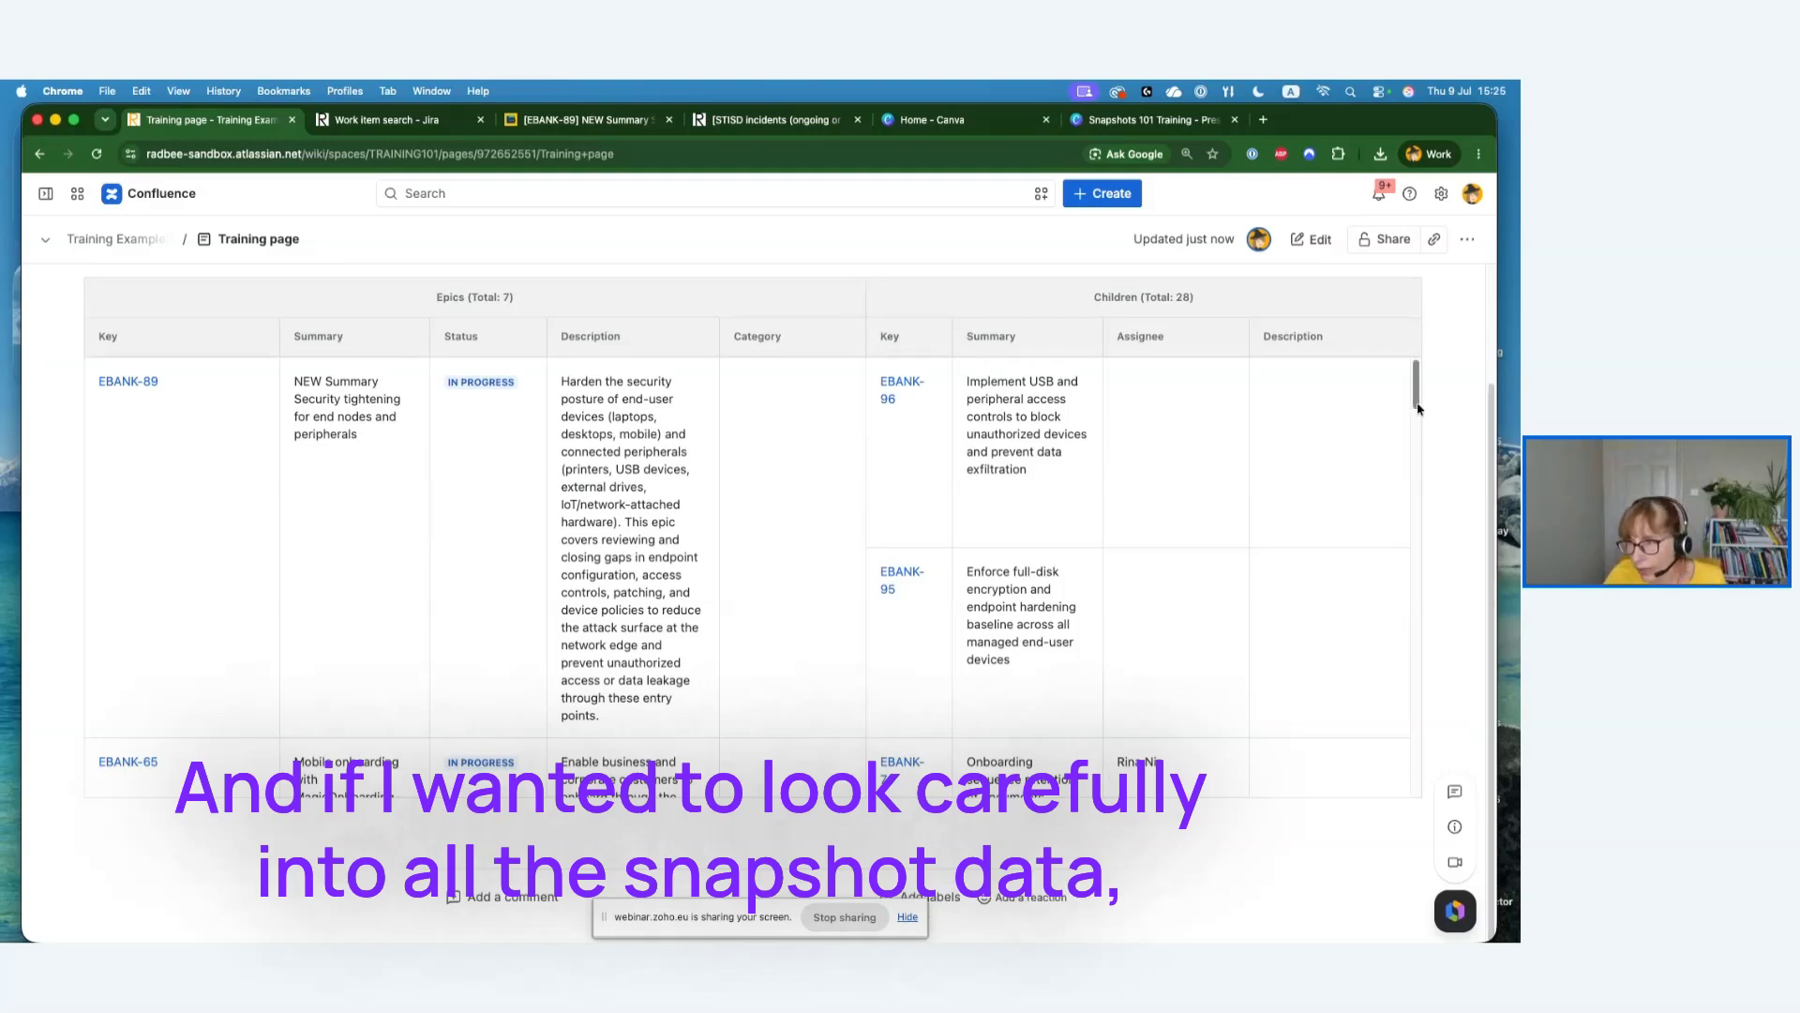
{"action": "left_click_drag", "start_coordinate": [1417, 408], "coordinate": [1420, 567]}
{"action": "left_click_drag", "start_coordinate": [1426, 599], "coordinate": [1382, 403]}
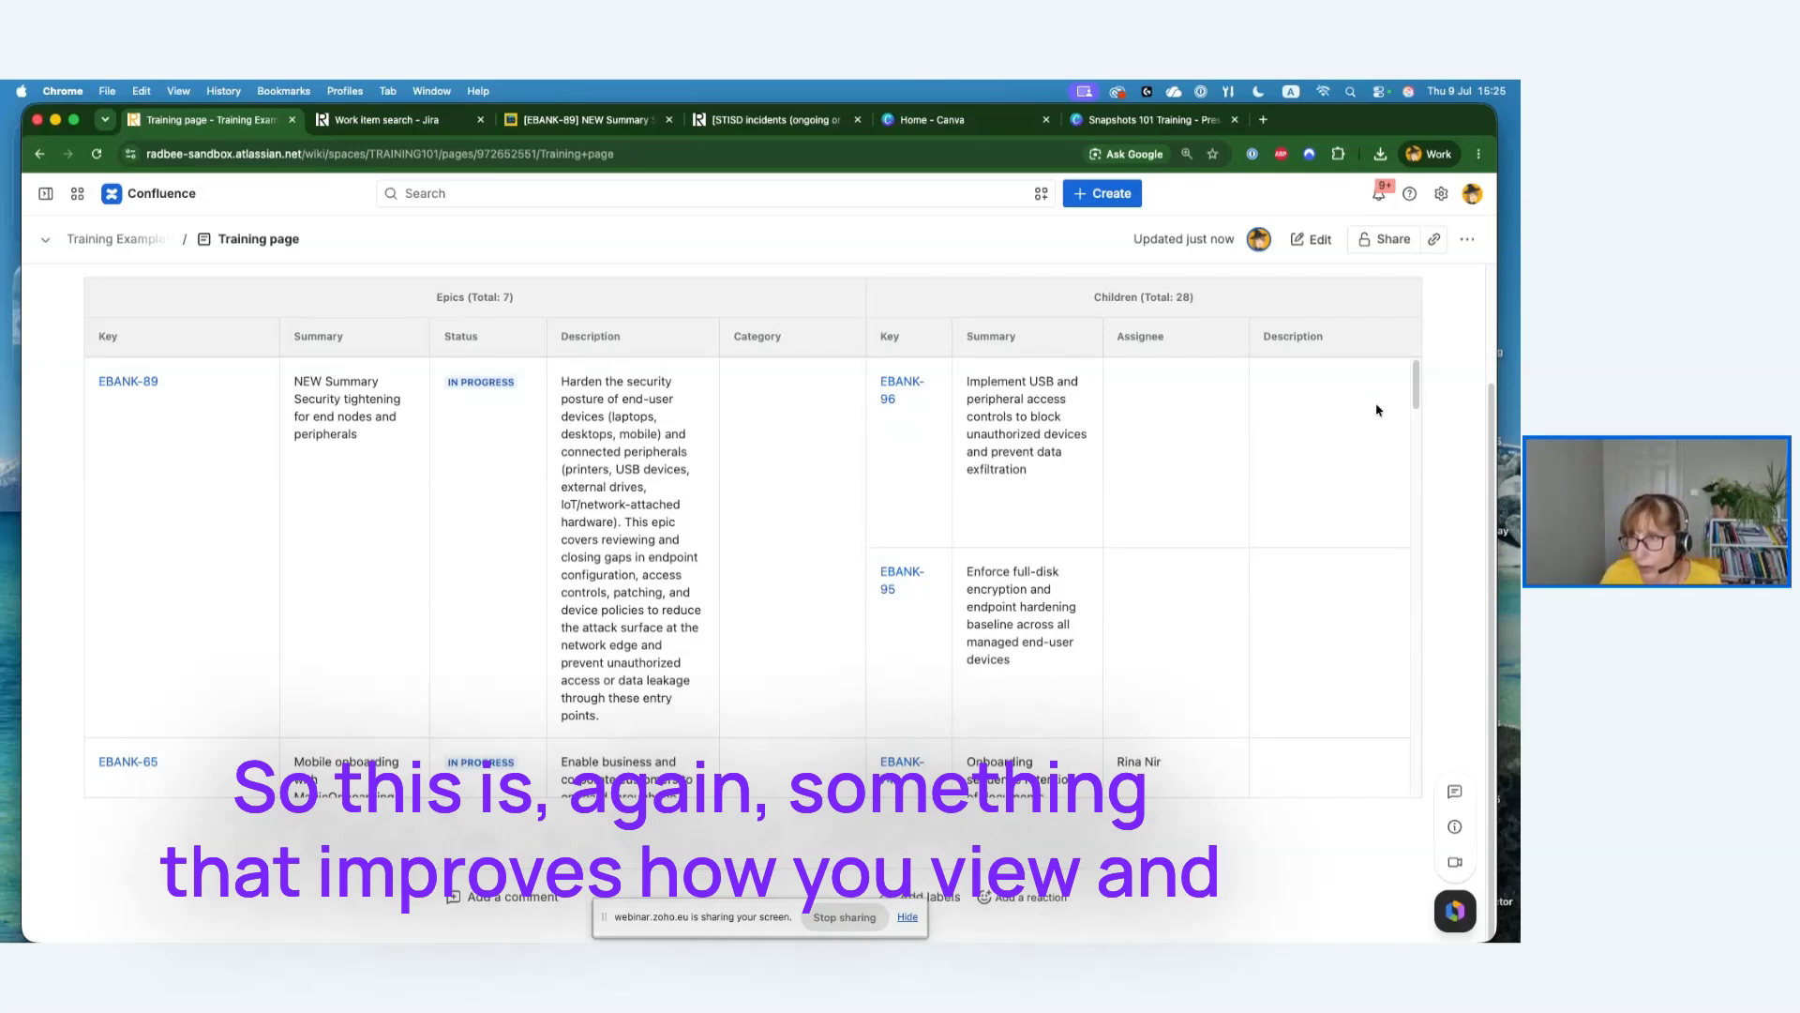
{"action": "left_click_drag", "start_coordinate": [1494, 416], "coordinate": [1498, 355]}
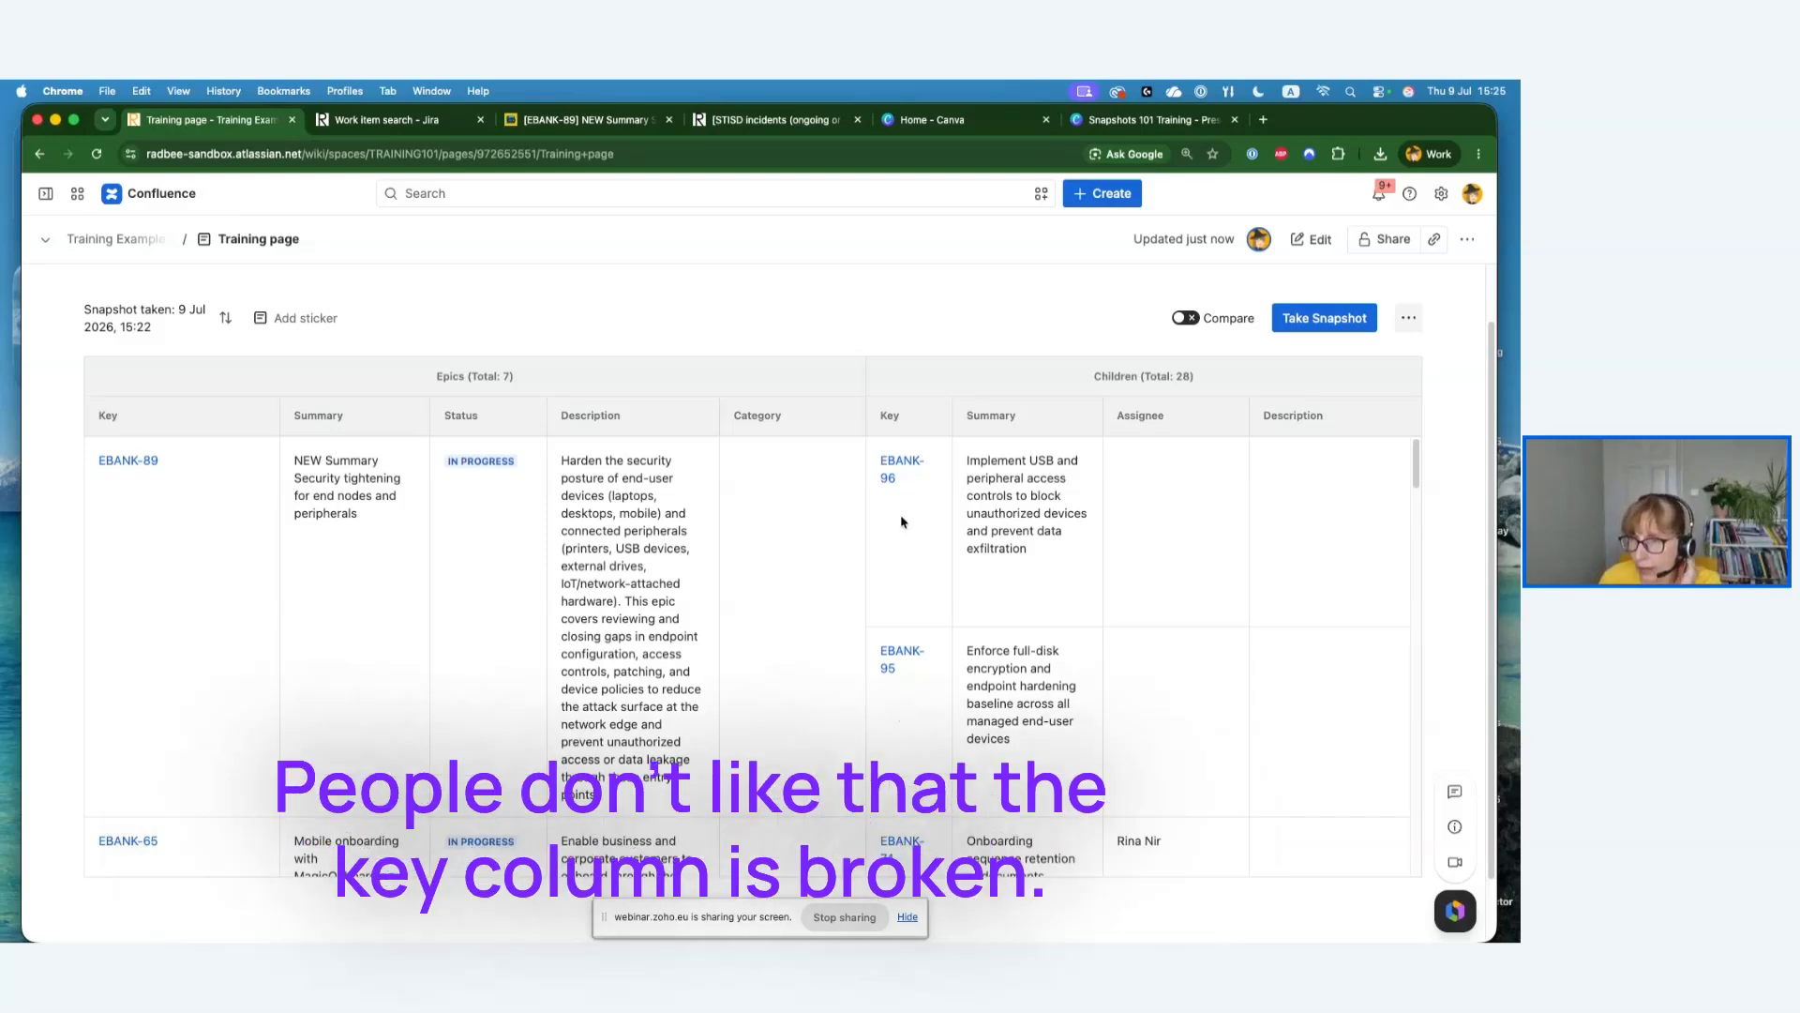
{"action": "mouse_move", "coordinate": [910, 436]}
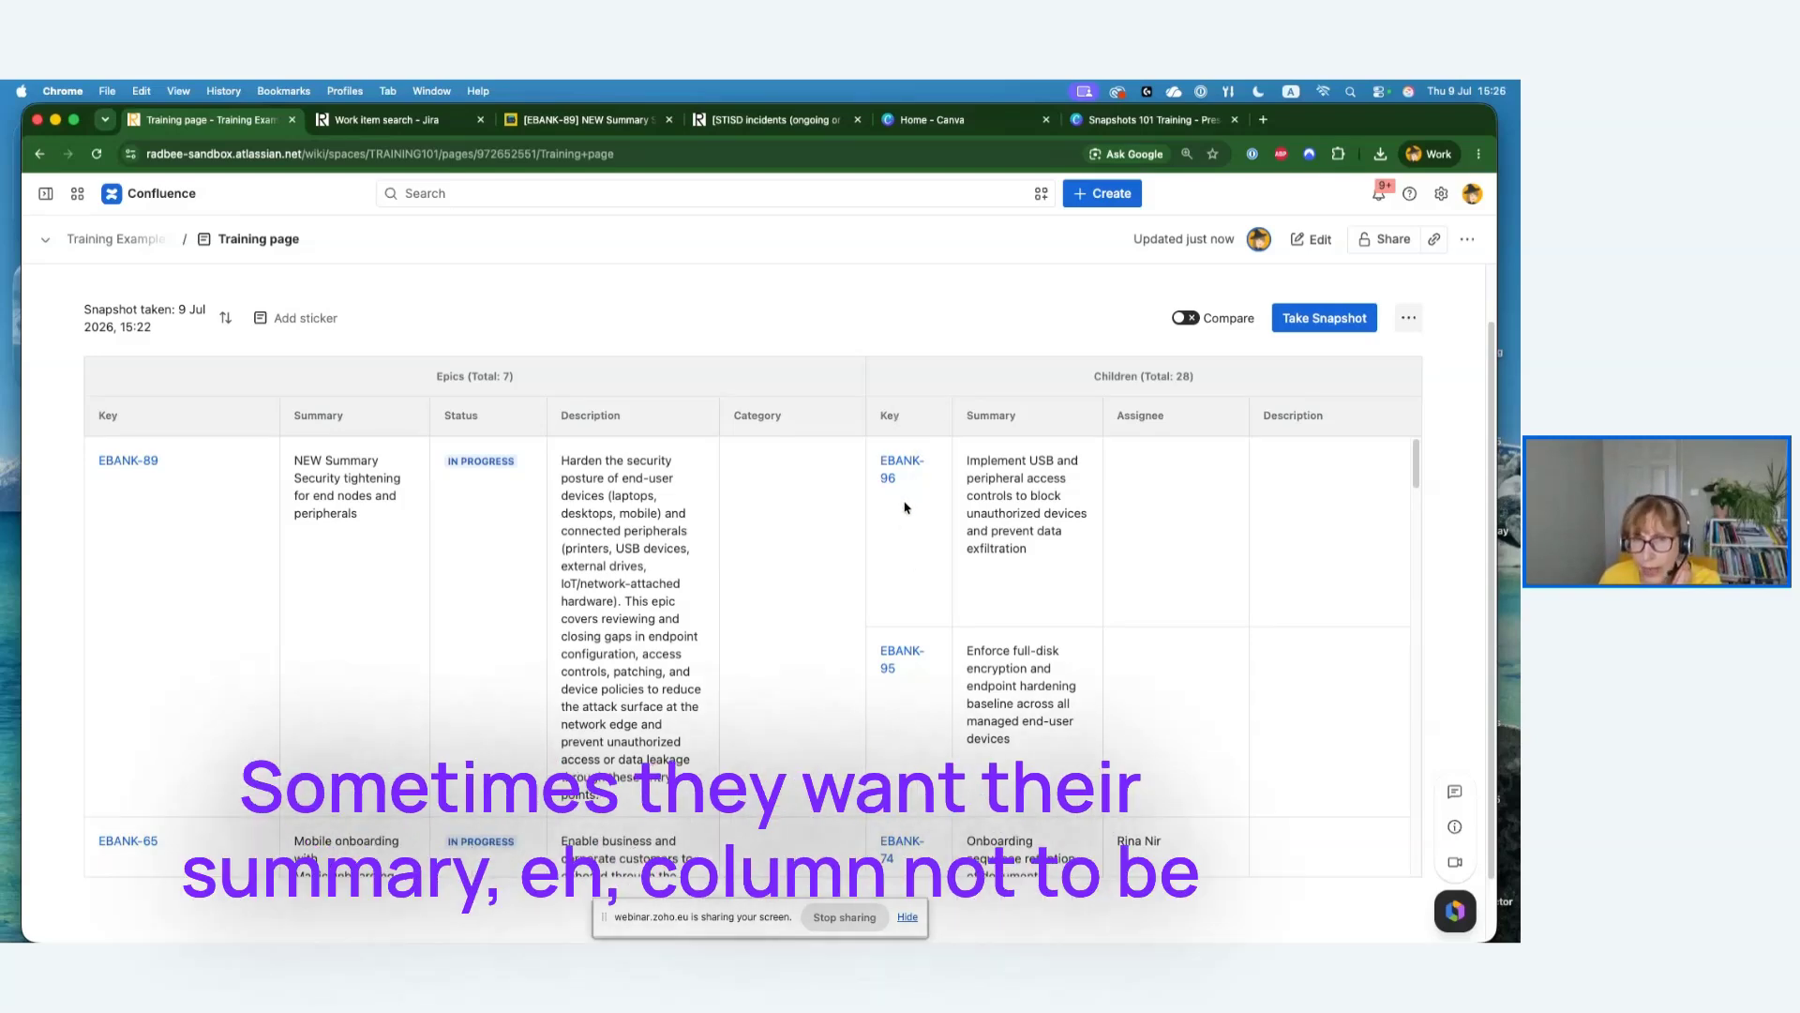
{"action": "mouse_move", "coordinate": [330, 431]}
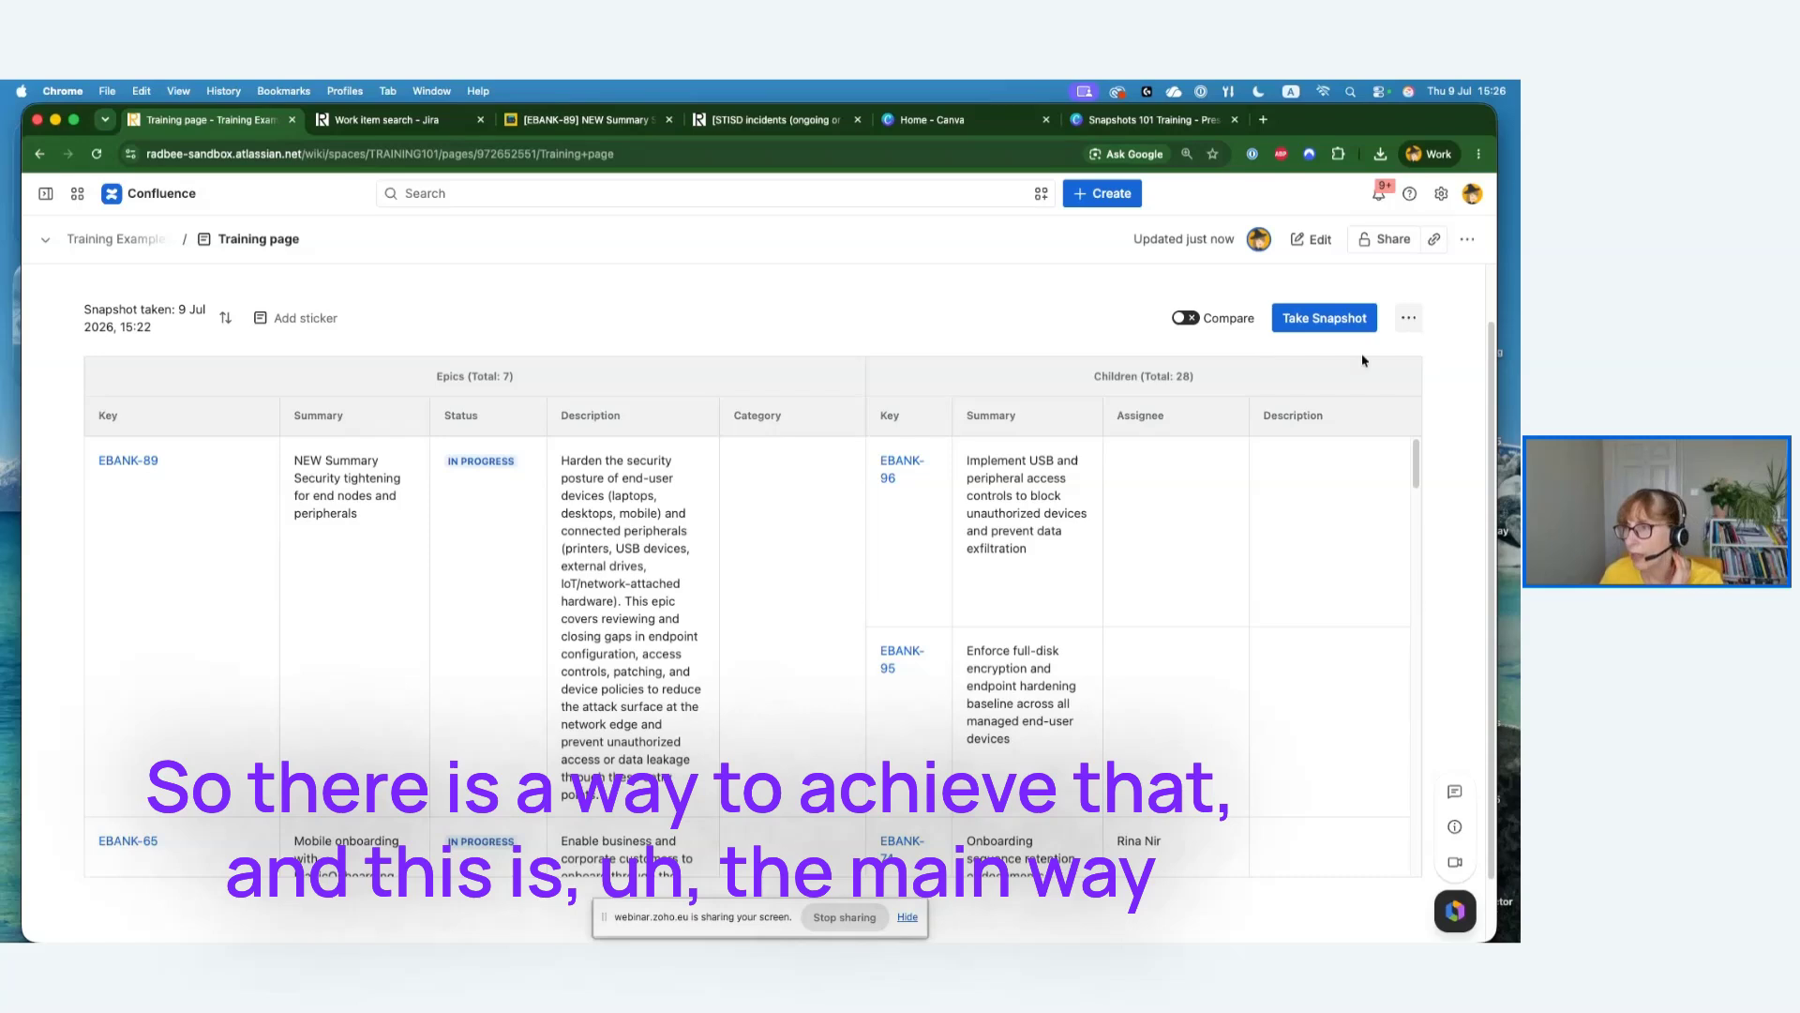
Reopen the page's Snapshots macro, set the Key field to Don't wrap, check it on Level 2, and insert the snapshot
{"action": "left_click", "coordinate": [1318, 240]}
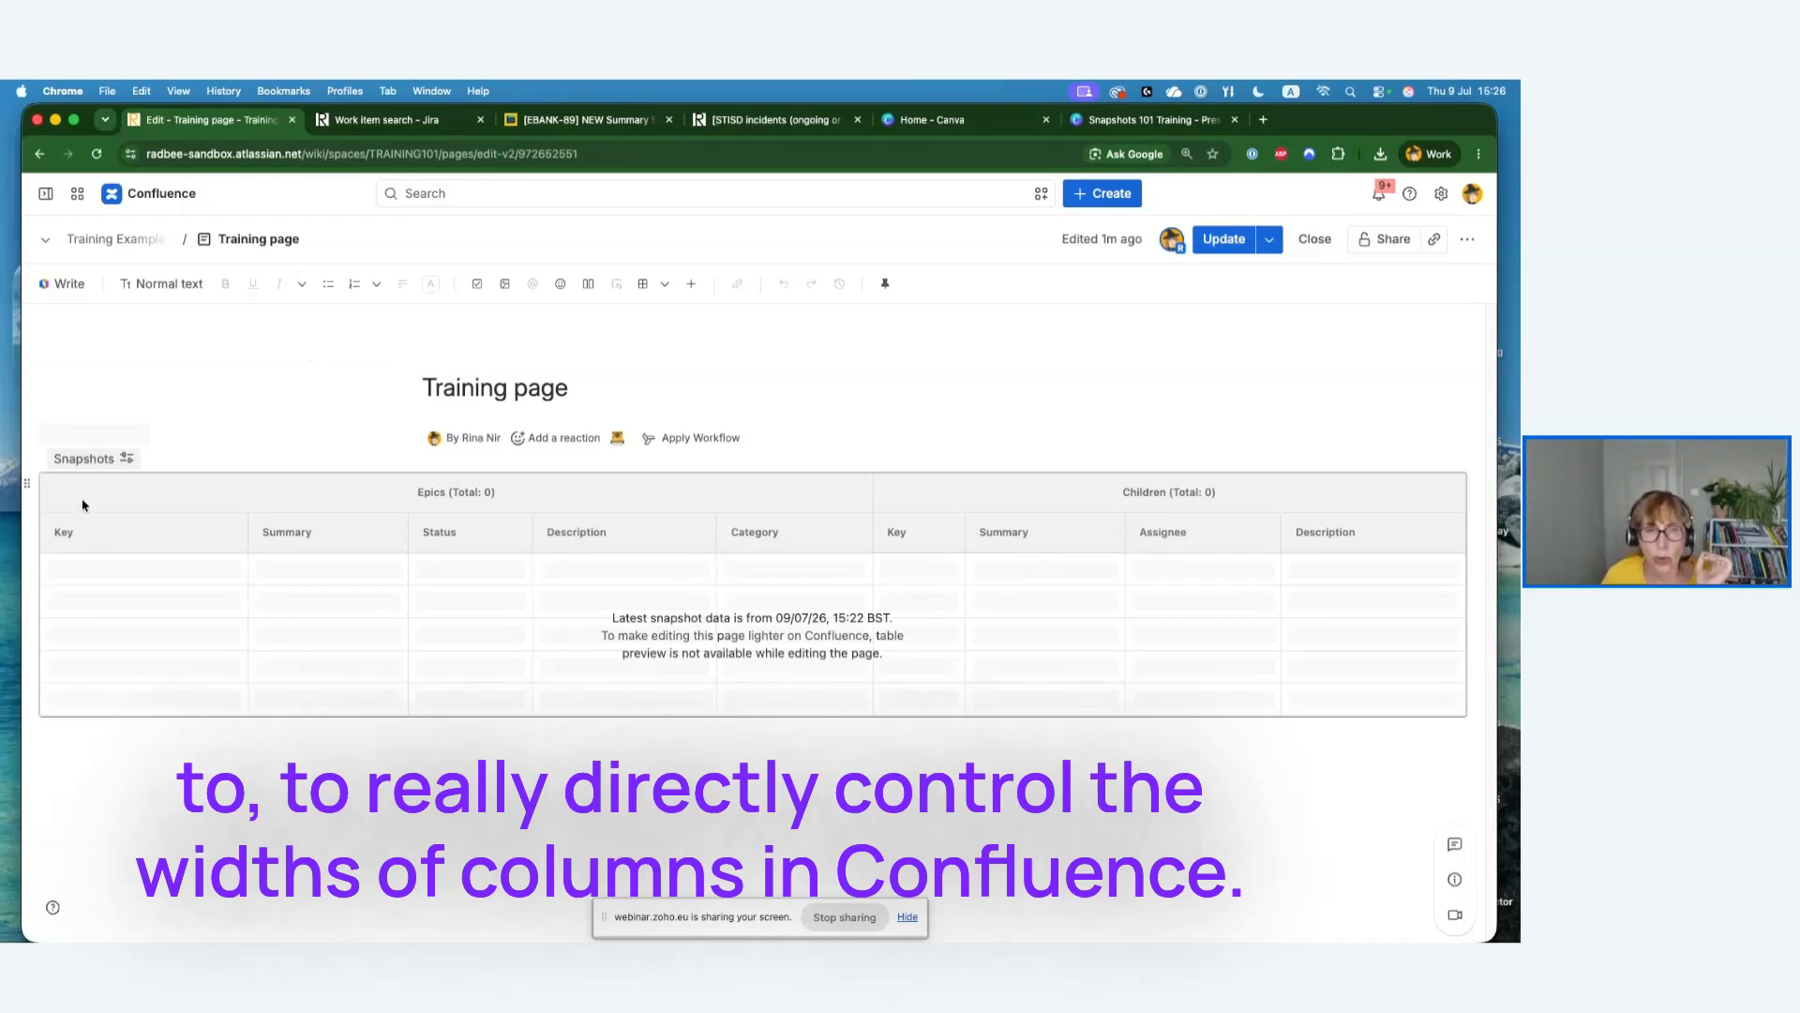
{"action": "left_click", "coordinate": [85, 472]}
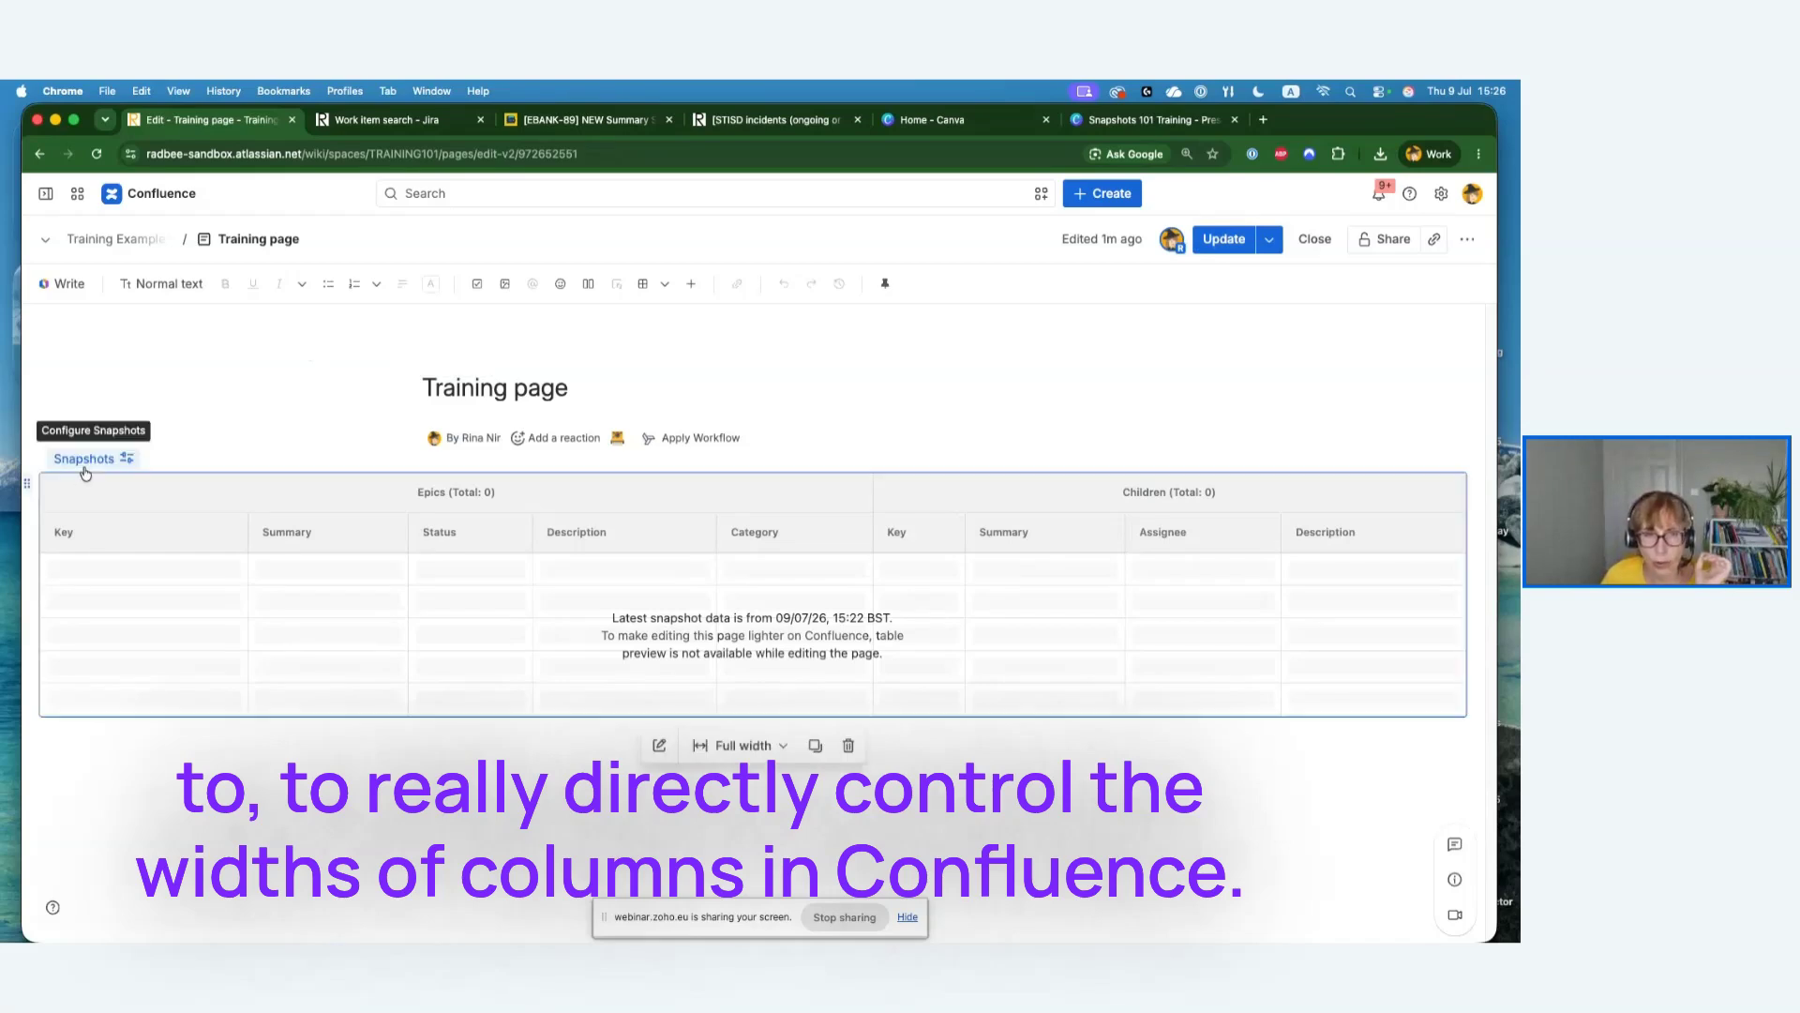
{"action": "left_click", "coordinate": [658, 756]}
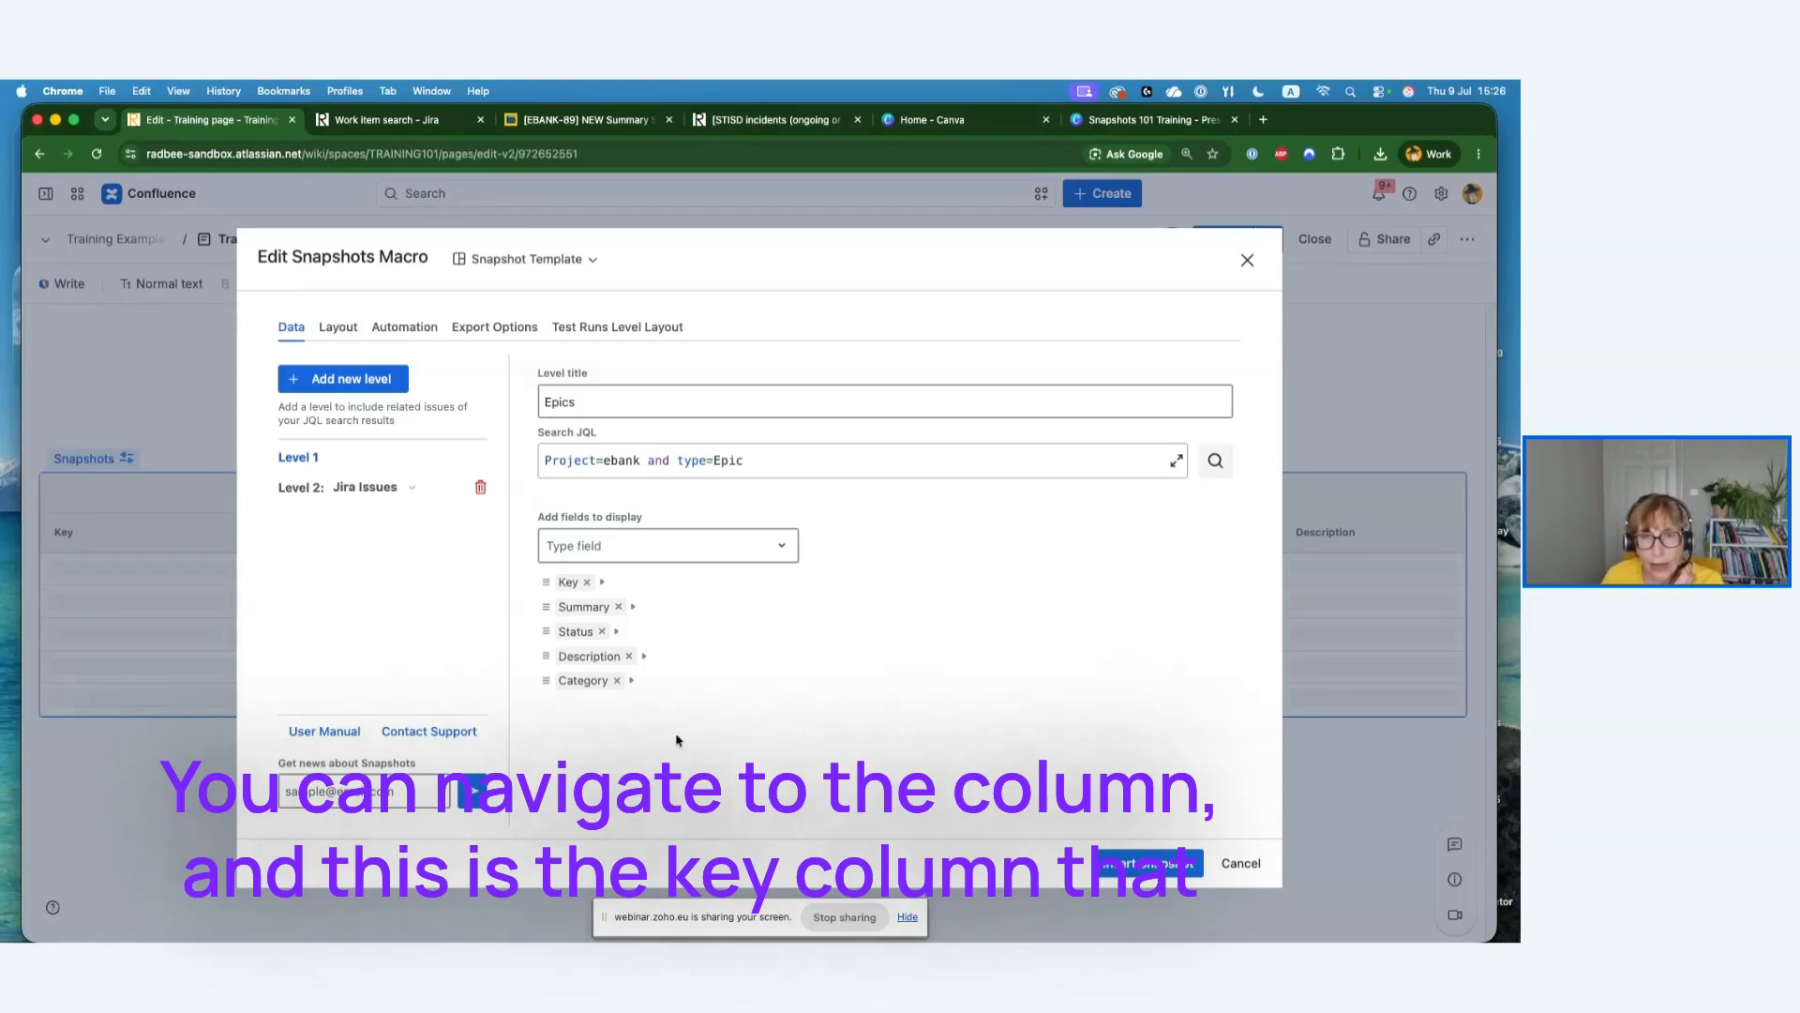
{"action": "mouse_move", "coordinate": [570, 584]}
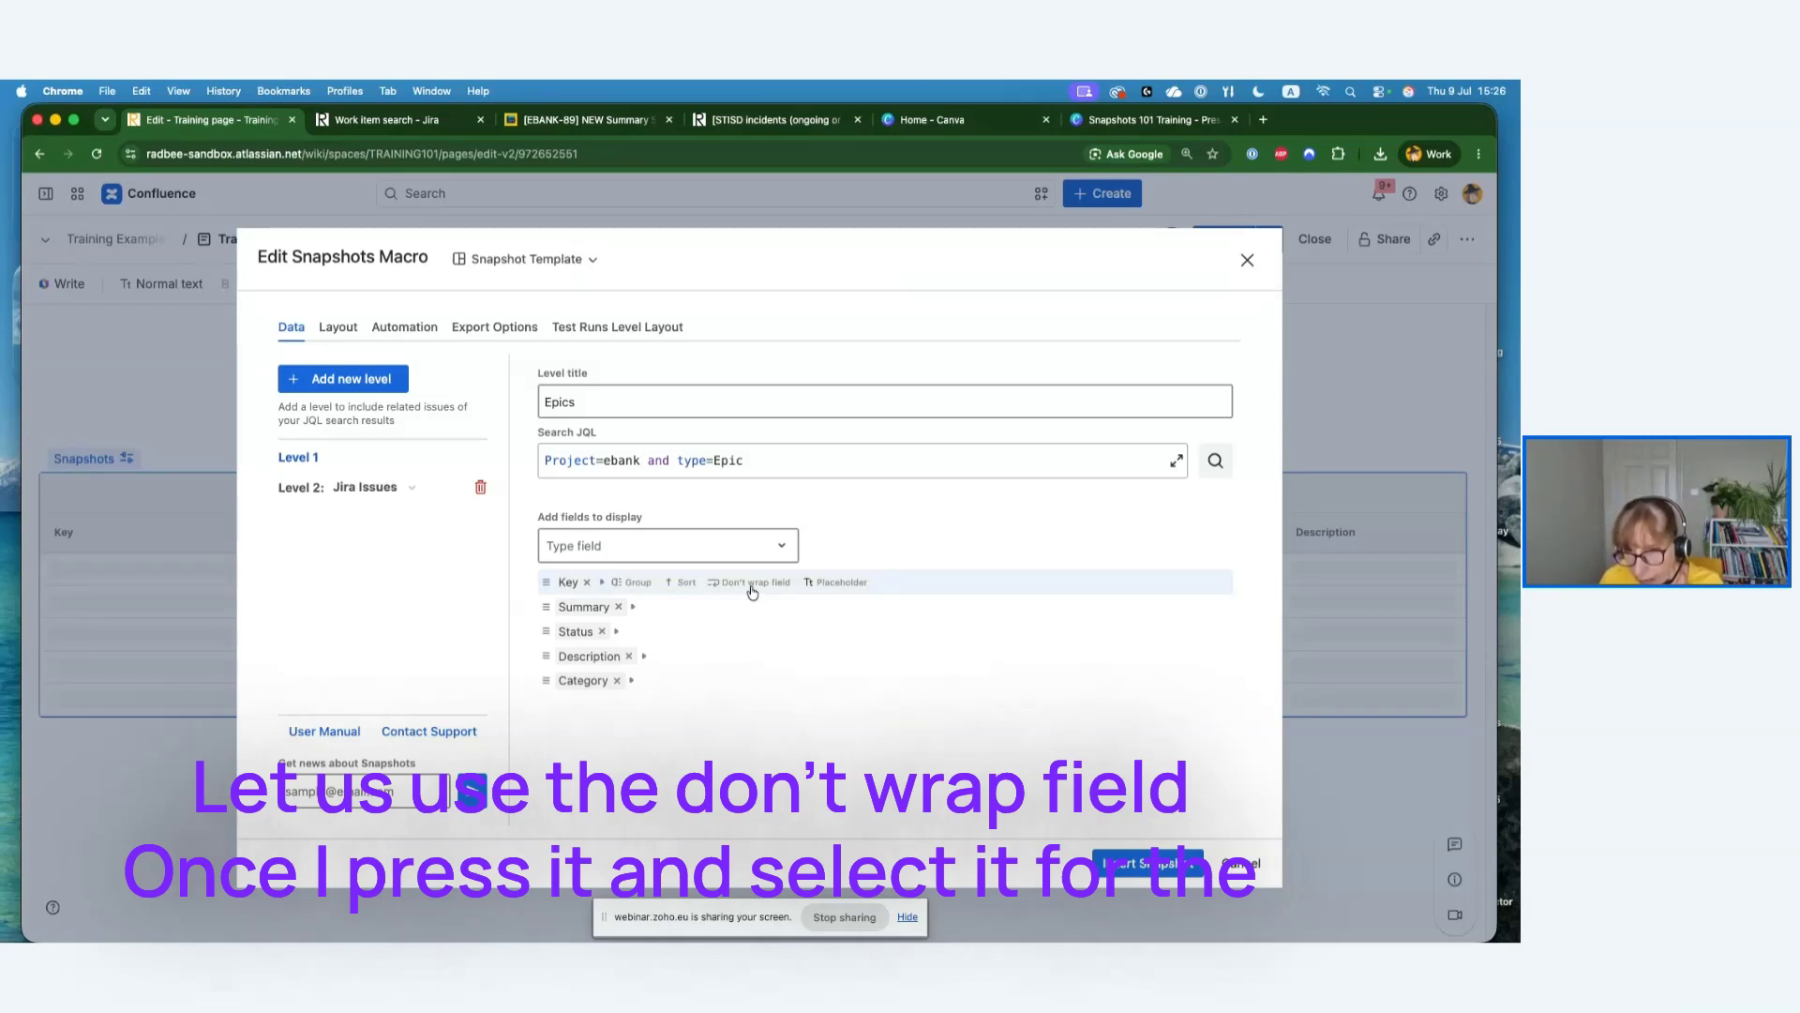
{"action": "left_click", "coordinate": [752, 584]}
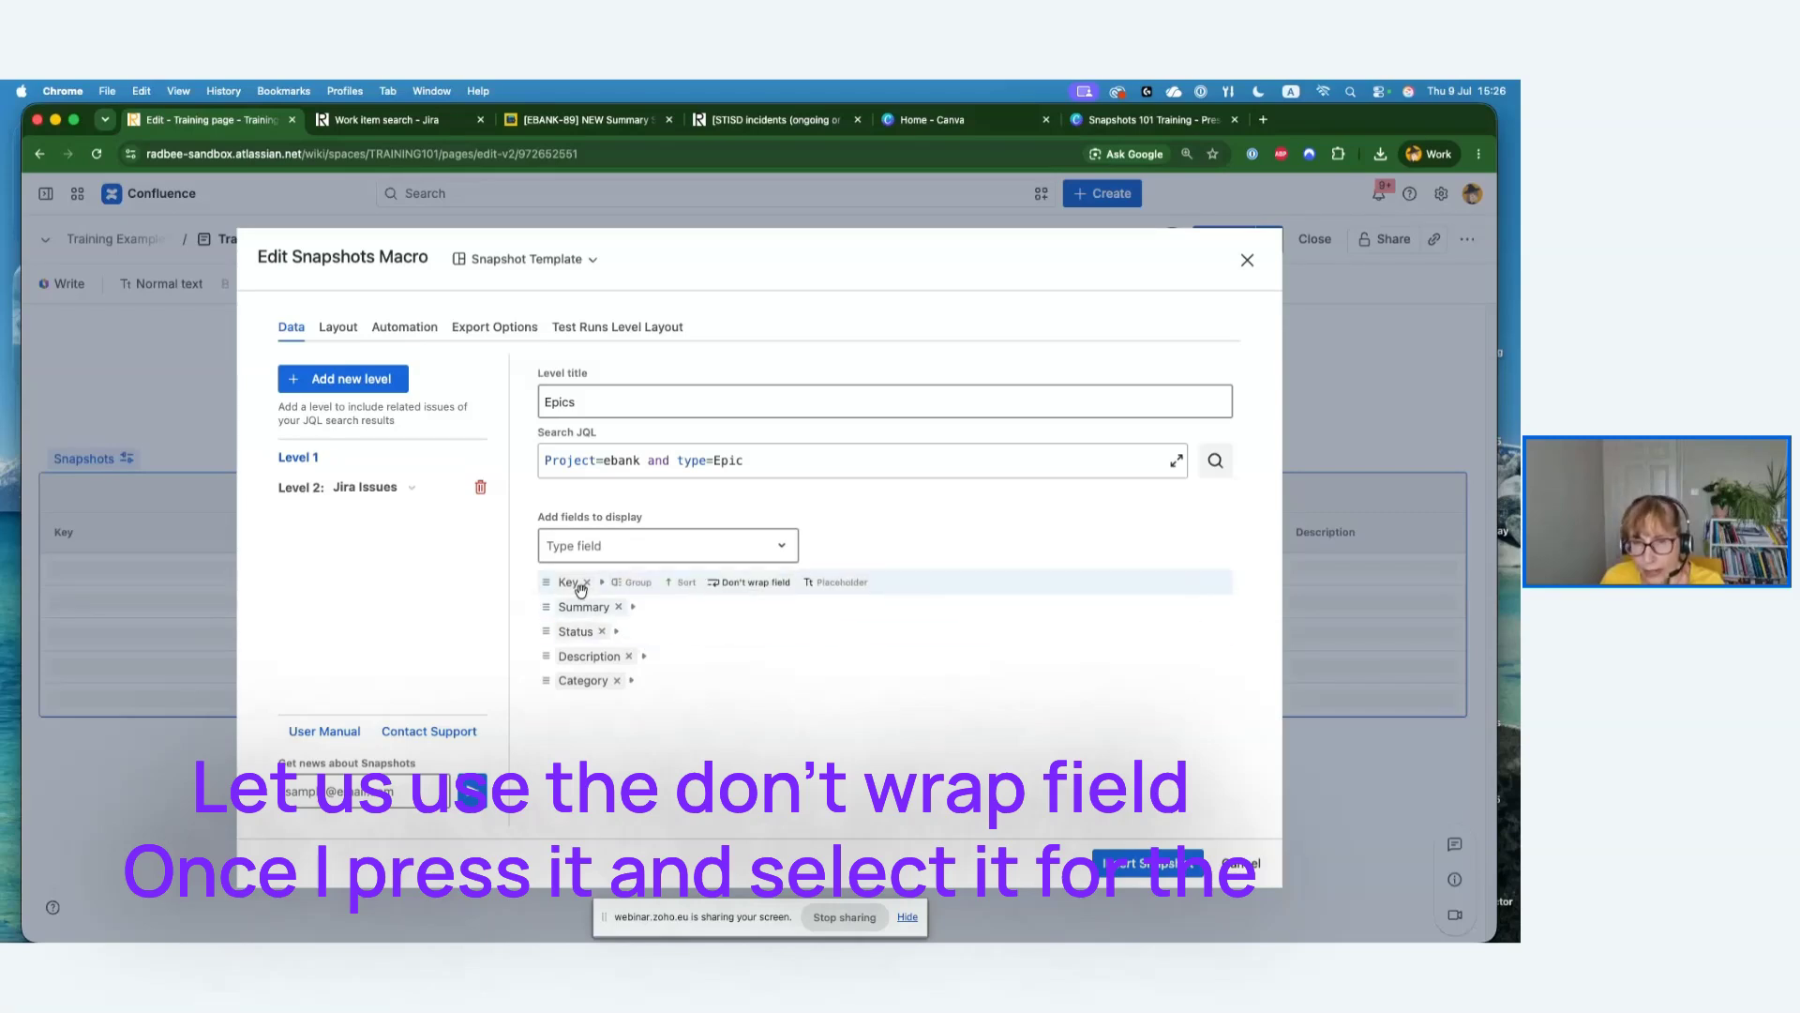
{"action": "left_click", "coordinate": [352, 488]}
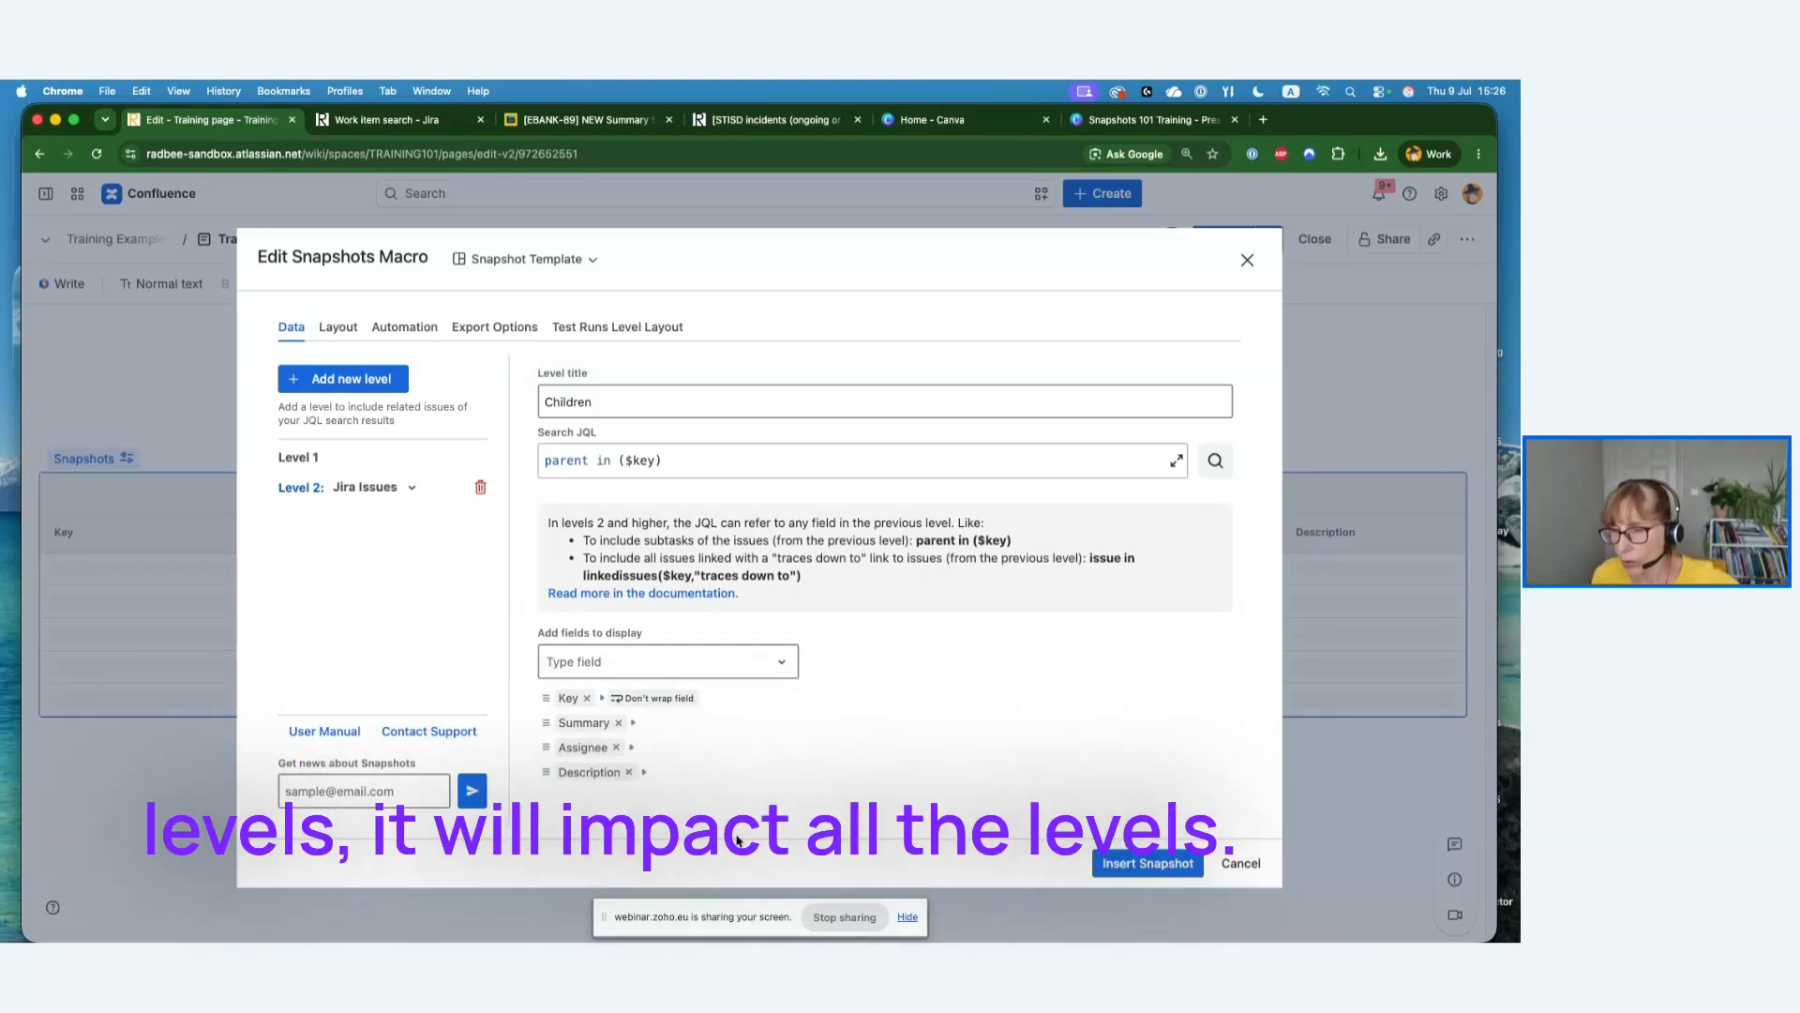
{"action": "left_click", "coordinate": [1146, 878]}
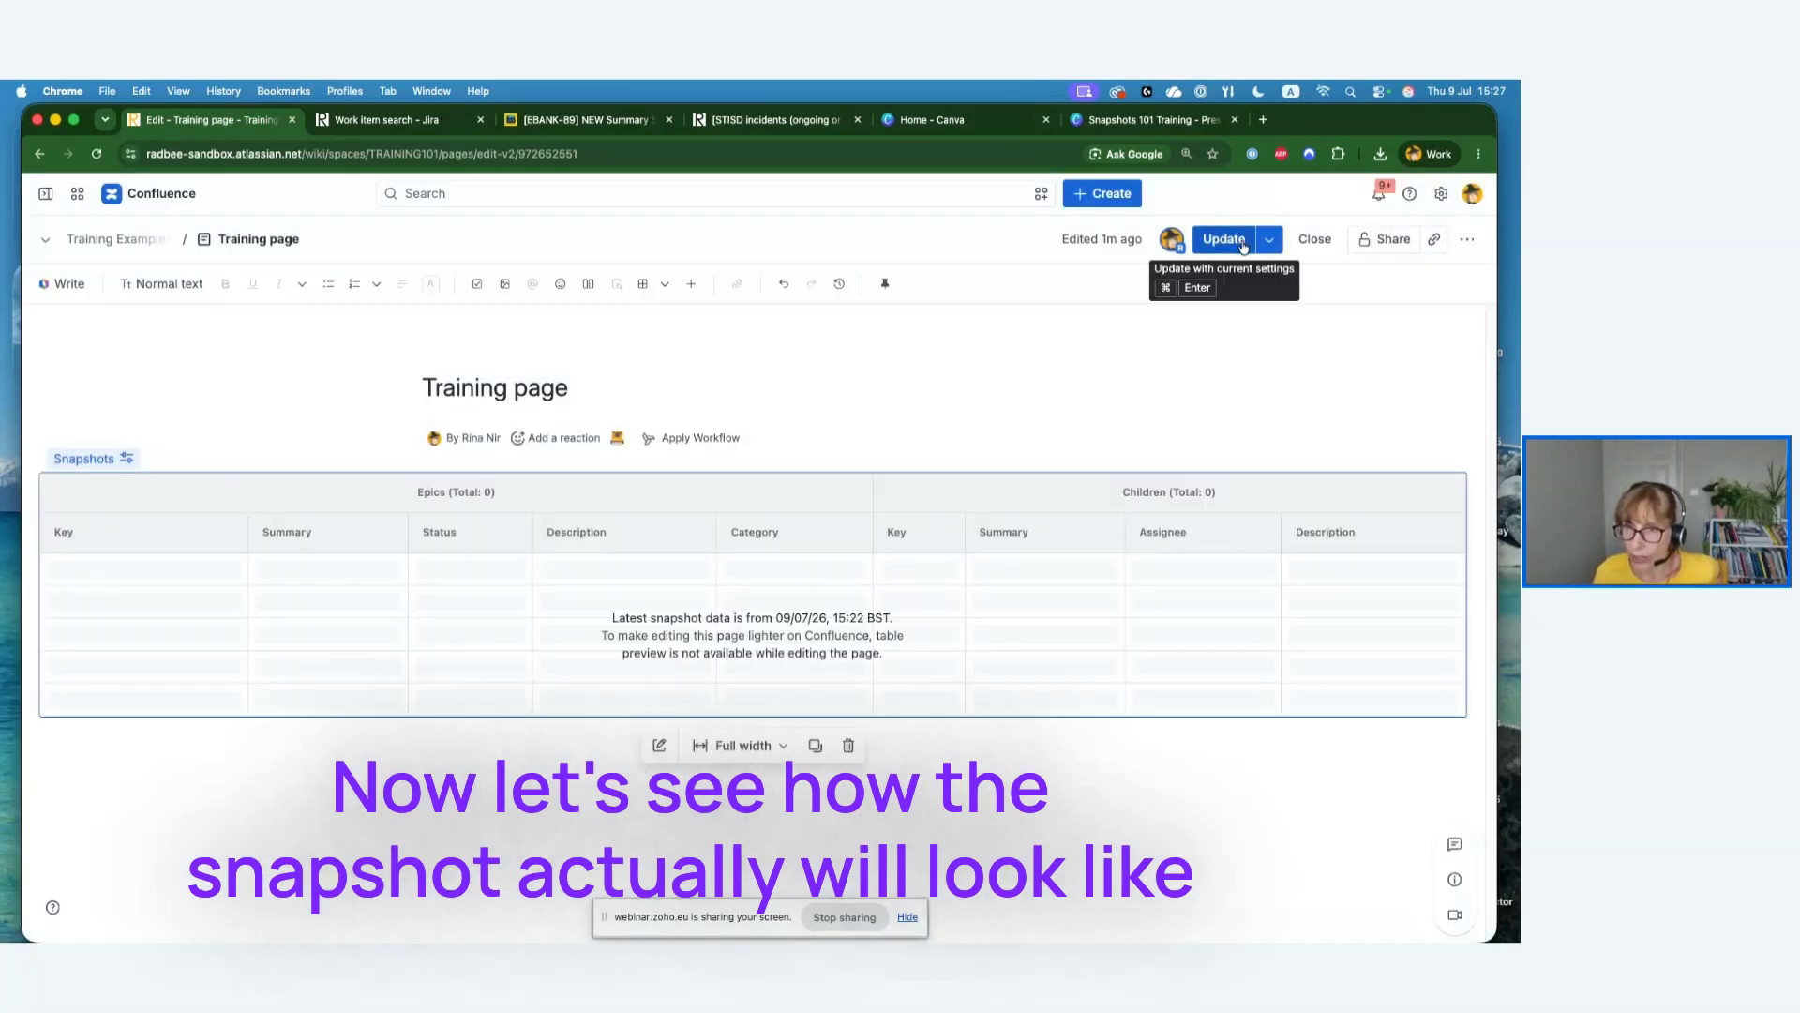
Publish the page and check the Key column under Children in the snapshot table
{"action": "left_click", "coordinate": [1242, 242]}
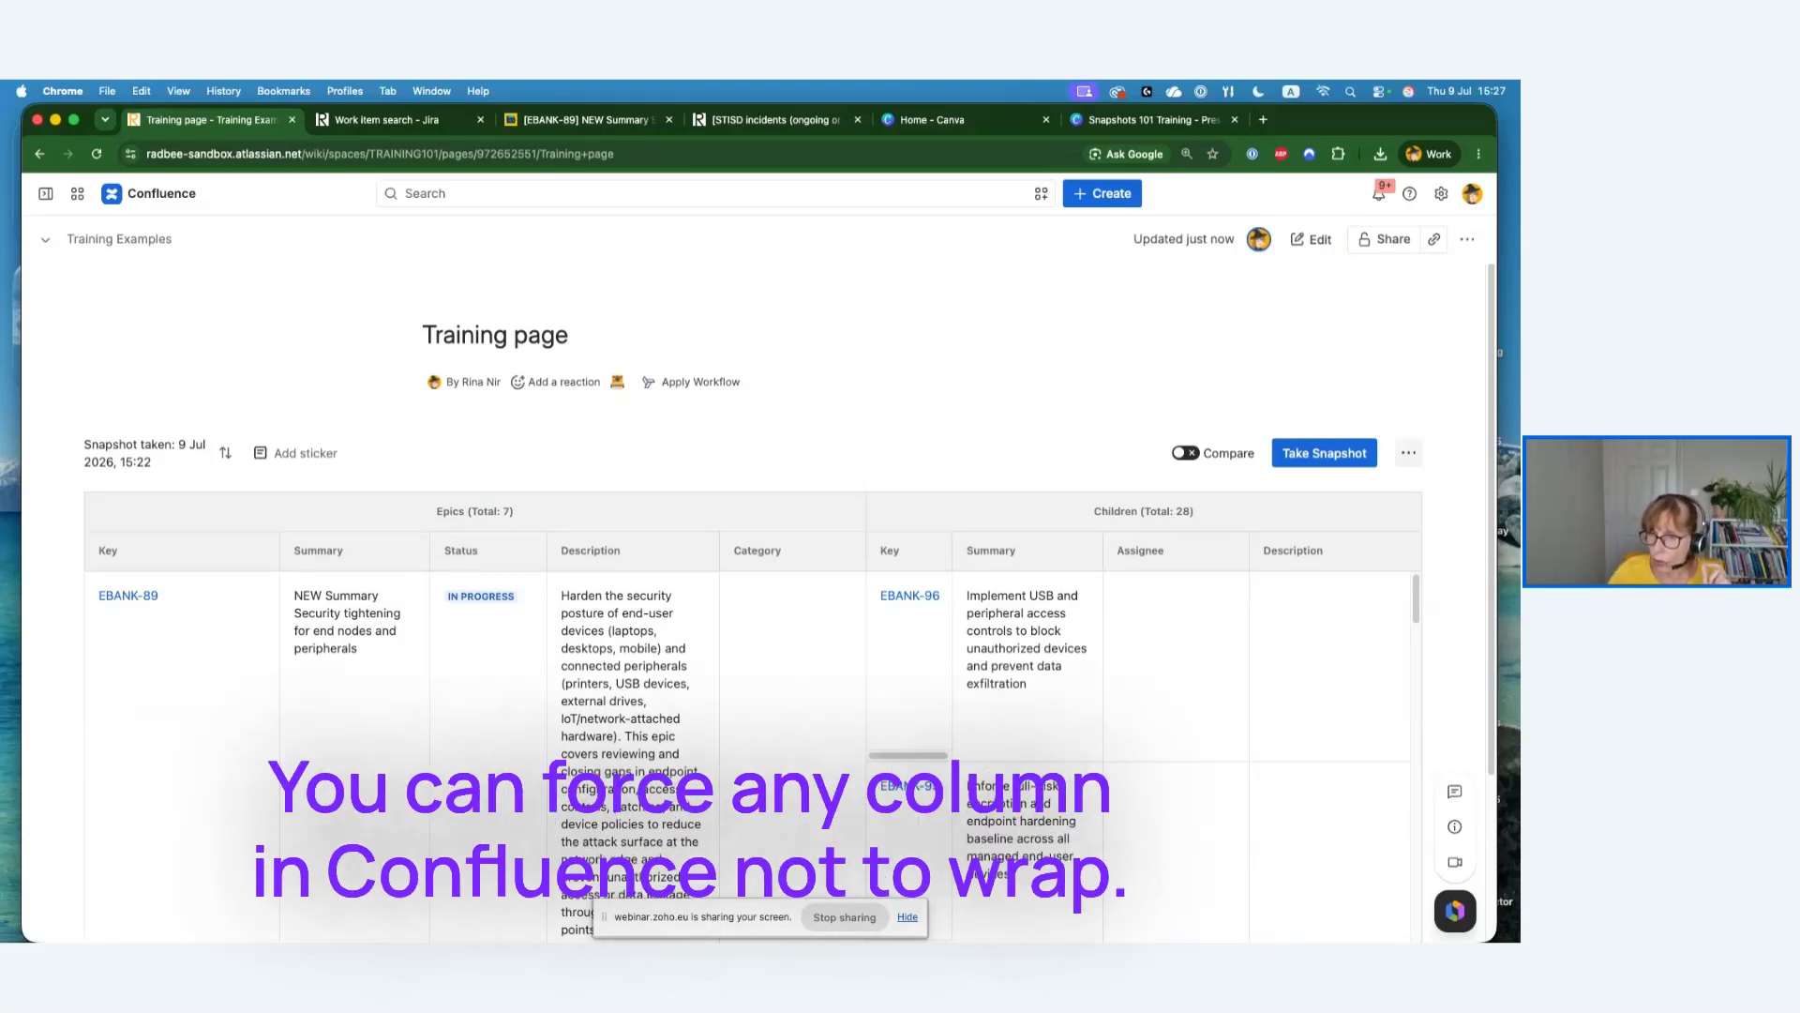
{"action": "mouse_move", "coordinate": [933, 555]}
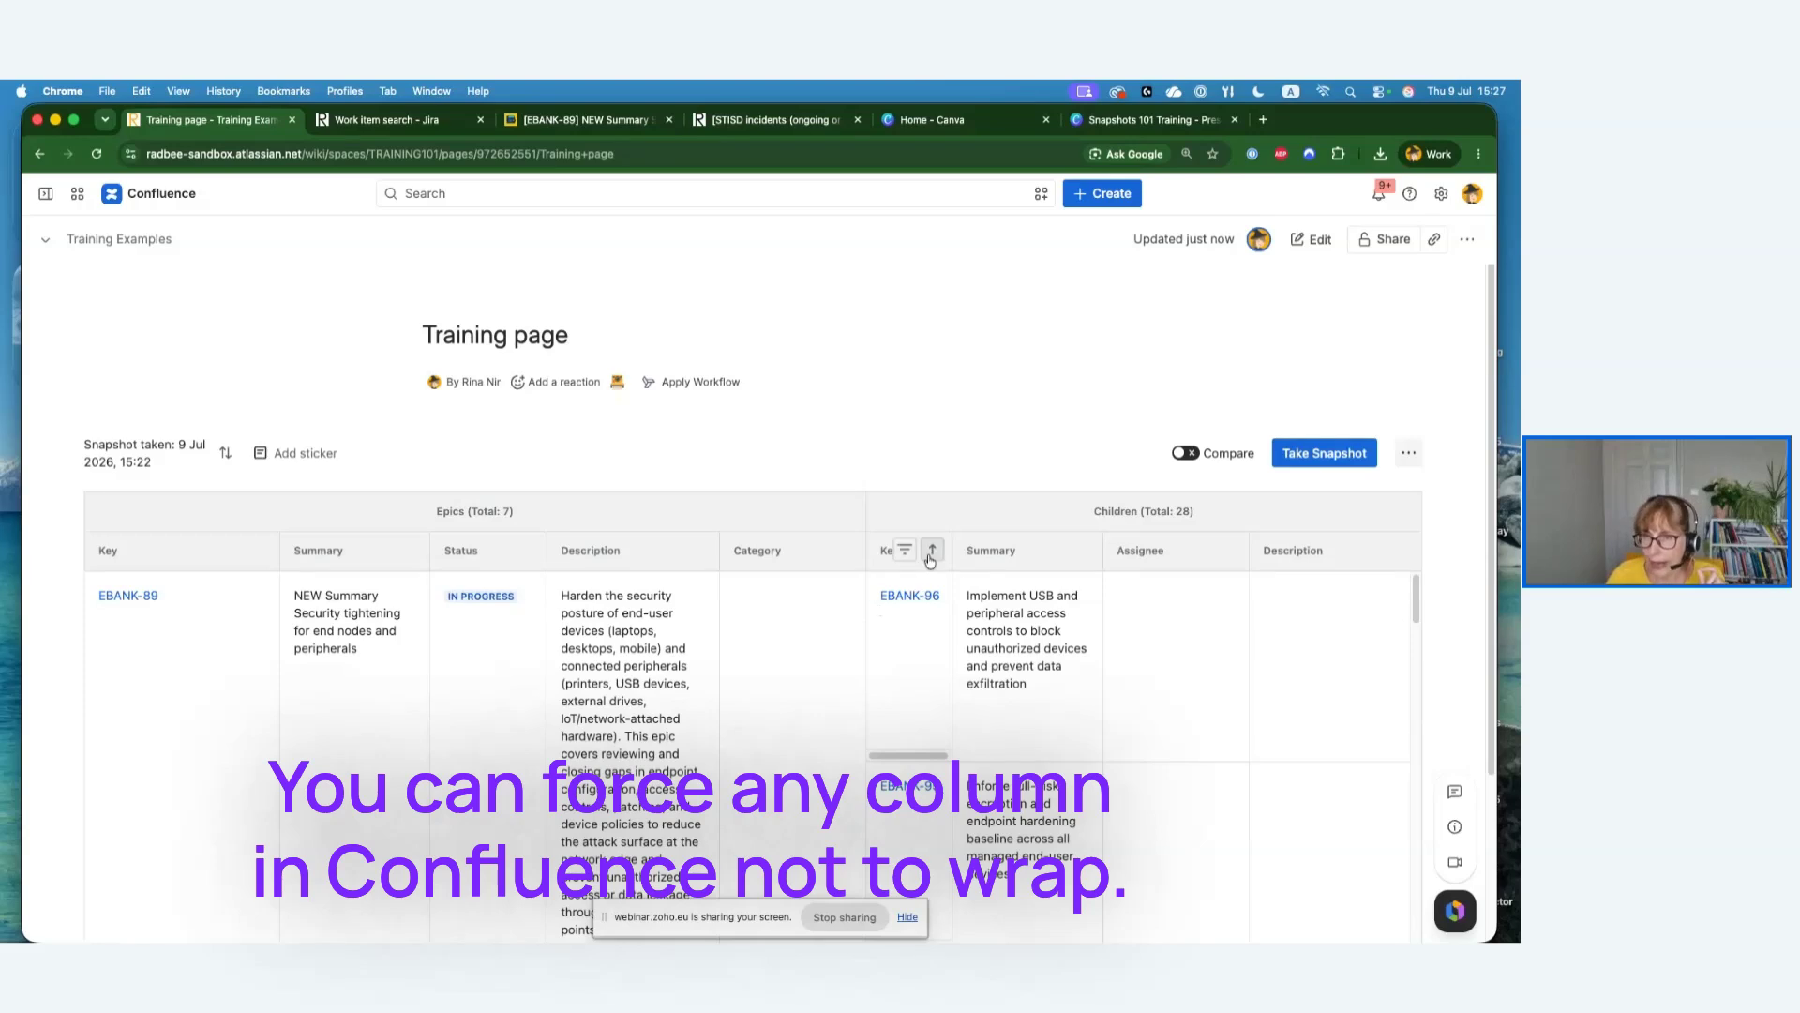
{"action": "mouse_move", "coordinate": [1158, 568]}
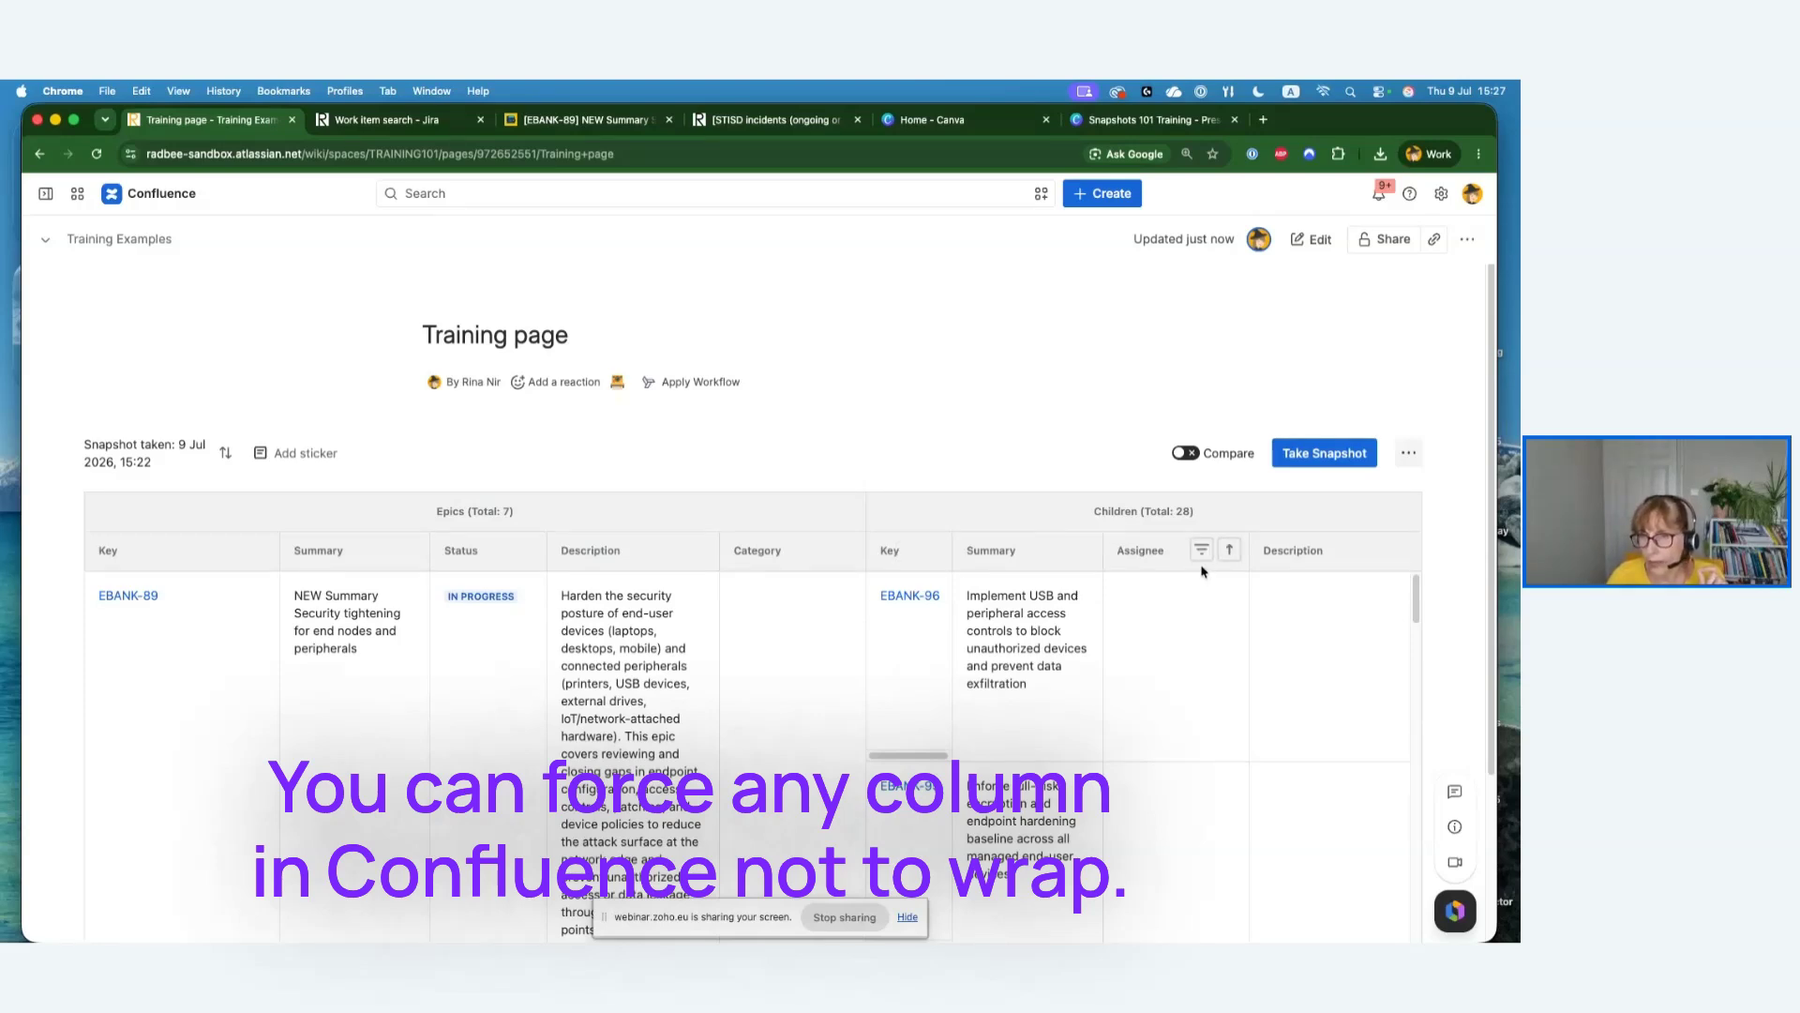
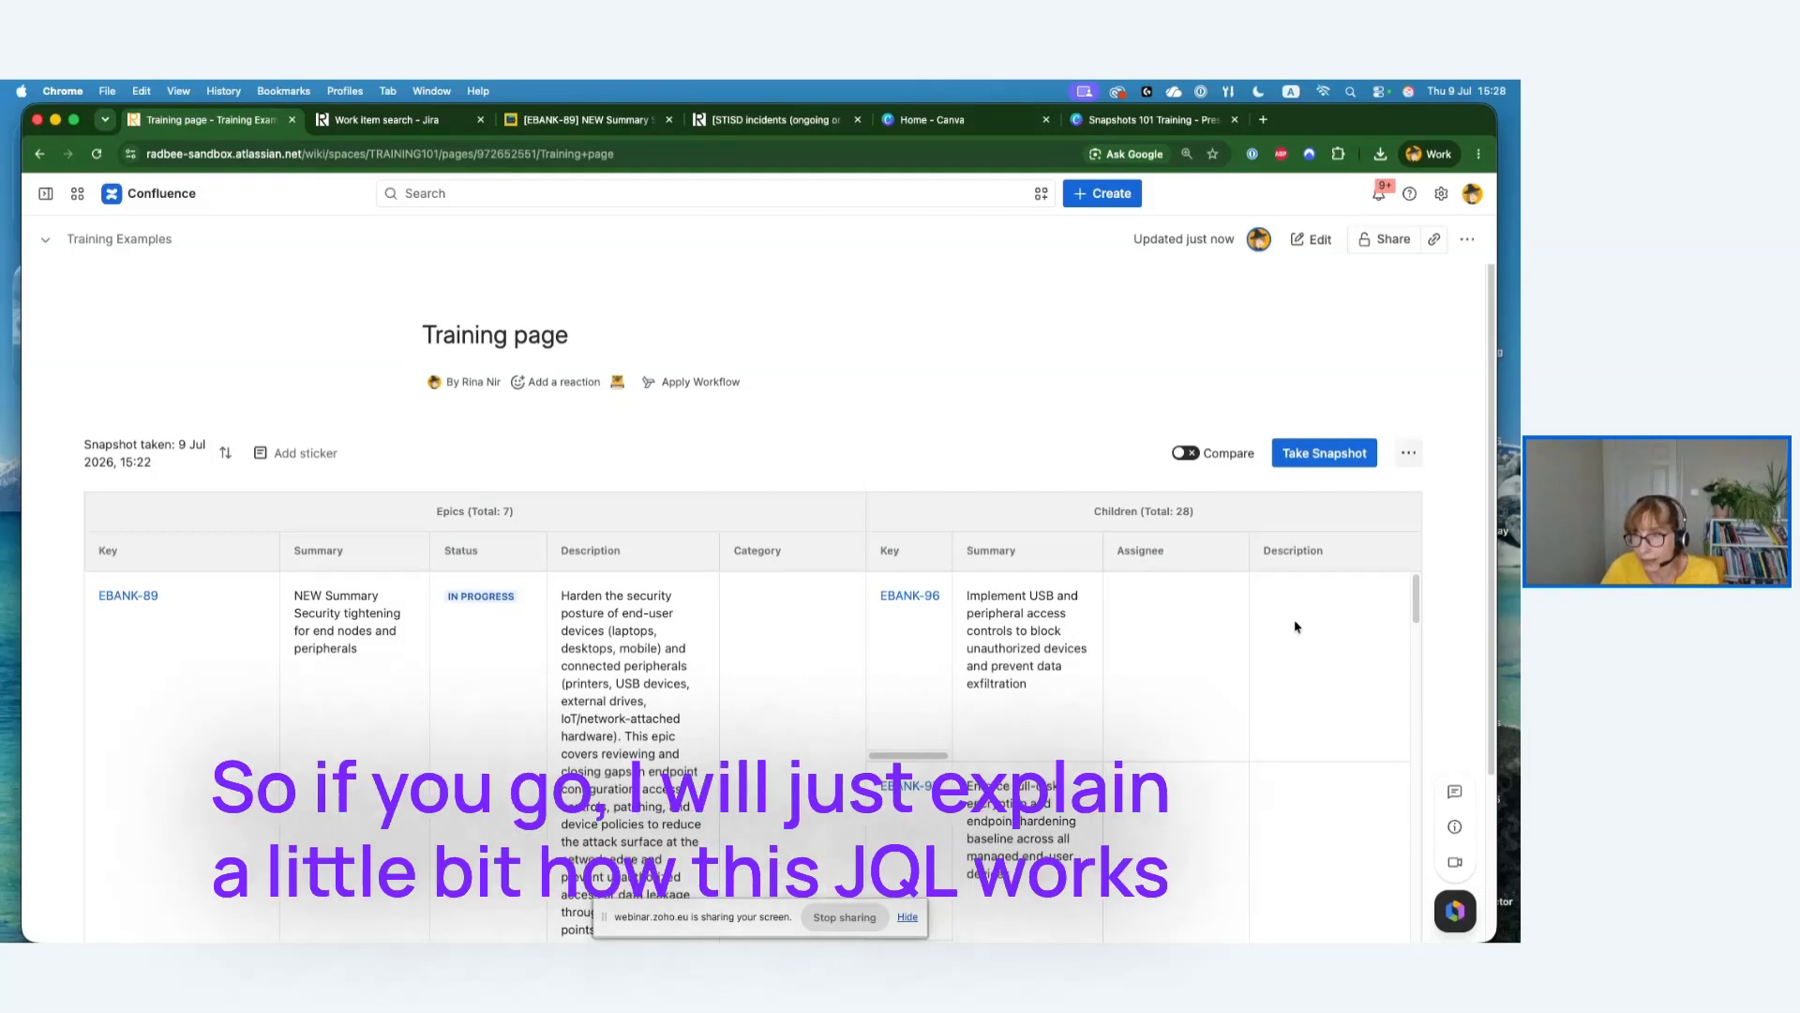
Reopen the Snapshots macro and review the Level 2 query's $key variable against the Level 1 epic query
{"action": "left_click", "coordinate": [1314, 244]}
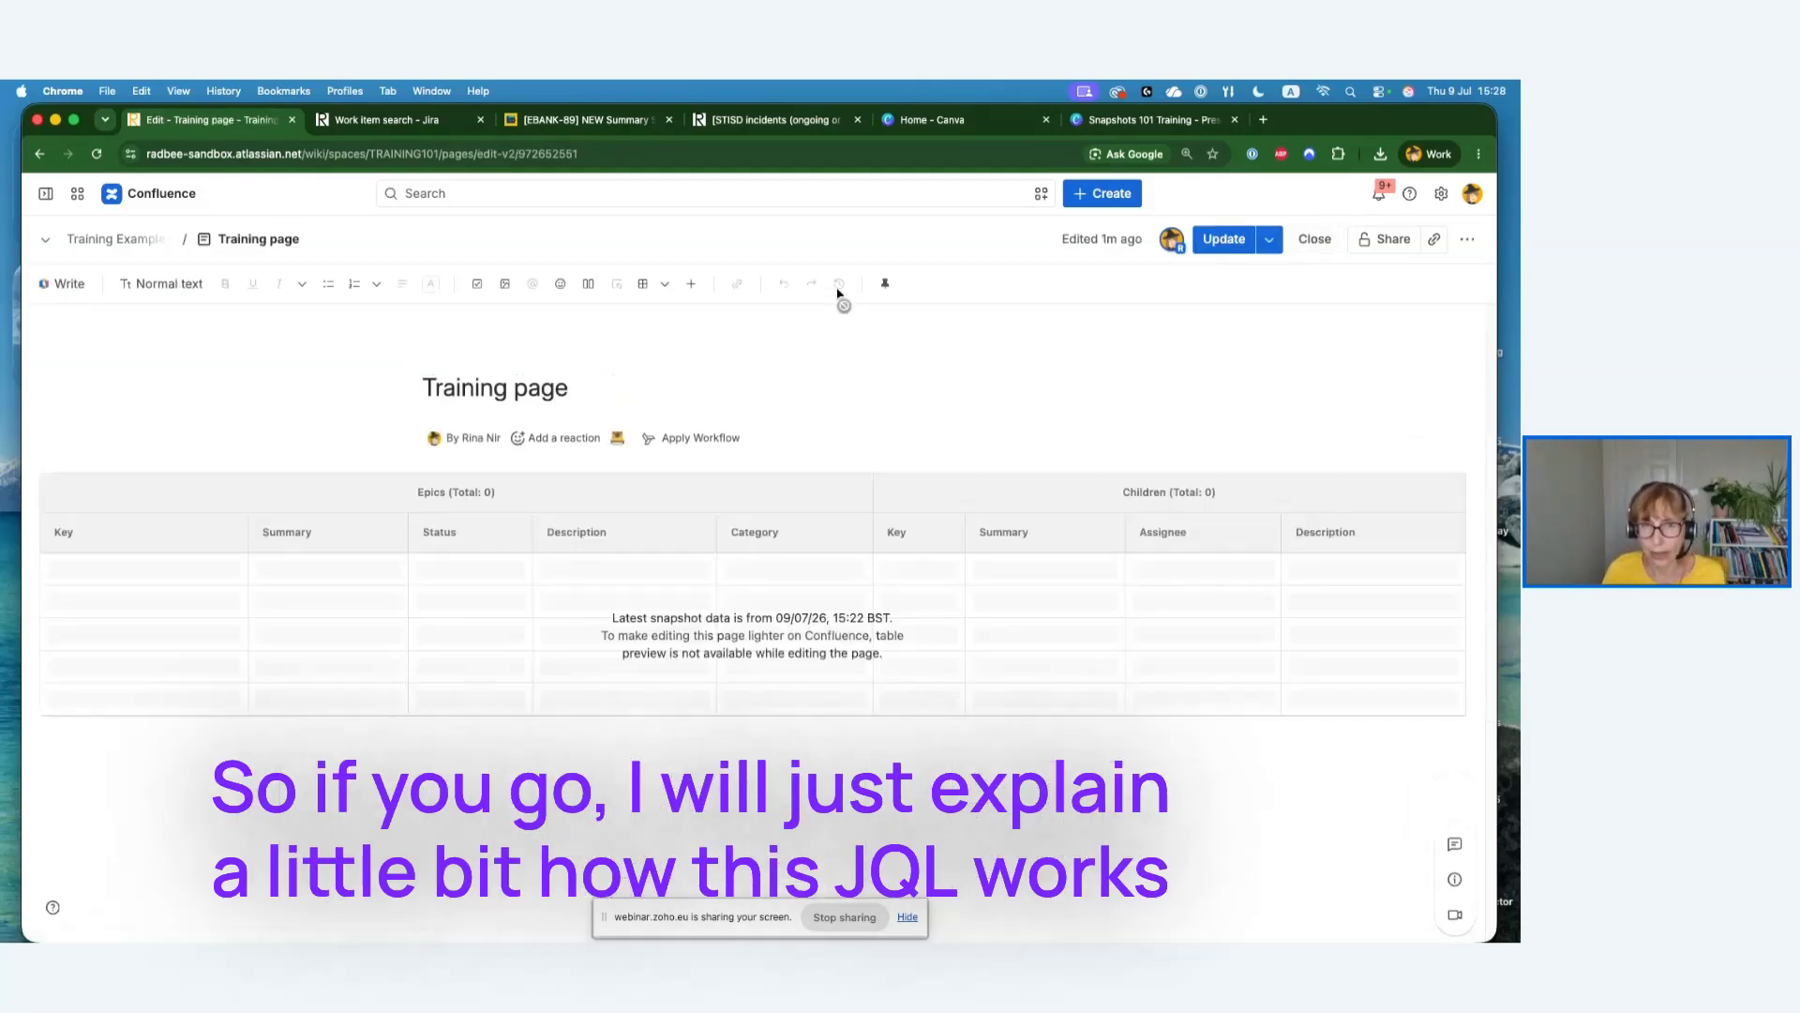
{"action": "left_click", "coordinate": [108, 462]}
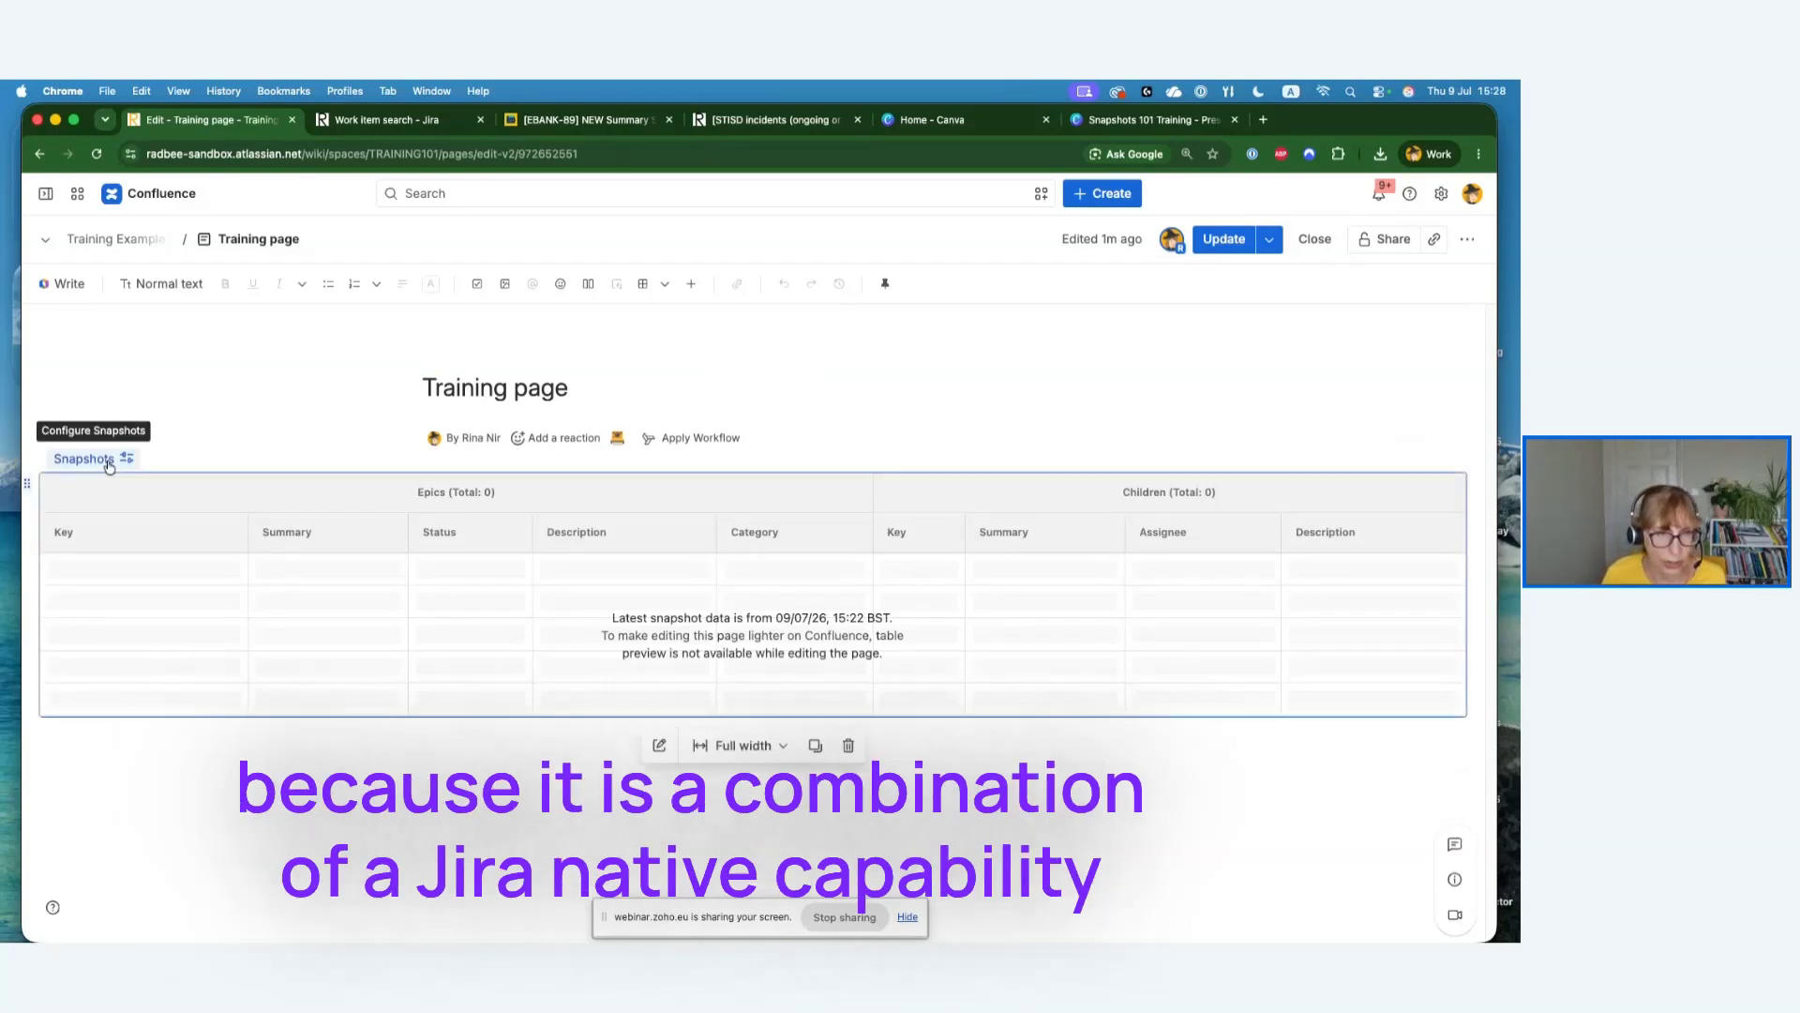
{"action": "left_click", "coordinate": [660, 747]}
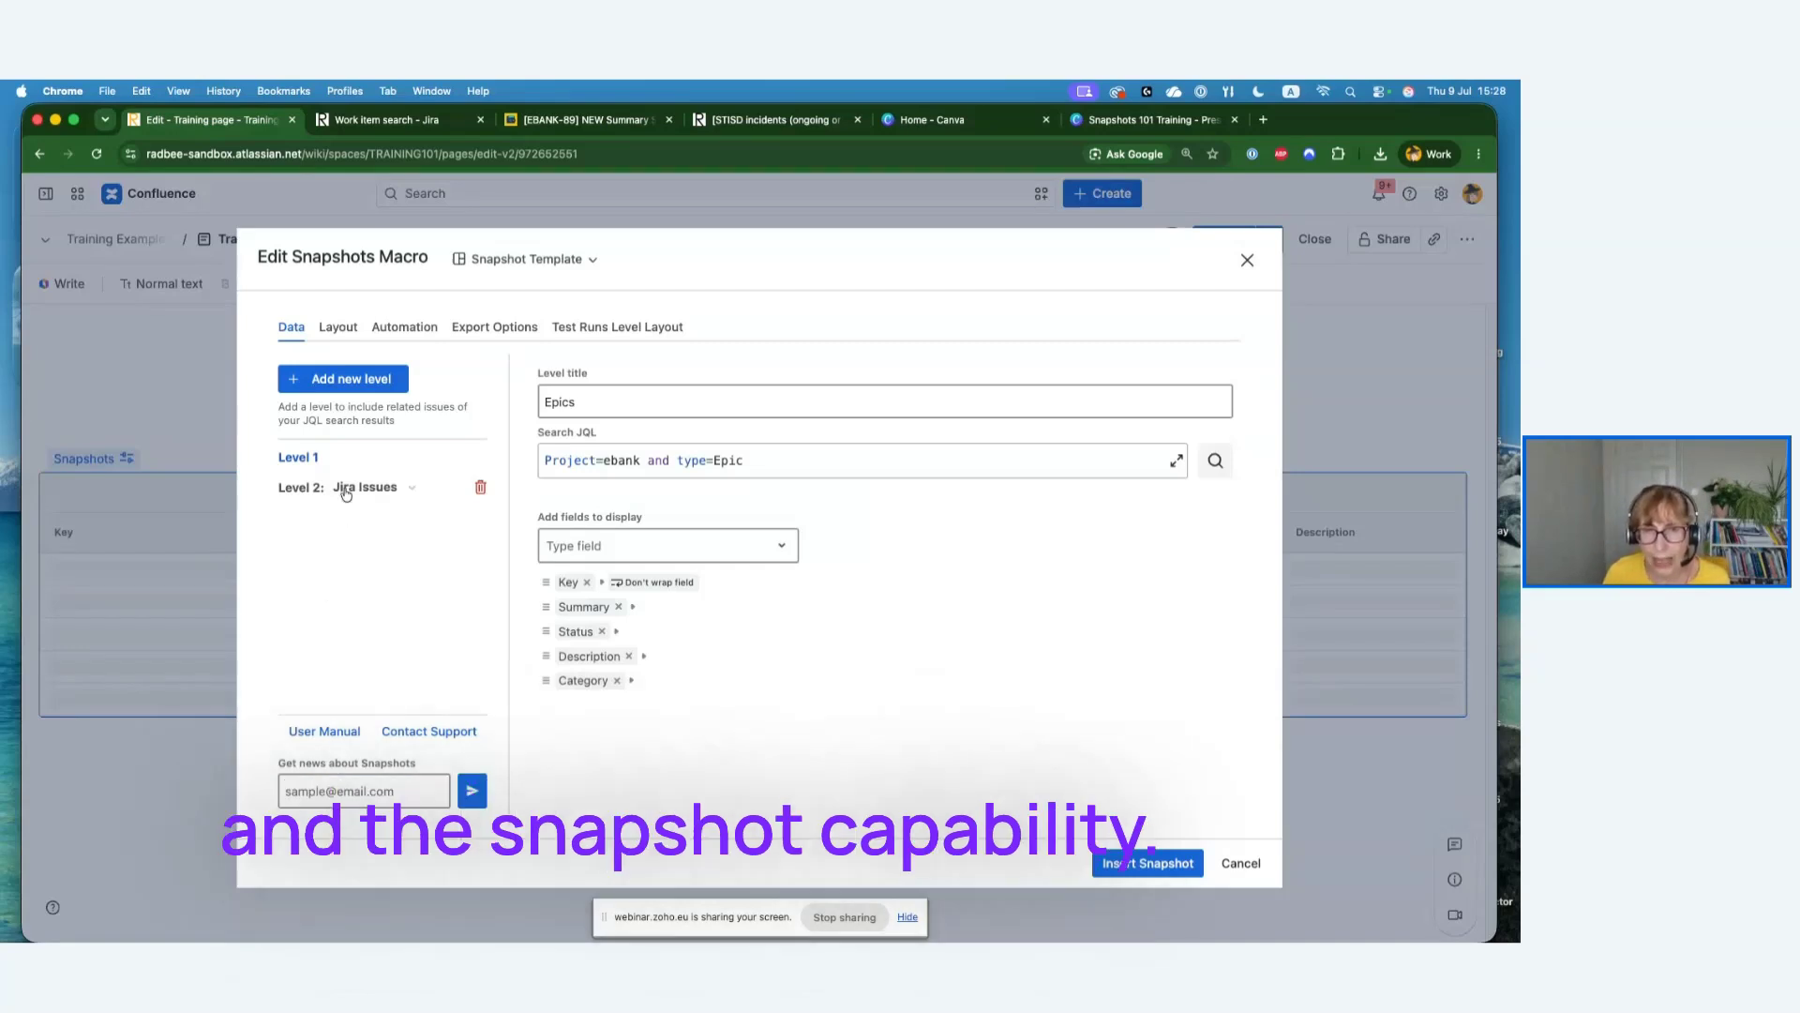
{"action": "left_click", "coordinate": [347, 492]}
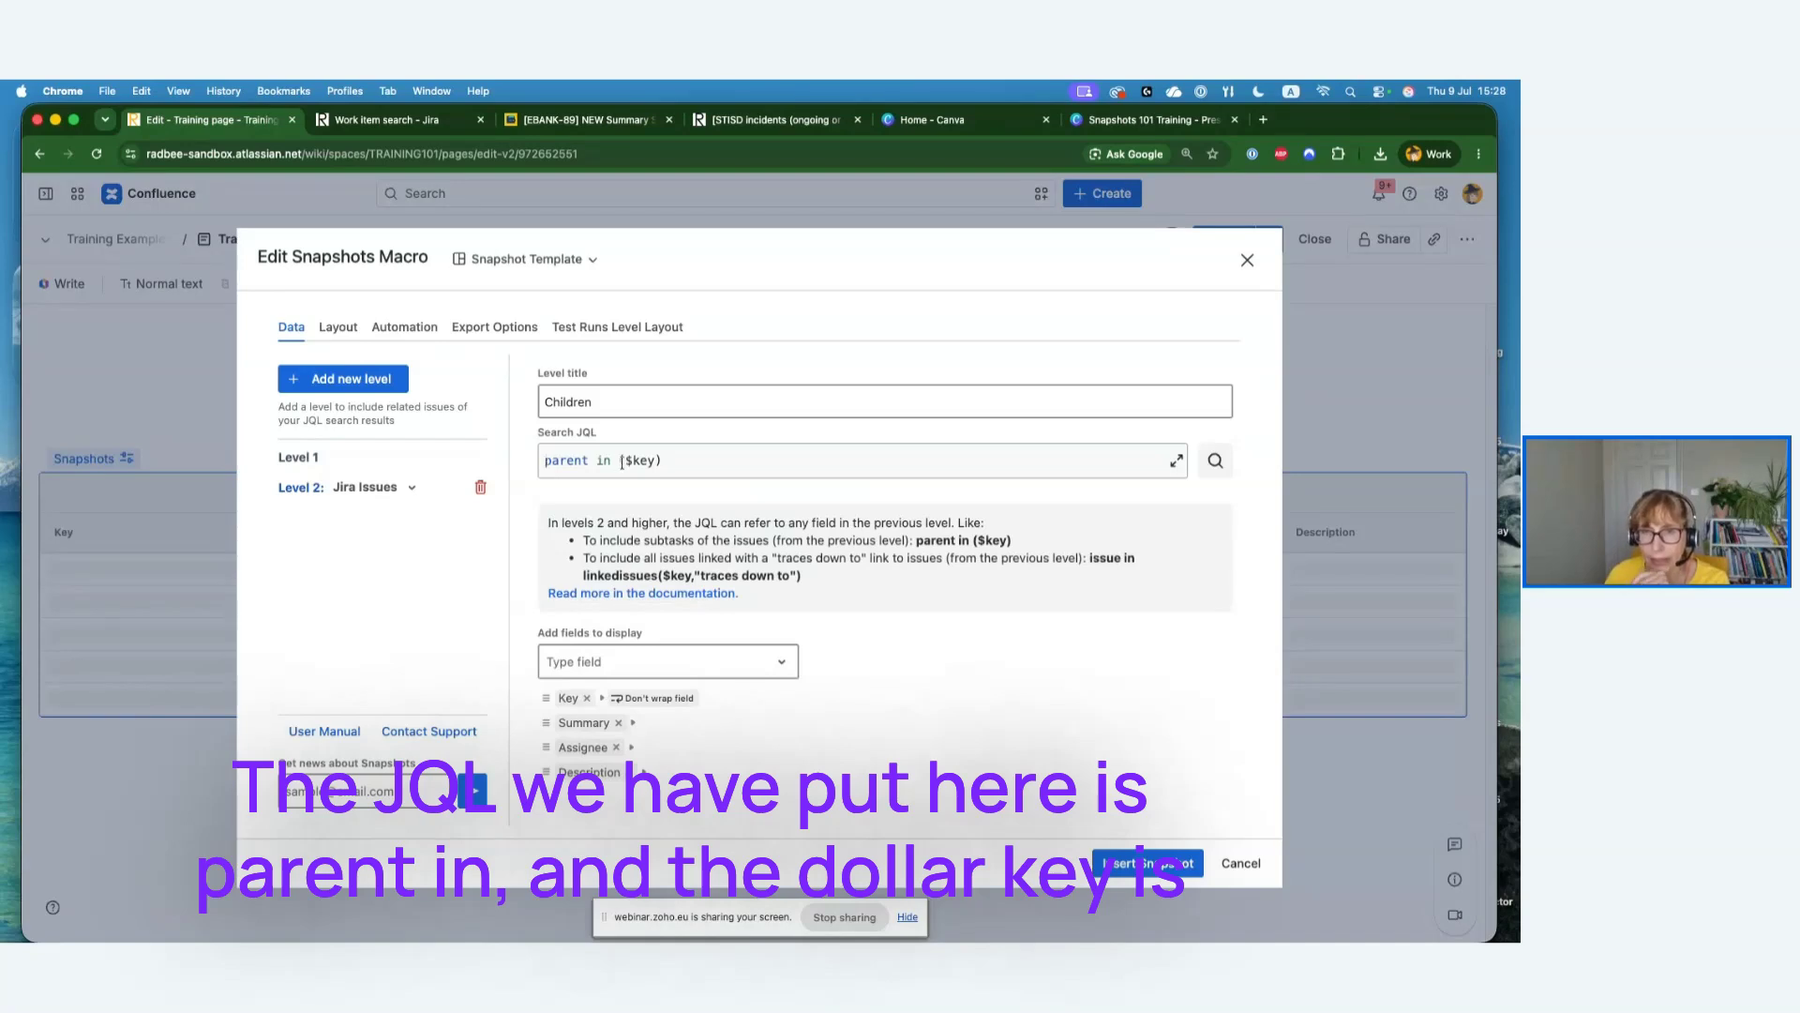
{"action": "left_click_drag", "start_coordinate": [627, 460], "coordinate": [651, 461]}
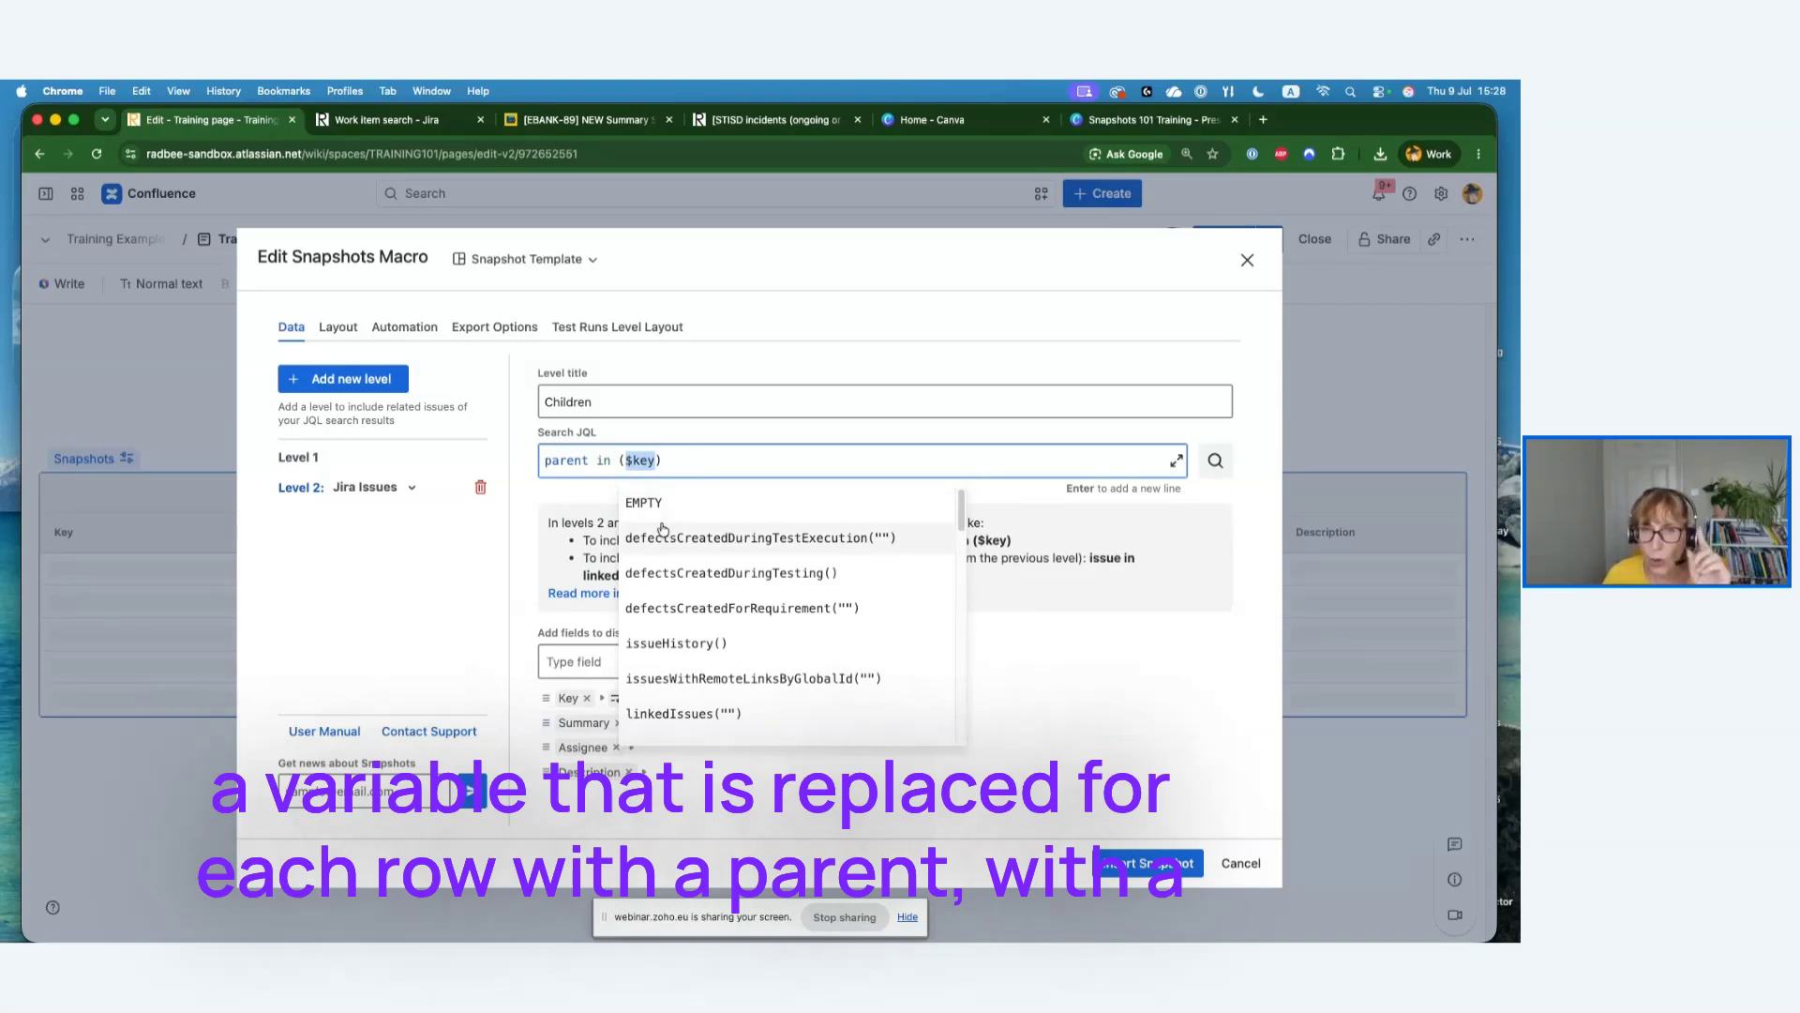
{"action": "left_click", "coordinate": [298, 460]}
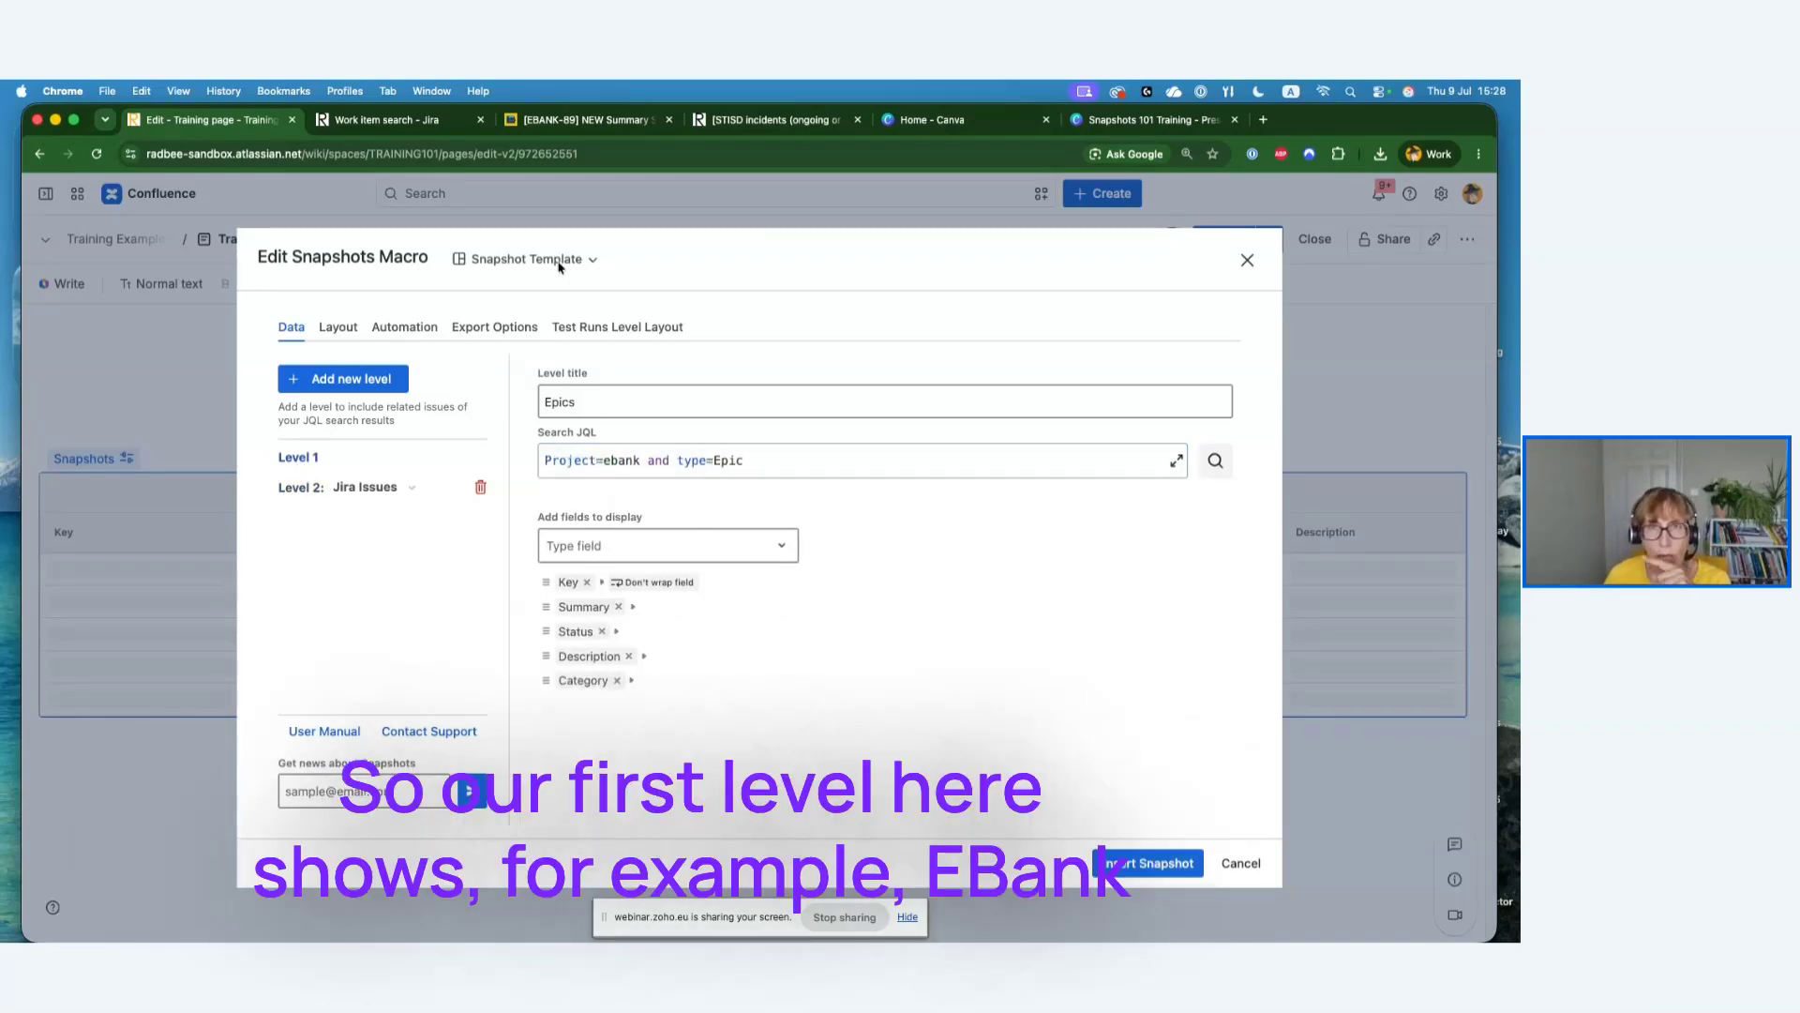
View epic EBANK-89 in Jira, and run the work item search with the JQL "parent in (EBANK-89)"
{"action": "left_click", "coordinate": [563, 119]}
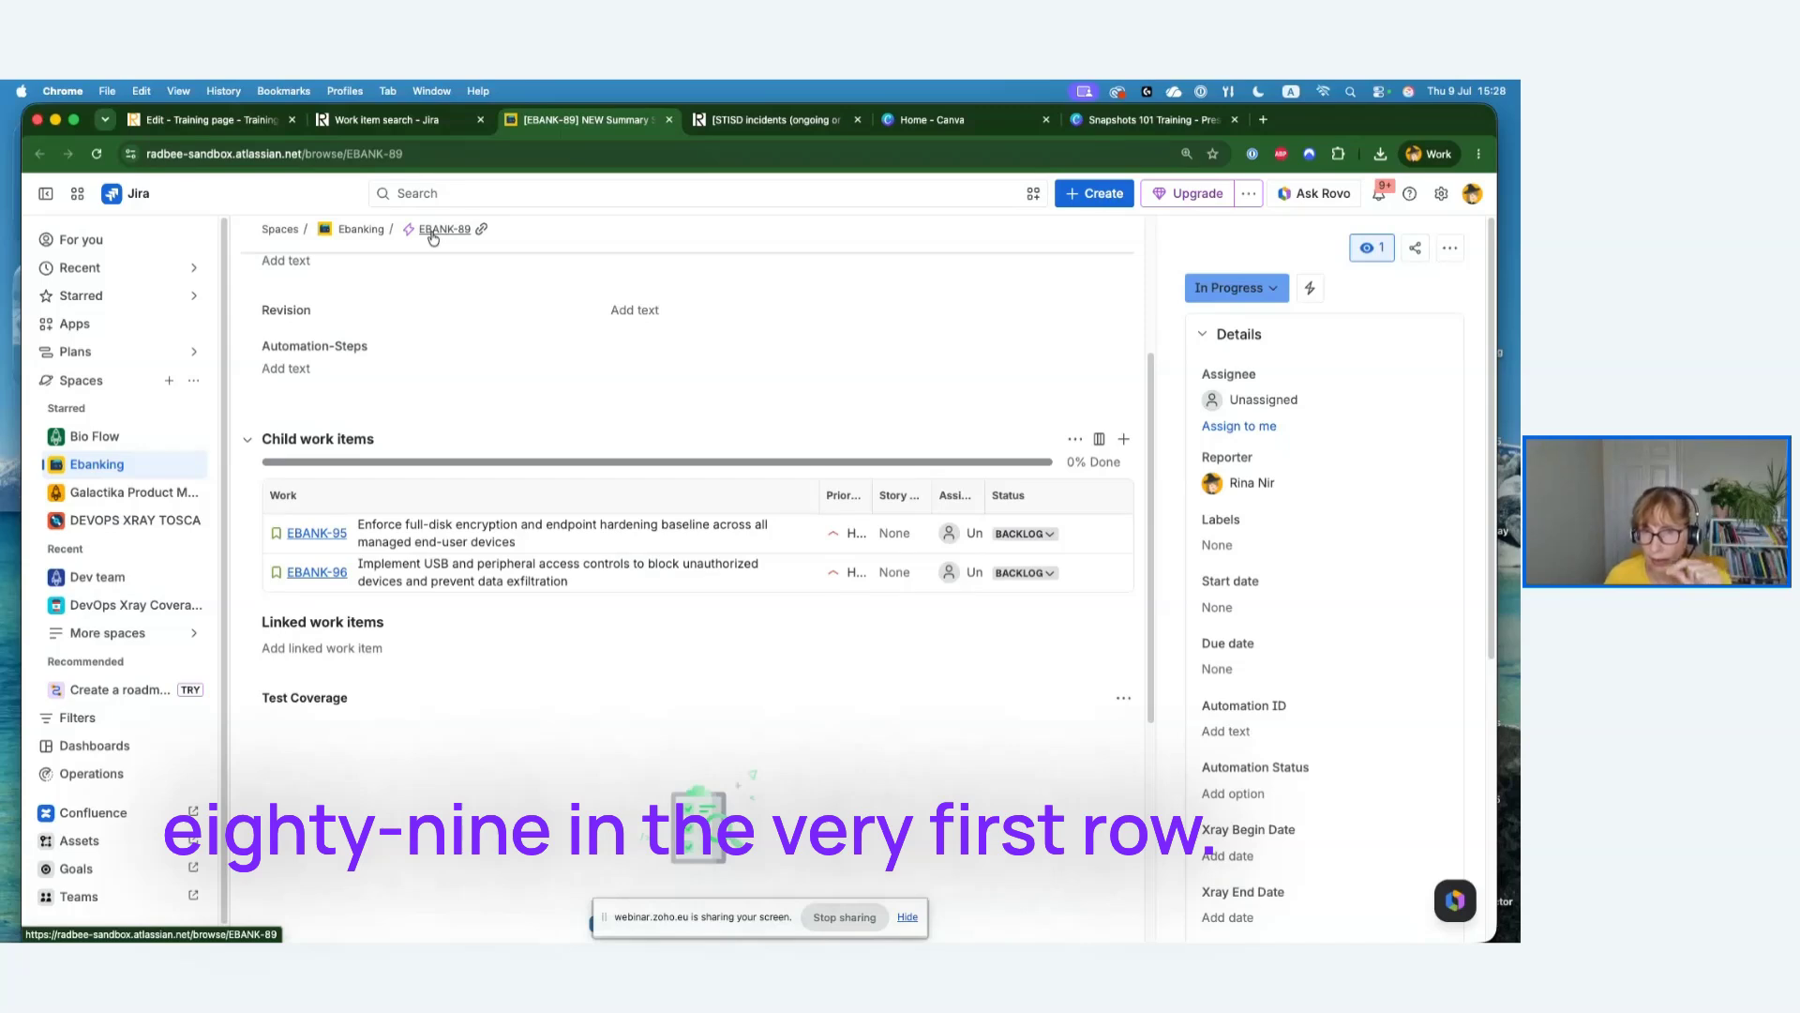
{"action": "left_click", "coordinate": [397, 120]}
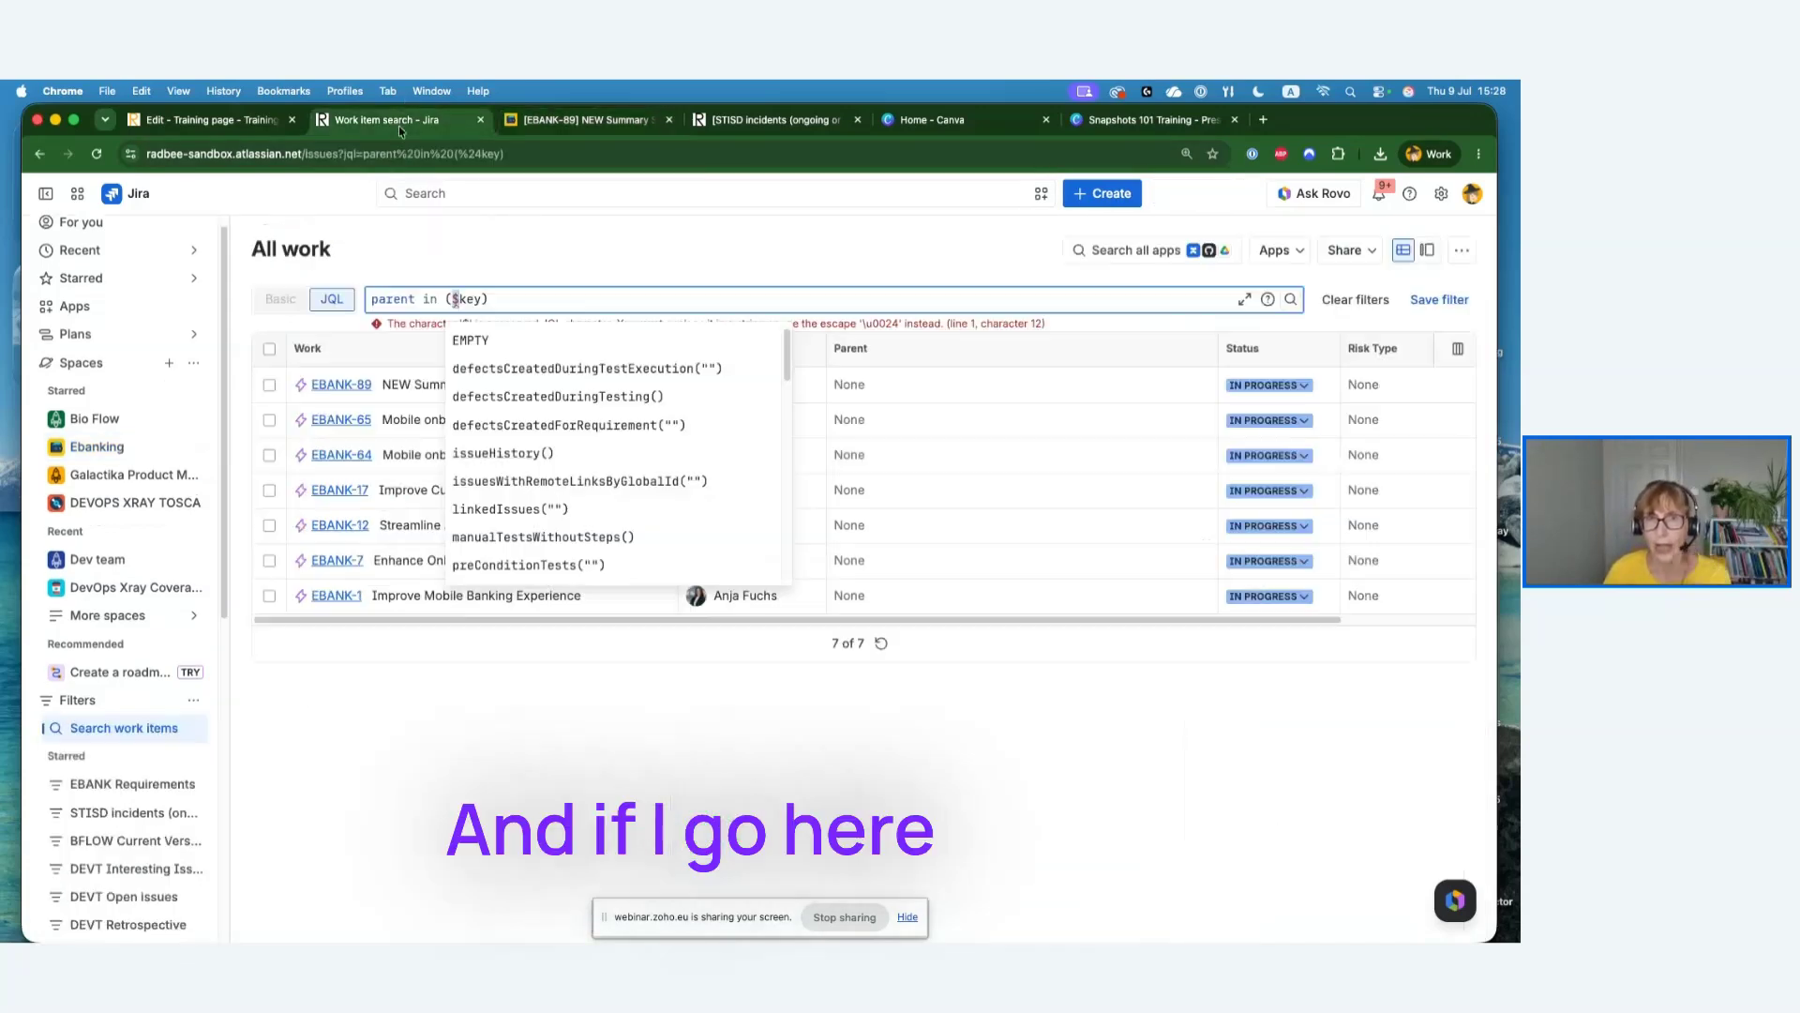
{"action": "mouse_move", "coordinate": [453, 298]}
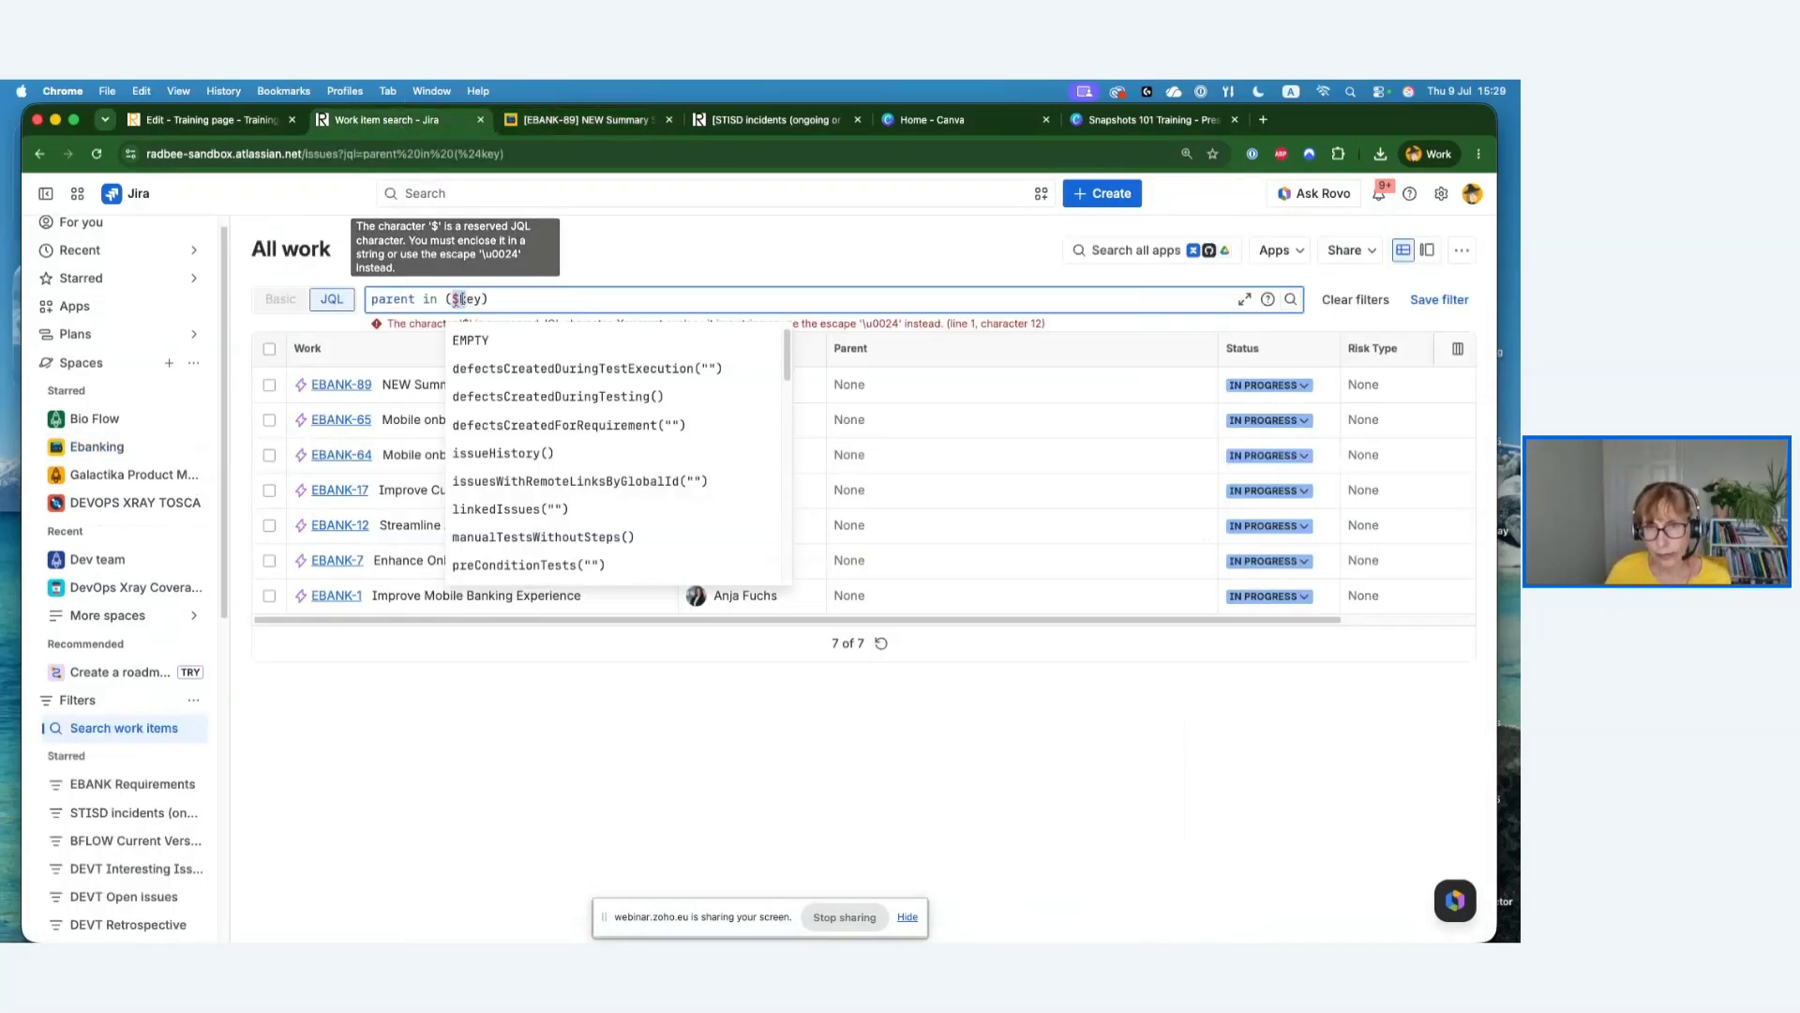
{"action": "left_click_drag", "start_coordinate": [454, 298], "coordinate": [479, 297]}
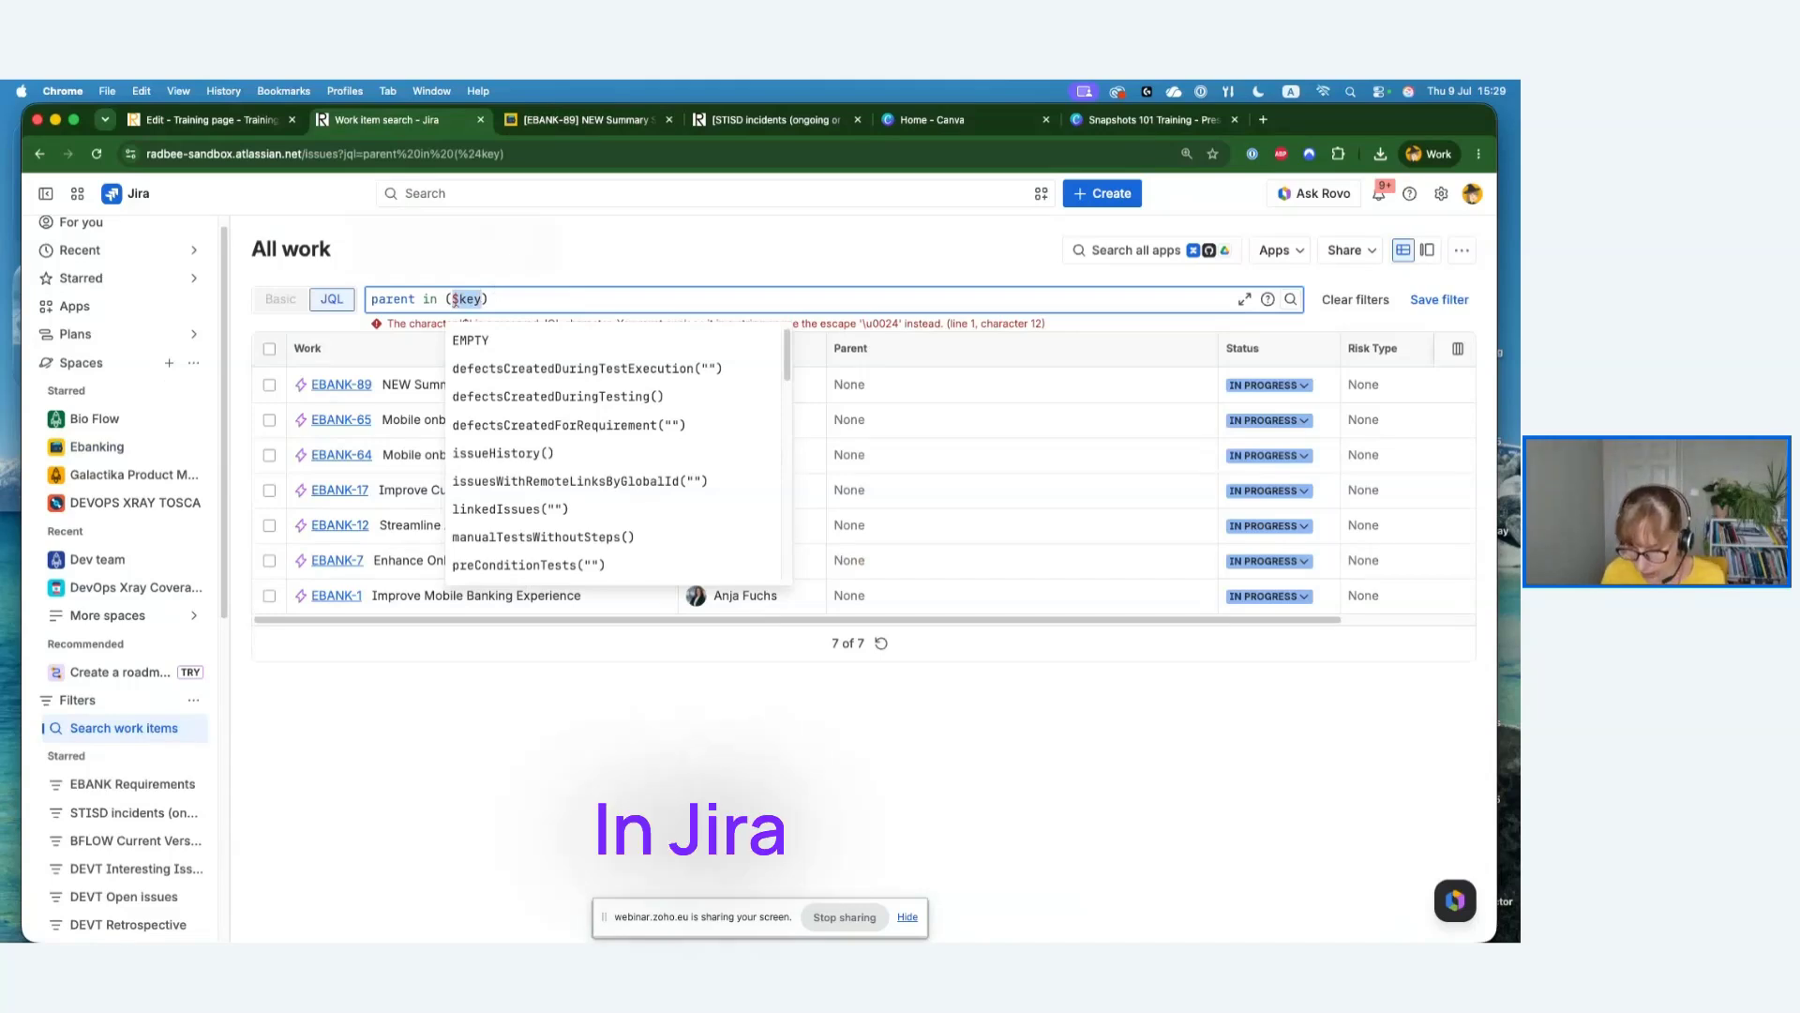
{"action": "type", "text": "EBANK-"}
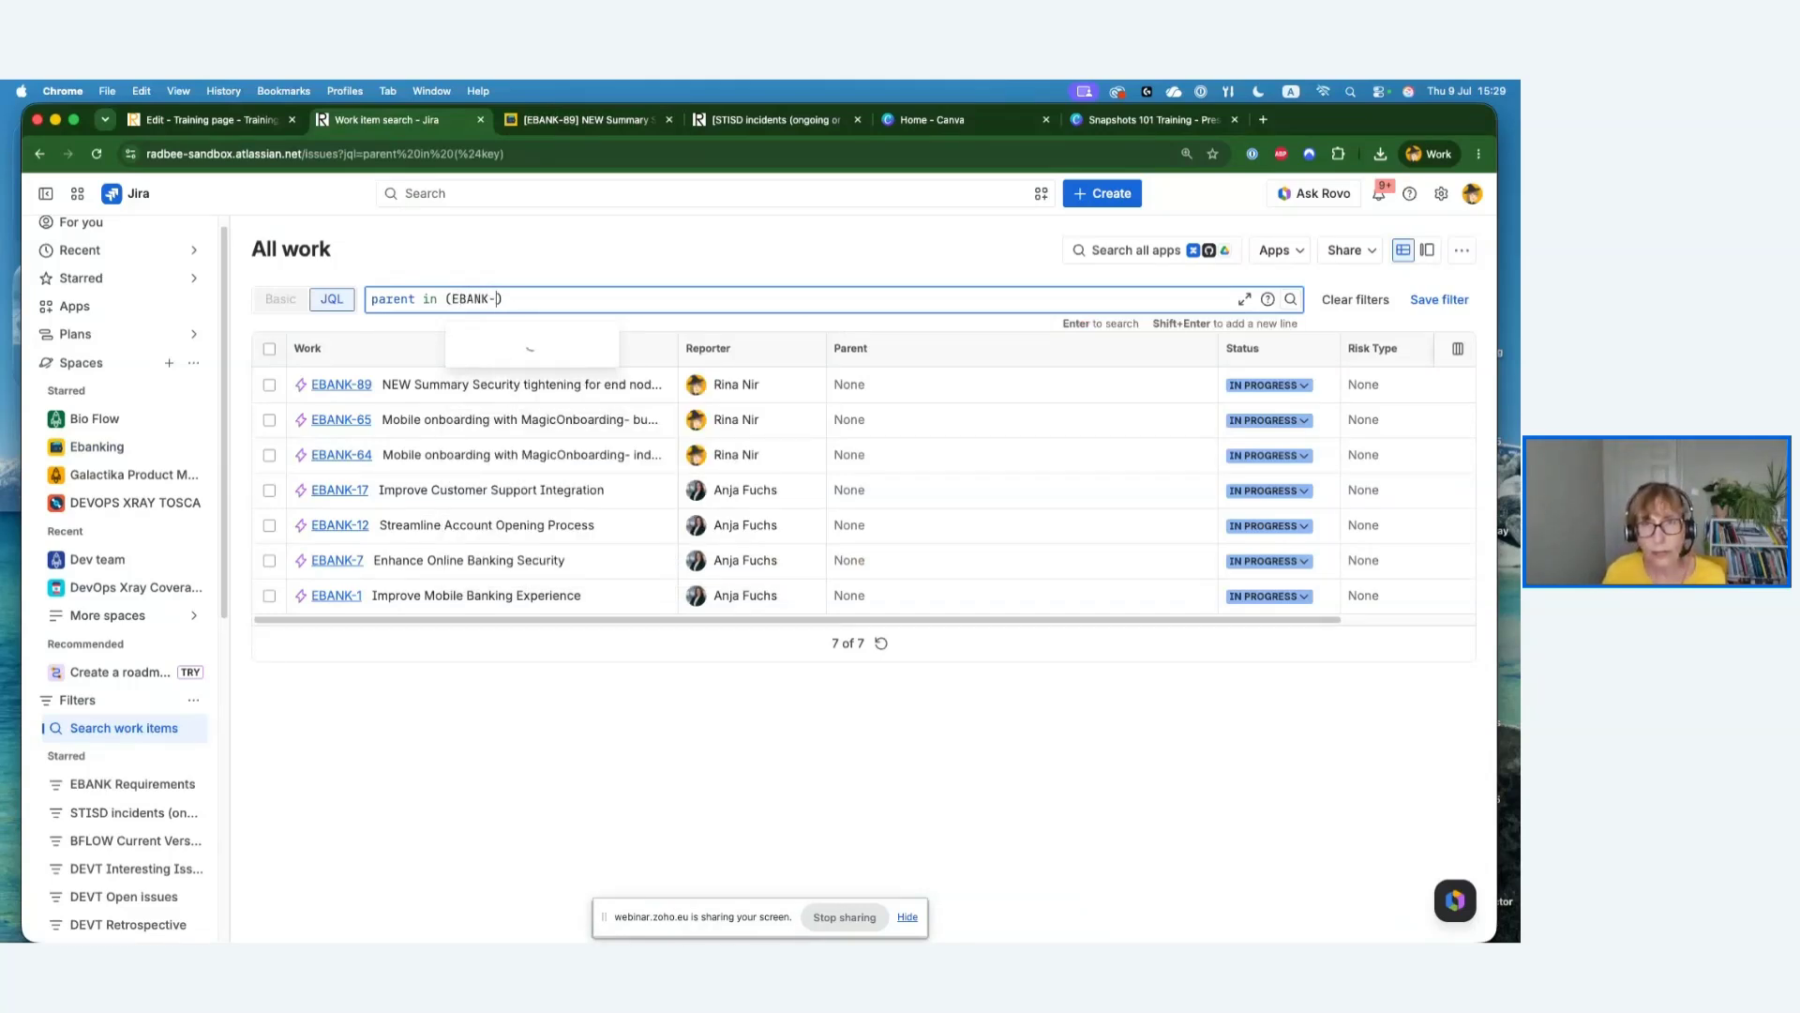
{"action": "type", "text": "89"}
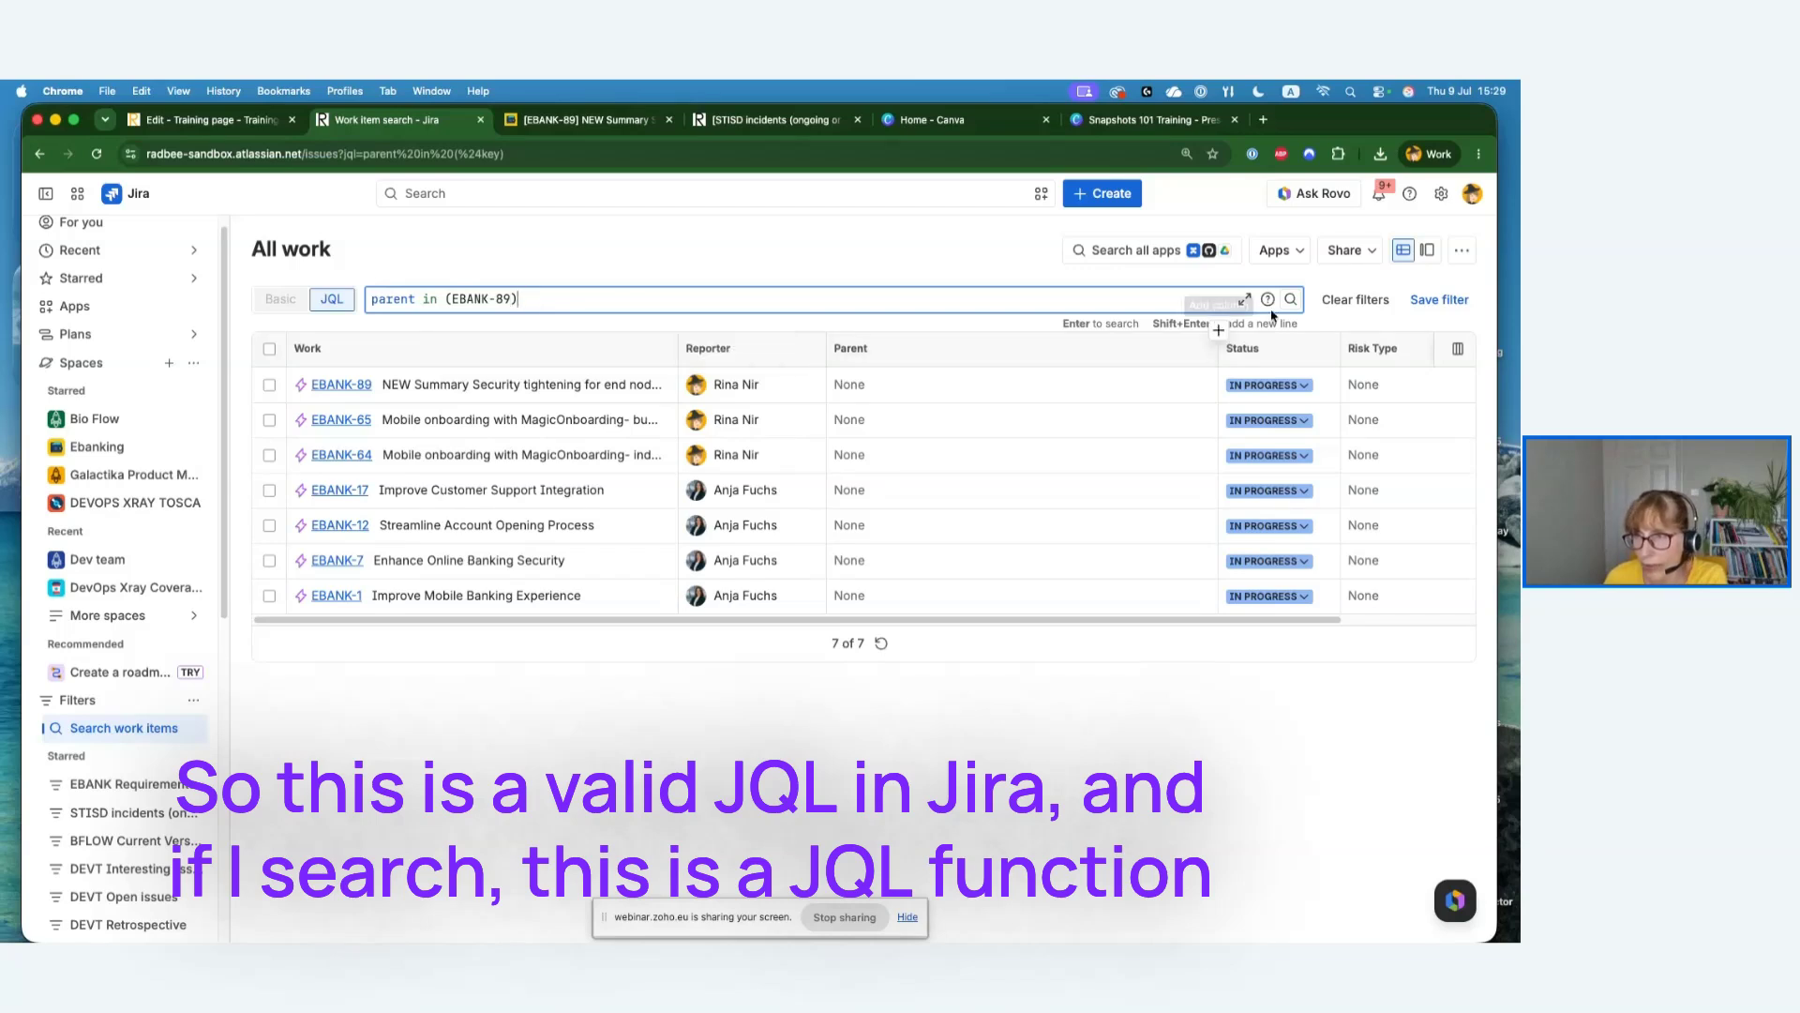
{"action": "left_click", "coordinate": [1290, 302]}
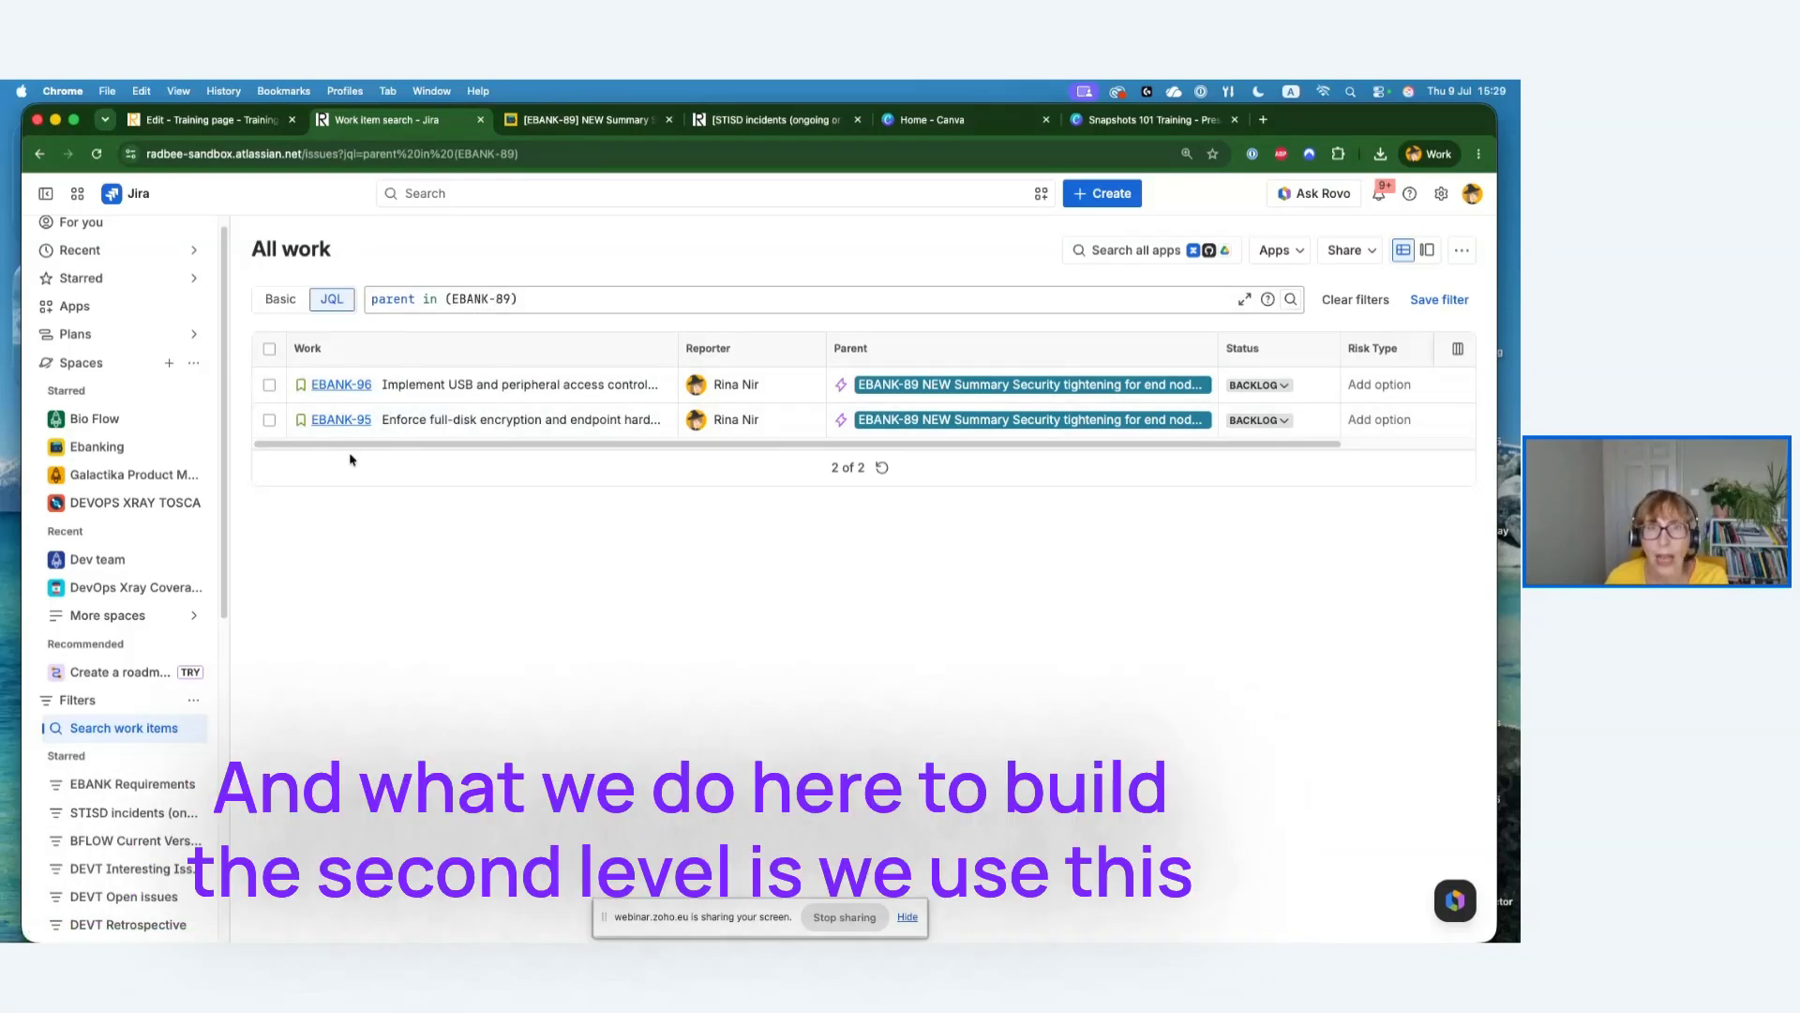
Switch to the Training page, review the Level 2 query "parent in ($key)", and leave the macro and page editor without saving
{"action": "left_click", "coordinate": [191, 121]}
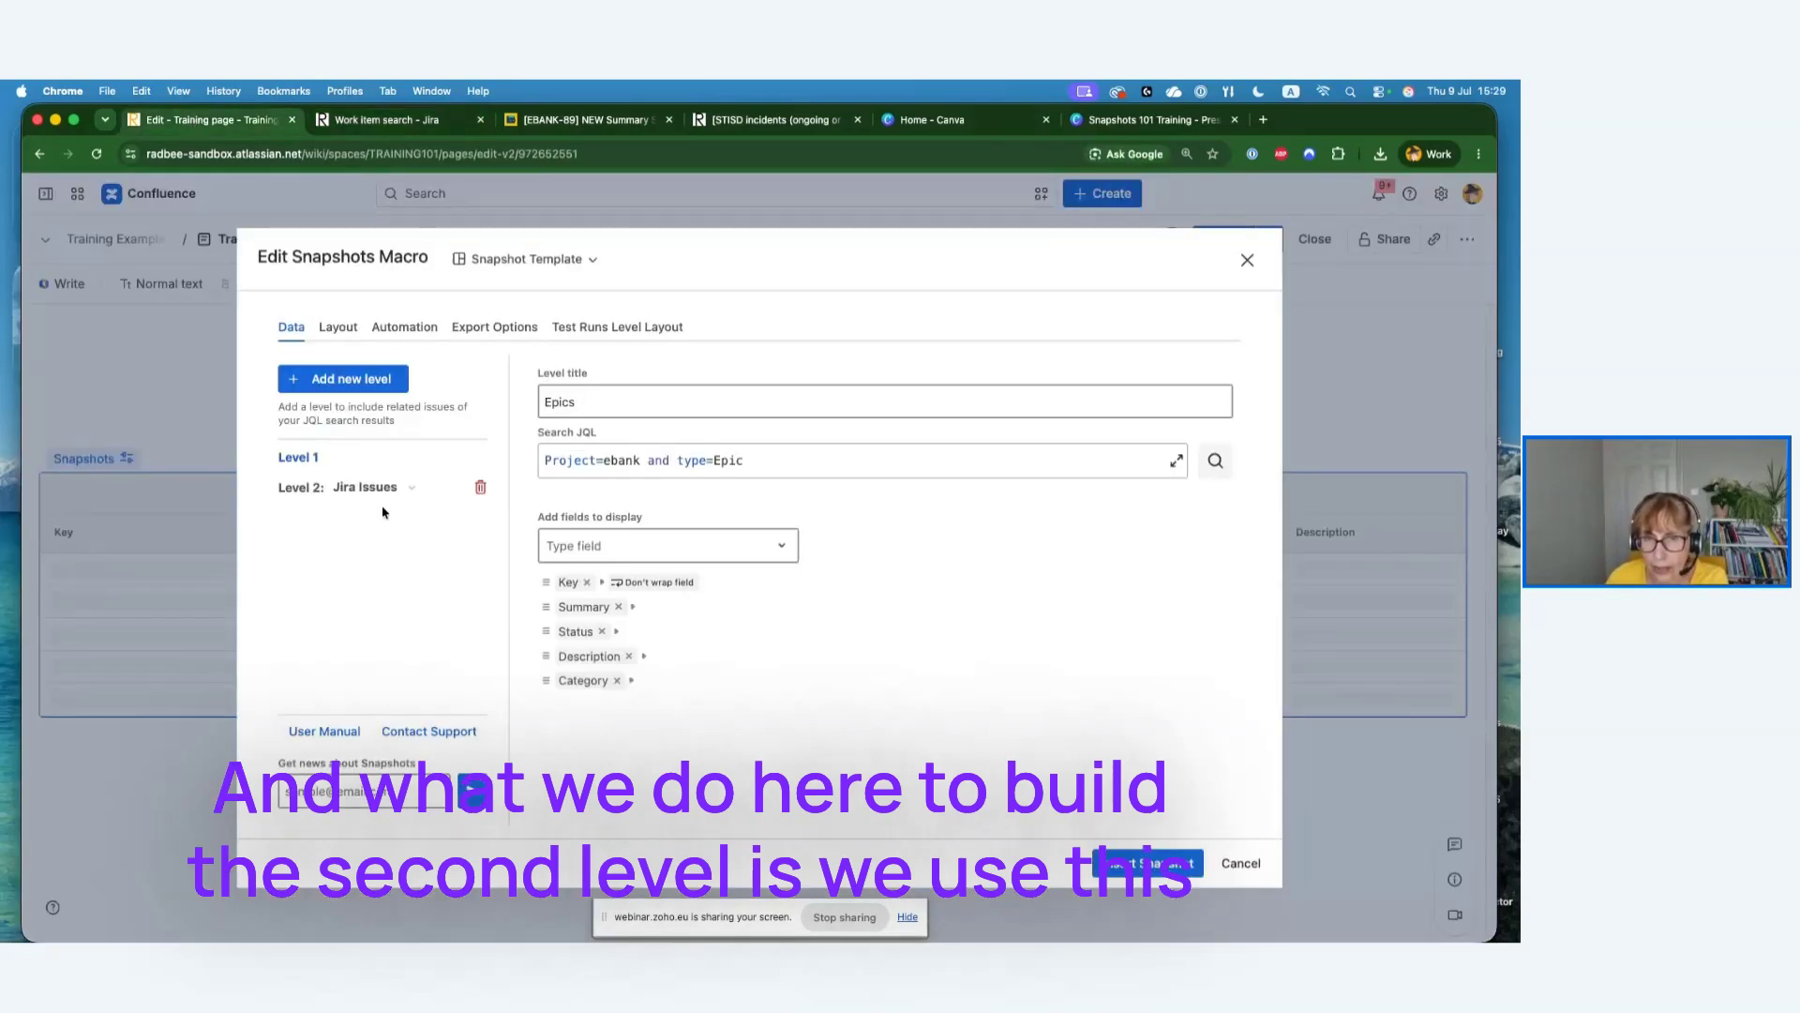
{"action": "left_click", "coordinate": [361, 488]}
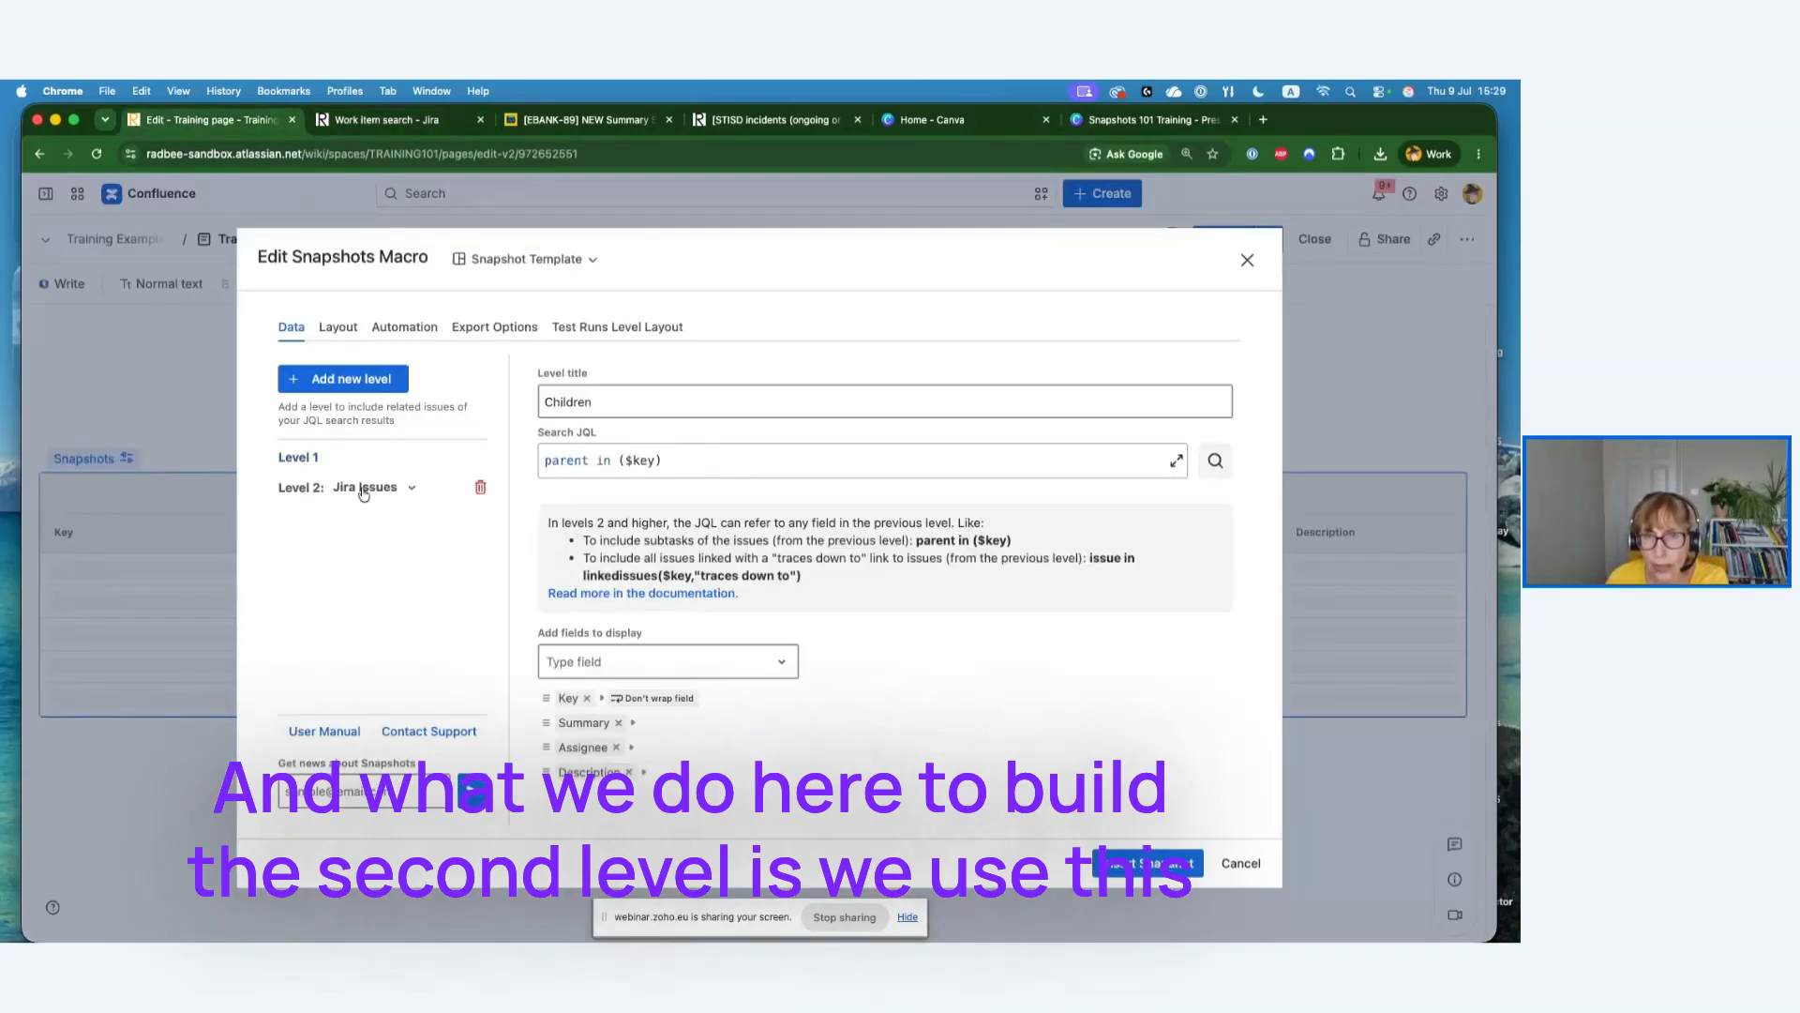
{"action": "left_click_drag", "start_coordinate": [546, 461], "coordinate": [688, 466]}
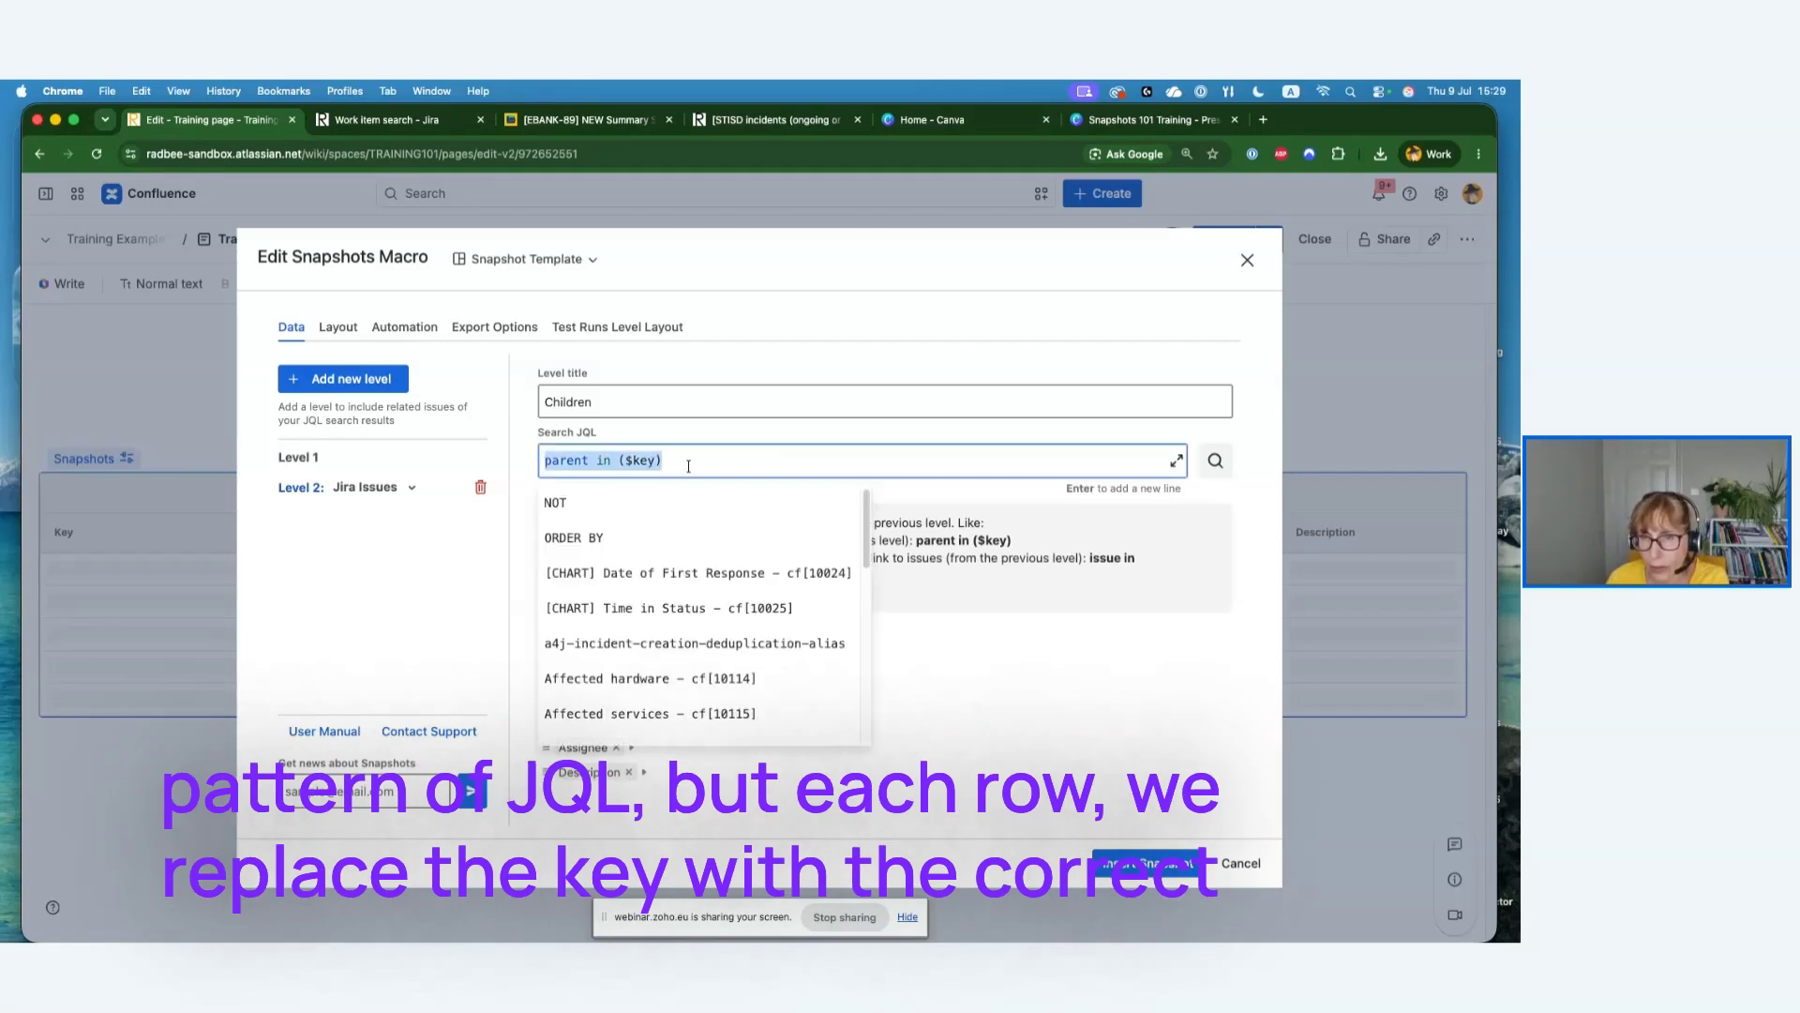
{"action": "left_click", "coordinate": [697, 431]}
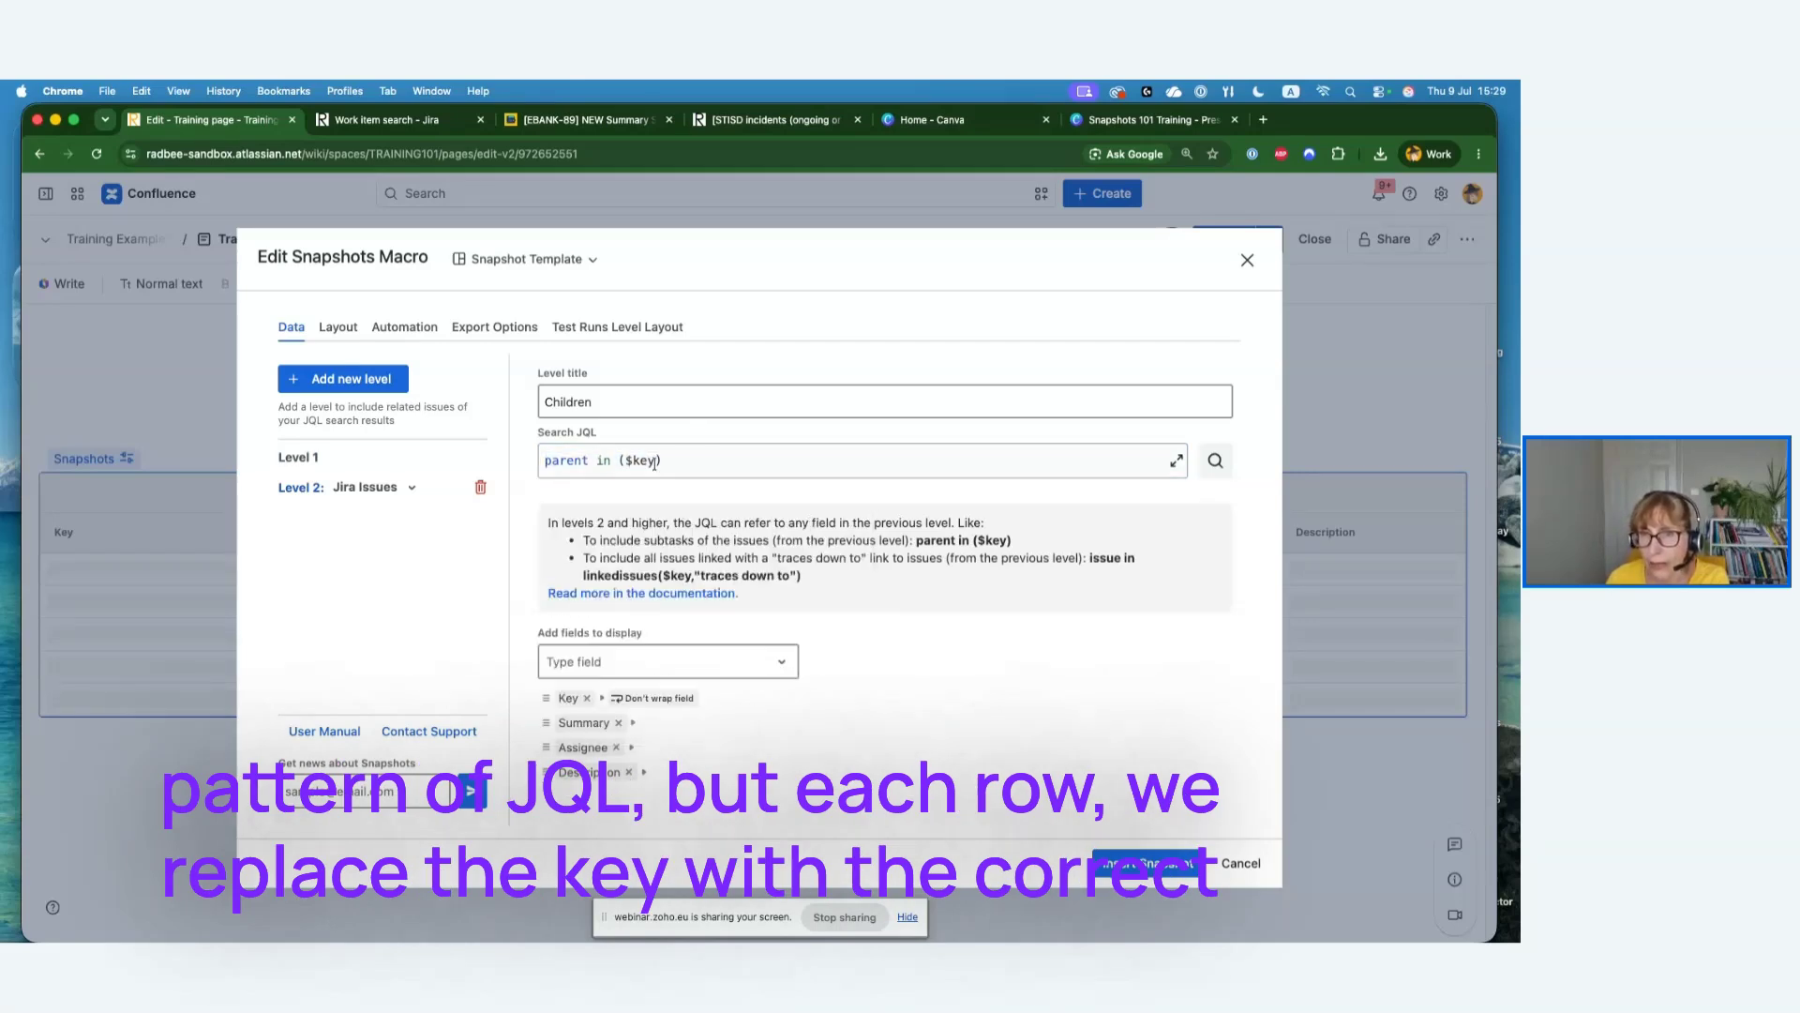
{"action": "left_click_drag", "start_coordinate": [628, 463], "coordinate": [655, 461]}
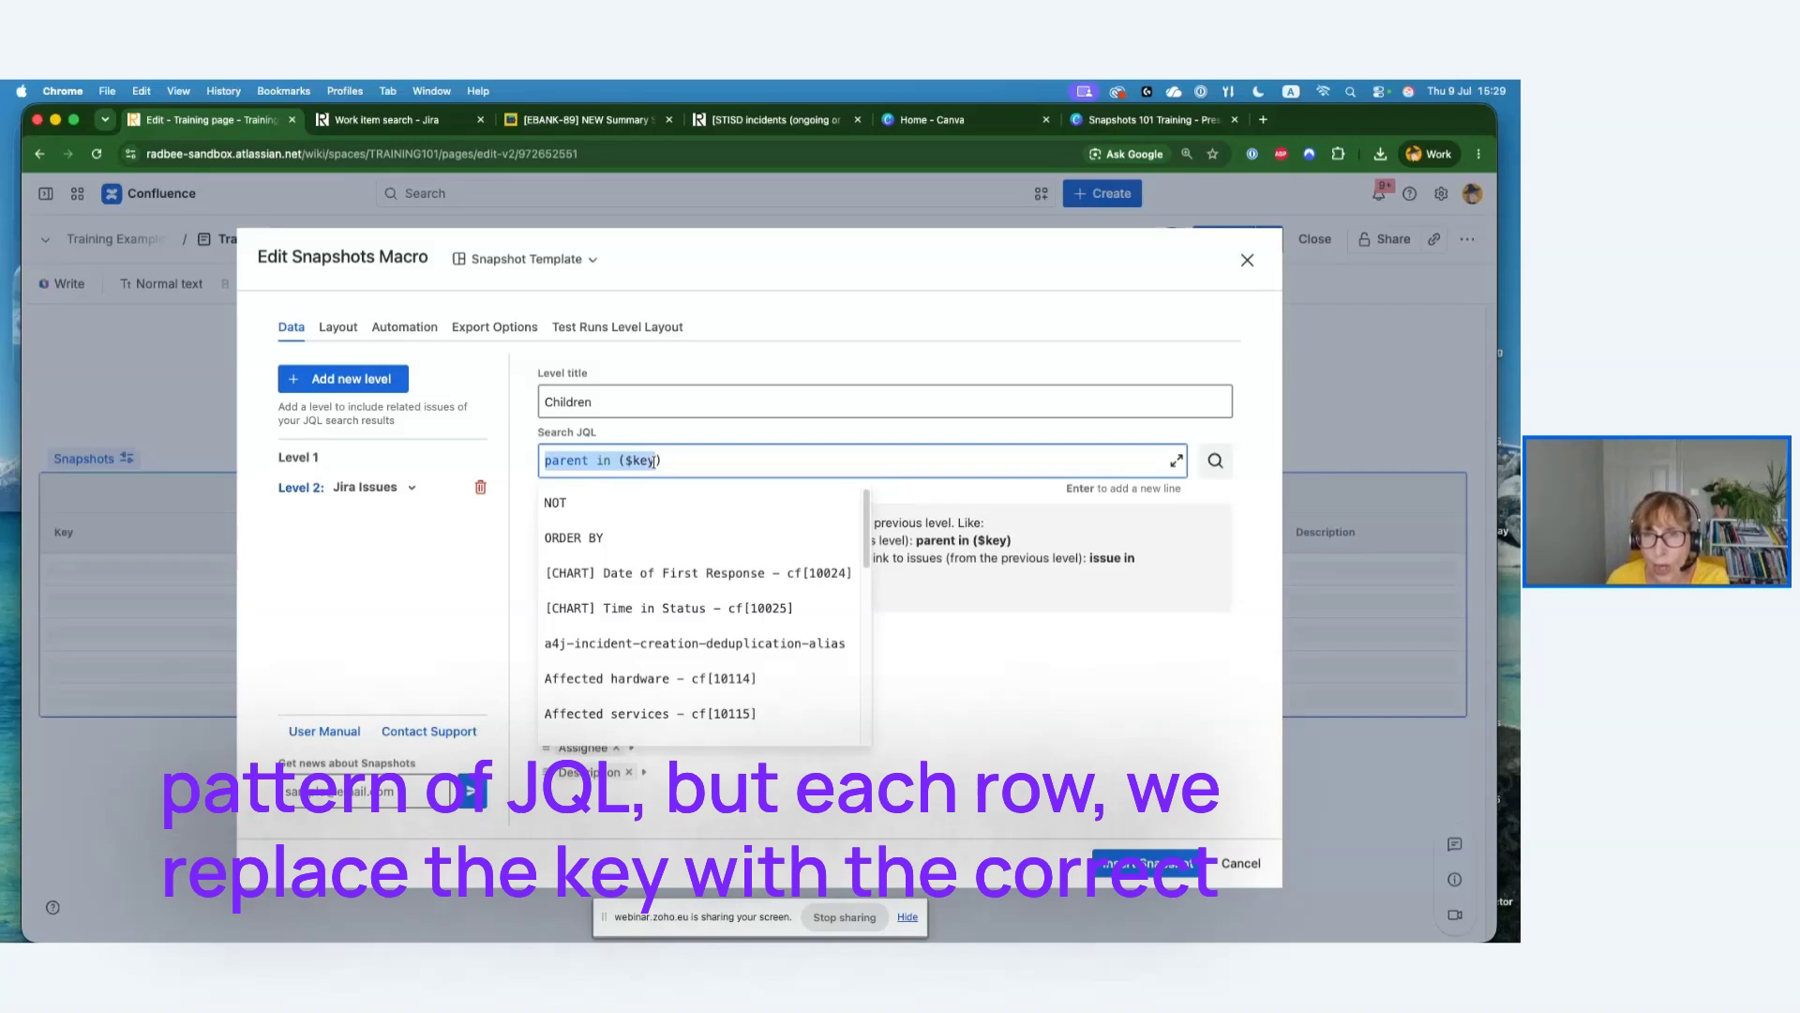
{"action": "left_click", "coordinate": [722, 437]}
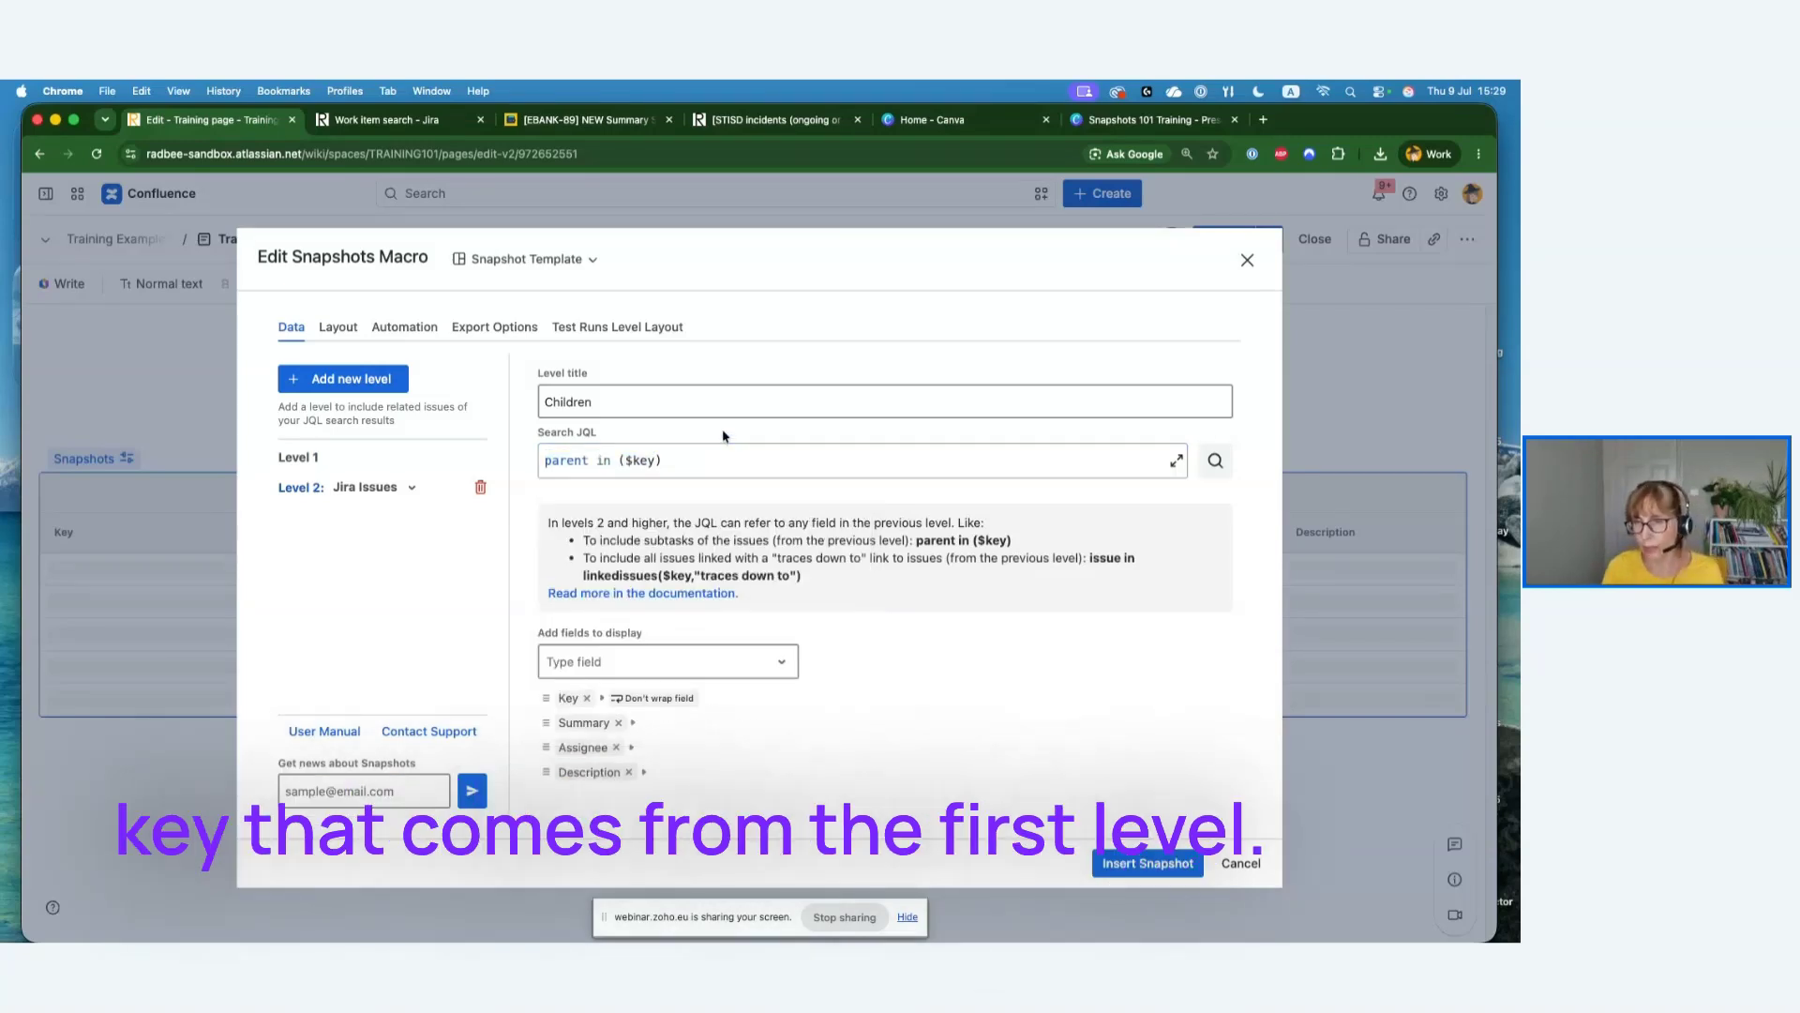
{"action": "left_click", "coordinate": [1255, 874]}
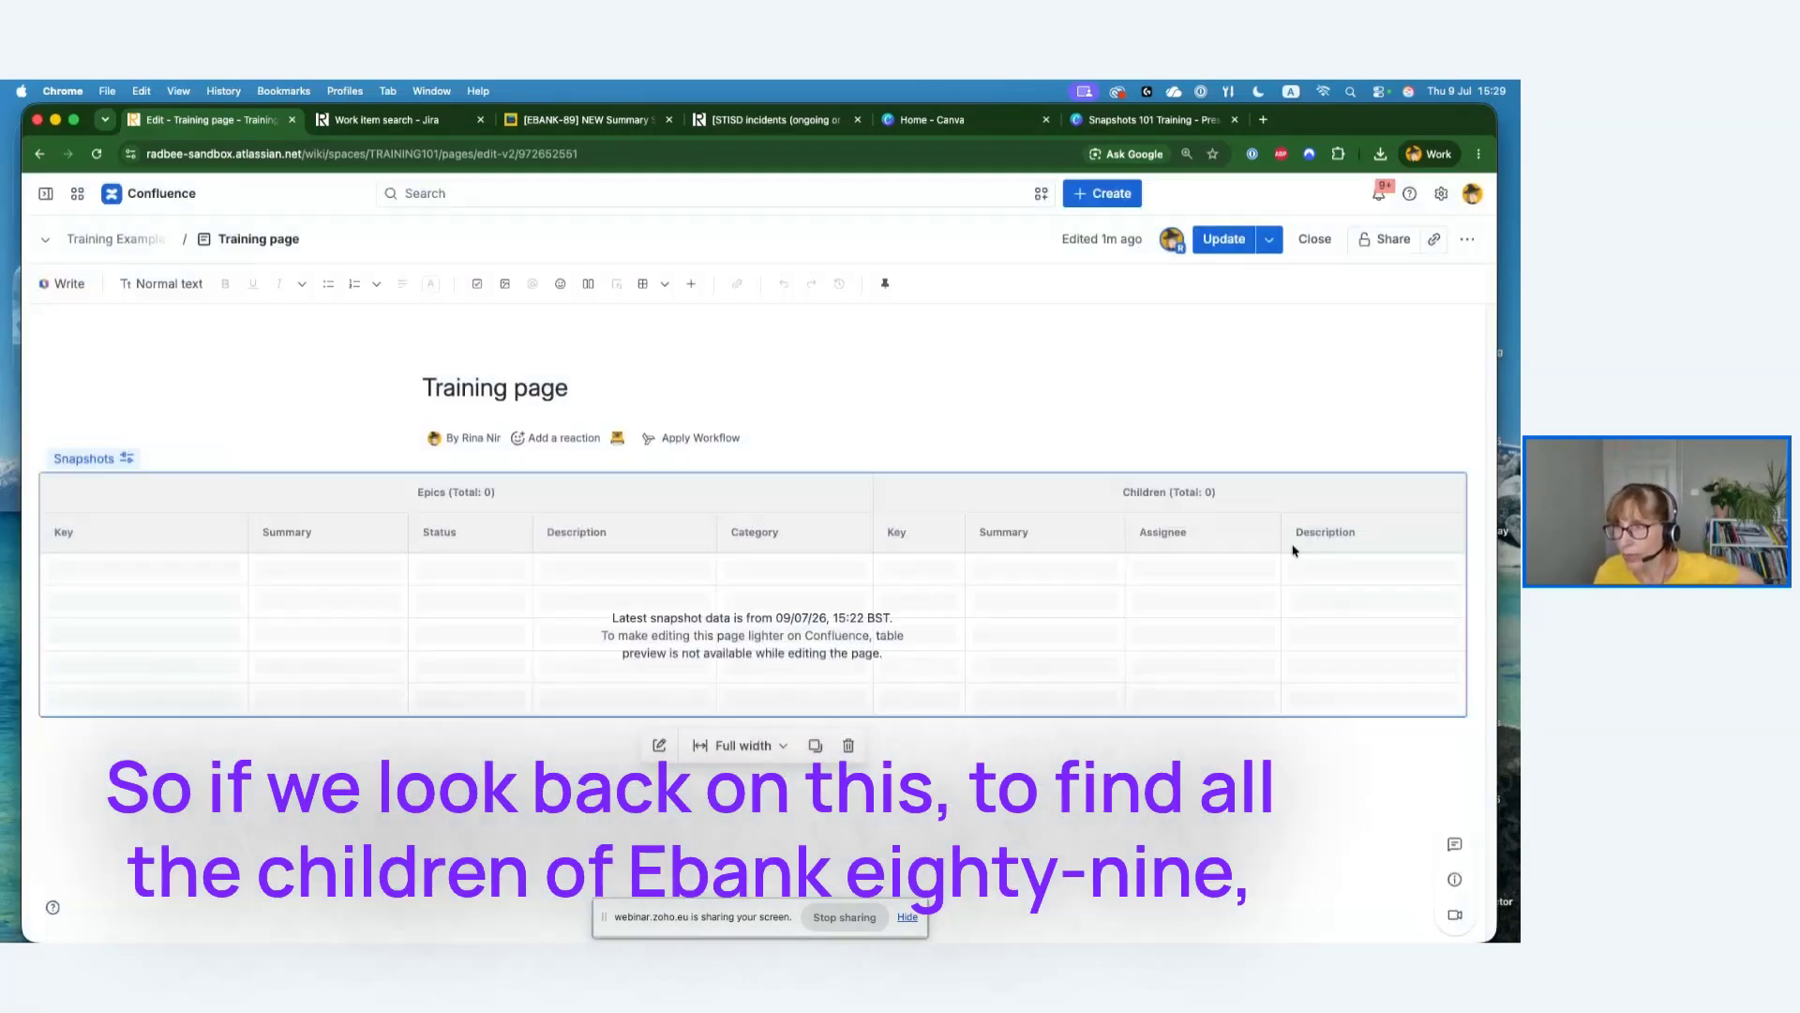
{"action": "left_click", "coordinate": [1310, 240]}
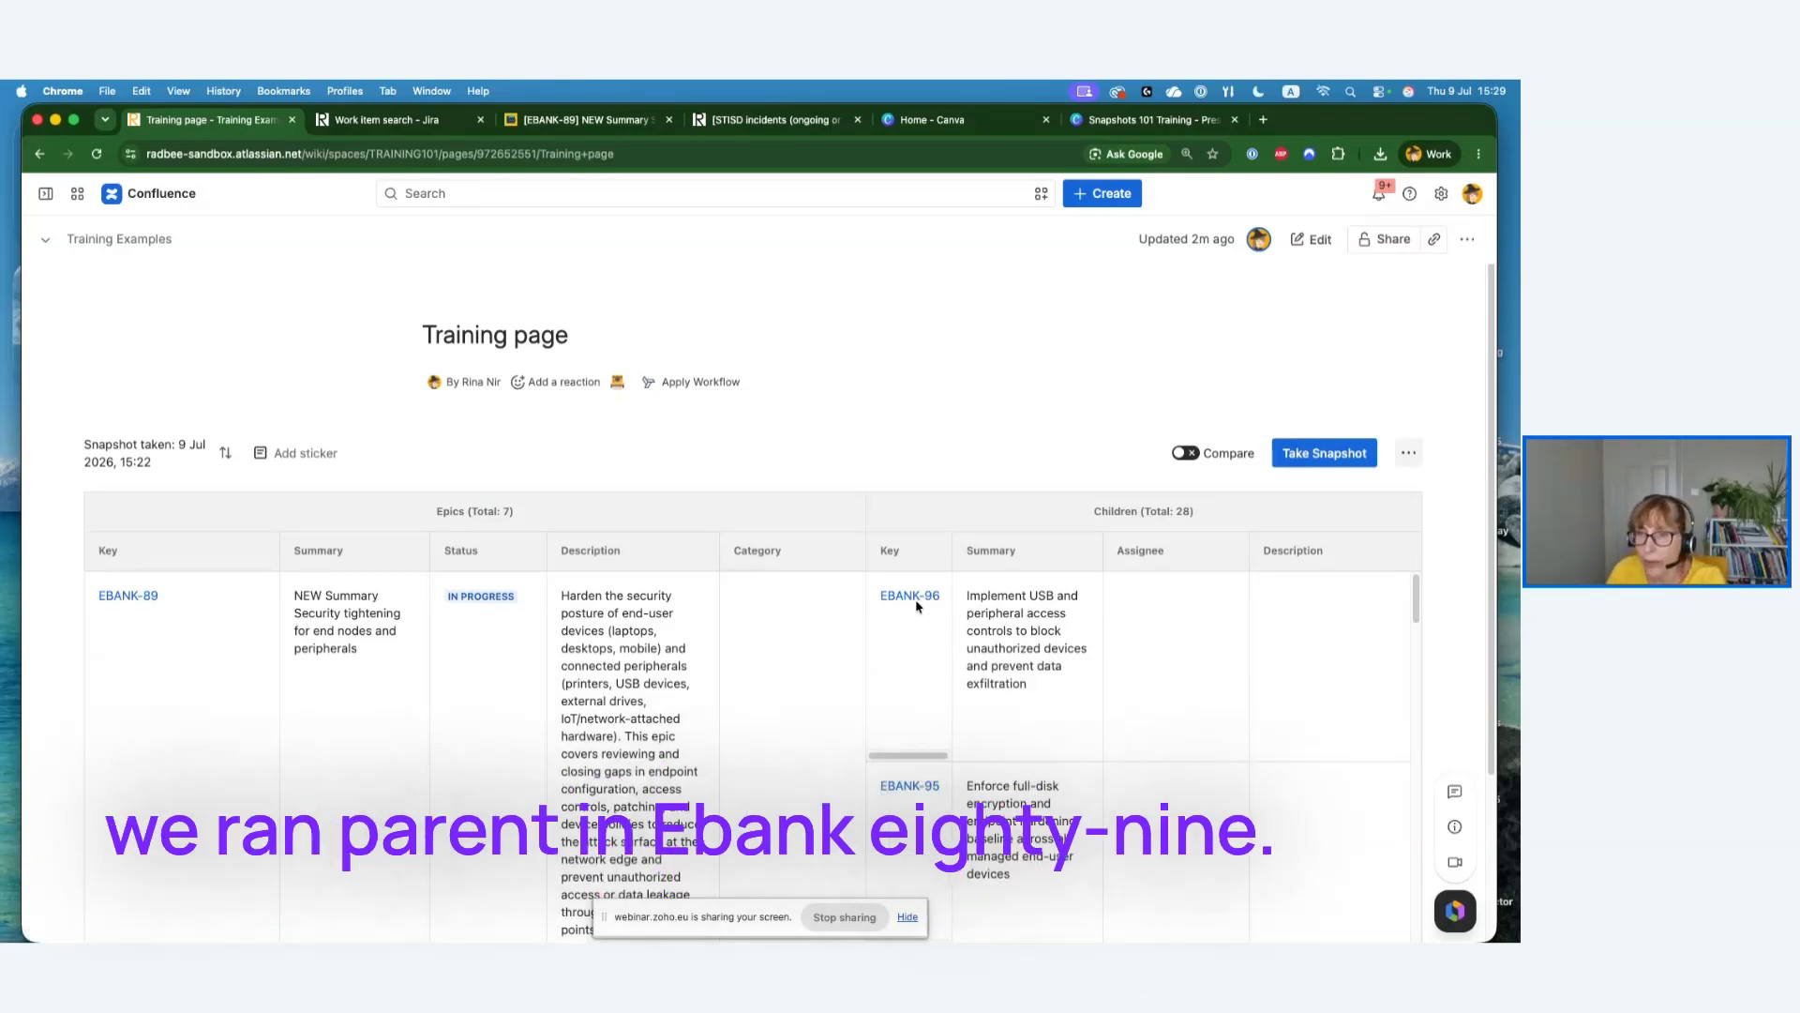
Examine how children are grouped under epics EBANK-65 and EBANK-64 in the snapshot table
{"action": "mouse_move", "coordinate": [1392, 561]}
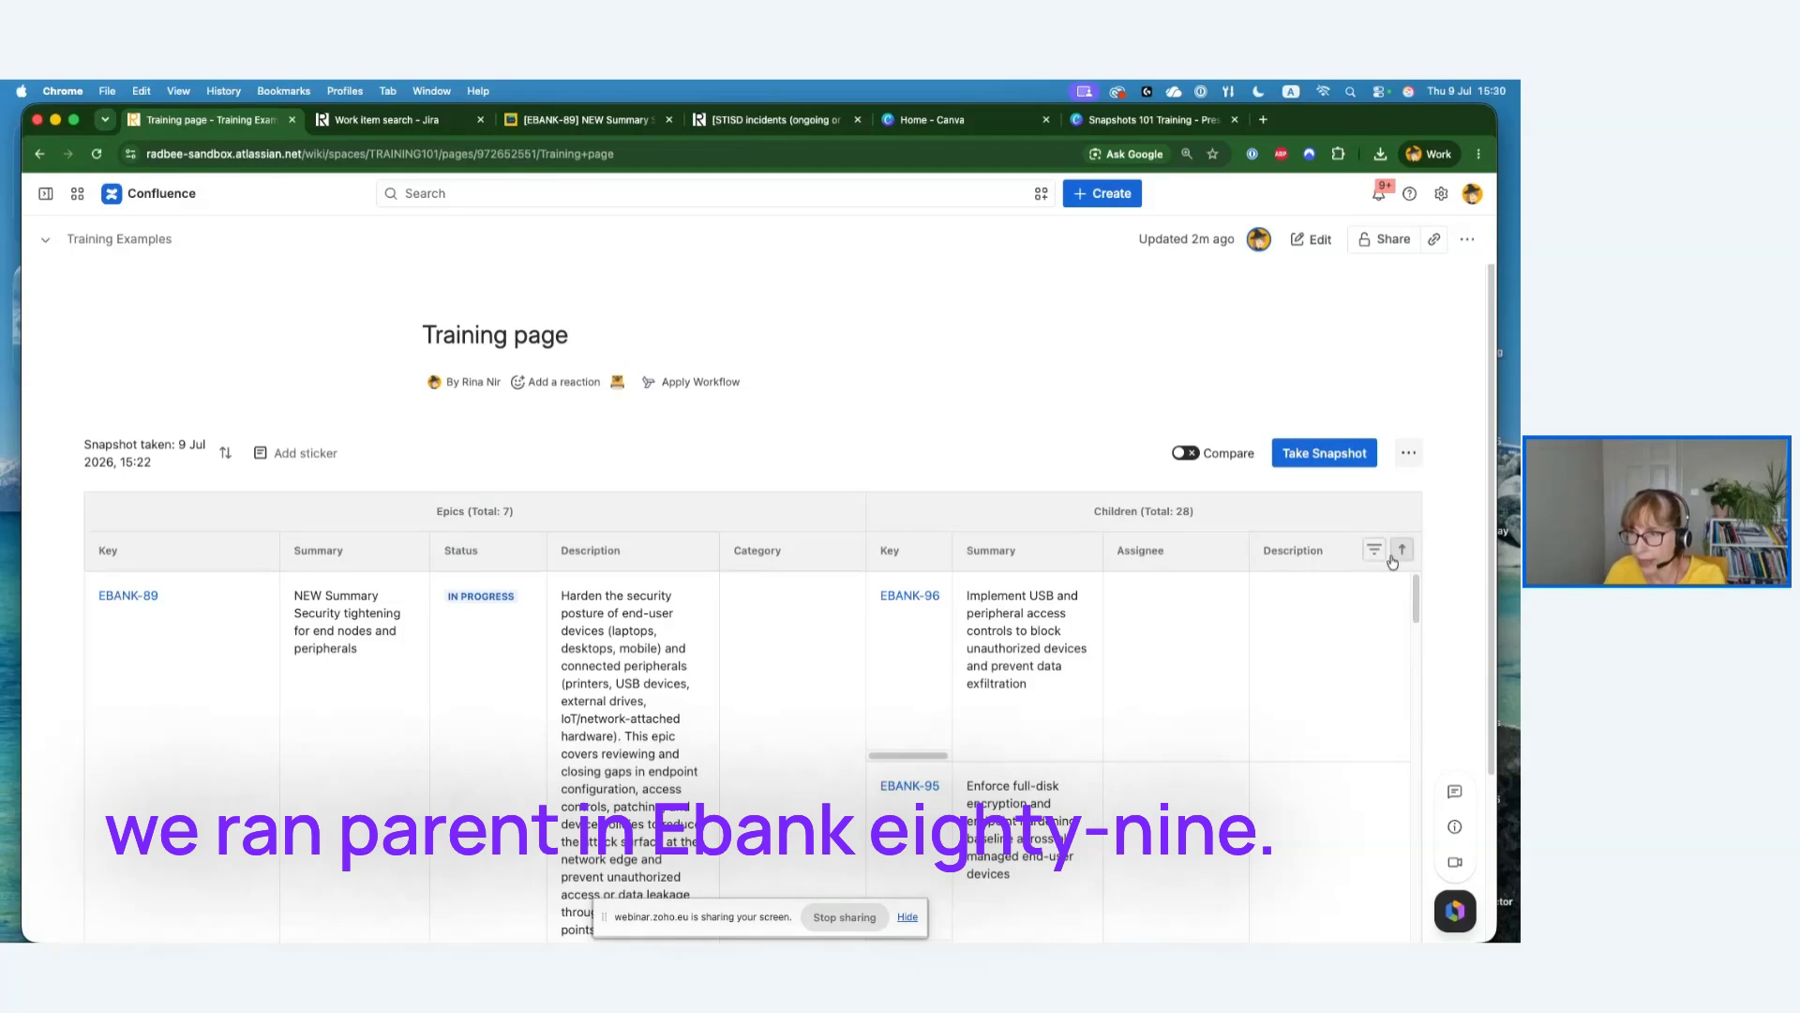
{"action": "left_click_drag", "start_coordinate": [1416, 613], "coordinate": [1416, 653]}
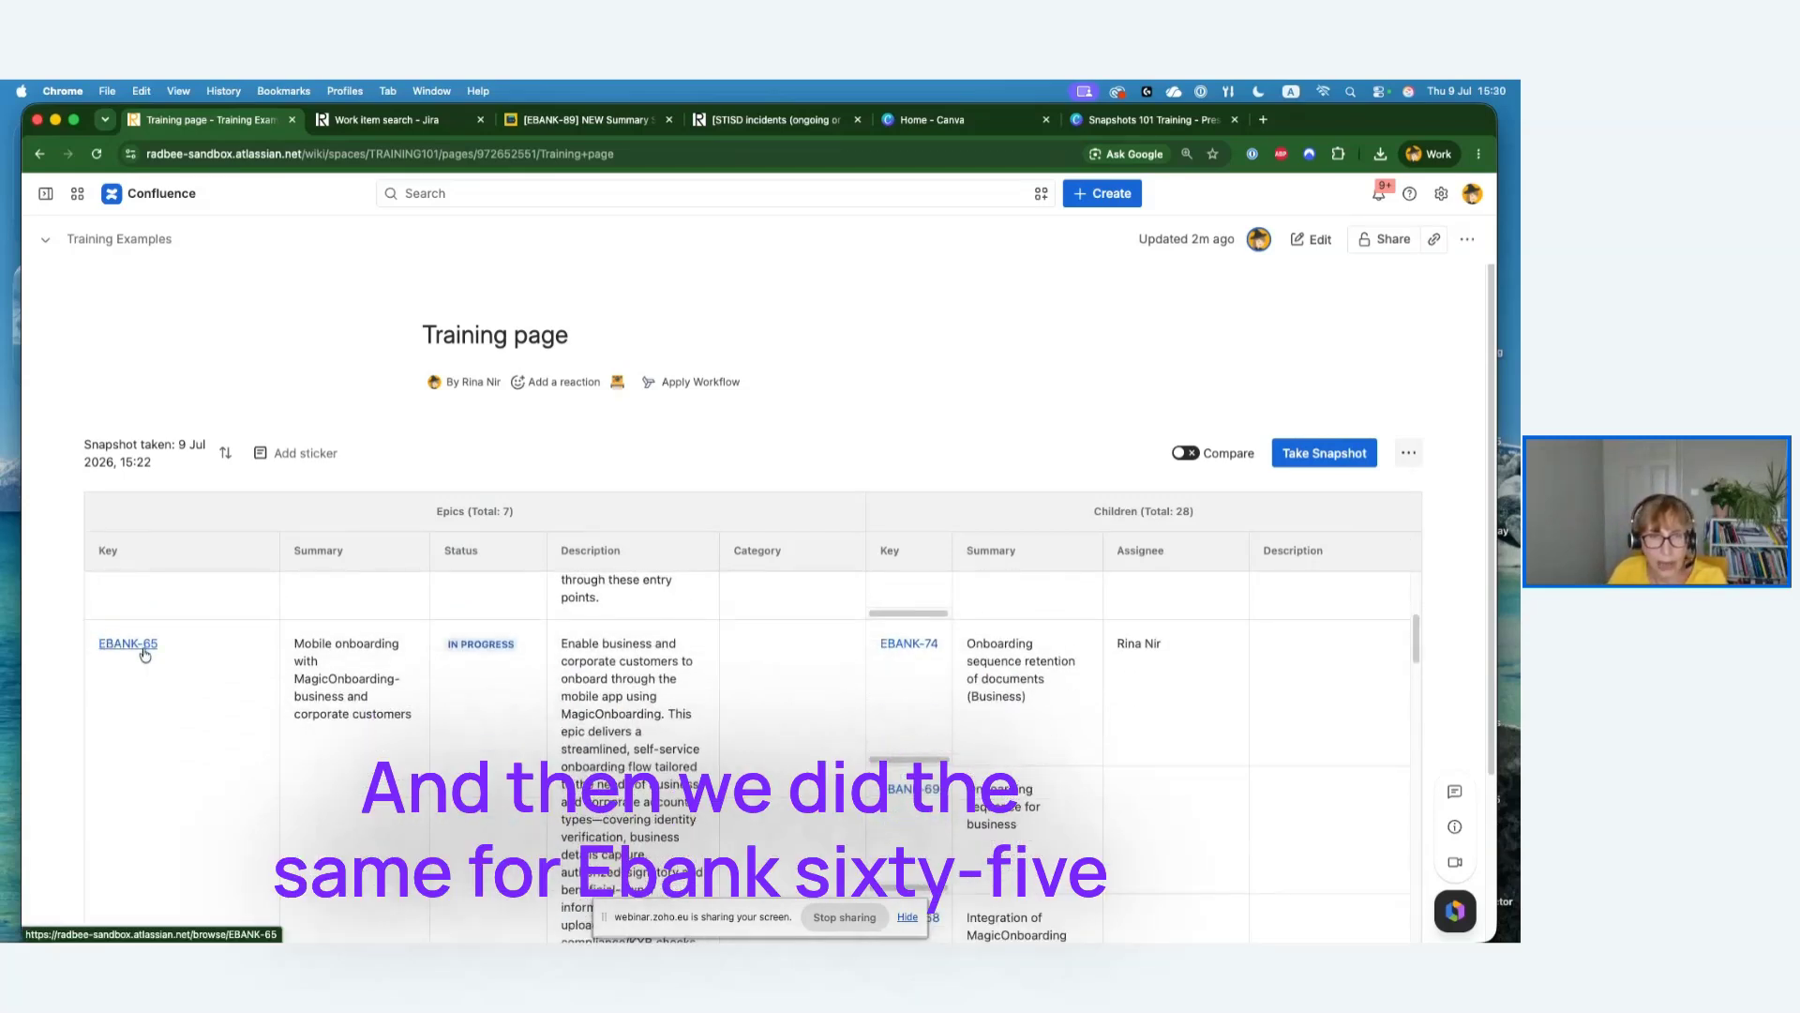
{"action": "left_click_drag", "start_coordinate": [1415, 638], "coordinate": [1419, 720]}
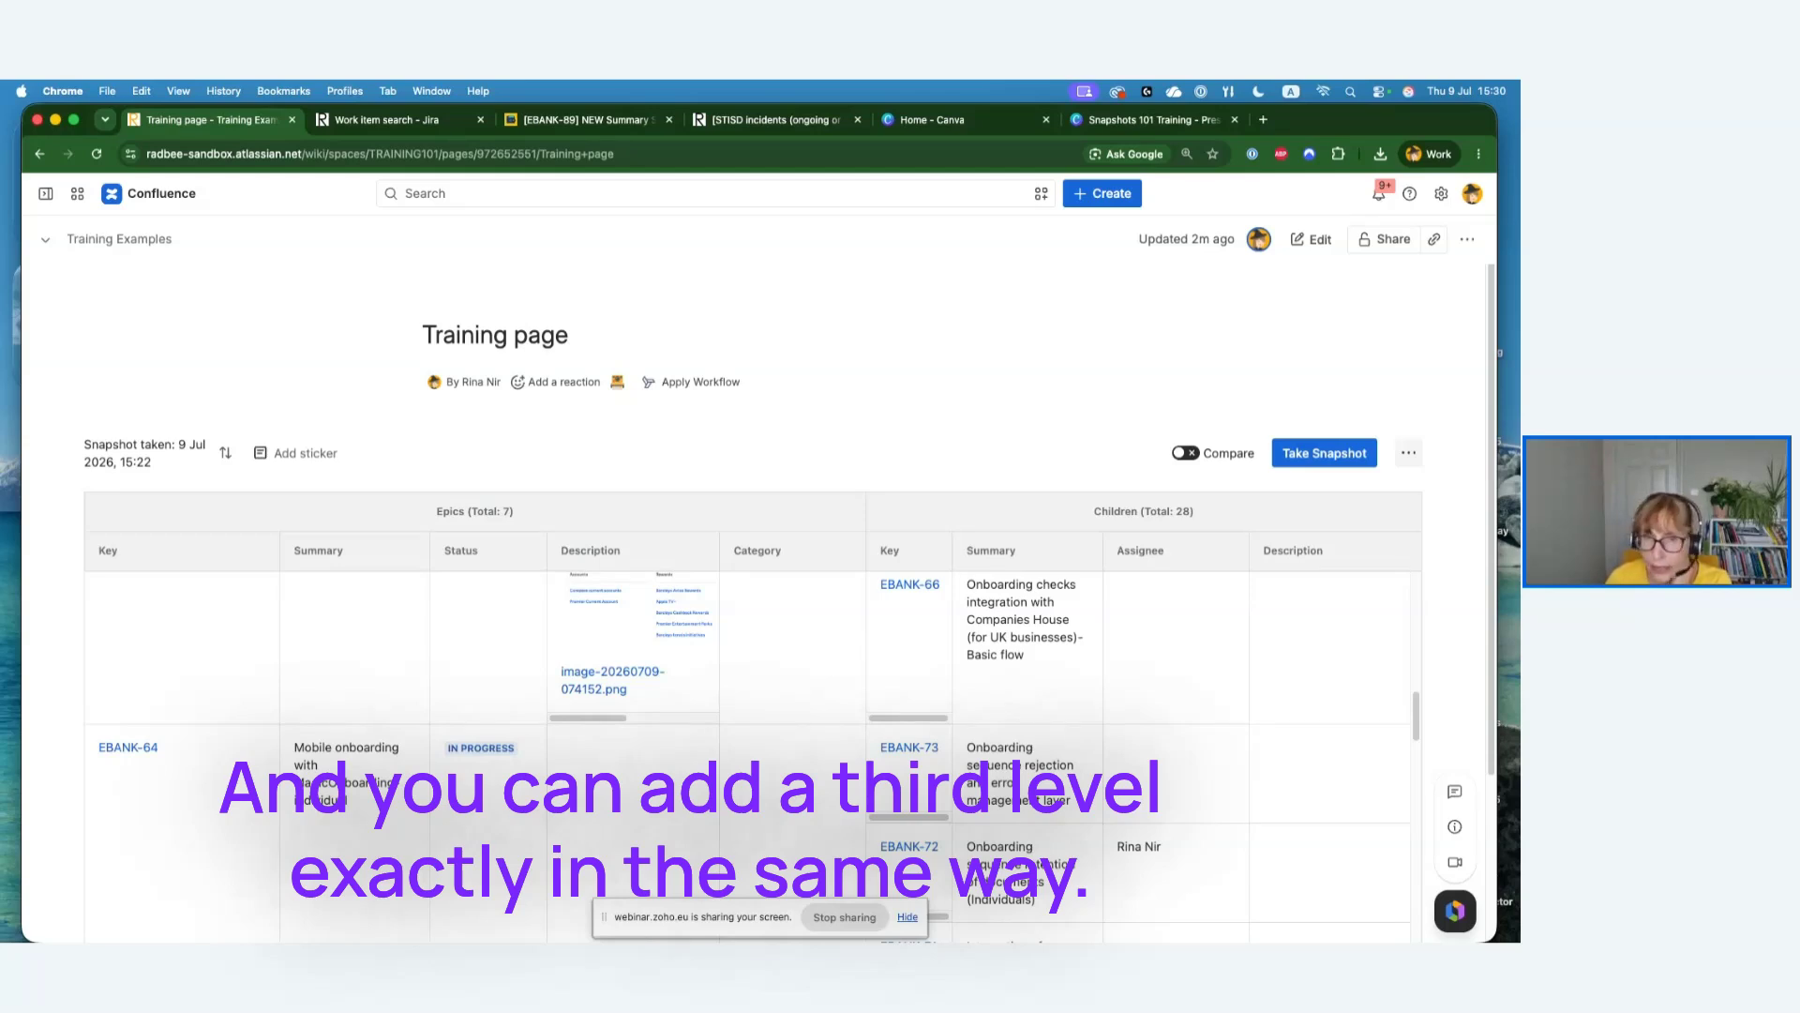
Reopen the Snapshots macro, add a third level of Jira Issues, and discard it by cancelling the macro and closing the editor
{"action": "left_click", "coordinate": [1313, 239]}
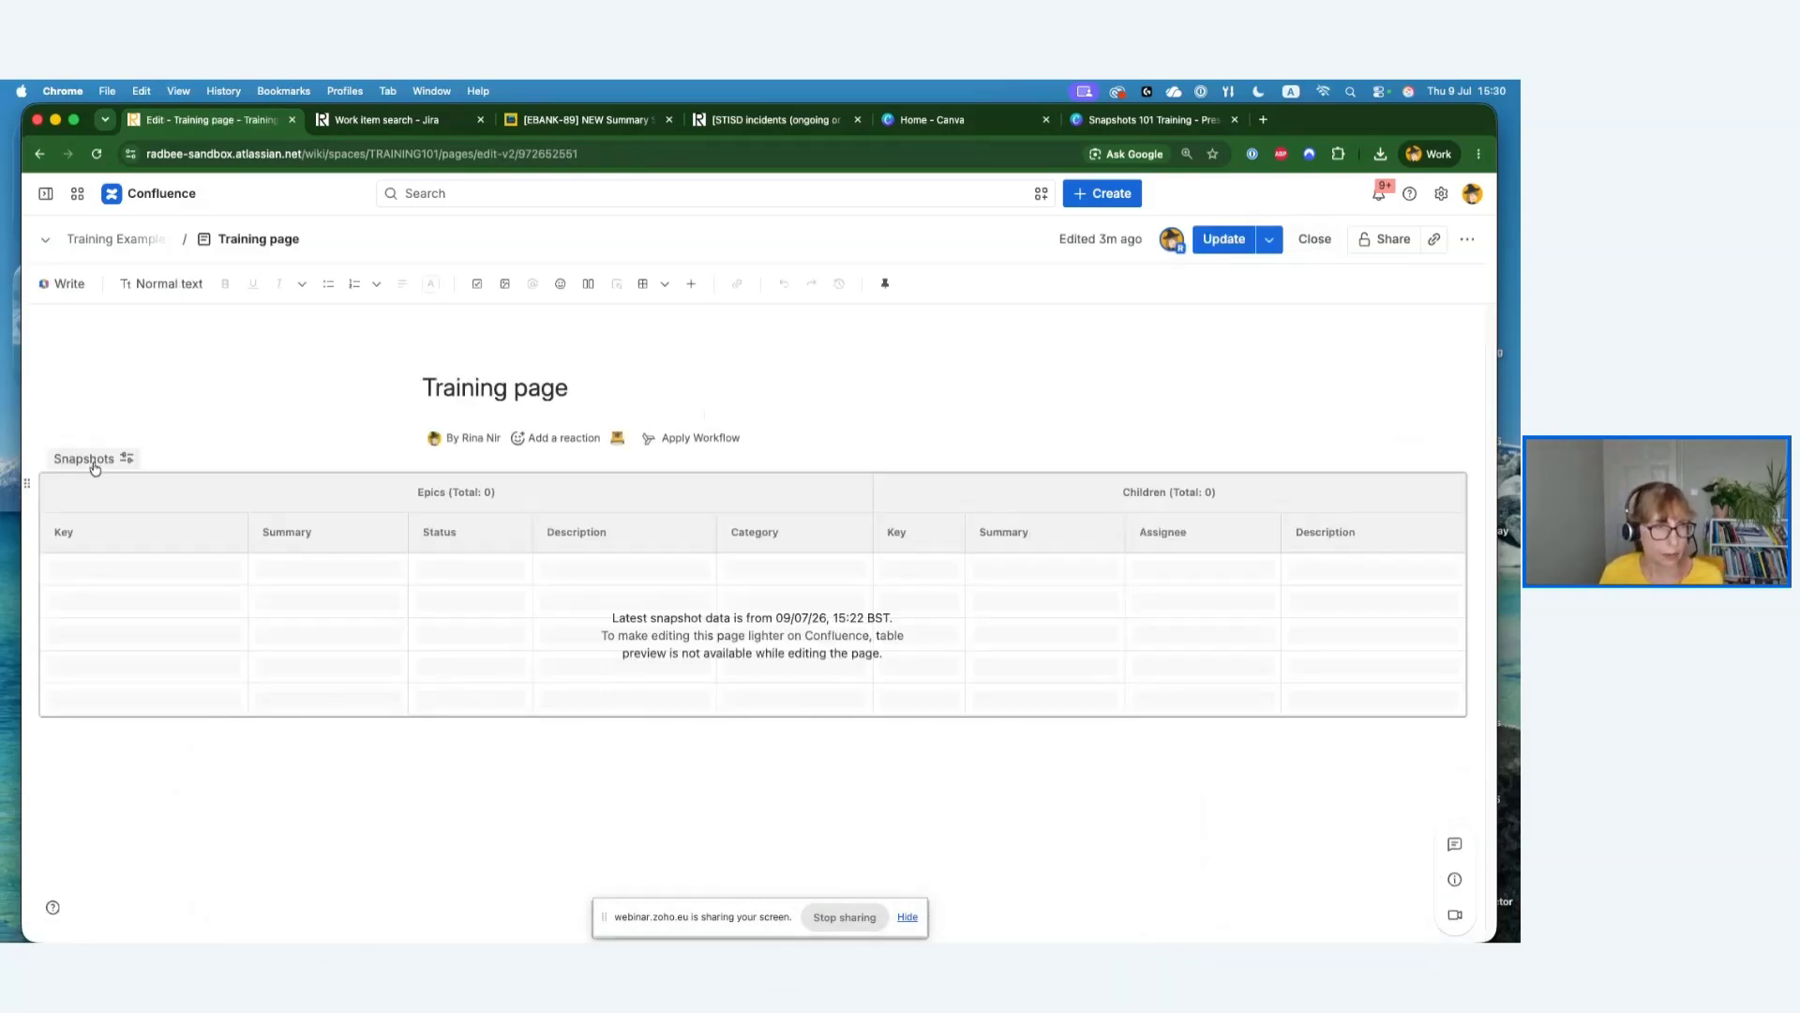
{"action": "left_click", "coordinate": [222, 620]}
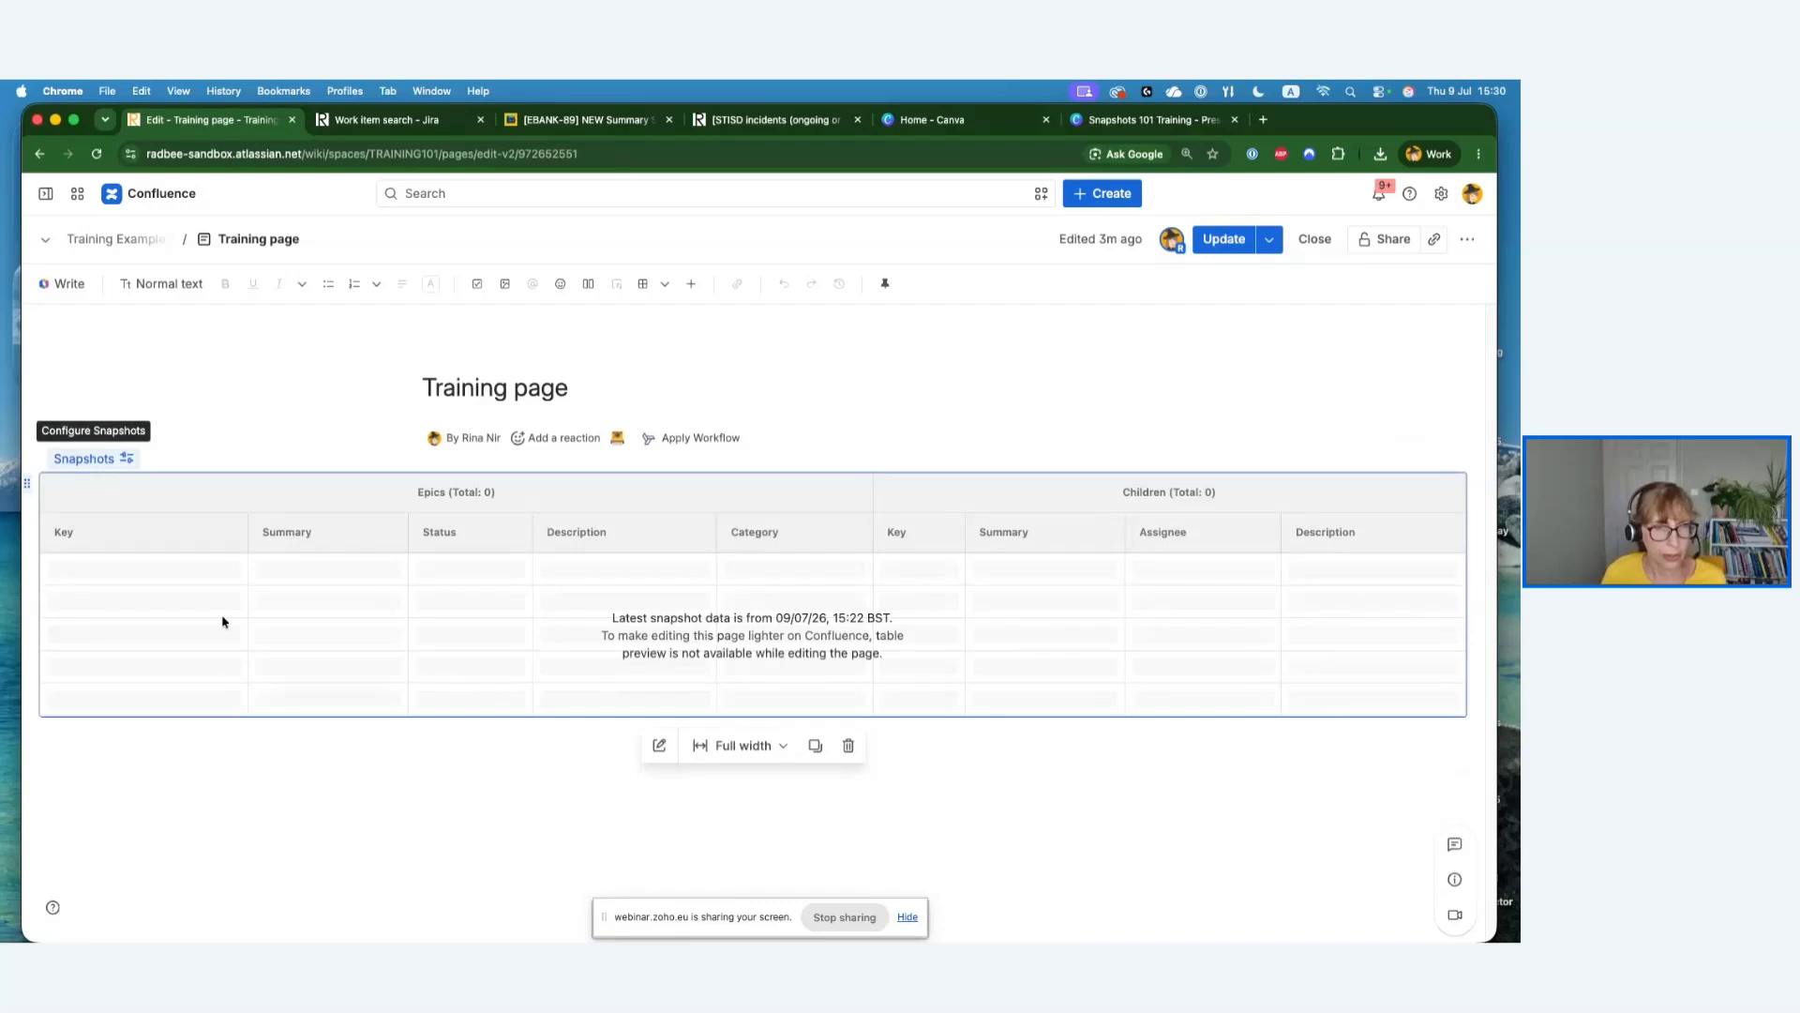
{"action": "left_click", "coordinate": [661, 746]}
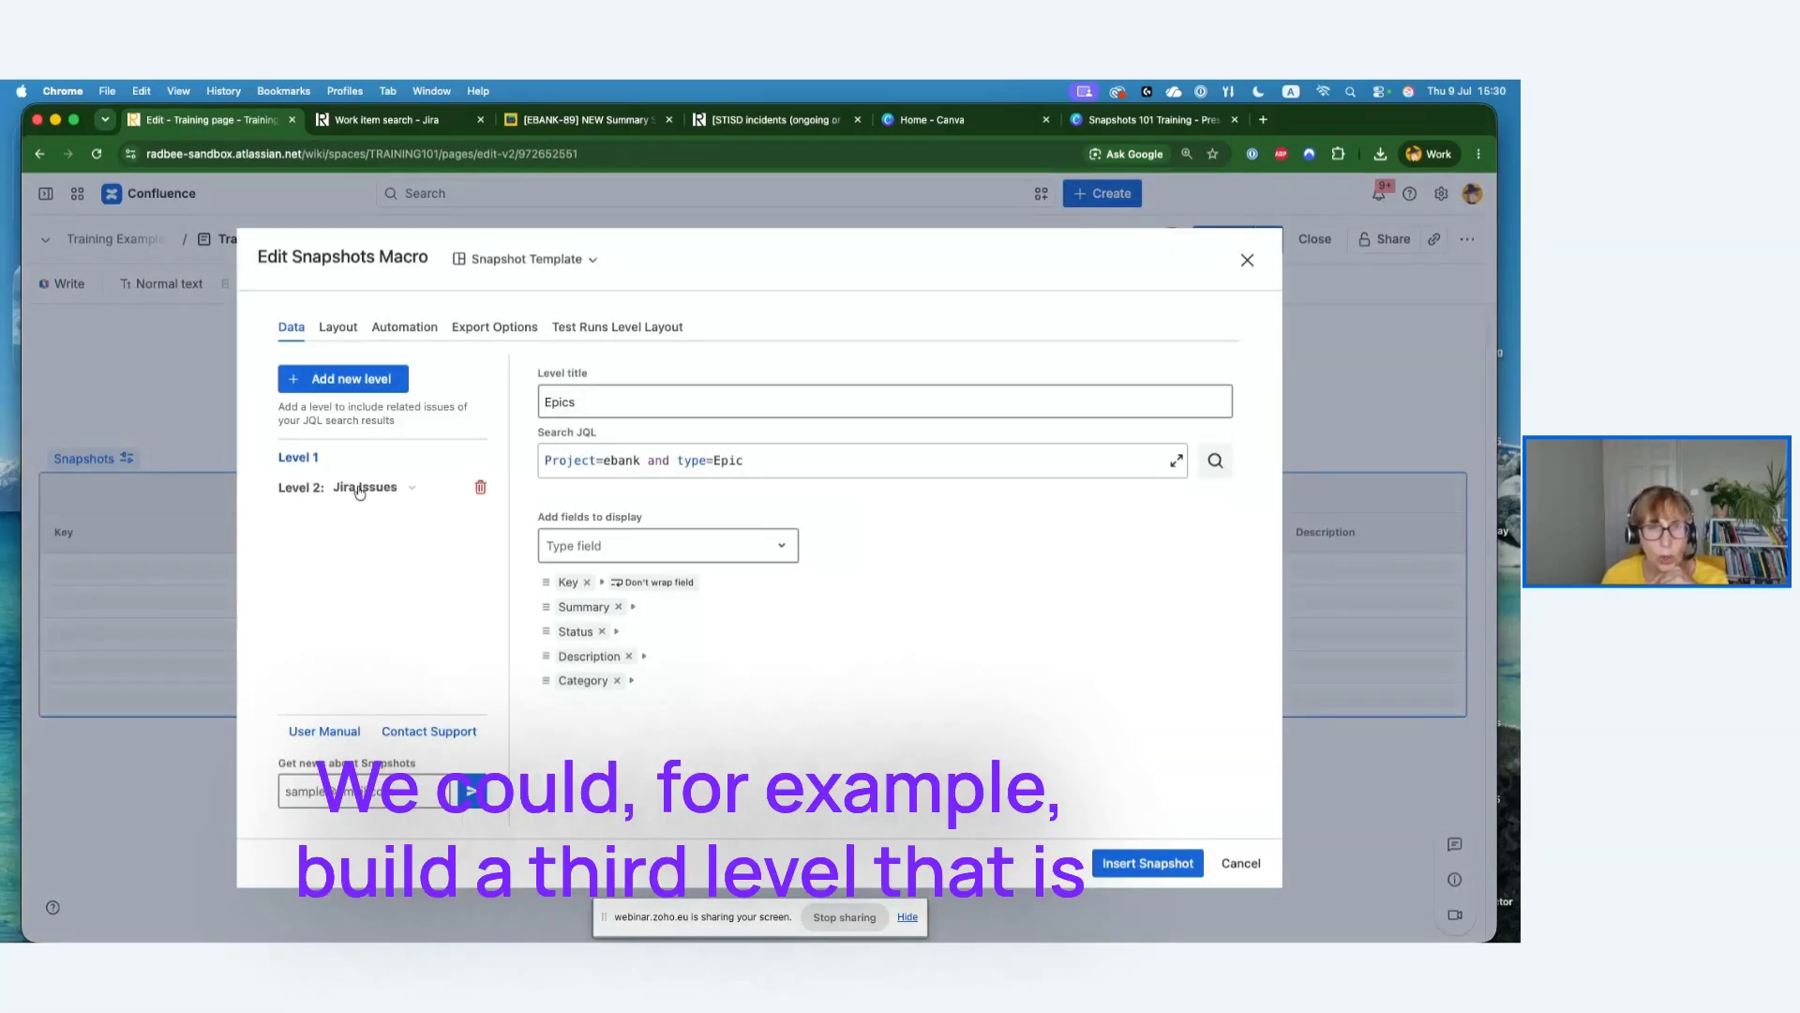
{"action": "left_click", "coordinate": [355, 381]}
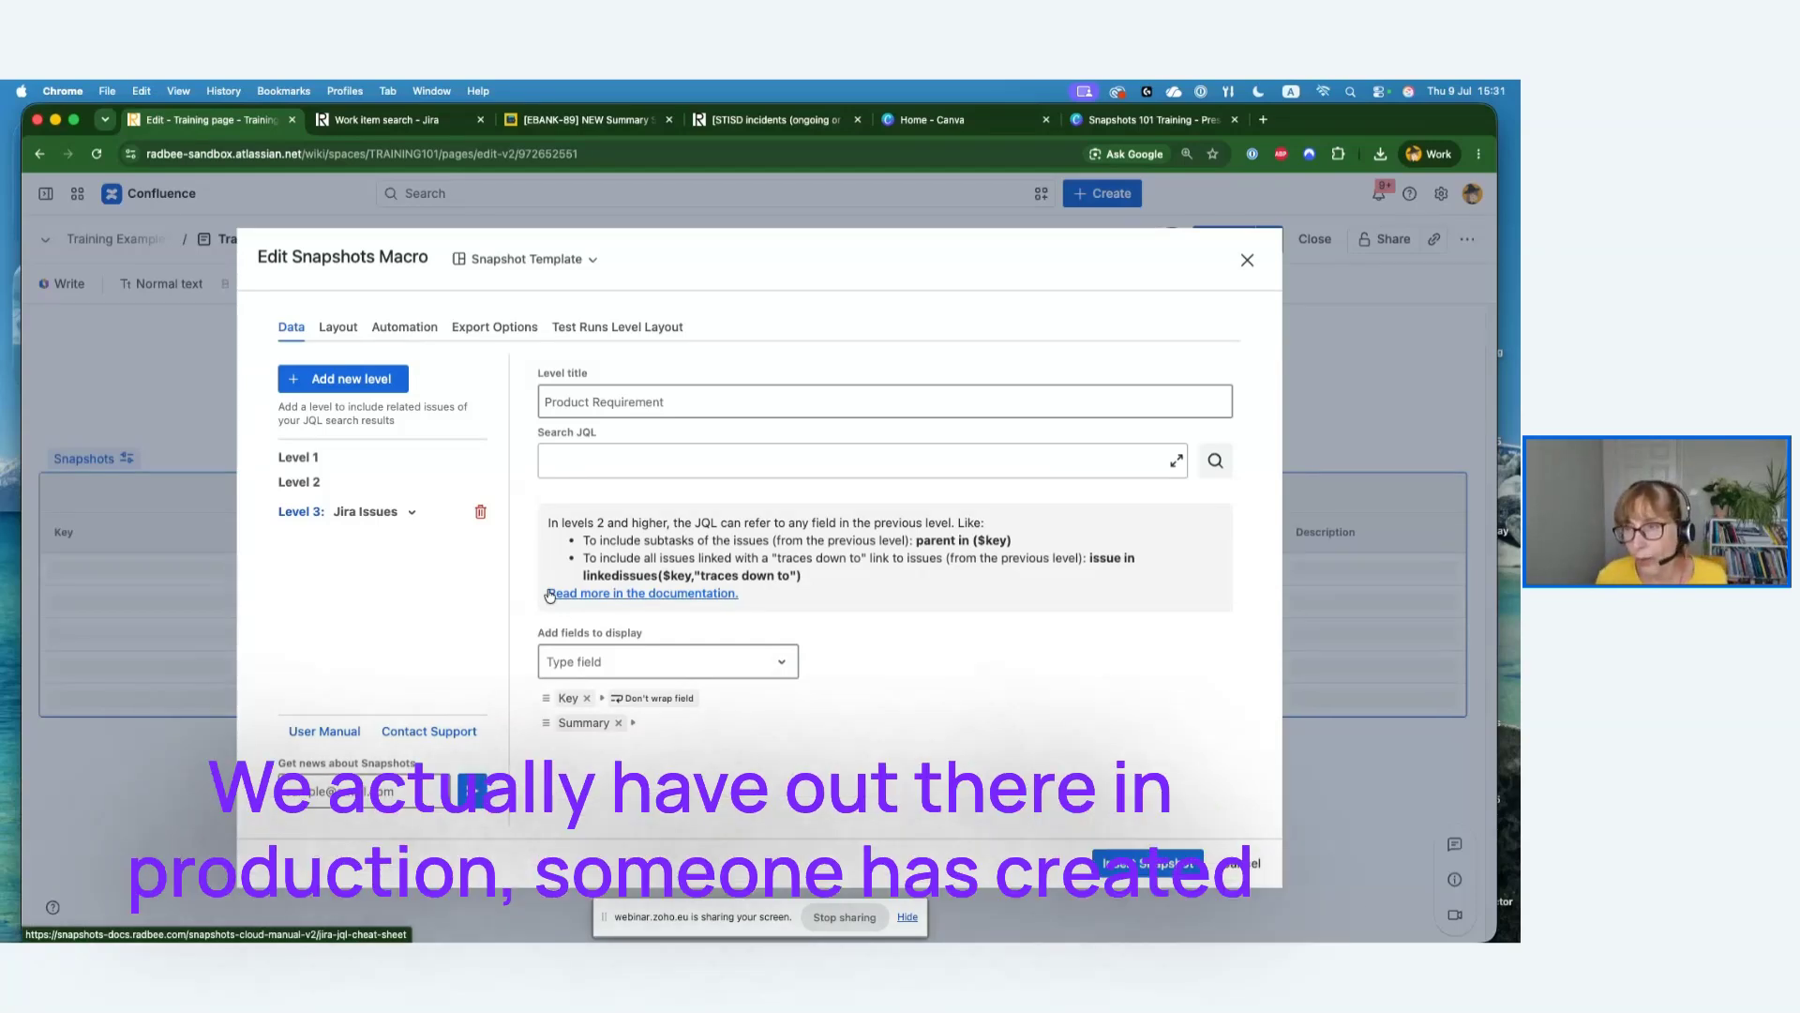
{"action": "left_click", "coordinate": [1235, 872]}
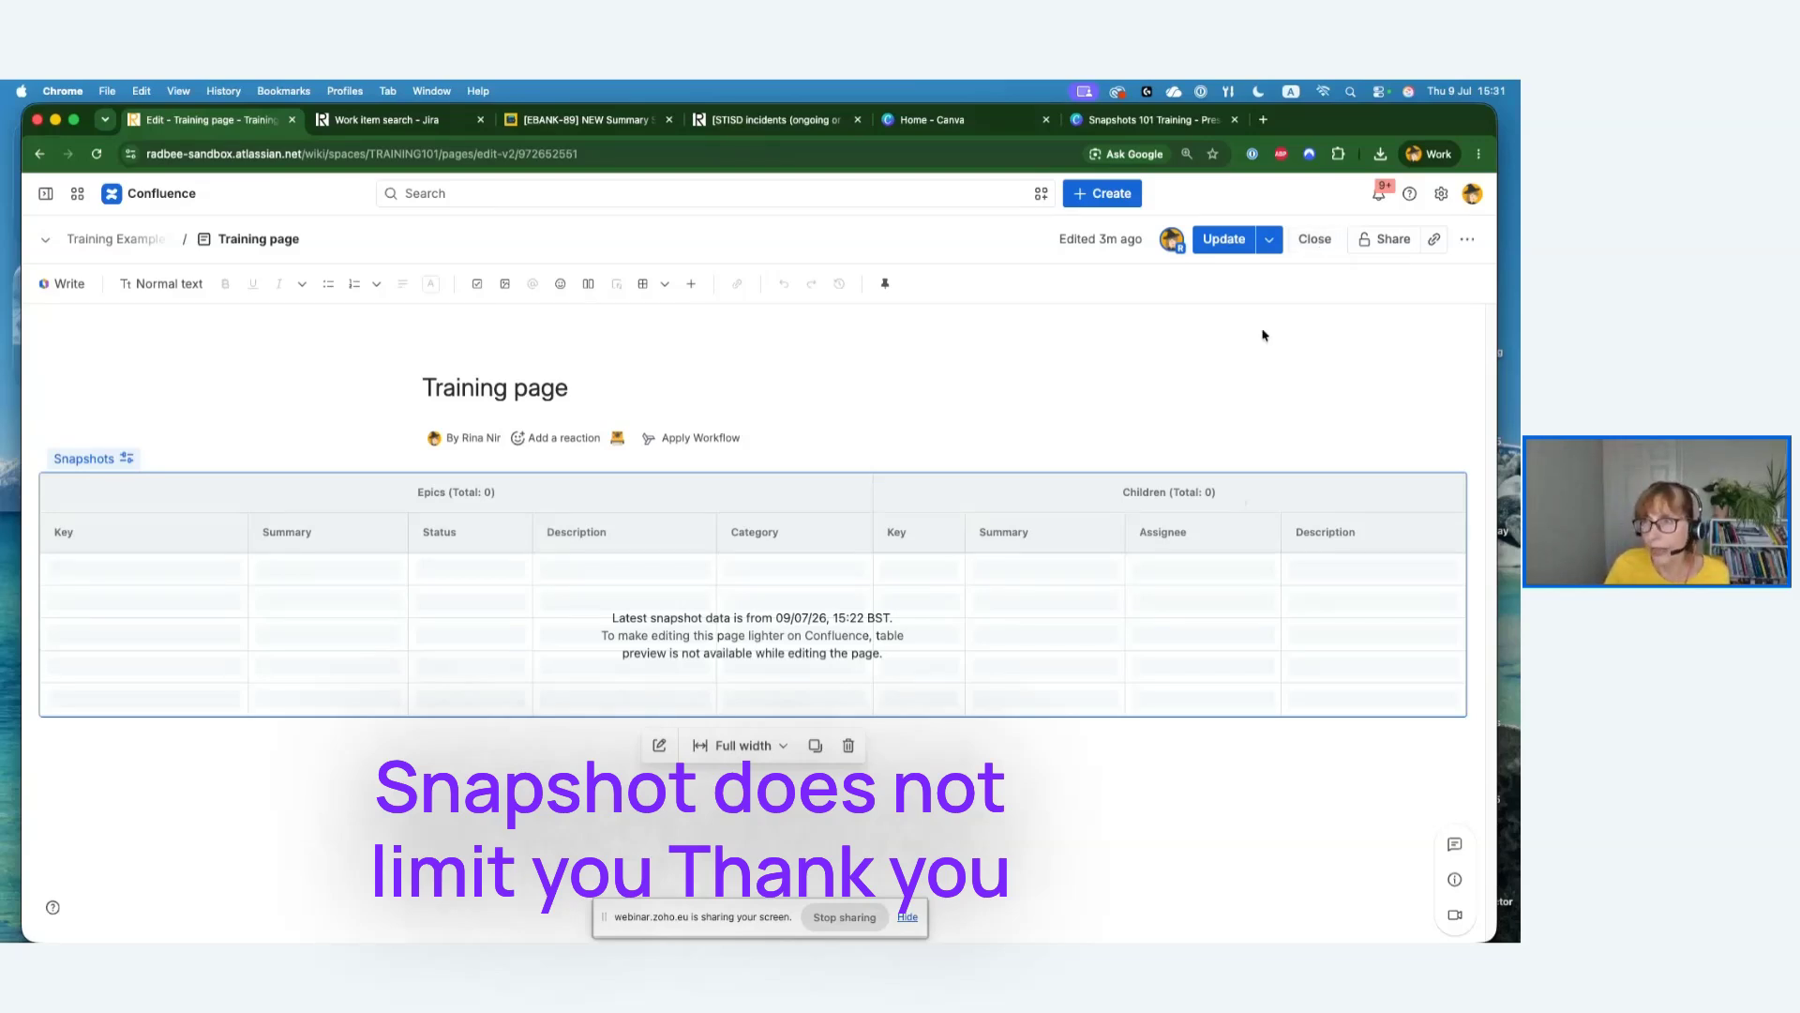
{"action": "left_click", "coordinate": [1312, 242]}
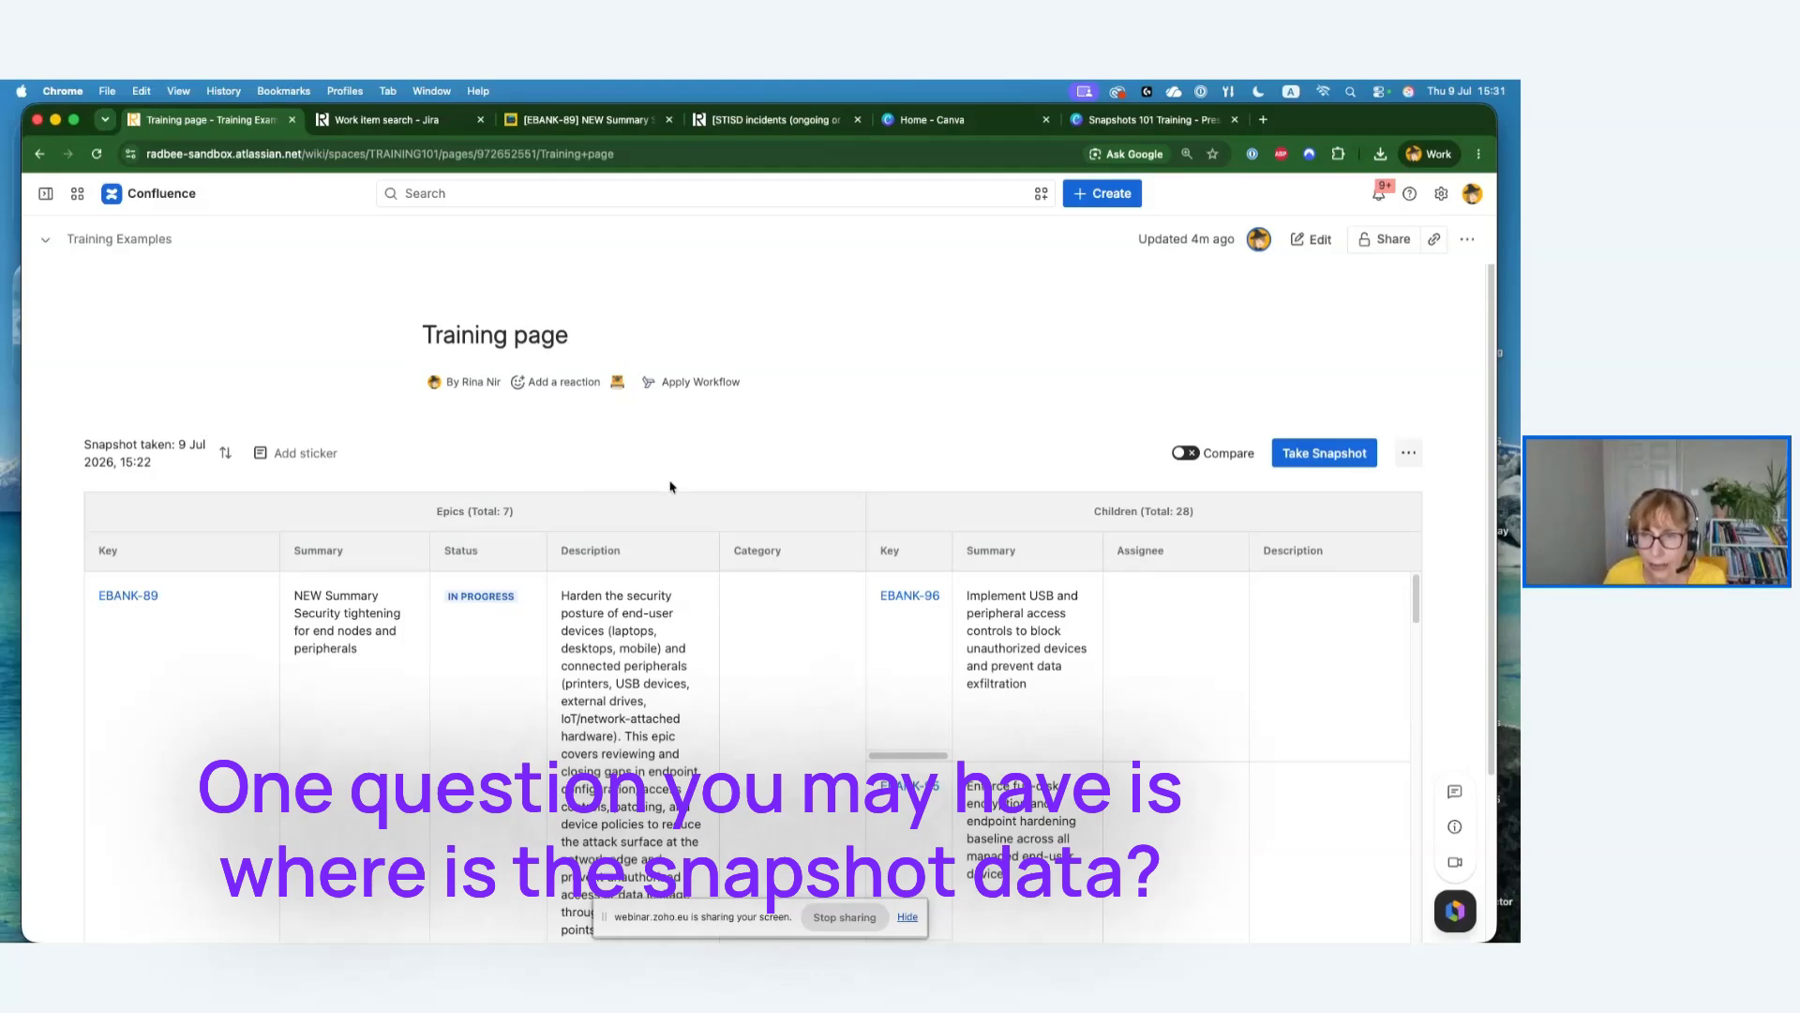
Look up the Training page's attachments, list all versions of the snapshot data JSON file, and return to the page
{"action": "scroll", "coordinate": [908, 487], "scroll_direction": "down", "scroll_amount": 3}
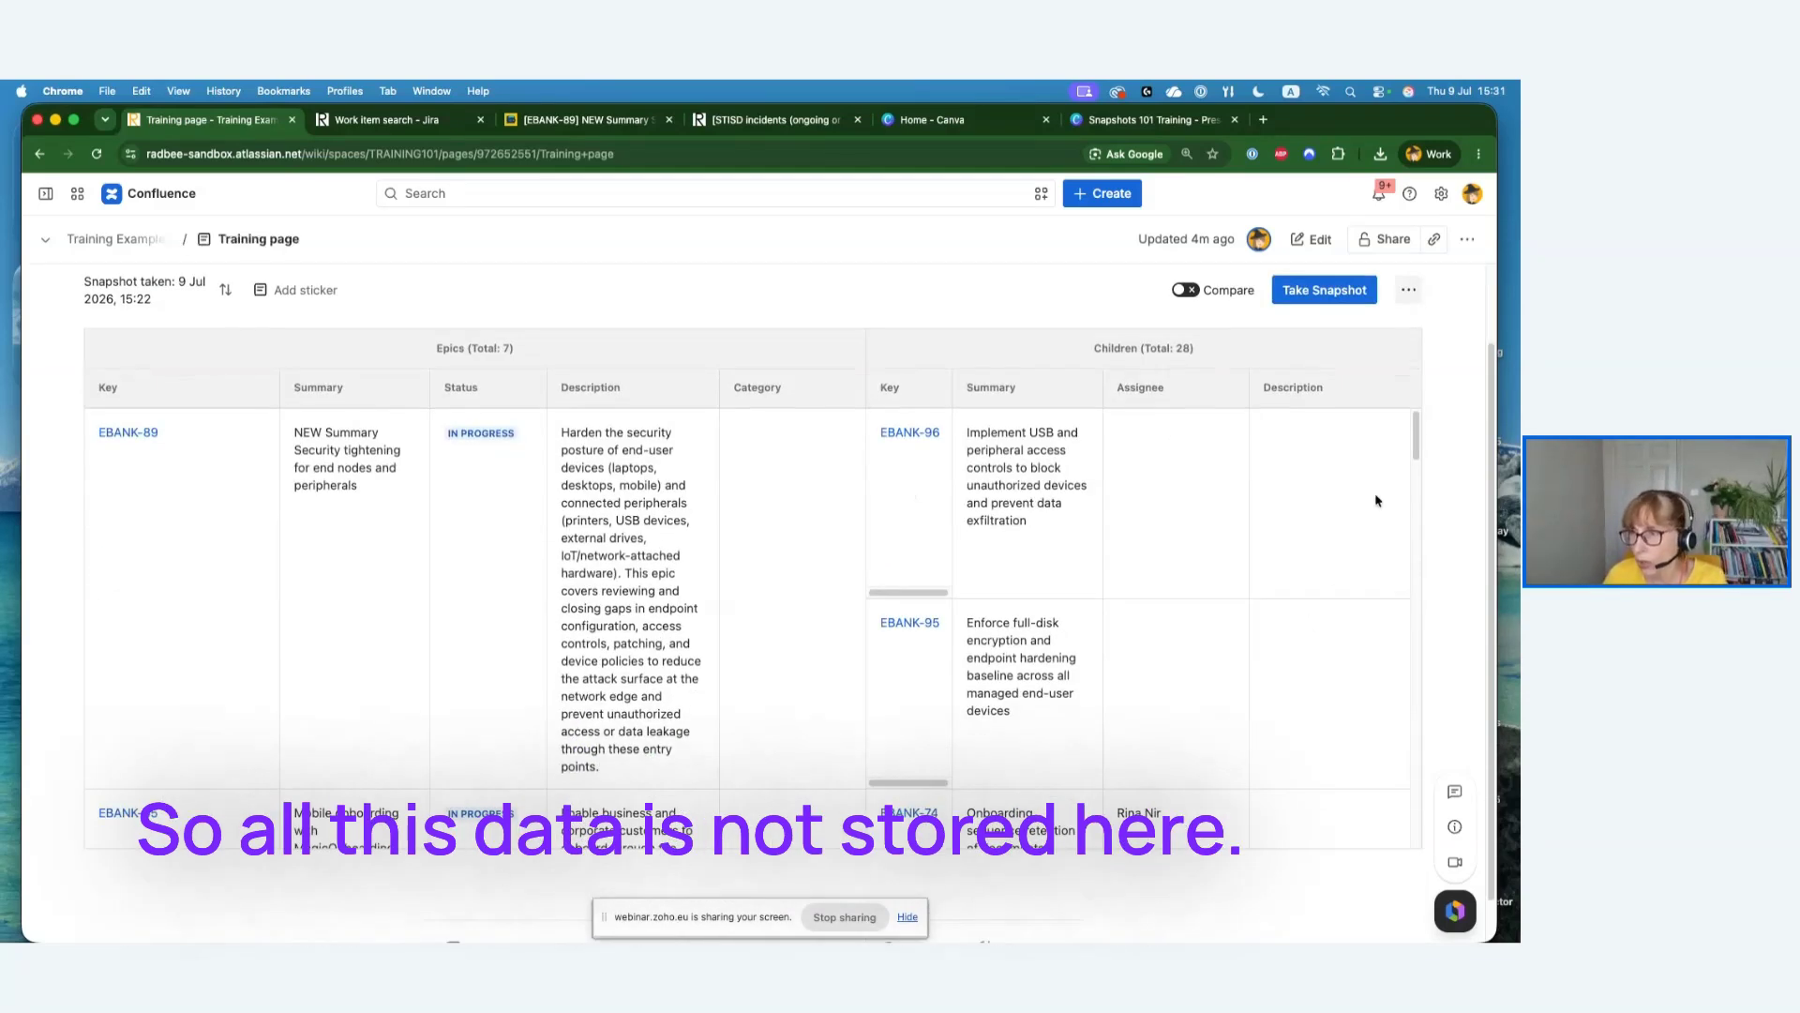
{"action": "left_click_drag", "start_coordinate": [1416, 454], "coordinate": [1416, 455]}
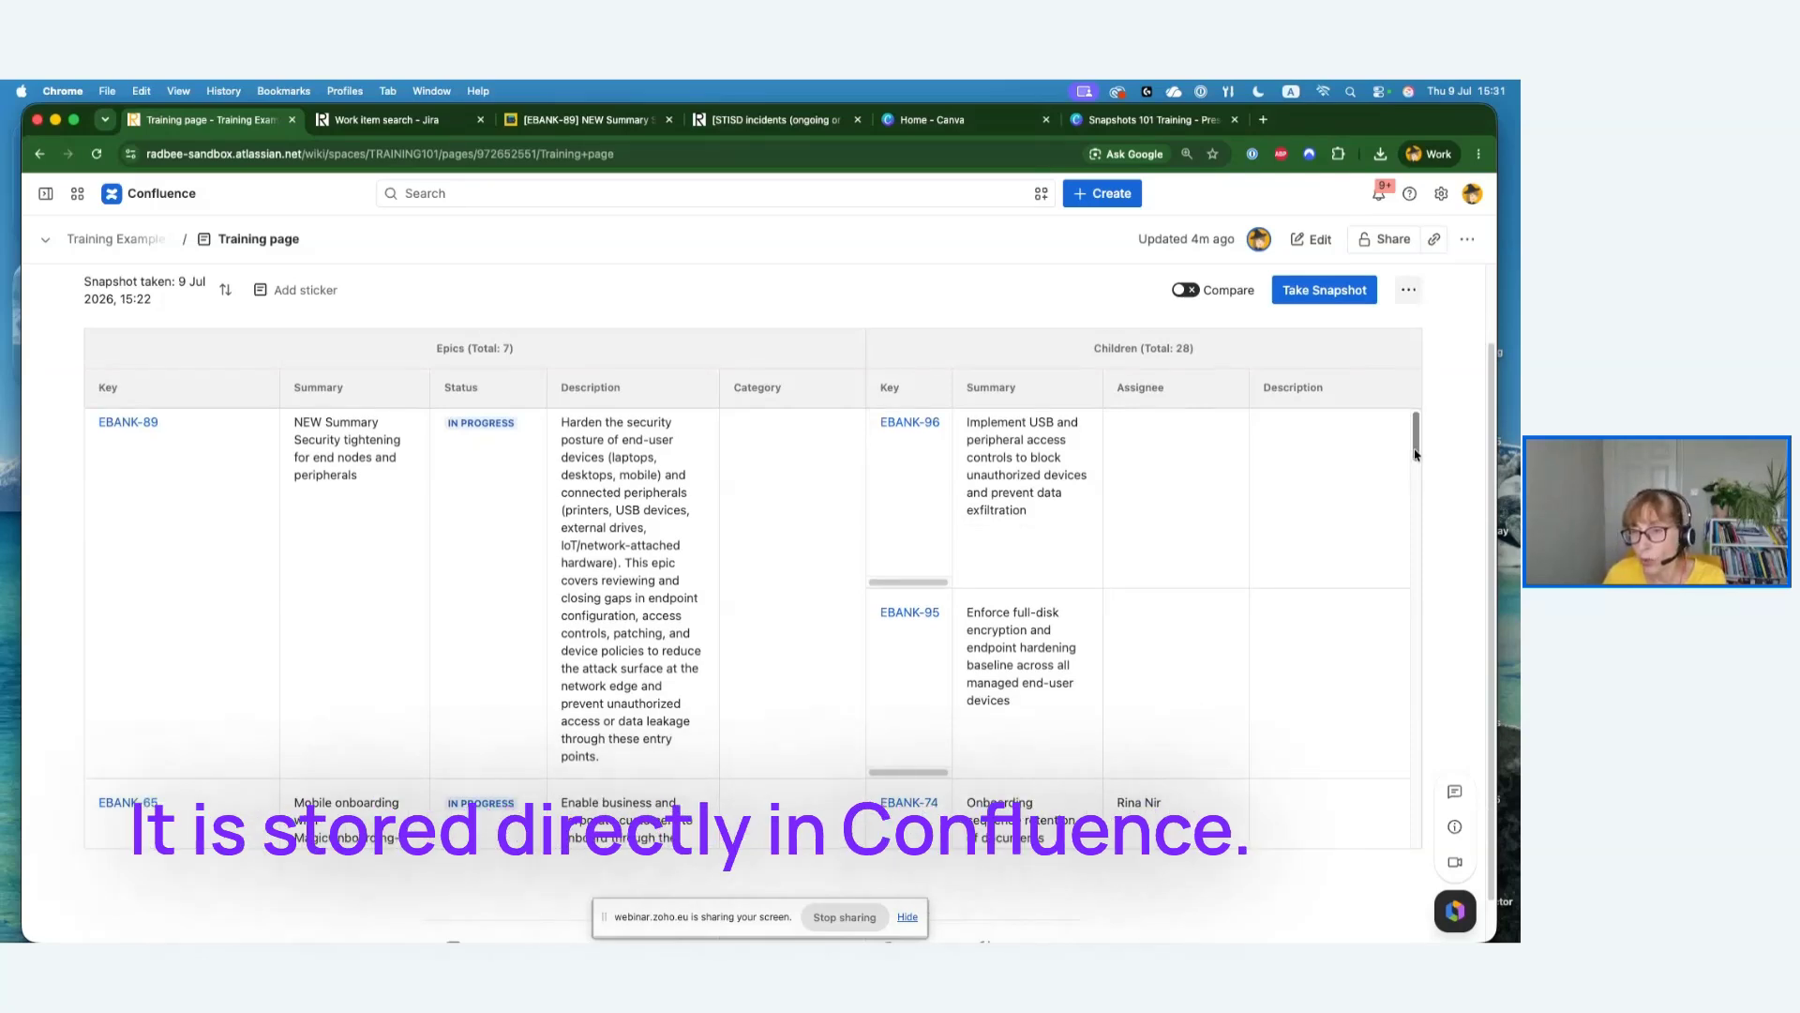
{"action": "mouse_move", "coordinate": [1415, 455]}
{"action": "left_mouse_down"}
{"action": "mouse_move", "coordinate": [1399, 829]}
{"action": "mouse_move", "coordinate": [1402, 450]}
{"action": "left_mouse_up"}
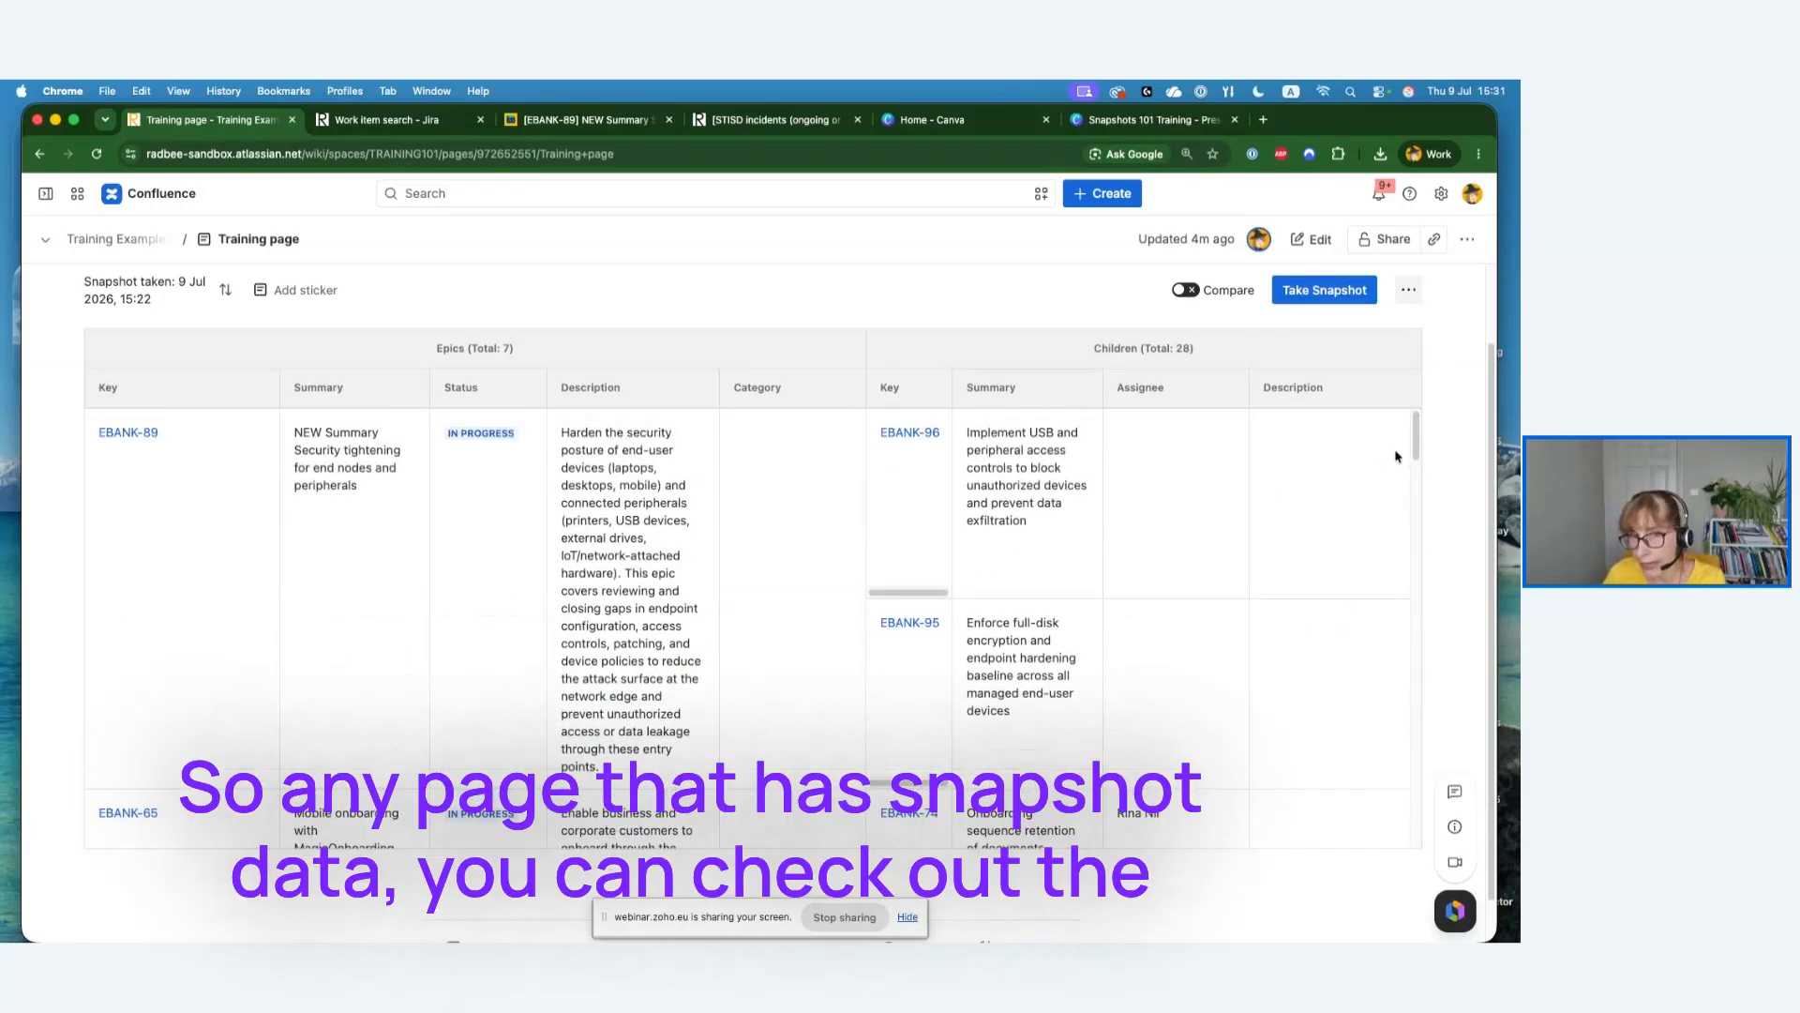
{"action": "left_click", "coordinate": [1454, 829]}
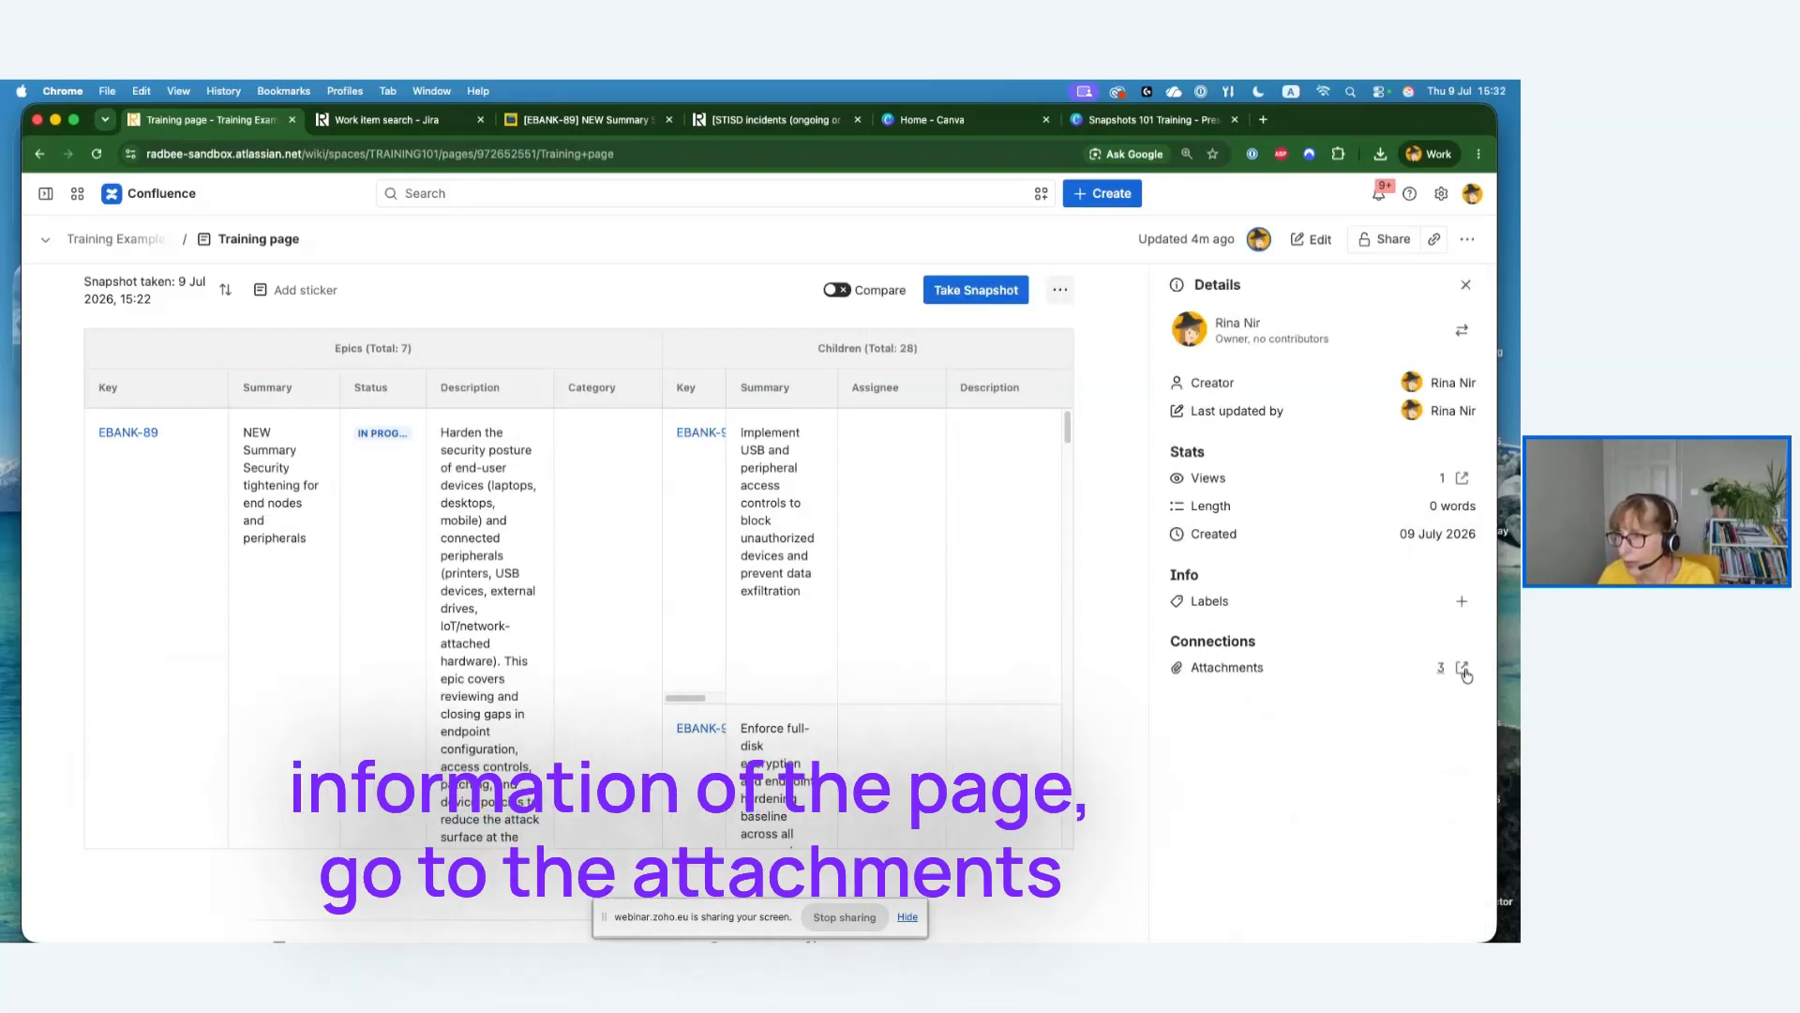
{"action": "left_click", "coordinate": [1464, 669]}
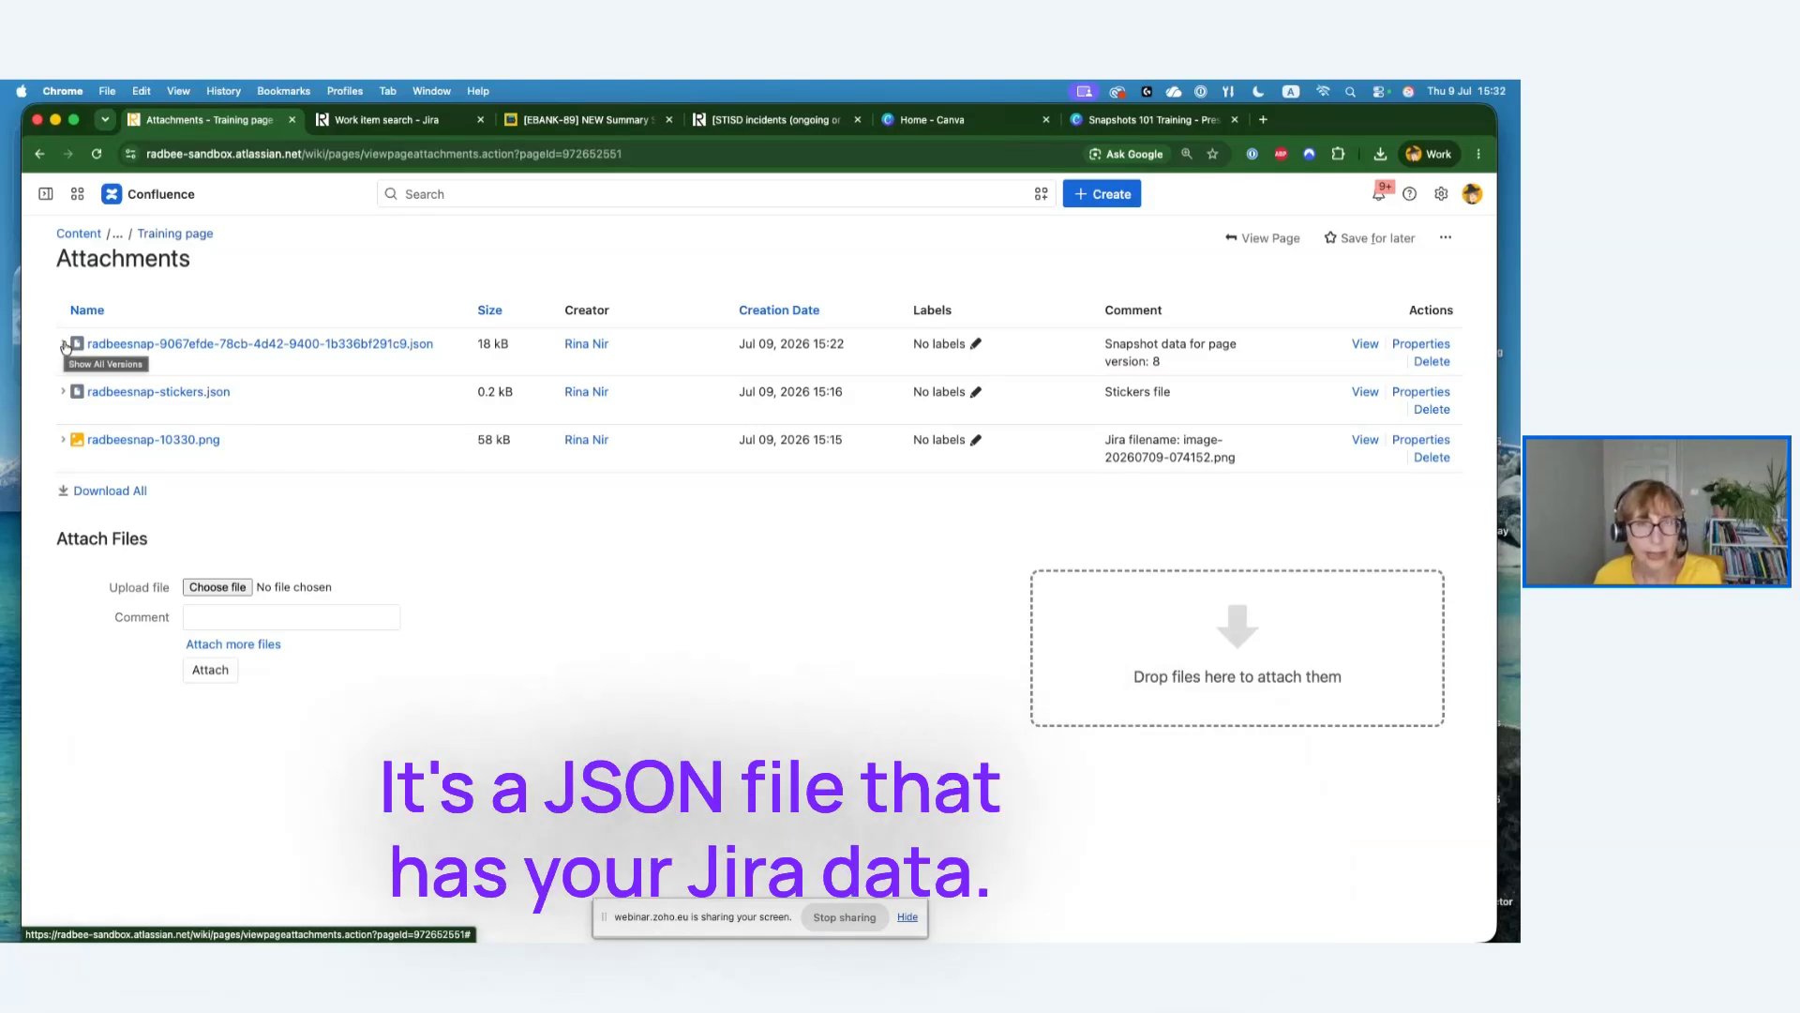
{"action": "left_click", "coordinate": [64, 346]}
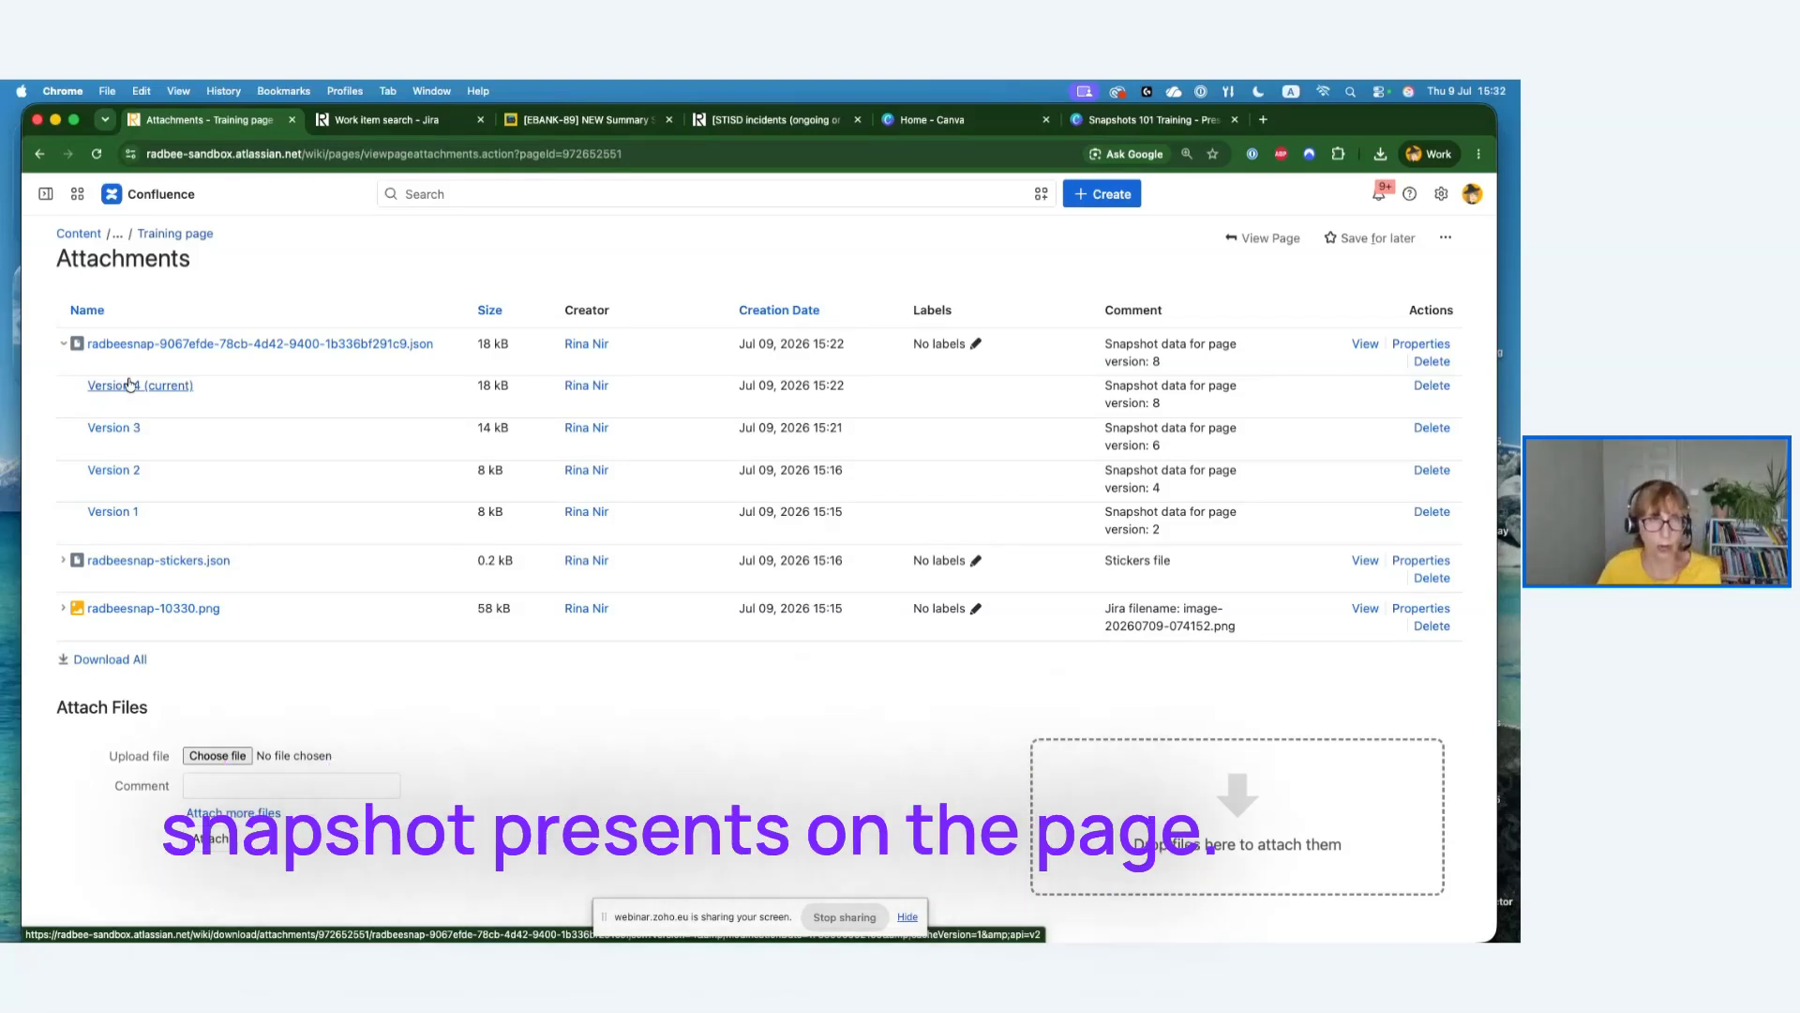
{"action": "mouse_move", "coordinate": [43, 201]}
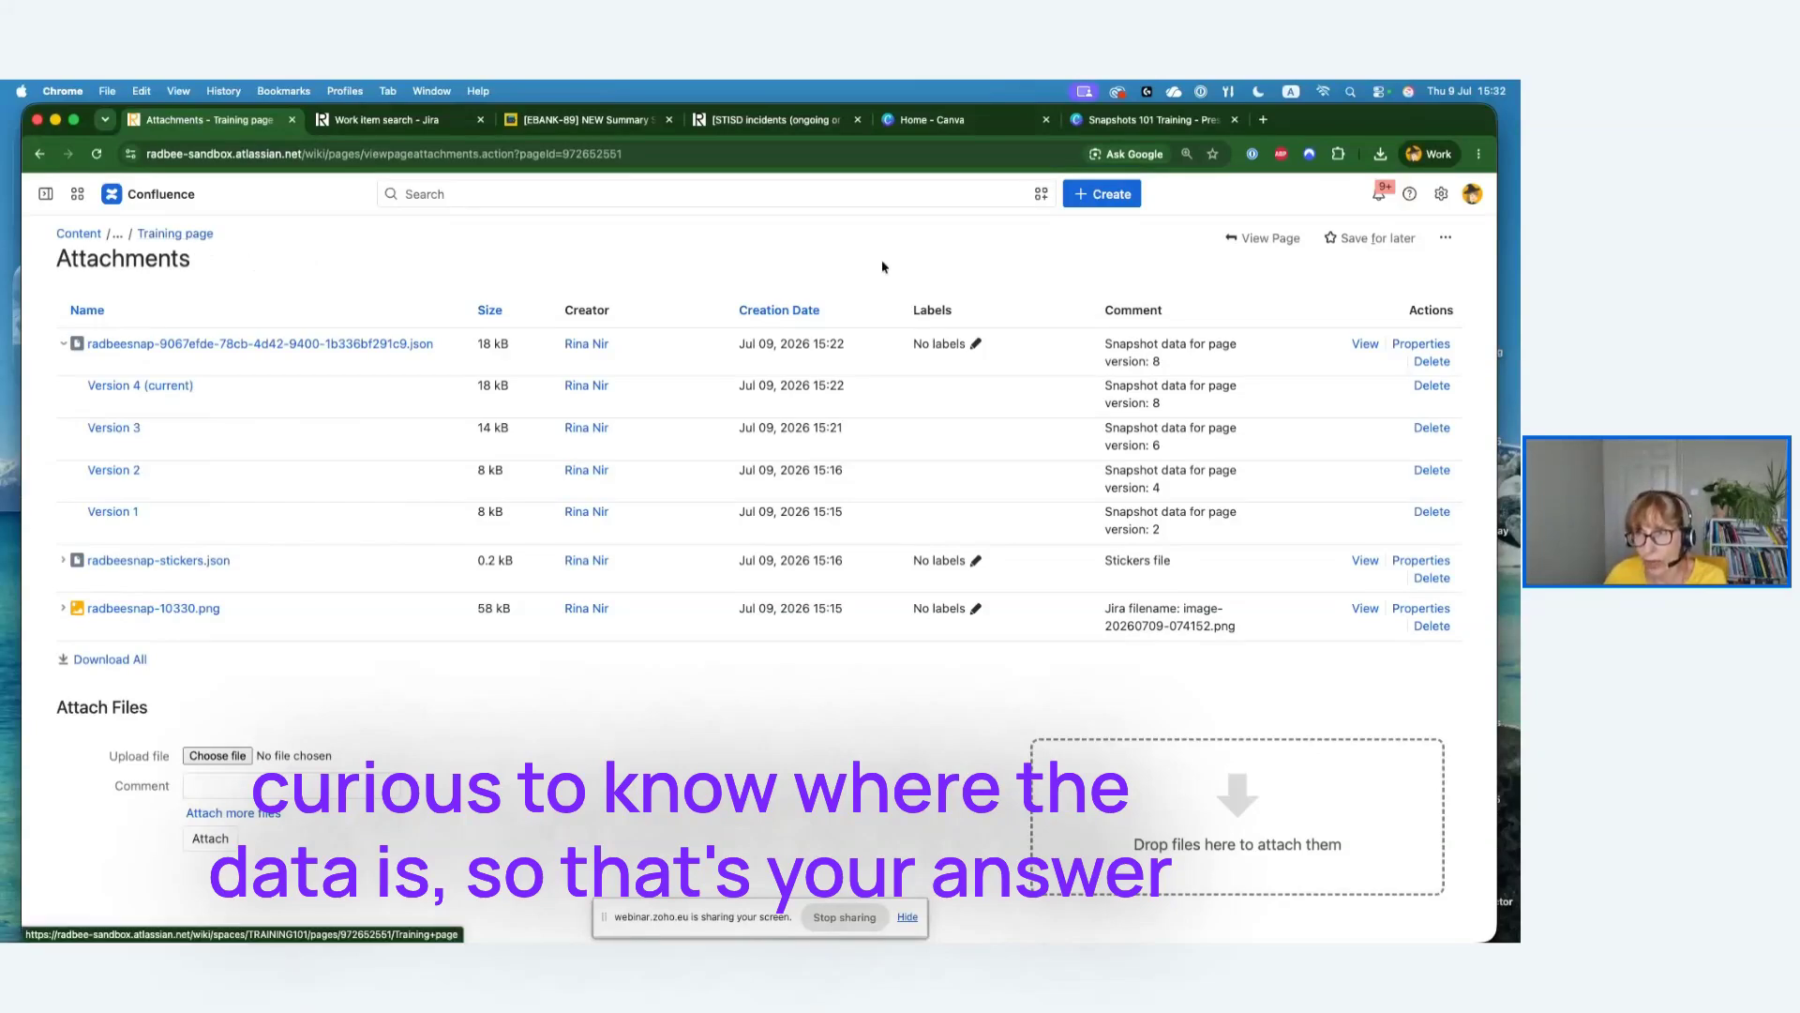
{"action": "left_click", "coordinate": [1262, 240]}
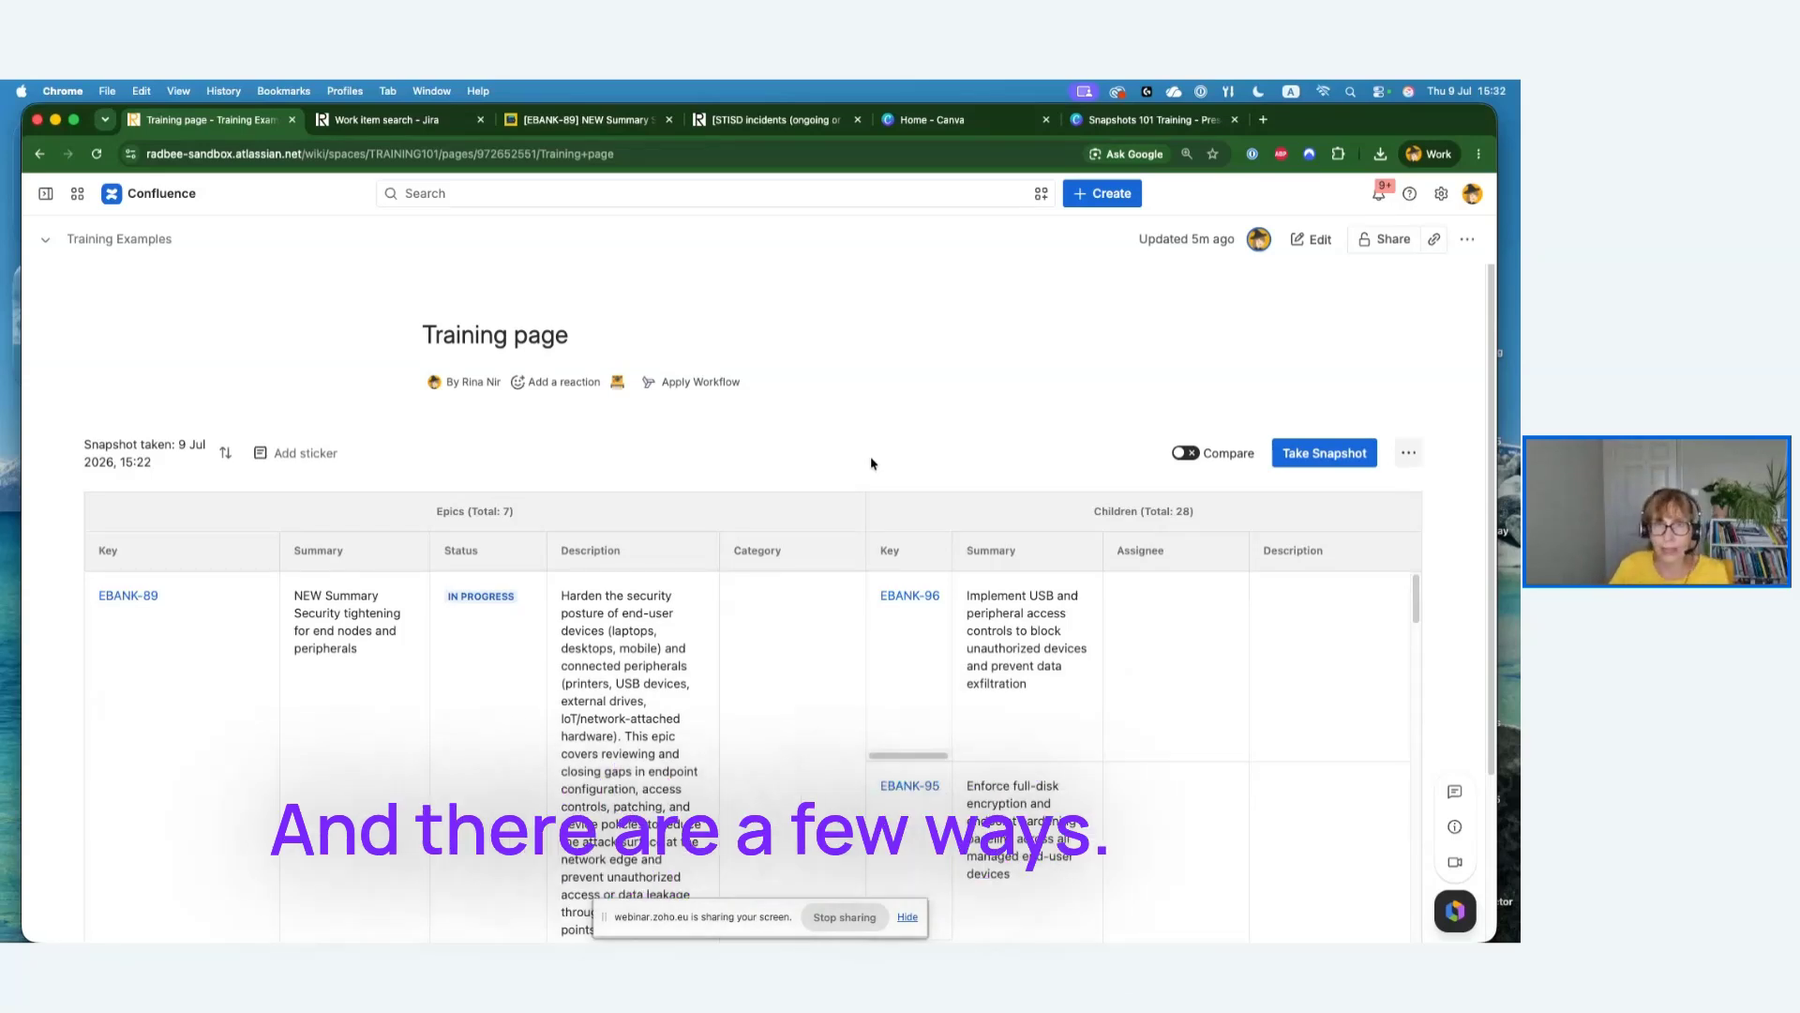
Switch to Jira, open the "STISD incidents (ongoing or recently closed)" filter, and start a Jira snapshot of its search
{"action": "left_click", "coordinate": [398, 125]}
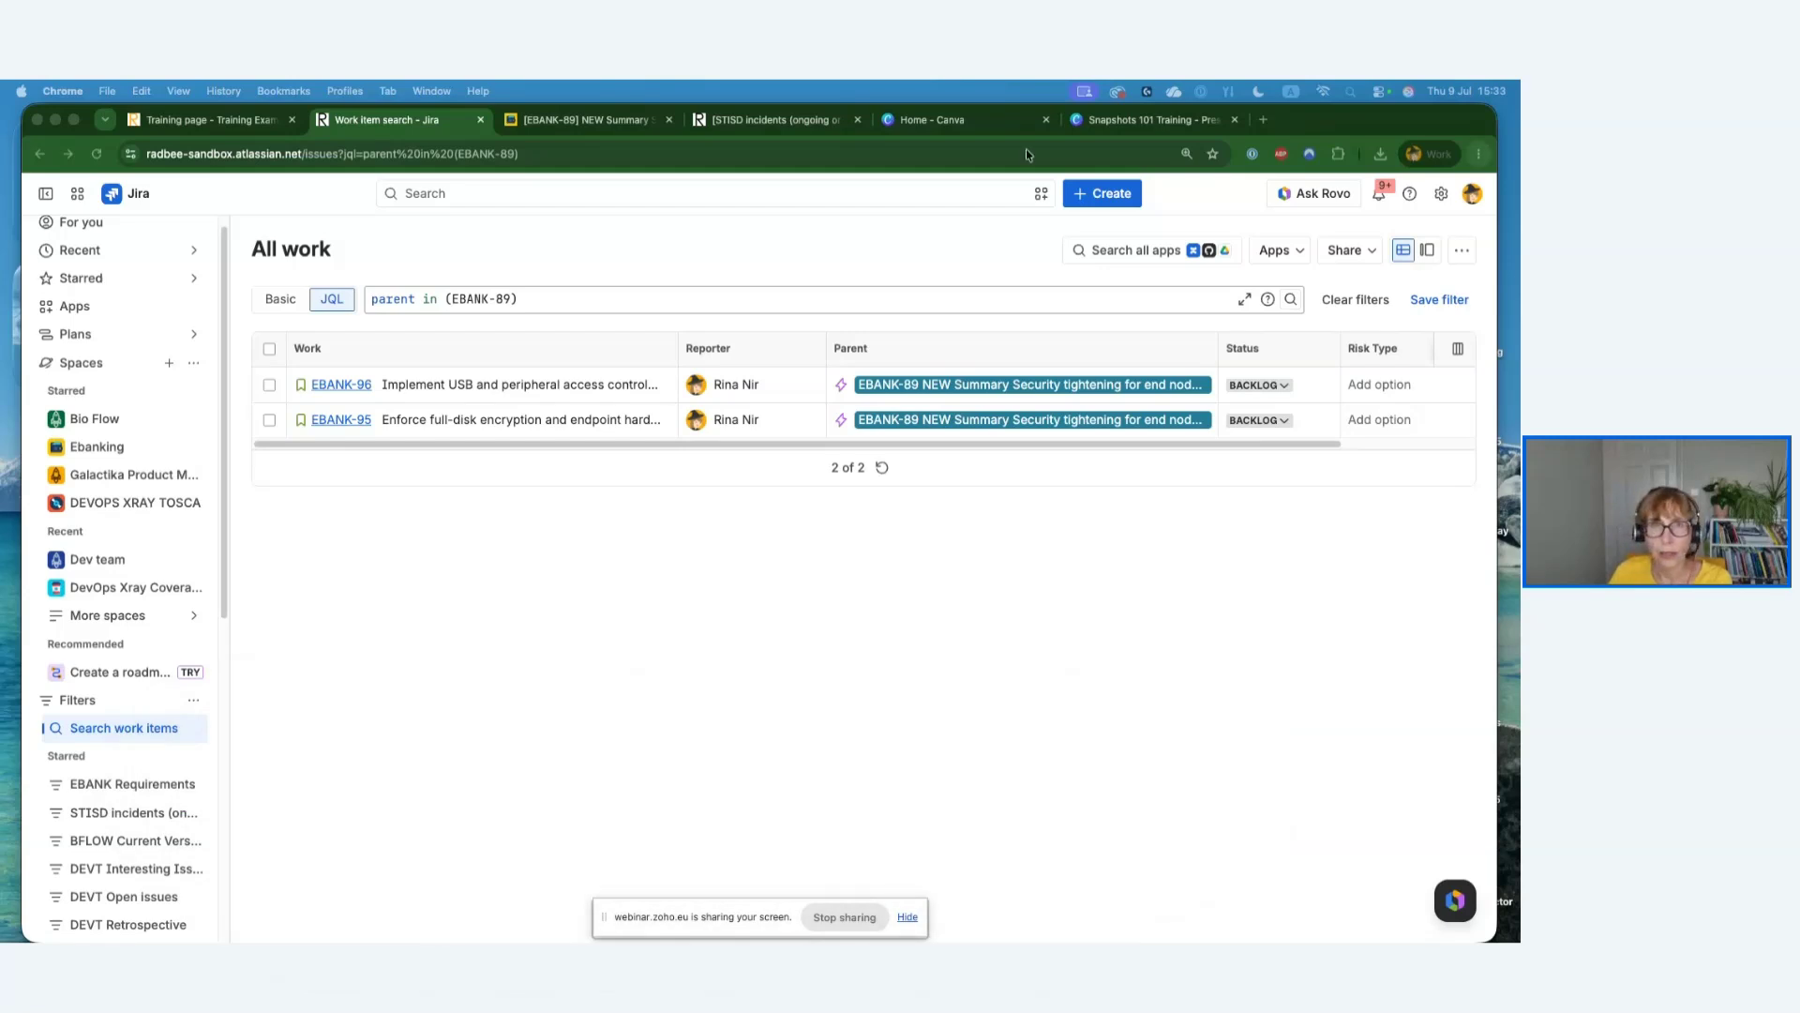
{"action": "left_click_drag", "start_coordinate": [1025, 149], "coordinate": [566, 128]}
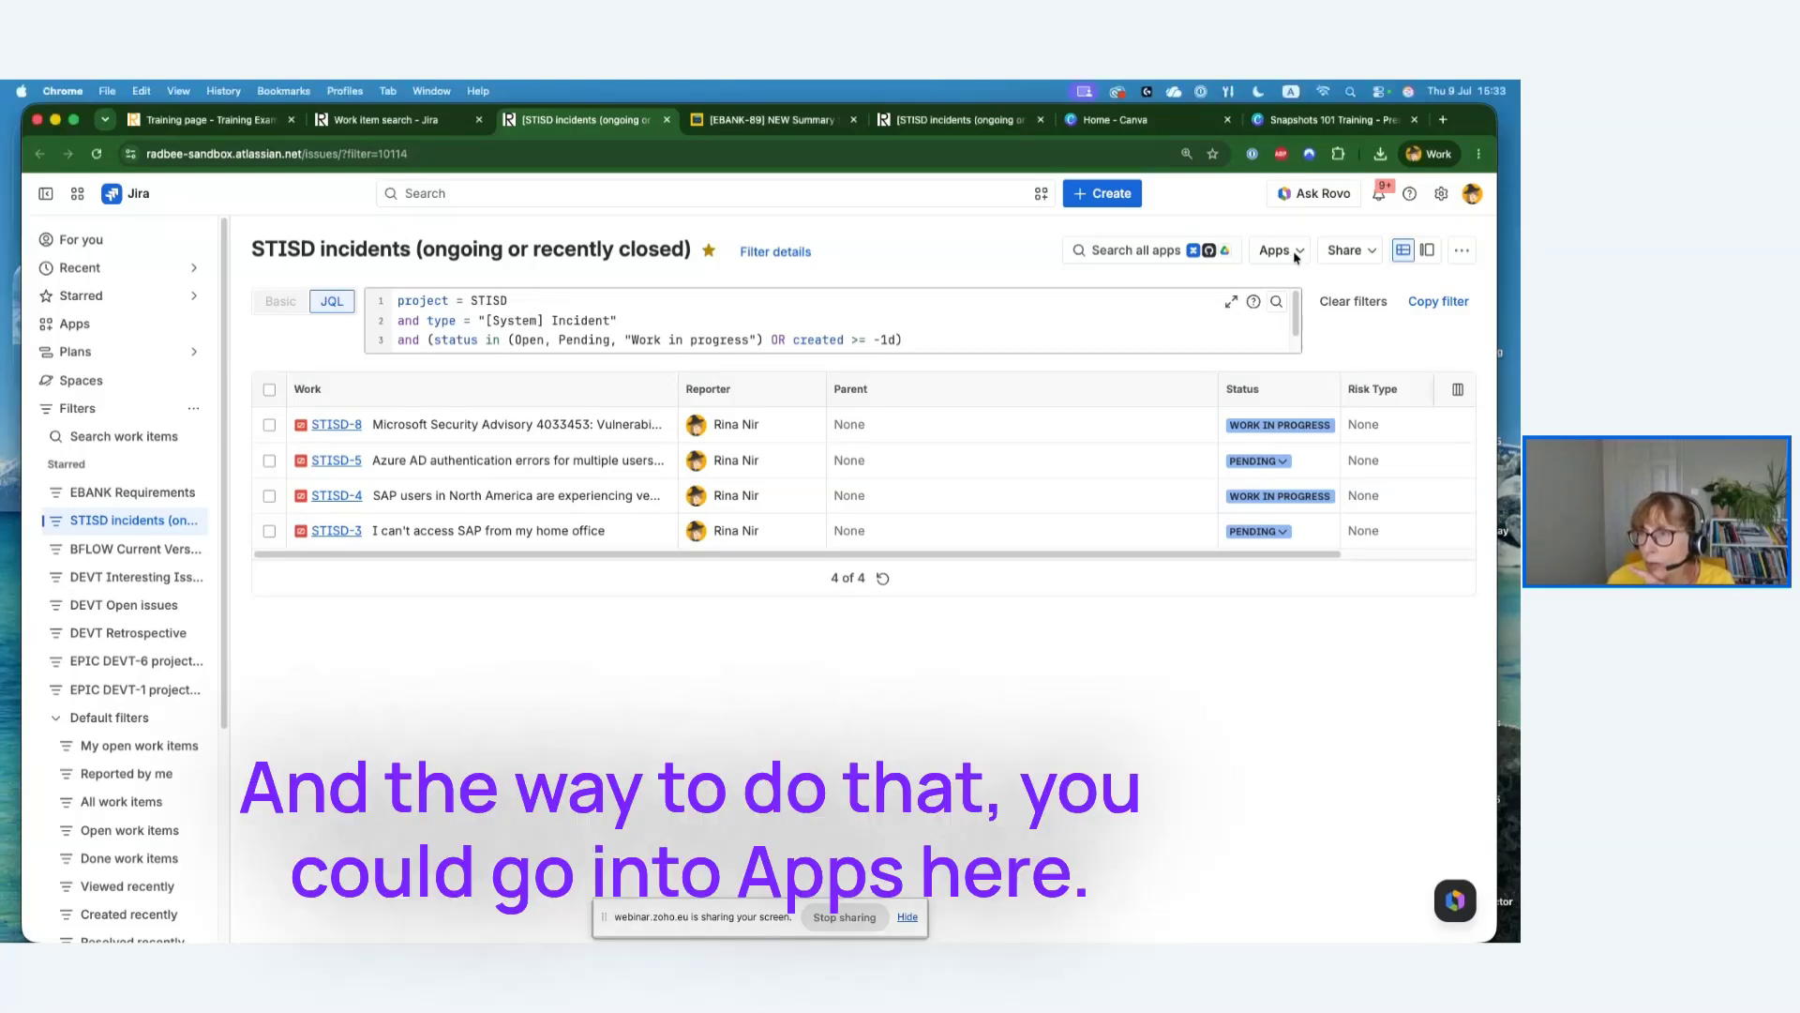
{"action": "left_click", "coordinate": [1277, 251]}
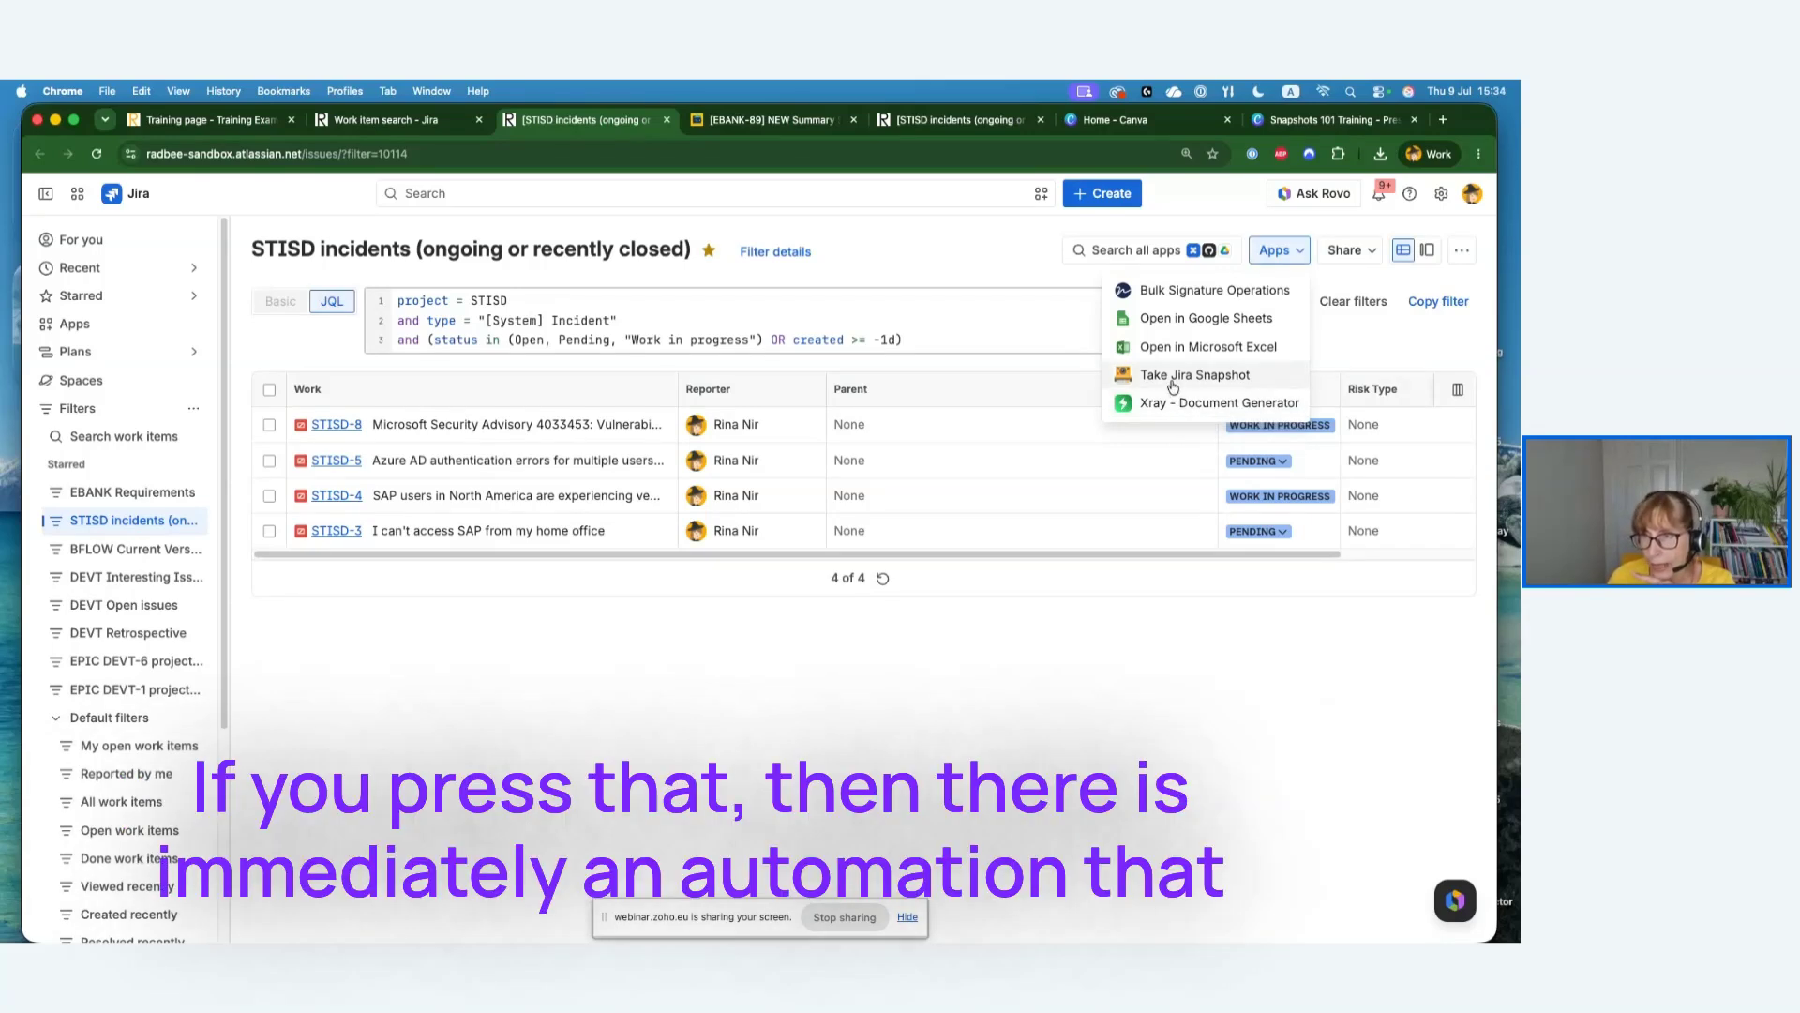
{"action": "left_click", "coordinate": [1173, 379]}
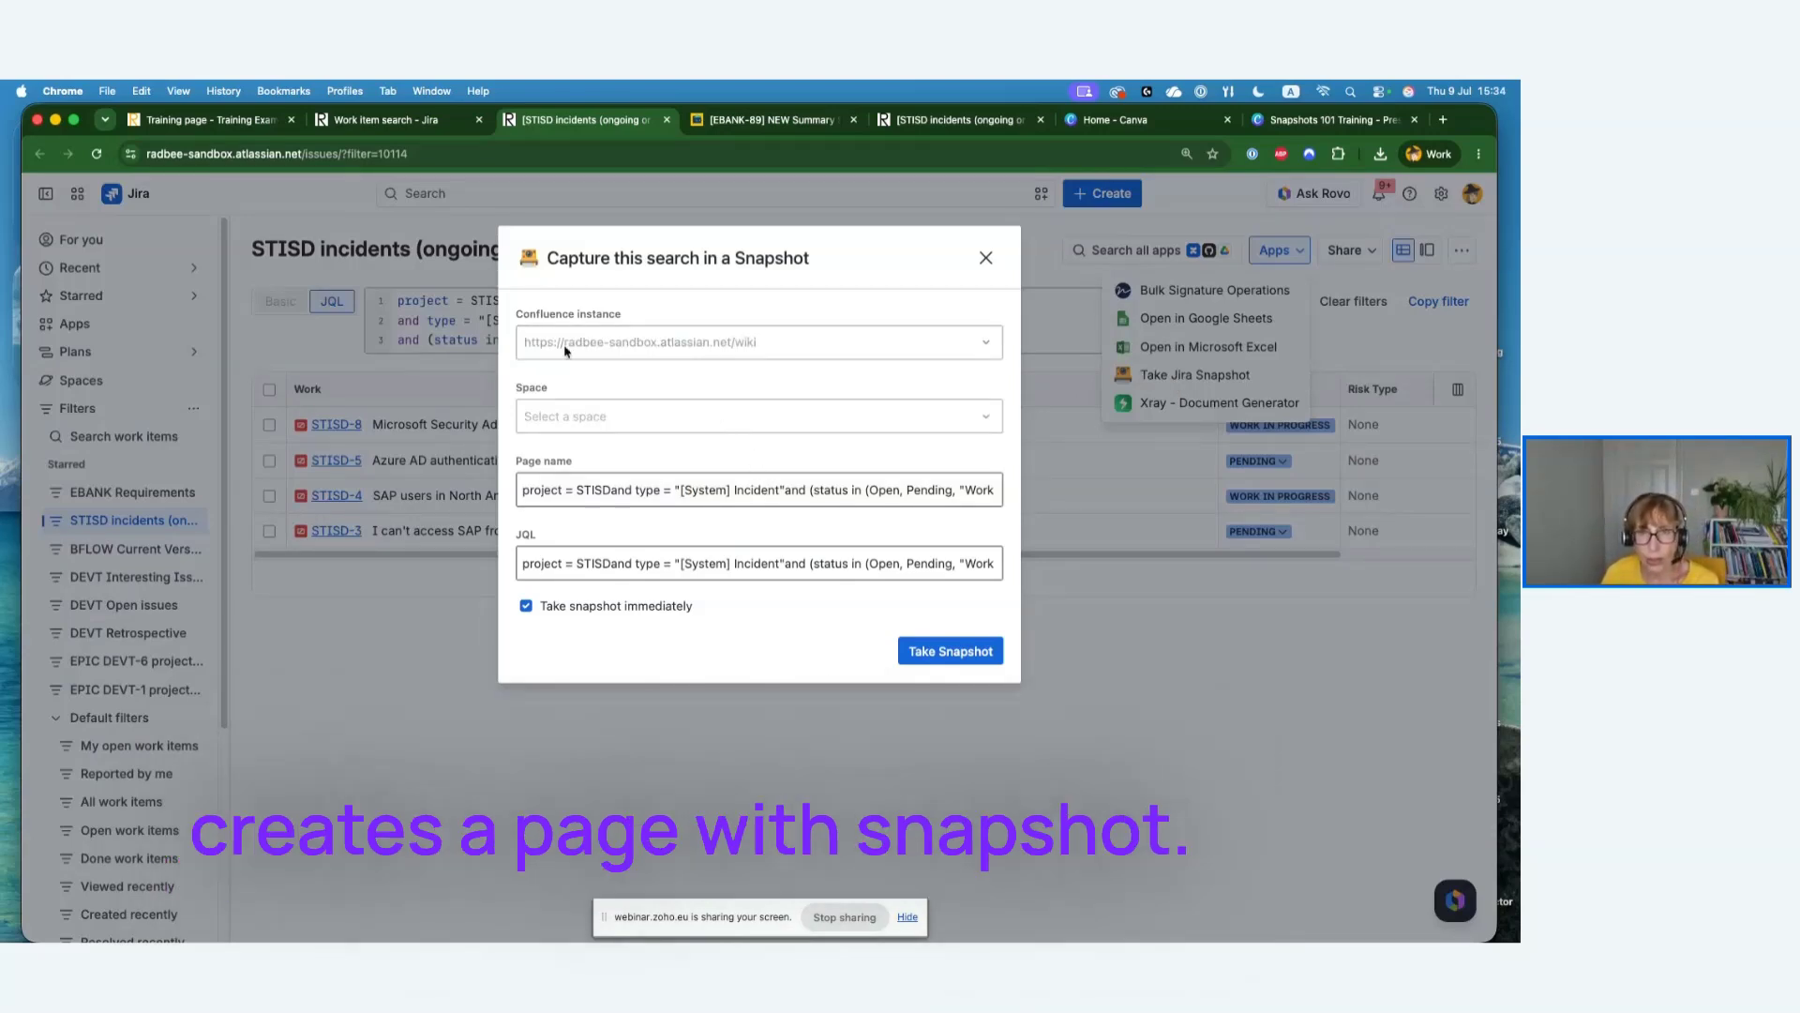
Take the snapshot into the Training Examples space with the prefilled page name and JQL, and open the created Confluence page
{"action": "left_click", "coordinate": [738, 426]}
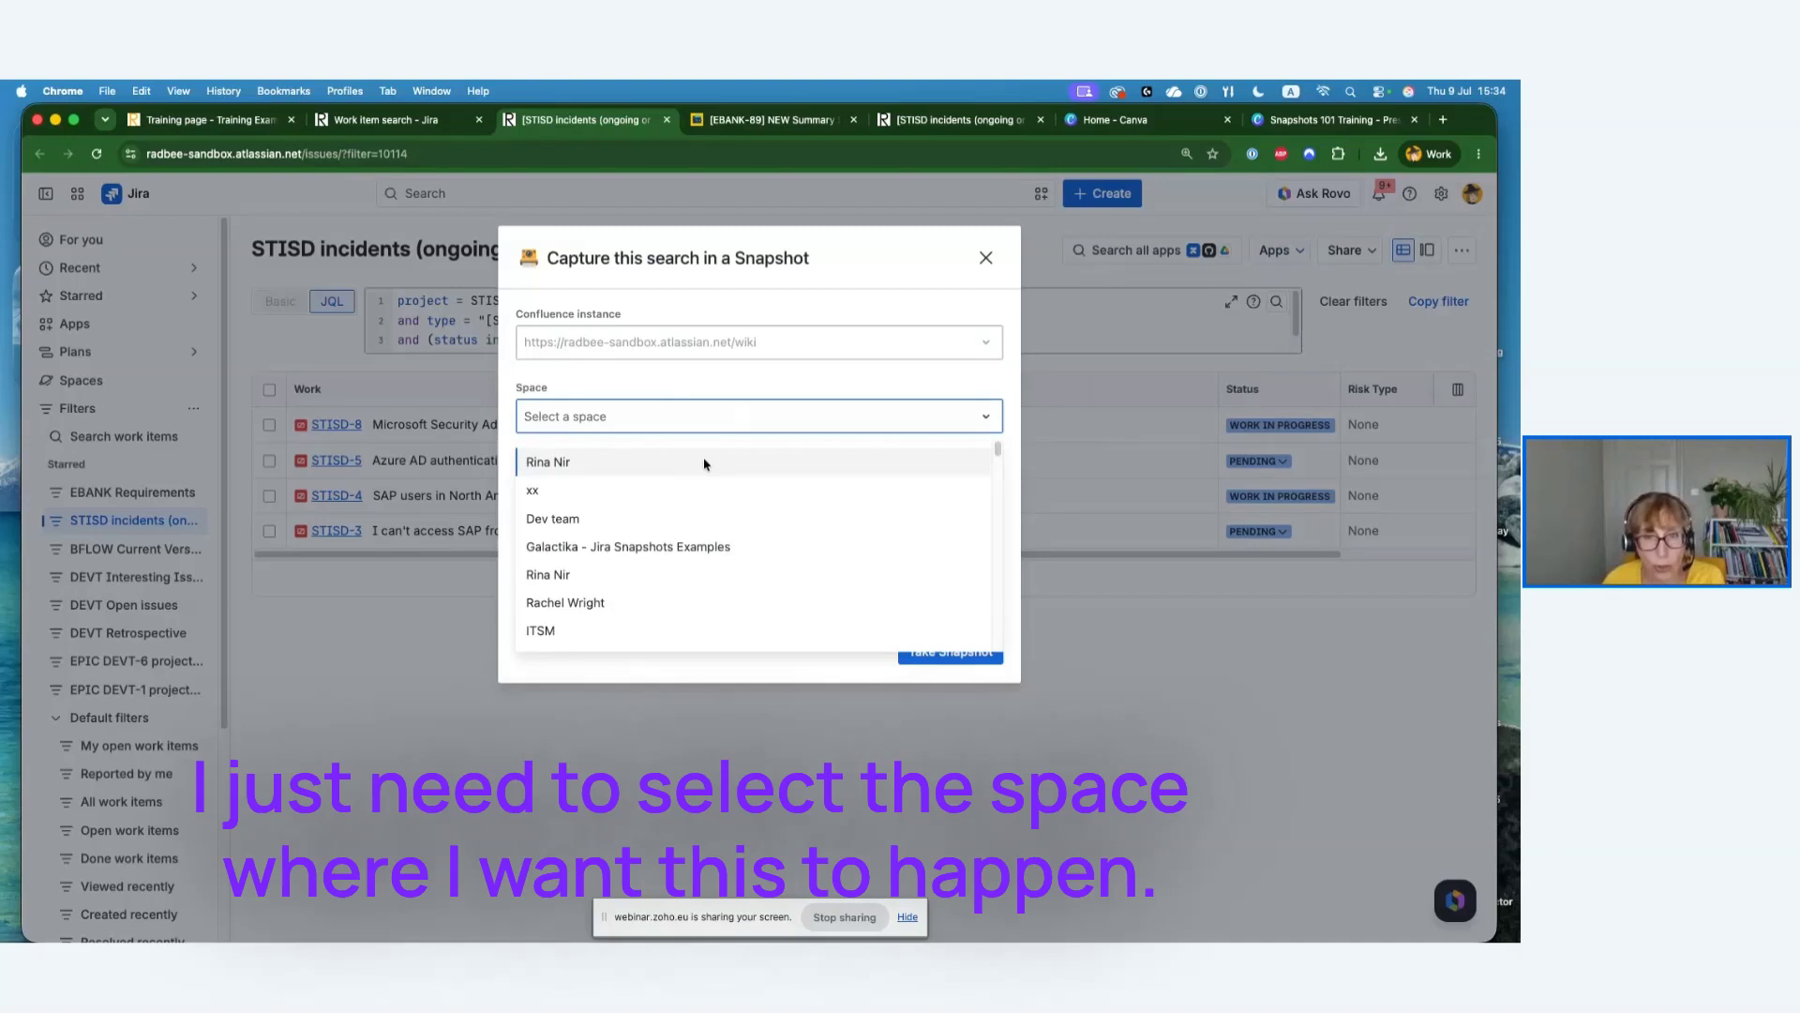
{"action": "type", "text": "Tra"}
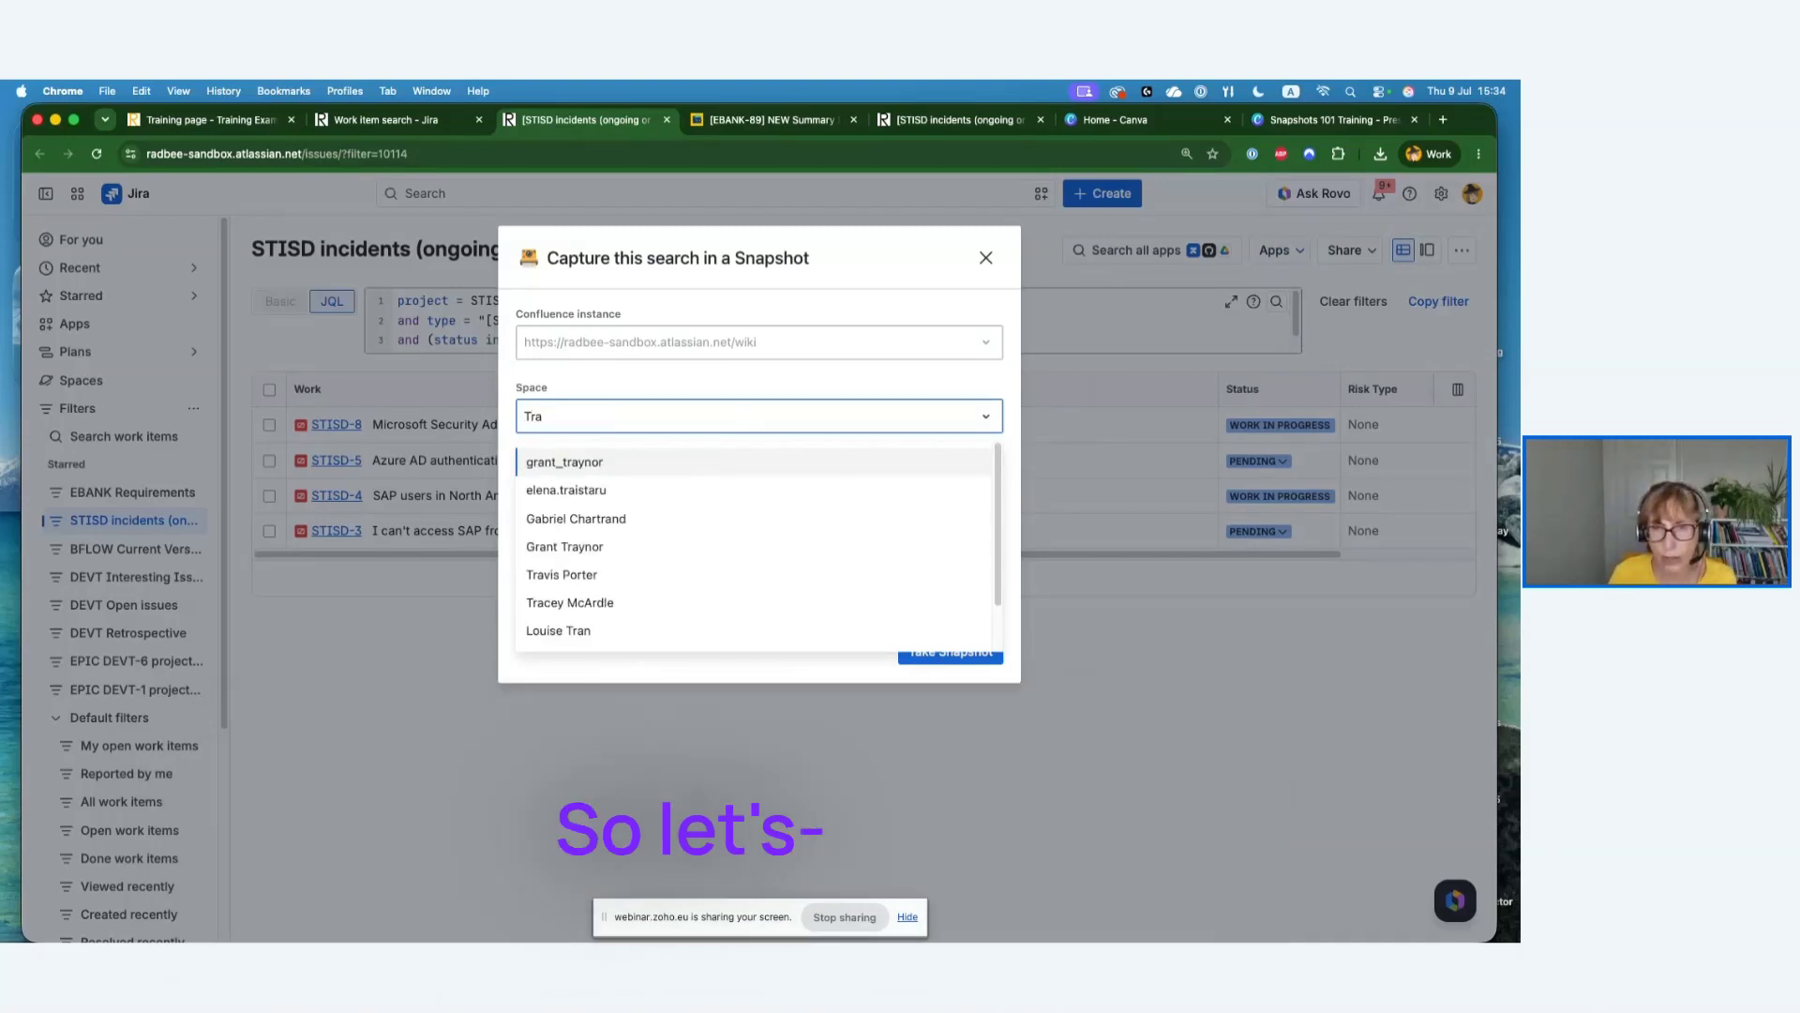
{"action": "type", "text": "in"}
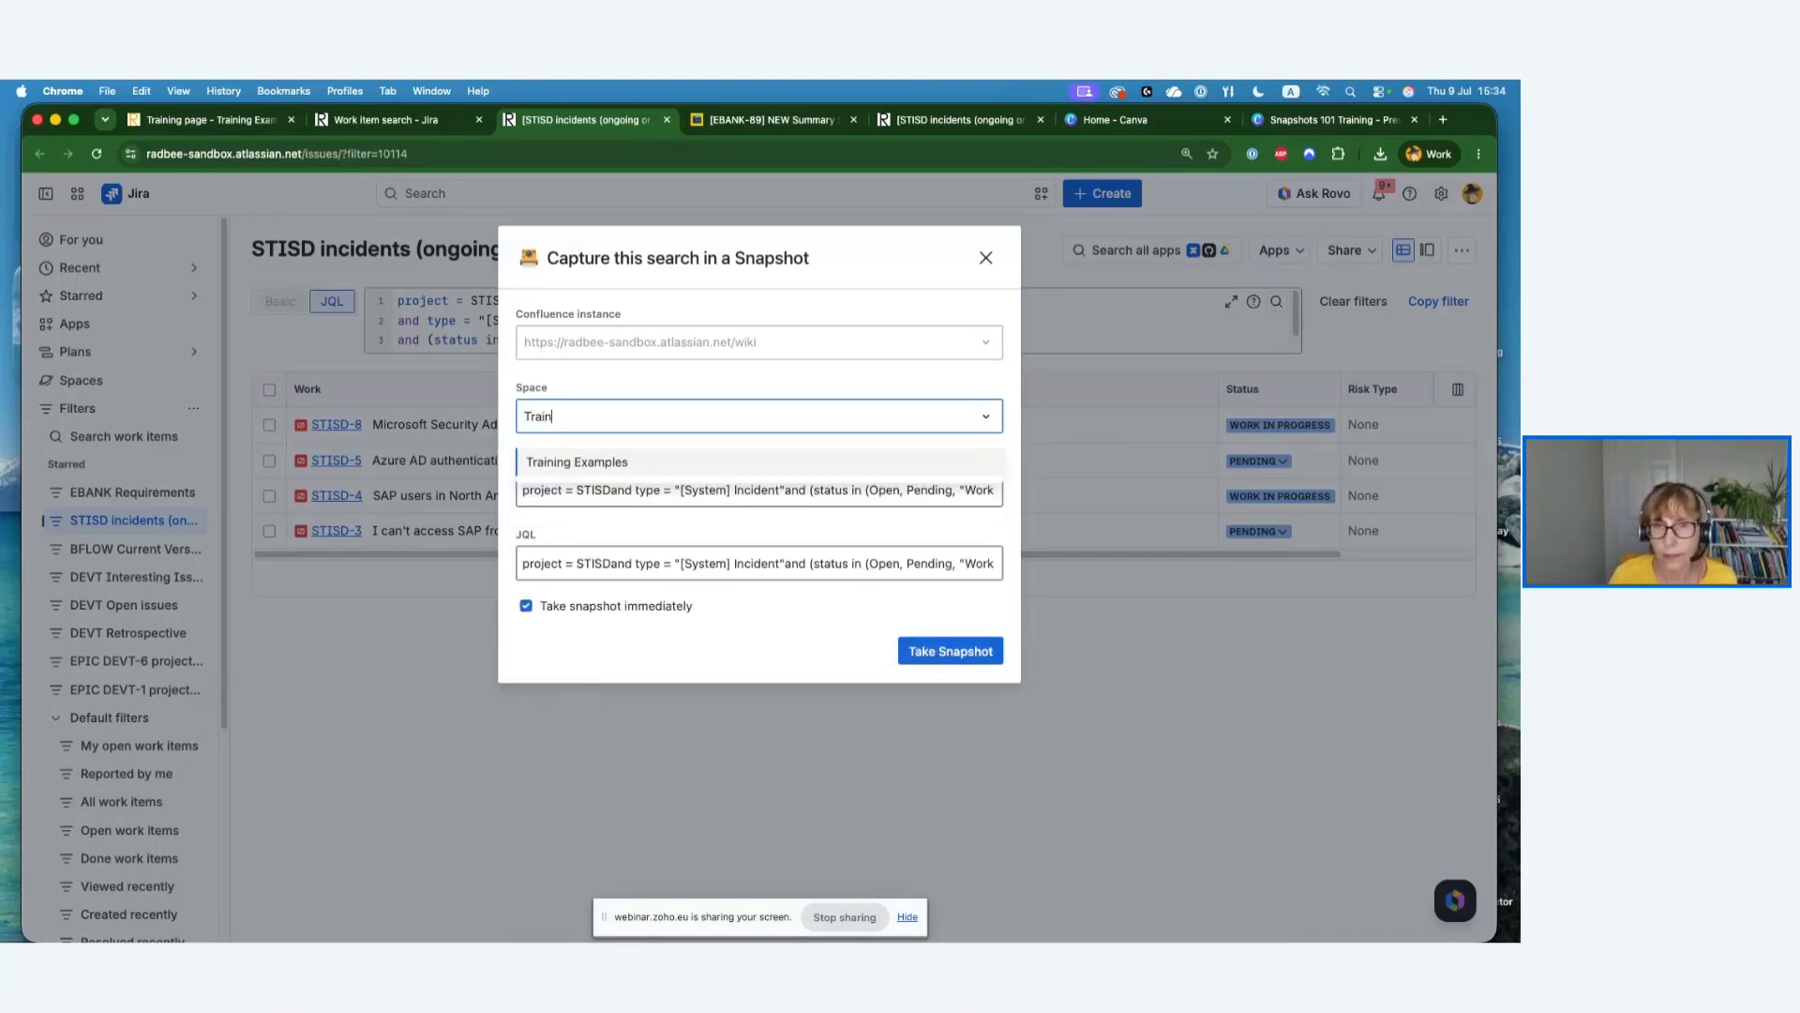
{"action": "left_click", "coordinate": [649, 468]}
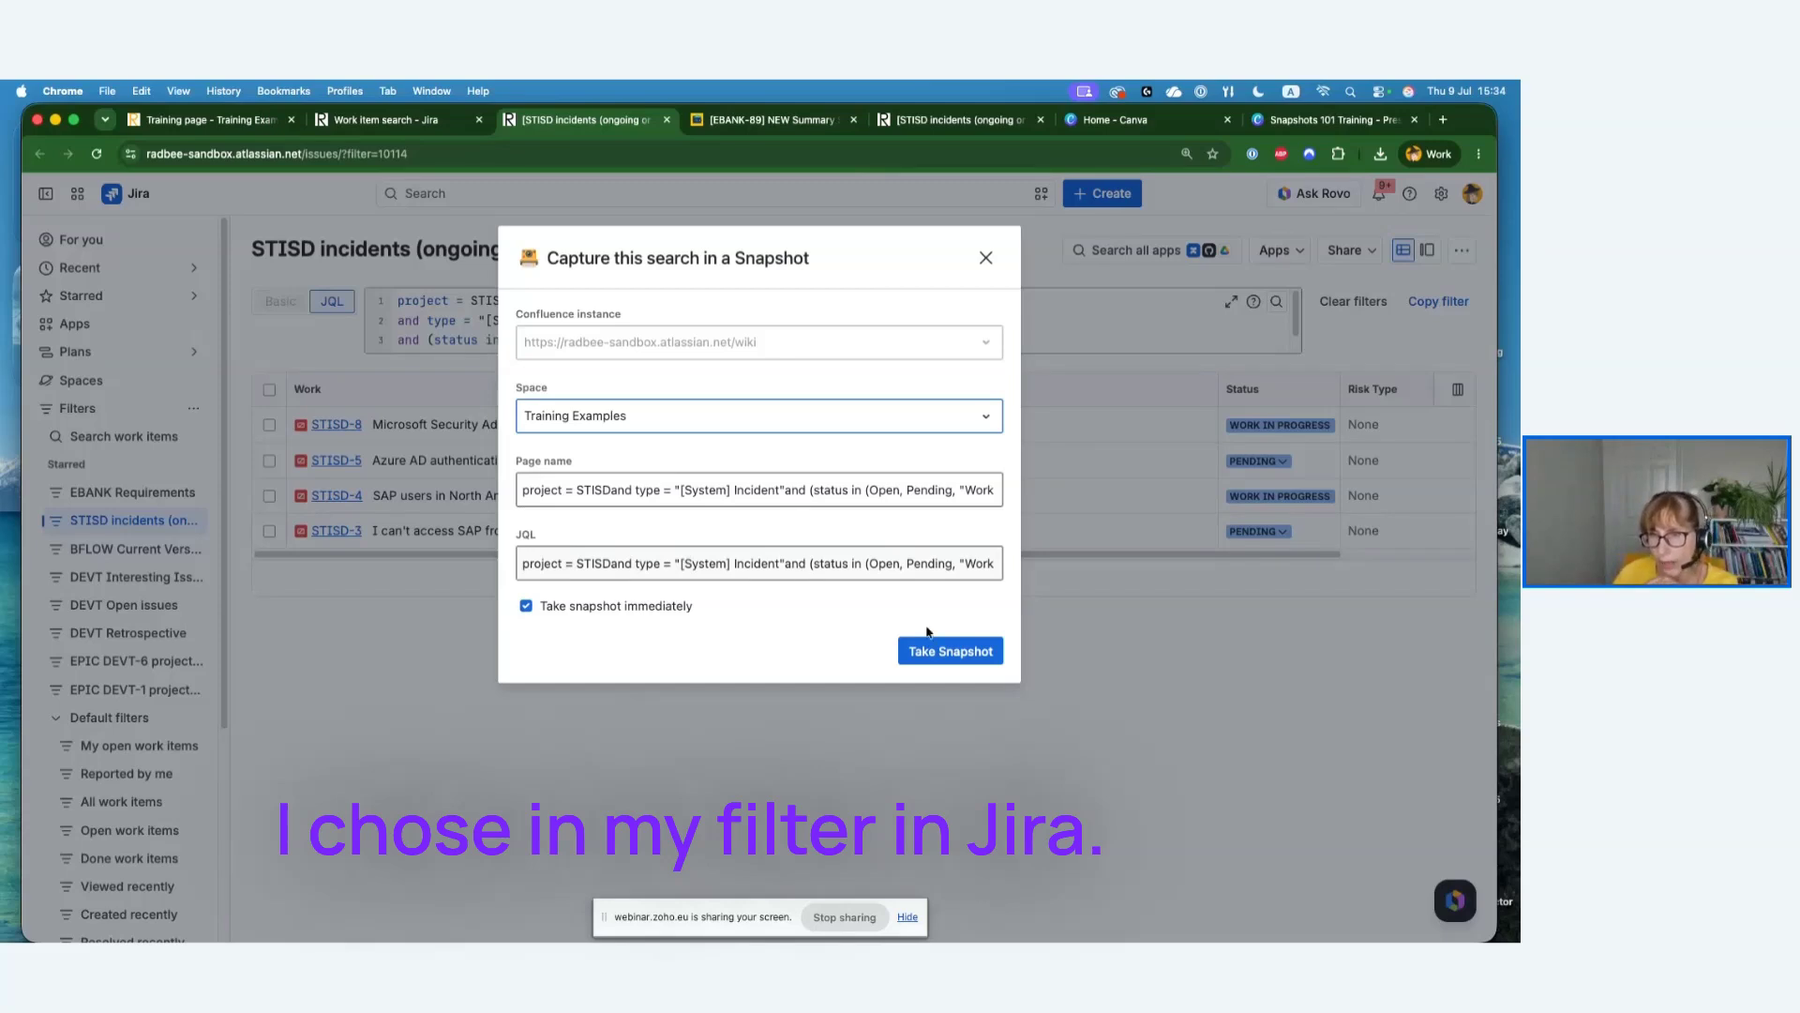
{"action": "left_click", "coordinate": [954, 649]}
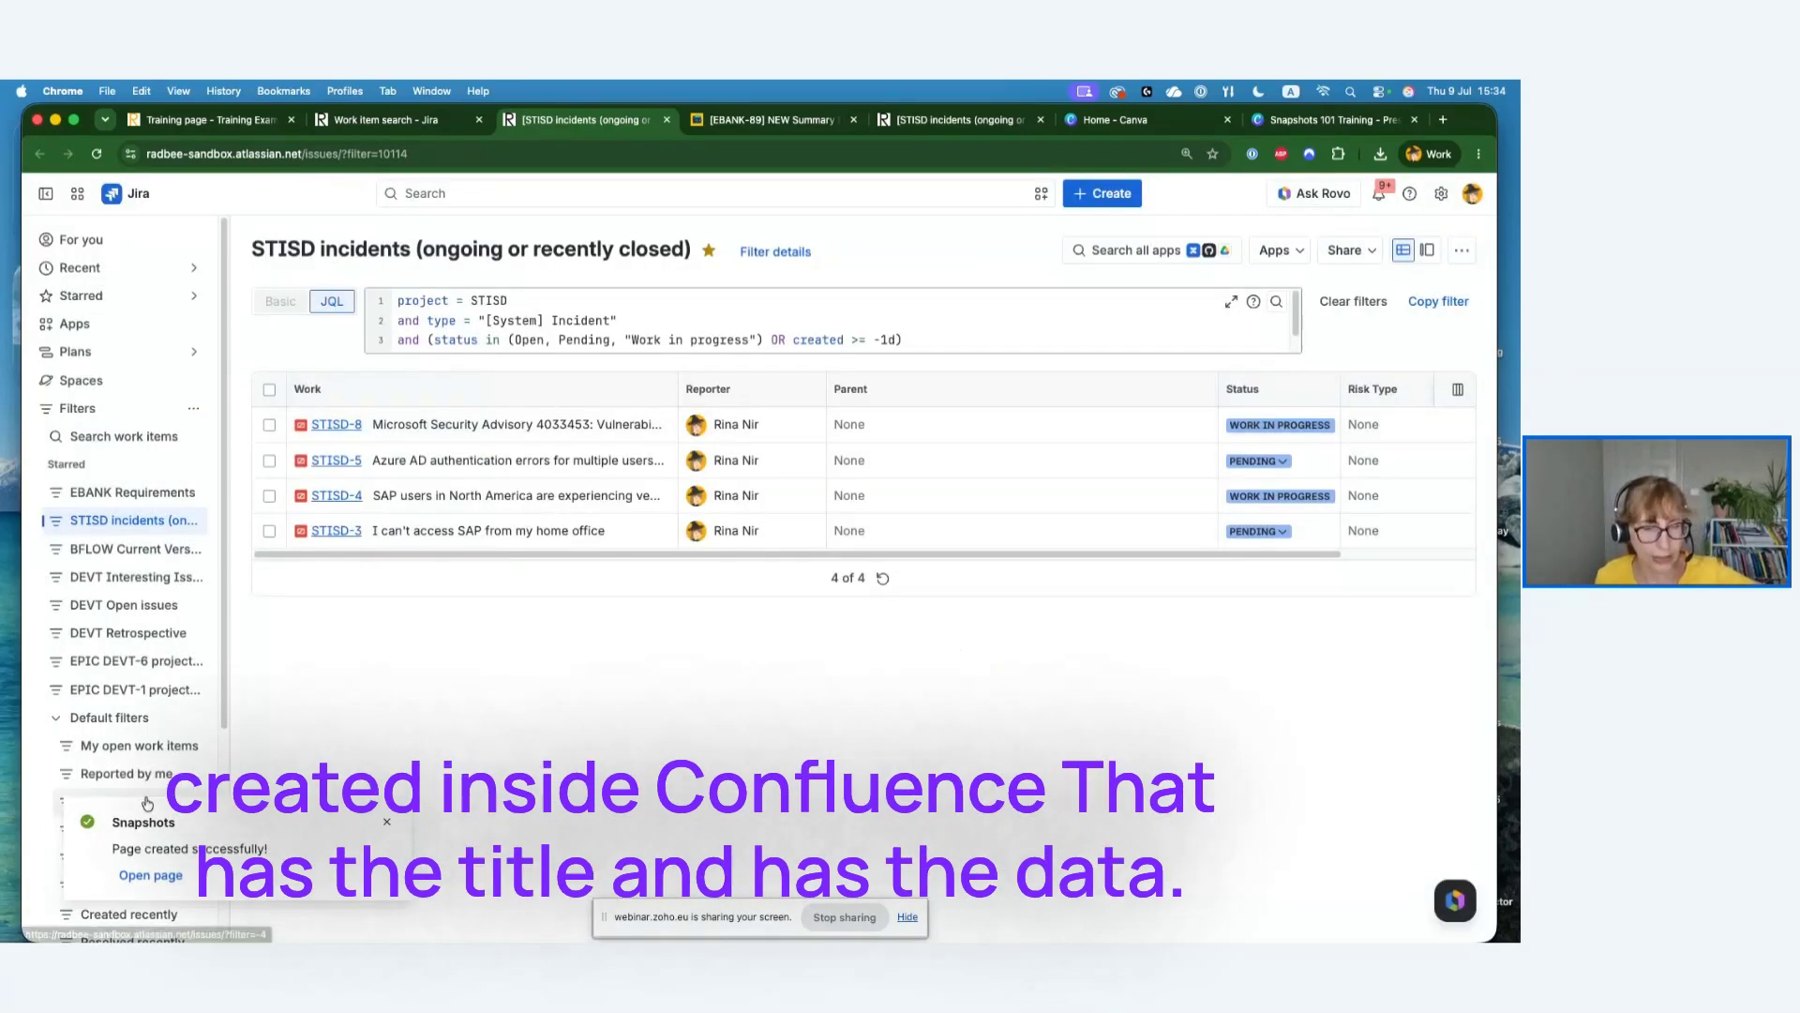
{"action": "left_click", "coordinate": [143, 878]}
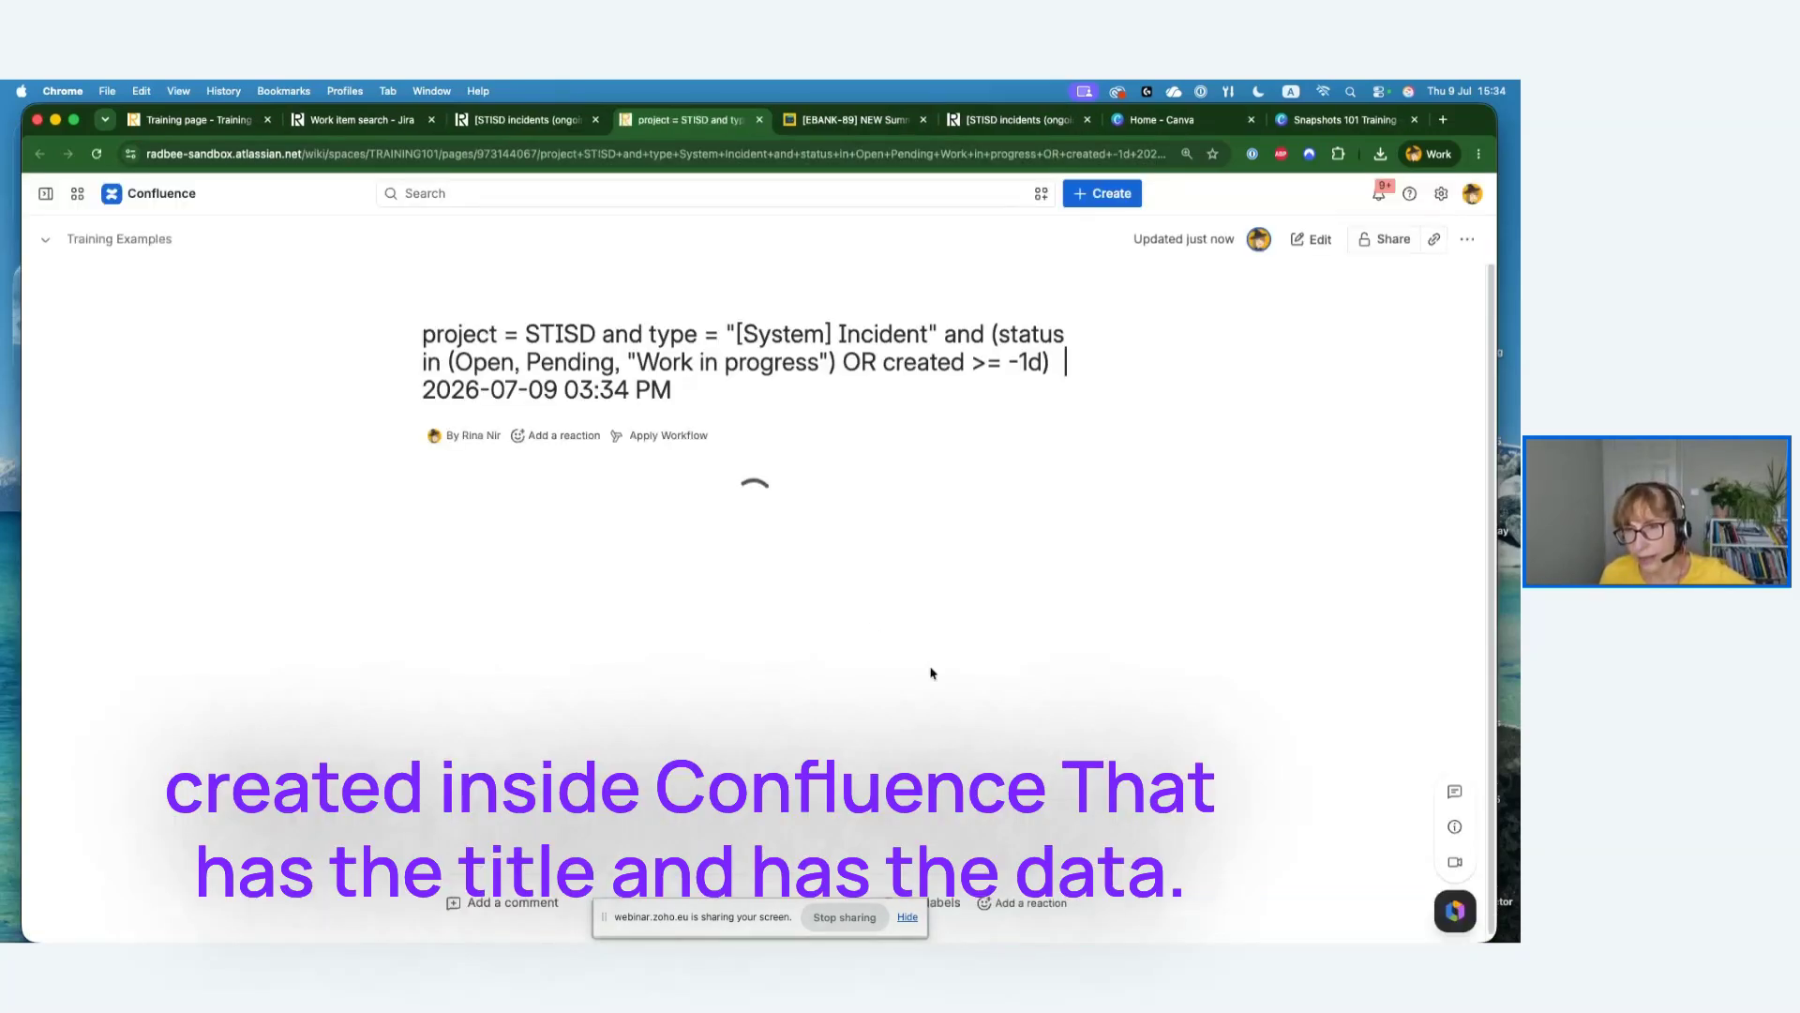
Return to the Training page in the Training Examples space and create a new page titled "Training page 2"
{"action": "scroll", "coordinate": [968, 676], "scroll_direction": "down", "scroll_amount": 2}
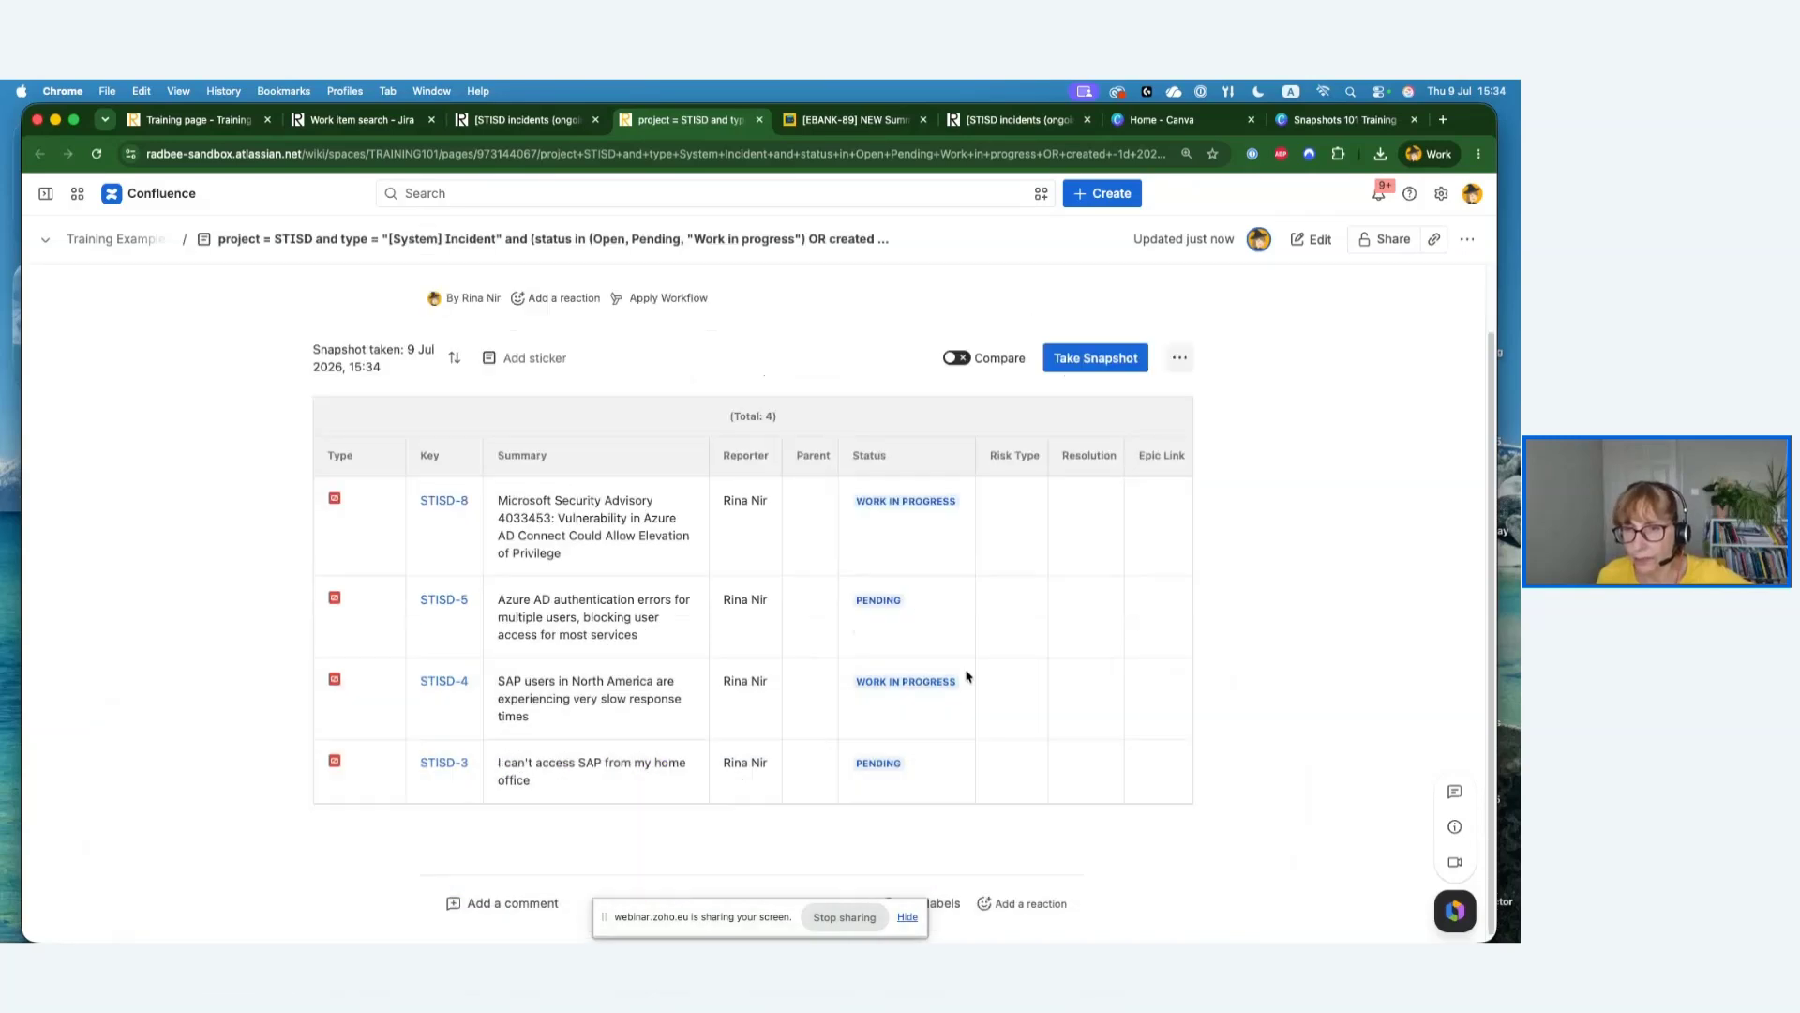
{"action": "scroll", "coordinate": [968, 676], "scroll_direction": "up", "scroll_amount": 2}
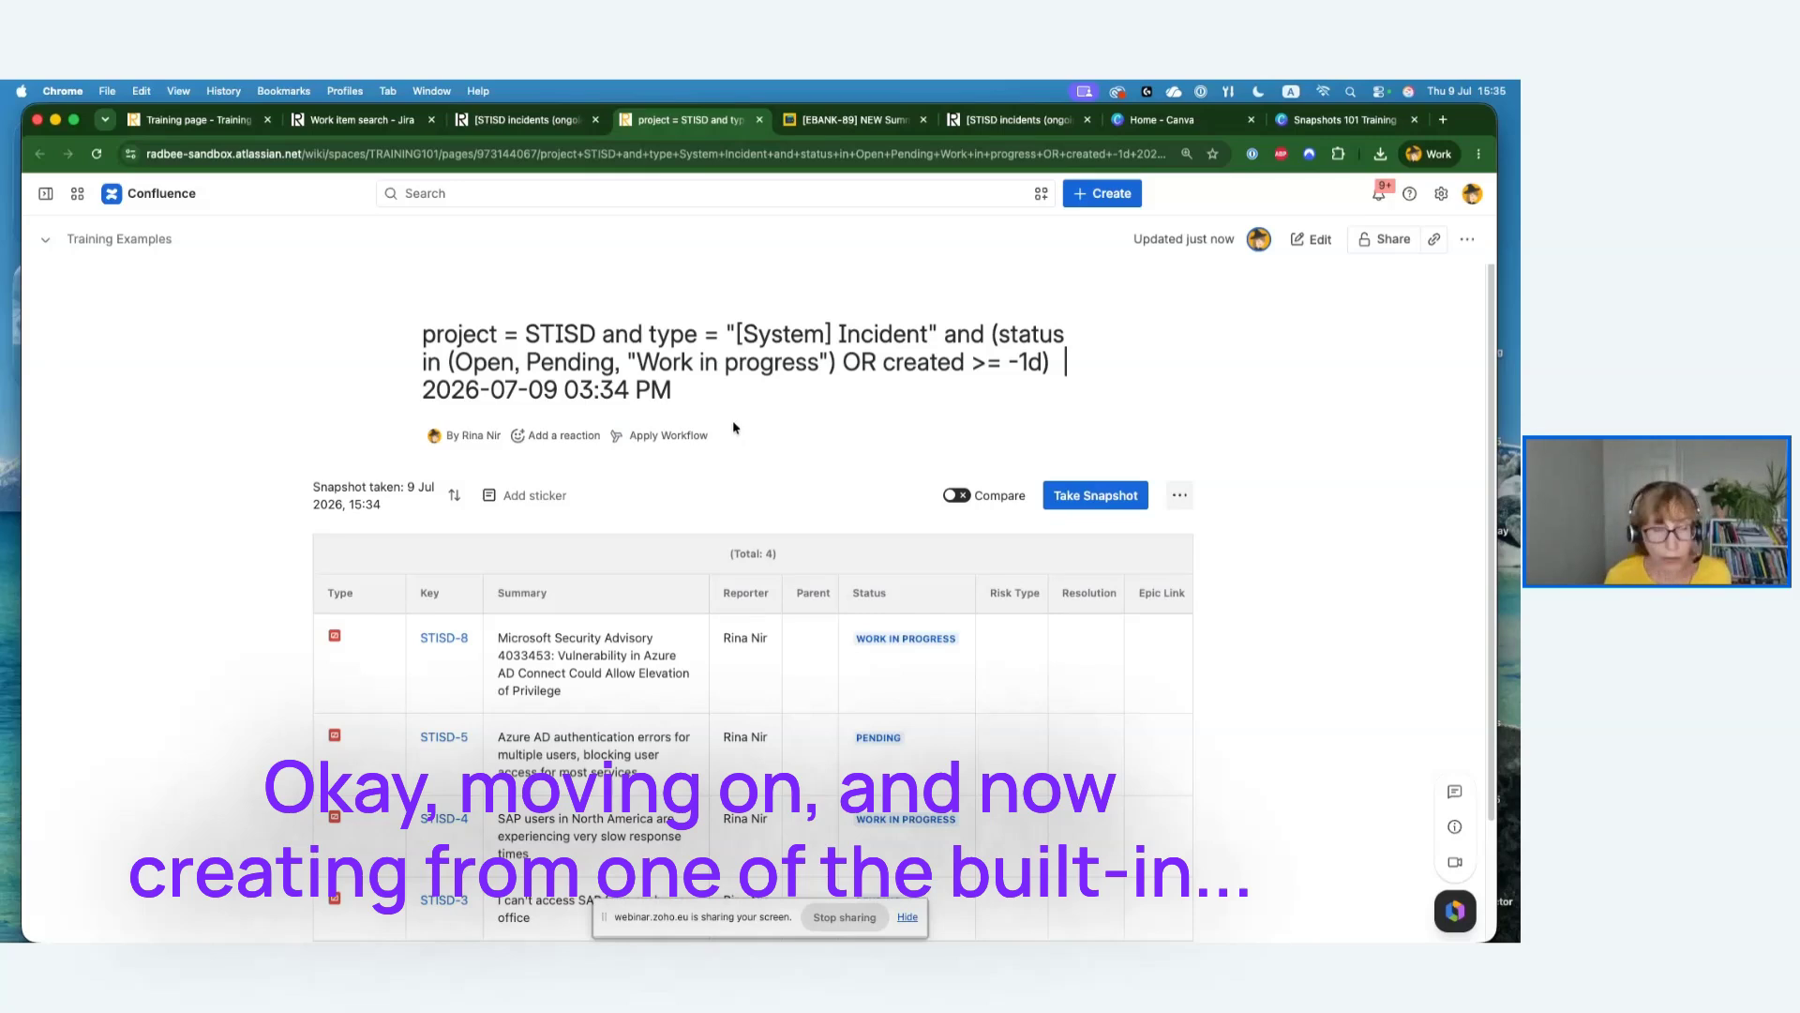
{"action": "left_click", "coordinate": [232, 122]}
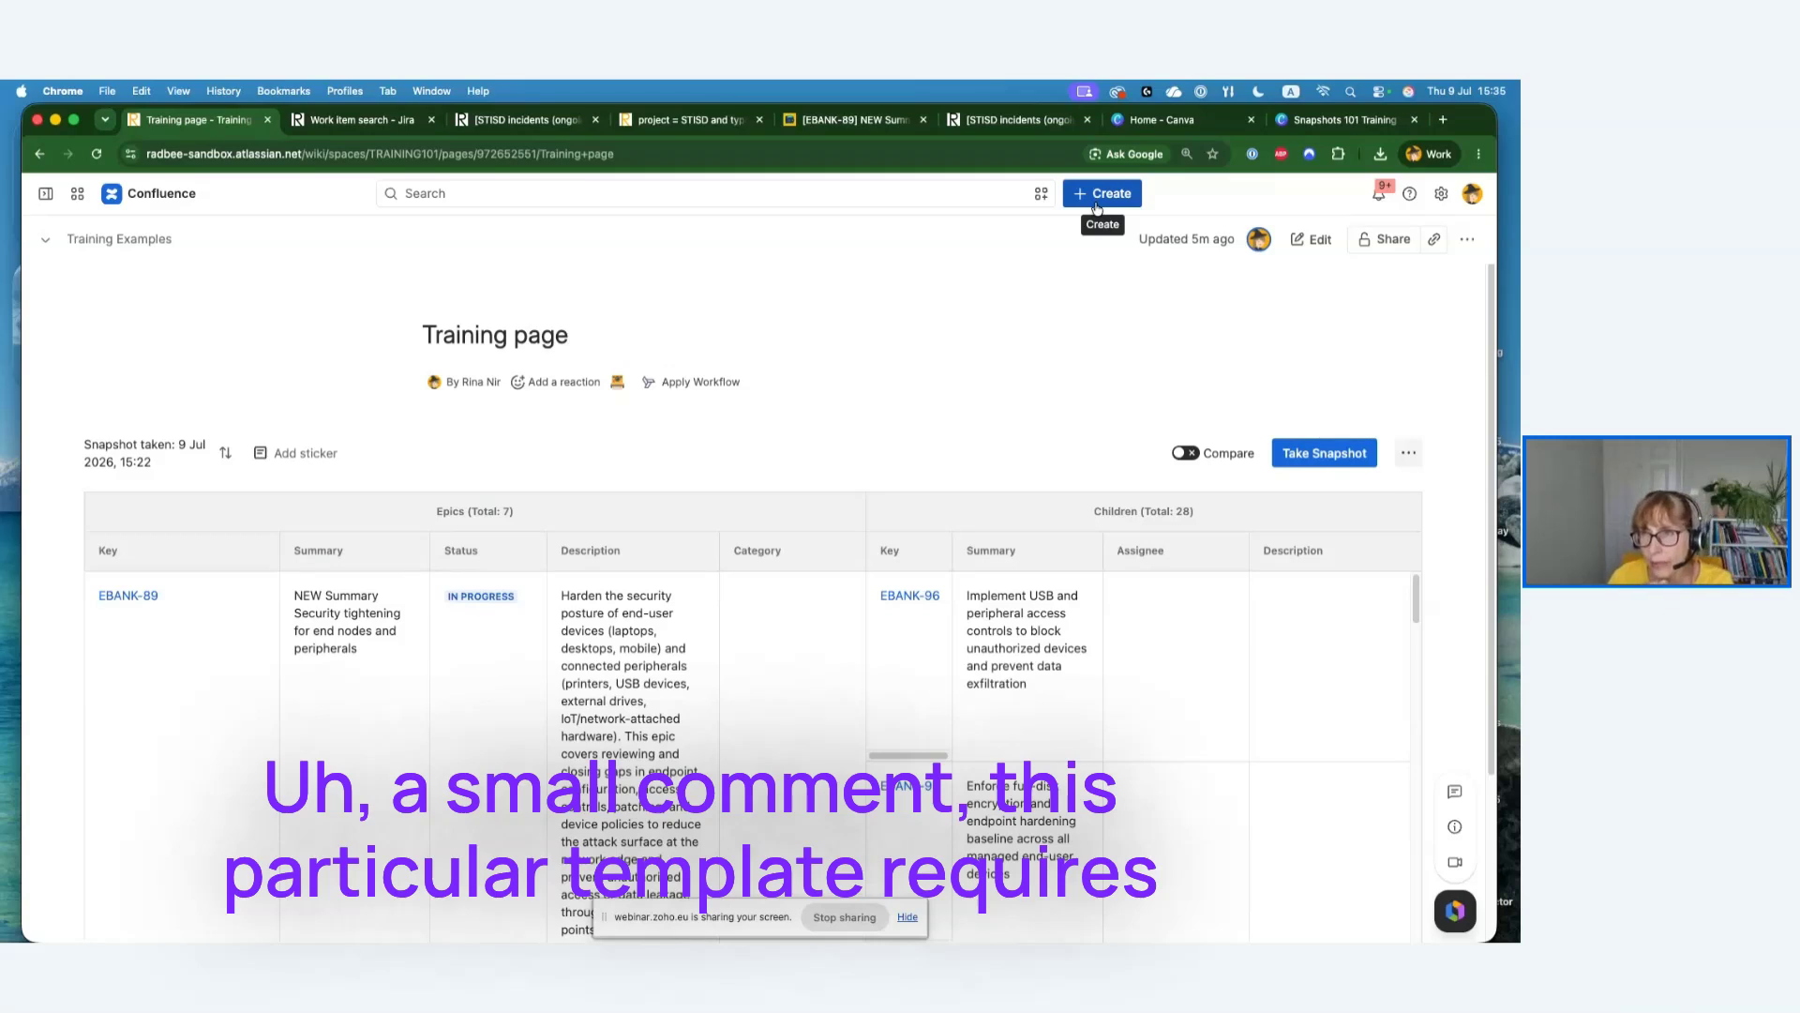
{"action": "left_click", "coordinate": [1098, 195]}
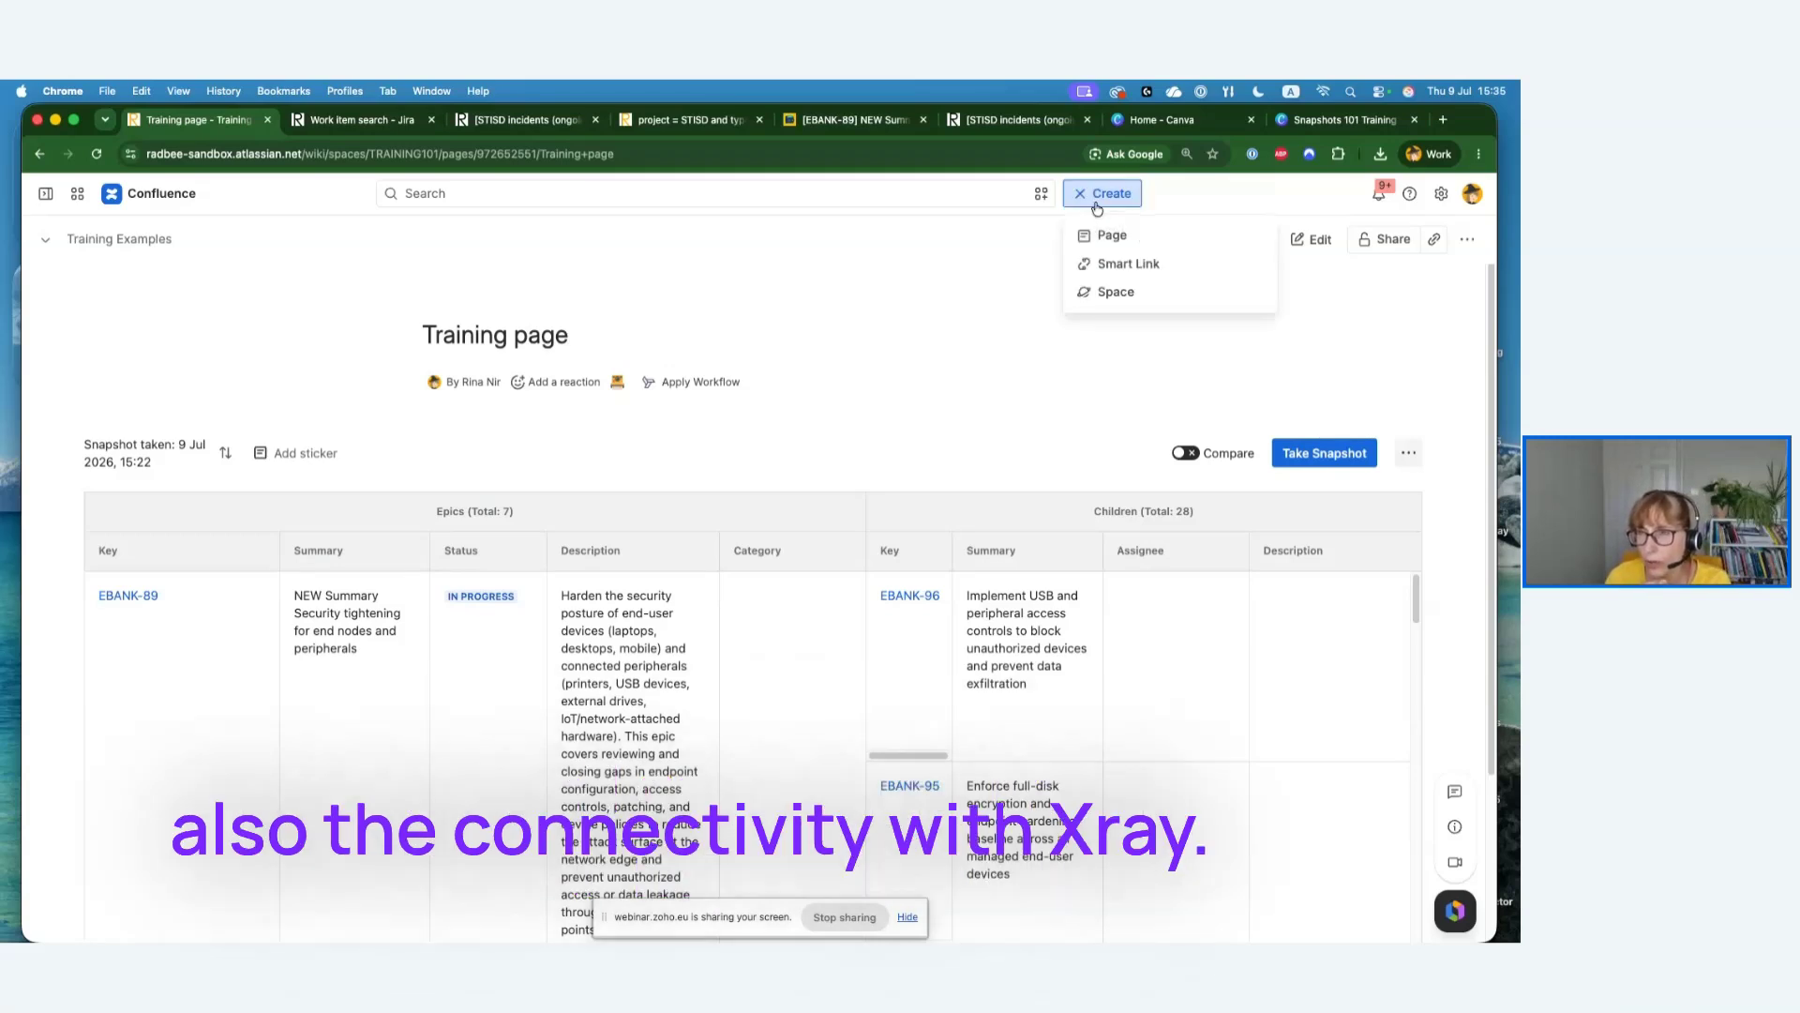
{"action": "left_click", "coordinate": [1116, 234]}
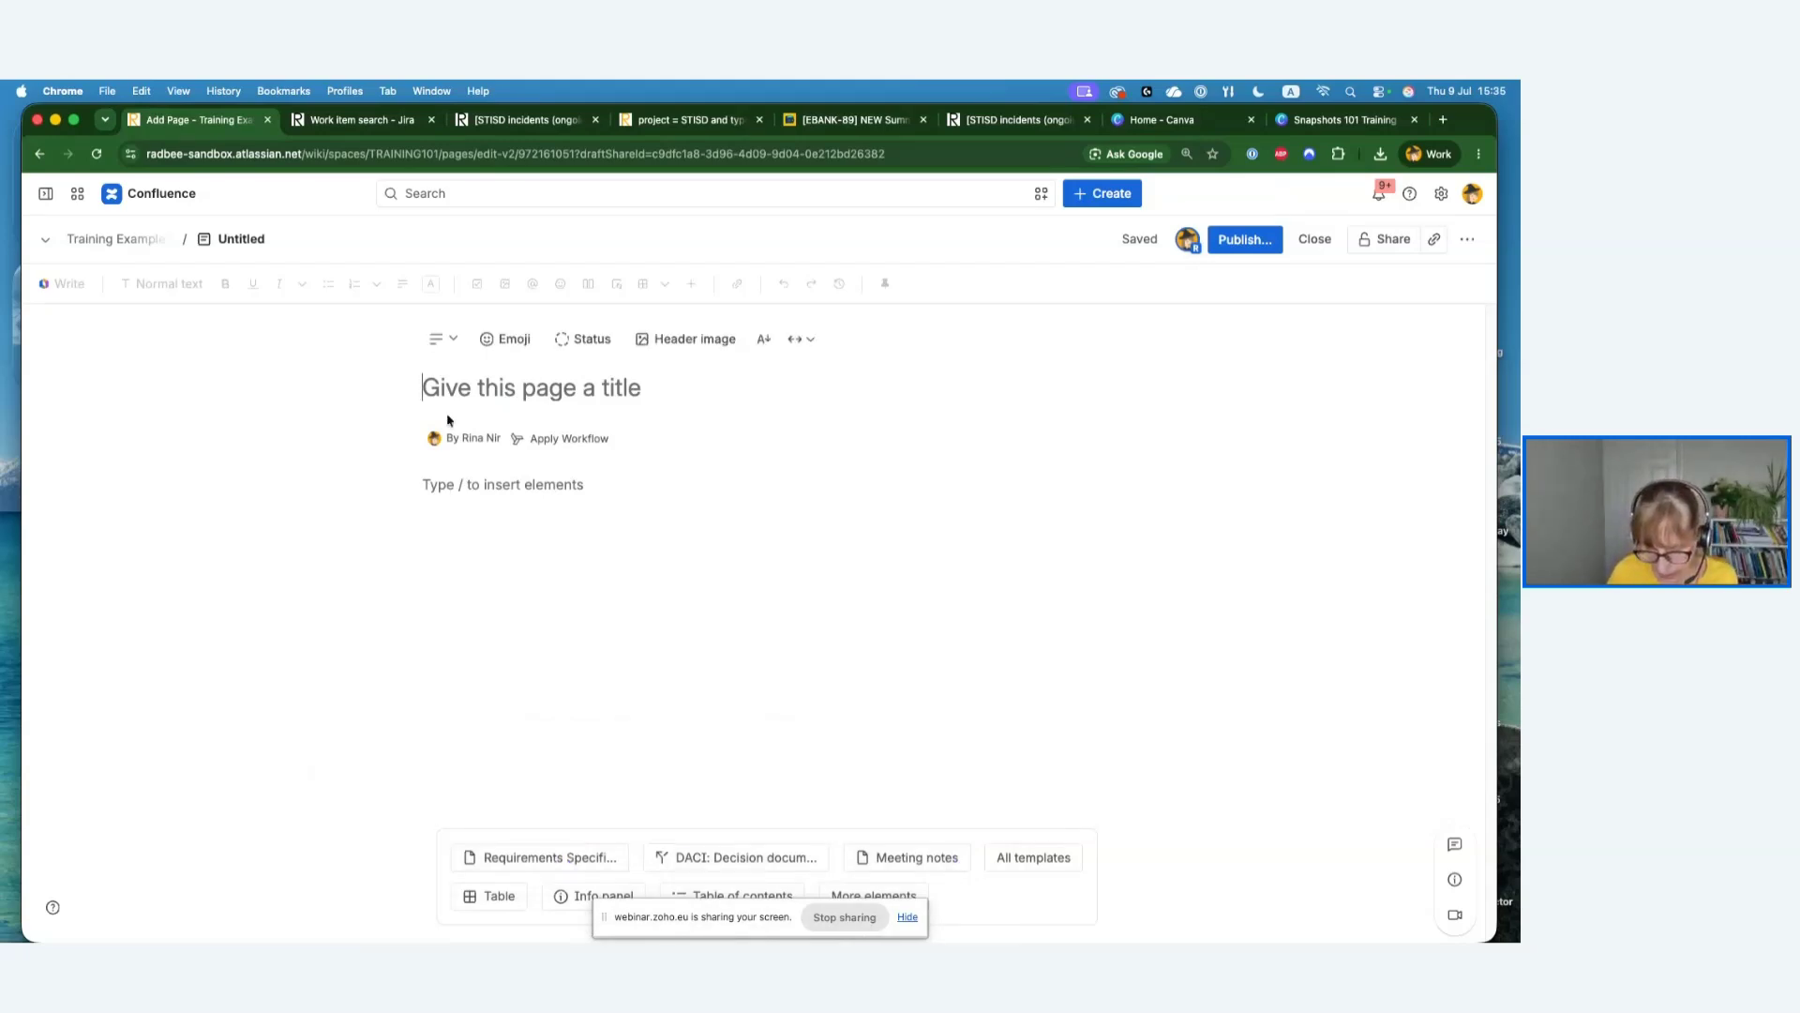
{"action": "type", "text": "Training "}
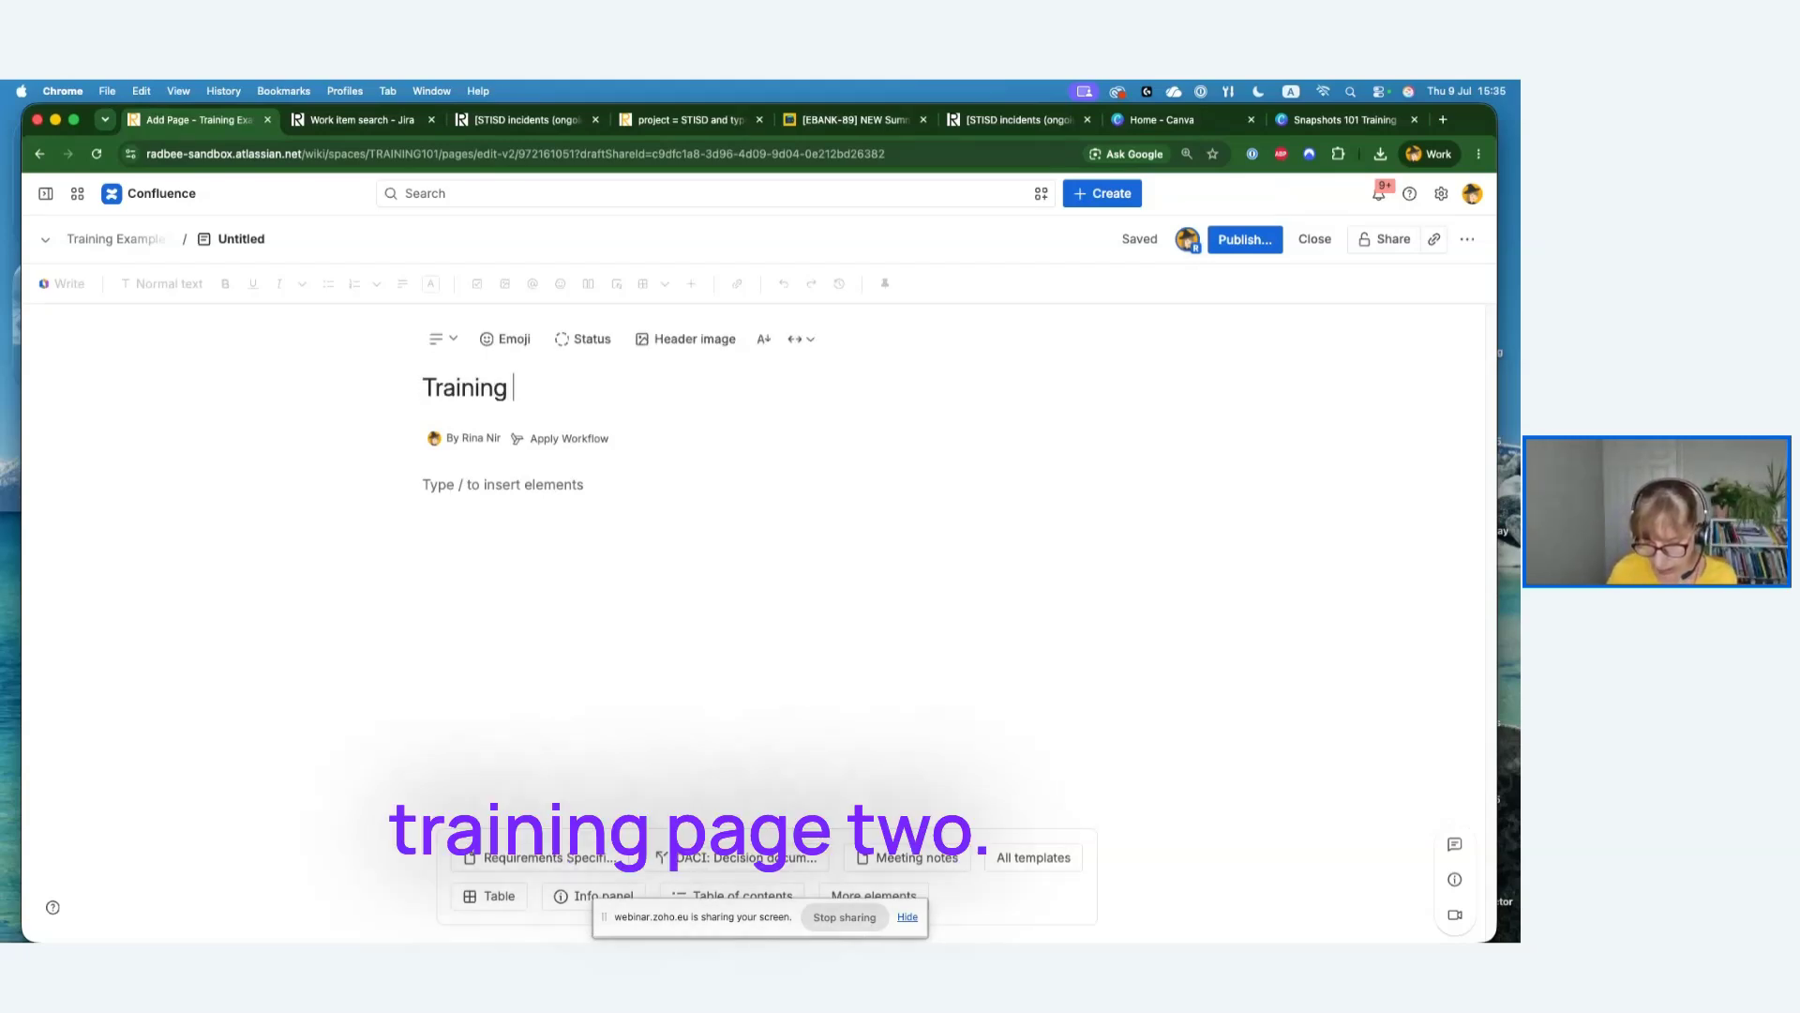
{"action": "type", "text": "page 2"}
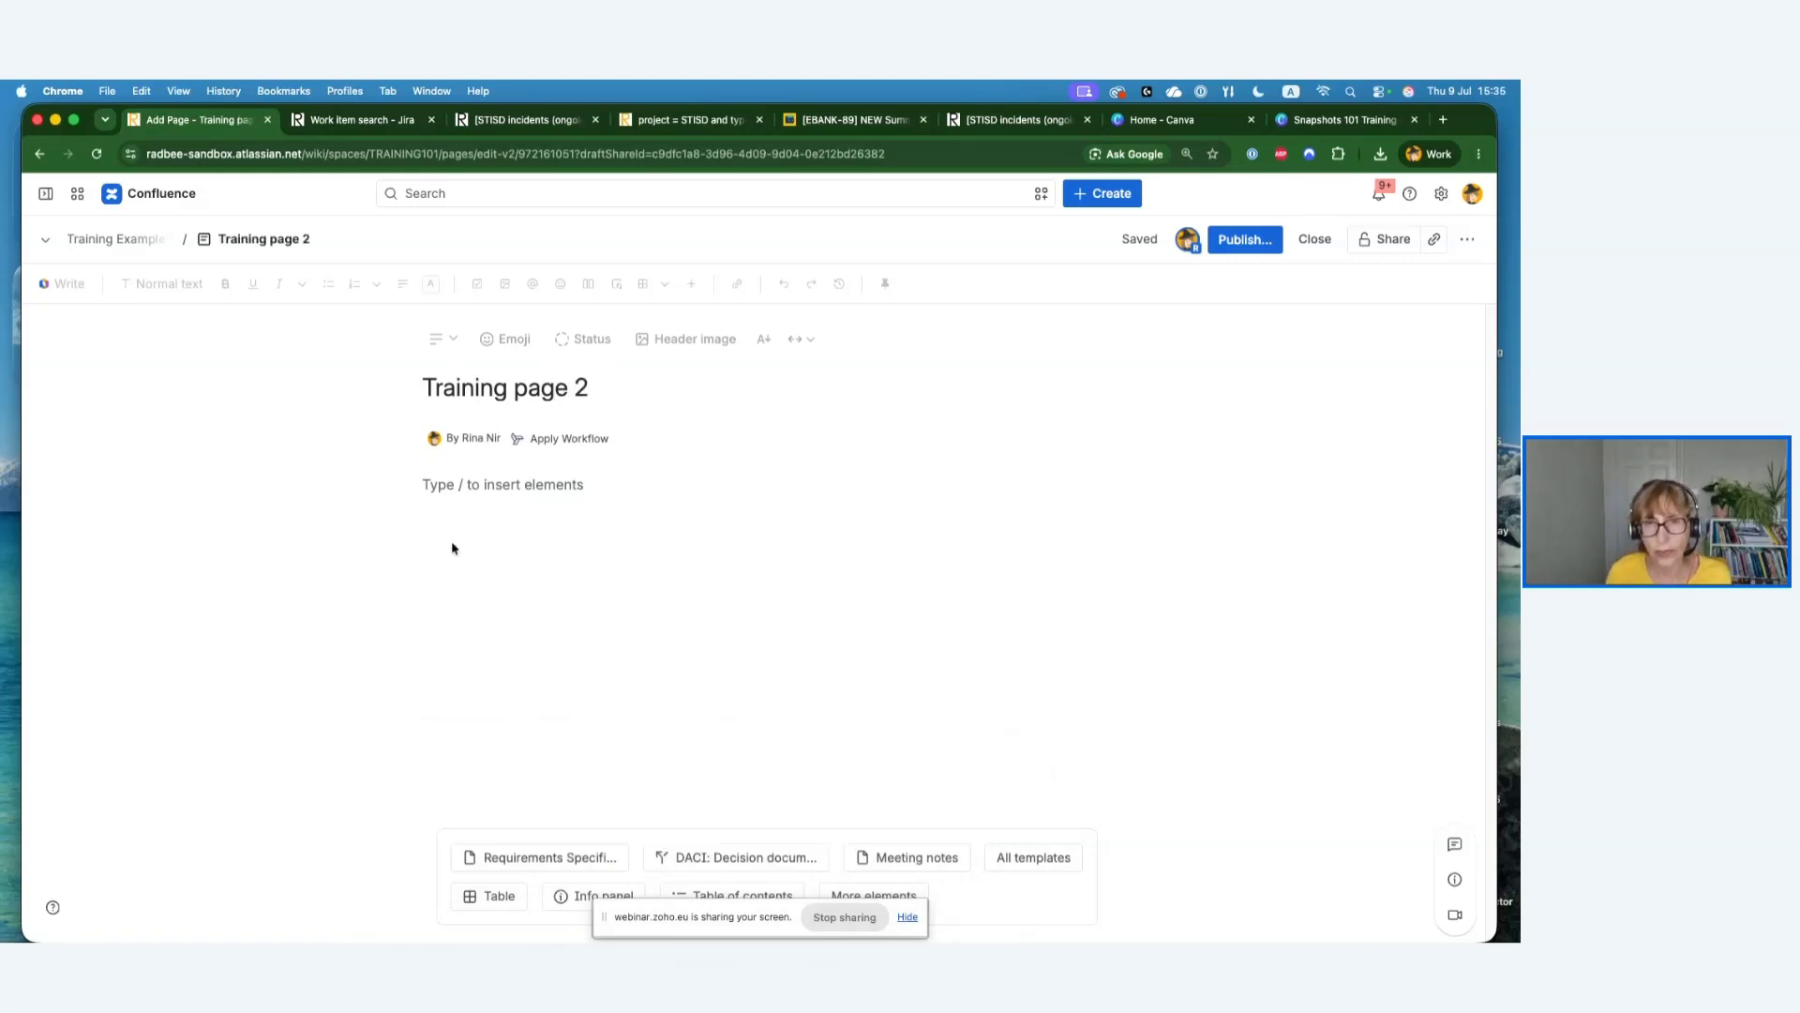
Add a Snapshots macro to the page body and choose the Release Test Report template from those provided by Snapshots
{"action": "left_click", "coordinate": [427, 488]}
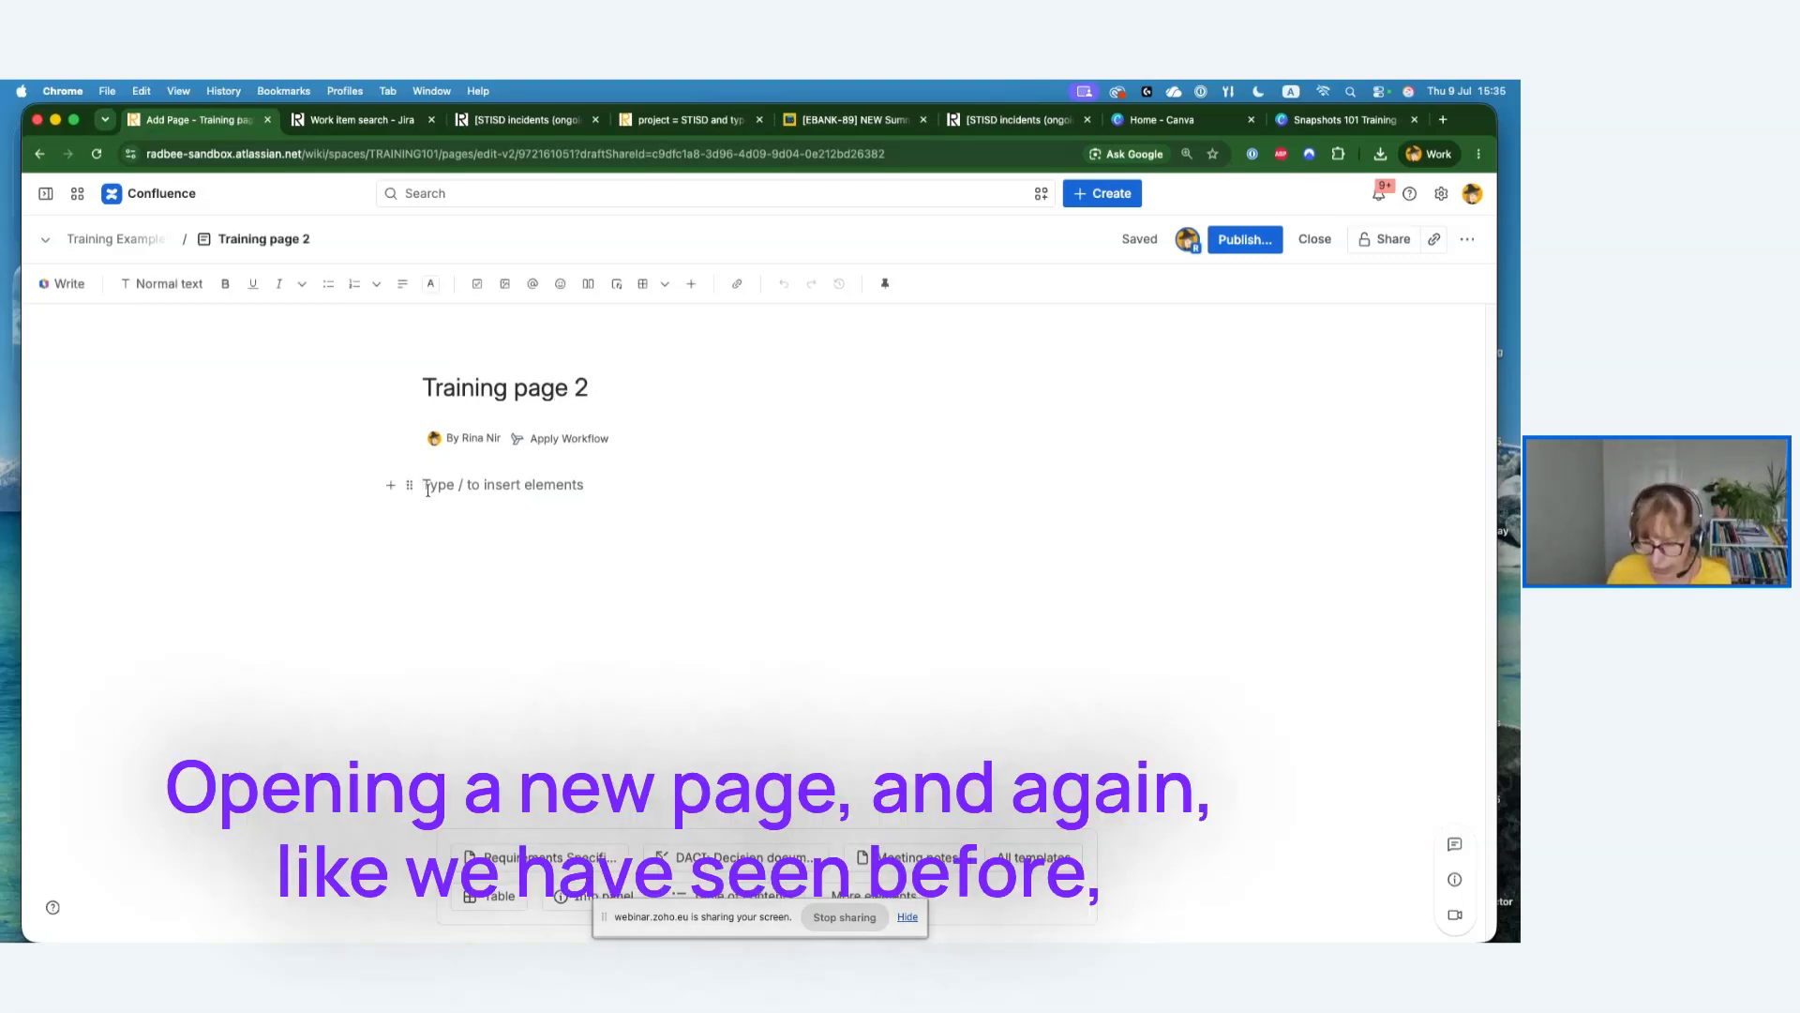
{"action": "type", "text": "/"}
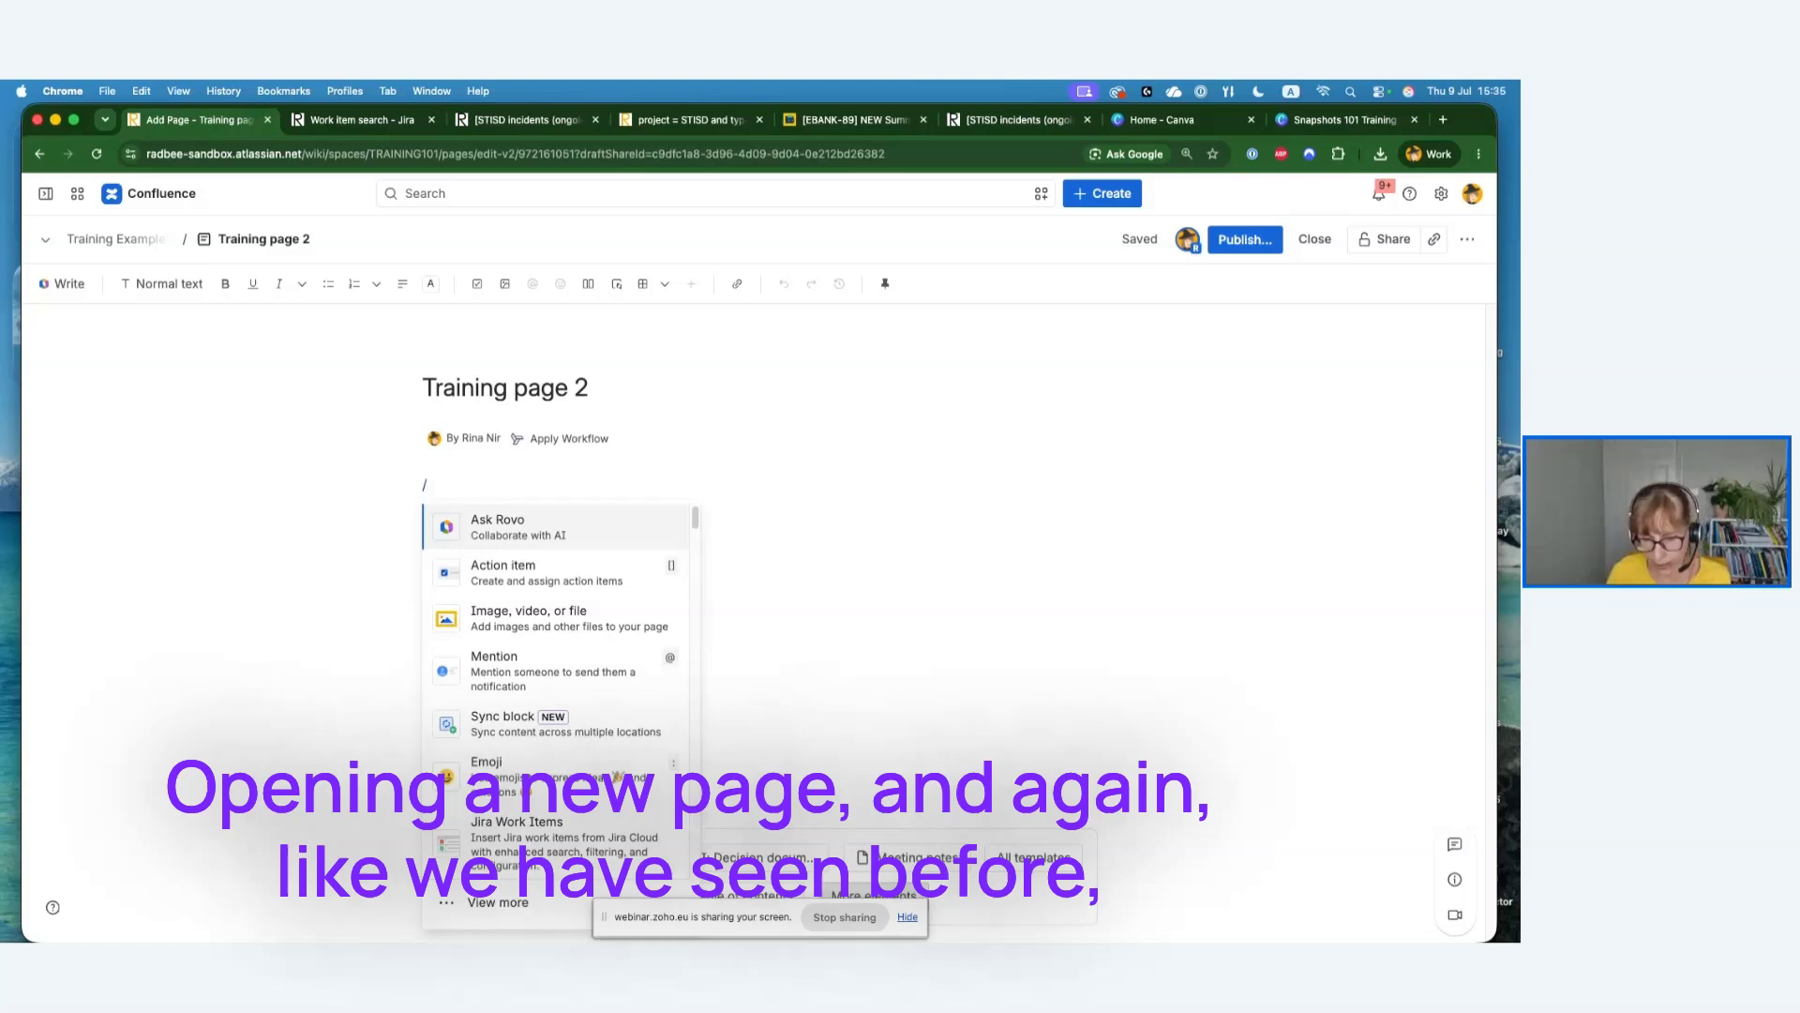
{"action": "type", "text": "sna"}
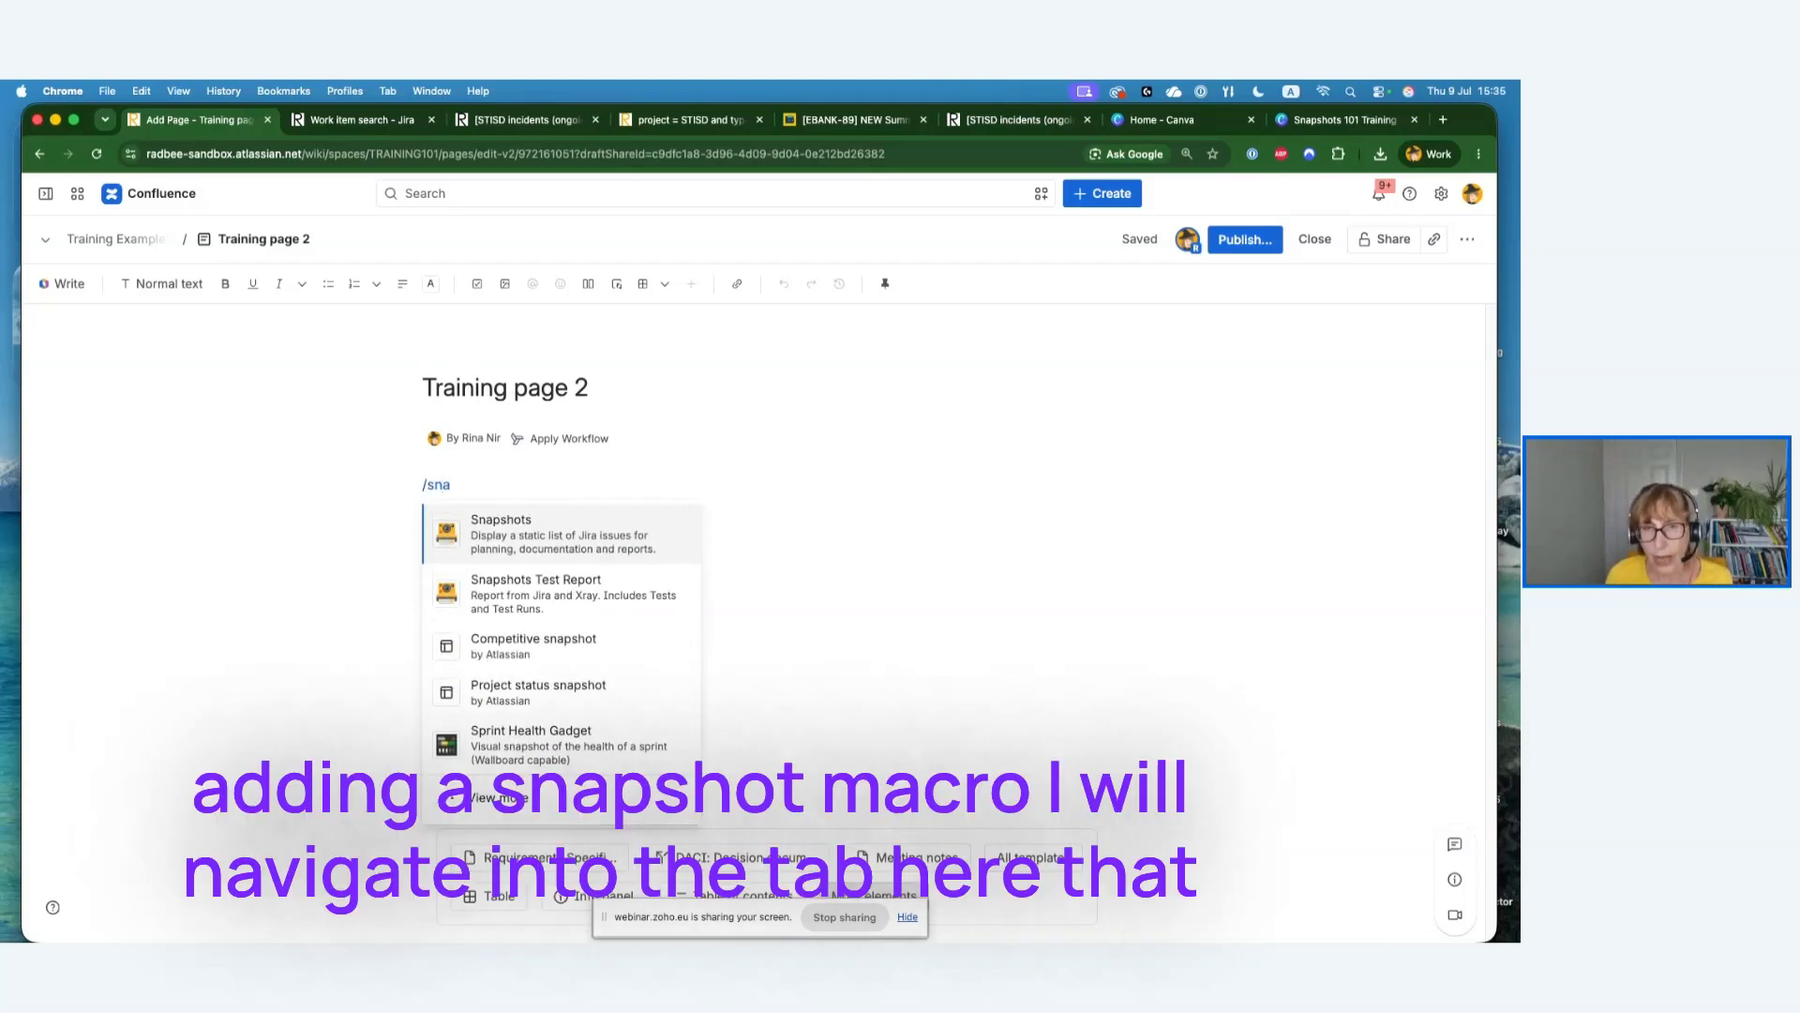
{"action": "left_click", "coordinate": [551, 549]}
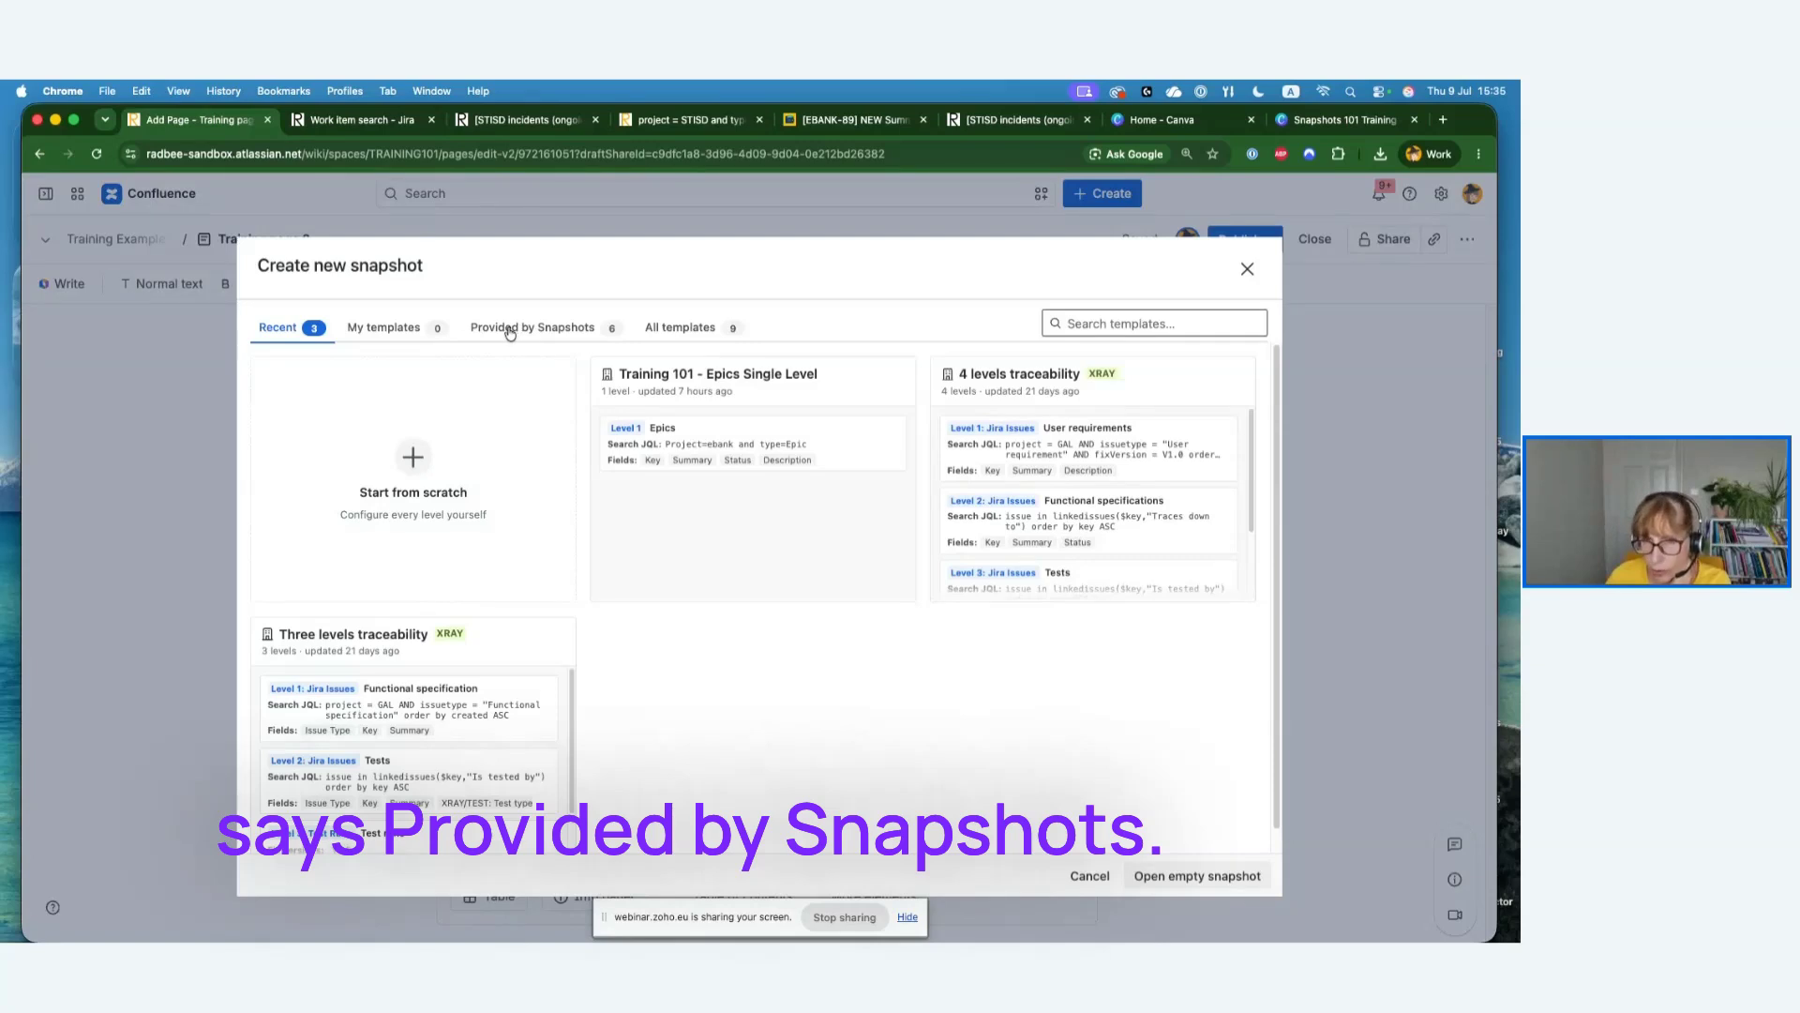
{"action": "left_click", "coordinate": [509, 330]}
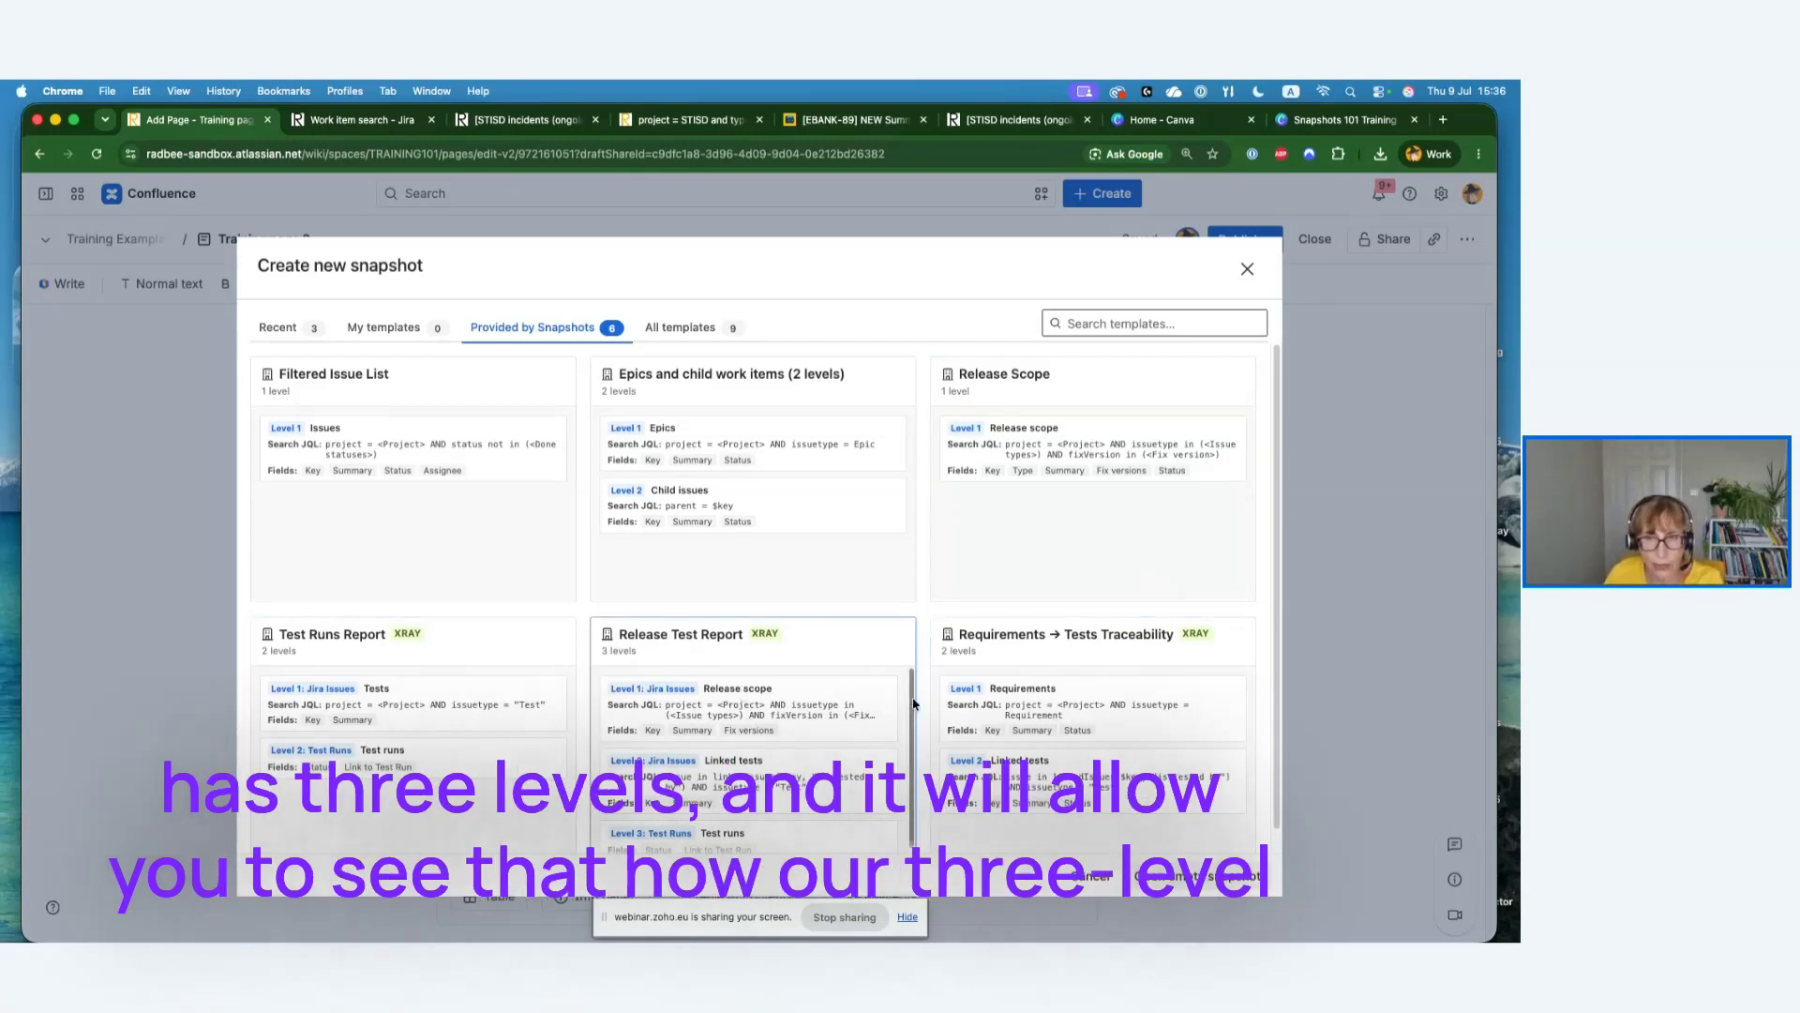
{"action": "scroll", "coordinate": [916, 718], "scroll_direction": "down", "scroll_amount": 1}
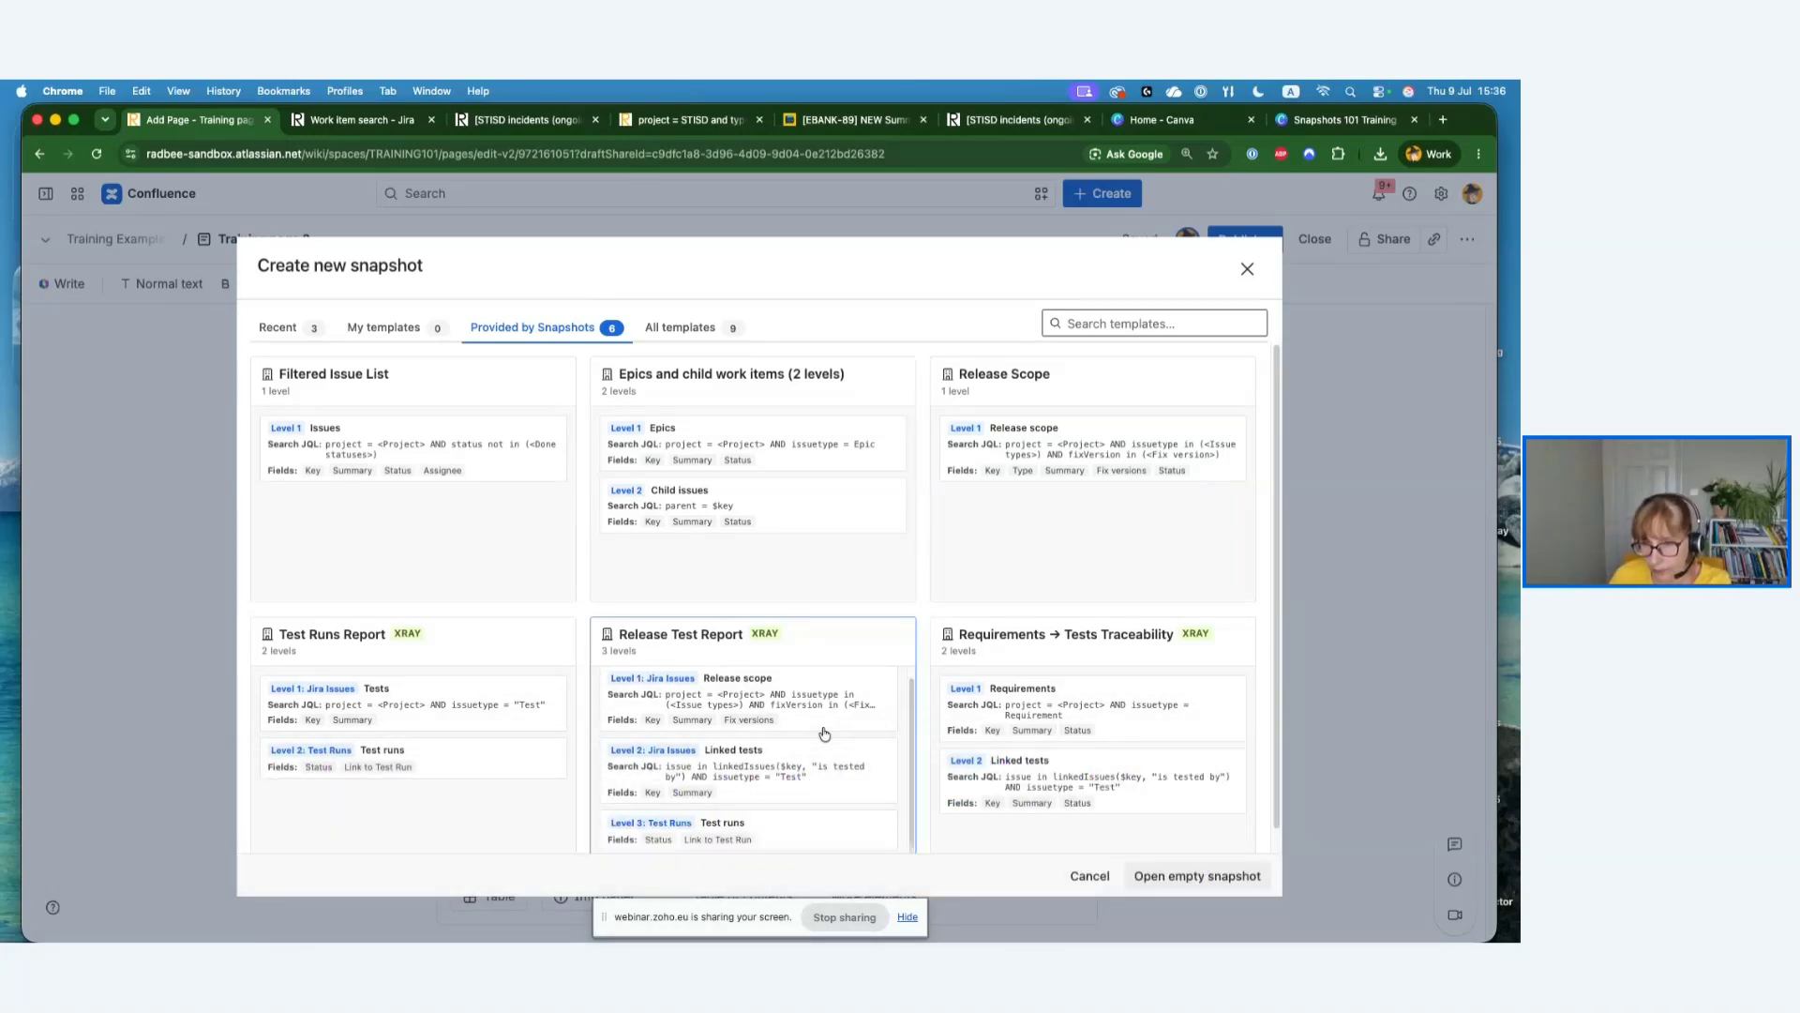
{"action": "left_click", "coordinate": [824, 733]}
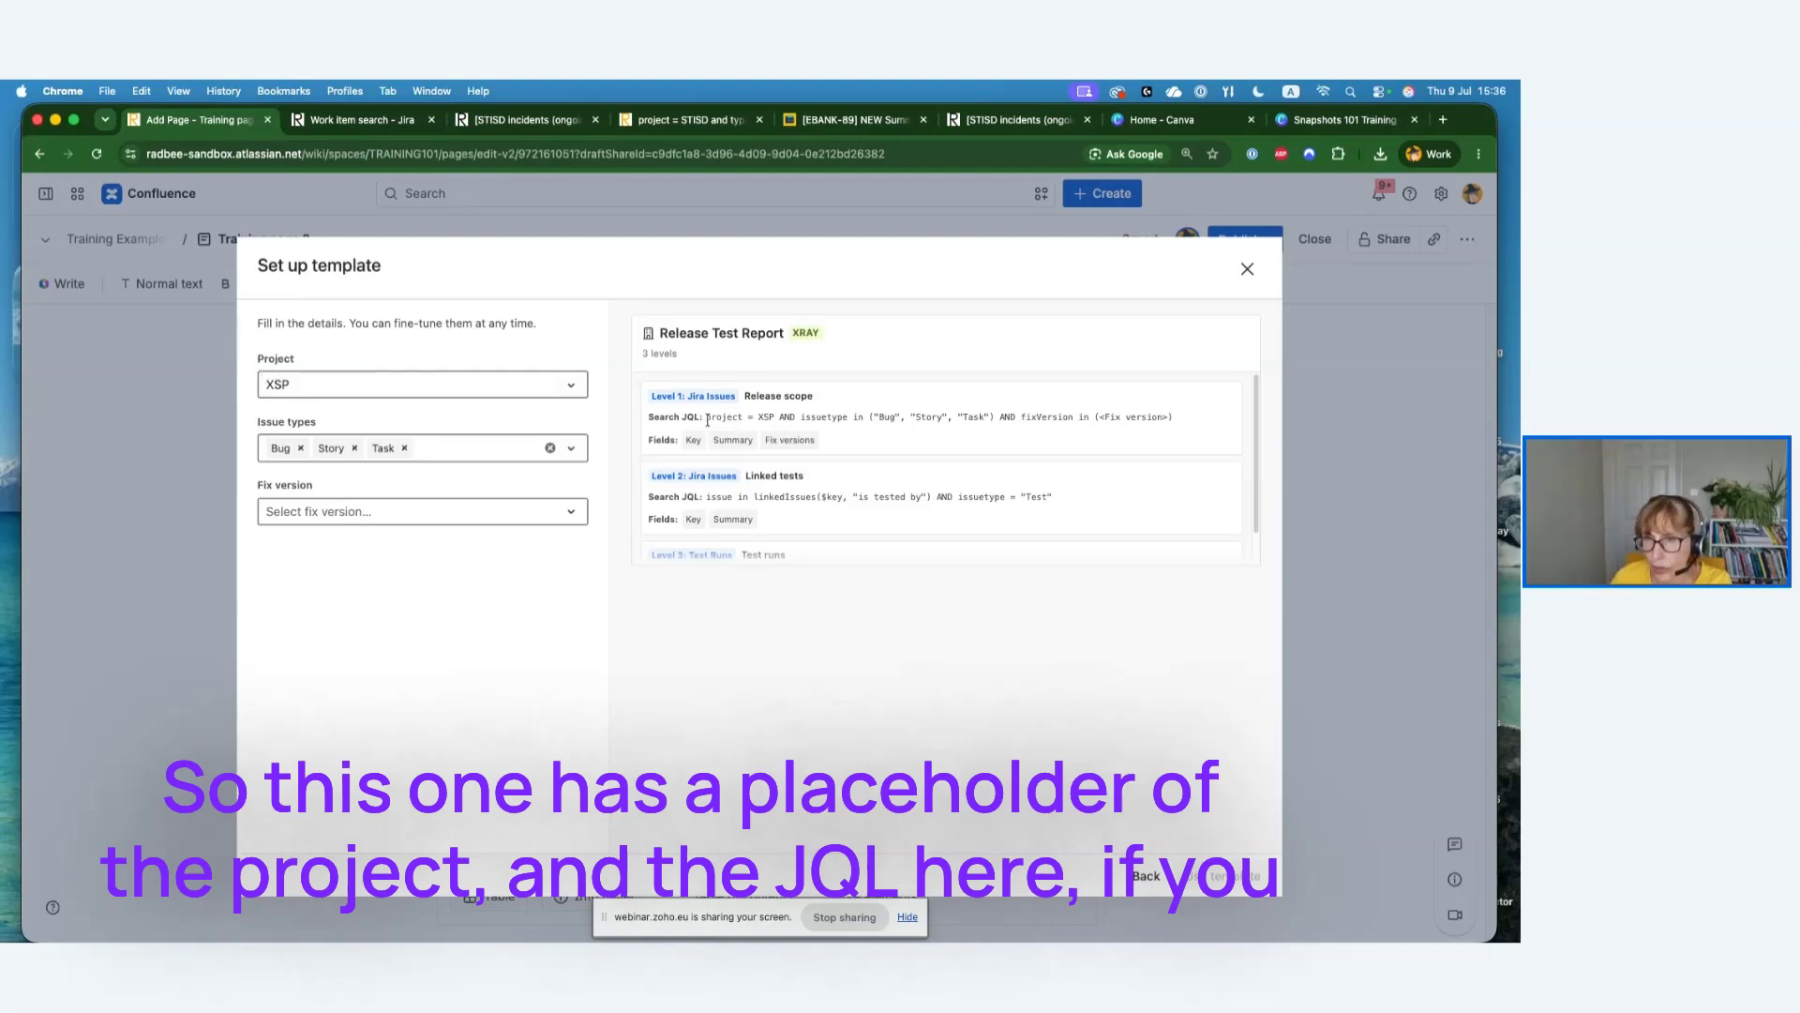
Set up the Release Test Report template with project EBANK and fix version "Version 1", and apply it
{"action": "left_click_drag", "start_coordinate": [707, 419], "coordinate": [1183, 426]}
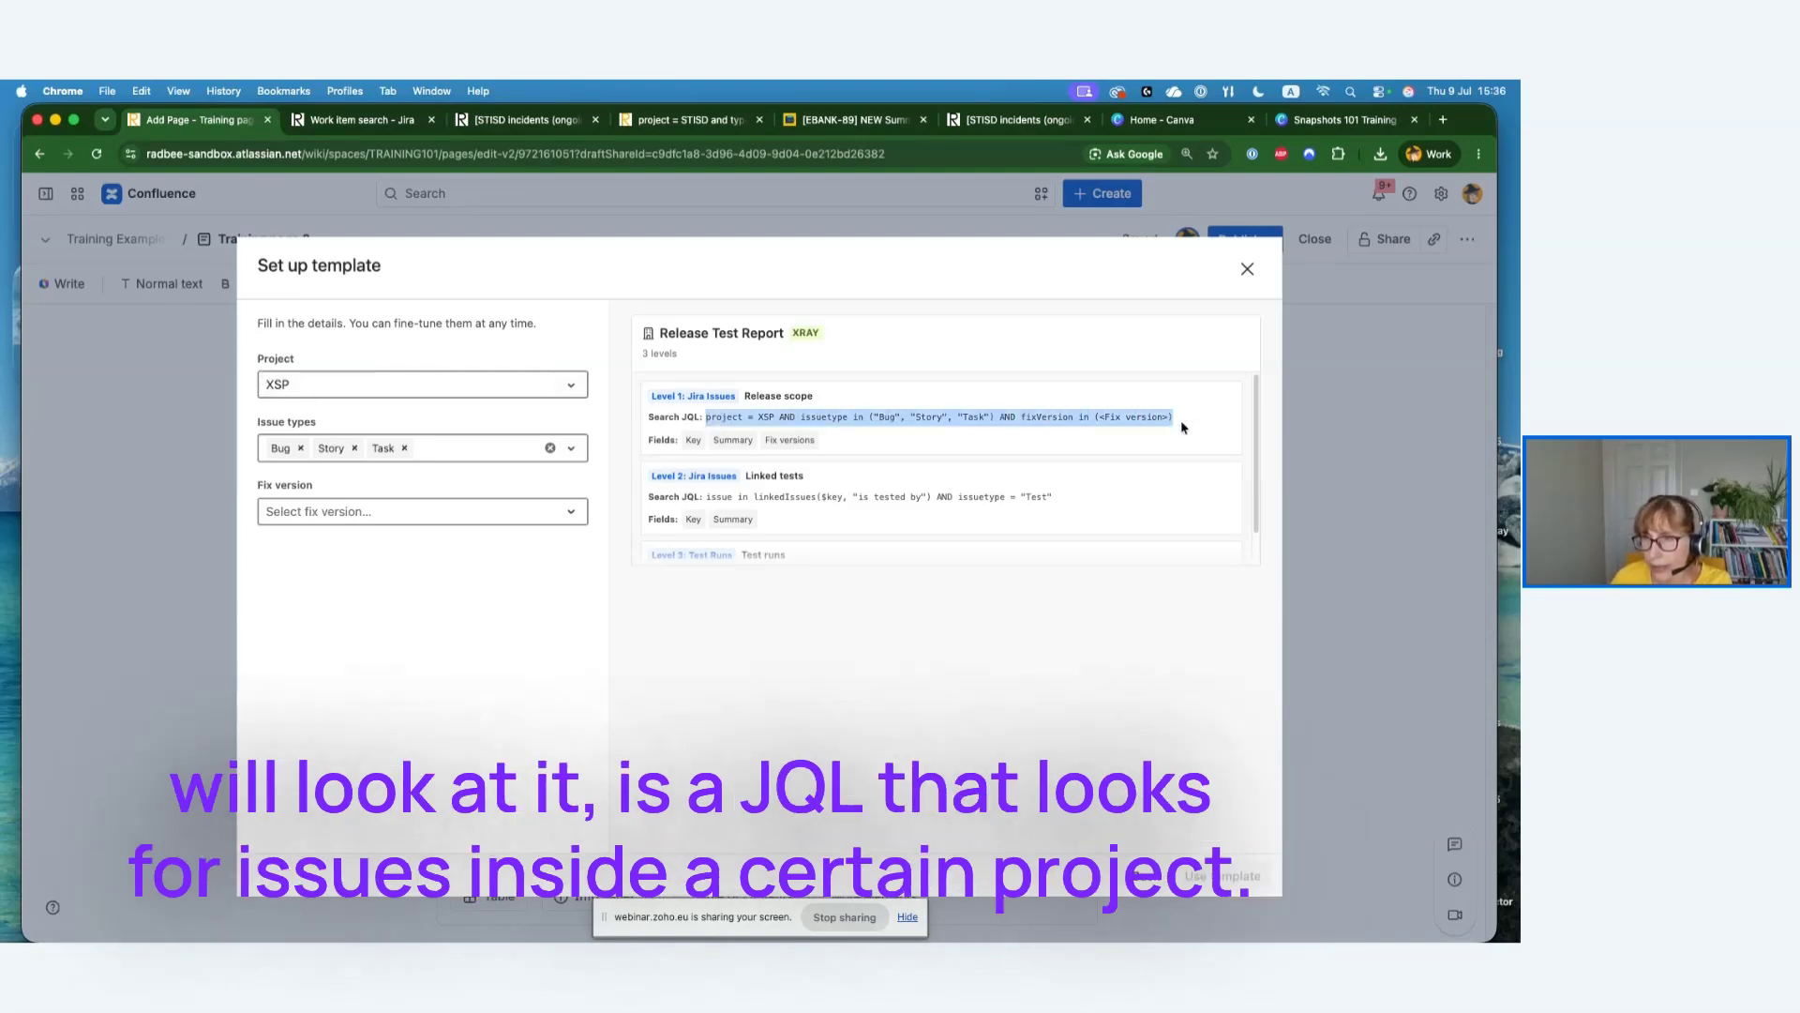
{"action": "left_click", "coordinate": [761, 418]}
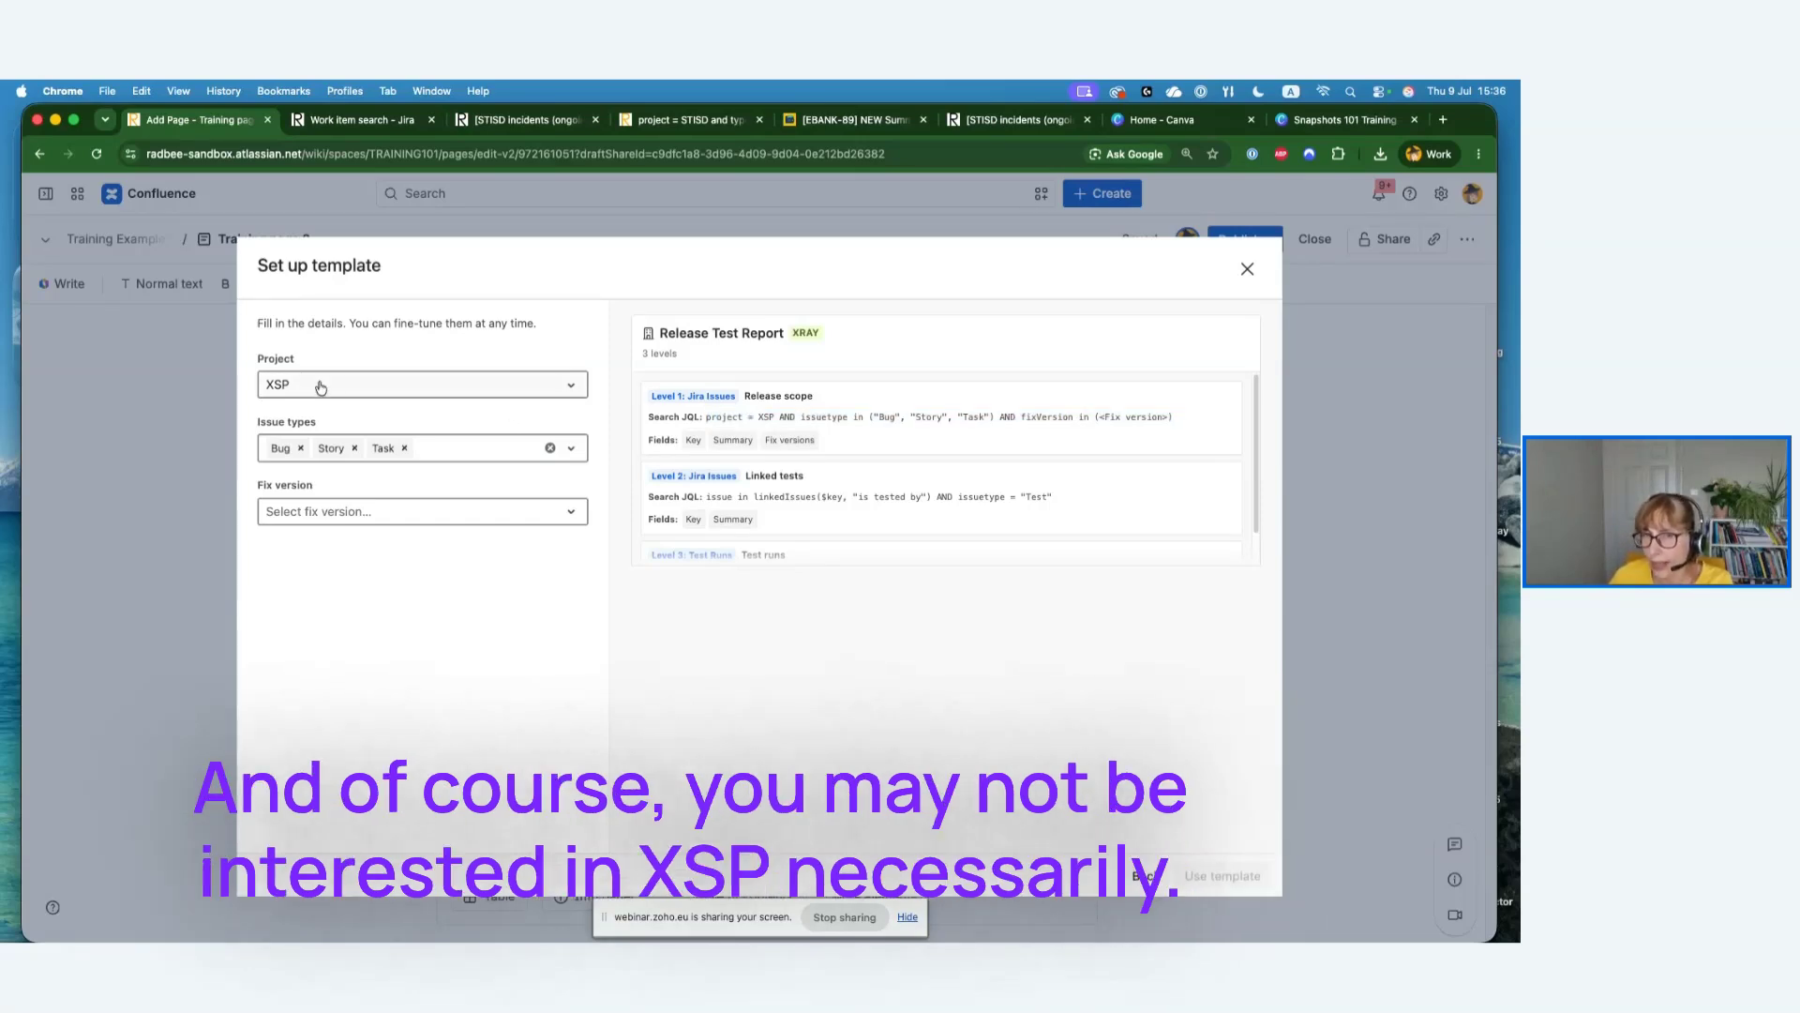
{"action": "left_click", "coordinate": [576, 391]}
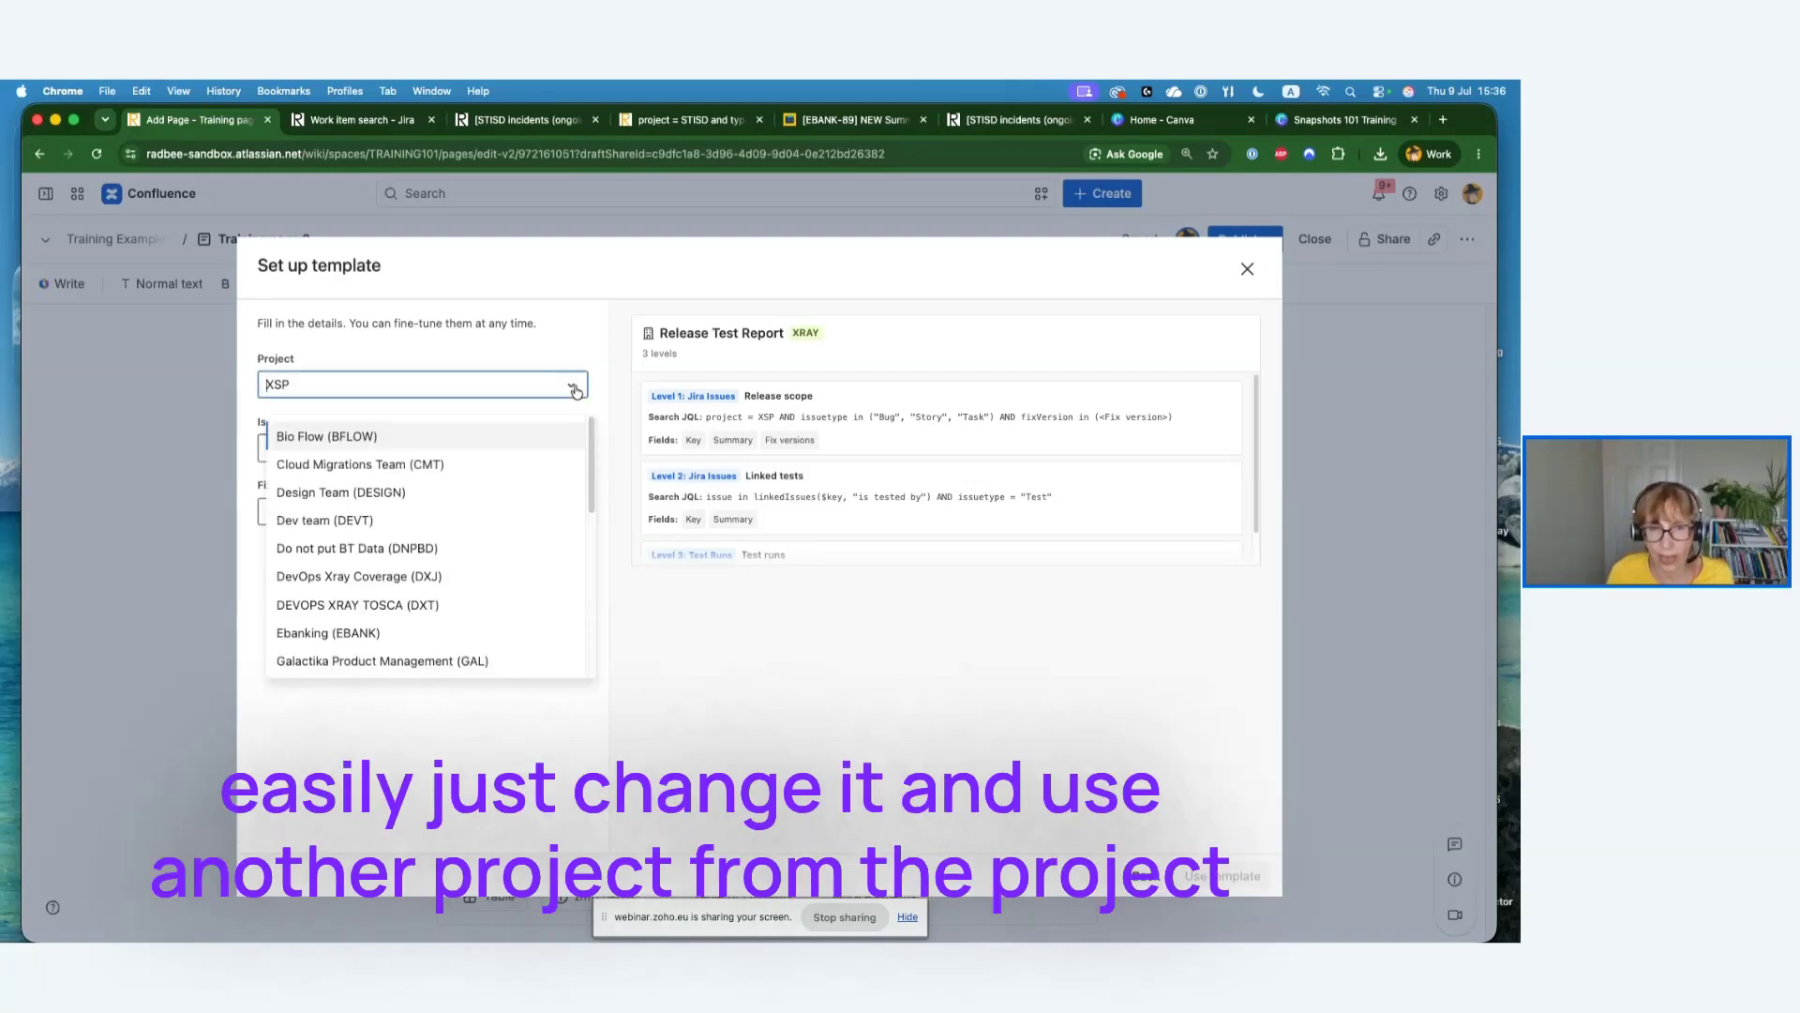
{"action": "type", "text": "eban"}
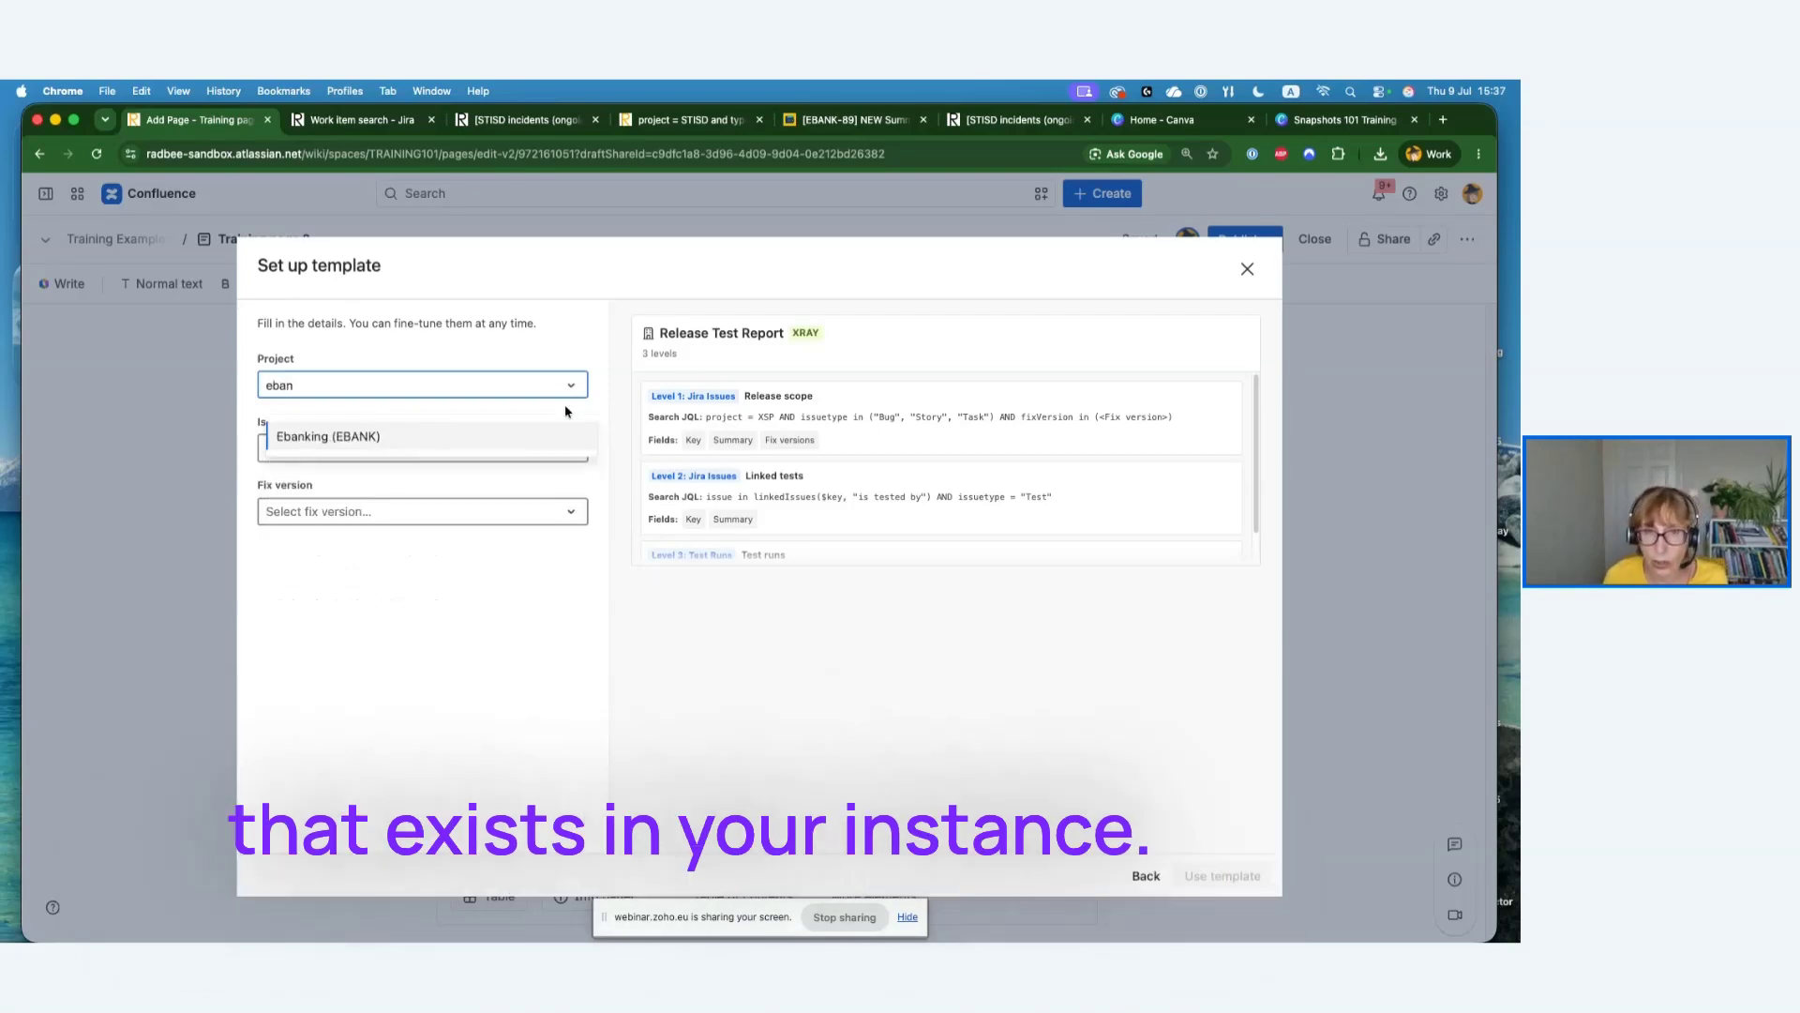
{"action": "left_click", "coordinate": [537, 434]}
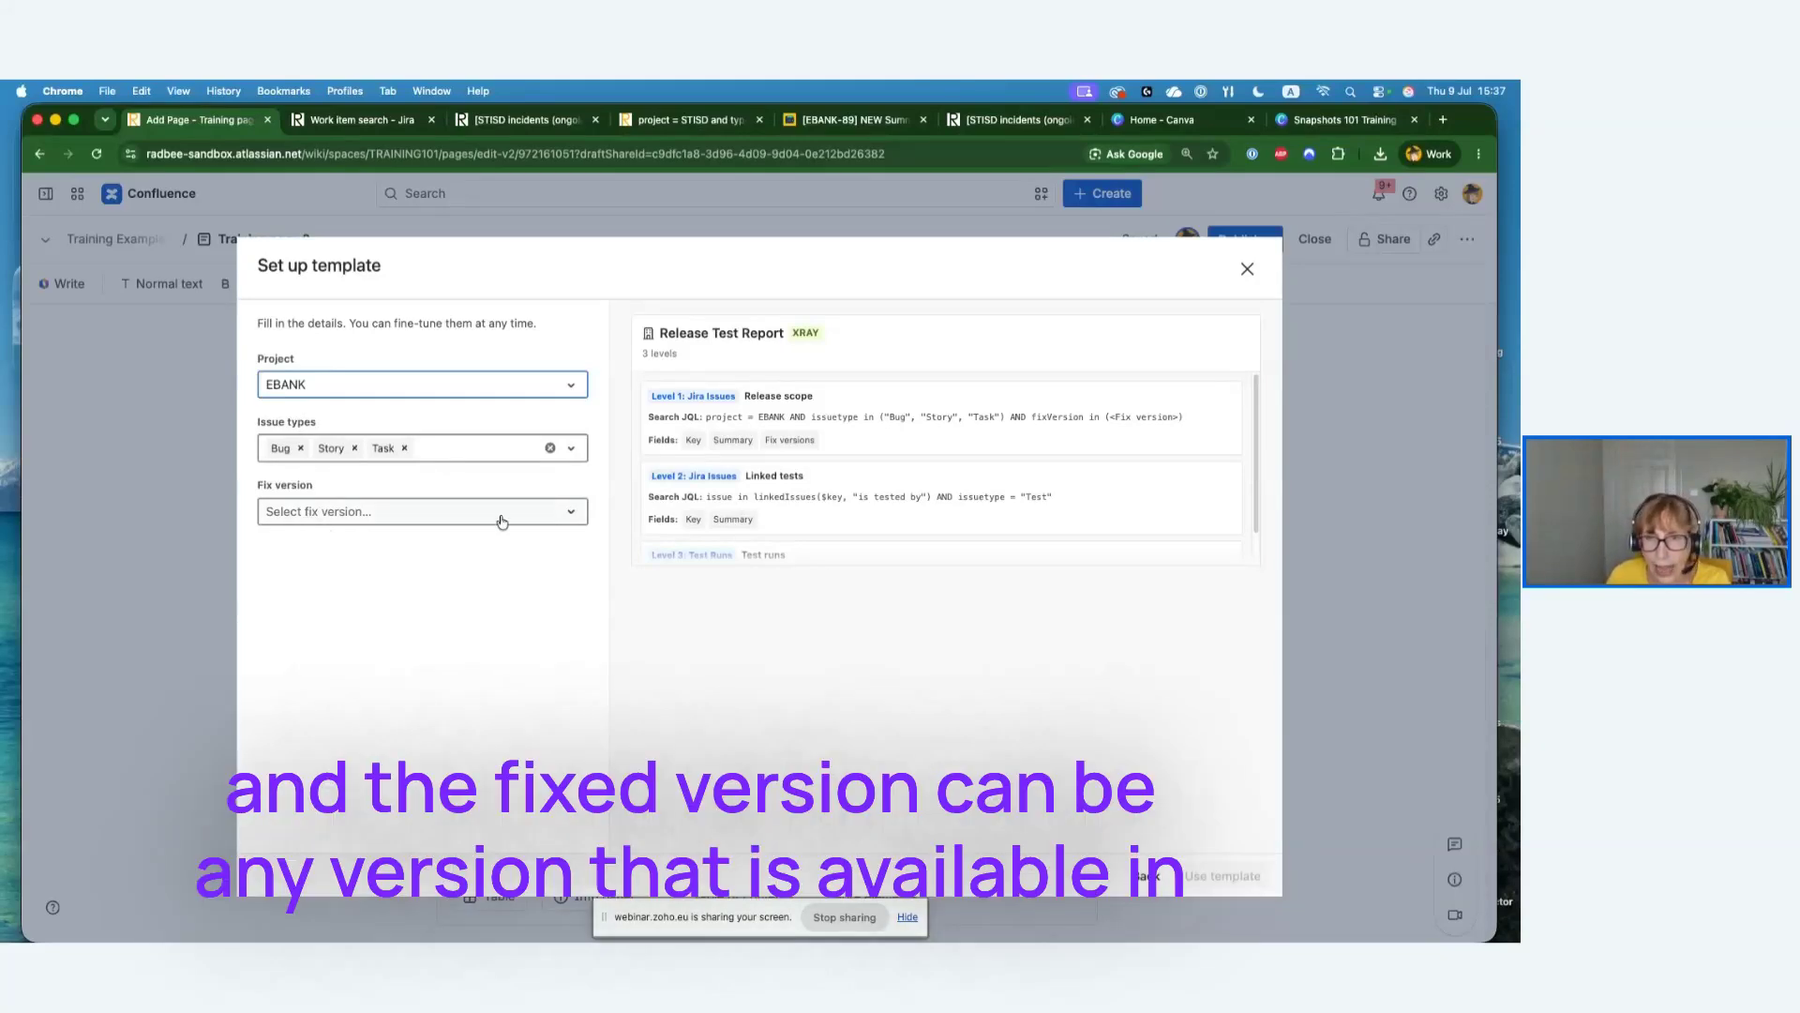
{"action": "left_click", "coordinate": [507, 523]}
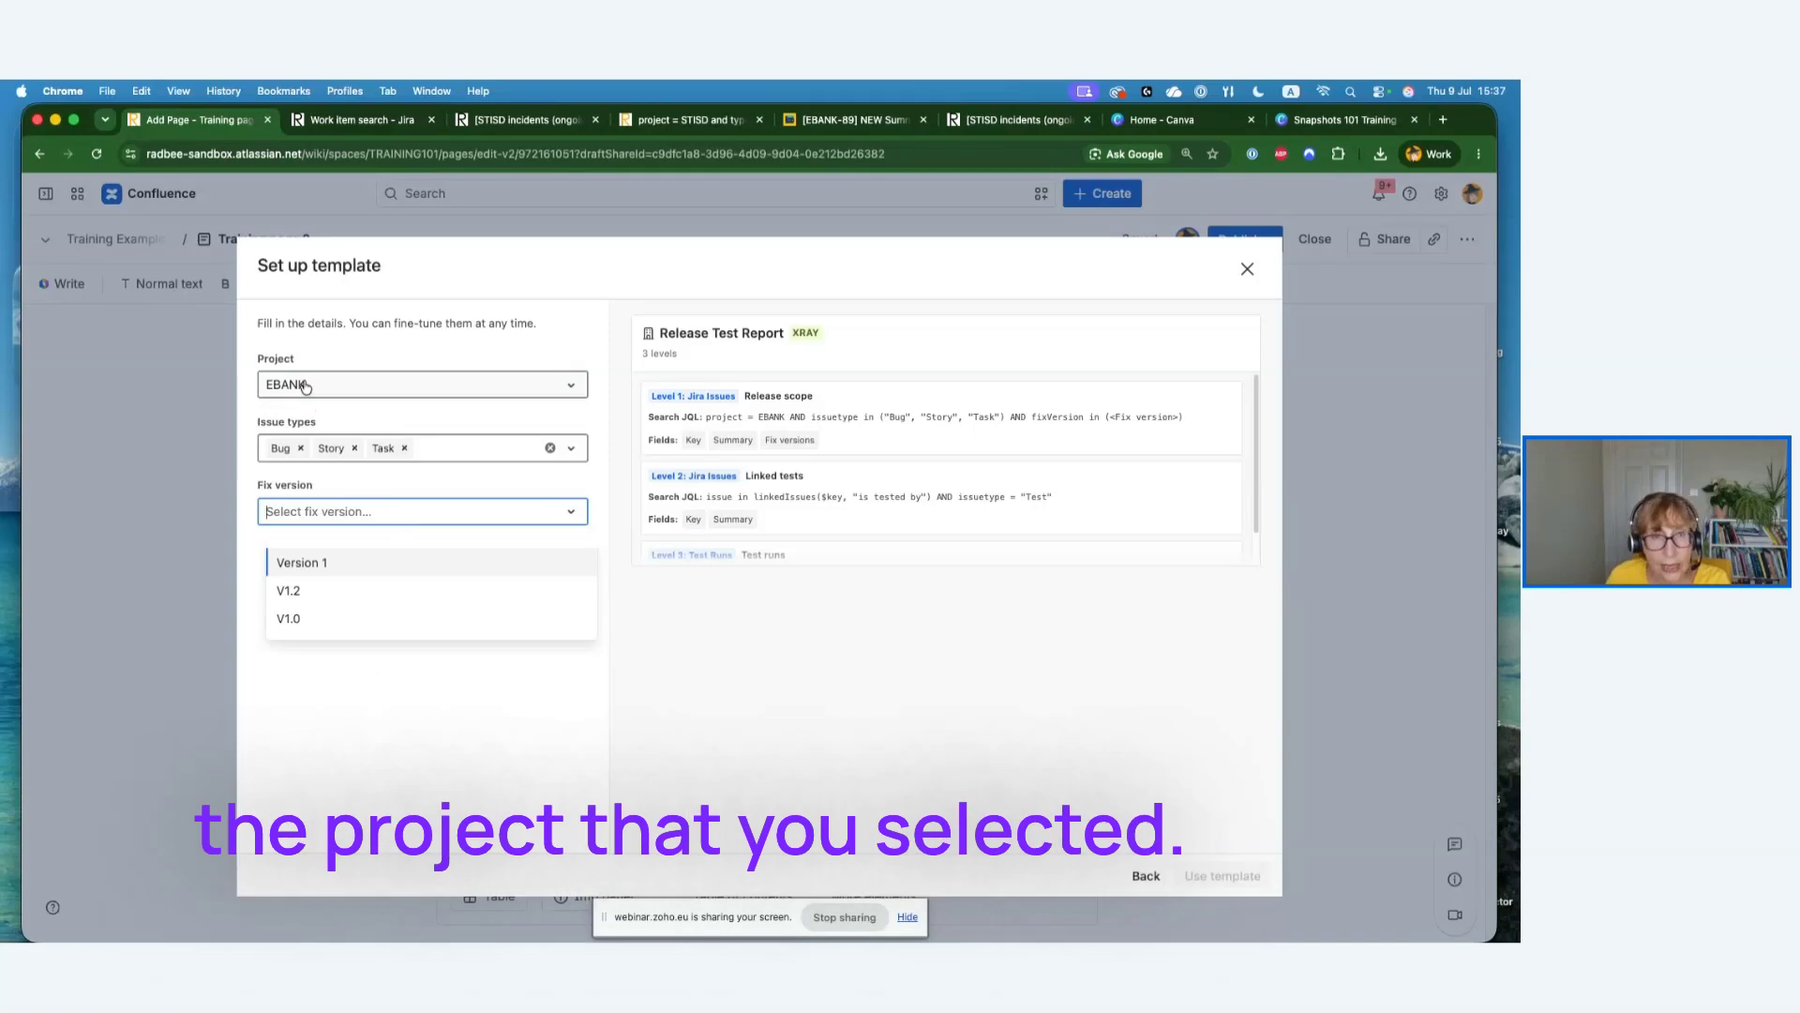
{"action": "left_click", "coordinate": [354, 564]}
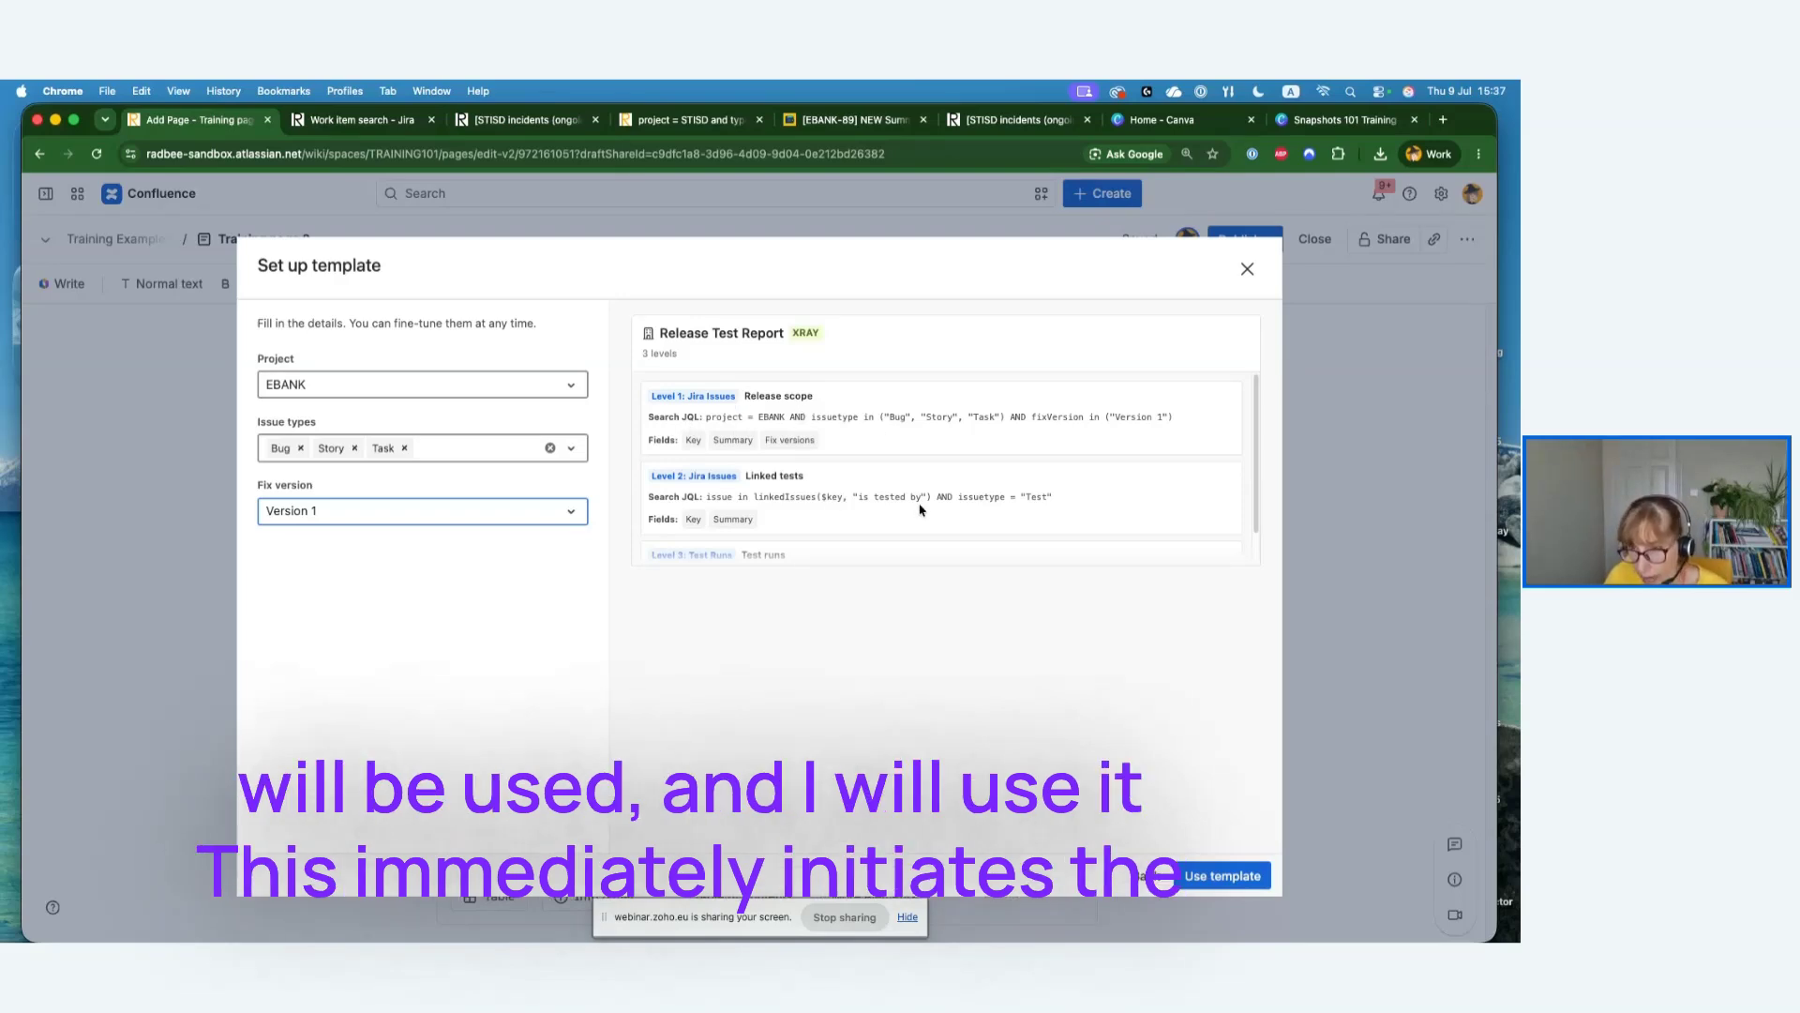
{"action": "left_click", "coordinate": [1209, 878]}
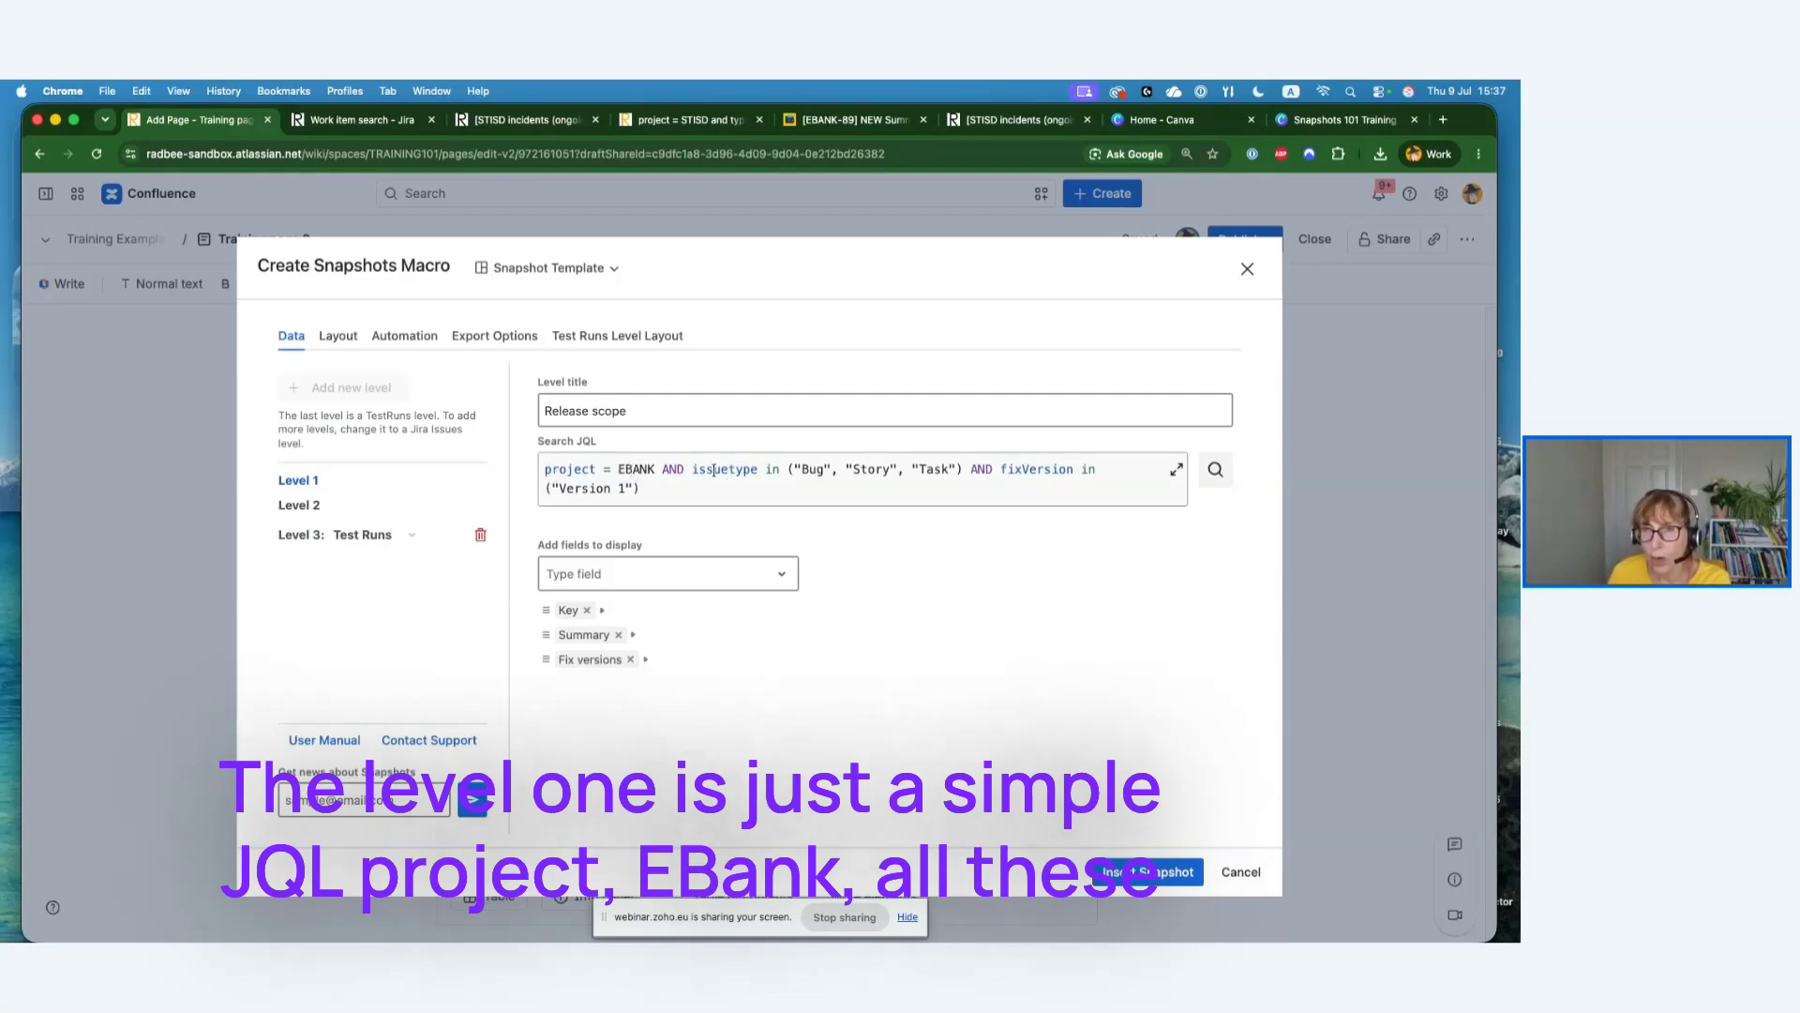
Examine the Level 1 Release scope JQL, including its issue type and fixVersion conditions
{"action": "left_click_drag", "start_coordinate": [692, 469], "coordinate": [1081, 462]}
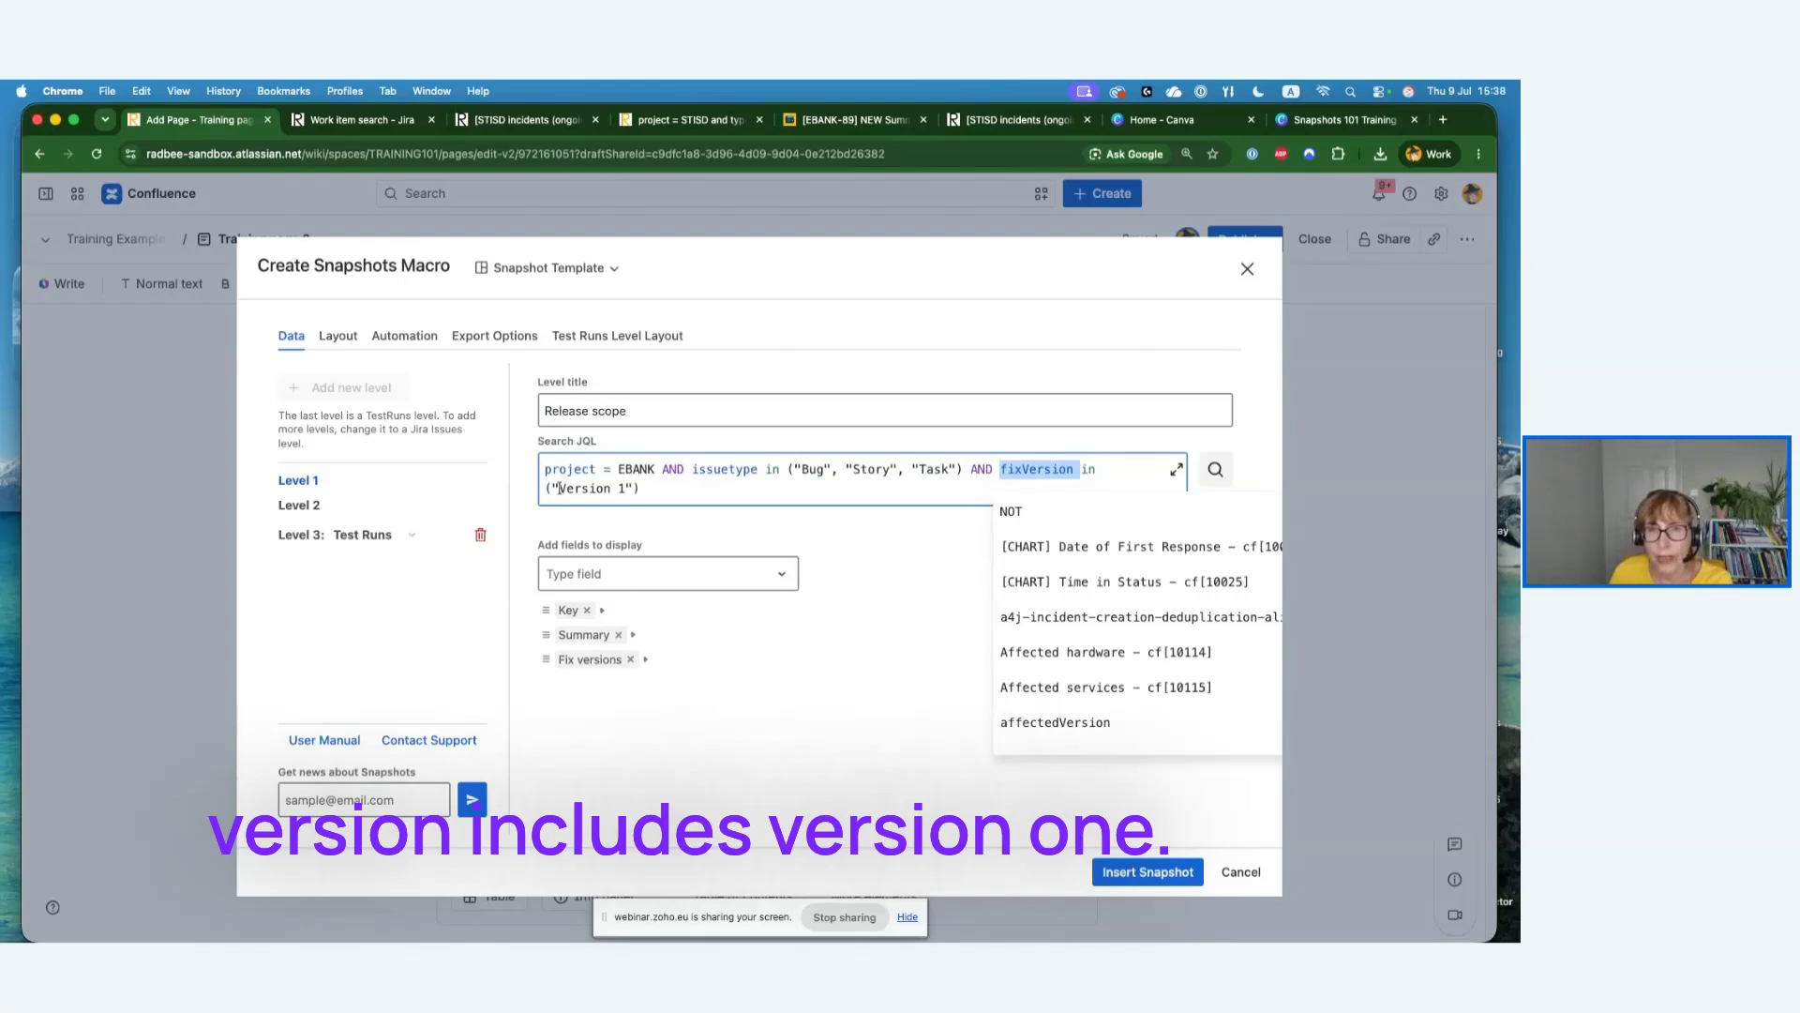
{"action": "left_click_drag", "start_coordinate": [552, 488], "coordinate": [624, 483]}
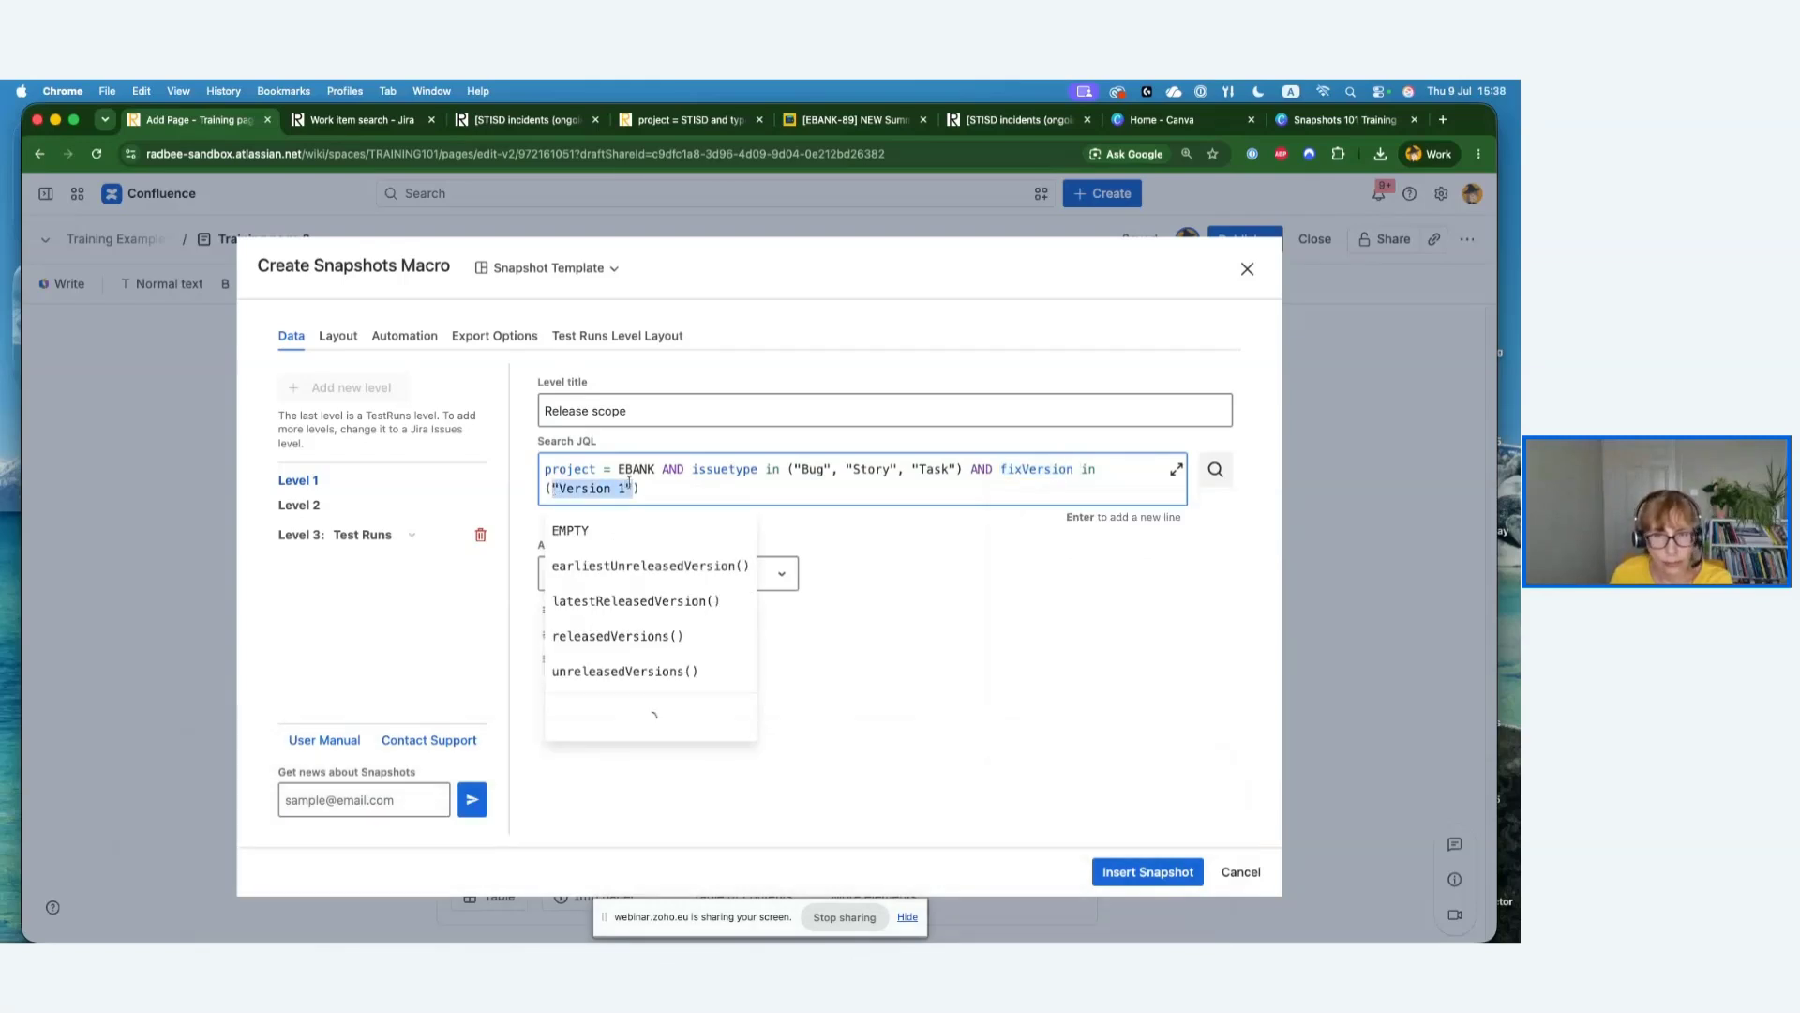
{"action": "left_click", "coordinate": [701, 495]}
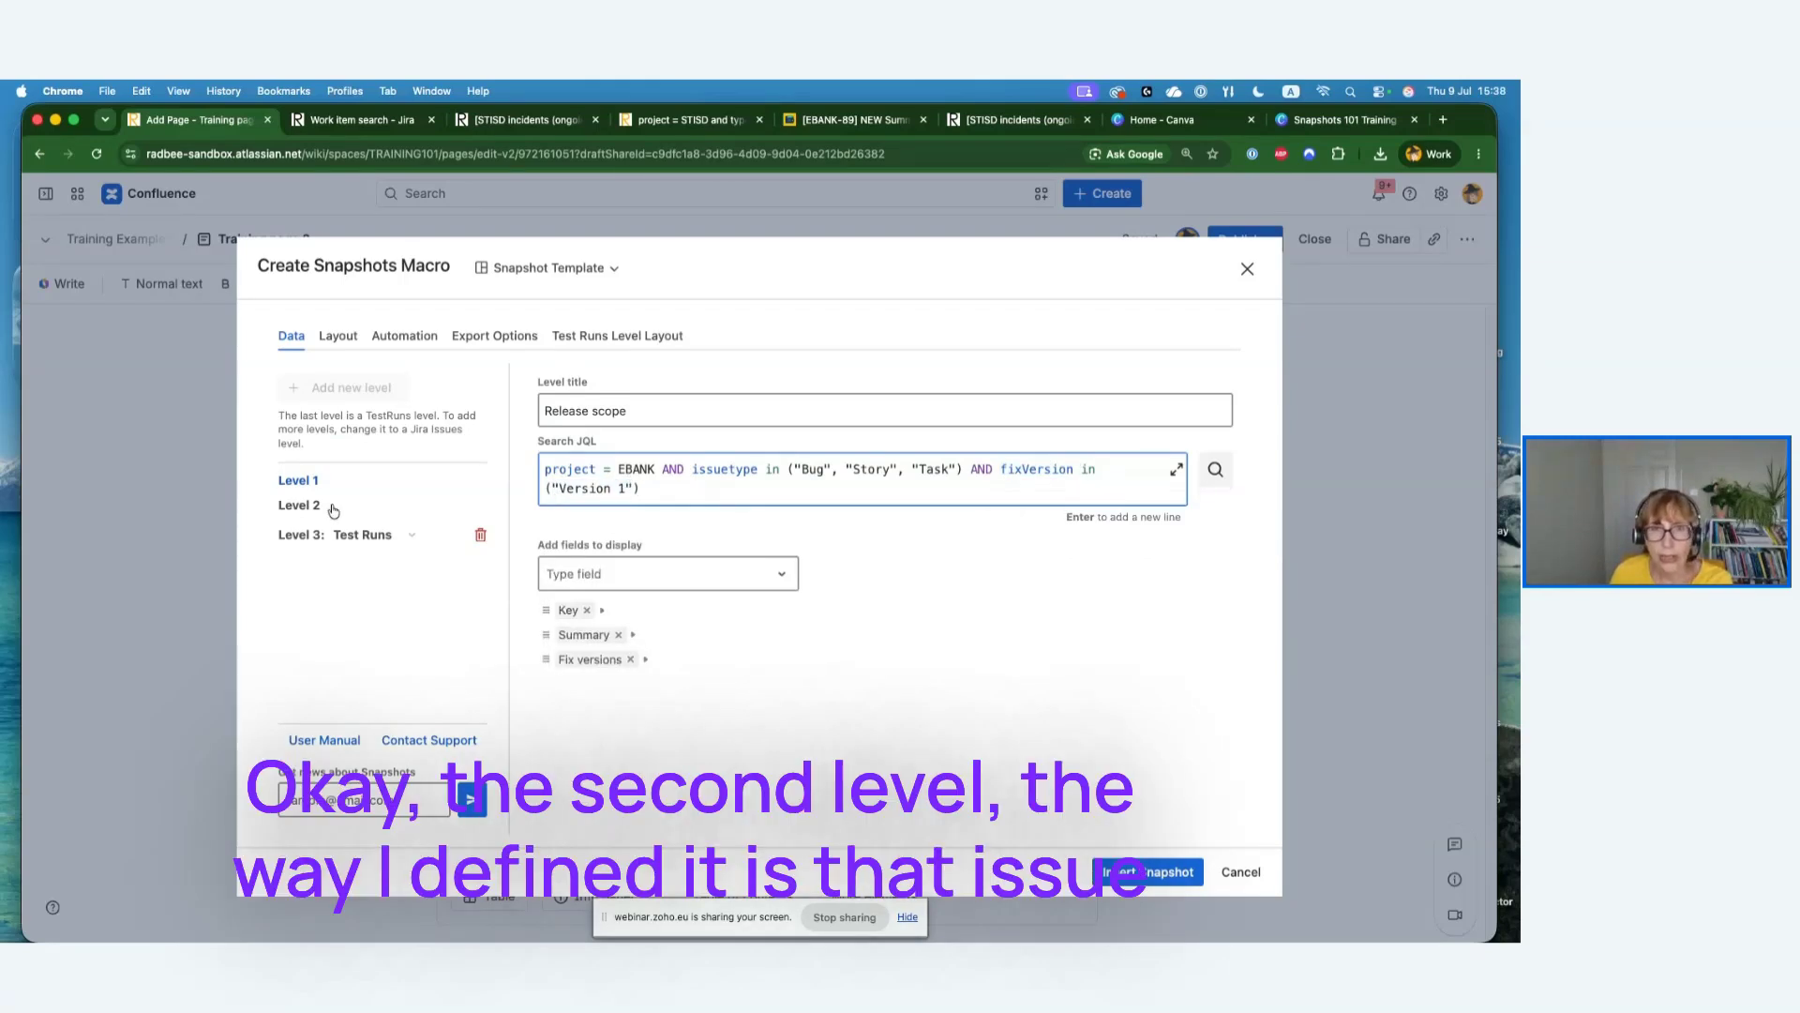
Open Level 2, Linked tests, and examine its JQL: the linkedIssues "is tested by" clause and the issuetype "Test" condition
{"action": "left_click", "coordinate": [315, 514]}
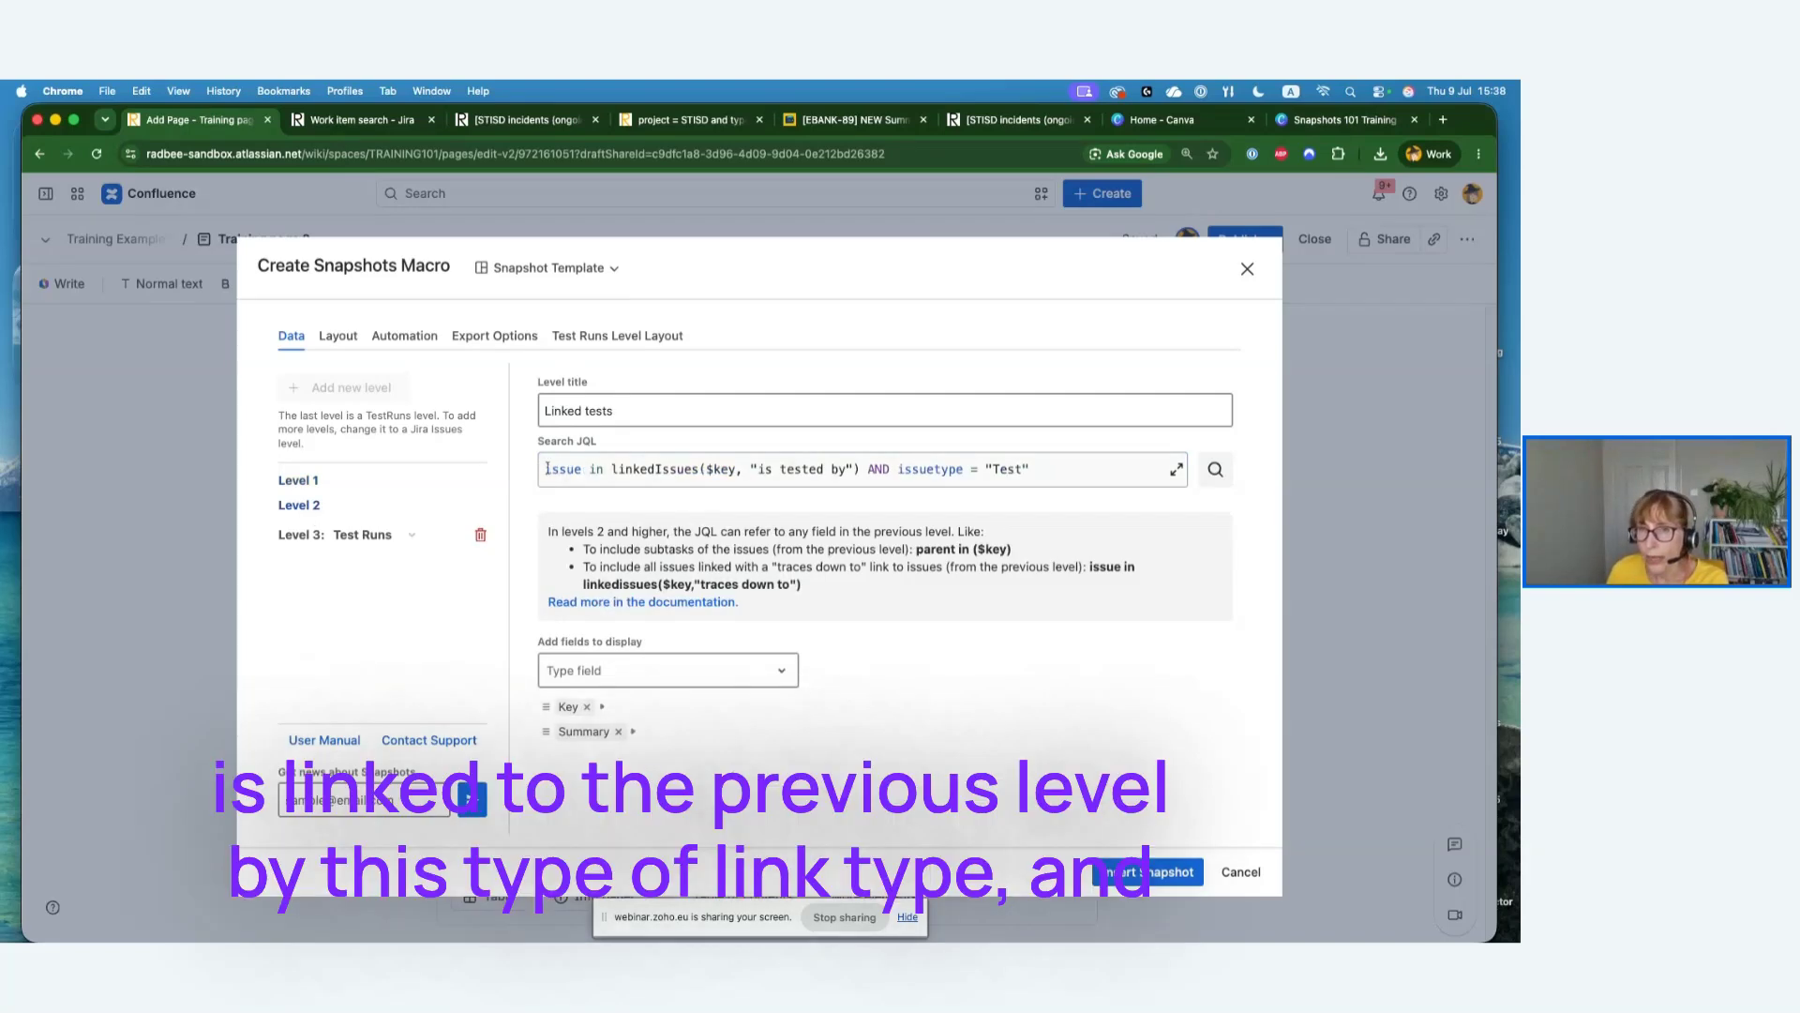
{"action": "left_click", "coordinate": [543, 469]}
{"action": "left_click_drag", "start_coordinate": [543, 469], "coordinate": [867, 471]}
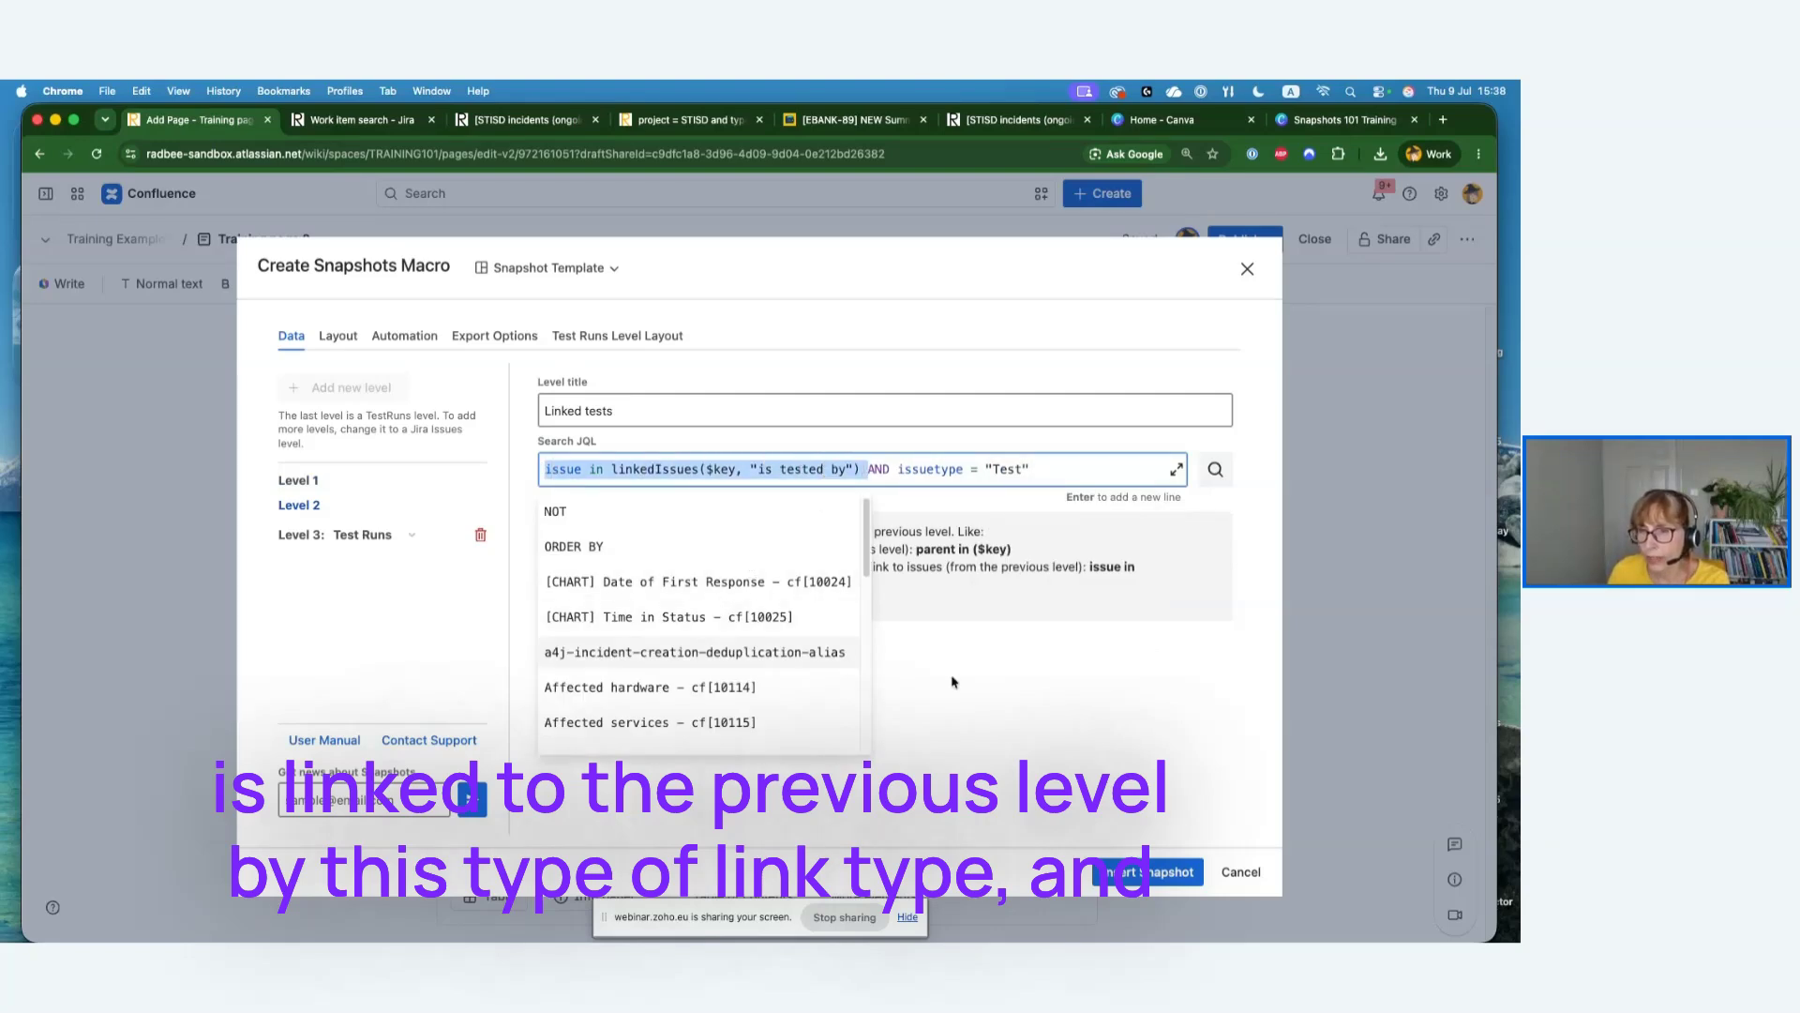
{"action": "left_click", "coordinate": [753, 468]}
{"action": "left_click_drag", "start_coordinate": [750, 468], "coordinate": [849, 469]}
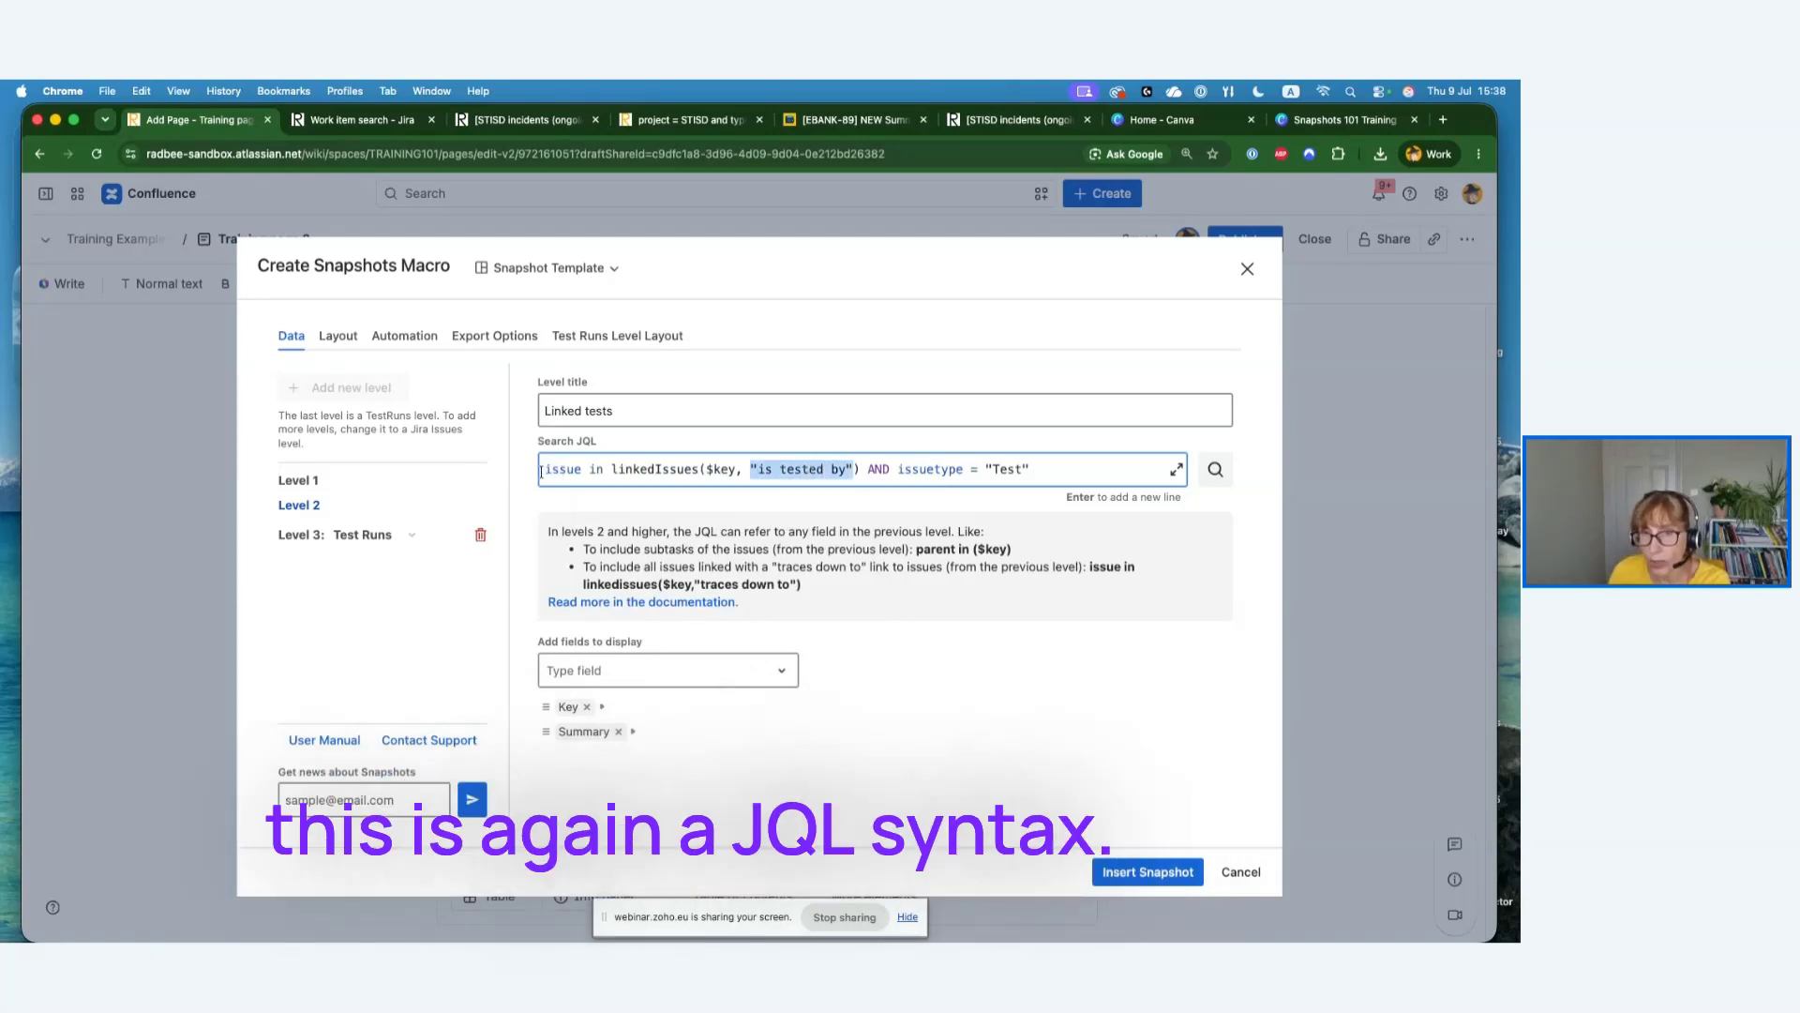
{"action": "left_click_drag", "start_coordinate": [545, 469], "coordinate": [858, 466]}
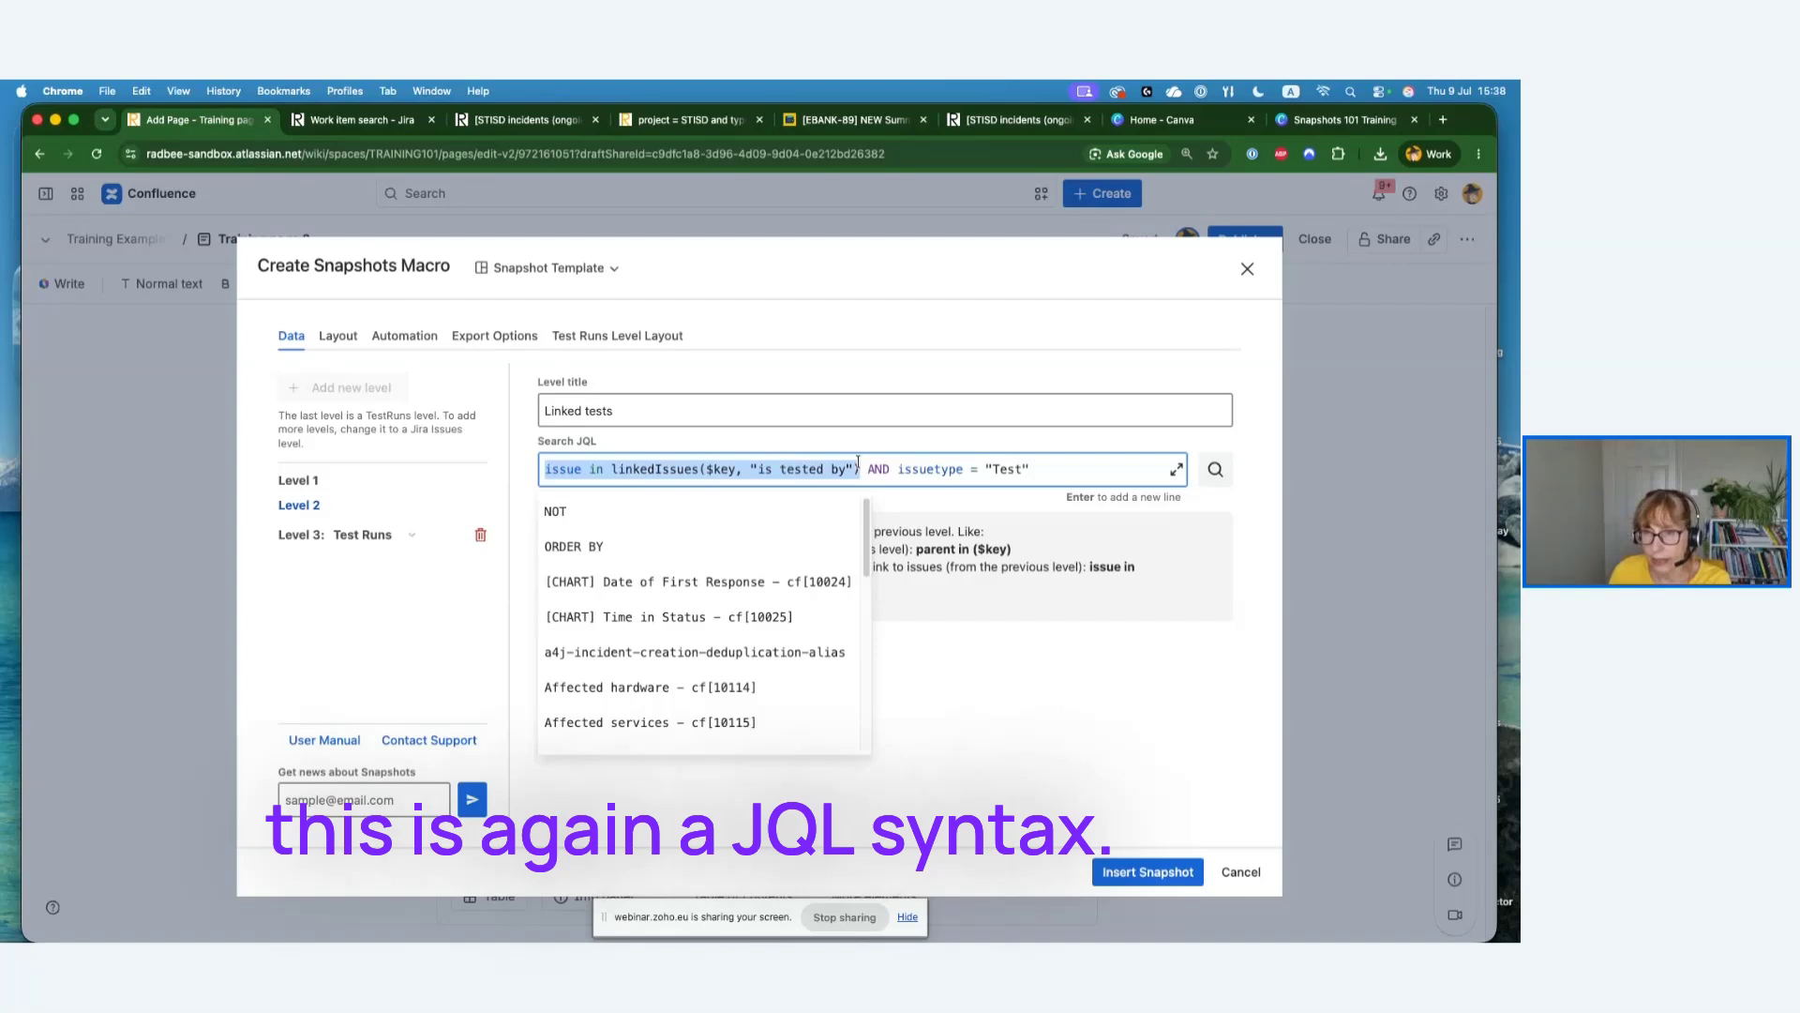
{"action": "left_click", "coordinate": [868, 471]}
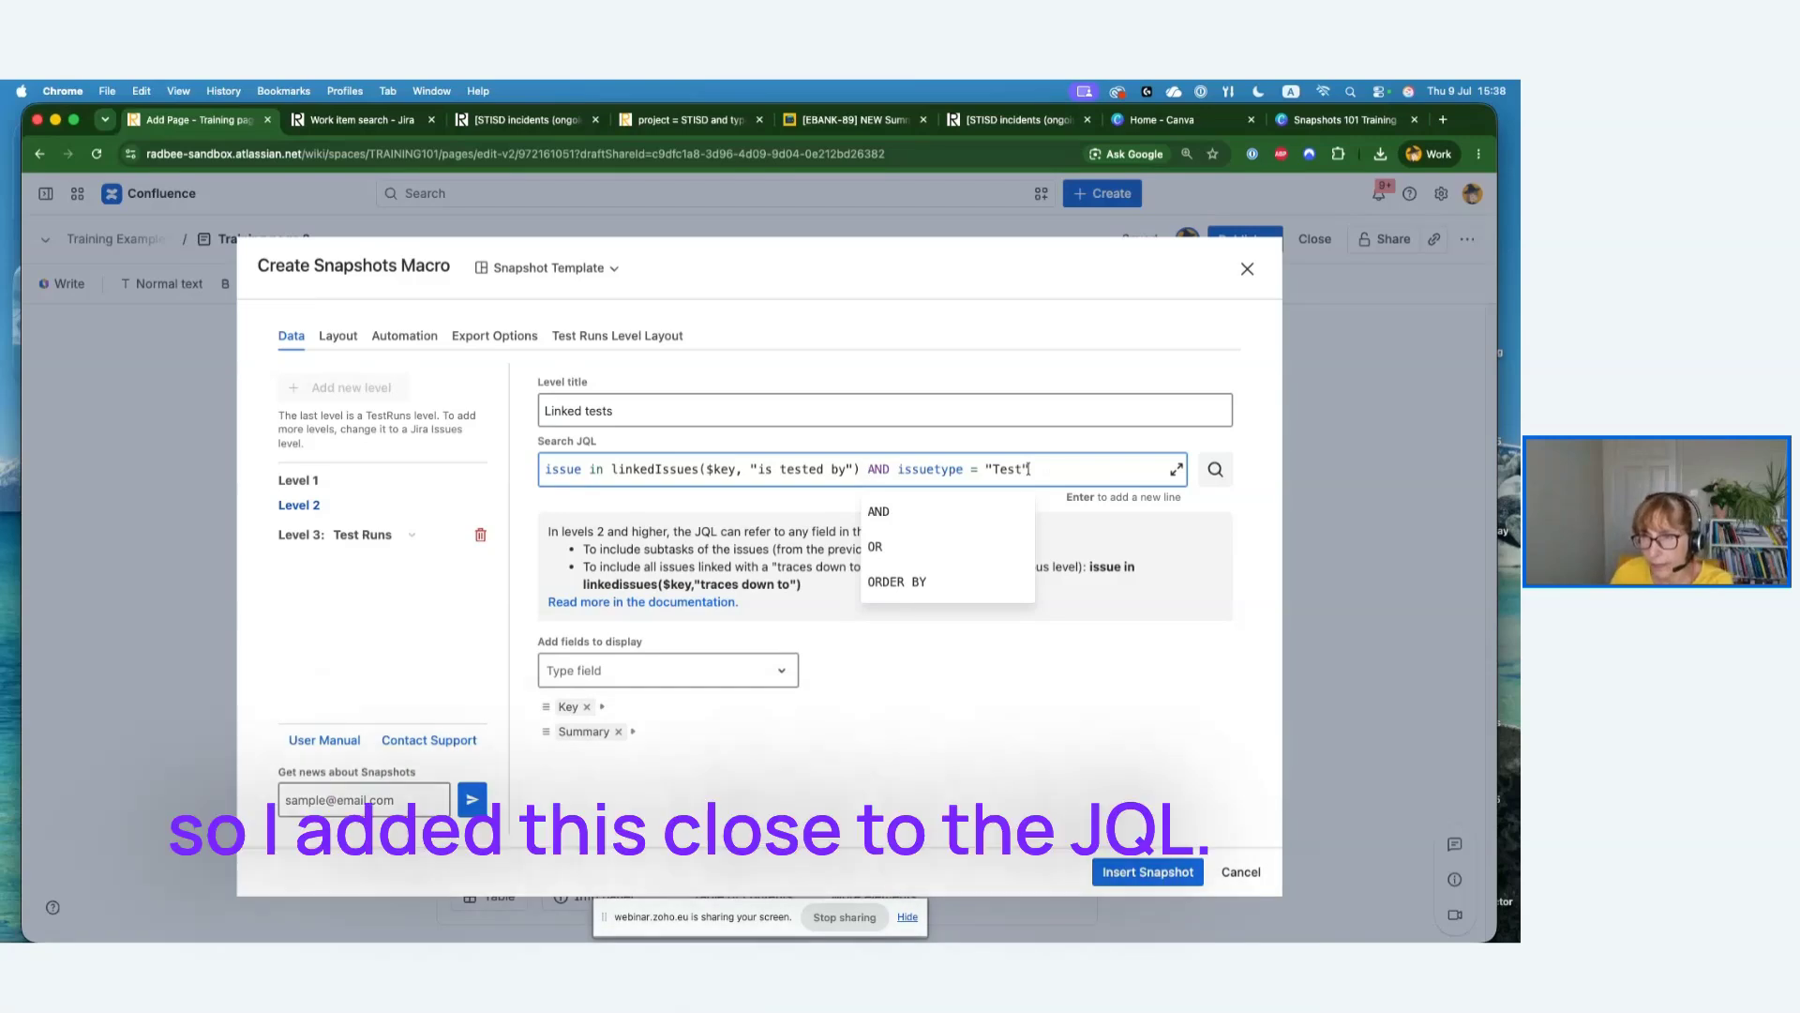
{"action": "left_click_drag", "start_coordinate": [865, 468], "coordinate": [1032, 469]}
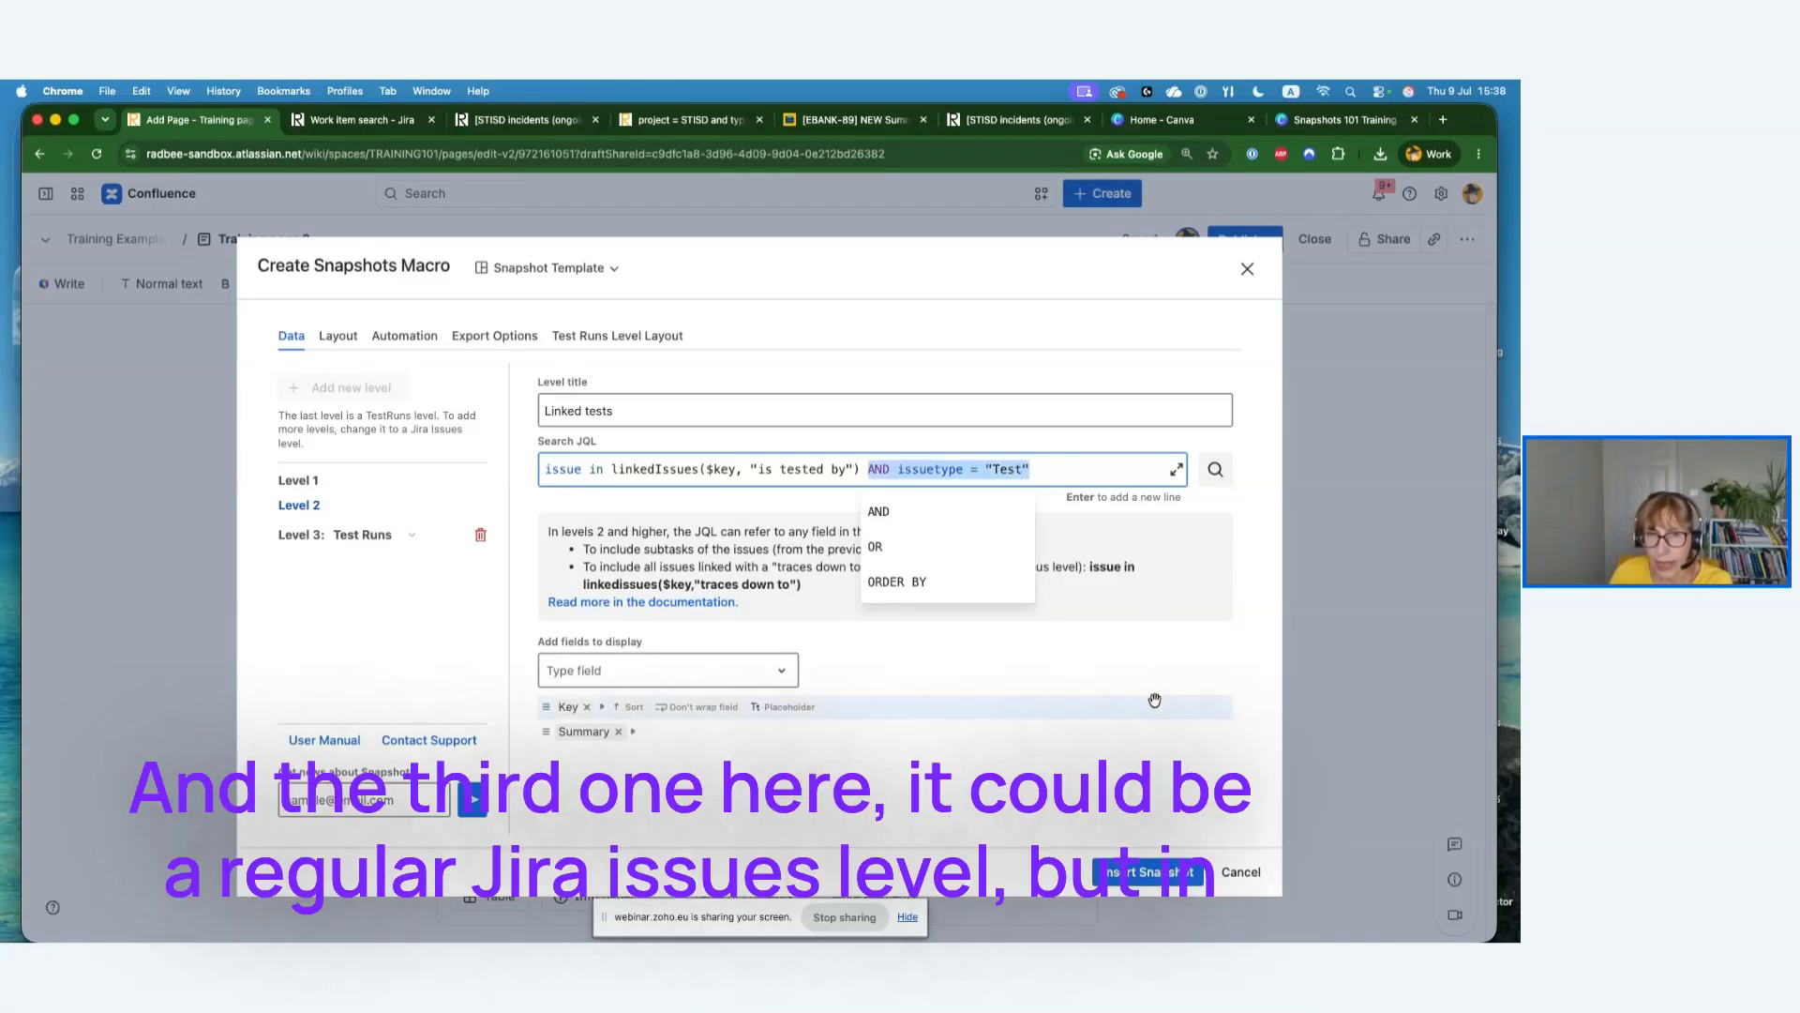
Open Level 3 and view its settings and the available level types, keeping Test Runs selected
{"action": "left_click", "coordinate": [349, 548]}
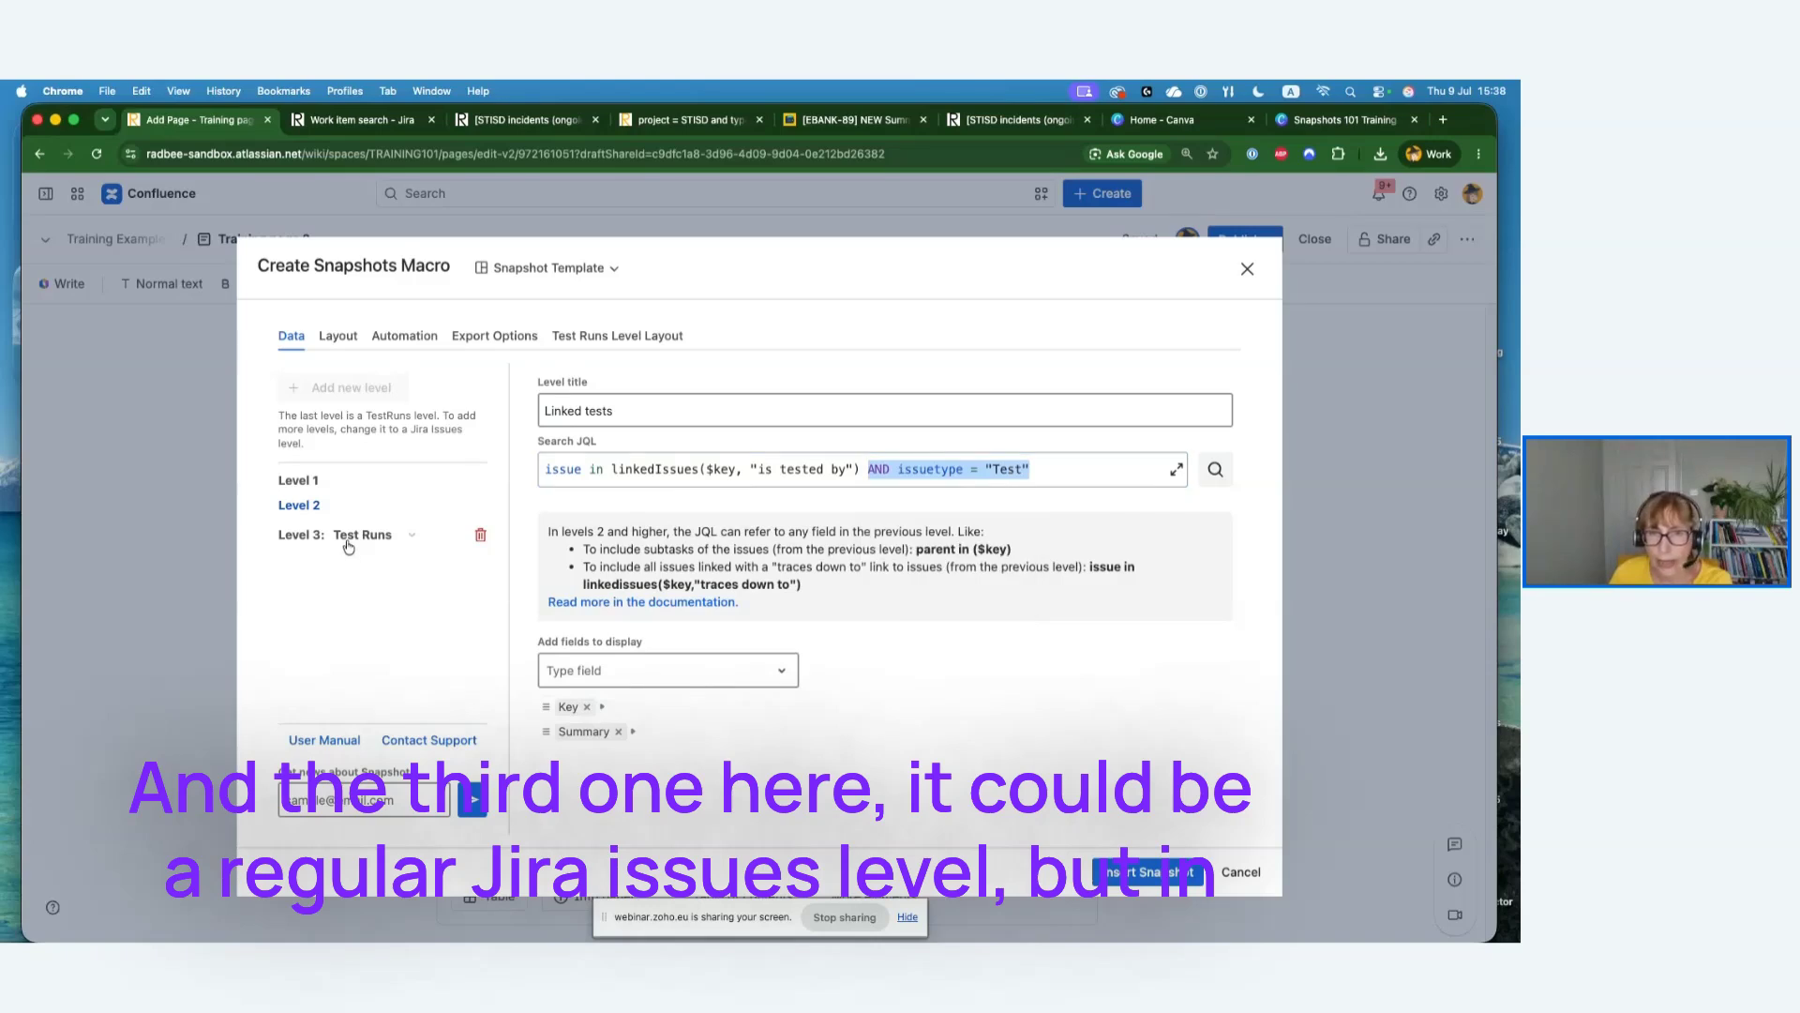
{"action": "left_click", "coordinate": [349, 548]}
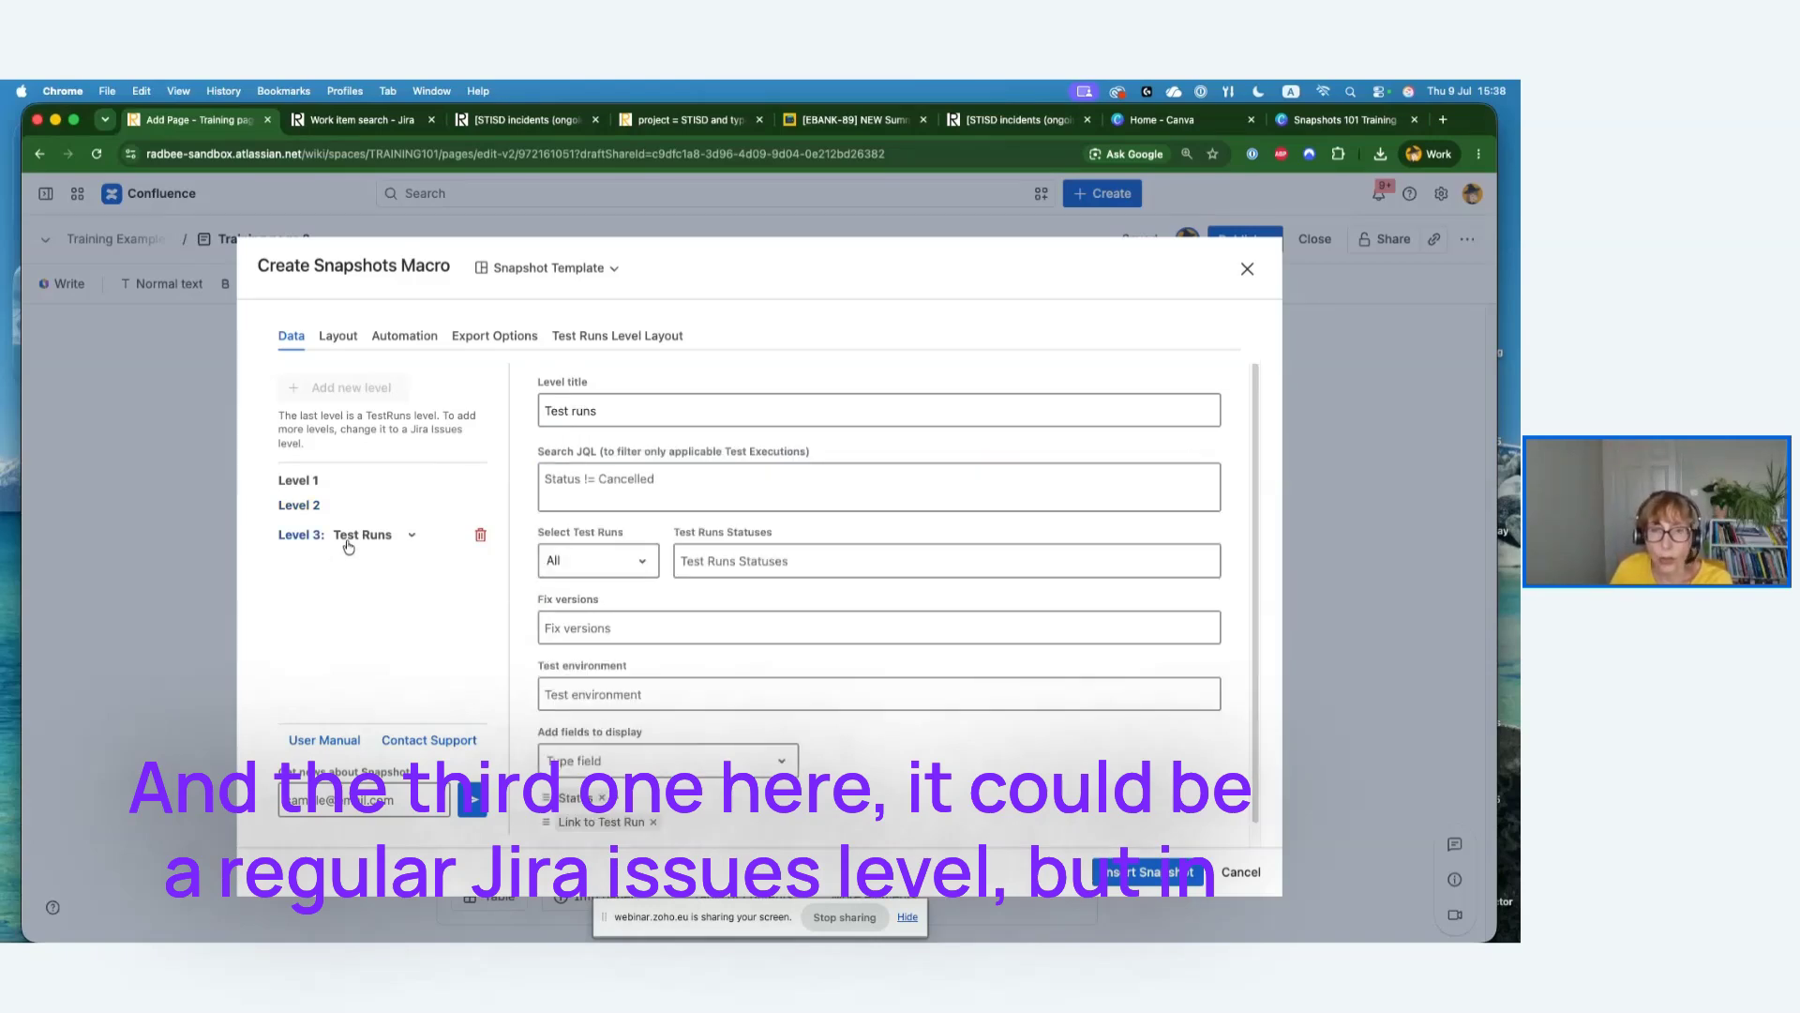
{"action": "left_click", "coordinate": [411, 541]}
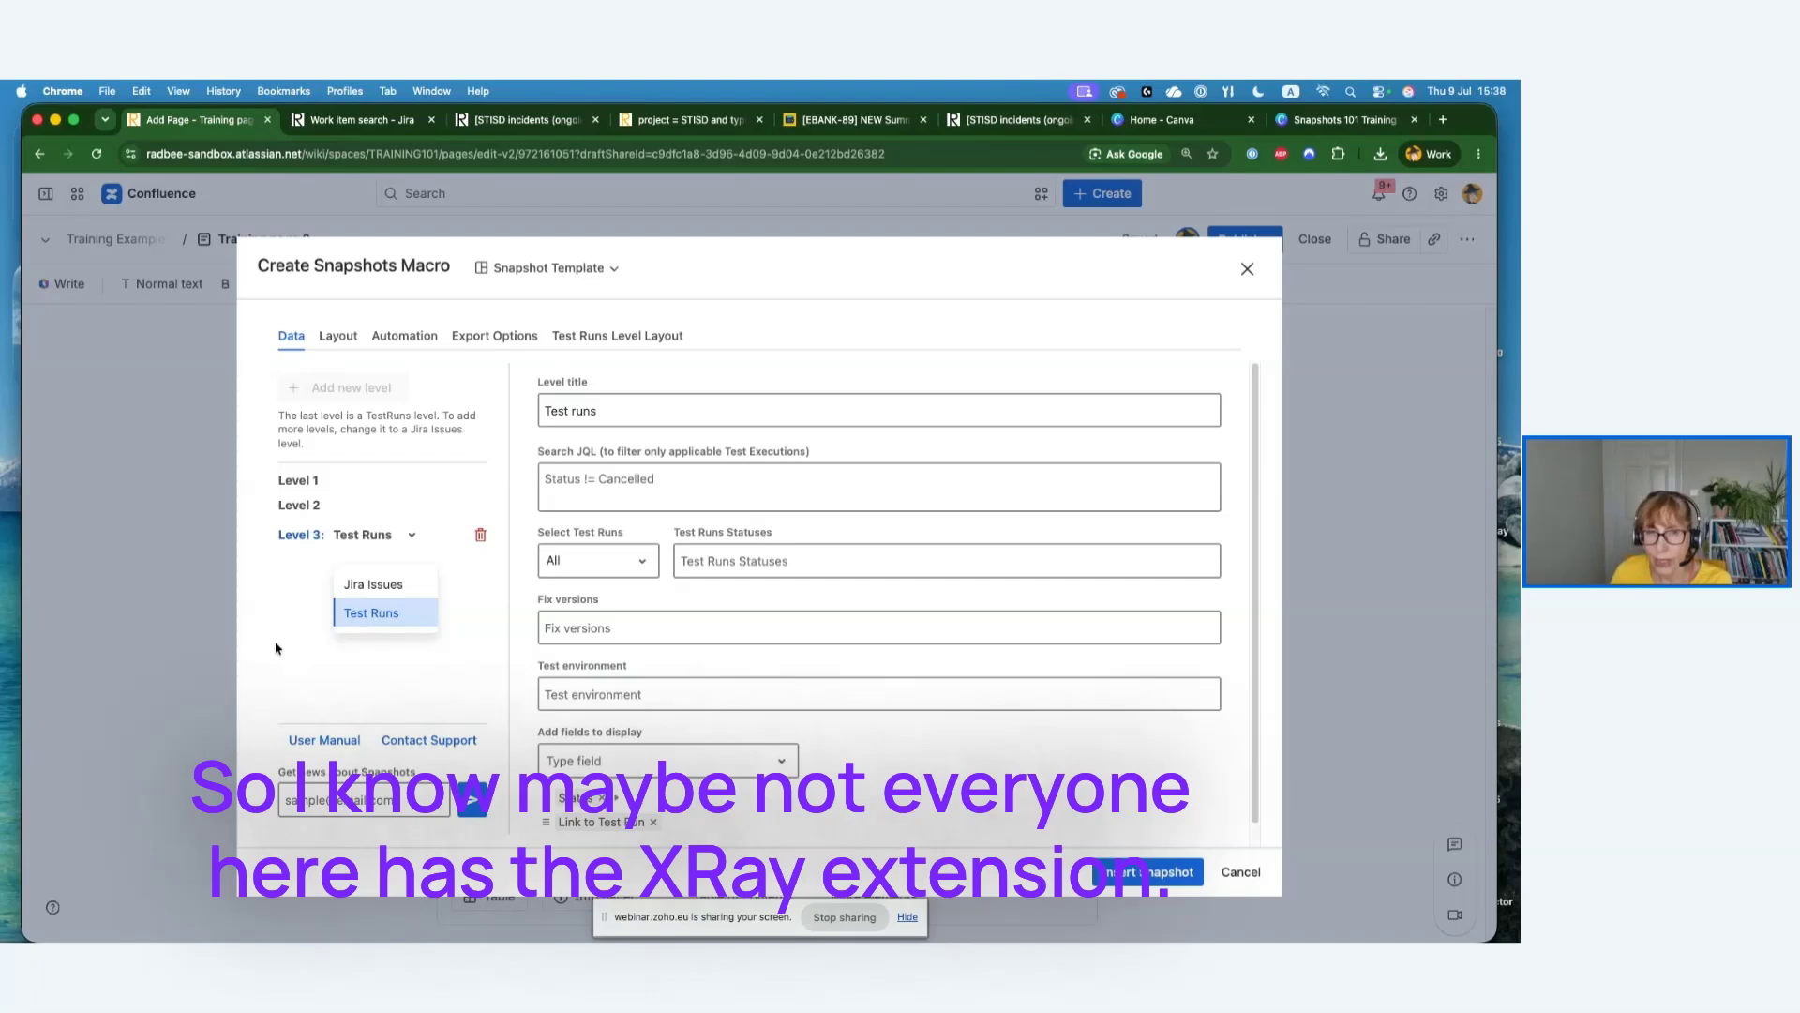
{"action": "left_click", "coordinate": [278, 647]}
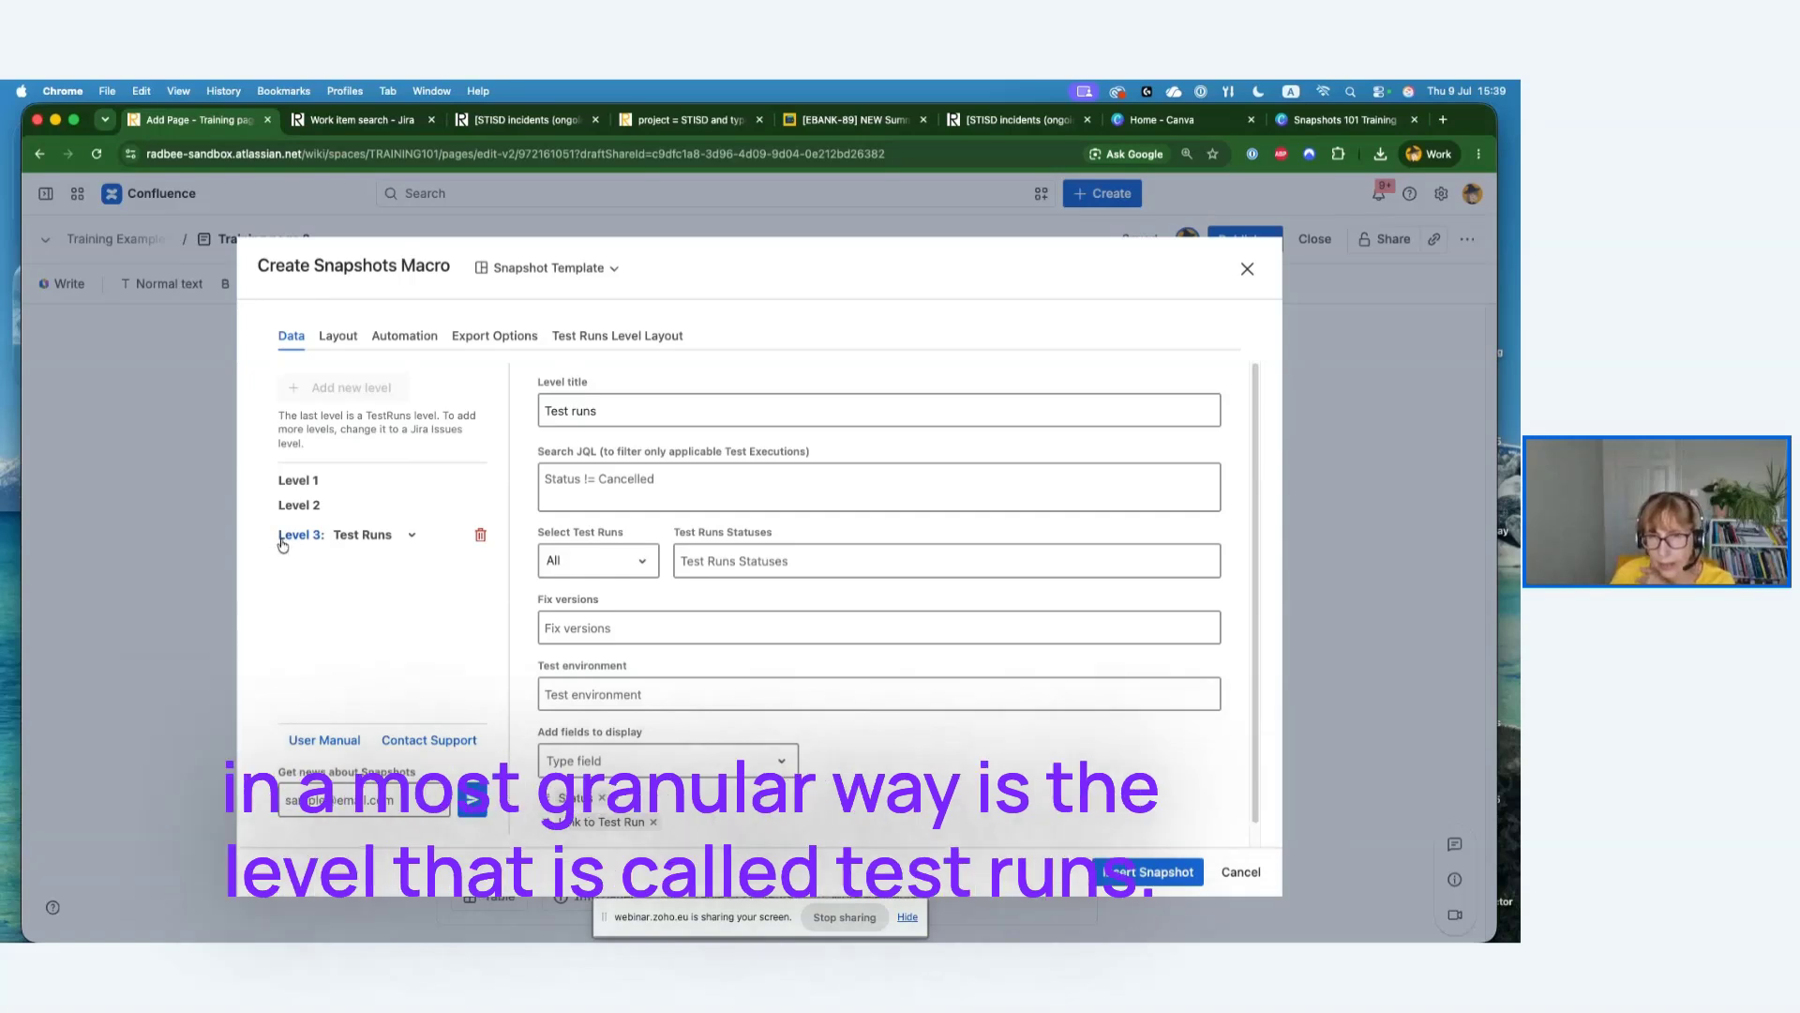
Insert the release test report snapshot with Level 3 kept as Test Runs, and set the macro to full width
{"action": "left_click", "coordinate": [412, 536]}
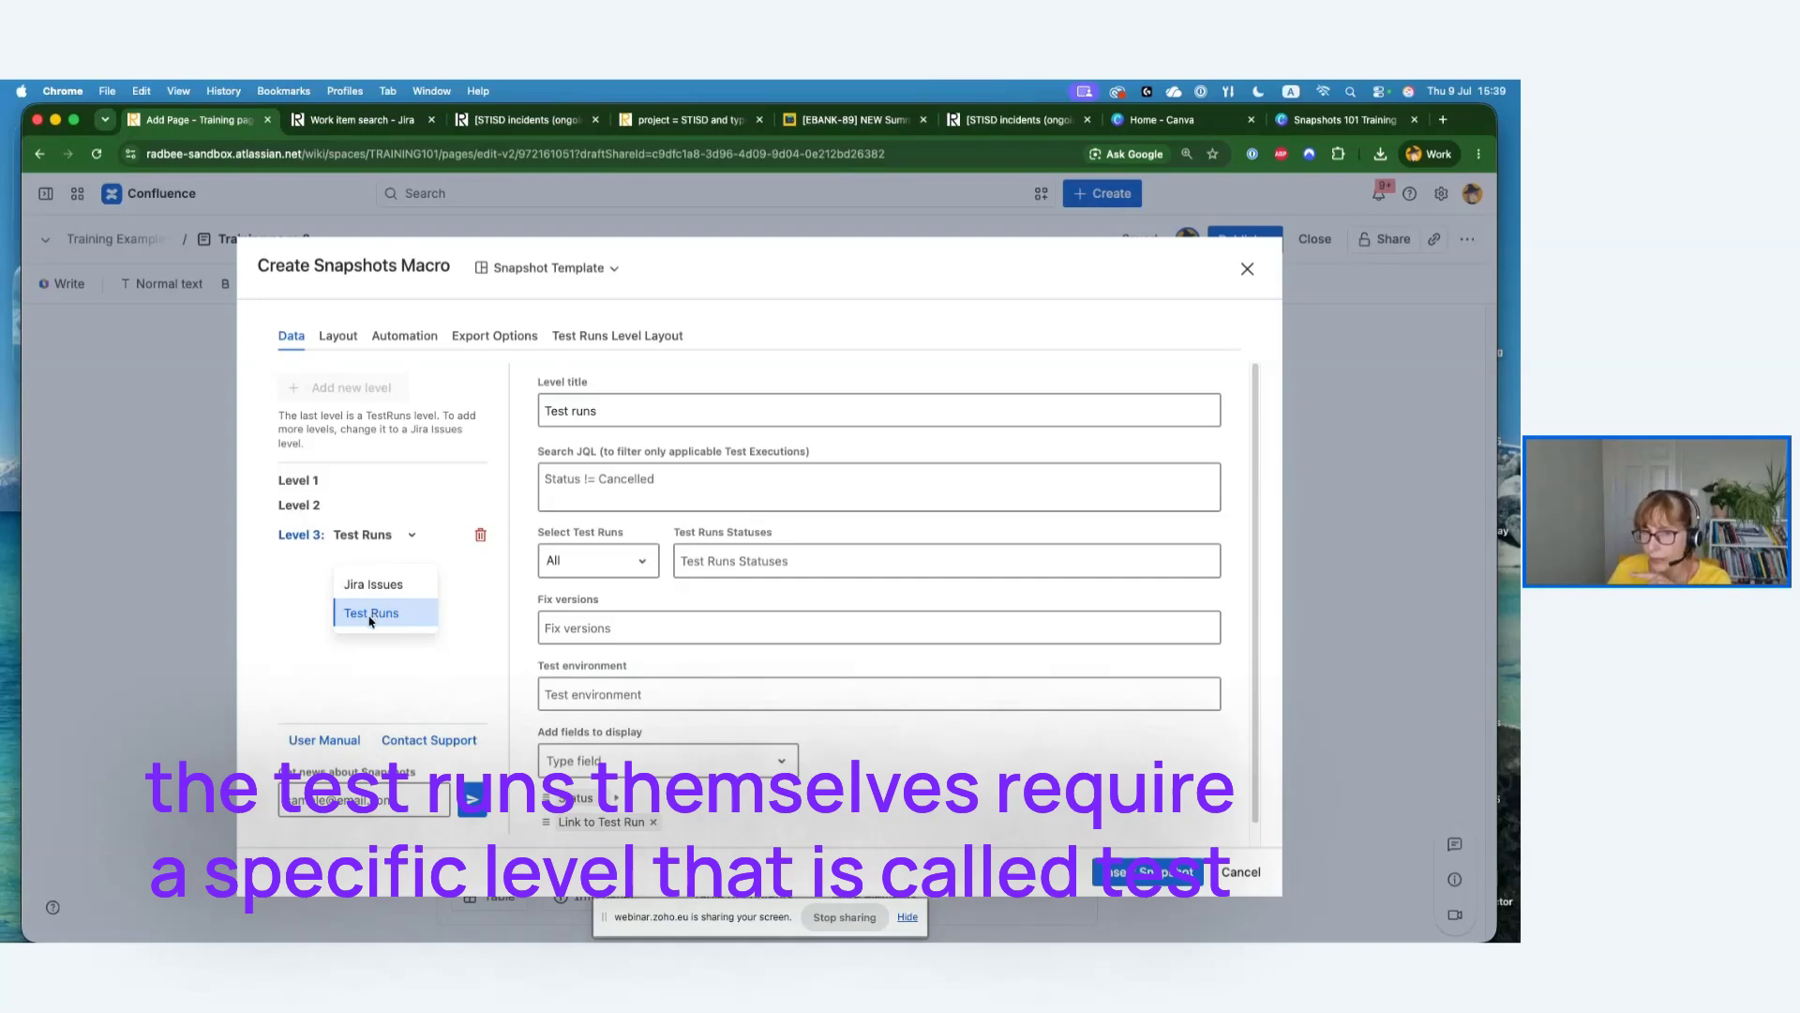
{"action": "left_click", "coordinate": [393, 668]}
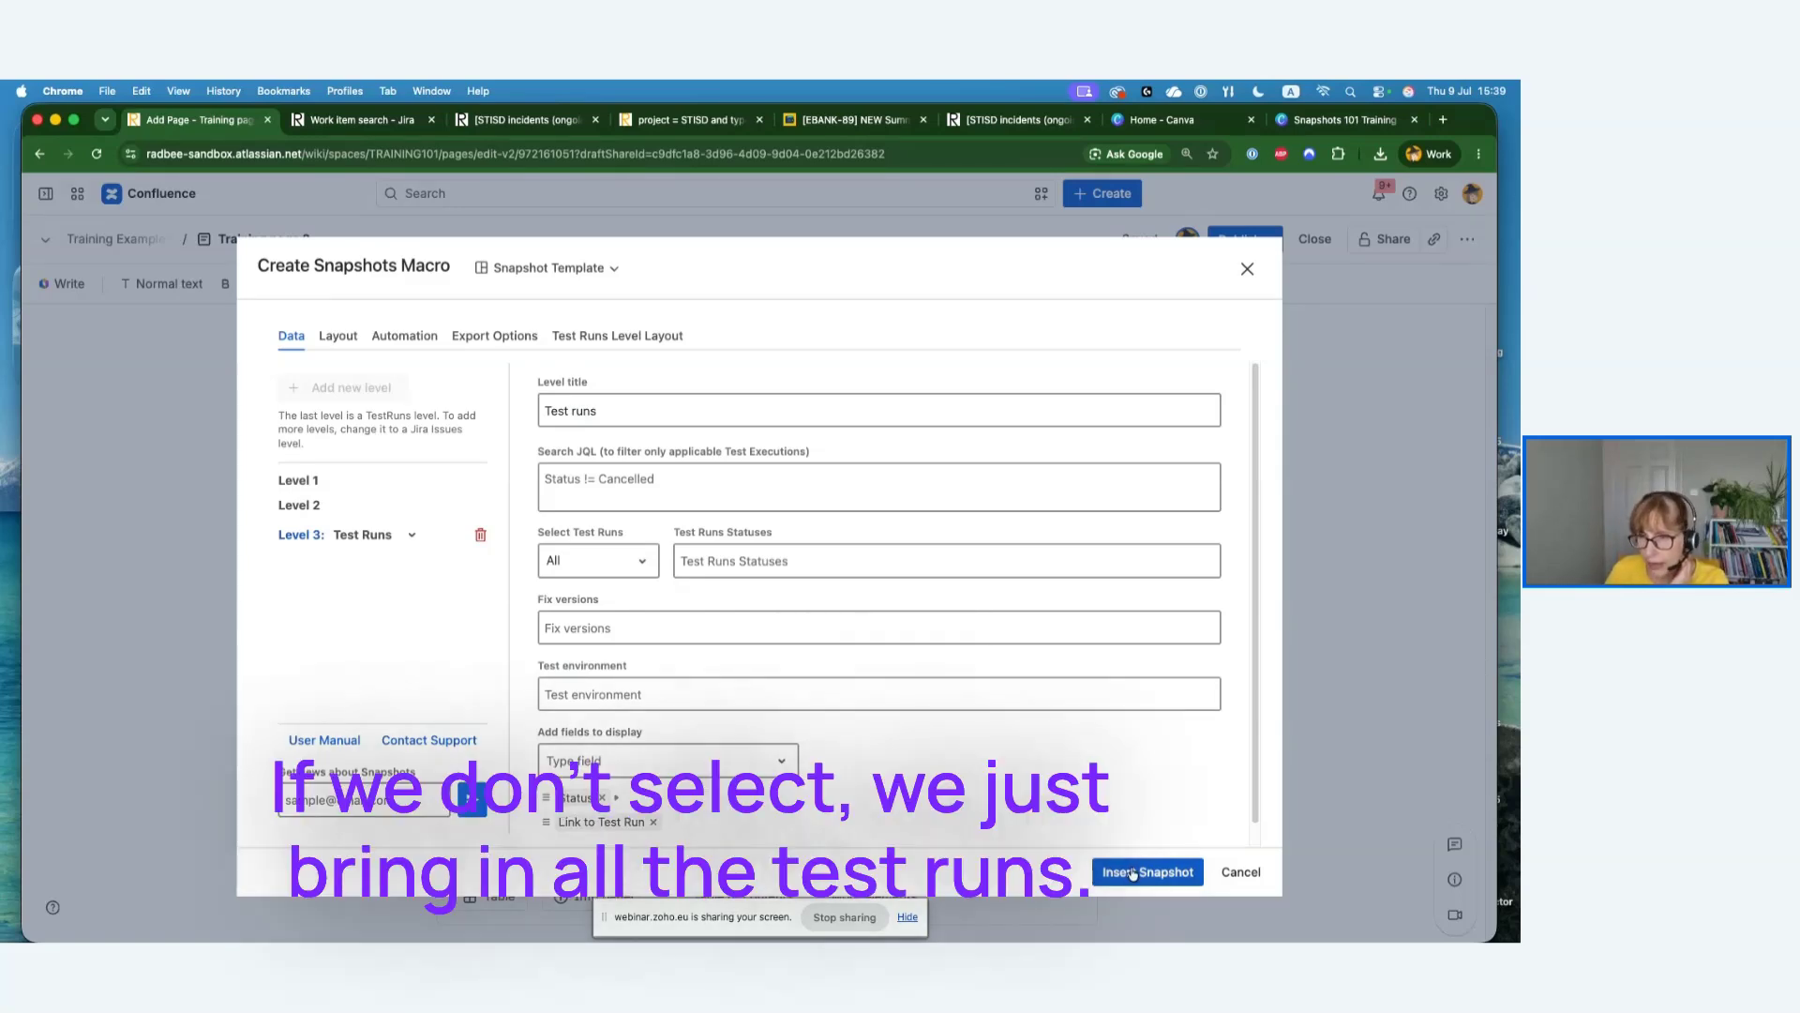
{"action": "left_click", "coordinate": [1132, 872]}
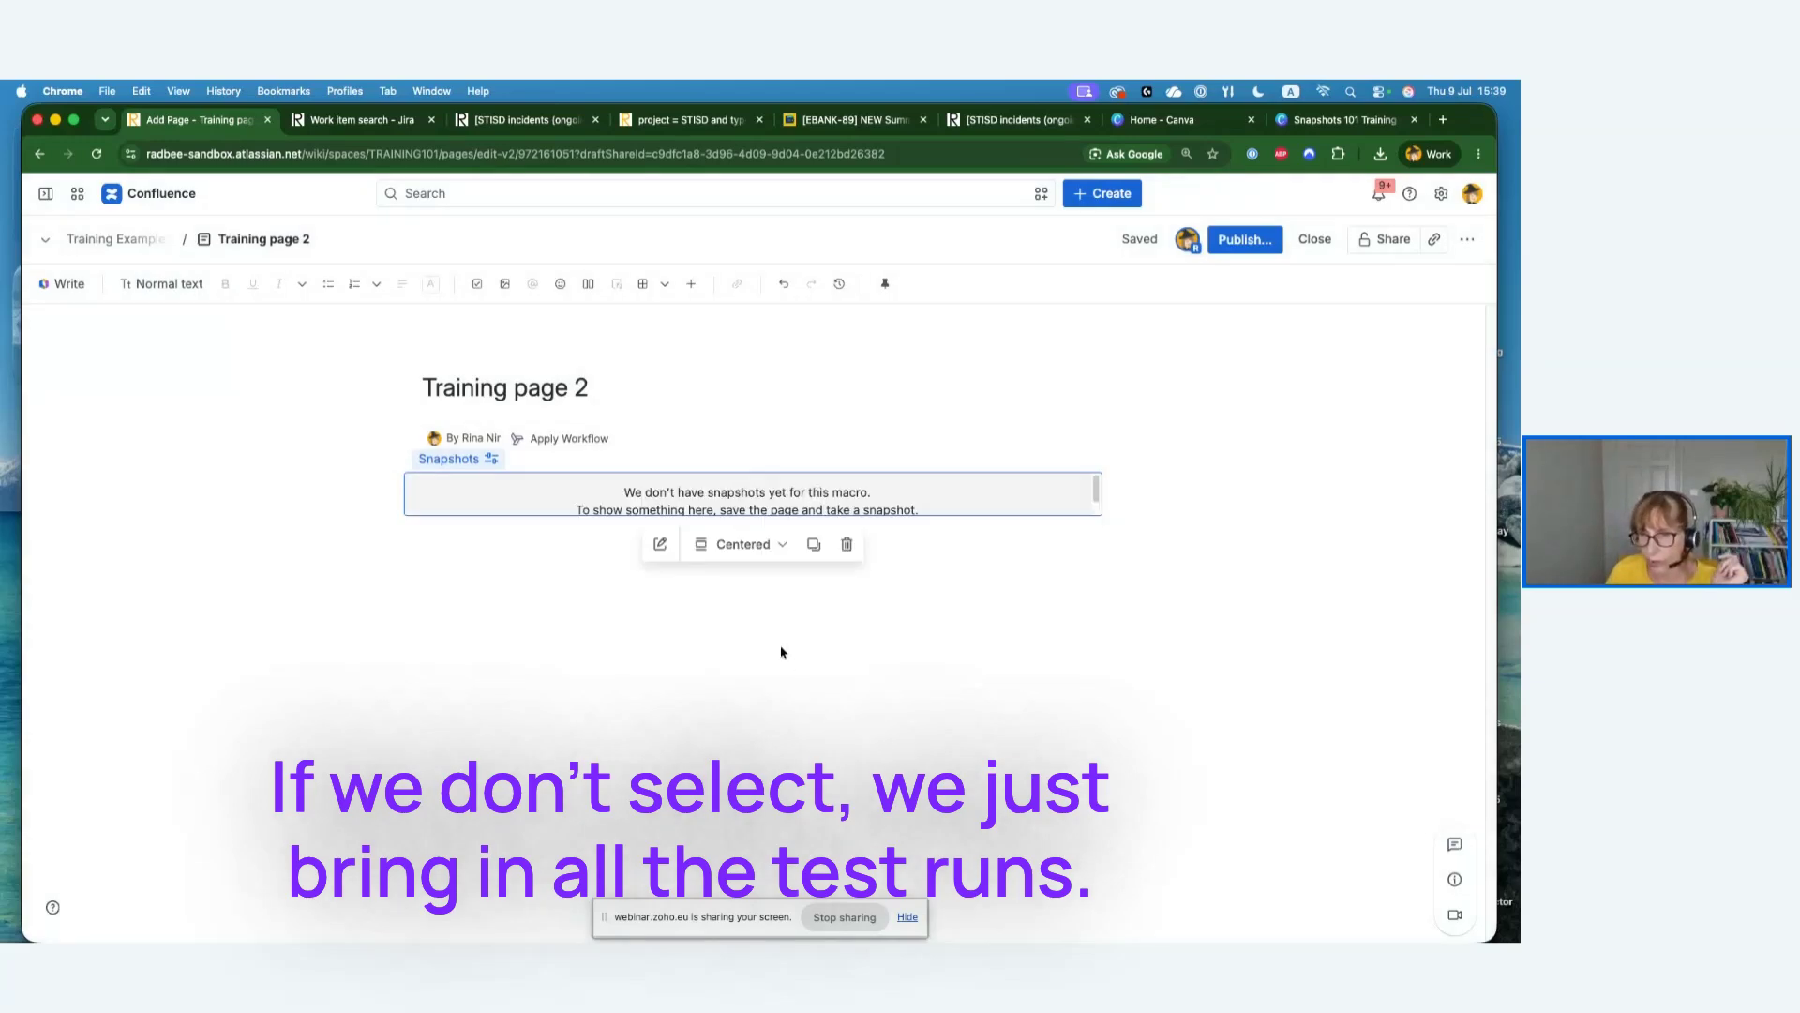
{"action": "left_click", "coordinate": [781, 560]}
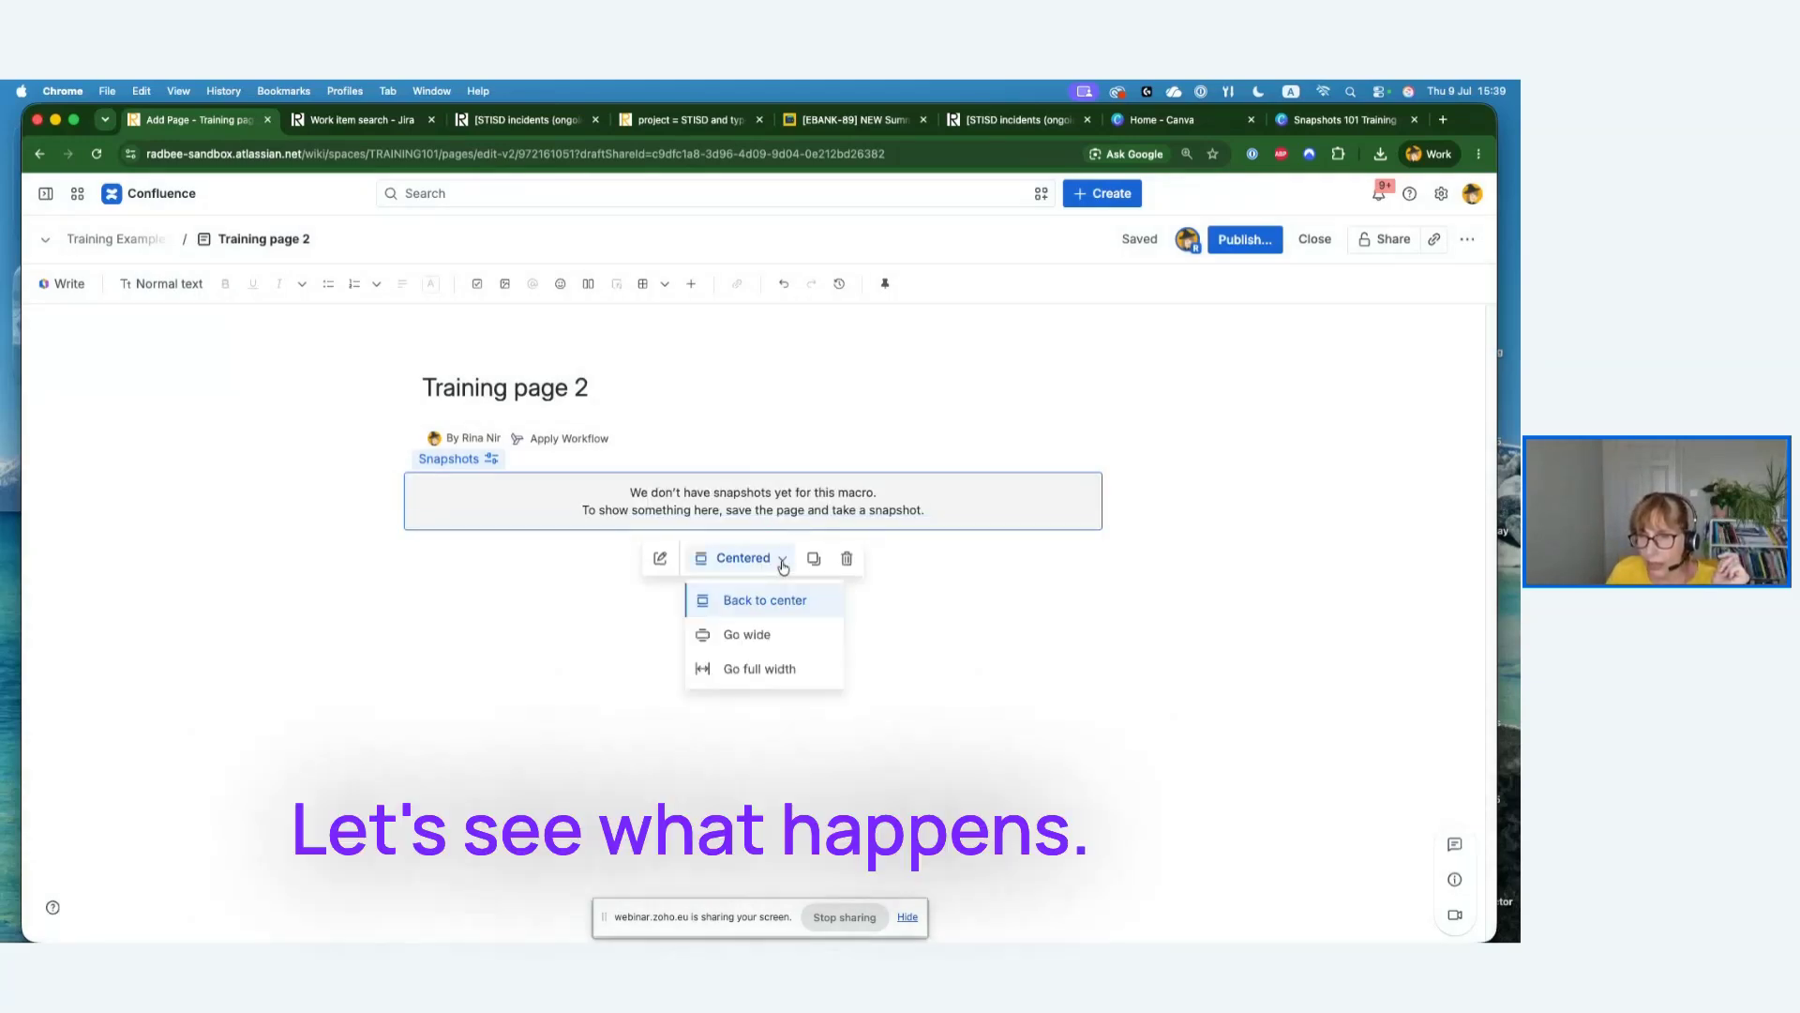
{"action": "left_click", "coordinate": [773, 675]}
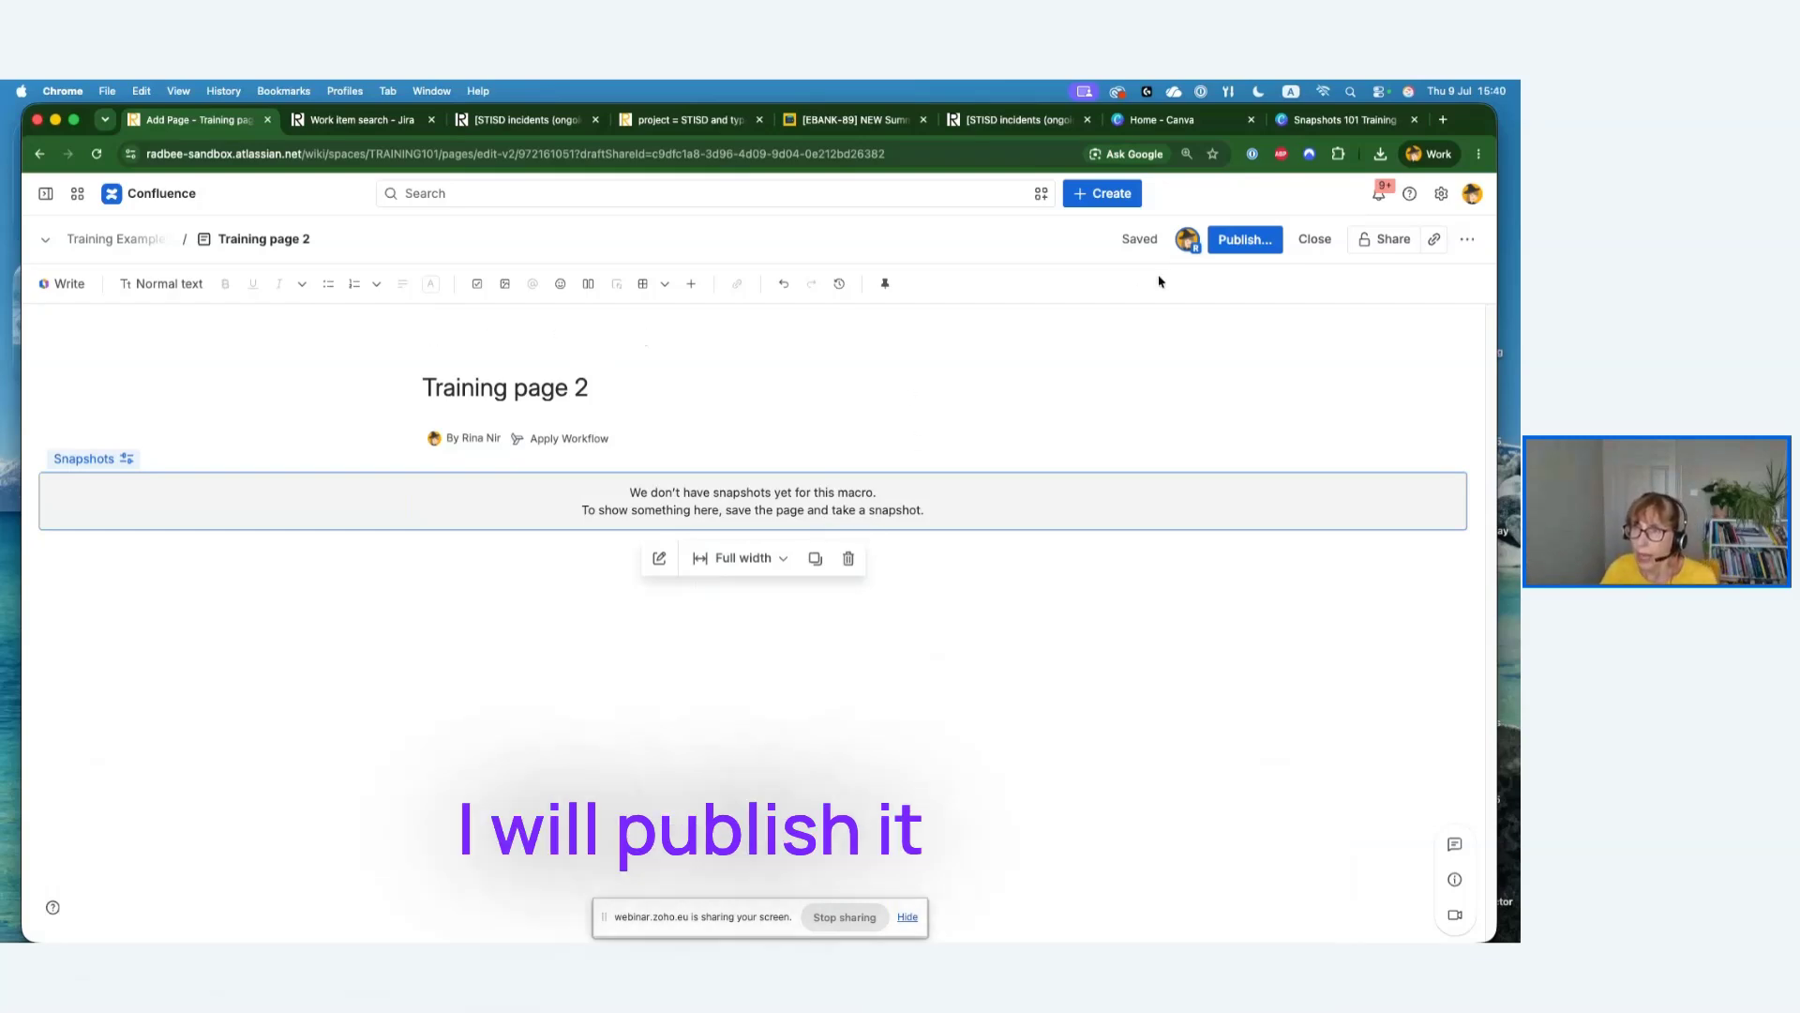
Publish Training page 2 with open access and take a snapshot on it
{"action": "left_click", "coordinate": [1222, 242]}
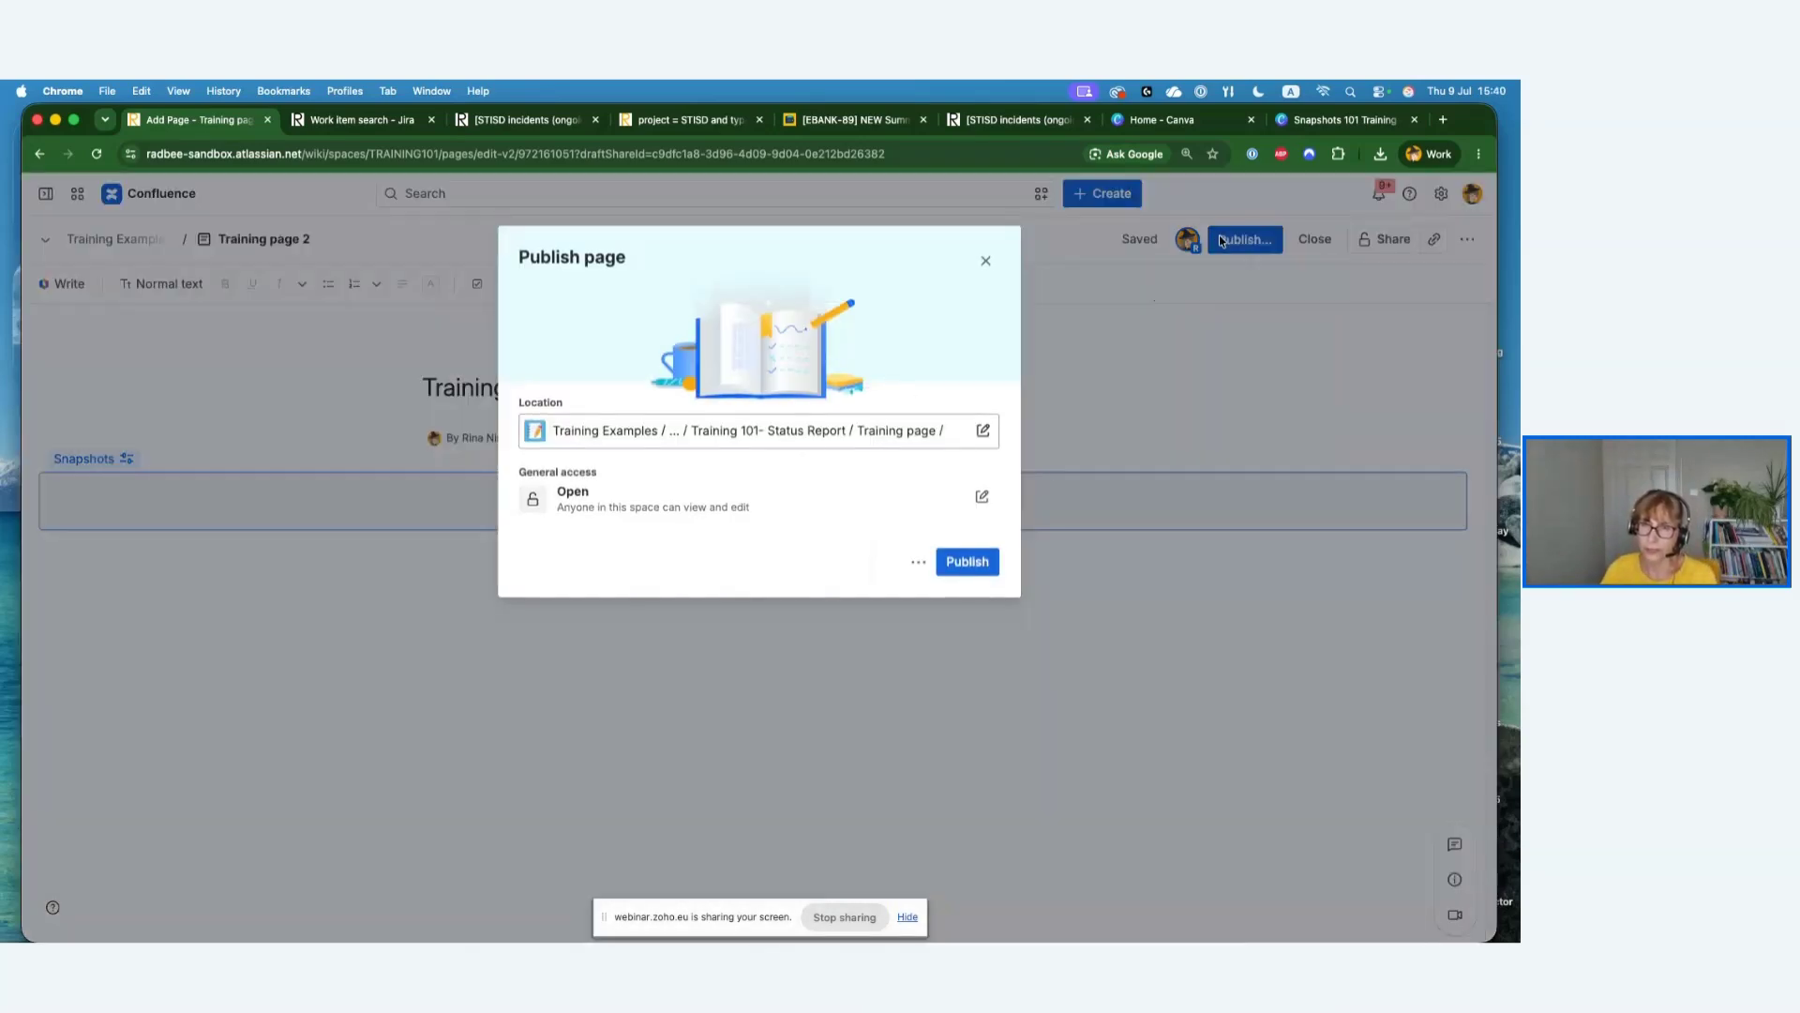
{"action": "left_click", "coordinate": [992, 562]}
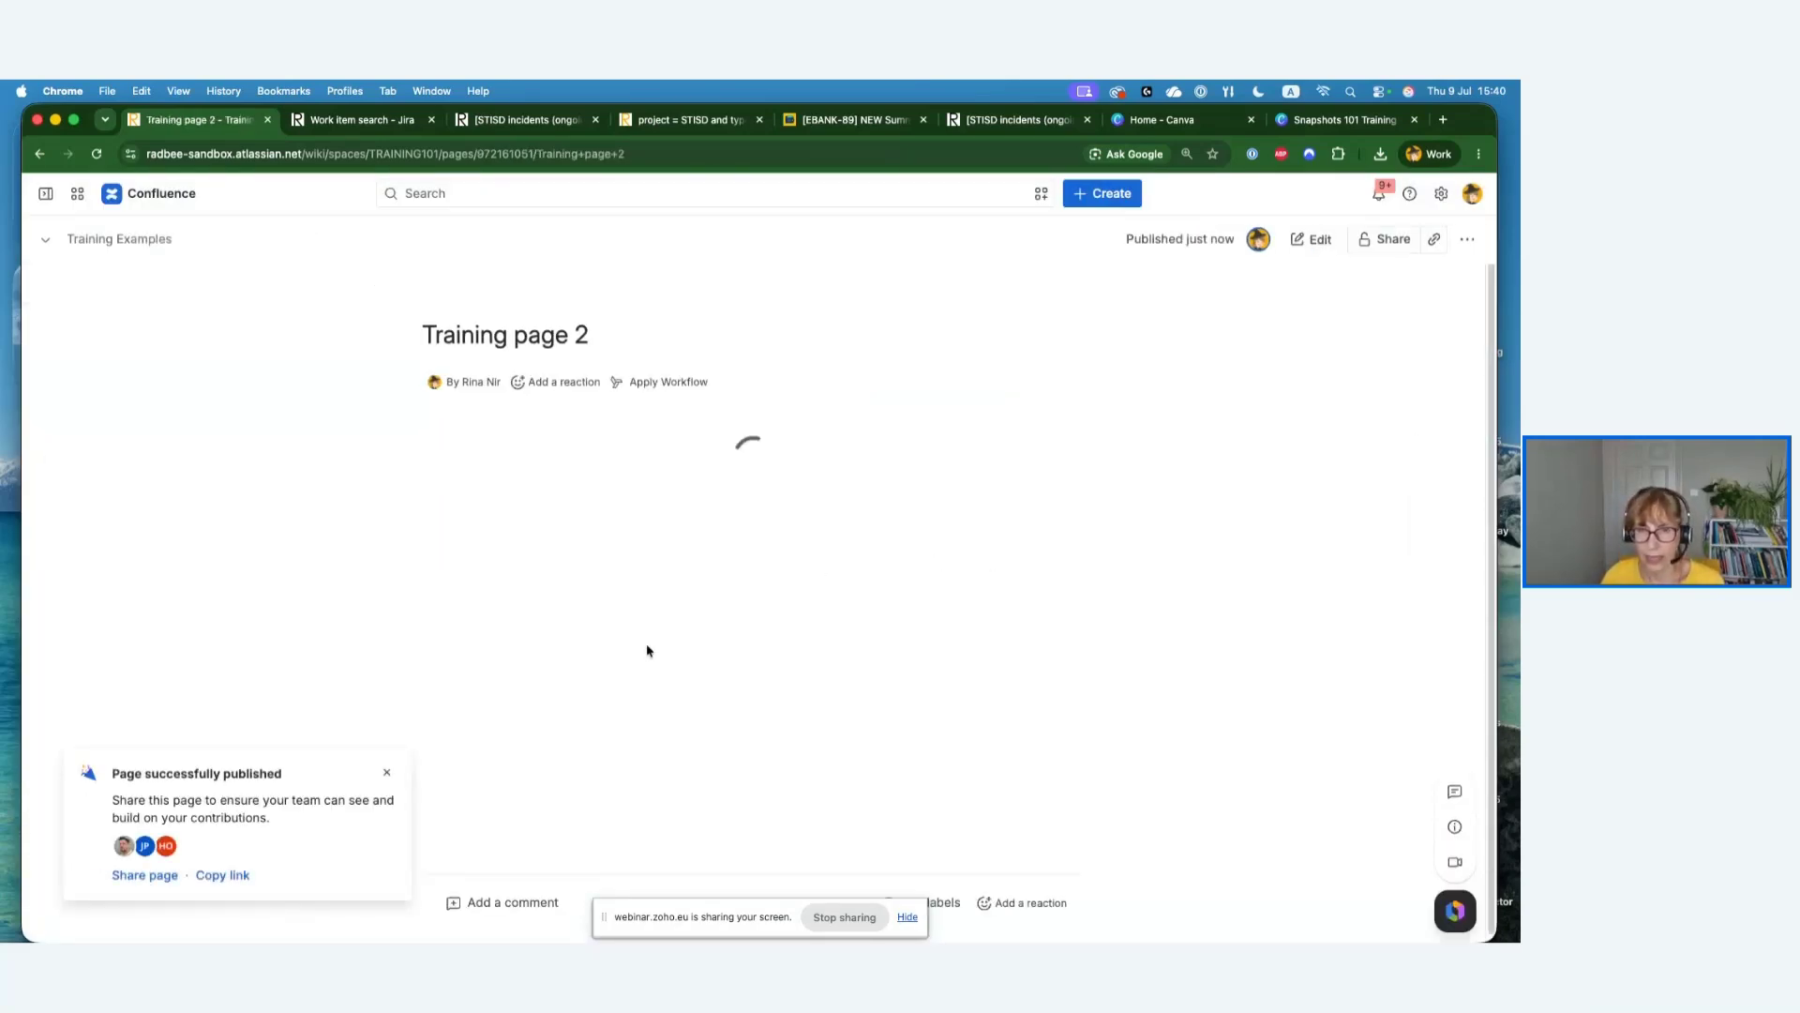
{"action": "left_click", "coordinate": [749, 677]}
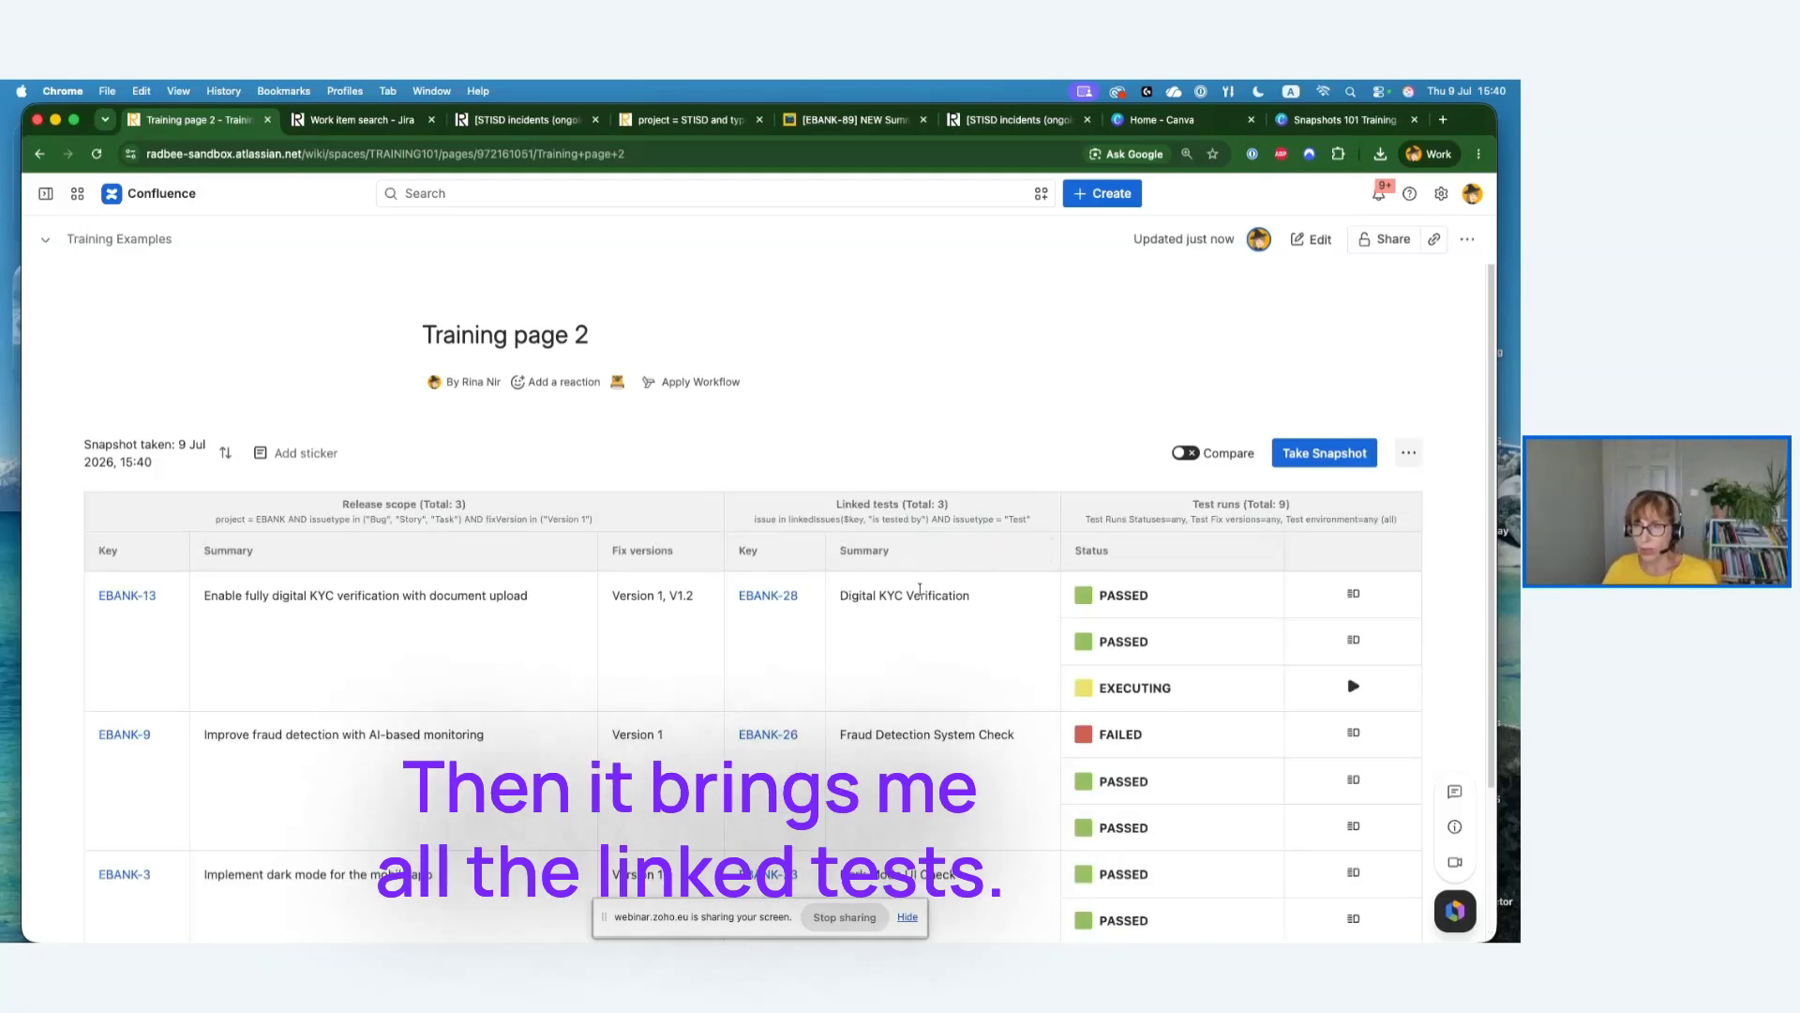
Review the snapshot table's Release scope, Linked tests and Test runs levels on Training page 2
{"action": "scroll", "coordinate": [919, 589], "scroll_direction": "down", "scroll_amount": 1}
{"action": "scroll", "coordinate": [919, 589], "scroll_direction": "down", "scroll_amount": 1}
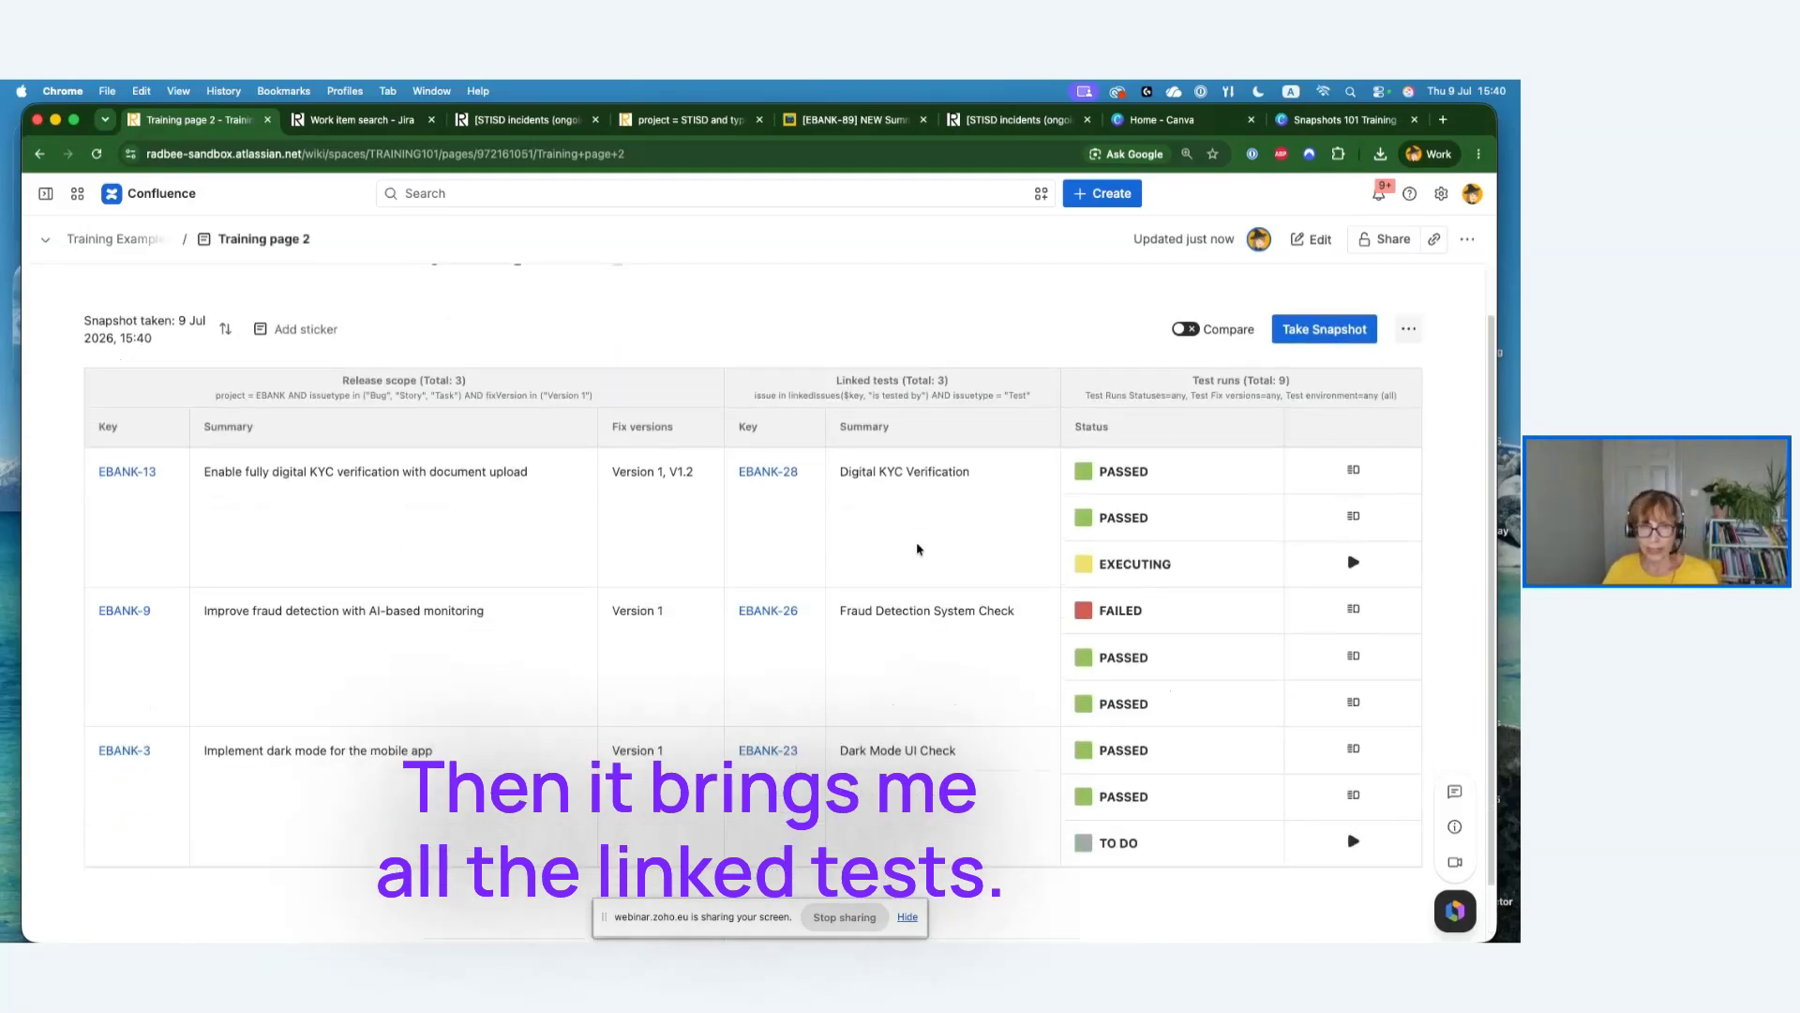
{"action": "scroll", "coordinate": [918, 548], "scroll_direction": "down", "scroll_amount": 2}
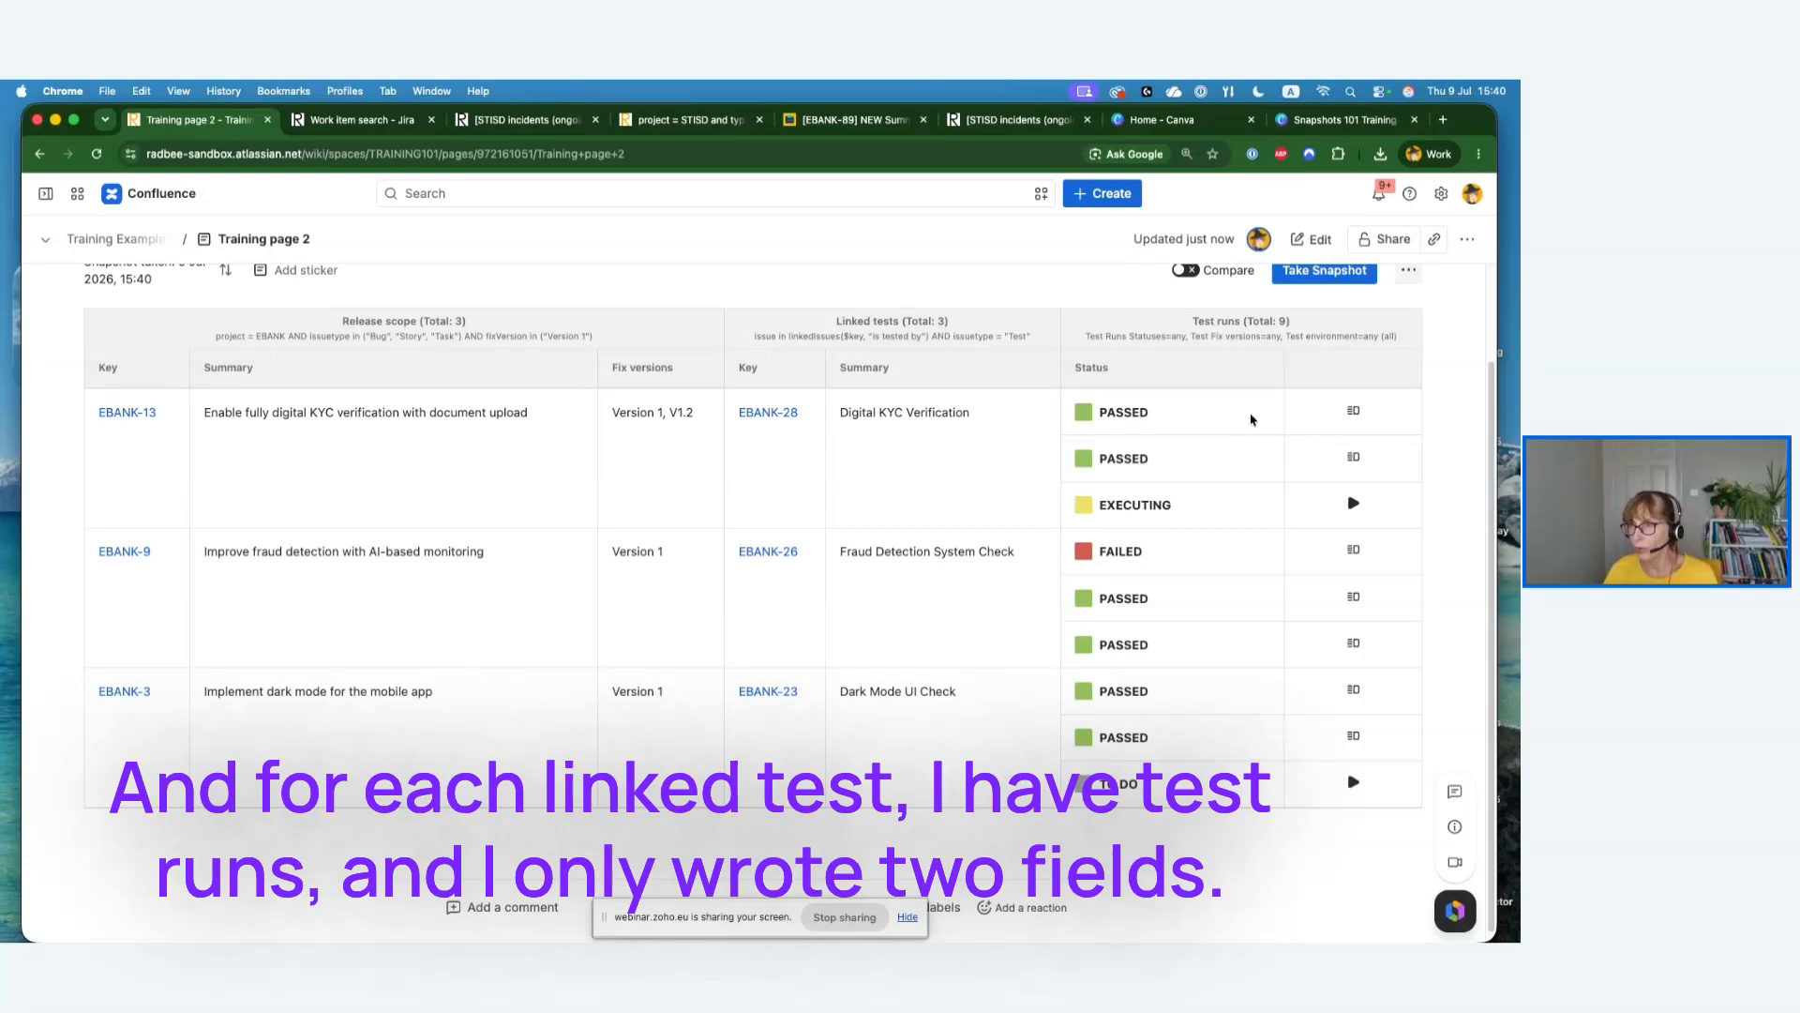
{"action": "scroll", "coordinate": [1248, 631], "scroll_direction": "down", "scroll_amount": 1}
{"action": "scroll", "coordinate": [1248, 631], "scroll_direction": "up", "scroll_amount": 3}
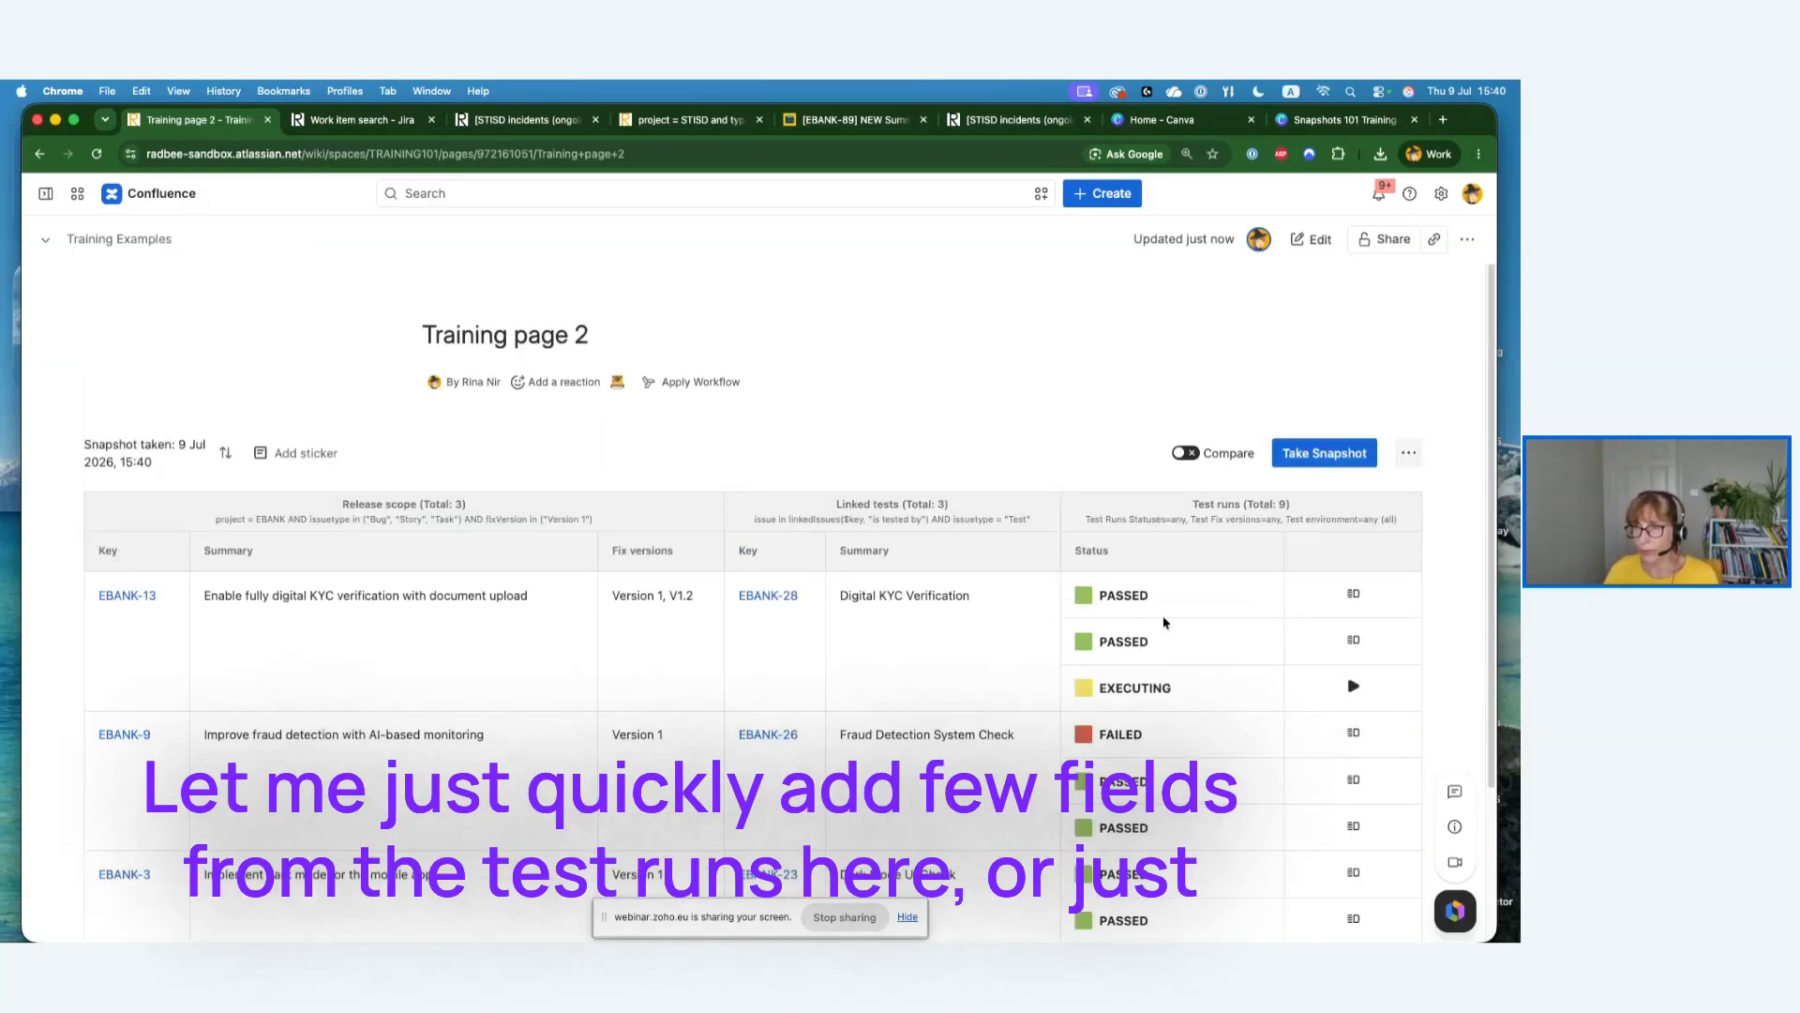
{"action": "scroll", "coordinate": [1167, 626], "scroll_direction": "down", "scroll_amount": 1}
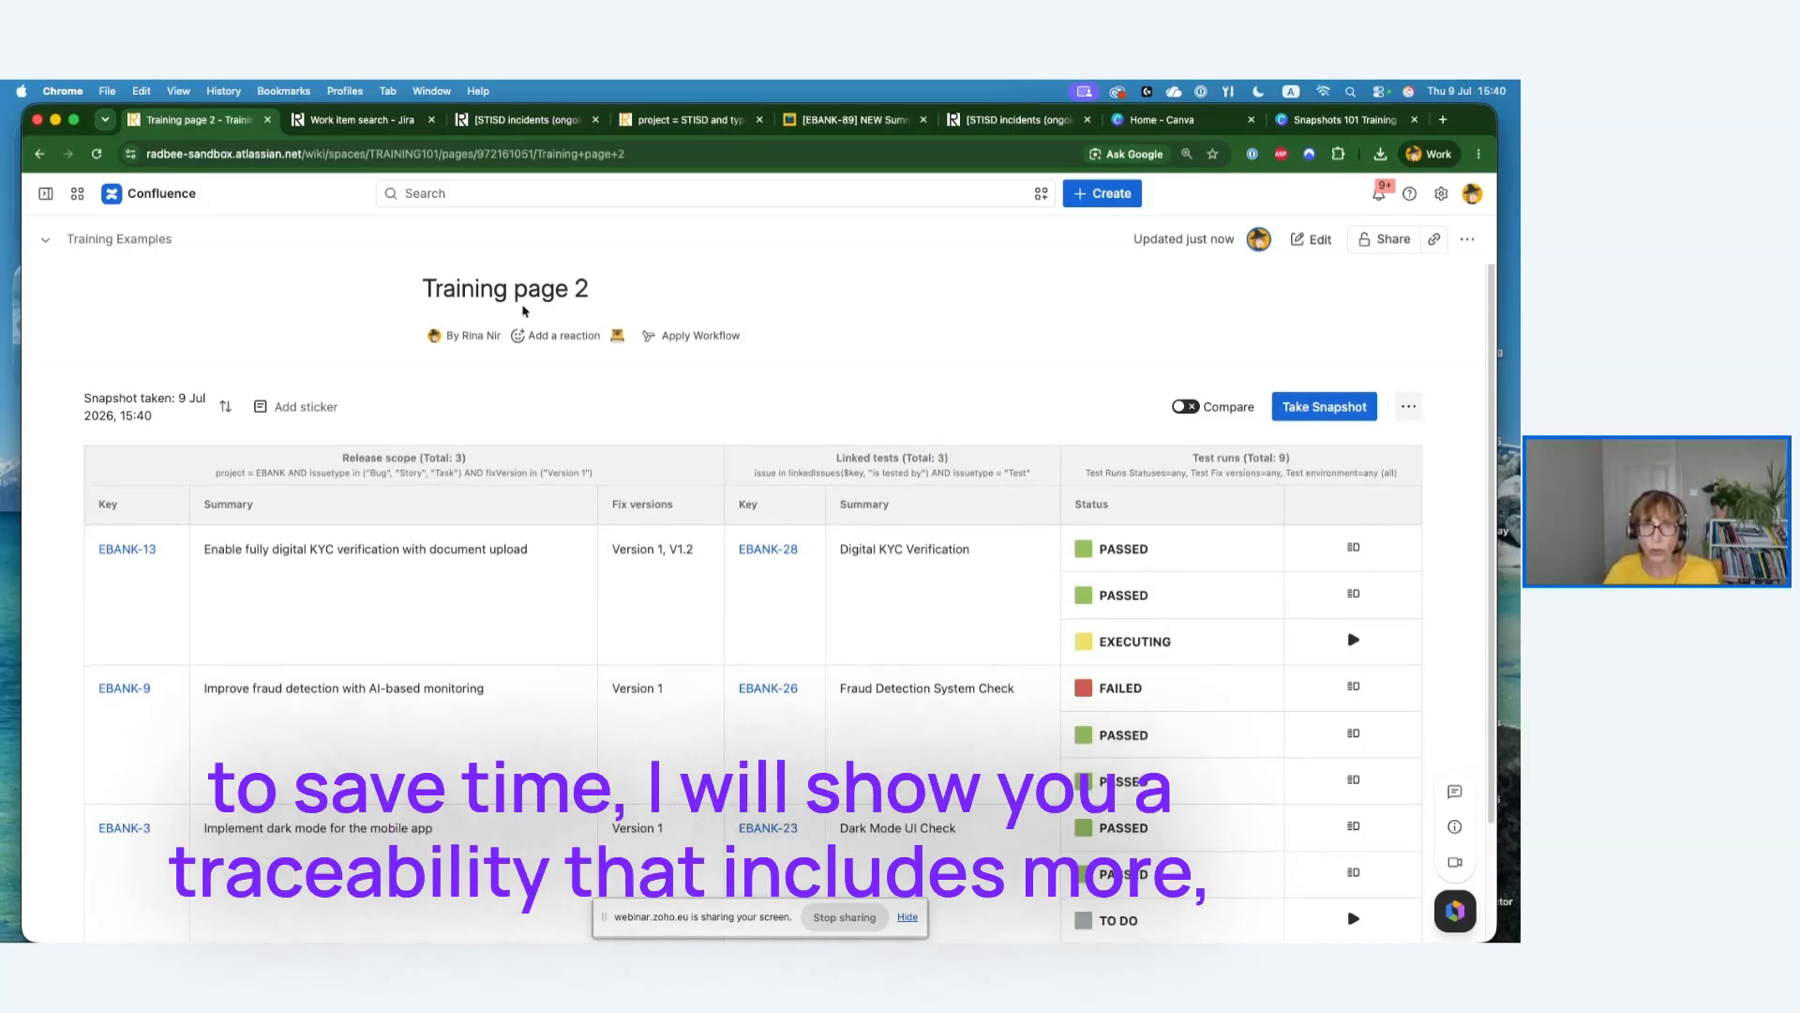
Search Confluence for "tra" and open "Galactika ureqs to functional specification to tests traceability" in a new tab
{"action": "left_click", "coordinate": [420, 195]}
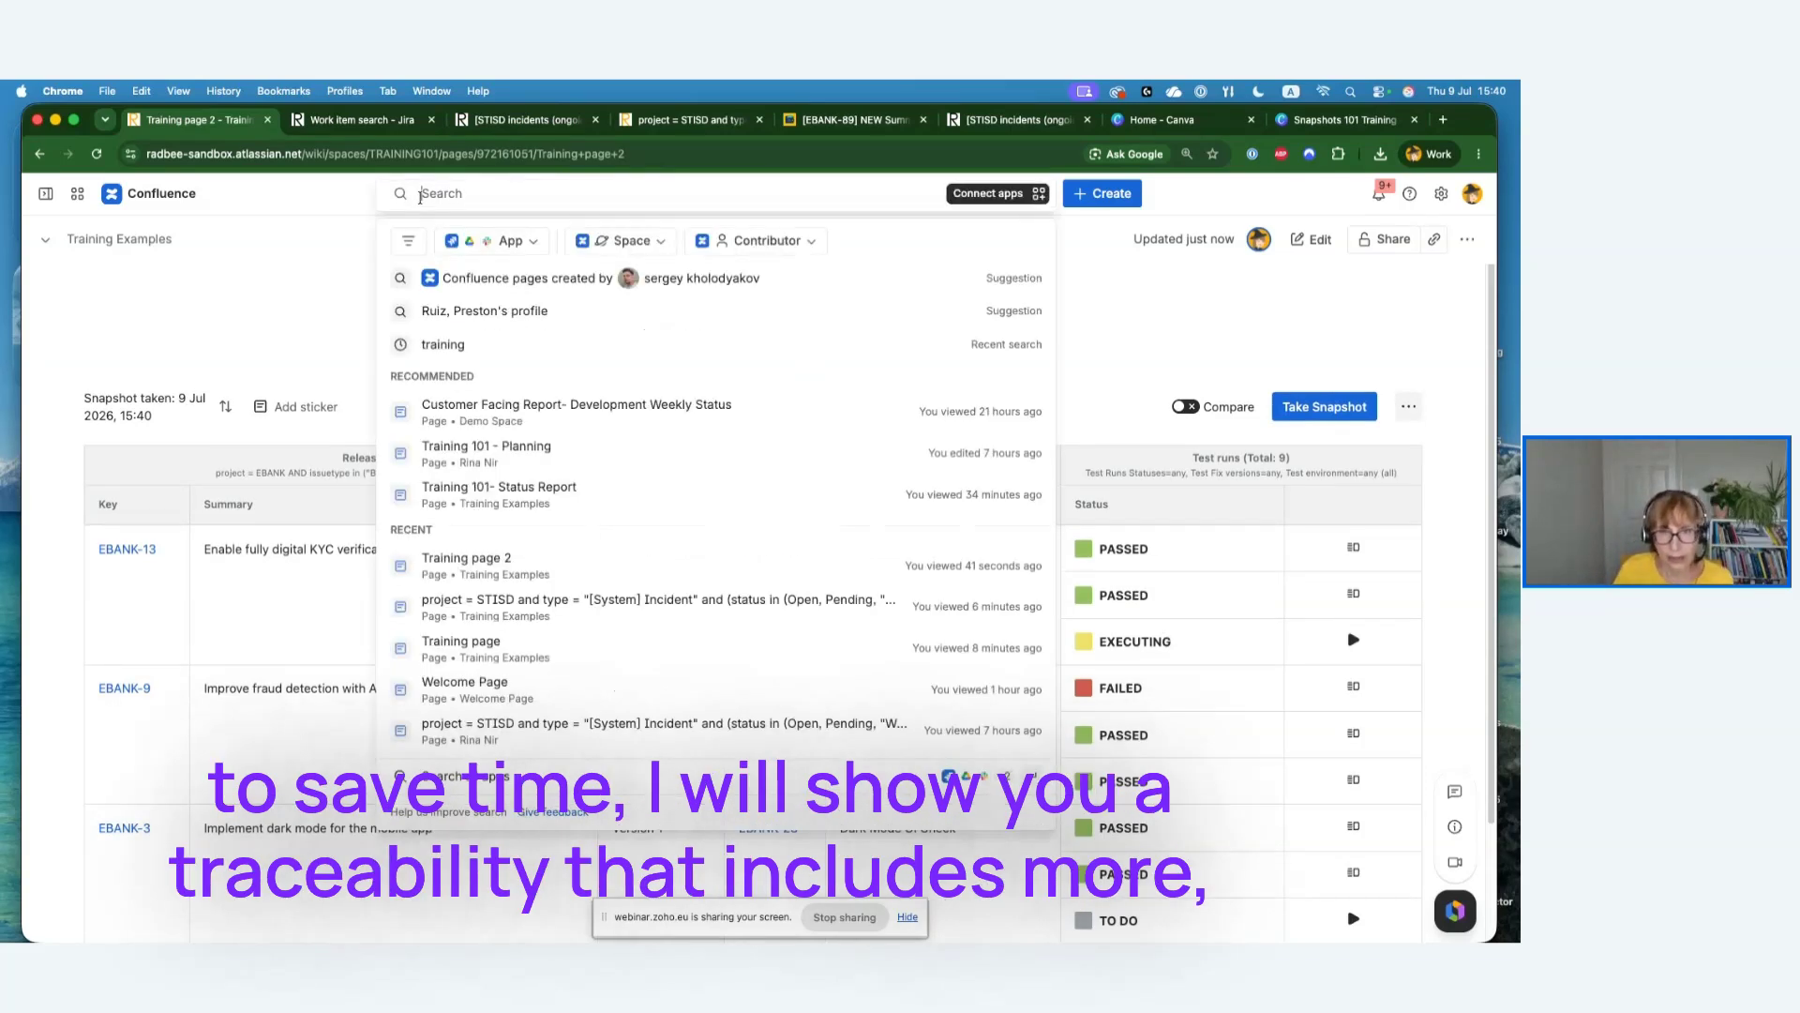
{"action": "type", "text": "tra"}
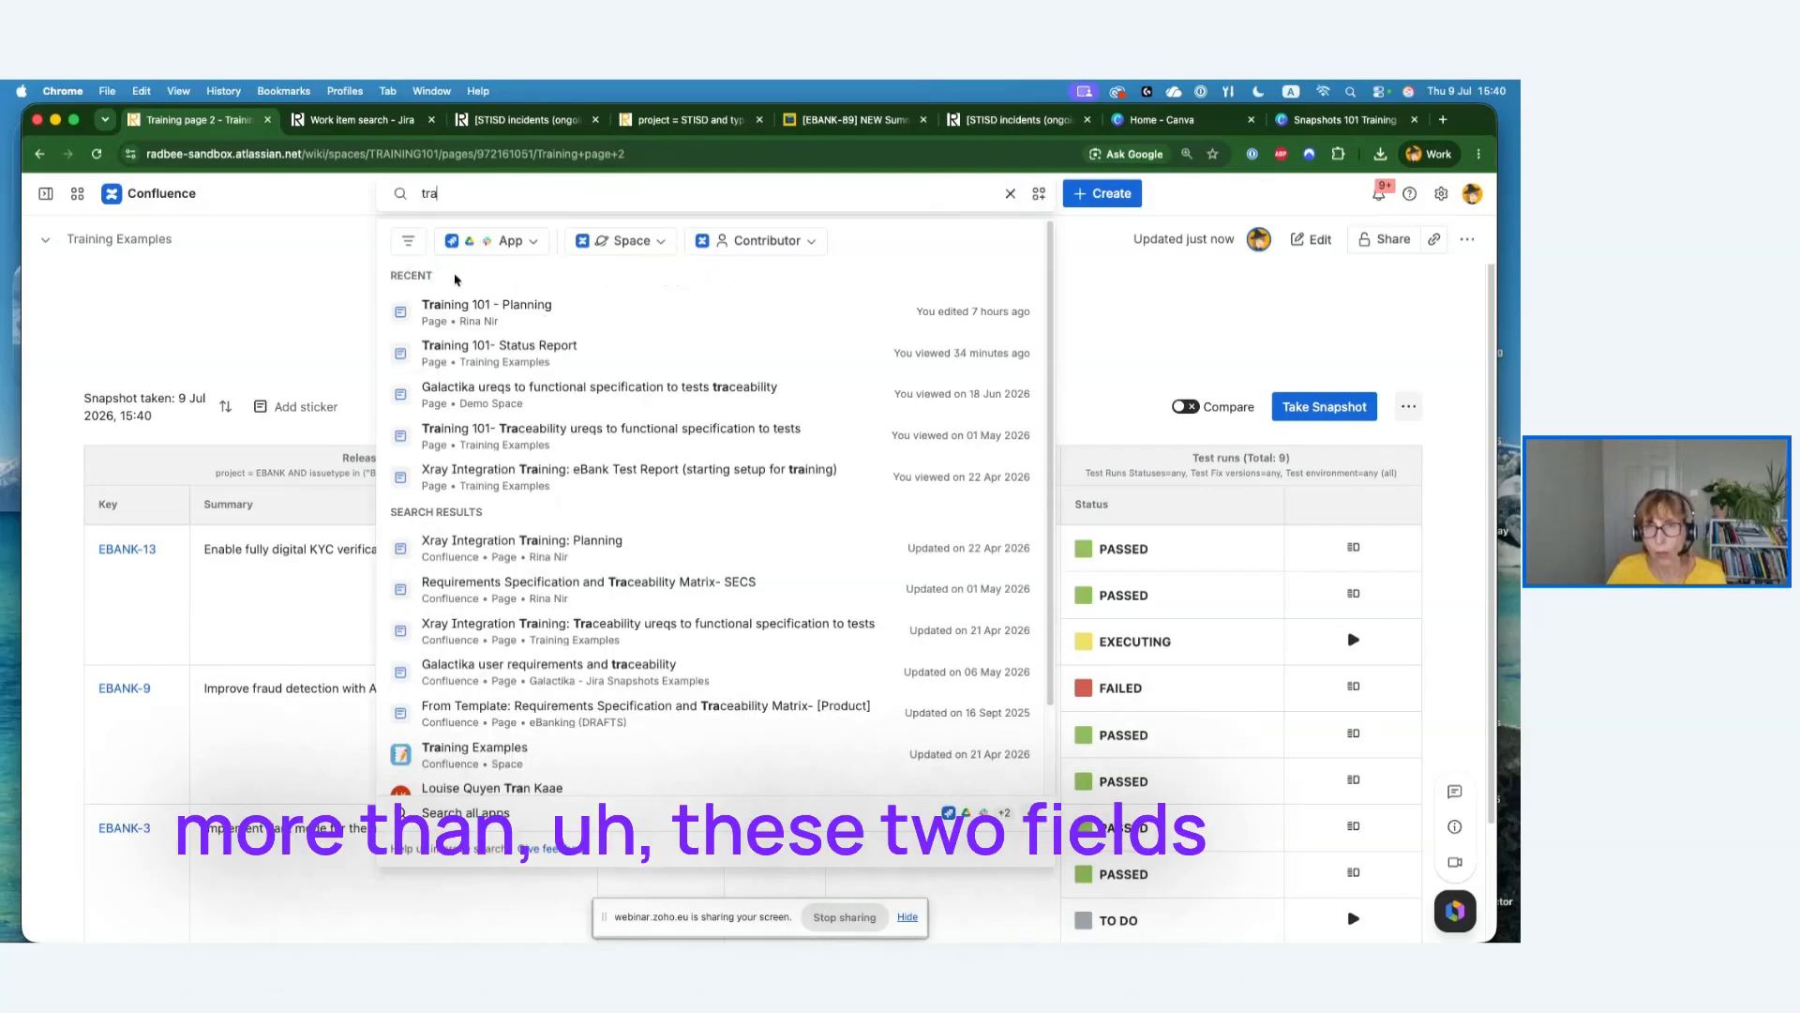
{"action": "right_click", "coordinate": [570, 389]}
{"action": "left_click", "coordinate": [600, 393]}
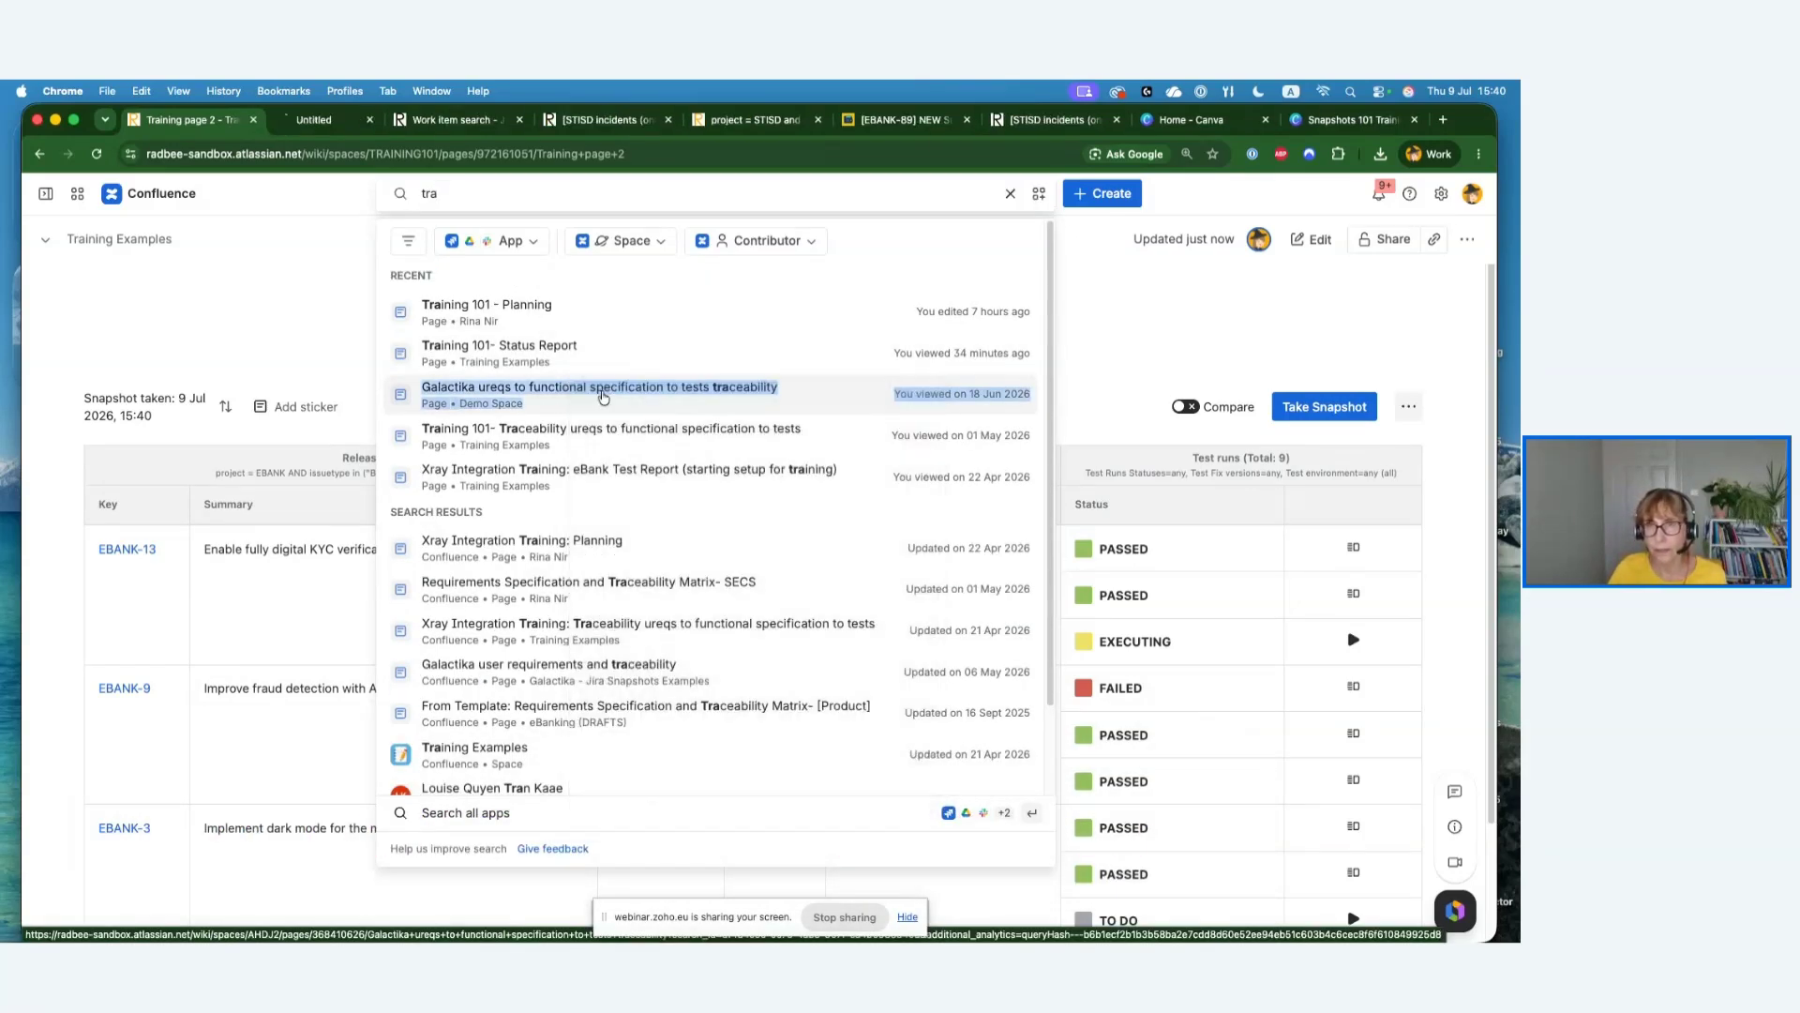
{"action": "left_click", "coordinate": [301, 126]}
Examine the four-level table under section 5, from User requirements through to the Test Runs columns
{"action": "scroll", "coordinate": [472, 487], "scroll_direction": "down", "scroll_amount": 5}
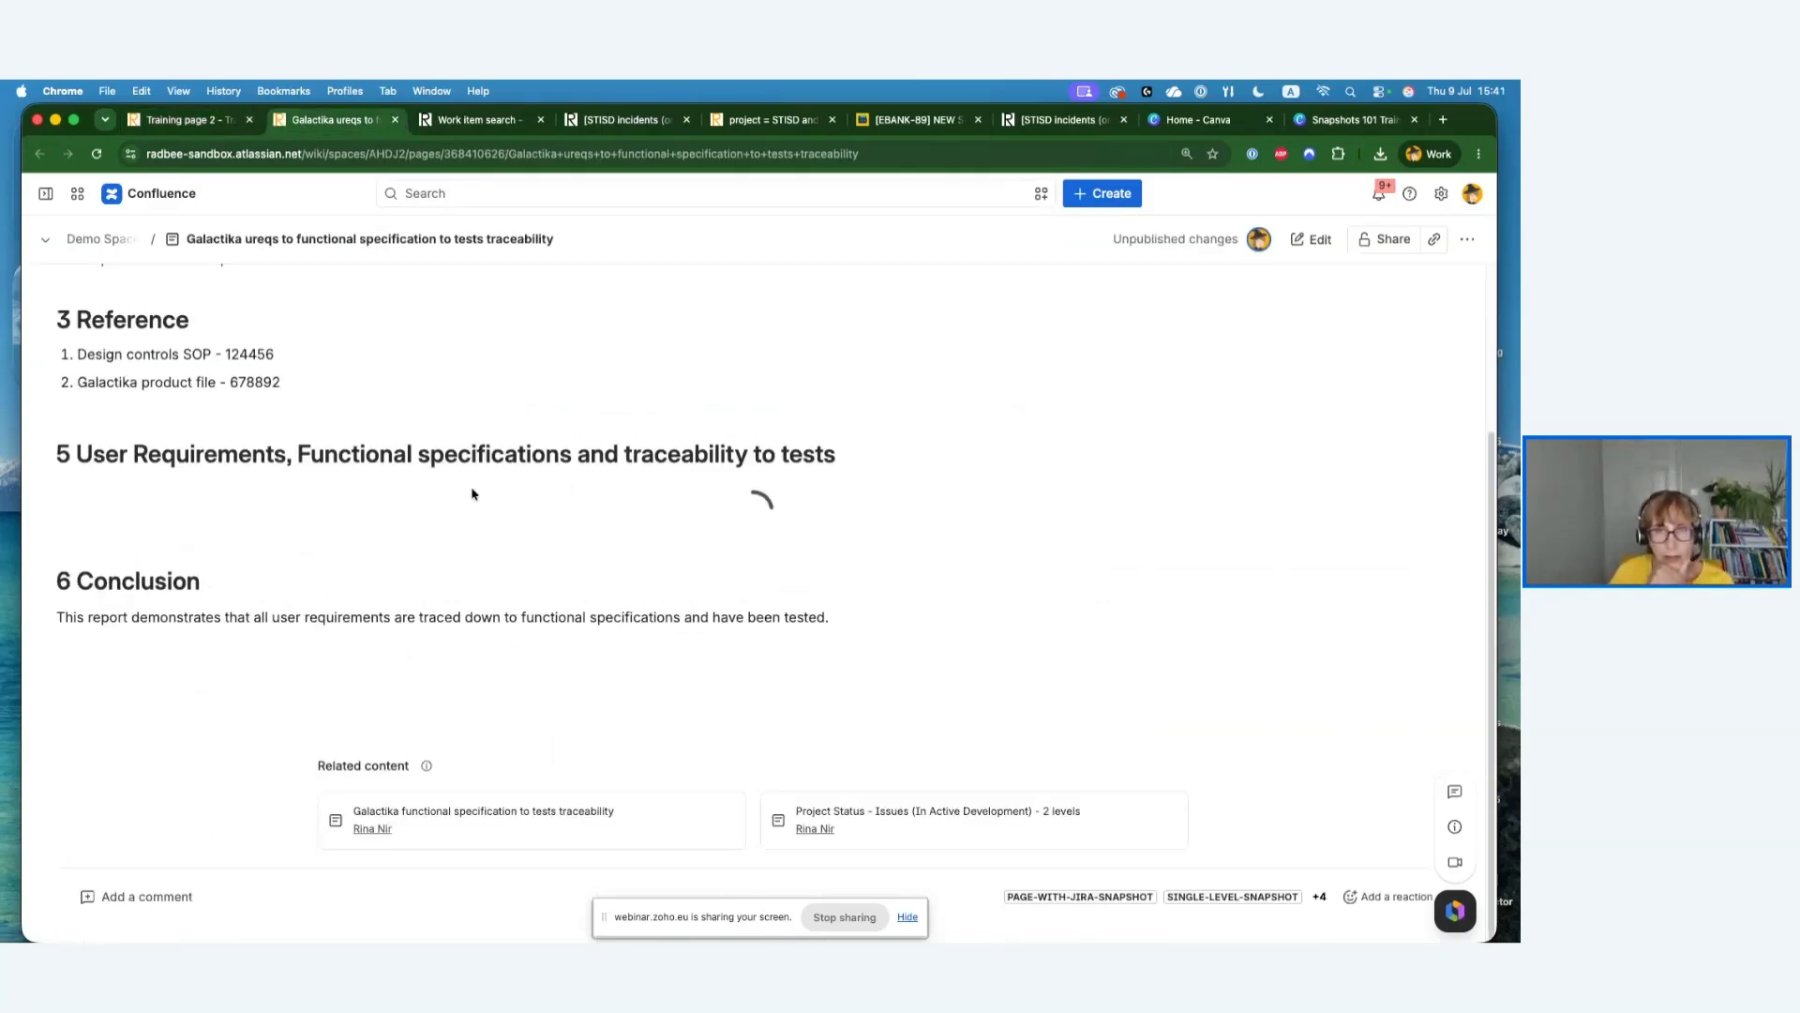
{"action": "scroll", "coordinate": [472, 495], "scroll_direction": "down", "scroll_amount": 2}
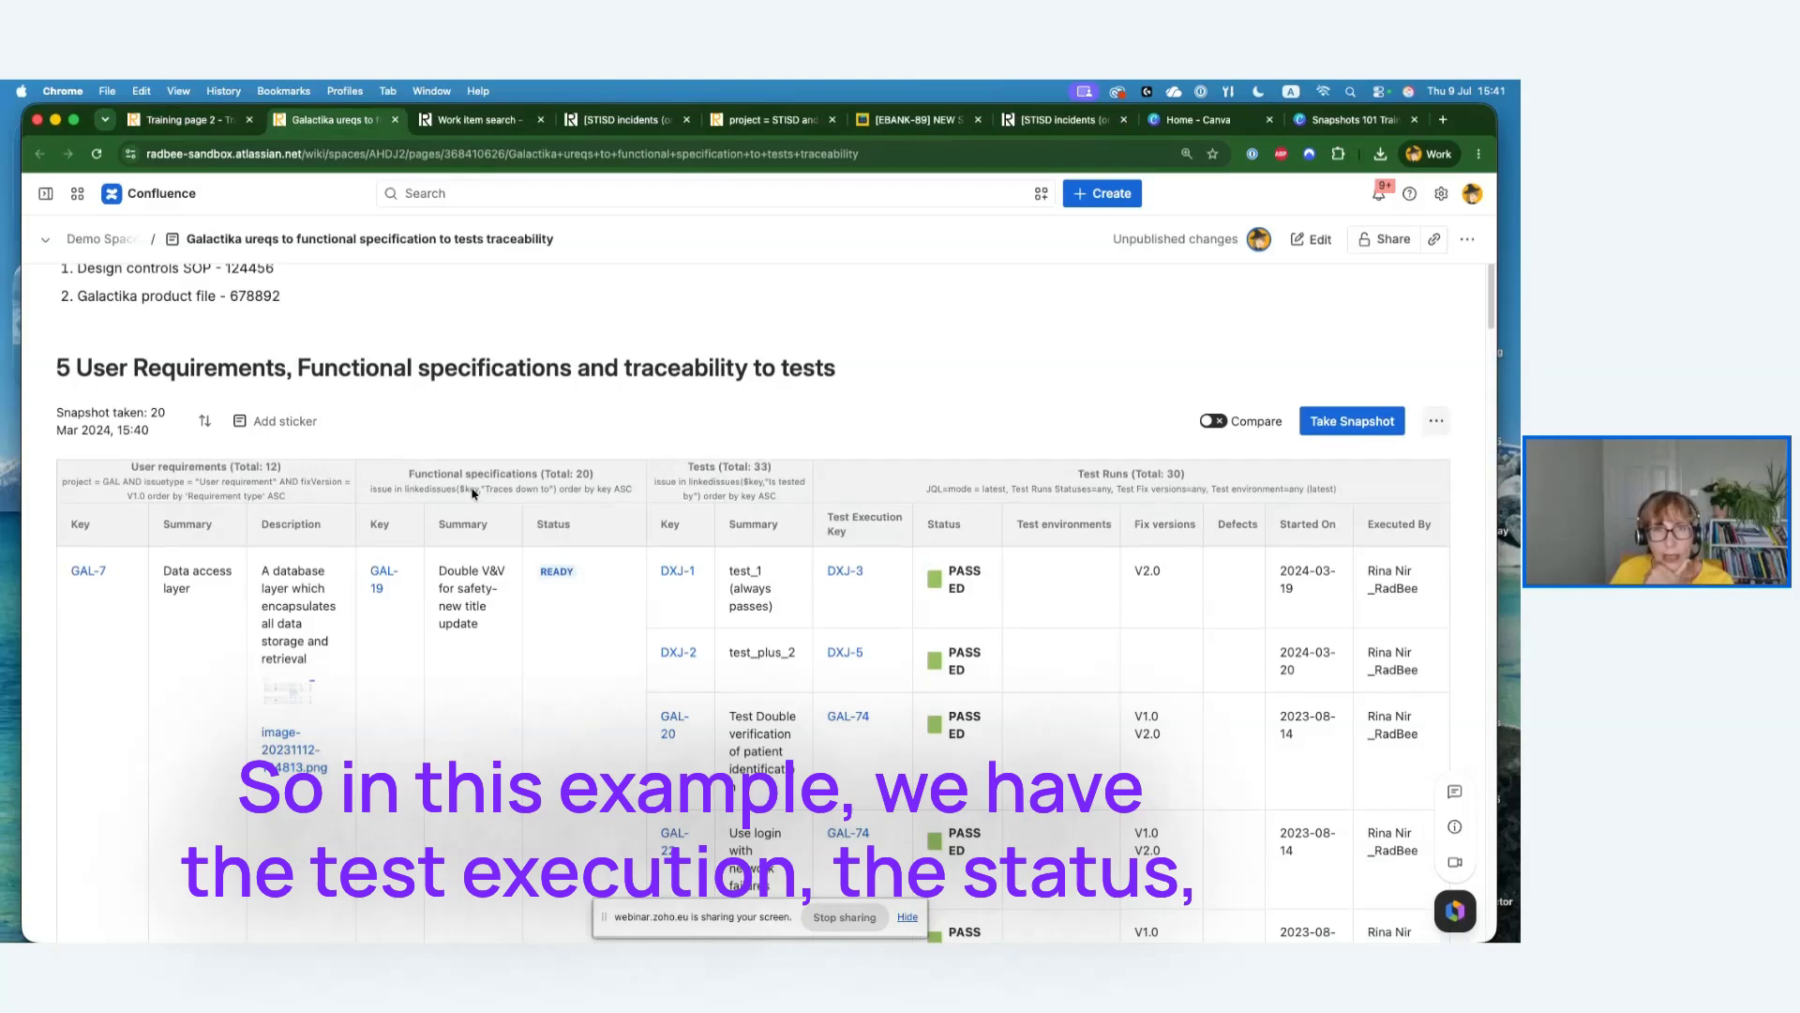
{"action": "scroll", "coordinate": [472, 494], "scroll_direction": "down", "scroll_amount": 2}
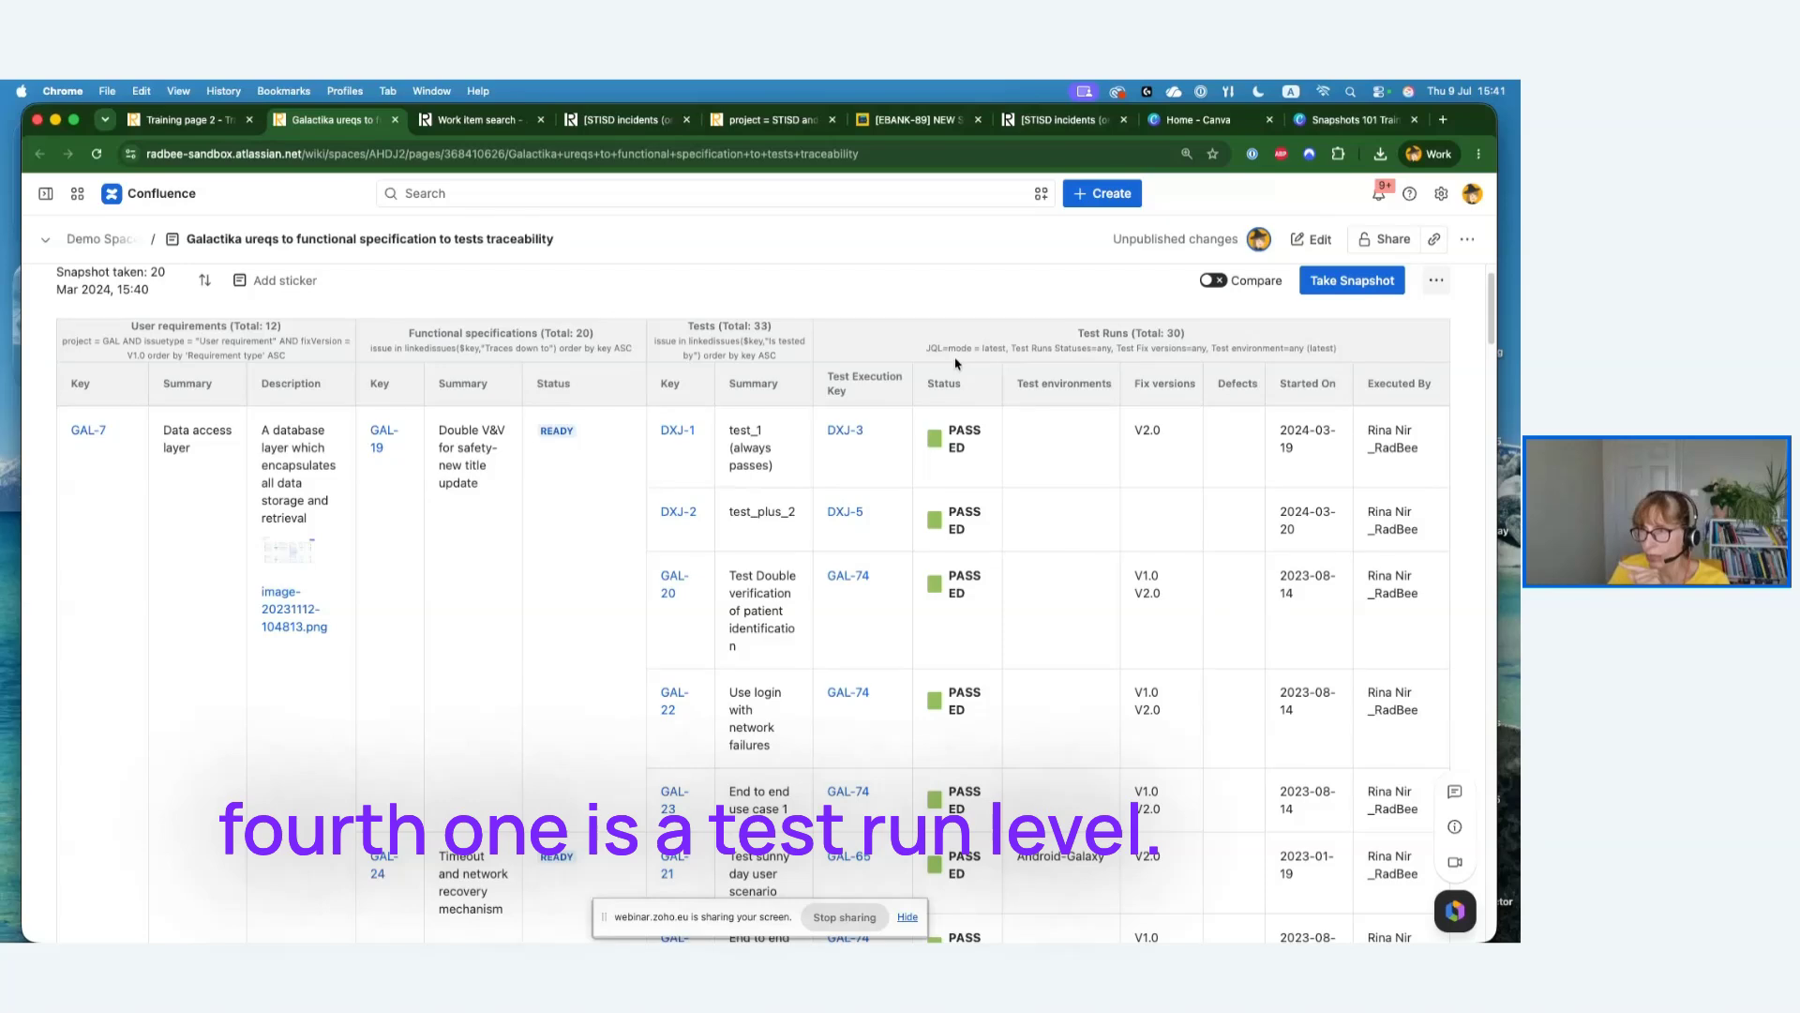
{"action": "scroll", "coordinate": [896, 643], "scroll_direction": "down", "scroll_amount": 1}
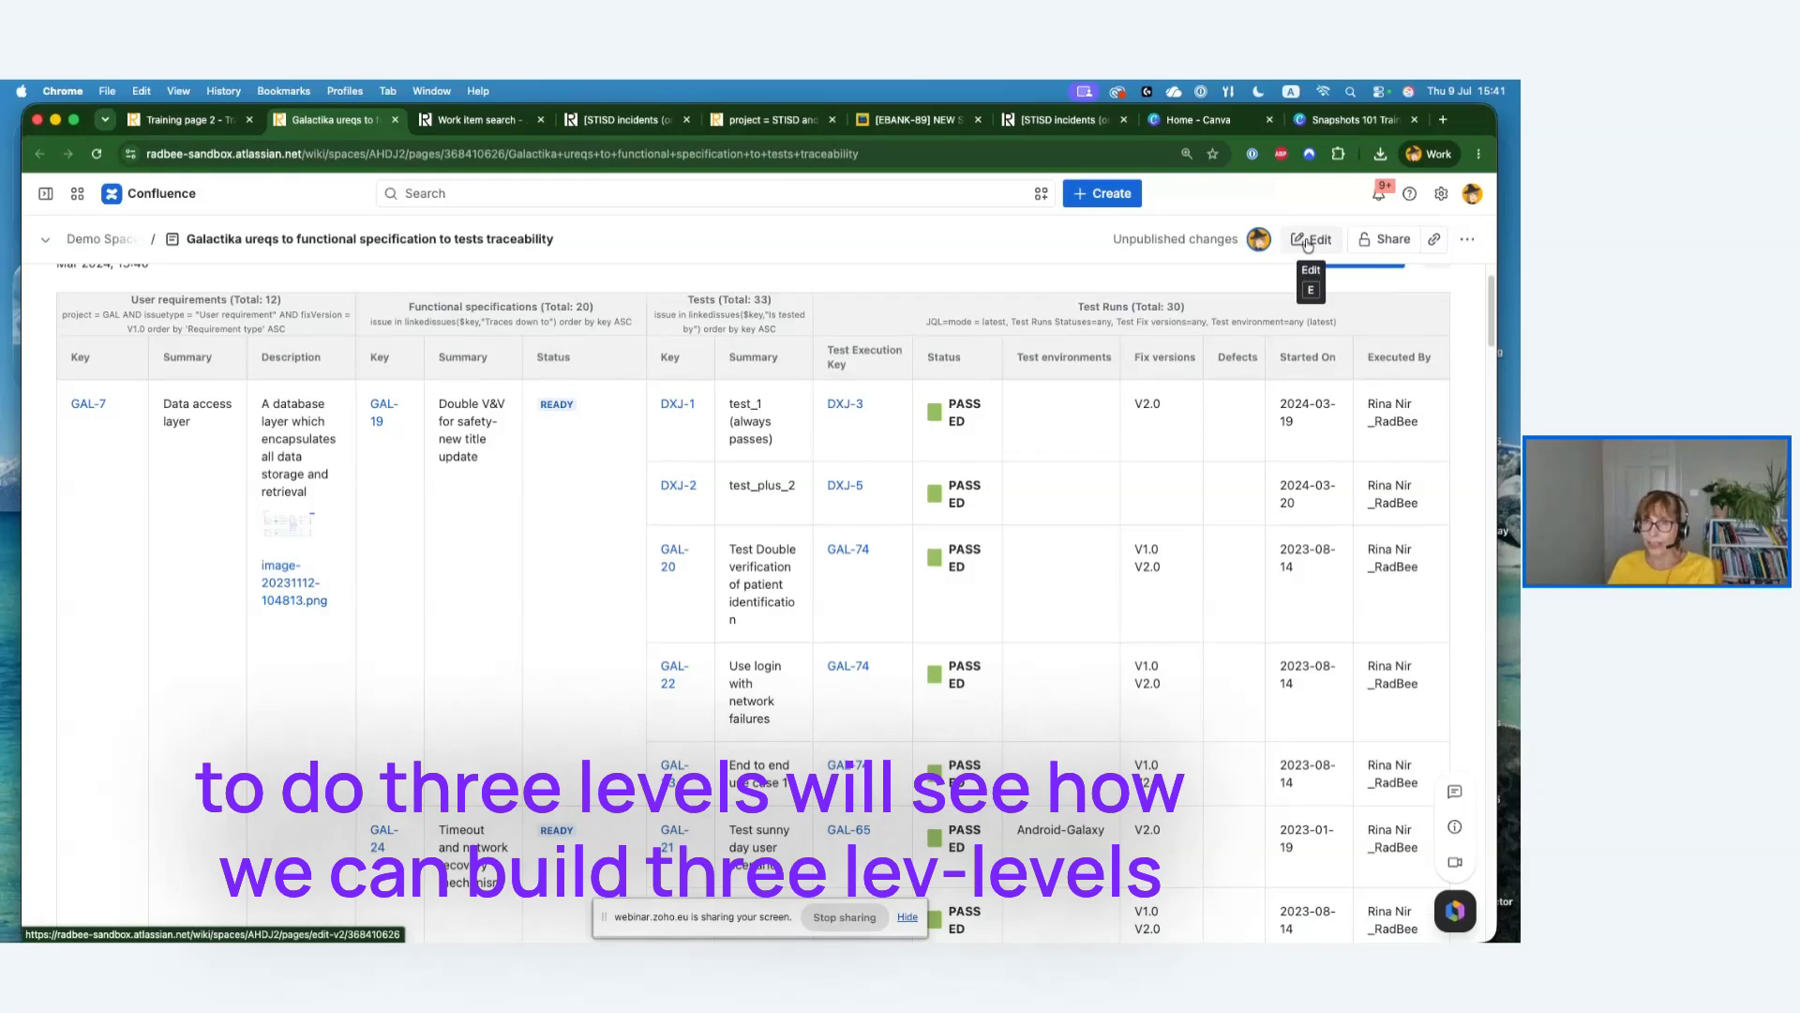
Open the traceability page's Snapshots macro for editing and examine the Level 1 JQL, including its "User requirement" issue type
{"action": "left_click", "coordinate": [1308, 240]}
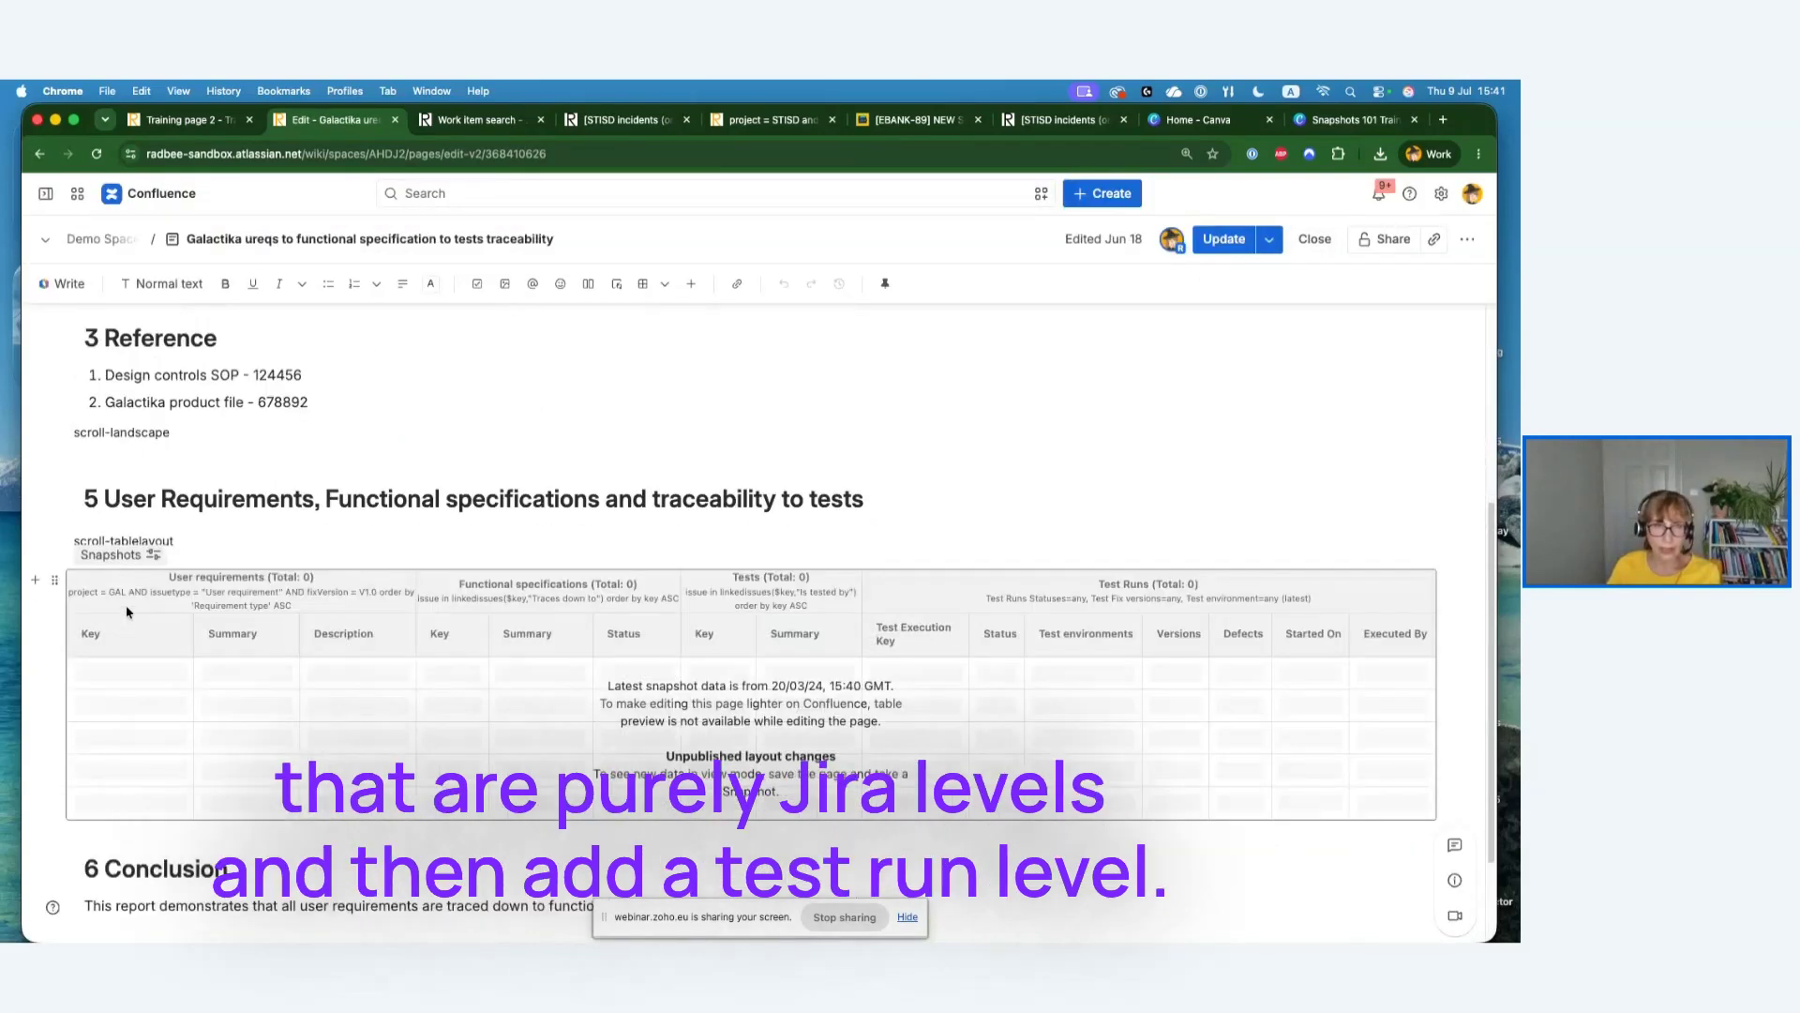
{"action": "left_click", "coordinate": [142, 560]}
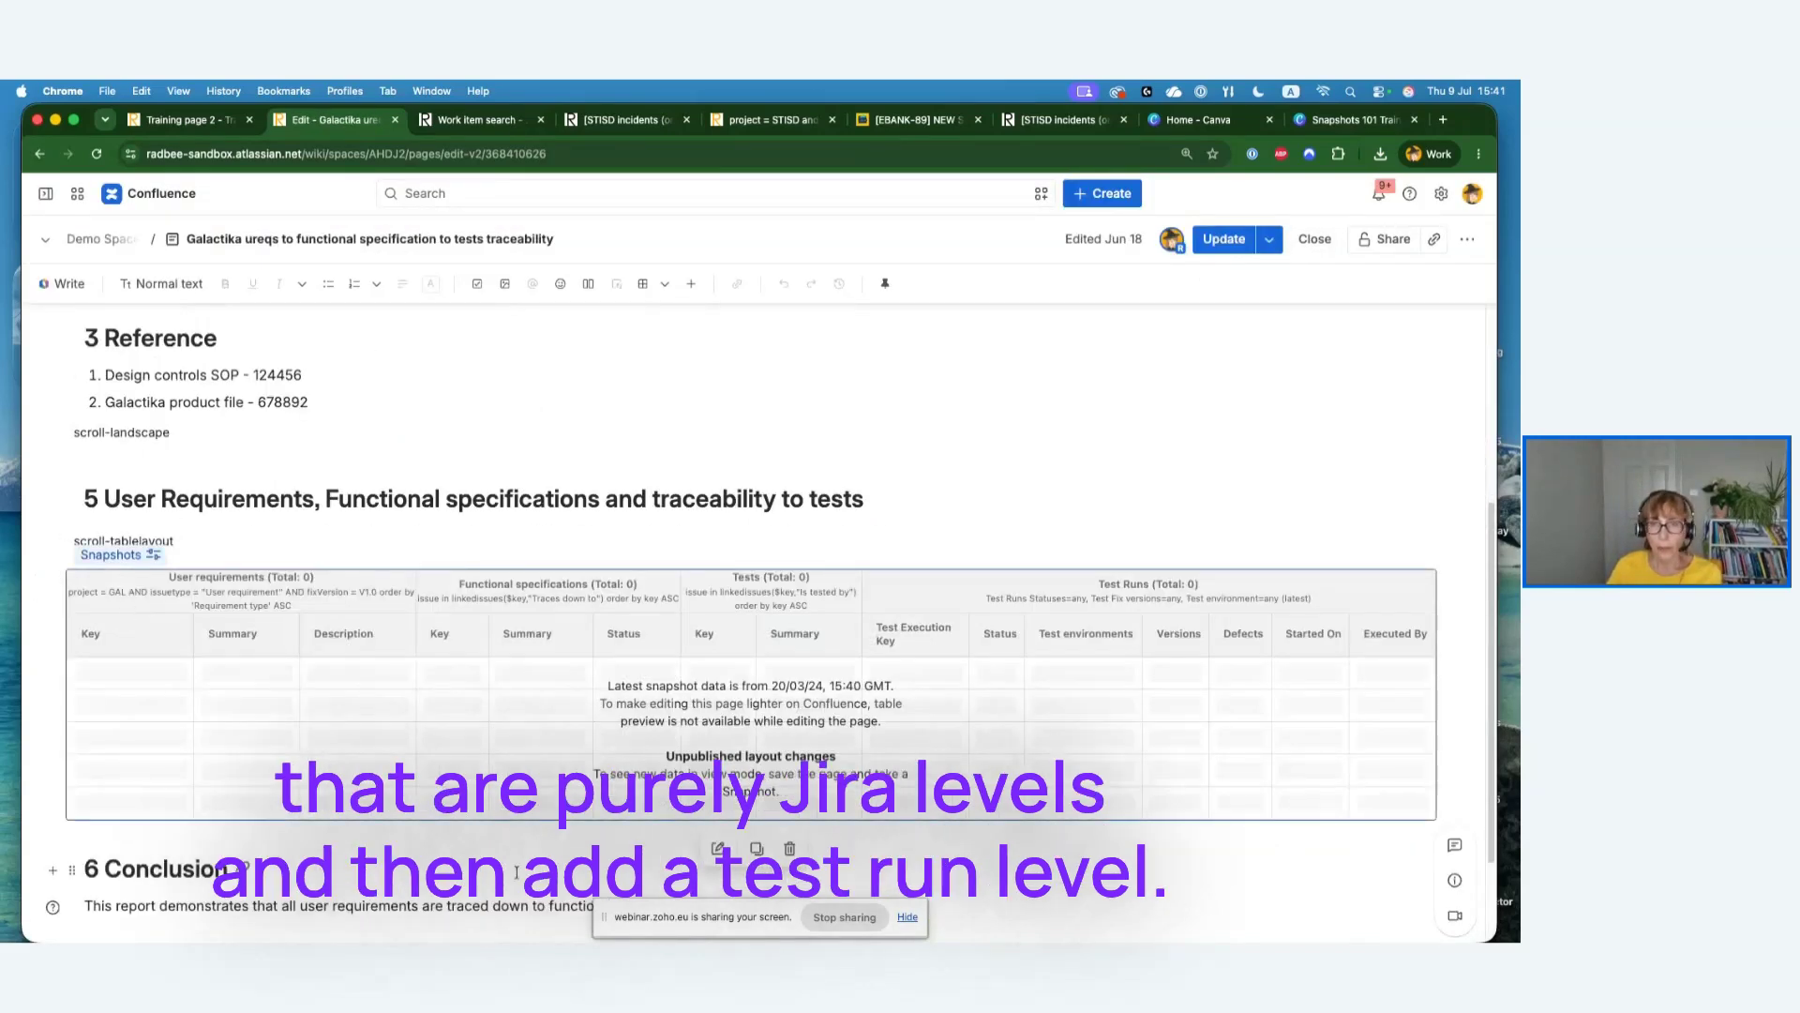
{"action": "left_click", "coordinate": [717, 849]}
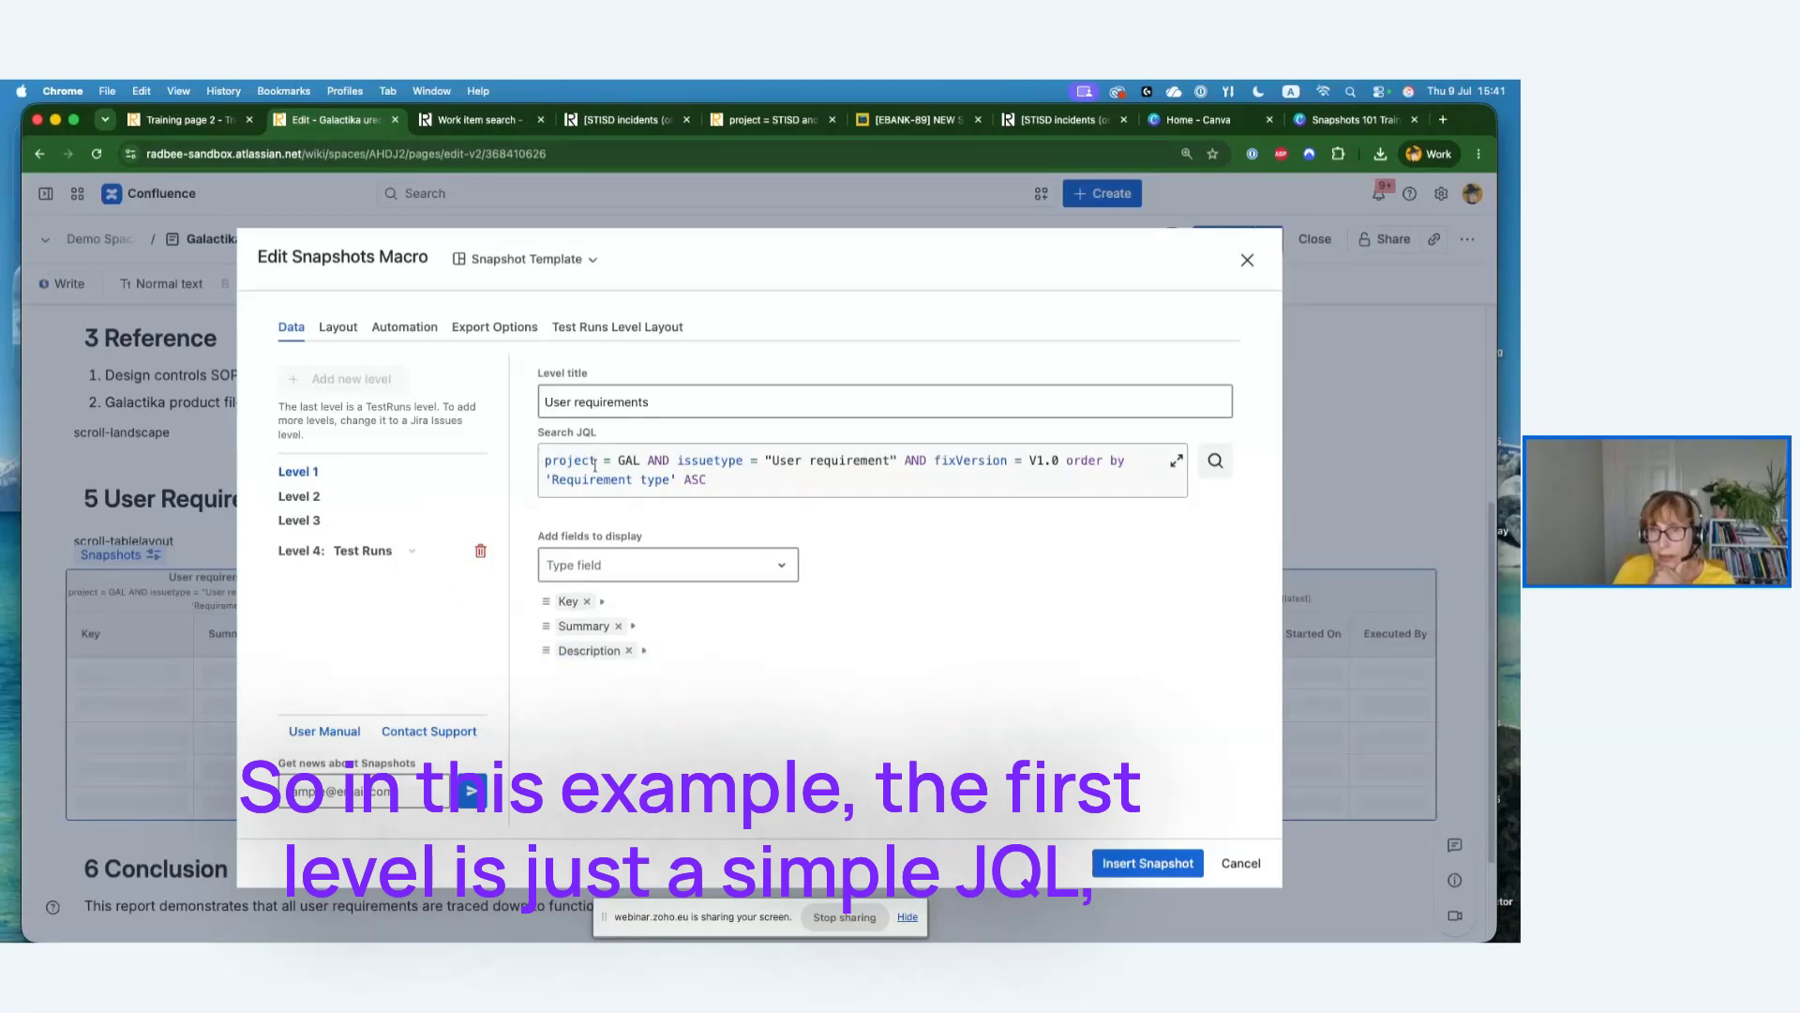
{"action": "triple_click", "coordinate": [547, 464]}
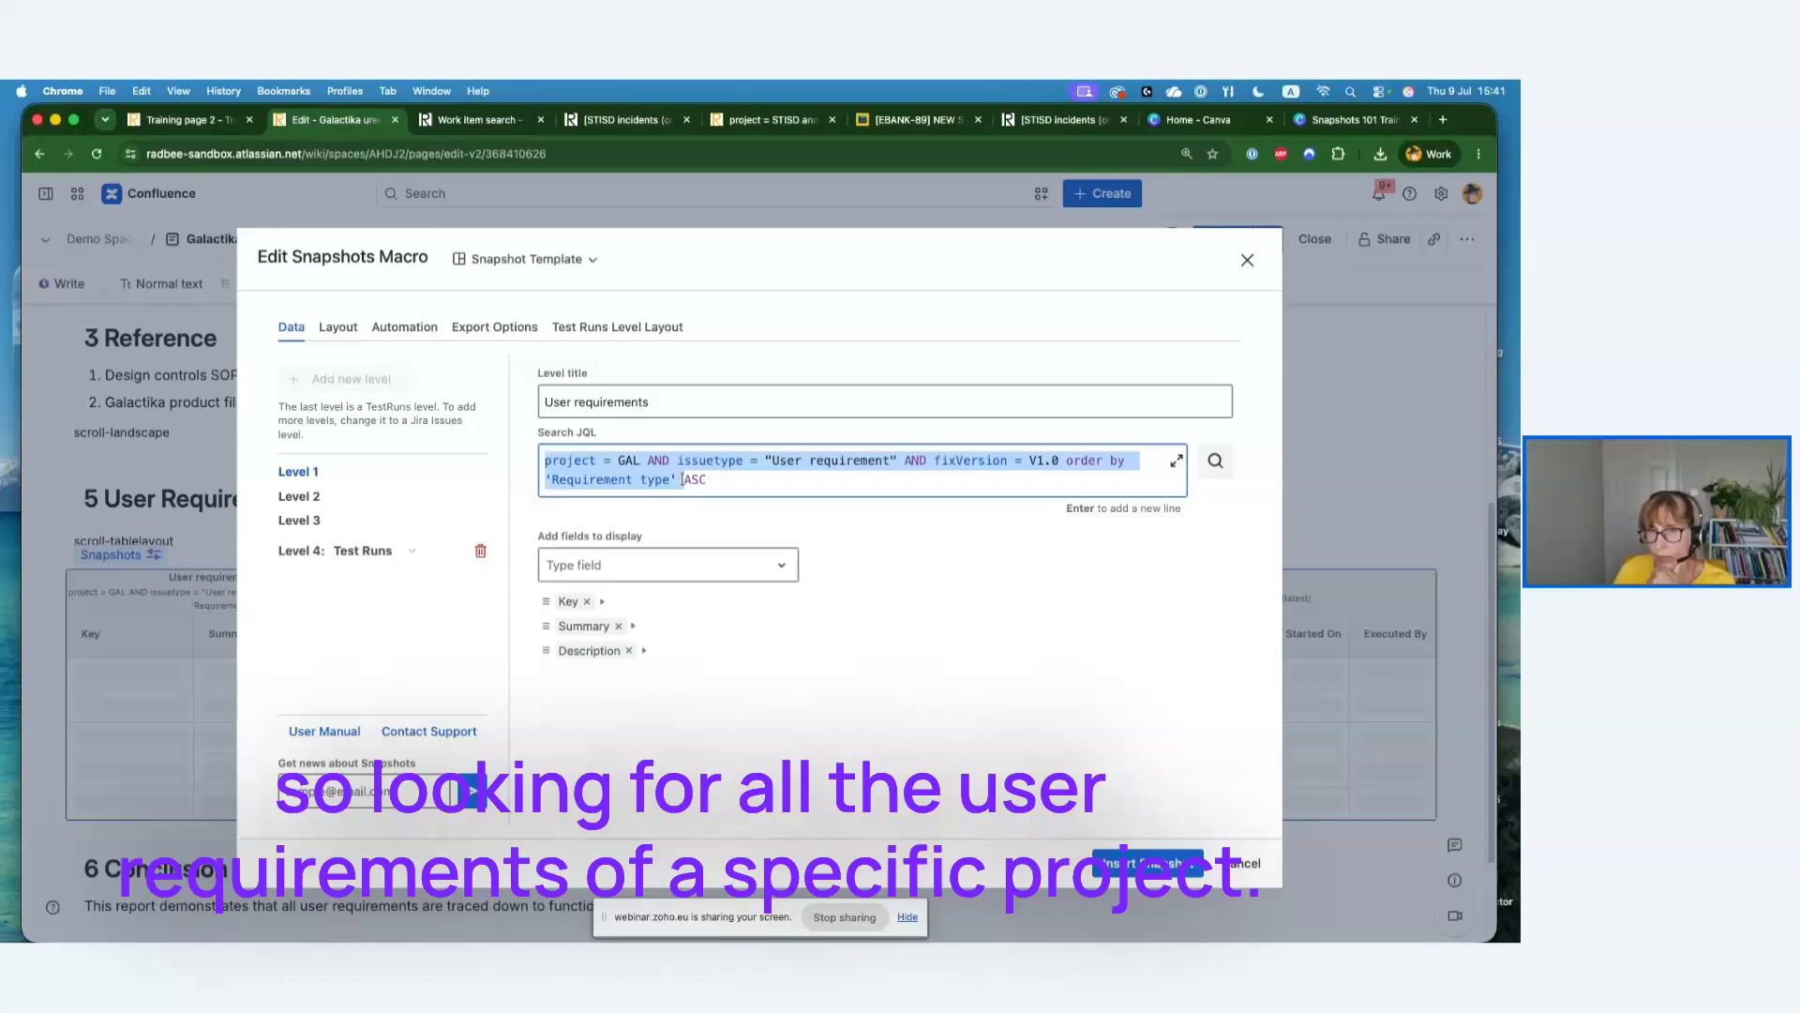
{"action": "left_click", "coordinate": [794, 462]}
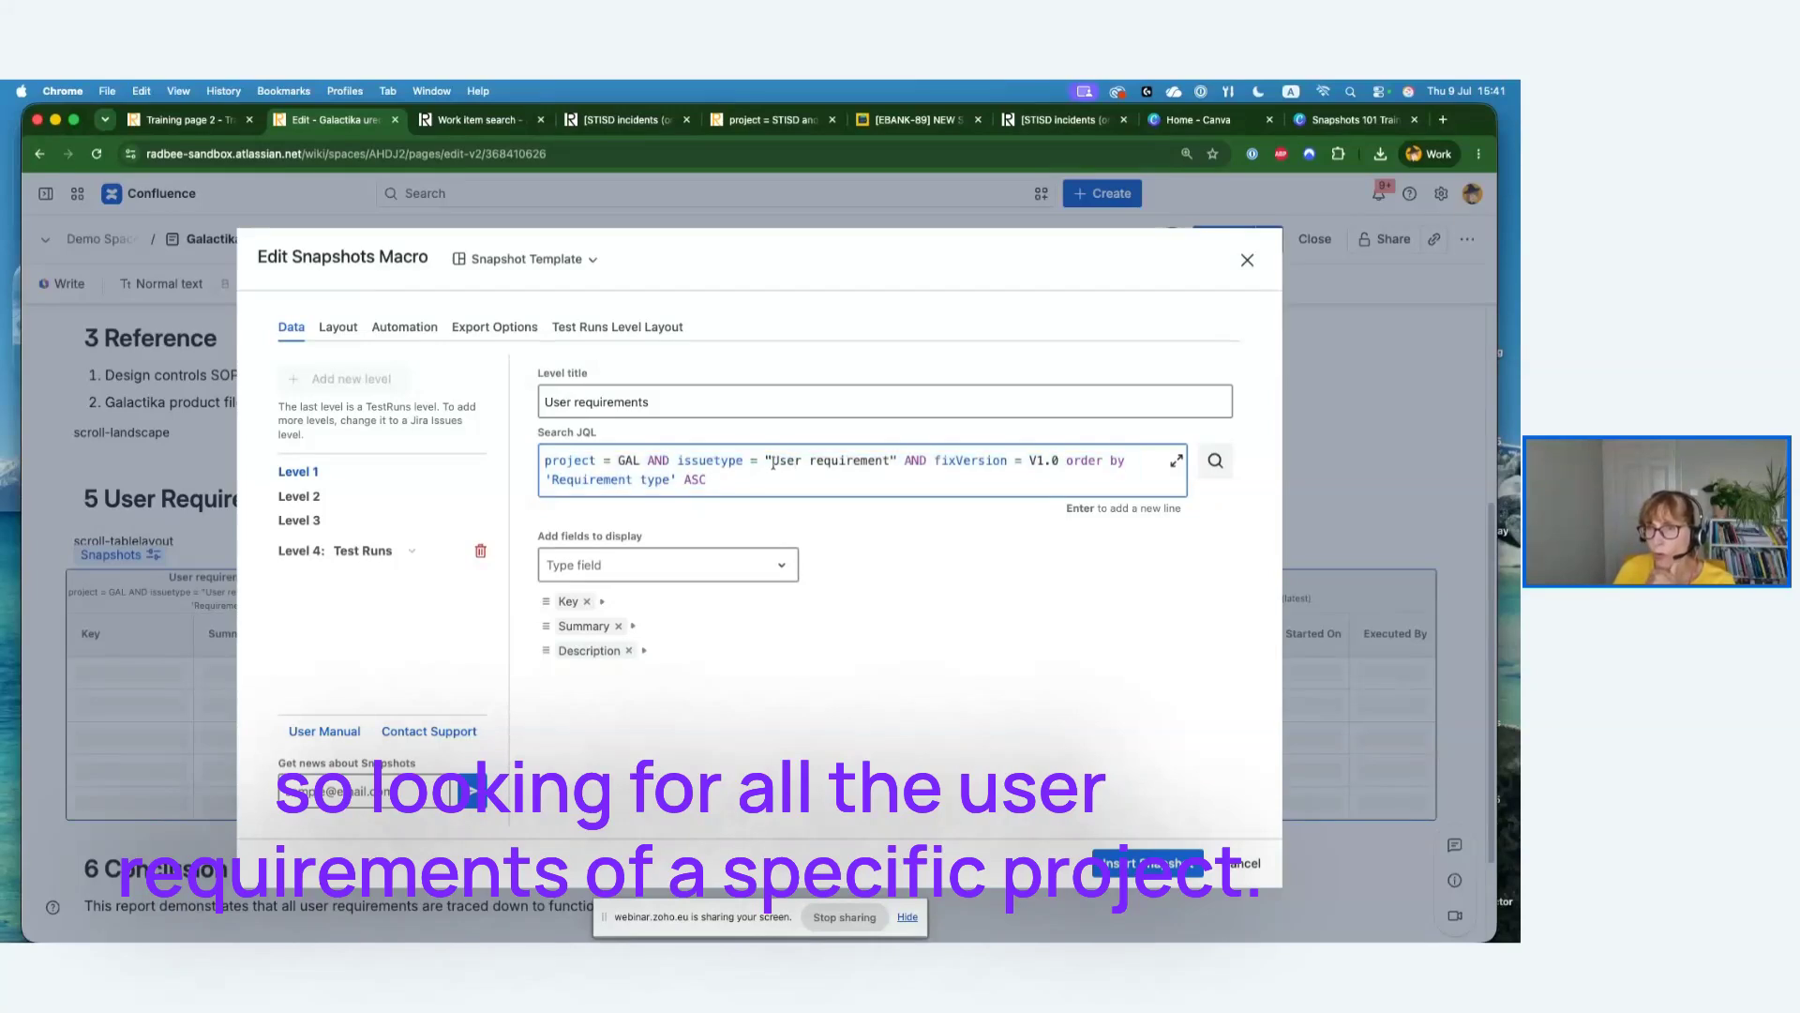
{"action": "left_click_drag", "start_coordinate": [772, 463], "coordinate": [891, 463]}
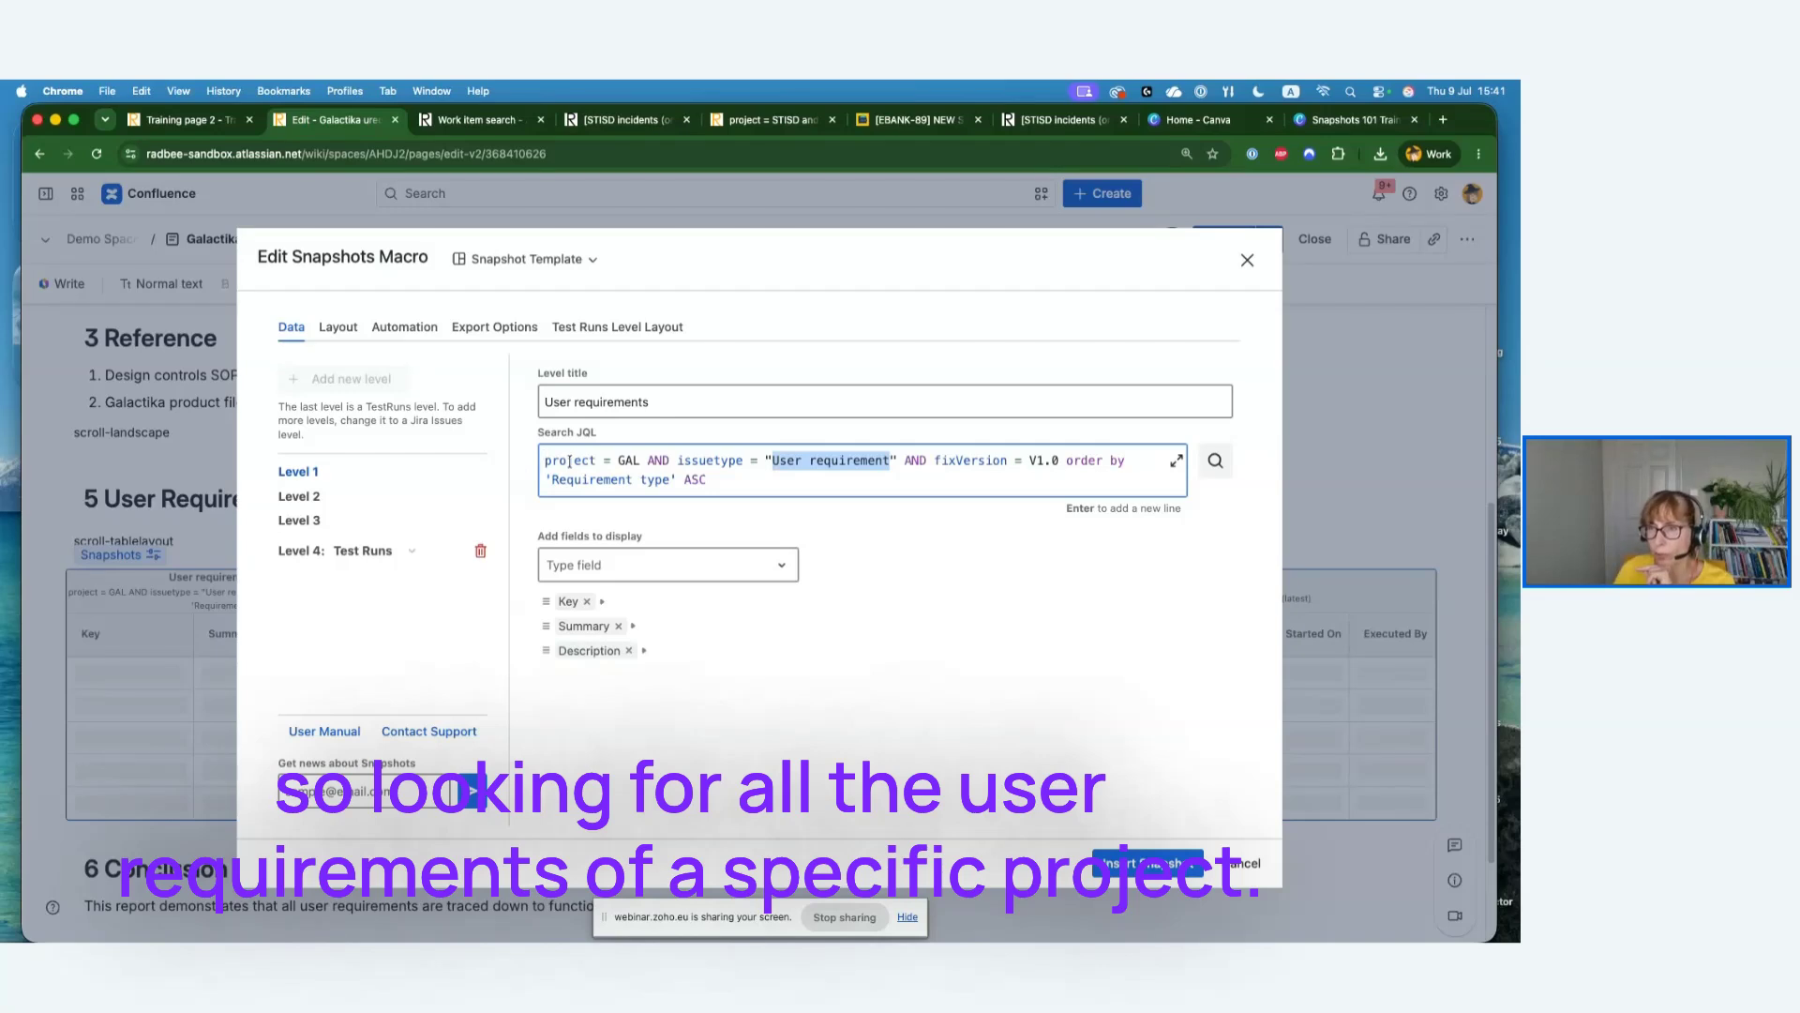
Examine the Level 2 Functional specifications JQL with its linkedissues "Traces down to" clause
{"action": "left_click", "coordinate": [316, 506]}
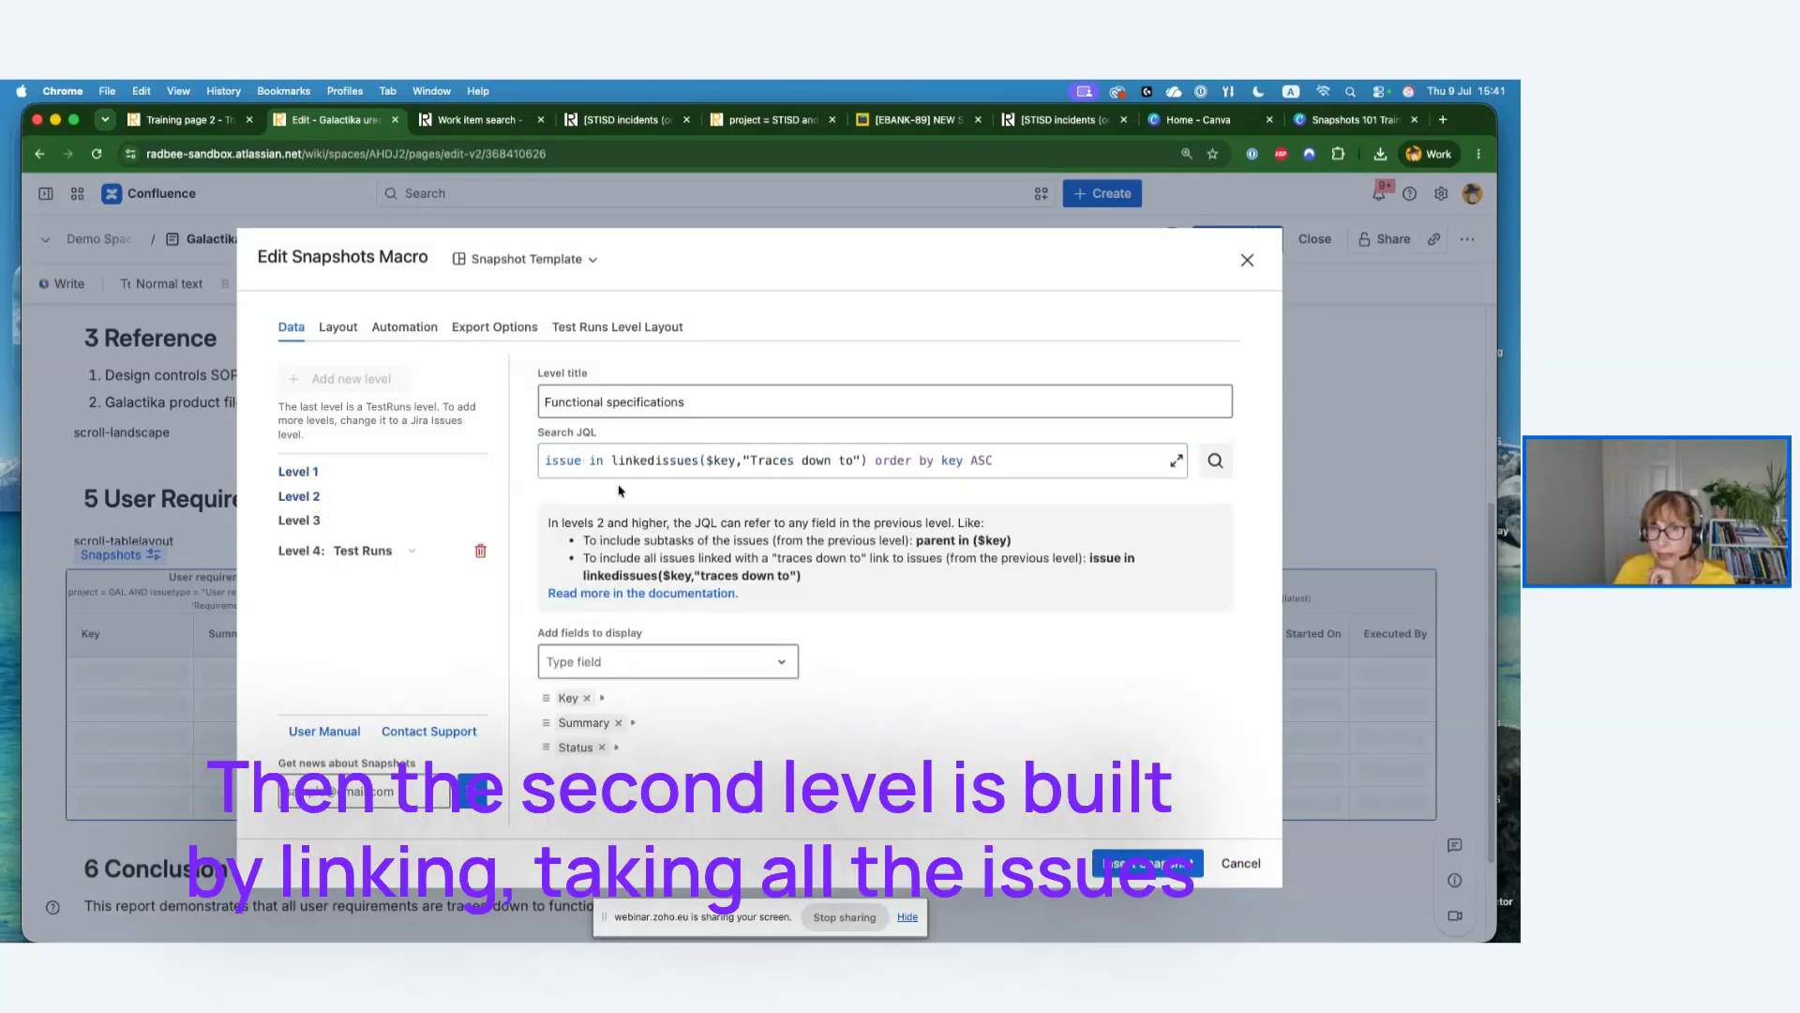
{"action": "left_click_drag", "start_coordinate": [545, 461], "coordinate": [875, 479]}
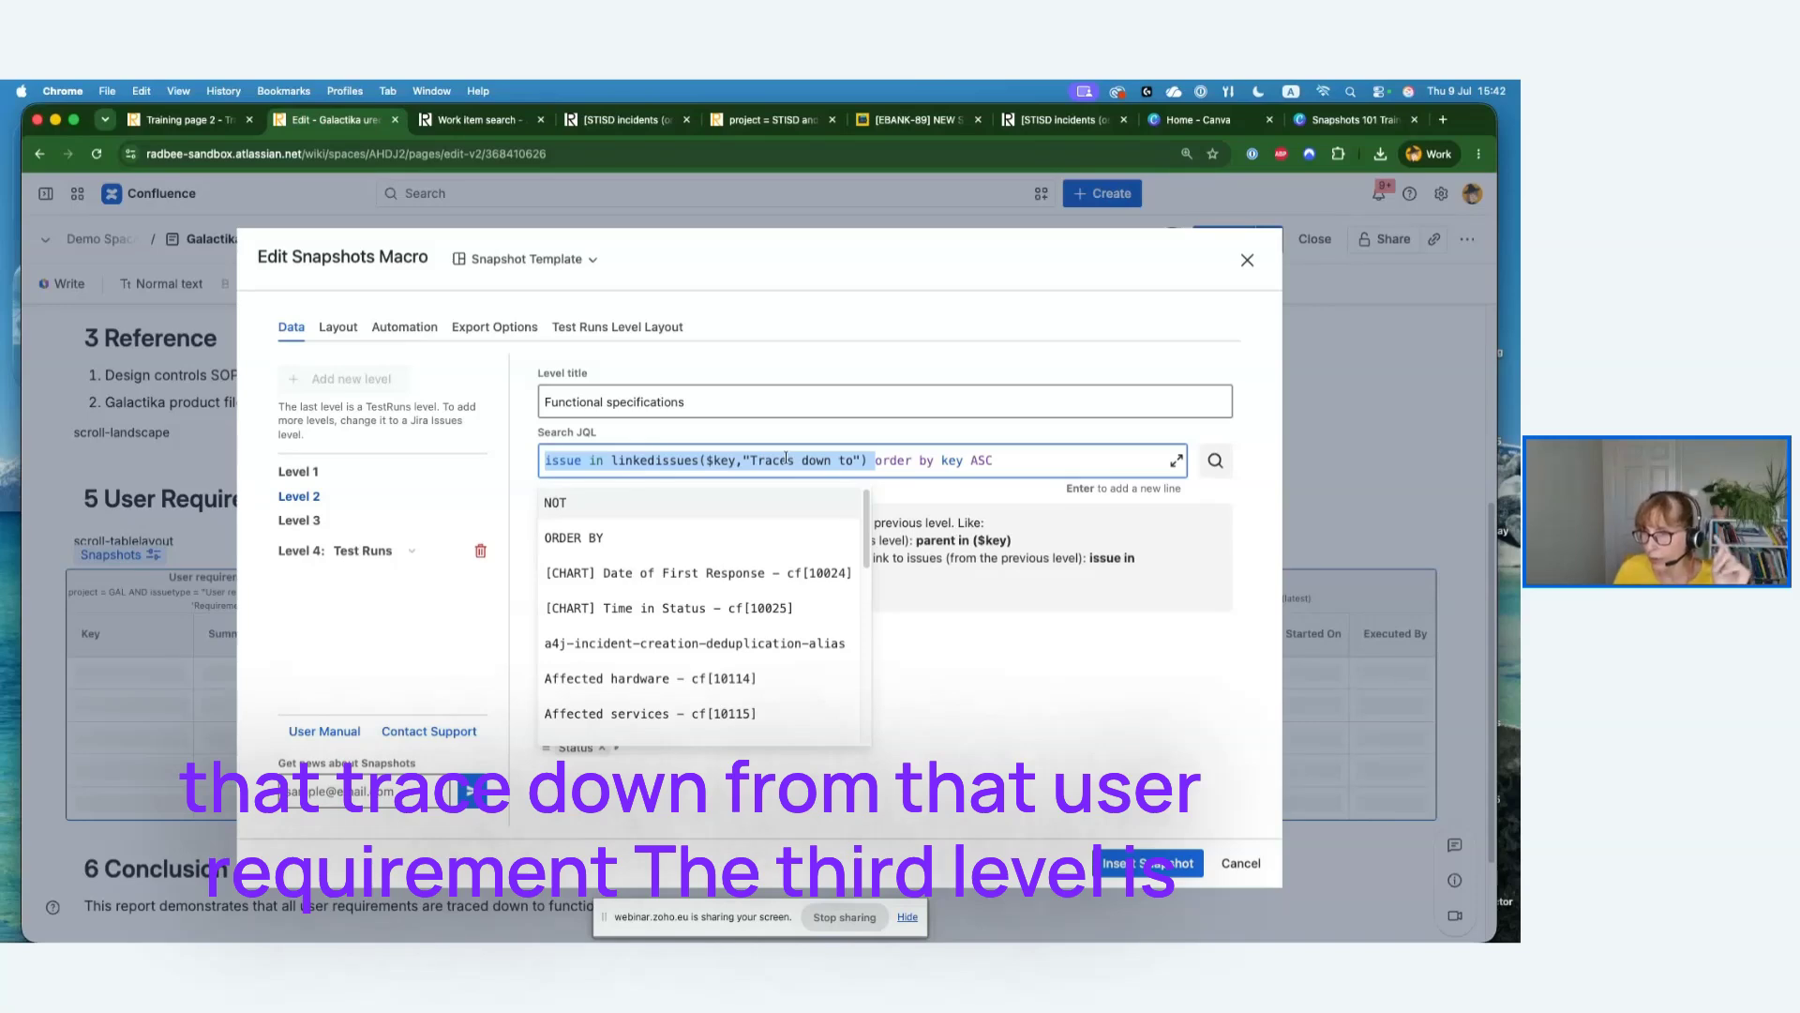
{"action": "left_click", "coordinate": [906, 494]}
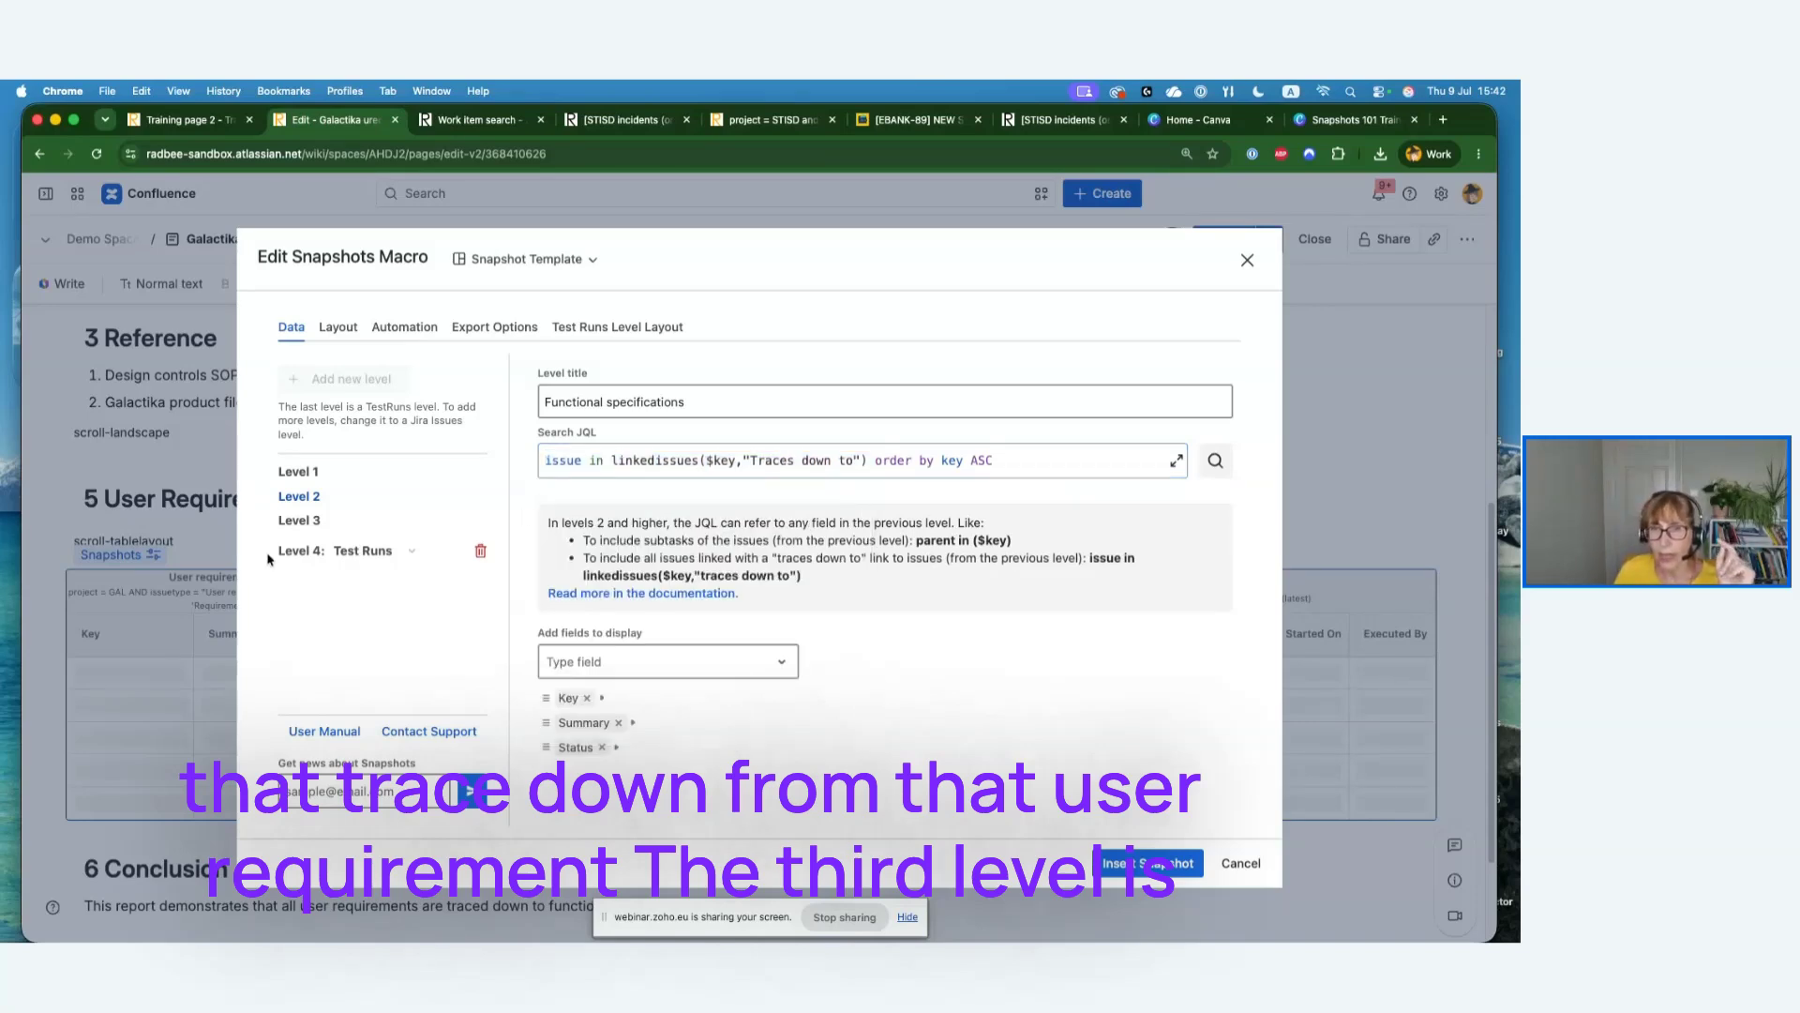
Examine the Level 3 Tests JQL and Level 4 Test Runs settings, and leave the macro and page editor without updating
{"action": "left_click", "coordinate": [291, 523]}
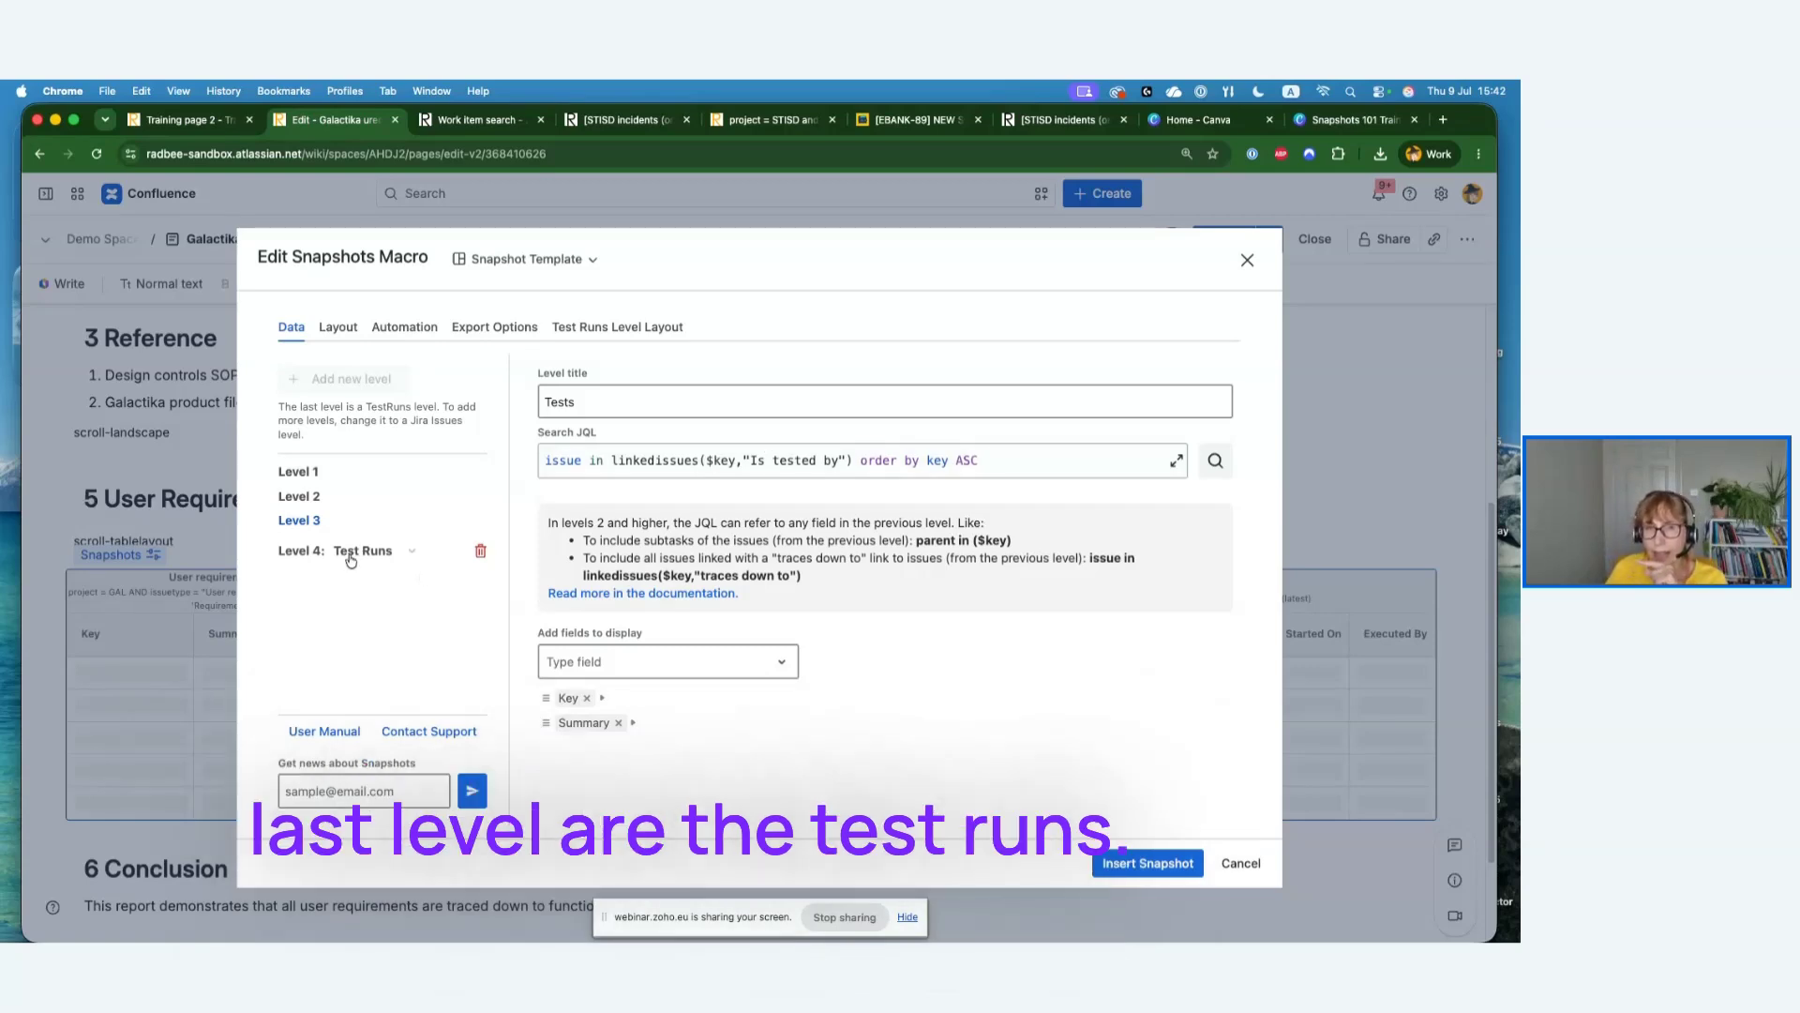
{"action": "left_click", "coordinate": [356, 553]}
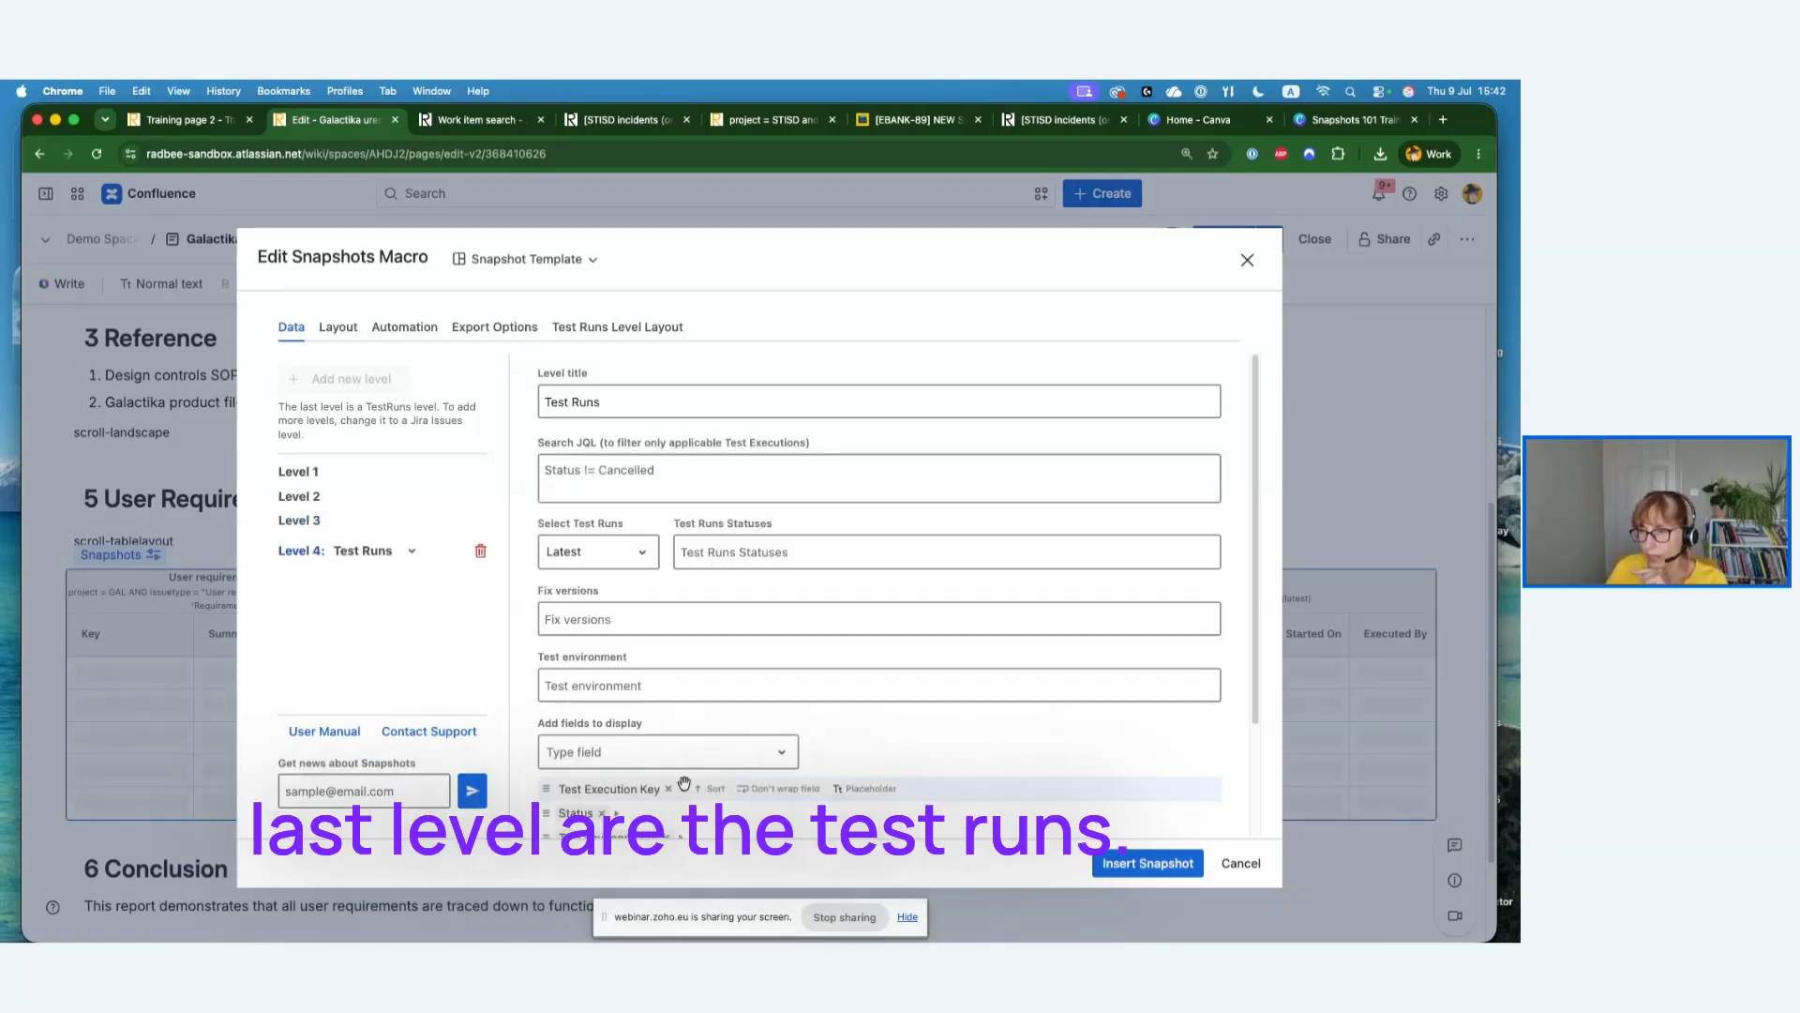
{"action": "left_click", "coordinate": [1243, 863]}
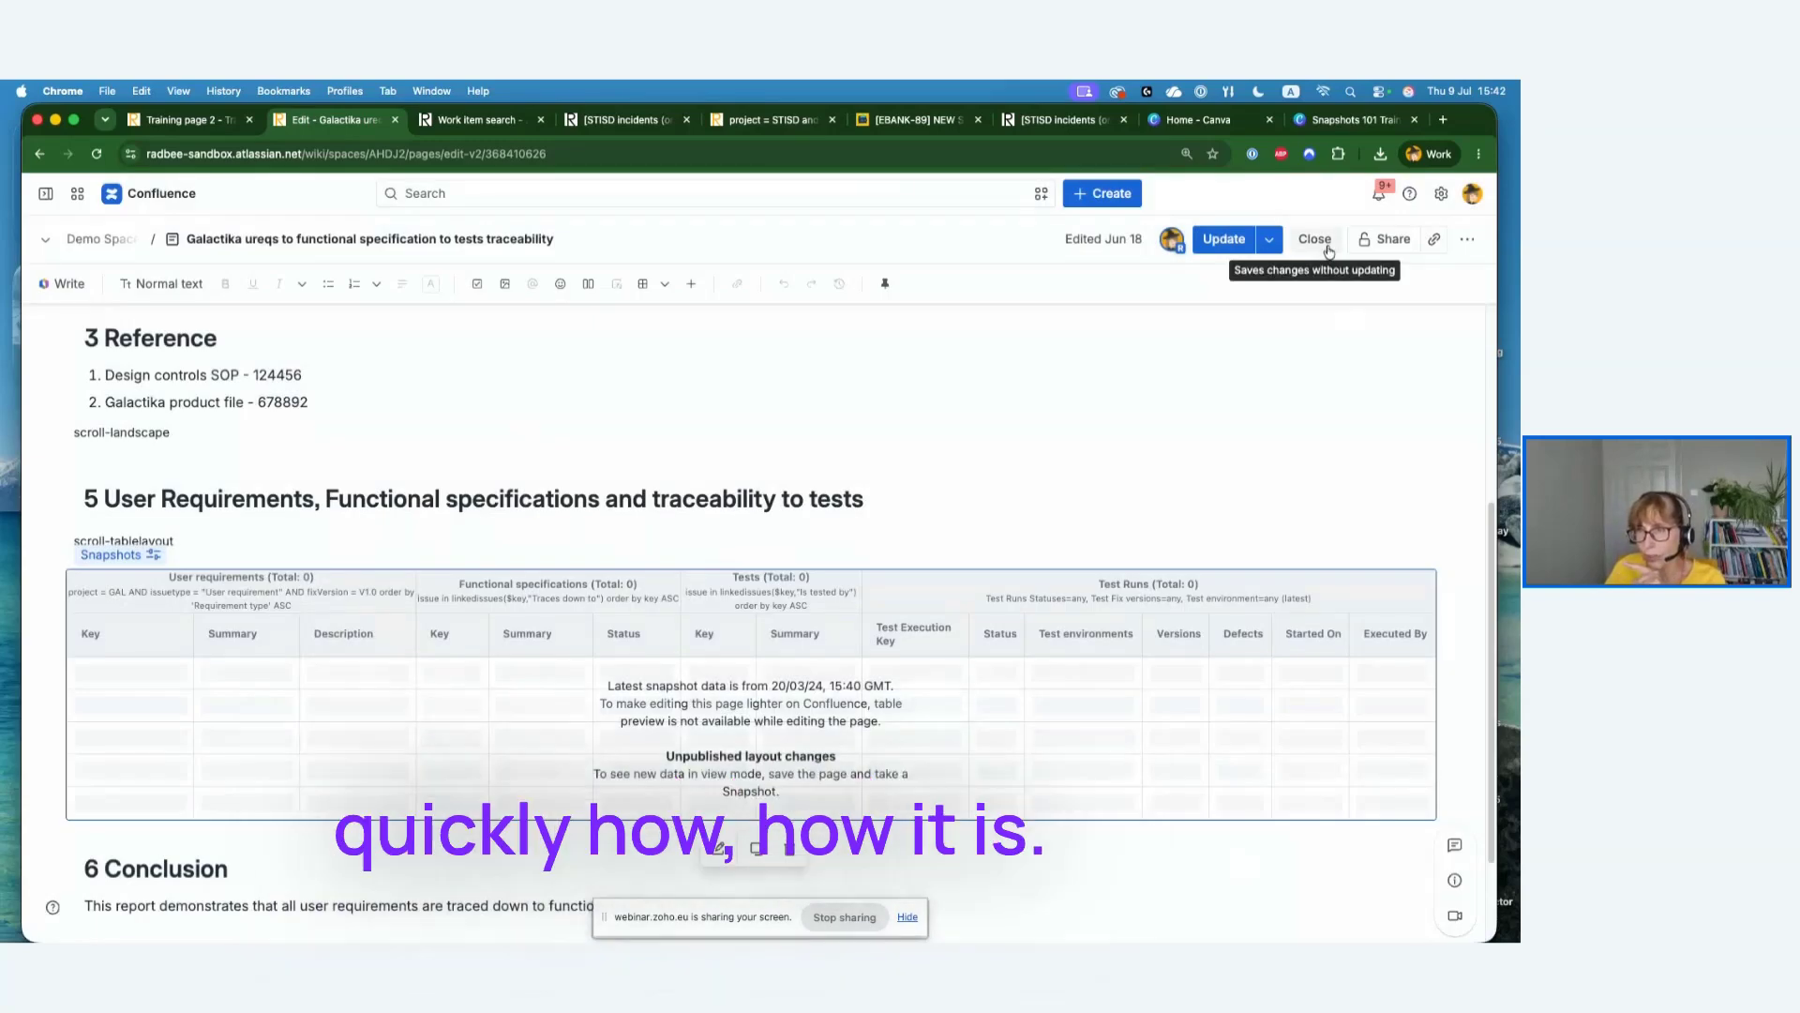
{"action": "left_click", "coordinate": [1315, 240]}
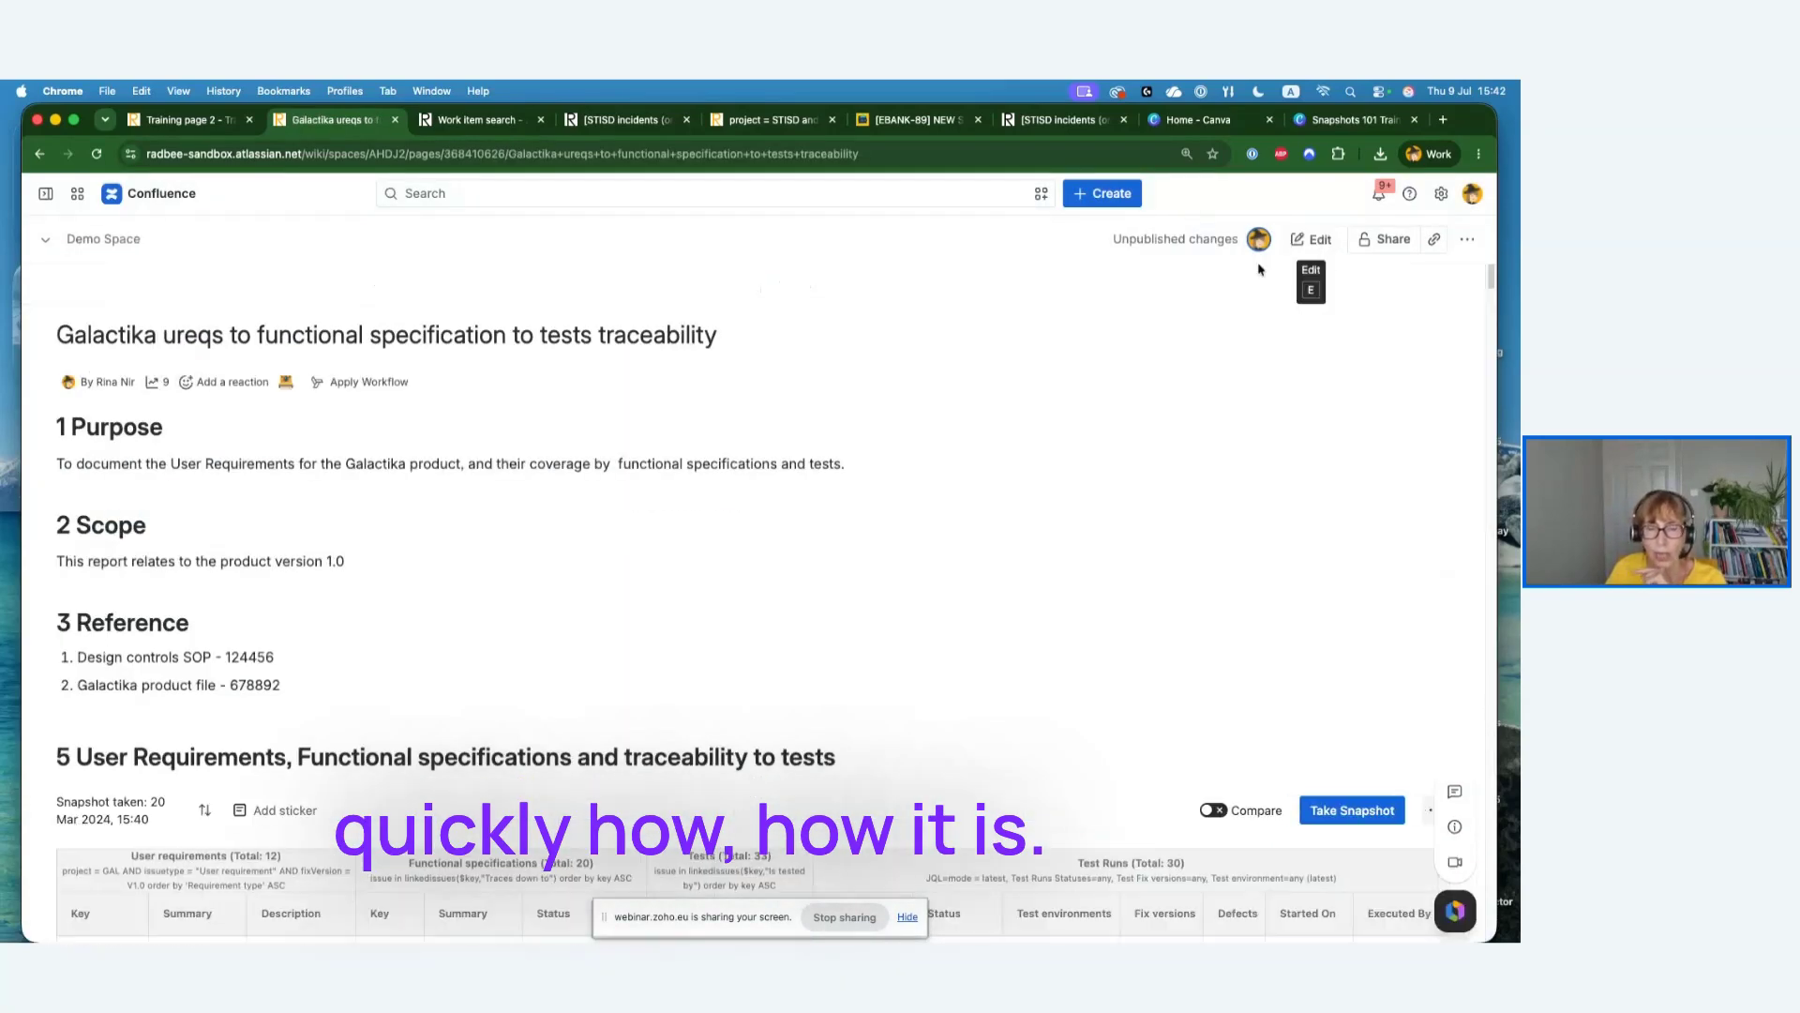
Open user requirement GAL-7 from the traceability table in Jira in a new tab
{"action": "scroll", "coordinate": [806, 581], "scroll_direction": "down", "scroll_amount": 5}
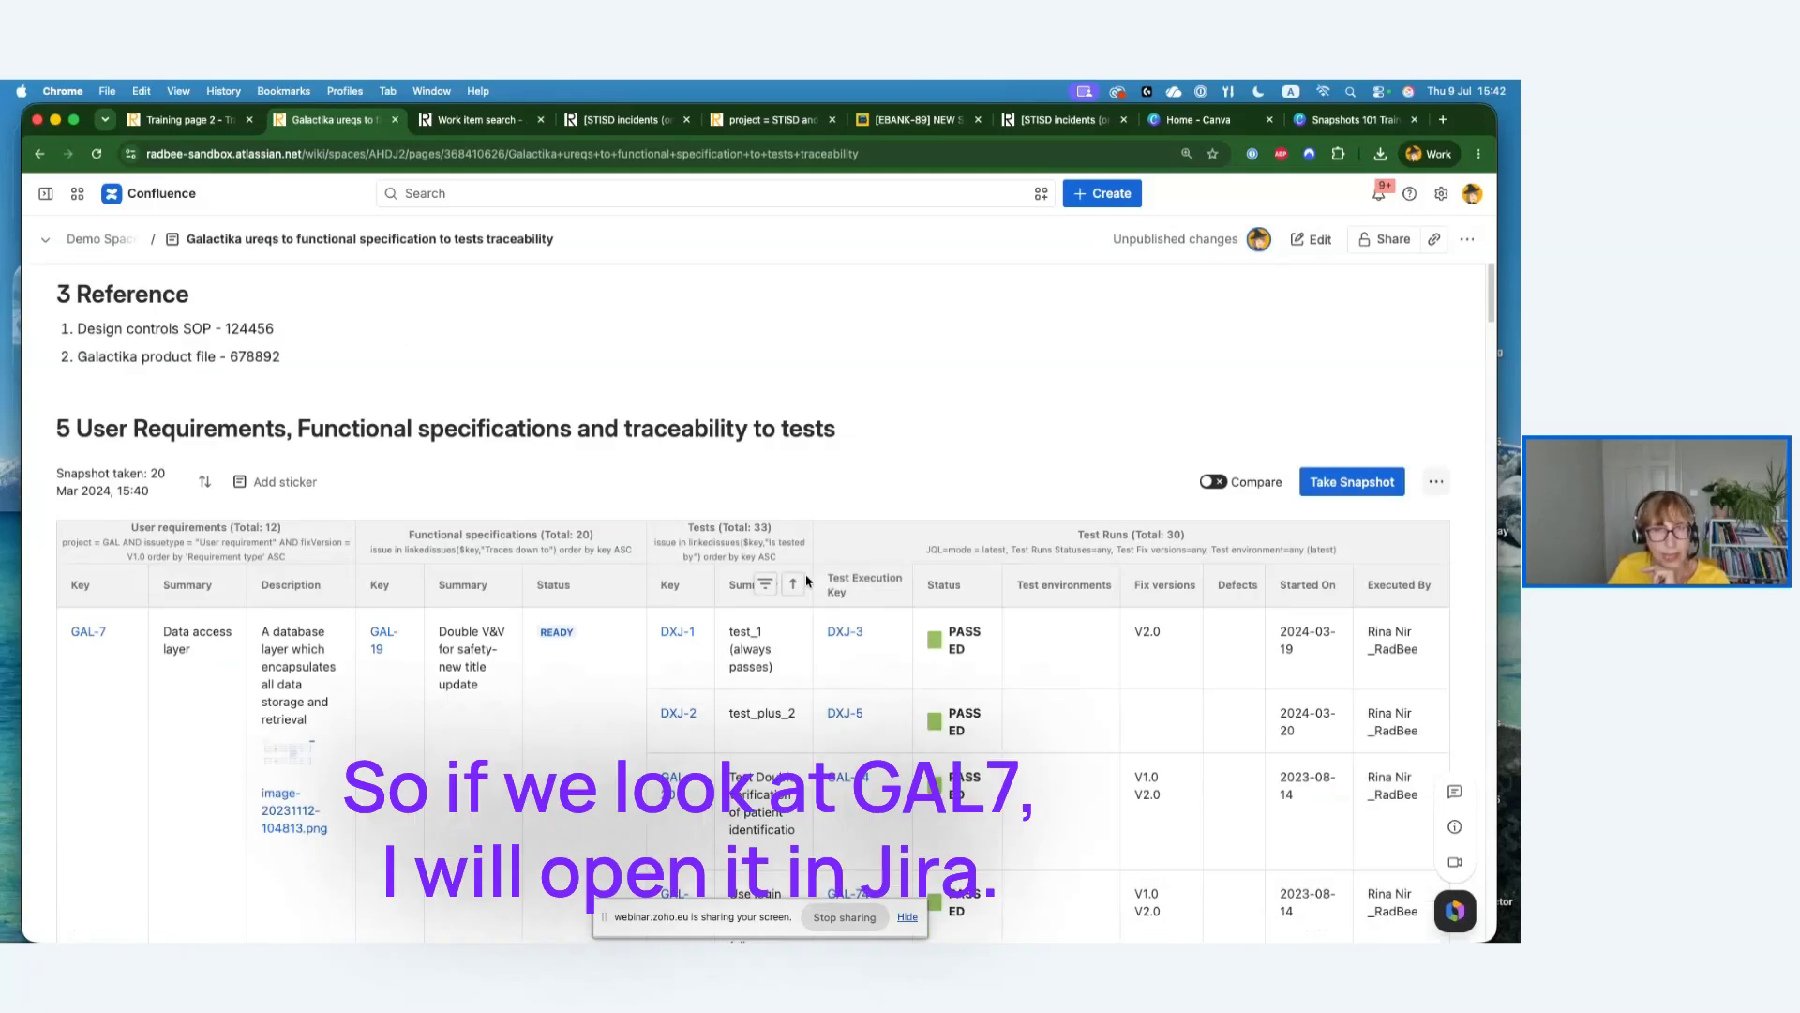
{"action": "scroll", "coordinate": [806, 581], "scroll_direction": "down", "scroll_amount": 3}
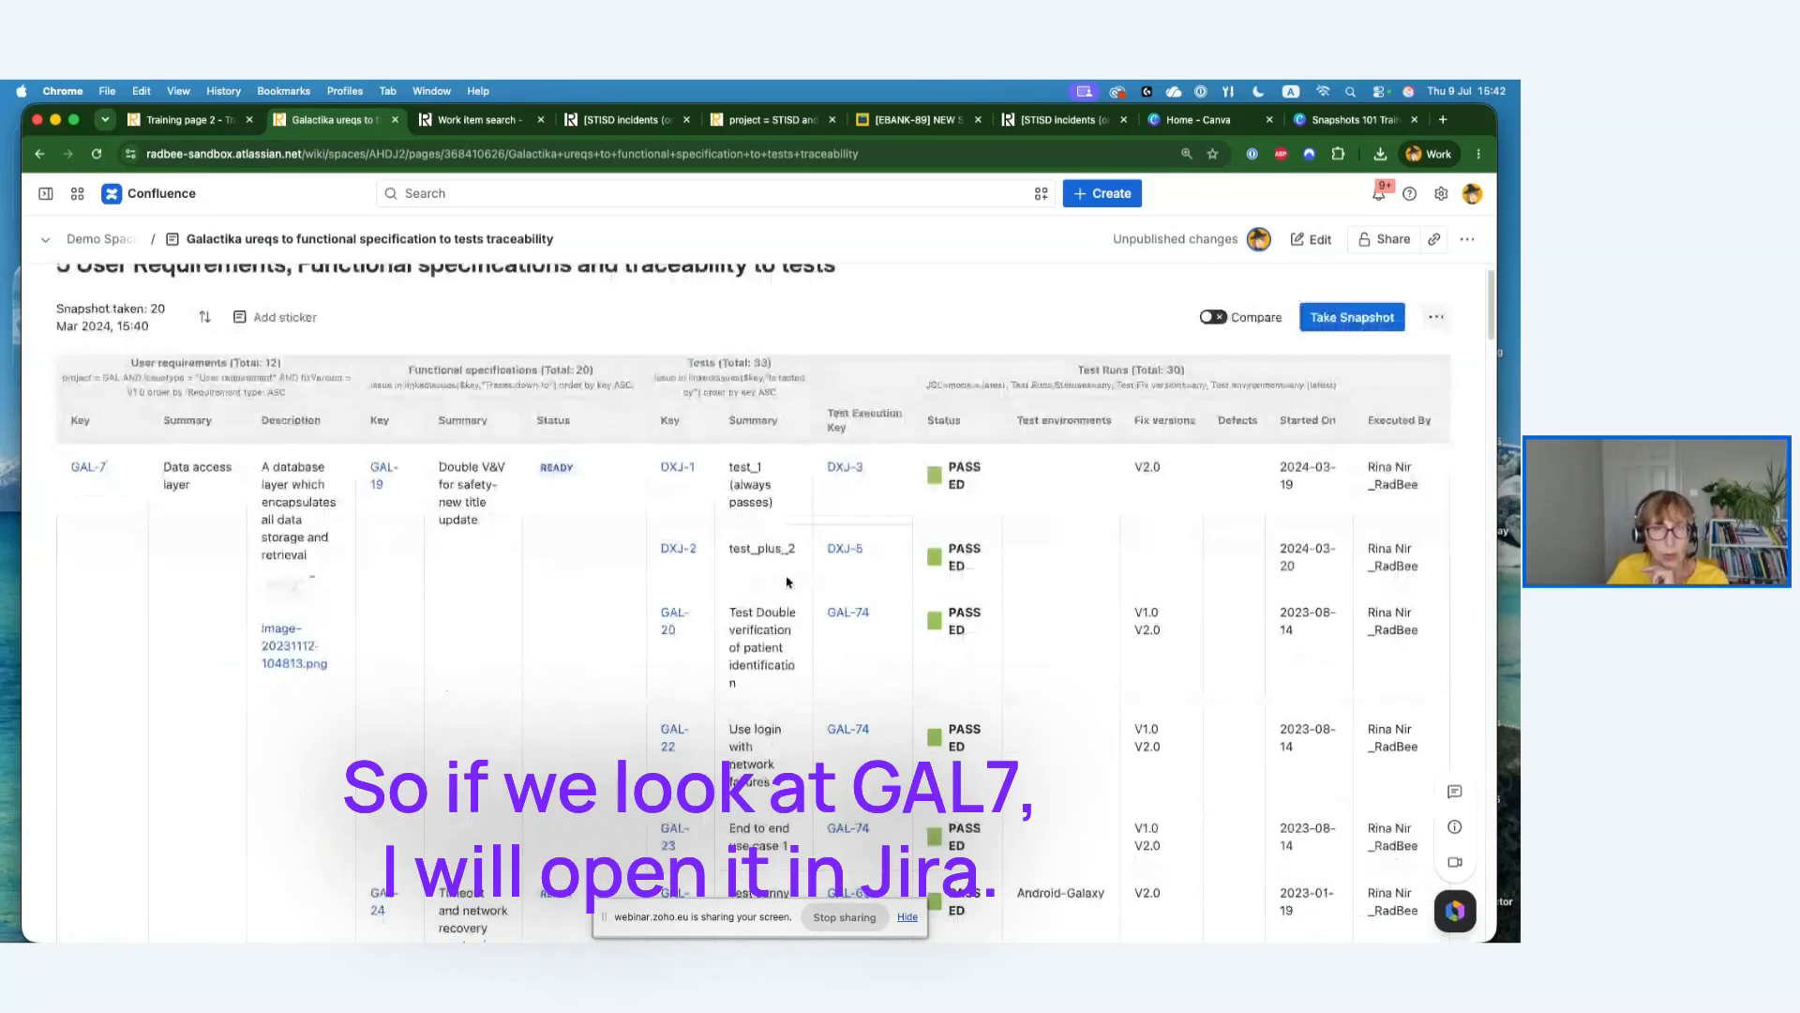
{"action": "right_click", "coordinate": [81, 473]}
{"action": "left_click", "coordinate": [132, 470]}
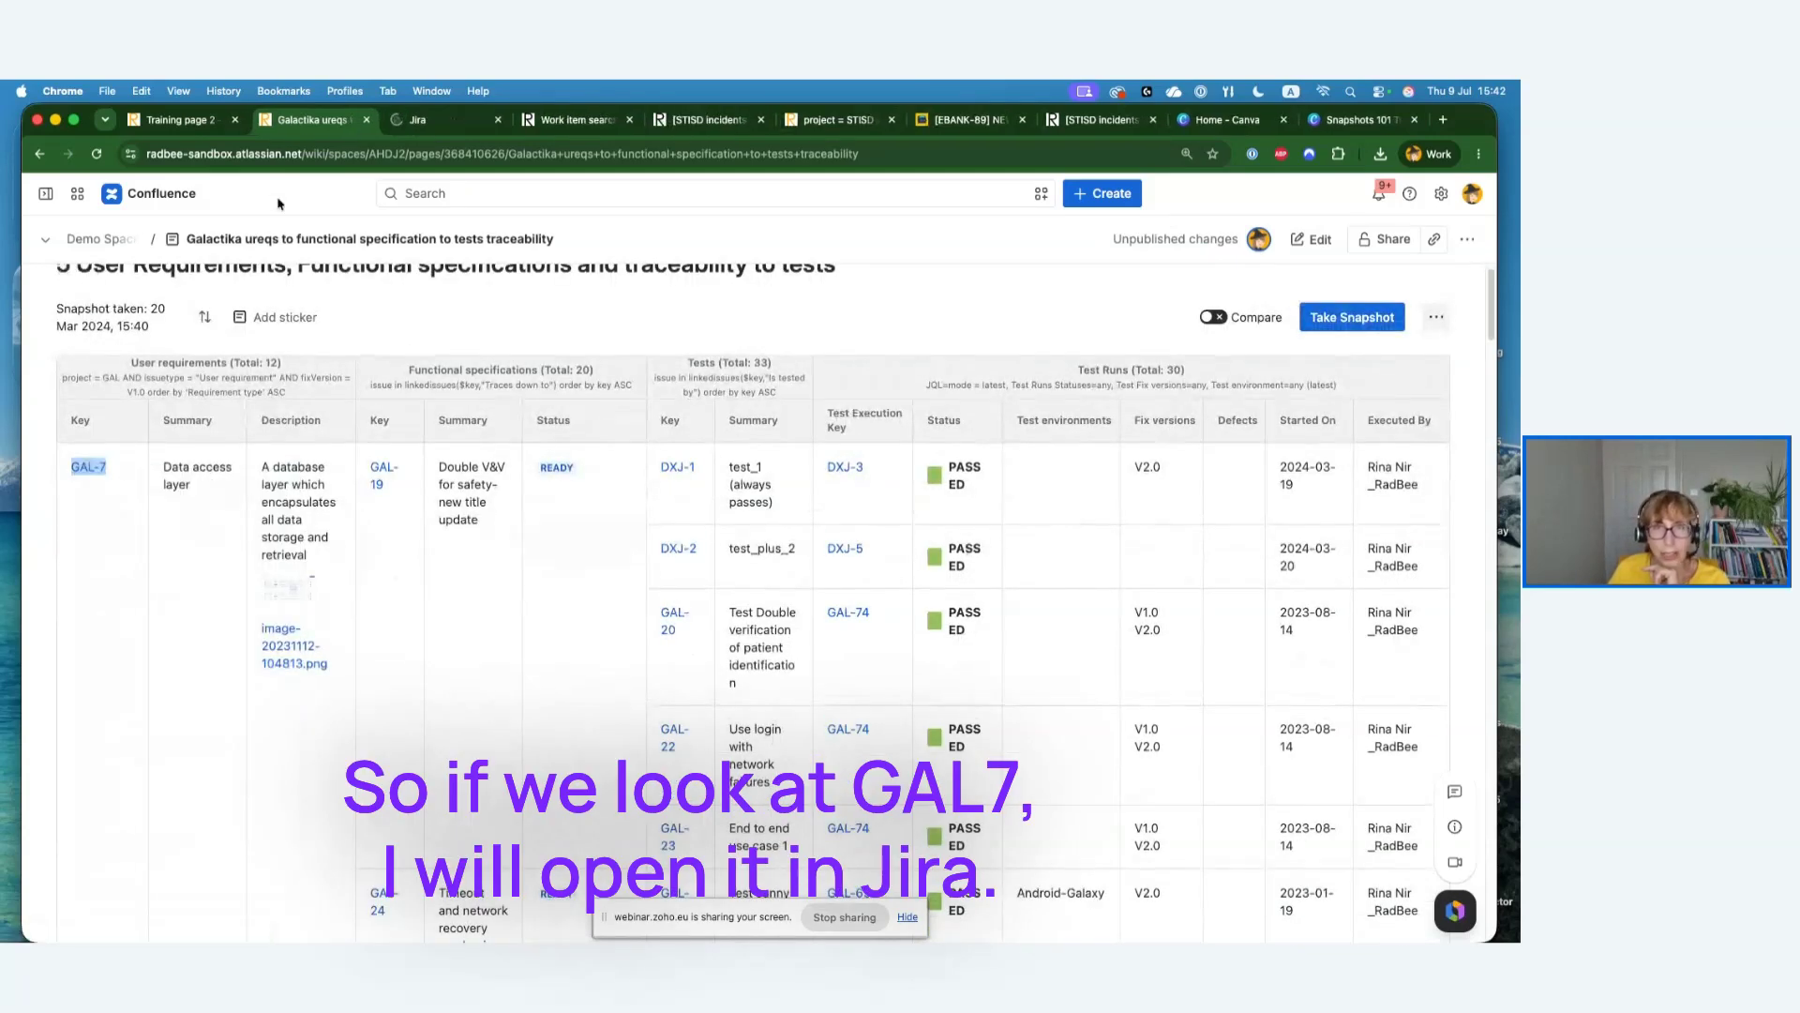
Examine the linked work items of user requirement GAL-7 in Jira, including the functional specifications it traces down to
{"action": "left_click", "coordinate": [424, 126]}
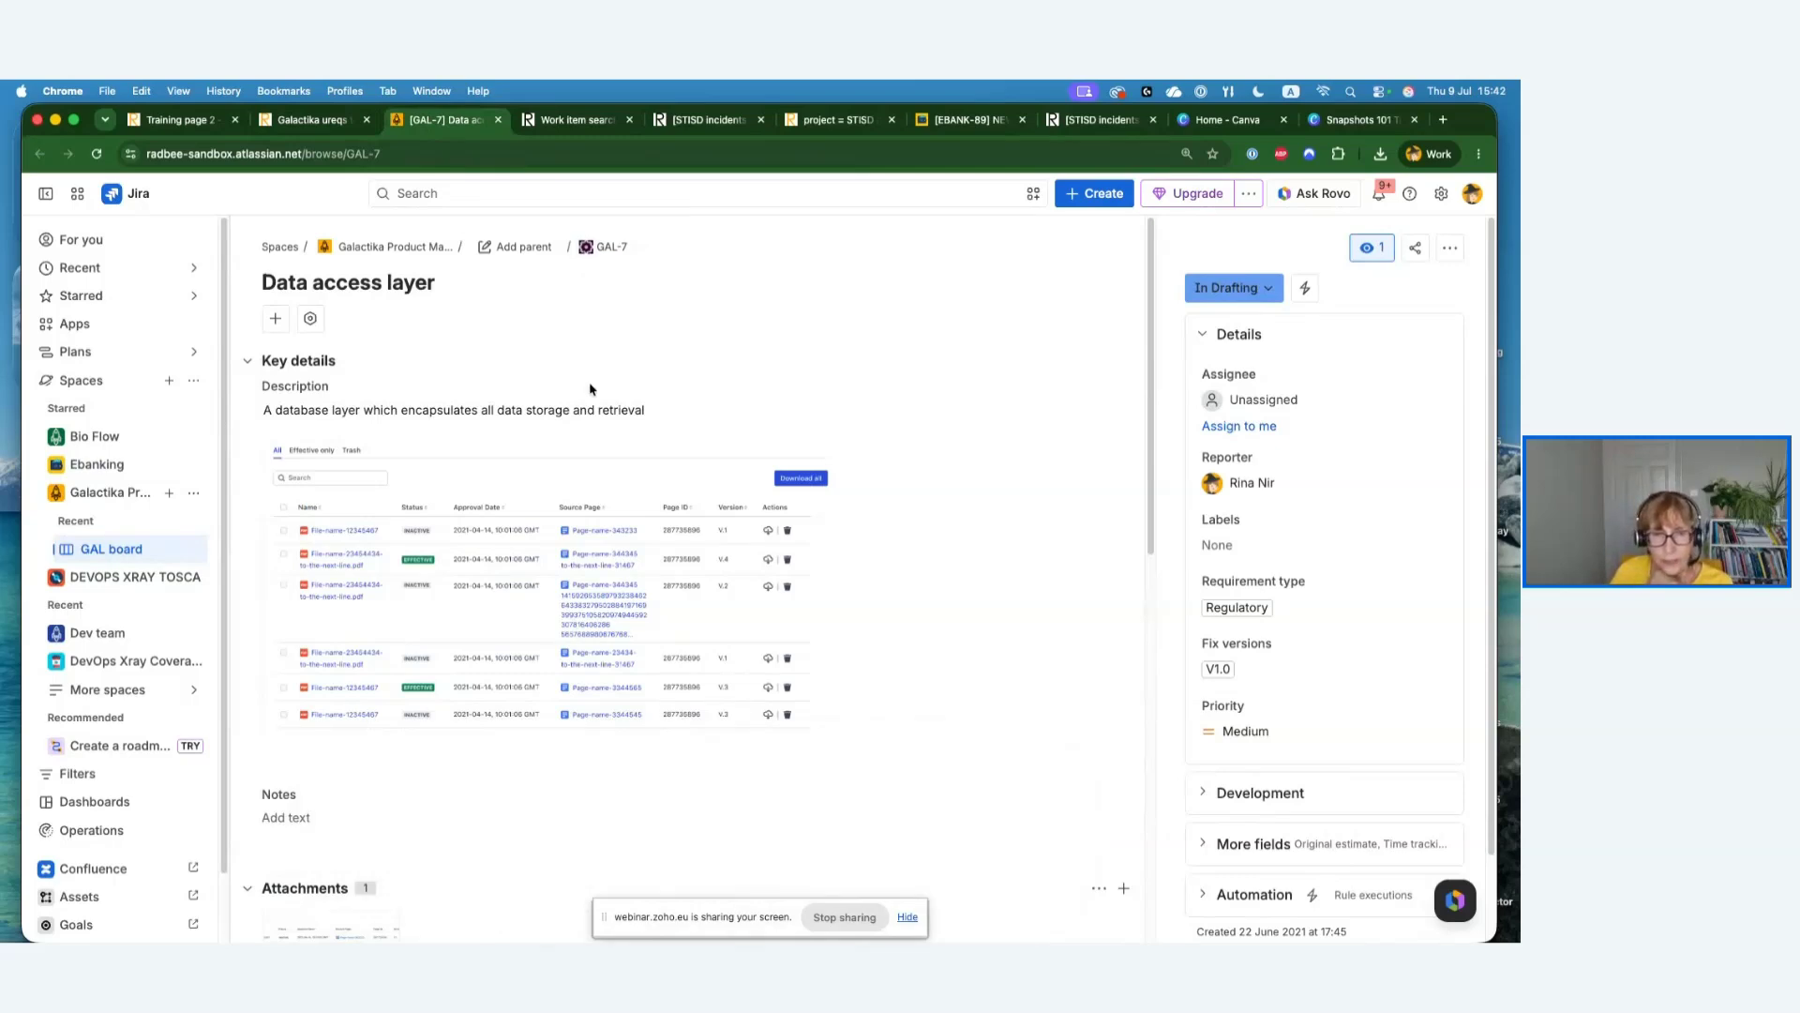
{"action": "scroll", "coordinate": [590, 389], "scroll_direction": "down", "scroll_amount": 6}
{"action": "scroll", "coordinate": [262, 499], "scroll_direction": "down", "scroll_amount": 2}
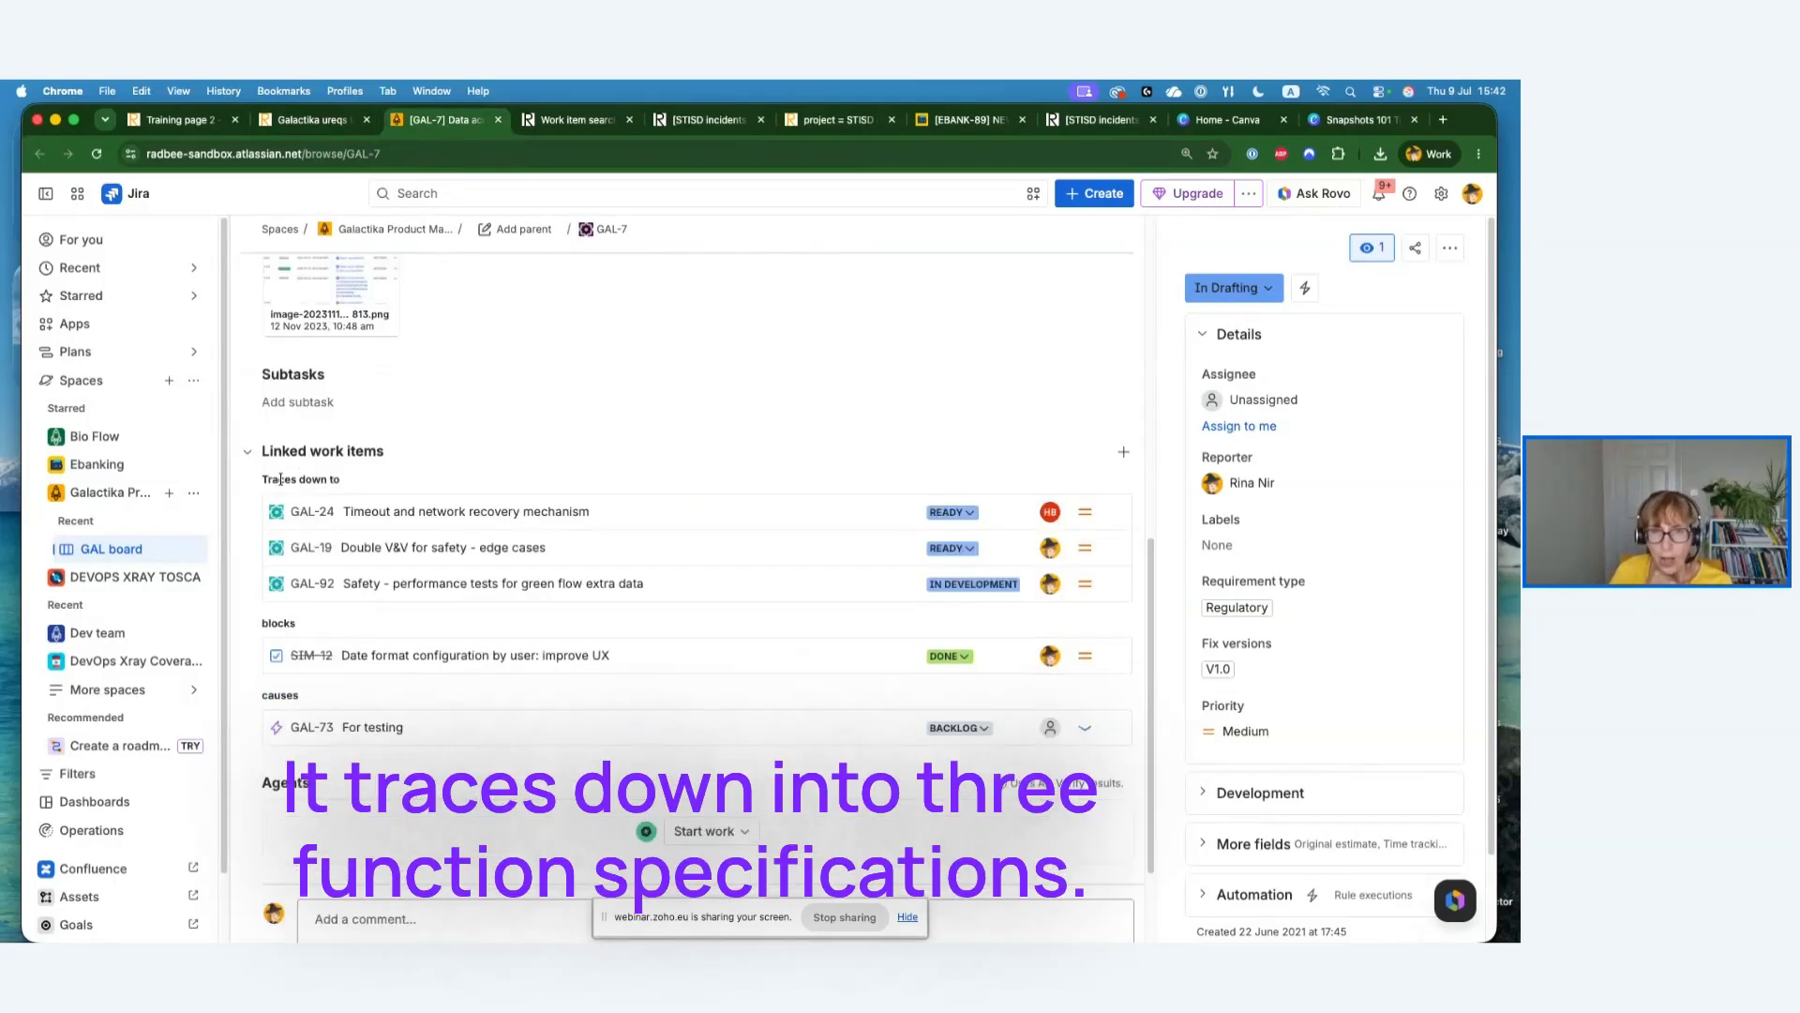
Open functional specification GAL-24 from the linked work items and examine the tests that it is tested by
{"action": "left_click", "coordinate": [308, 515]}
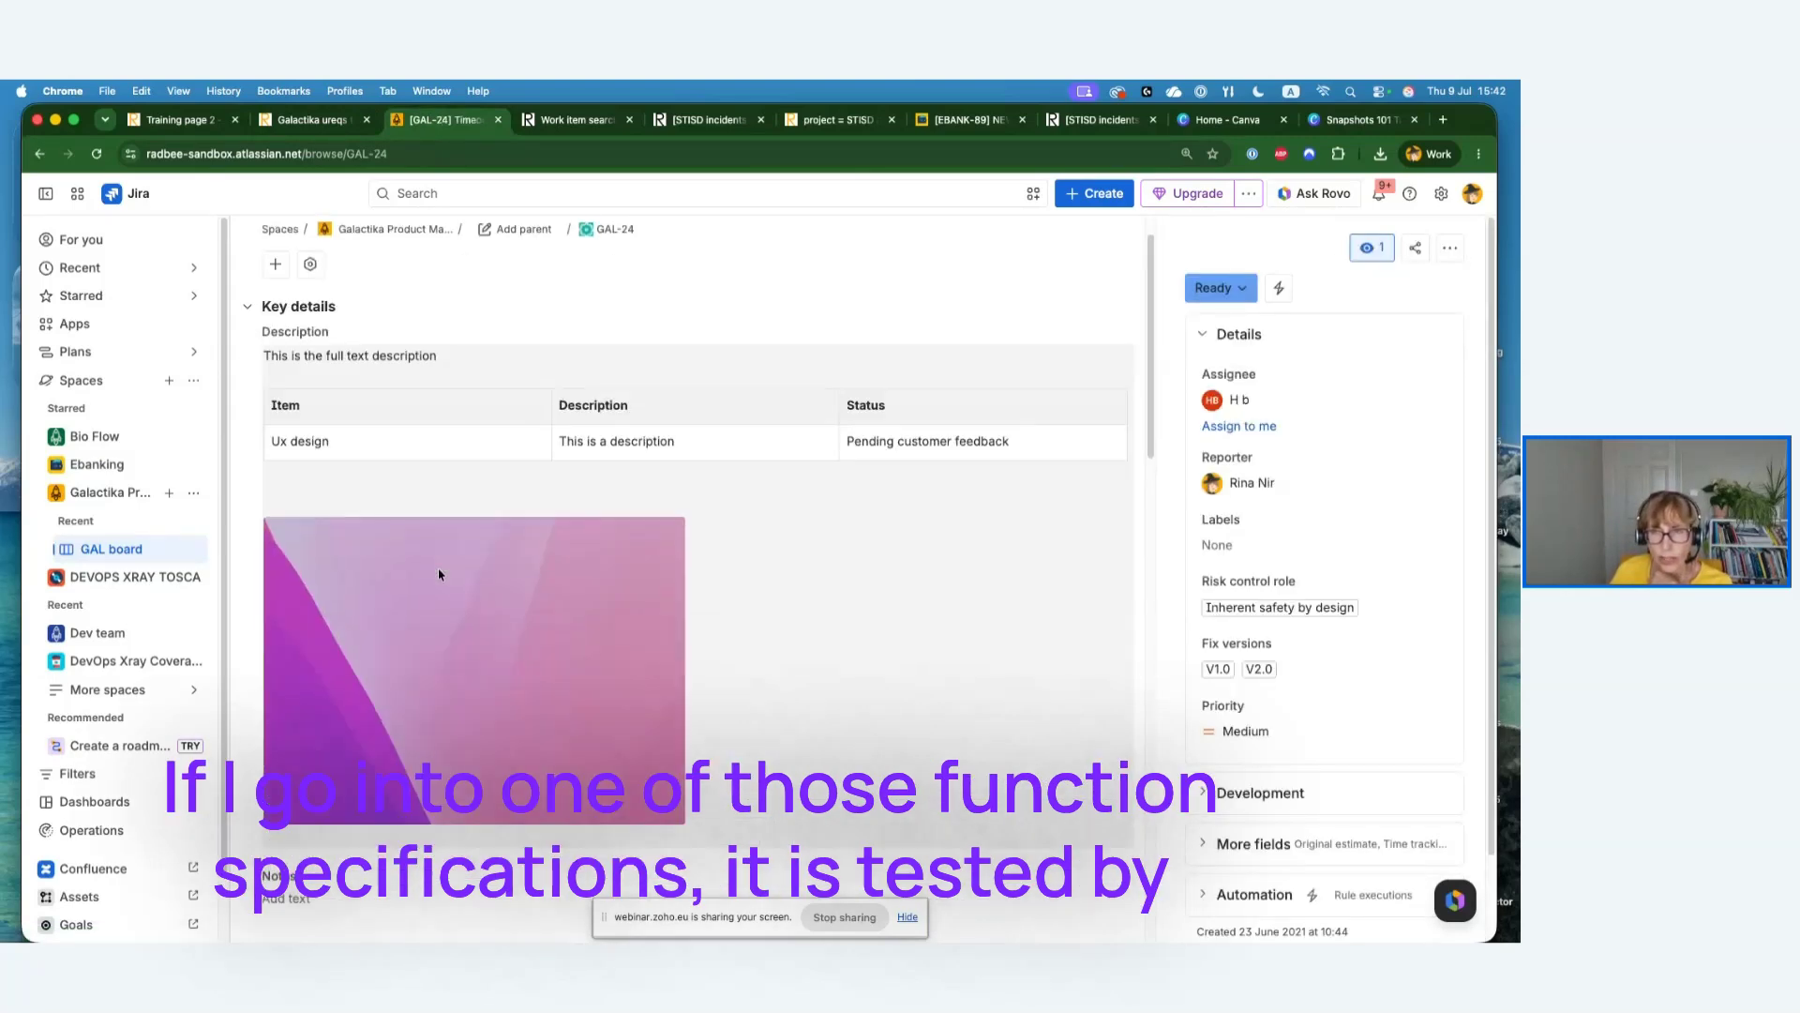
{"action": "scroll", "coordinate": [439, 574], "scroll_direction": "down", "scroll_amount": 10}
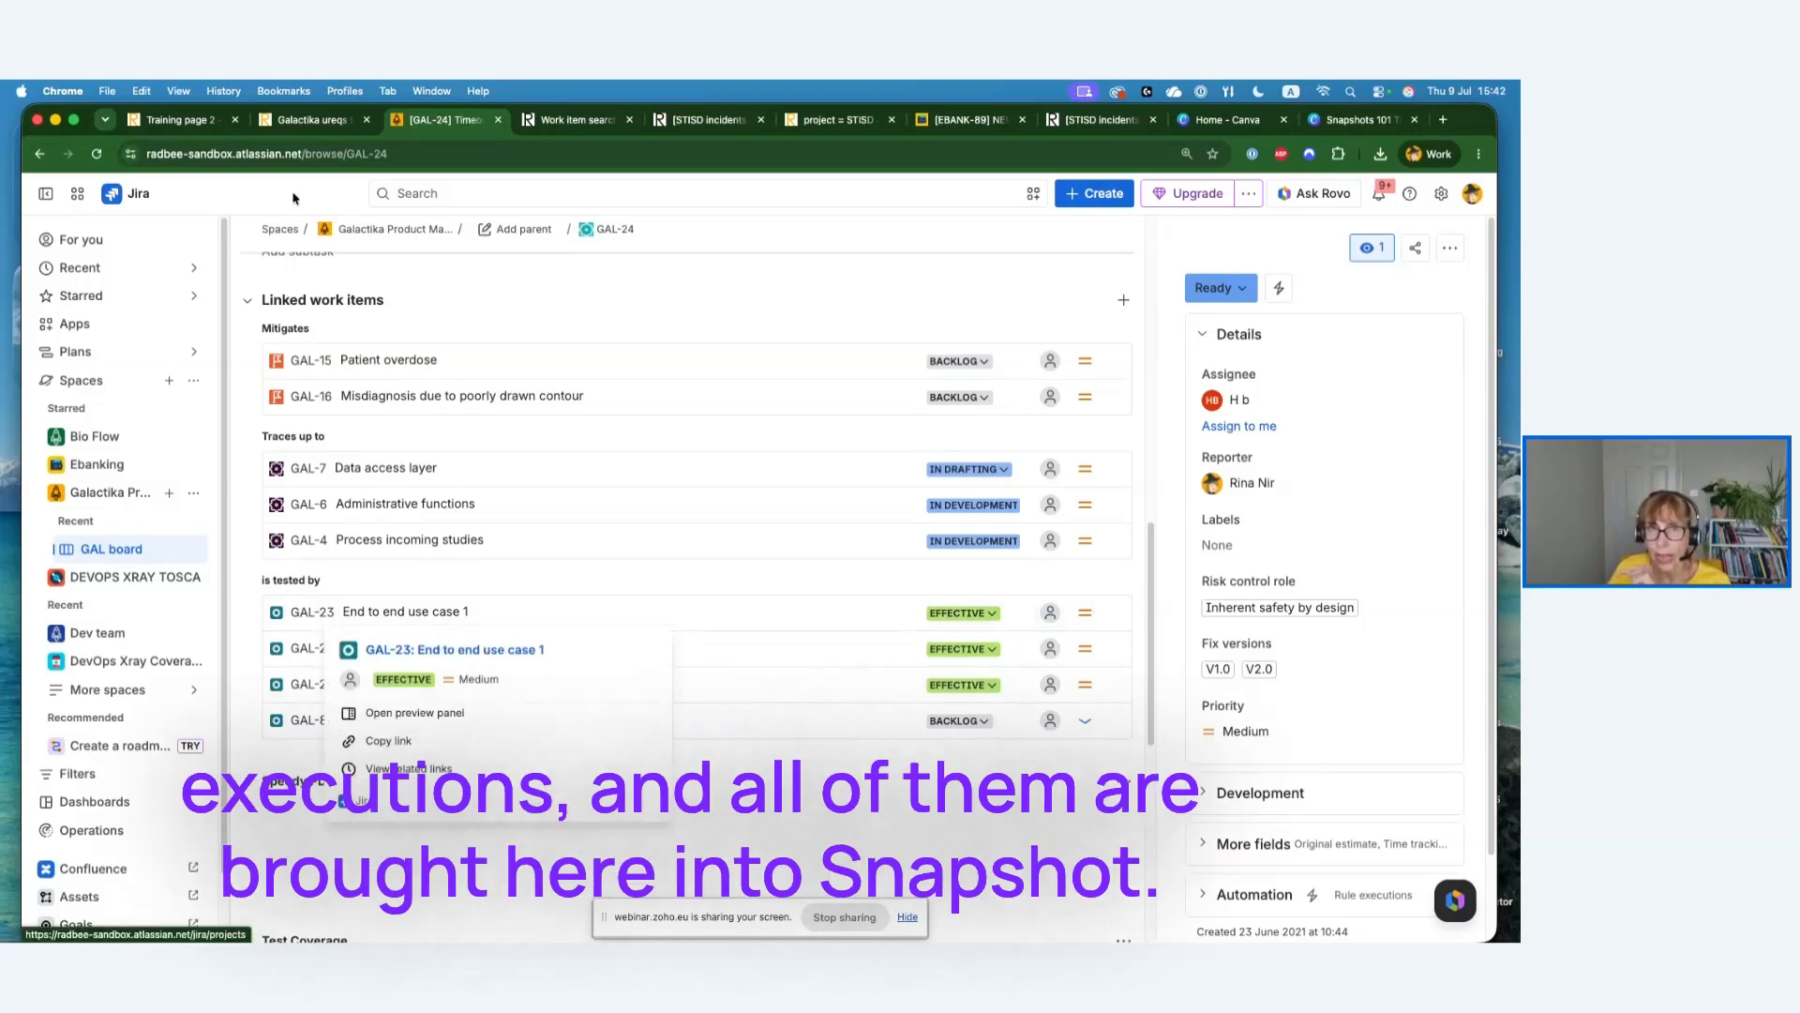
Return to the Galactika traceability page in Confluence and view its built-in Word and PDF export options
{"action": "left_click", "coordinate": [283, 119]}
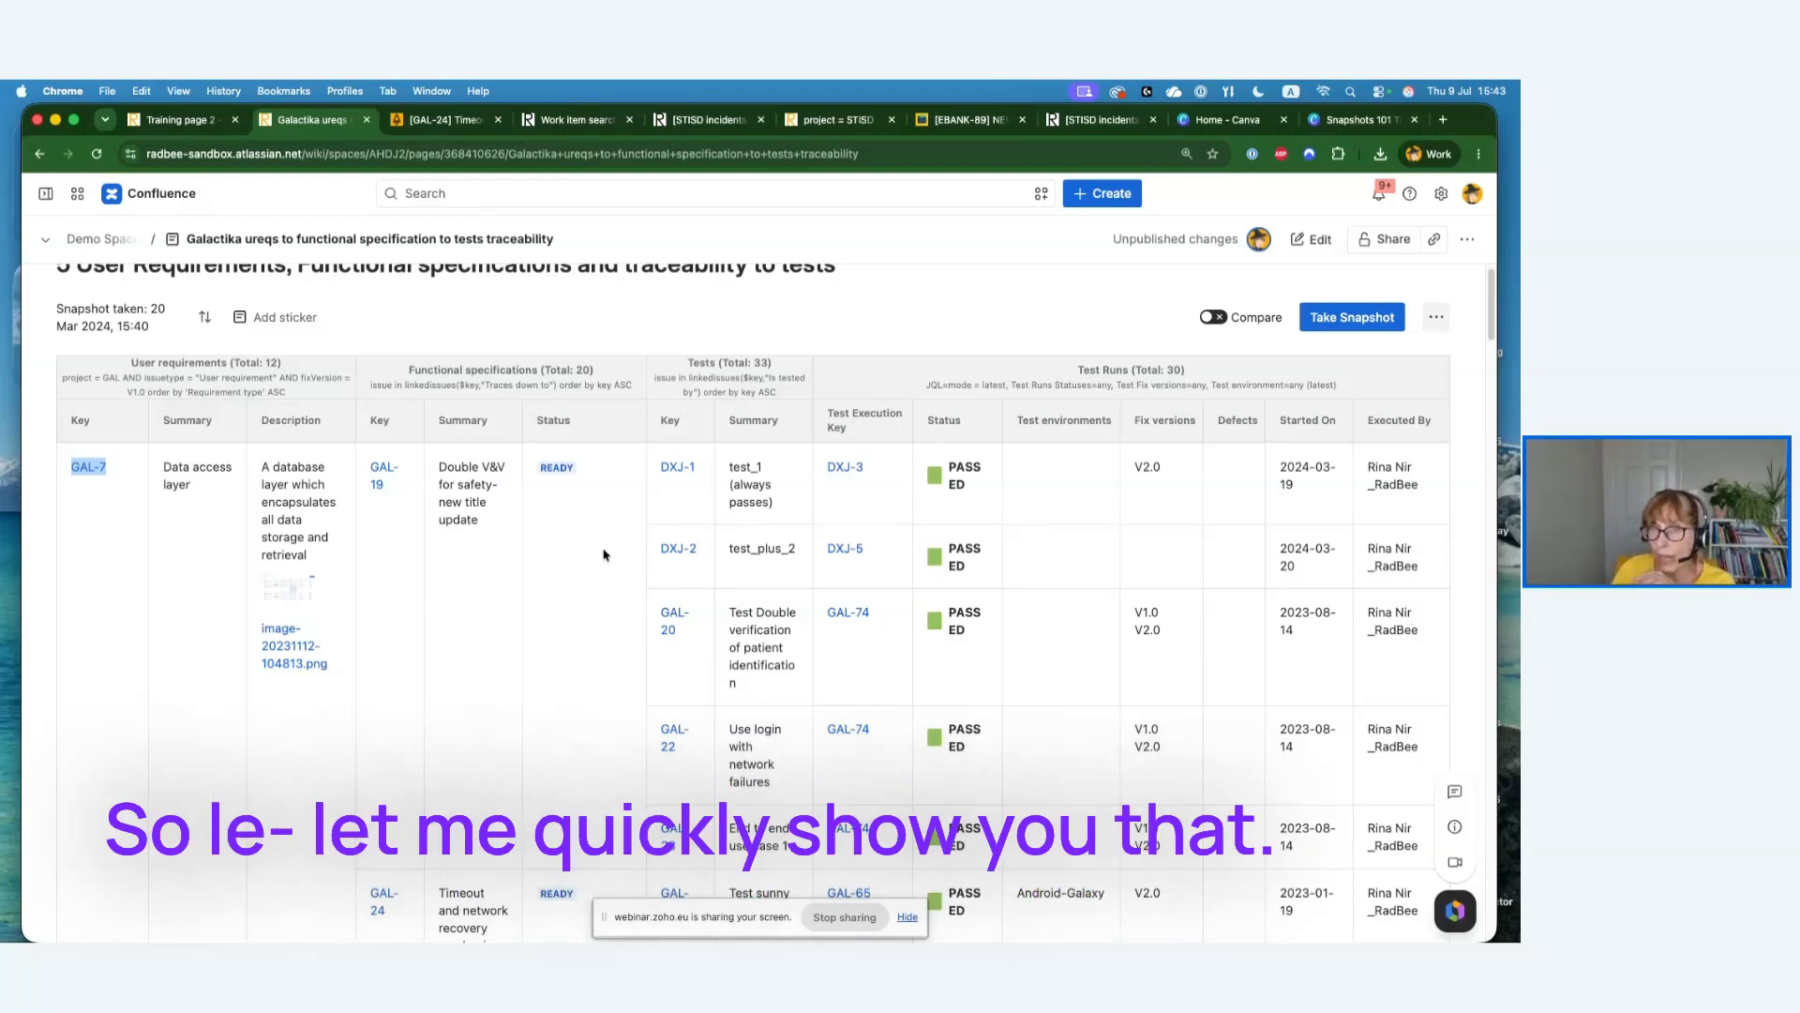
{"action": "scroll", "coordinate": [981, 760], "scroll_direction": "down", "scroll_amount": 1}
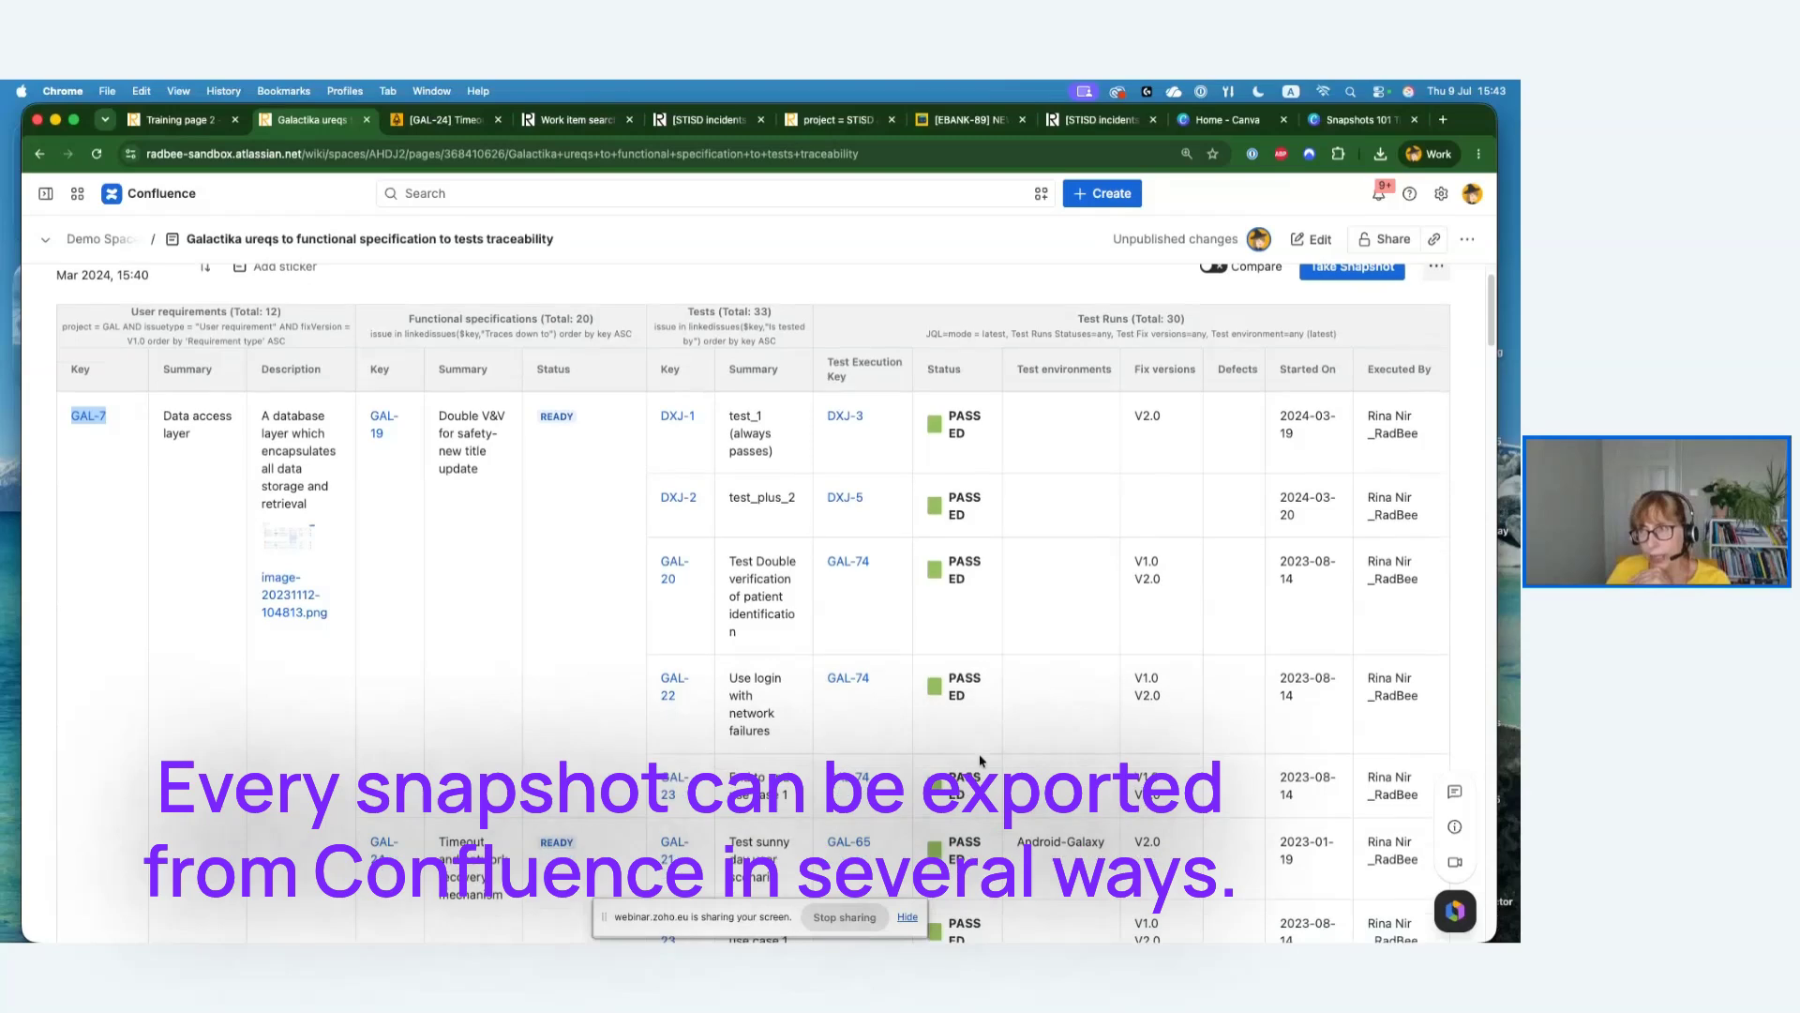
{"action": "scroll", "coordinate": [981, 760], "scroll_direction": "up", "scroll_amount": 2}
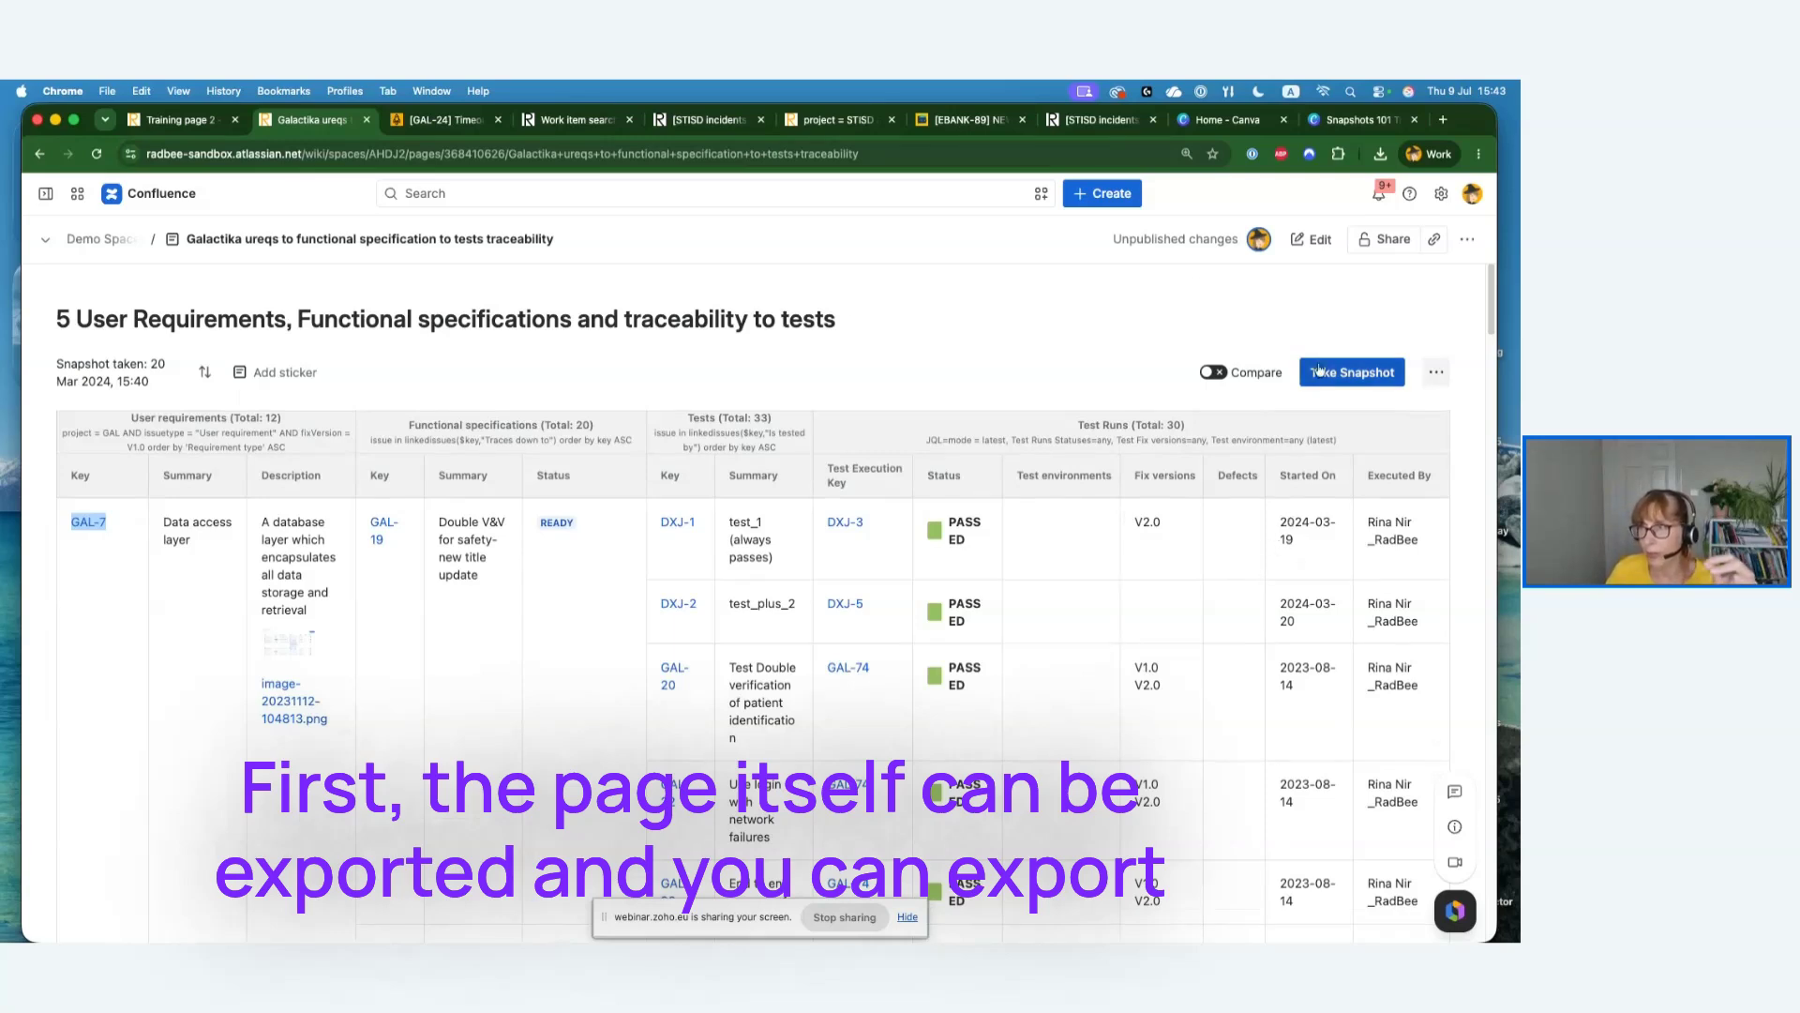
{"action": "left_click", "coordinate": [1467, 239]}
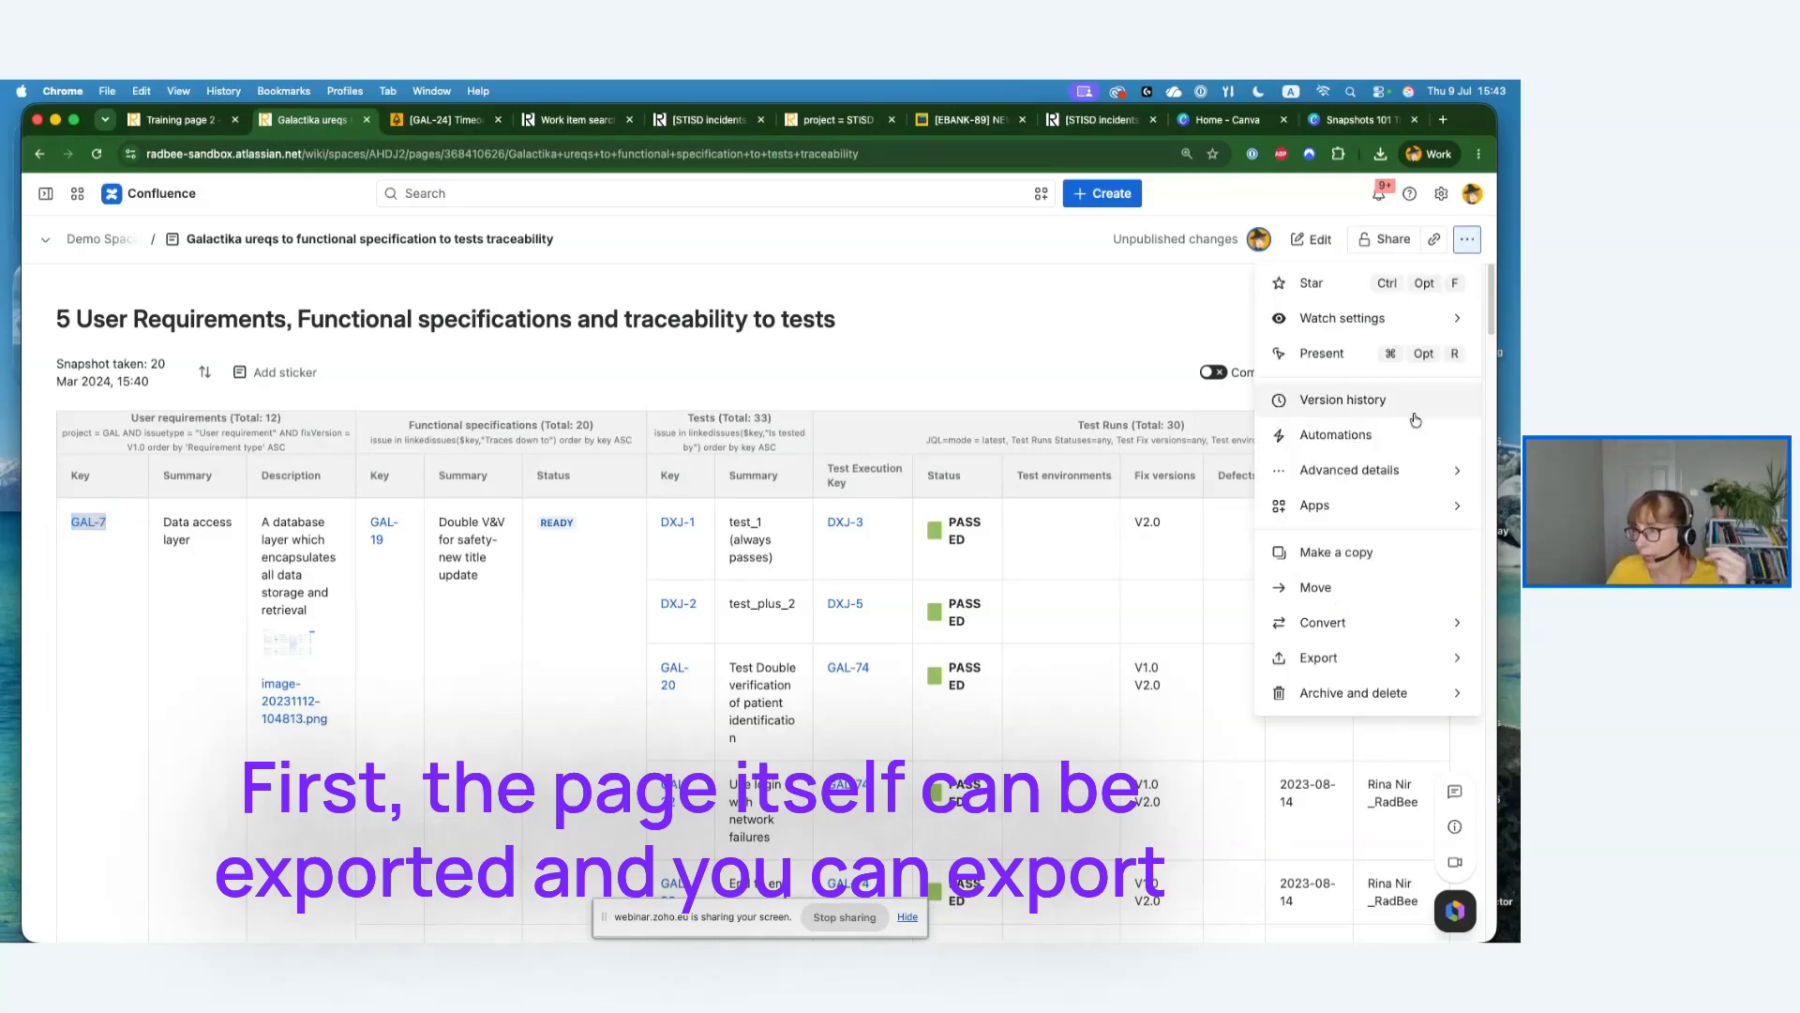
{"action": "left_click", "coordinate": [1341, 659]}
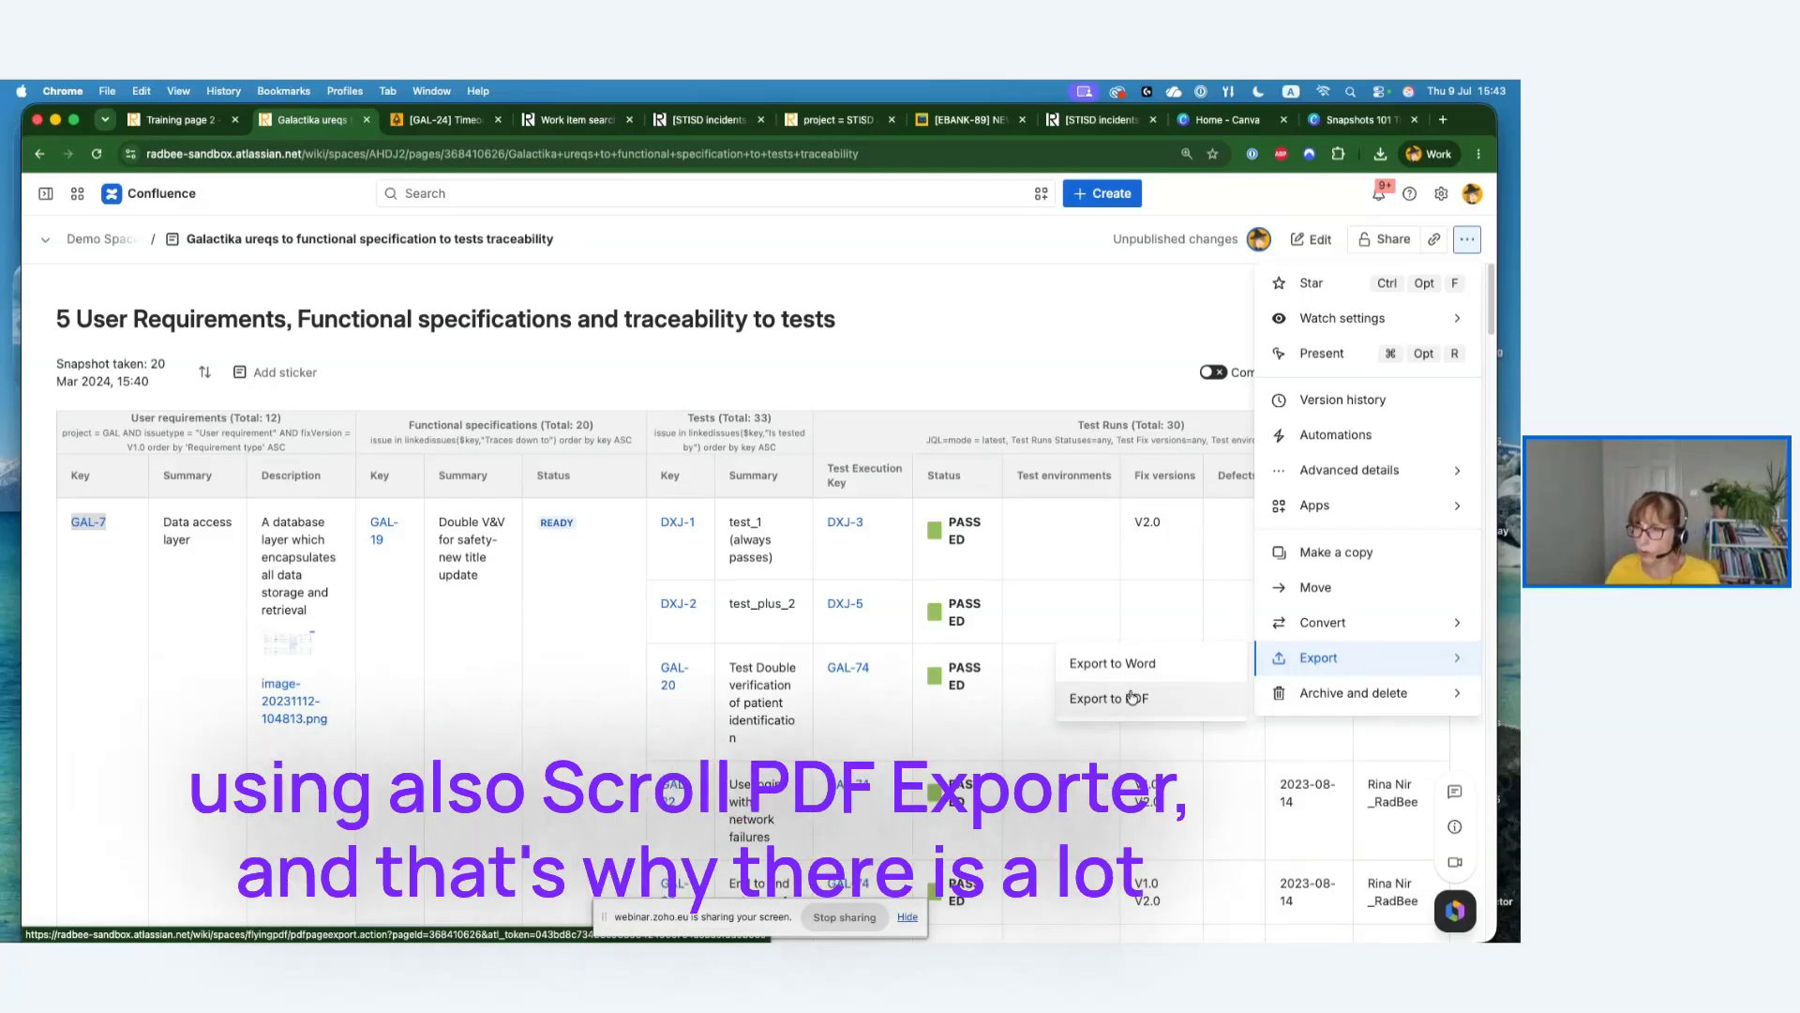
Try to export the page with Scroll PDF Exporter using the RadBee (Landscape, metadata) template, and check the recent downloads
{"action": "mouse_move", "coordinate": [1329, 504]}
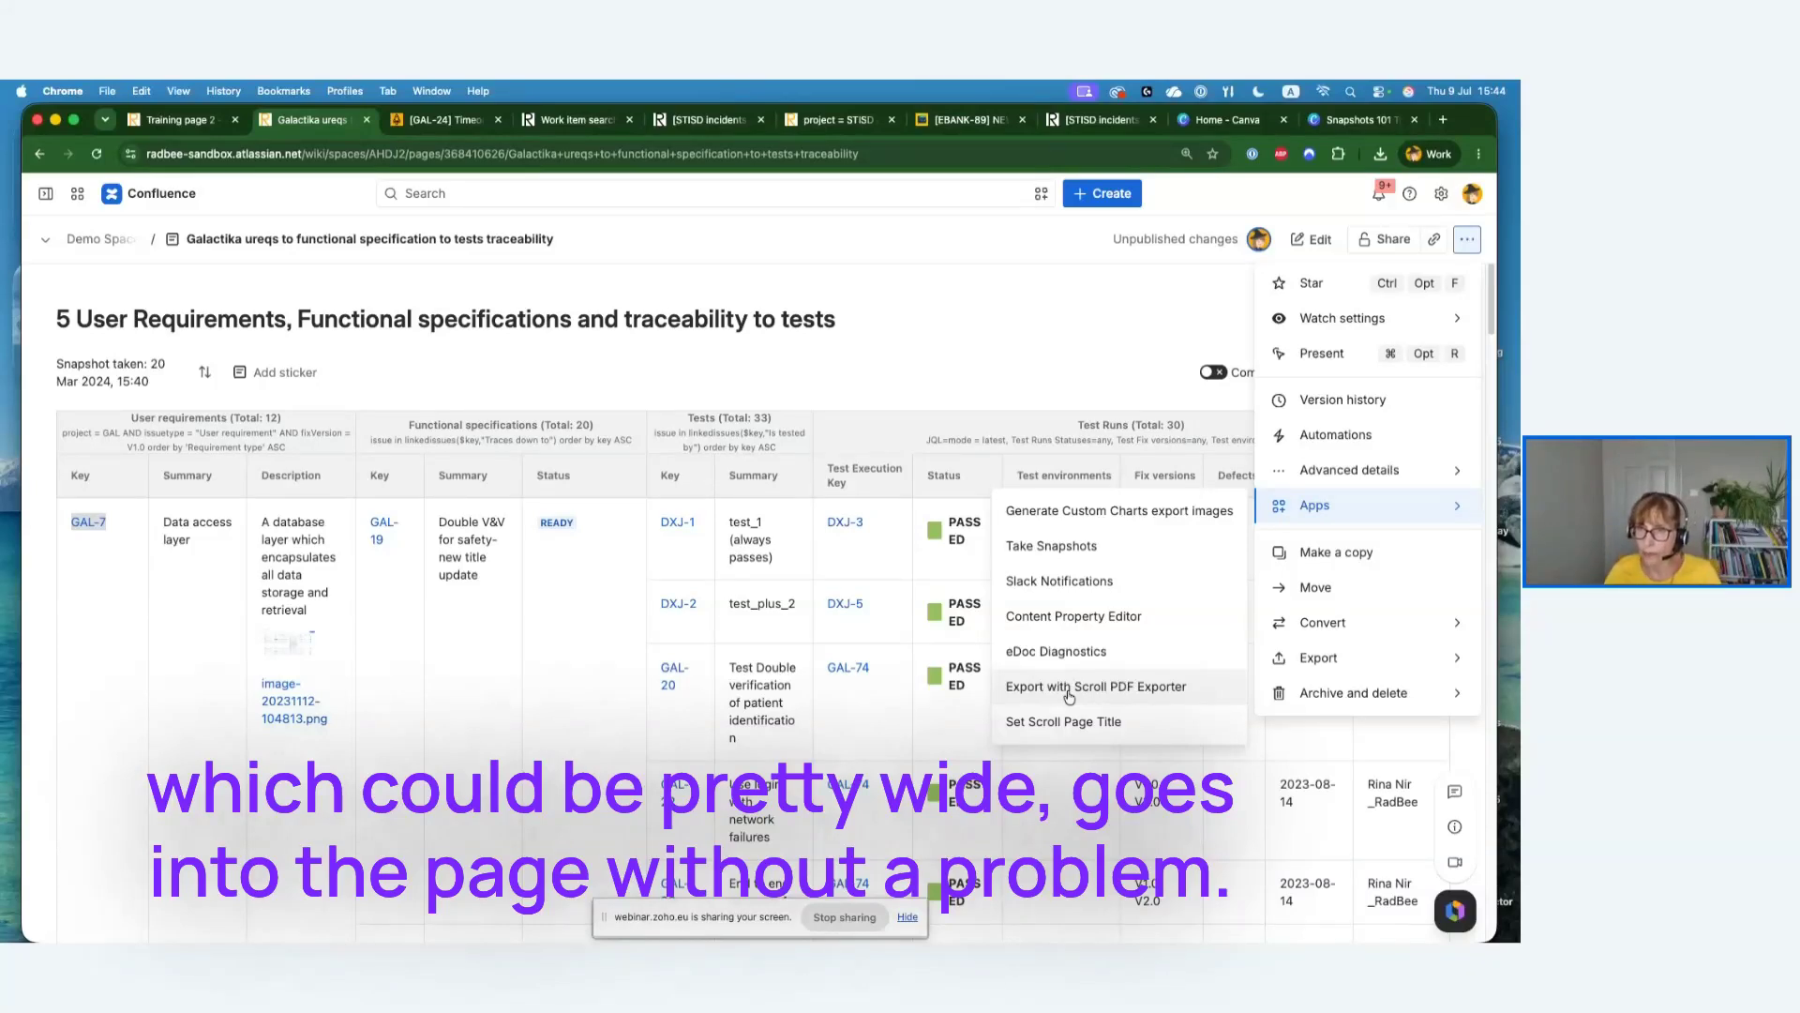
{"action": "left_click", "coordinate": [1069, 688]}
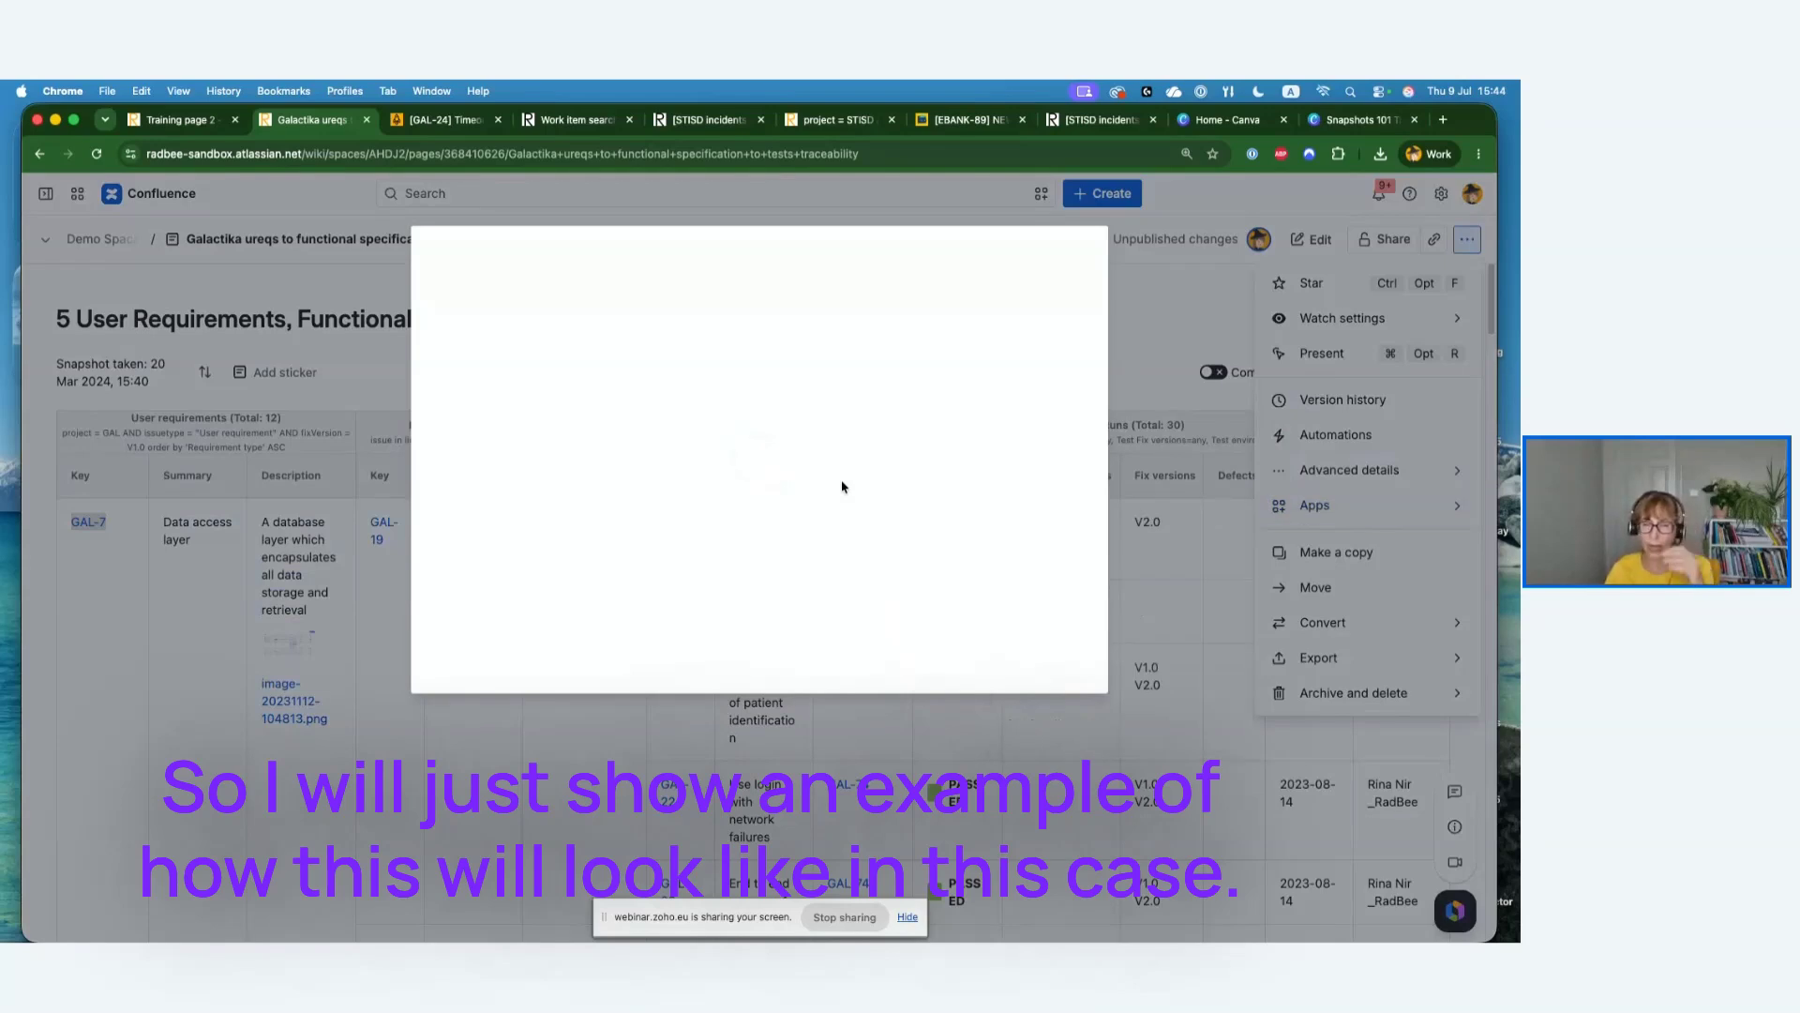
{"action": "left_click", "coordinate": [1044, 272]}
{"action": "left_click", "coordinate": [994, 376]}
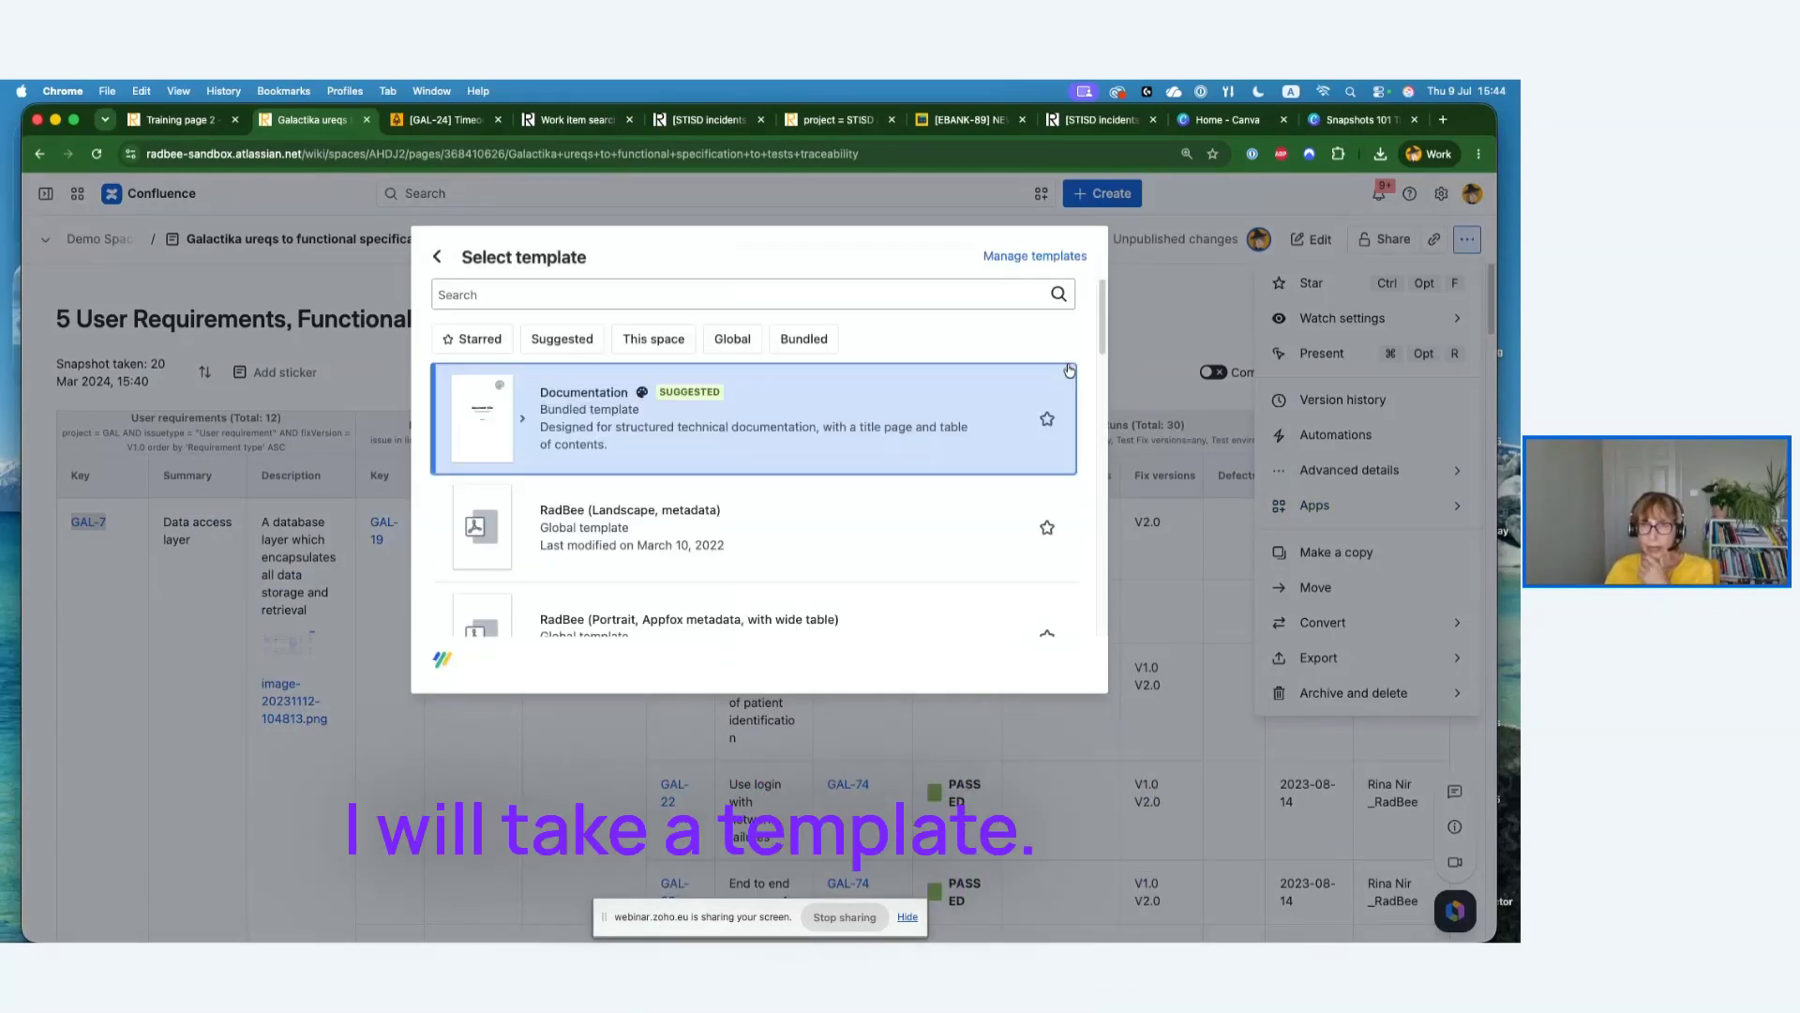
{"action": "left_click", "coordinate": [934, 516]}
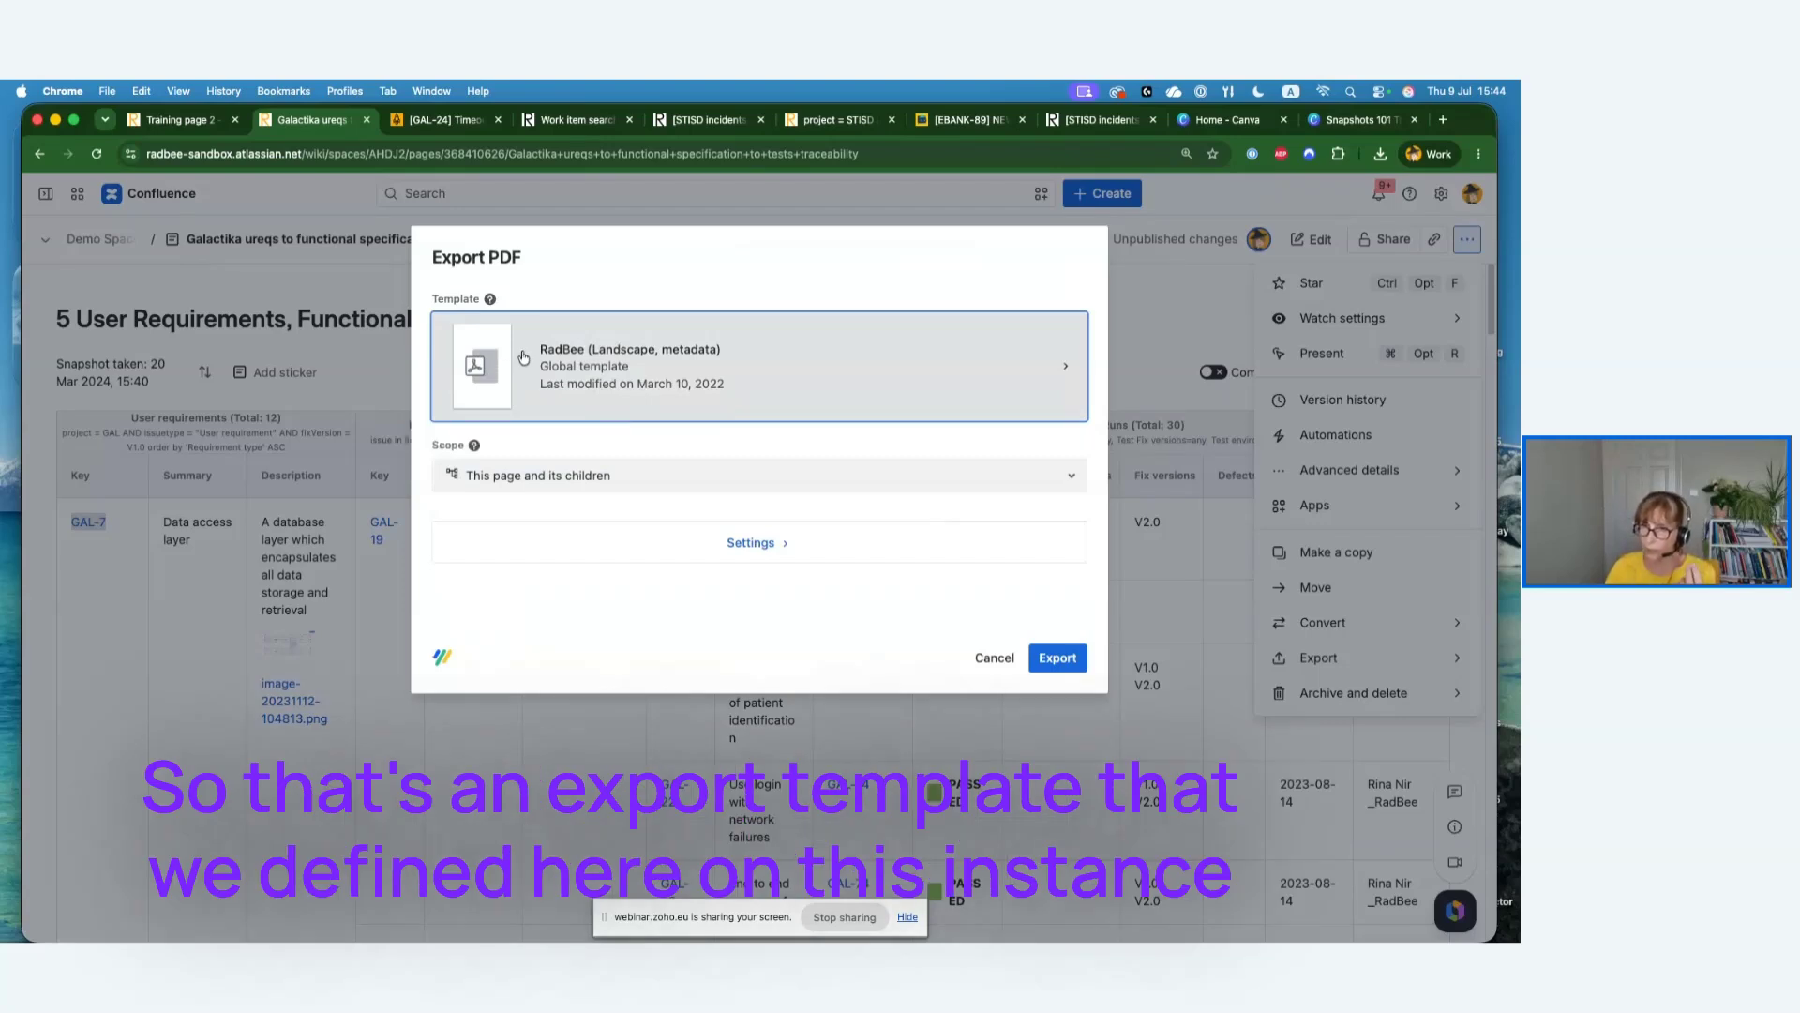
{"action": "left_click", "coordinate": [1050, 657]}
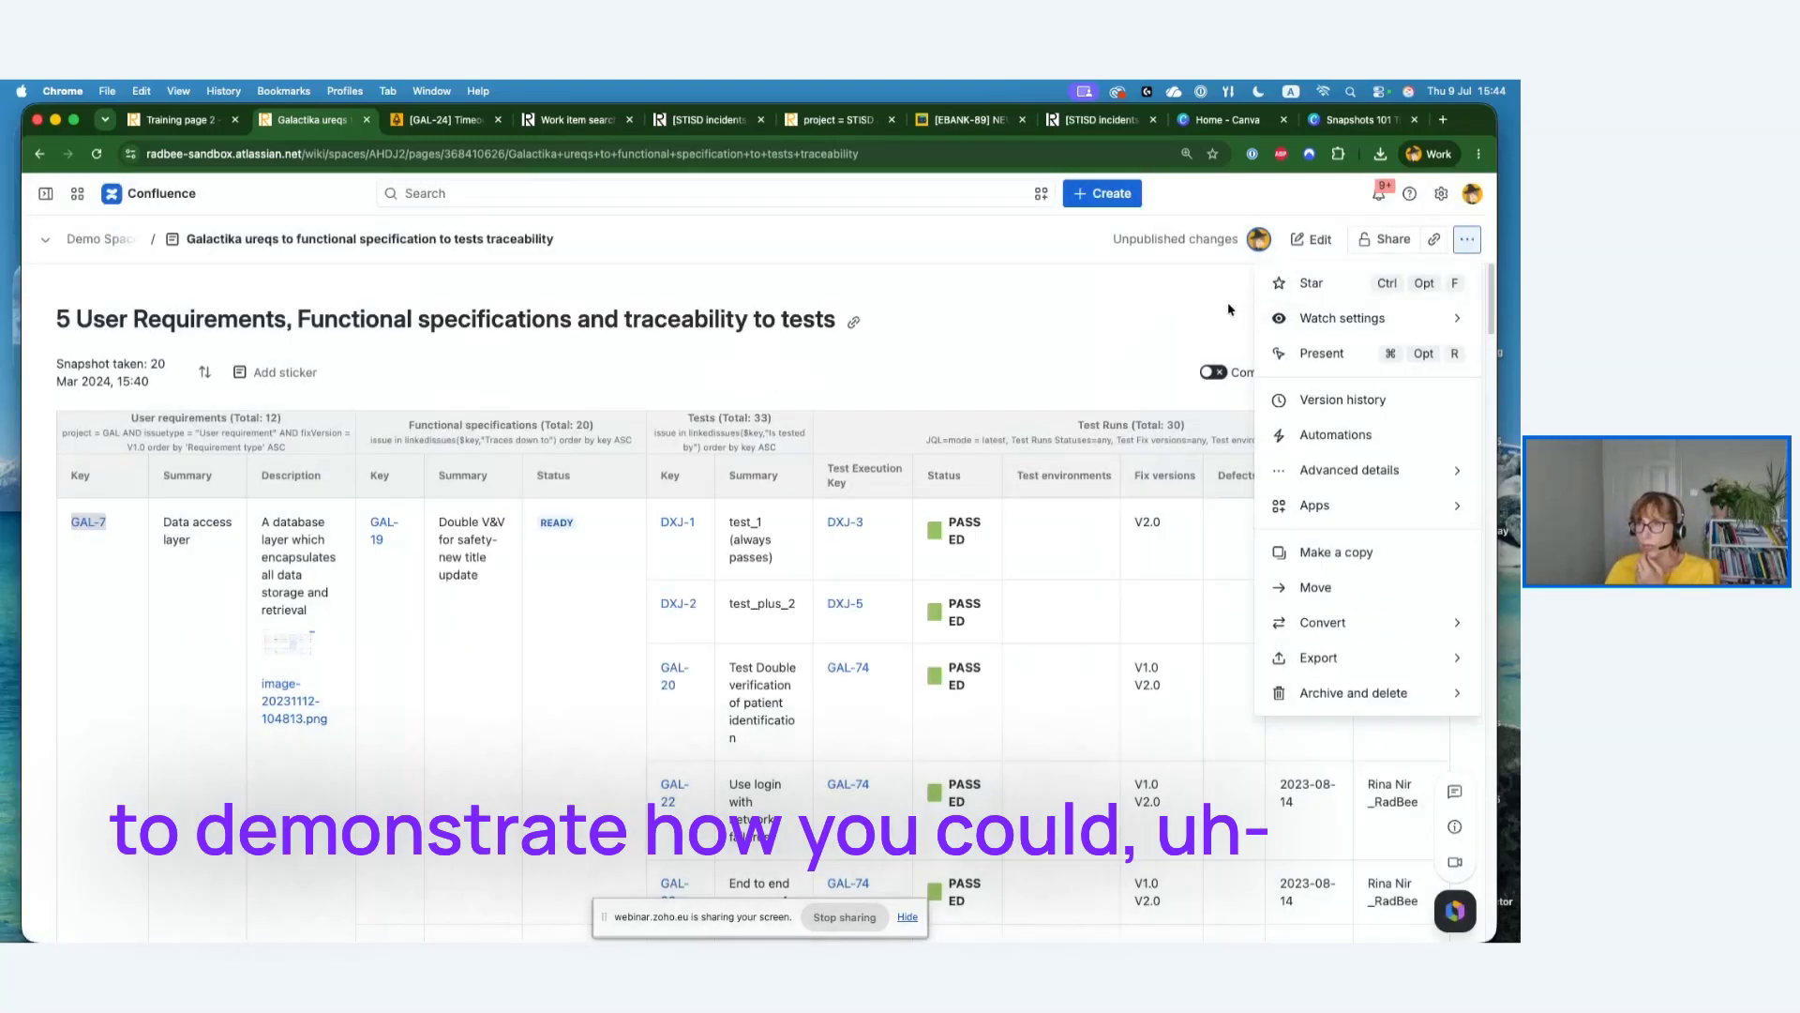
{"action": "left_click", "coordinate": [1381, 156]}
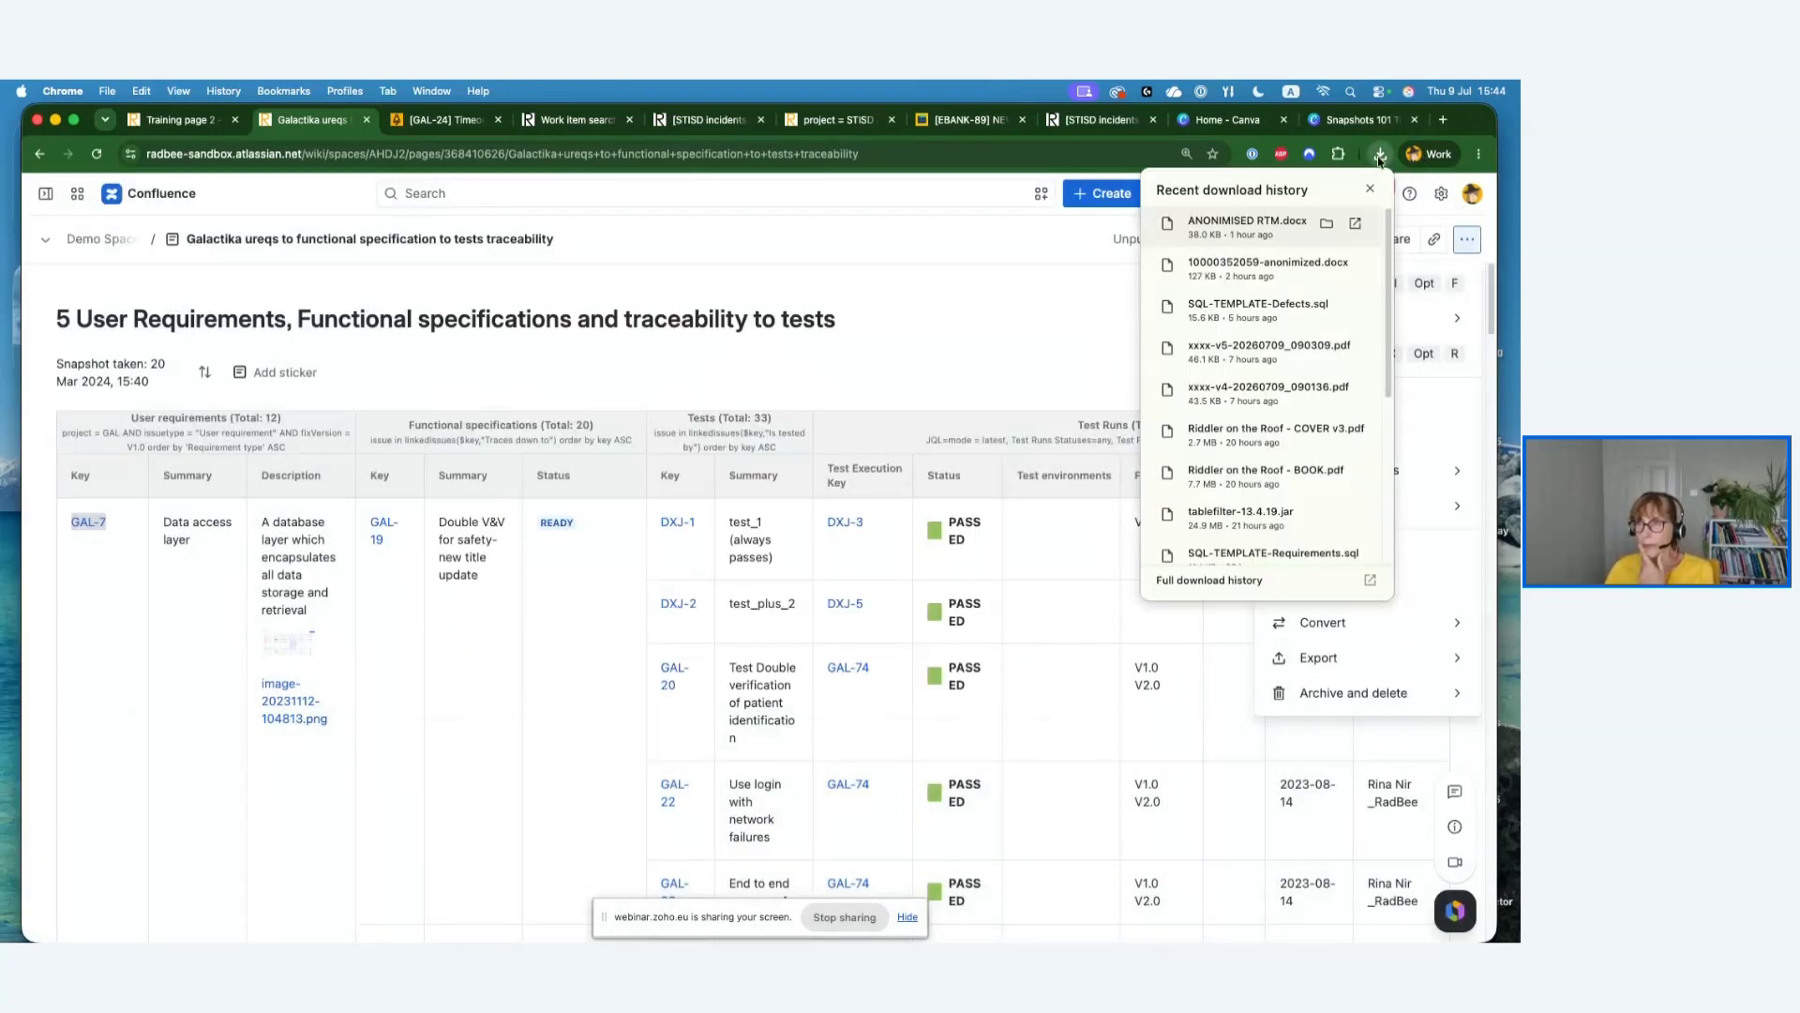
{"action": "left_click", "coordinate": [1076, 308]}
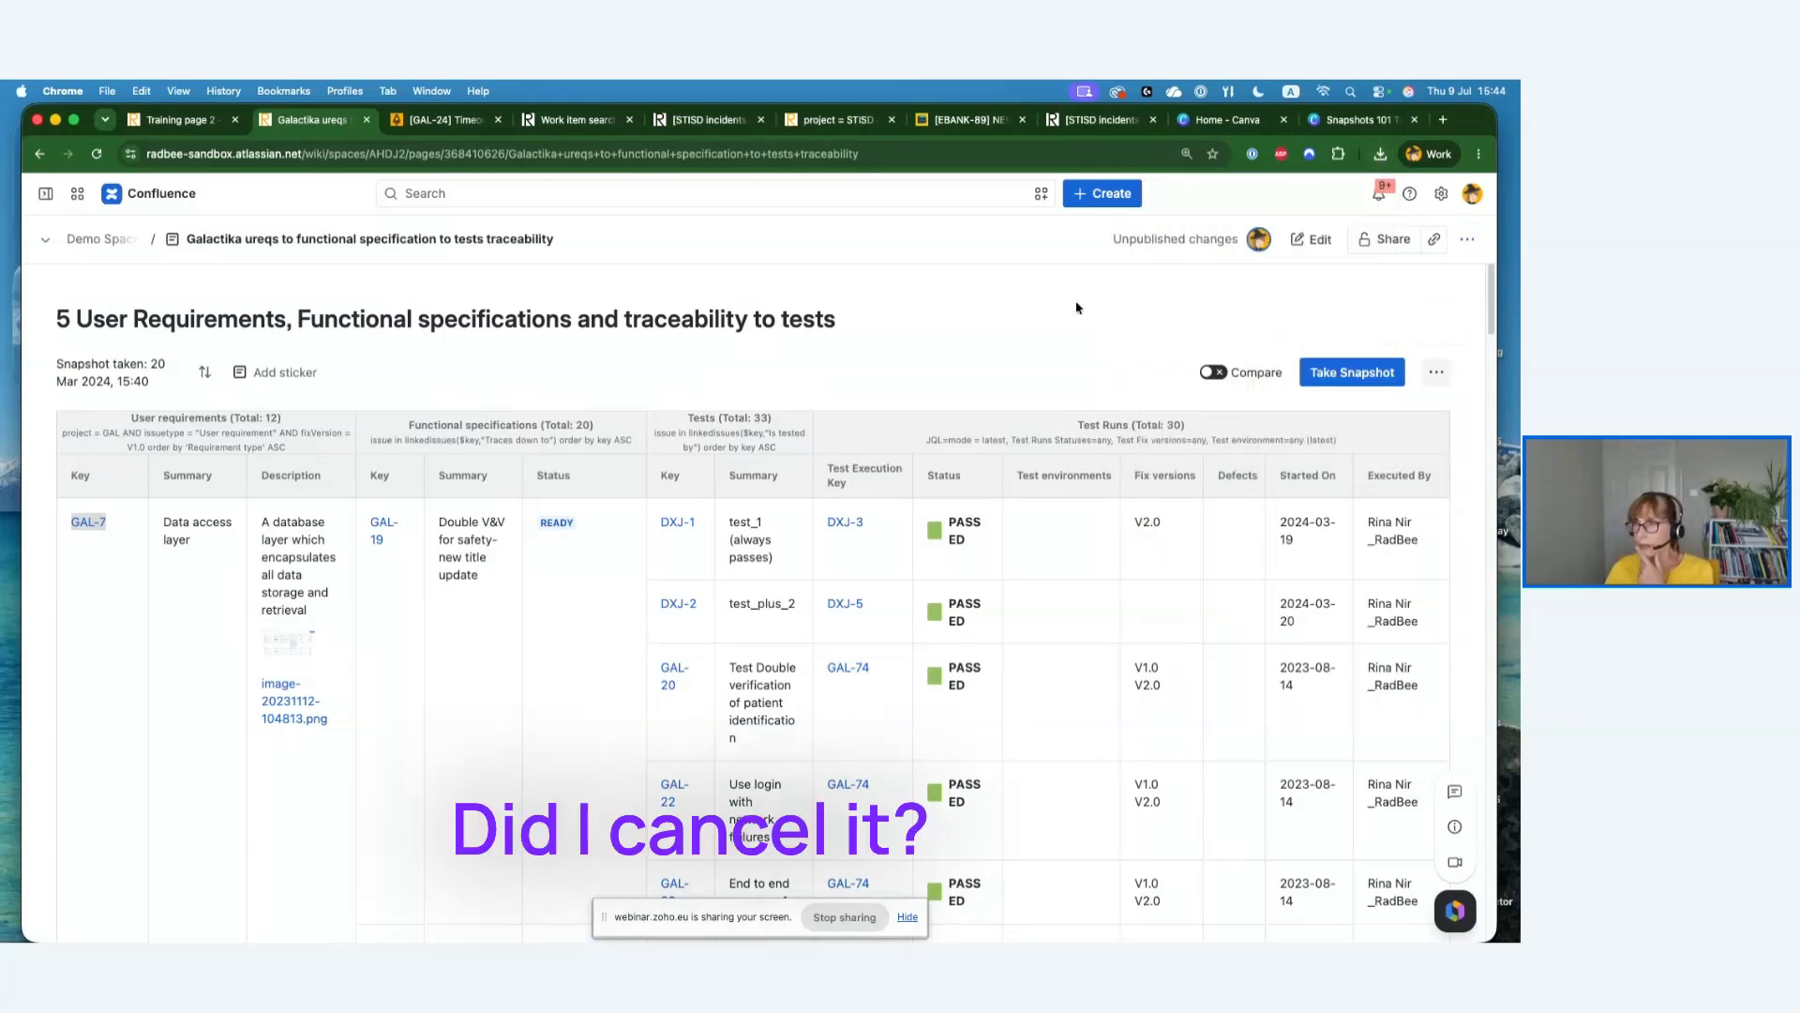
Export the traceability page and its children with Scroll PDF Exporter, keeping the RadBee (Landscape, metadata) template
{"action": "left_click", "coordinate": [1467, 240]}
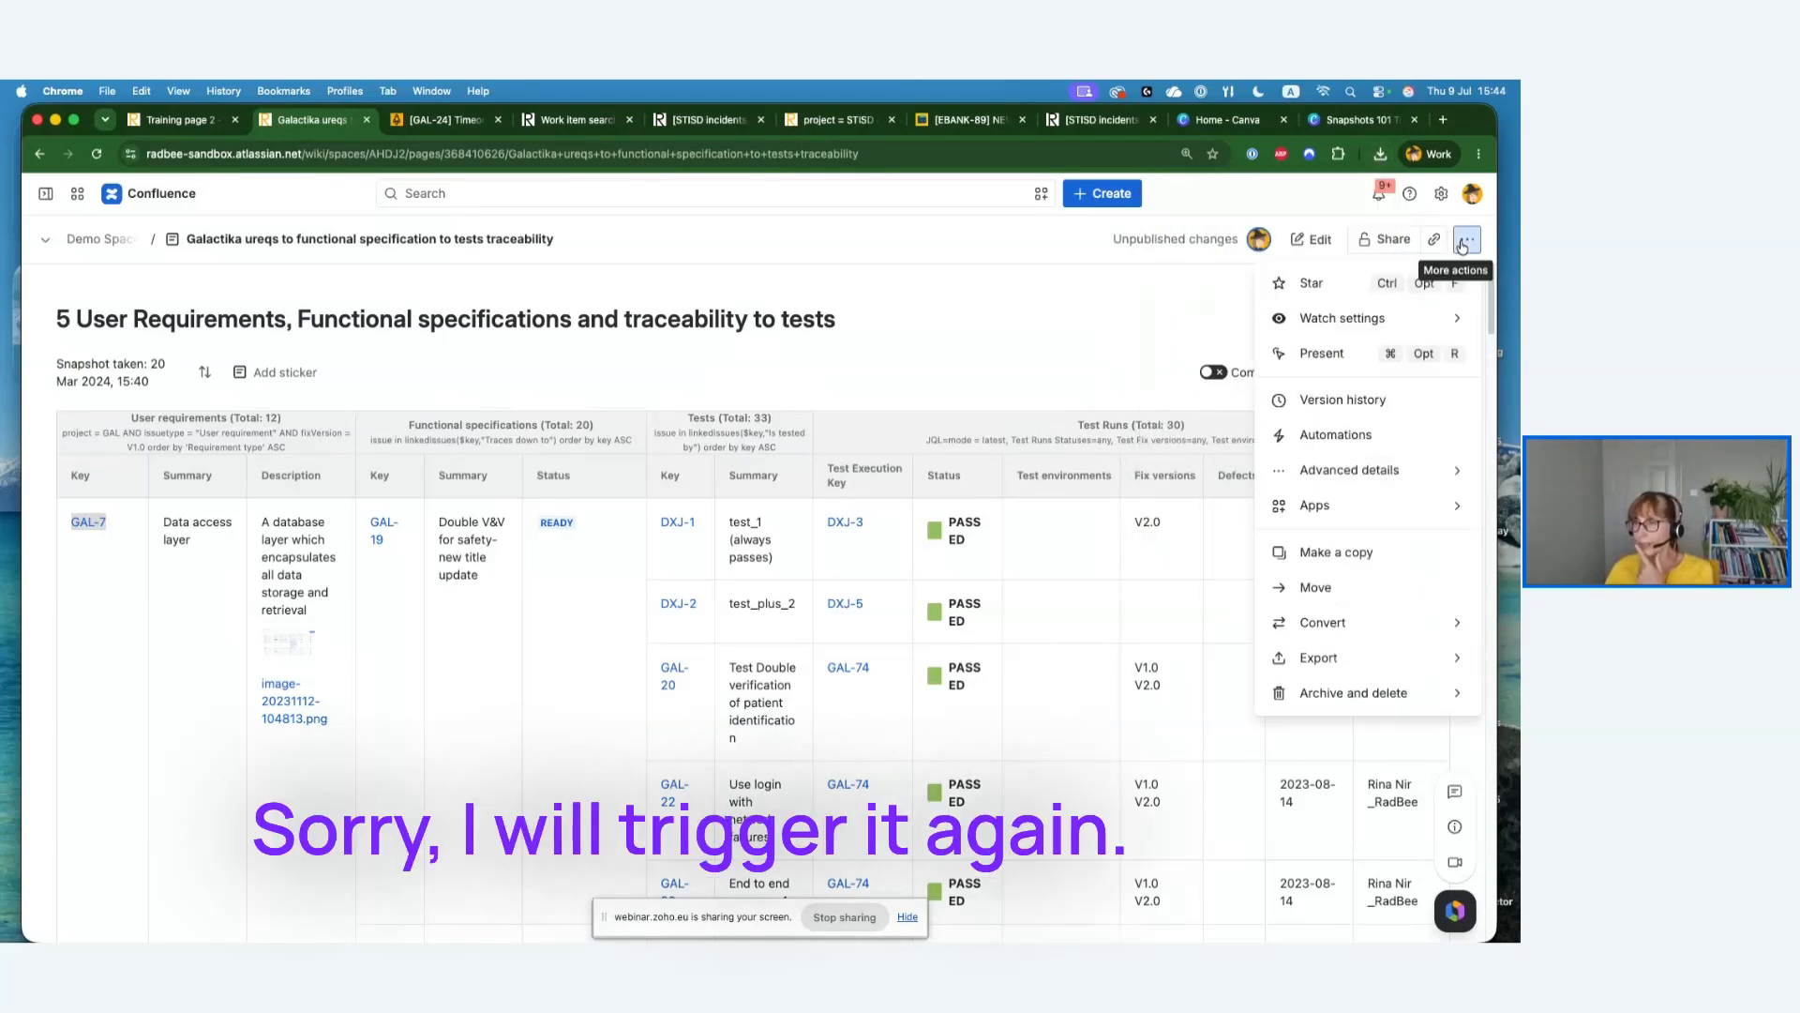
{"action": "left_click", "coordinate": [1315, 505]}
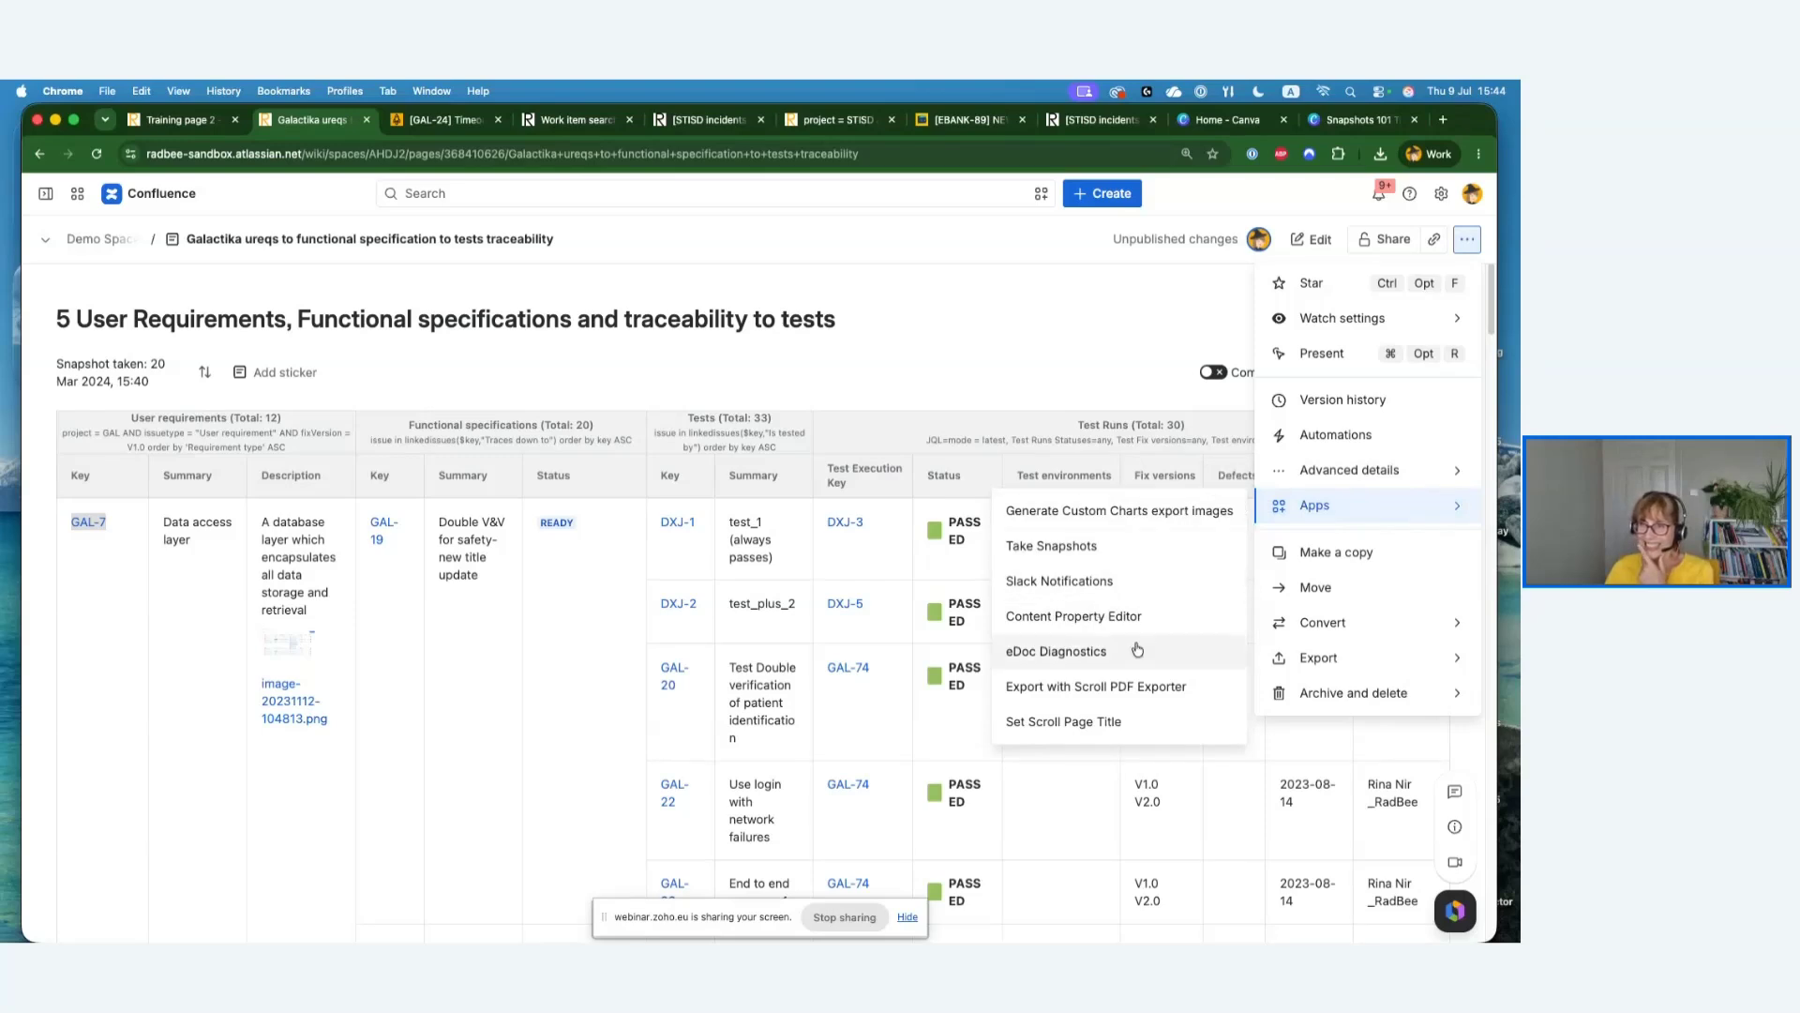
{"action": "left_click", "coordinate": [1124, 685]}
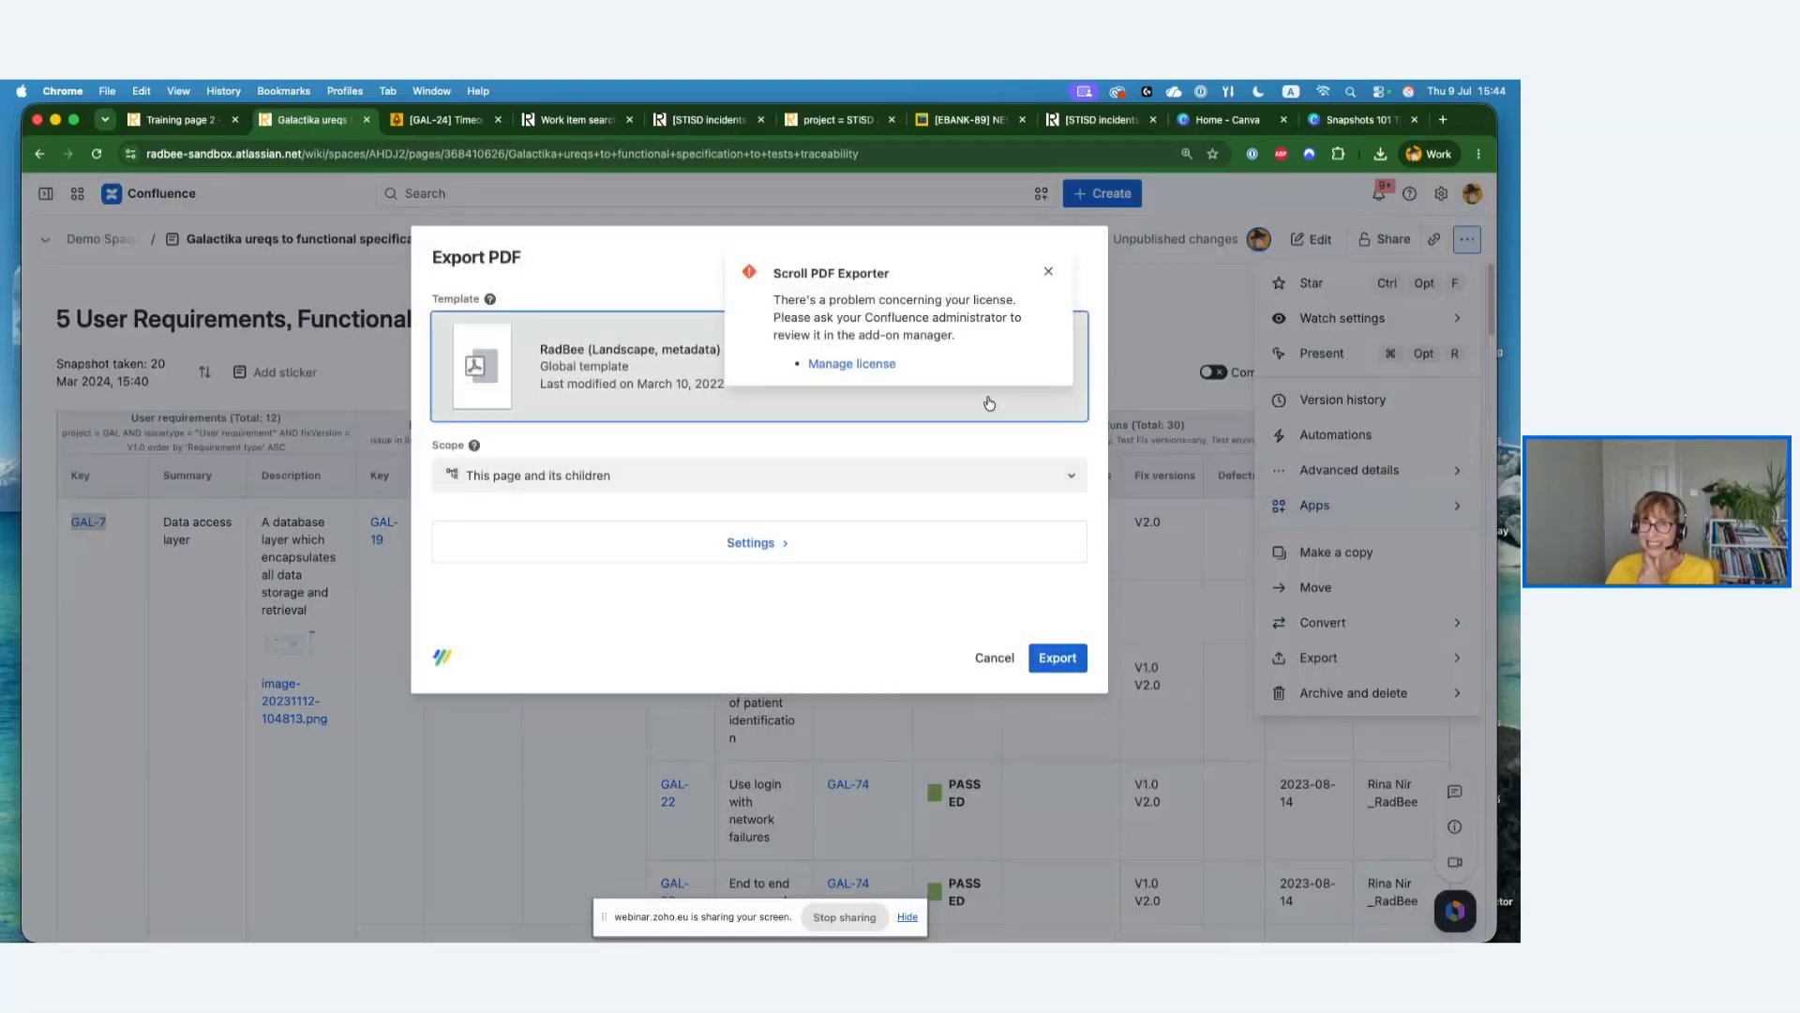
{"action": "left_click", "coordinate": [1049, 271]}
{"action": "left_click", "coordinate": [1057, 658]}
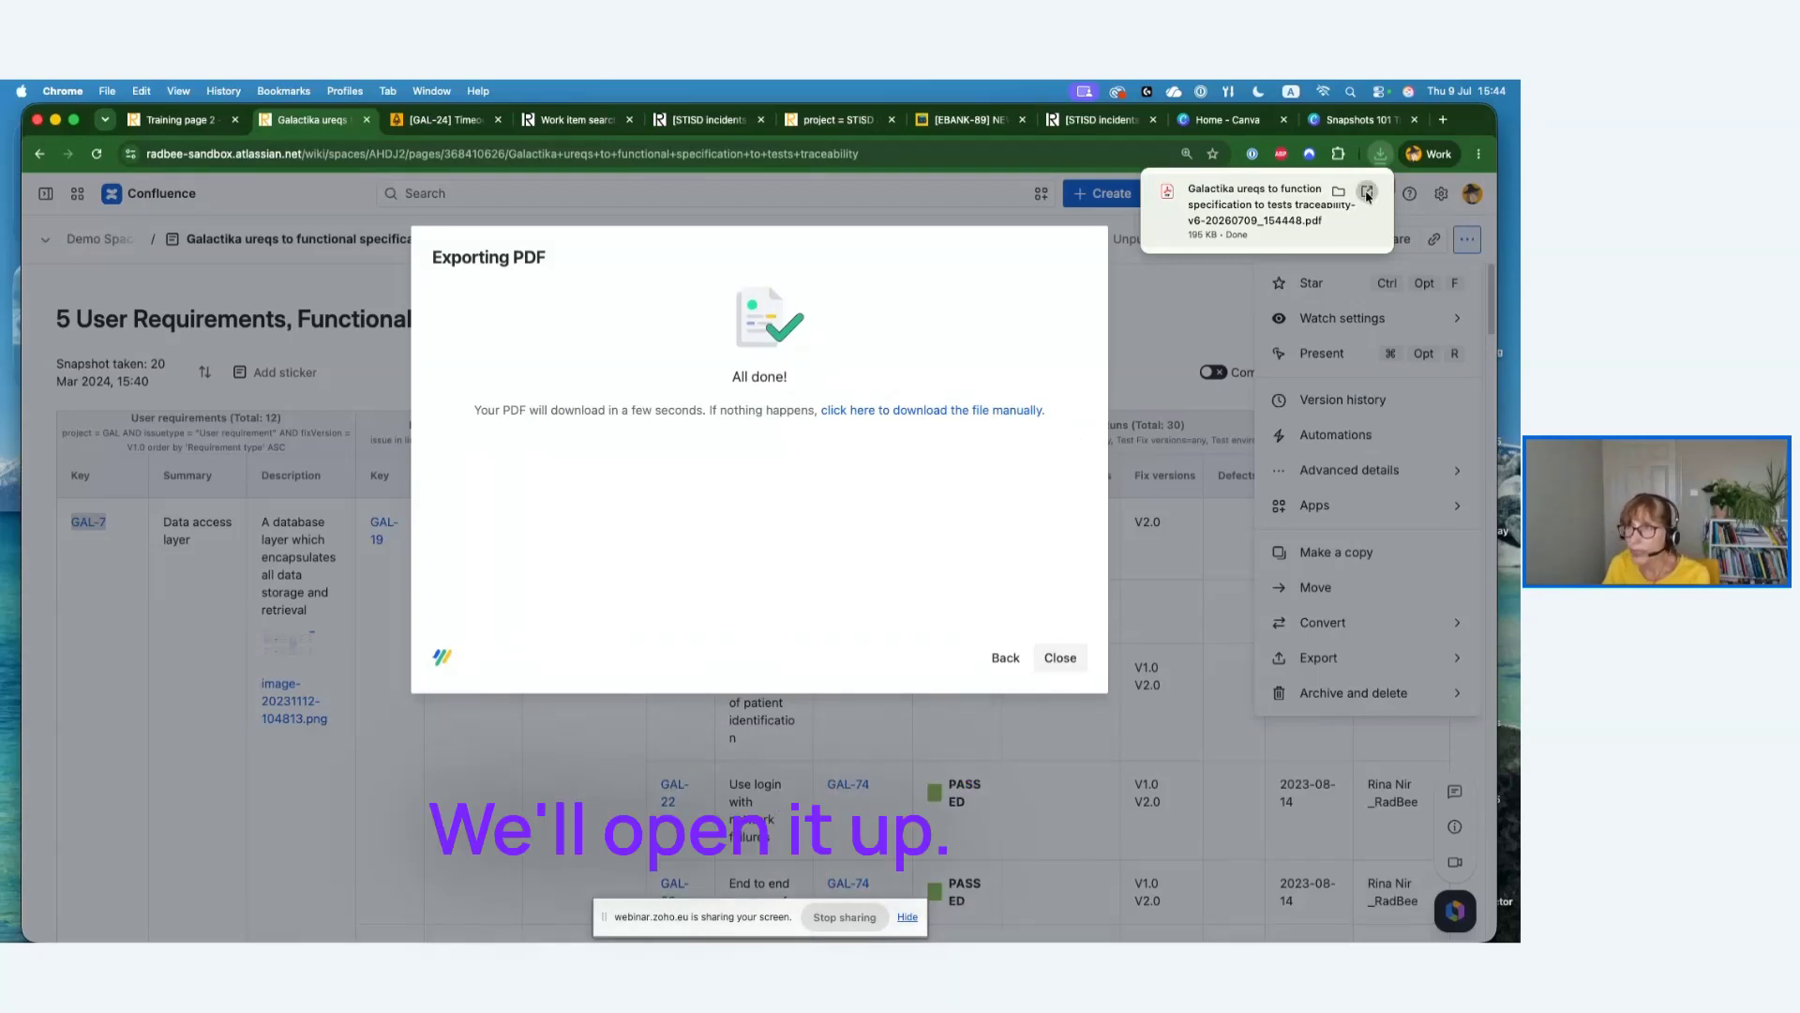
Open the exported traceability PDF and examine the landscape layout and column widths of its multi-level snapshot table
{"action": "left_click", "coordinate": [1366, 193]}
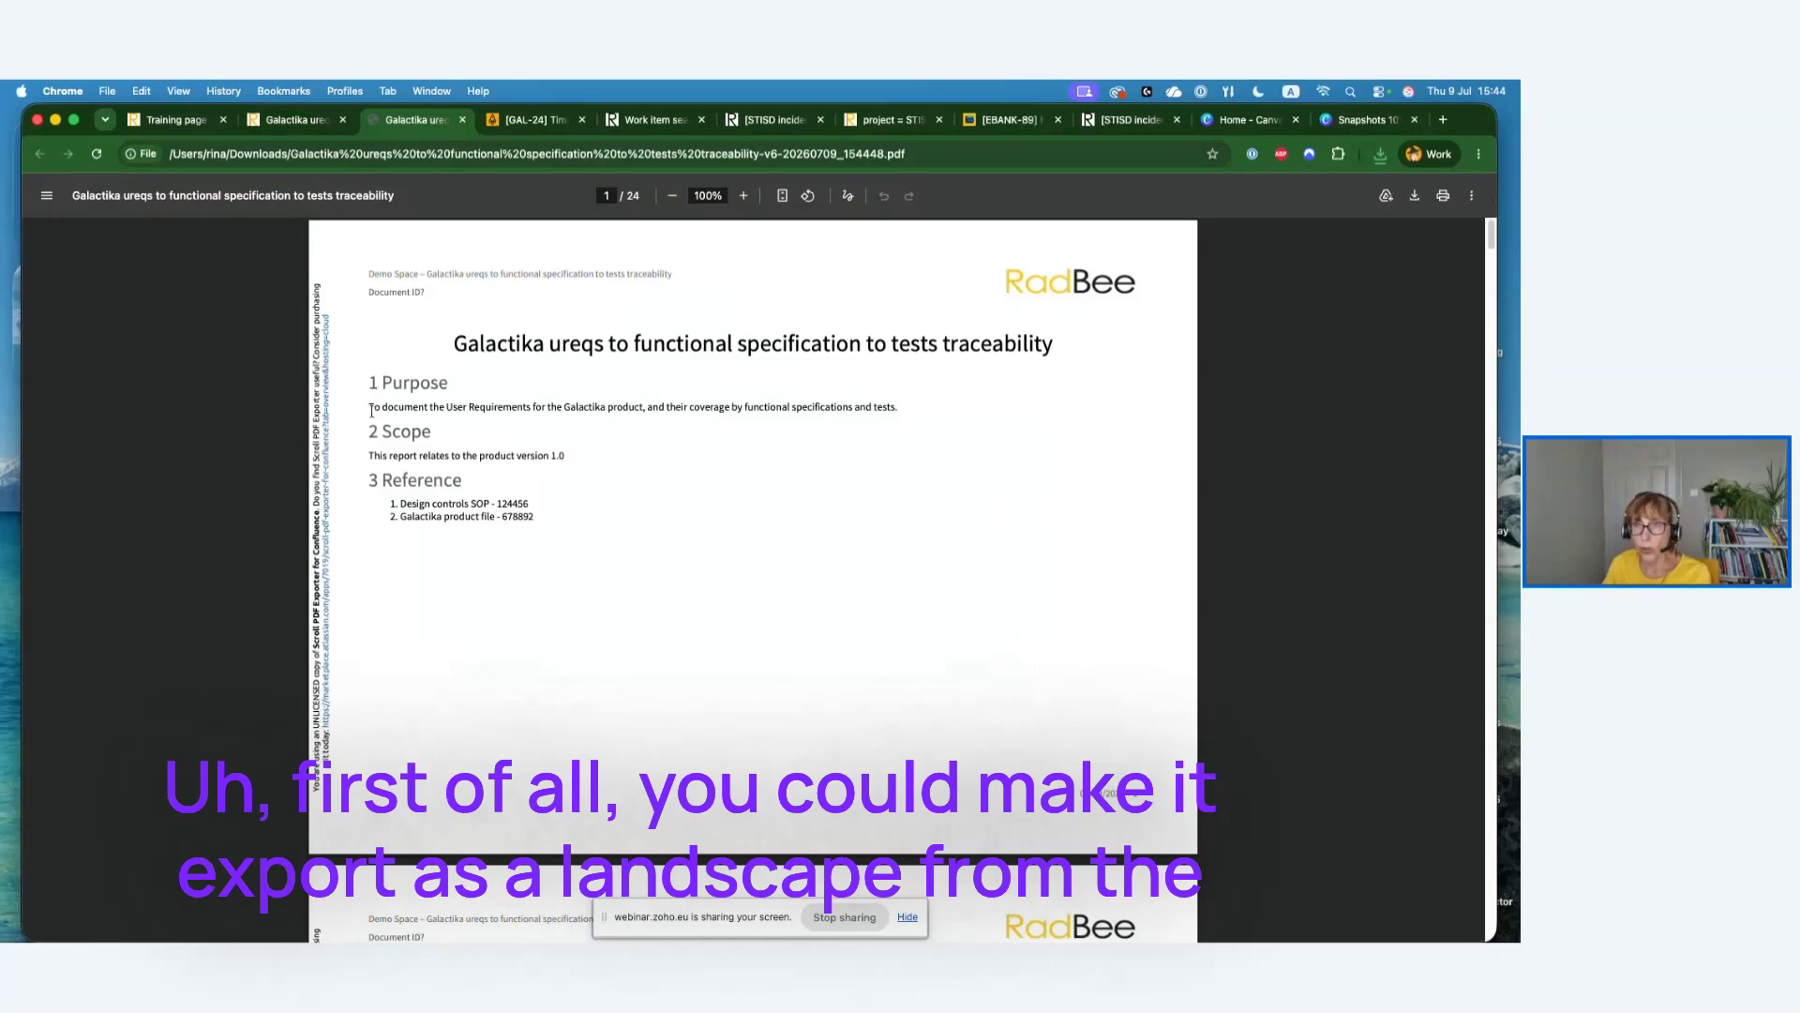
{"action": "scroll", "coordinate": [449, 267], "scroll_direction": "down", "scroll_amount": 1}
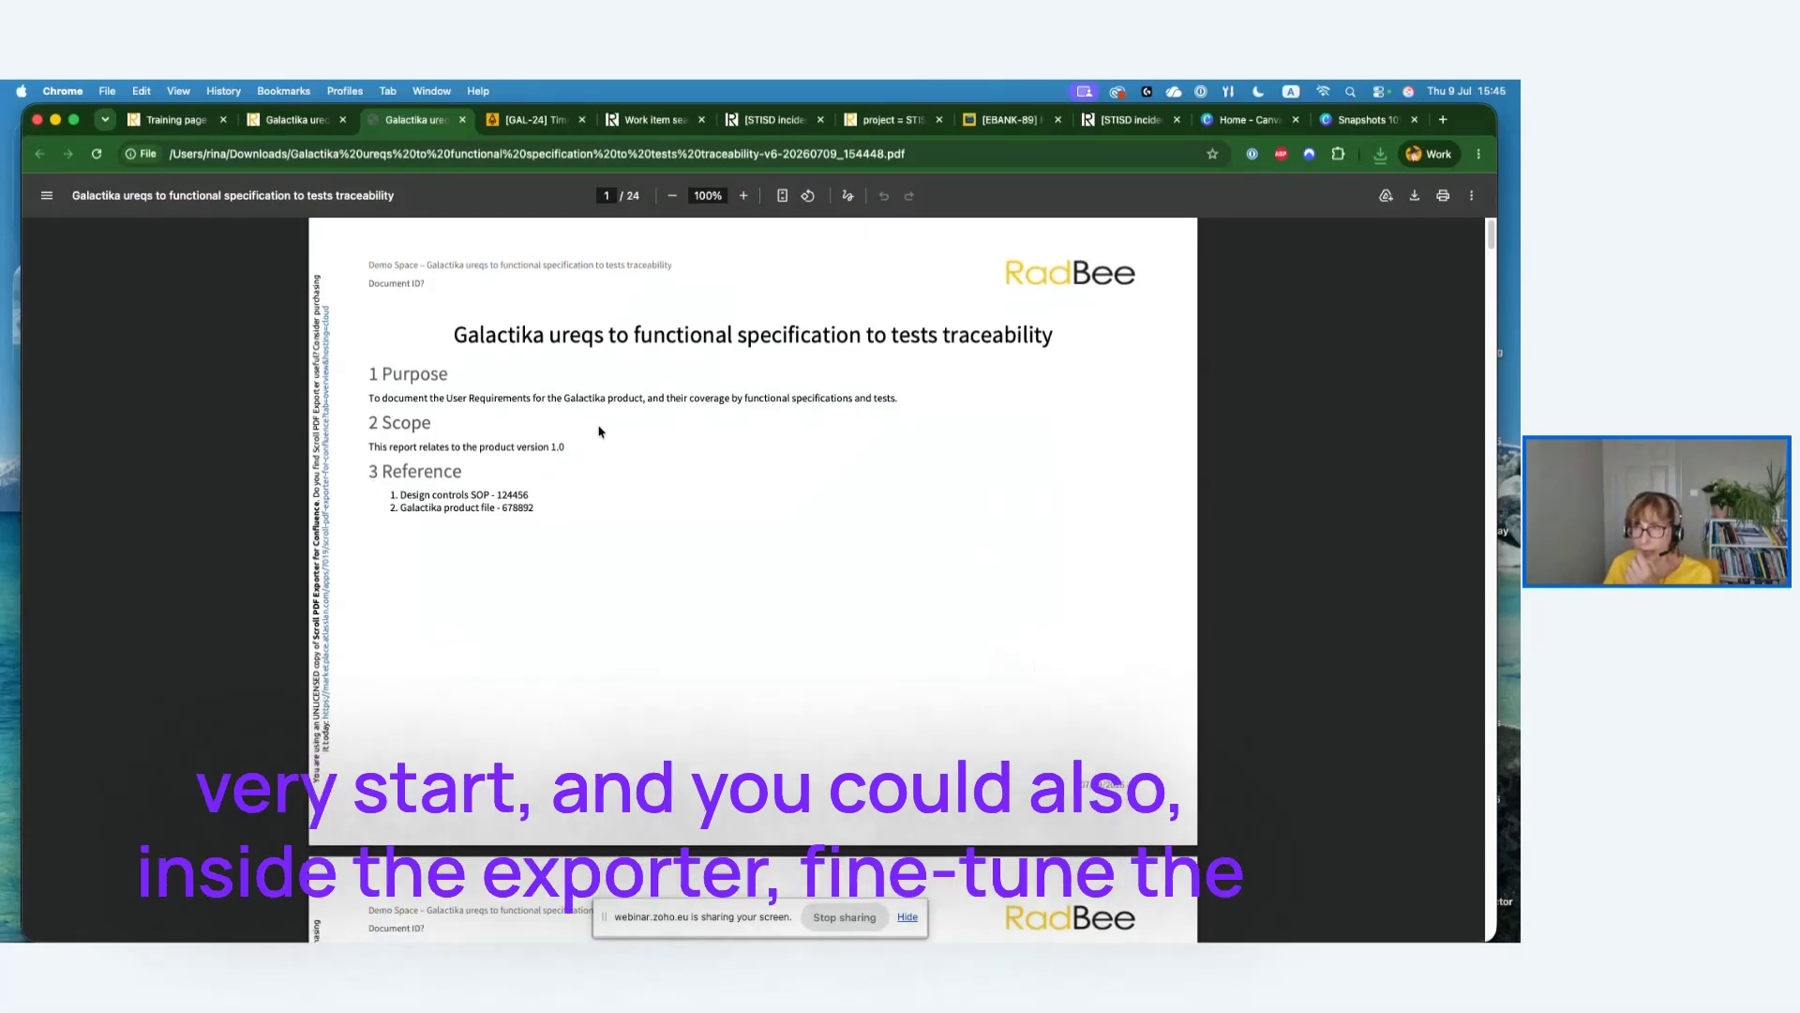
{"action": "scroll", "coordinate": [600, 431], "scroll_direction": "down", "scroll_amount": 8}
{"action": "scroll", "coordinate": [600, 431], "scroll_direction": "down", "scroll_amount": 4}
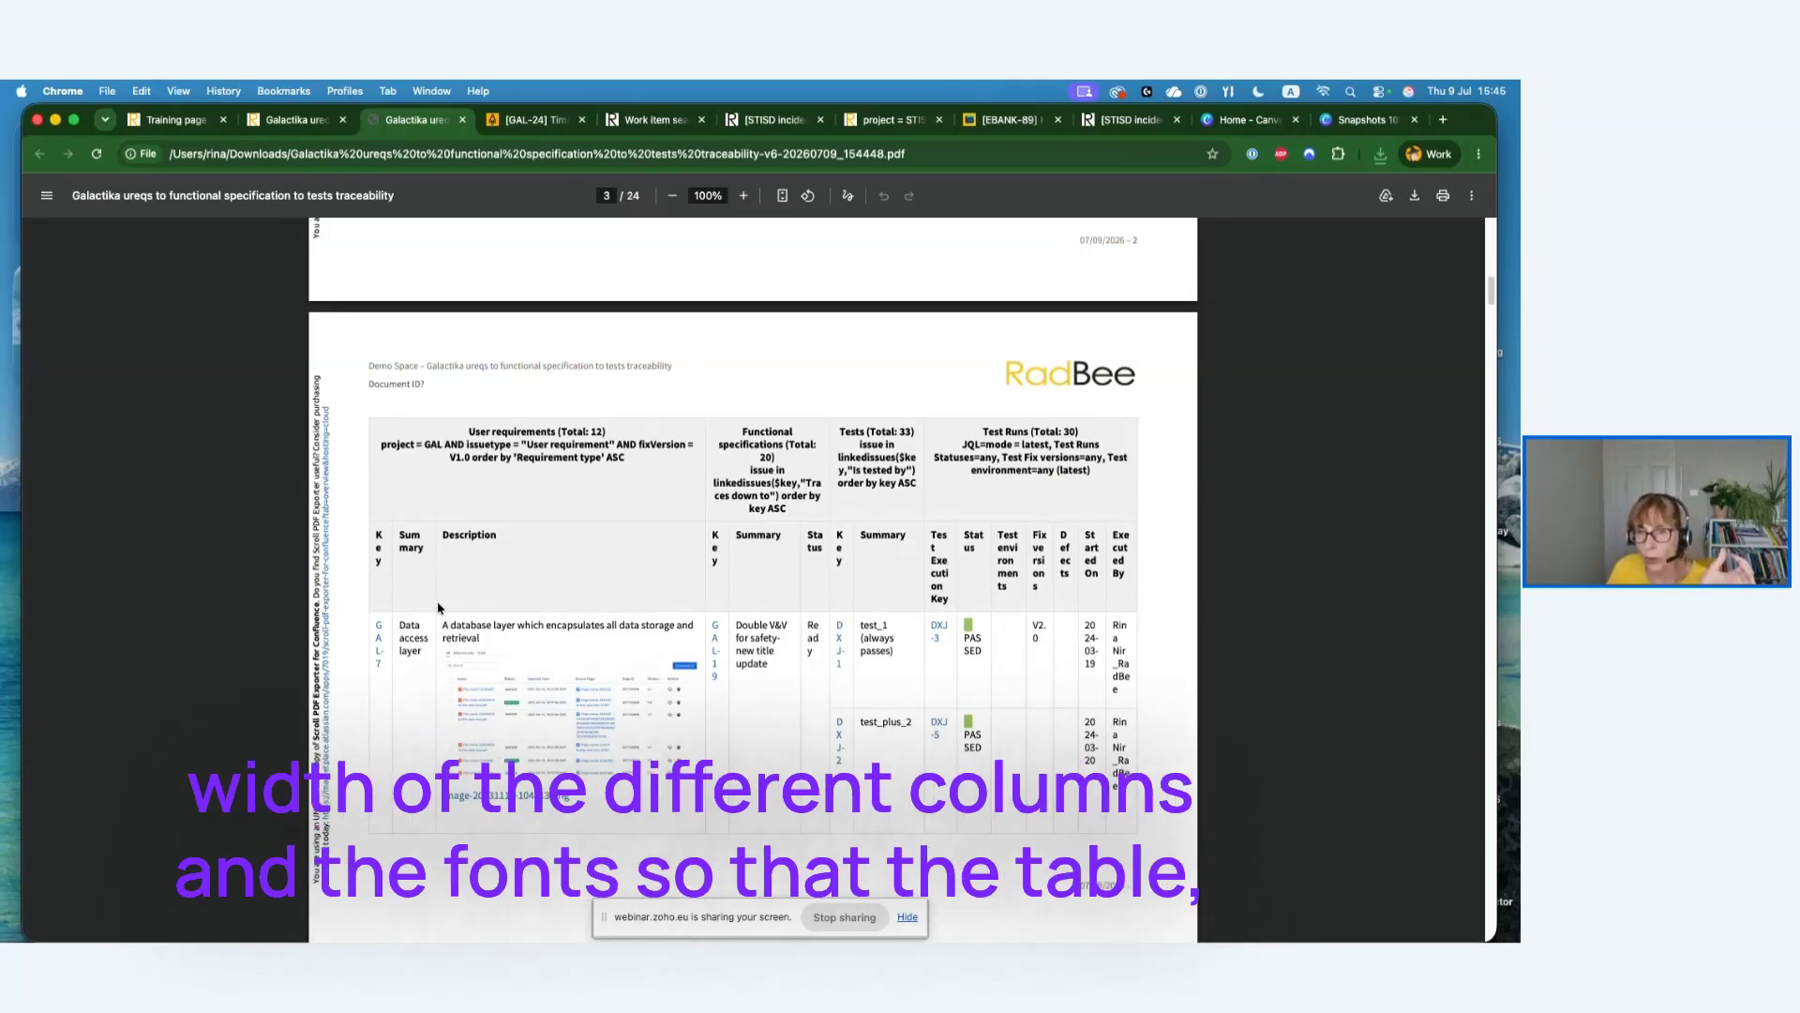
{"action": "scroll", "coordinate": [987, 619], "scroll_direction": "down", "scroll_amount": 10}
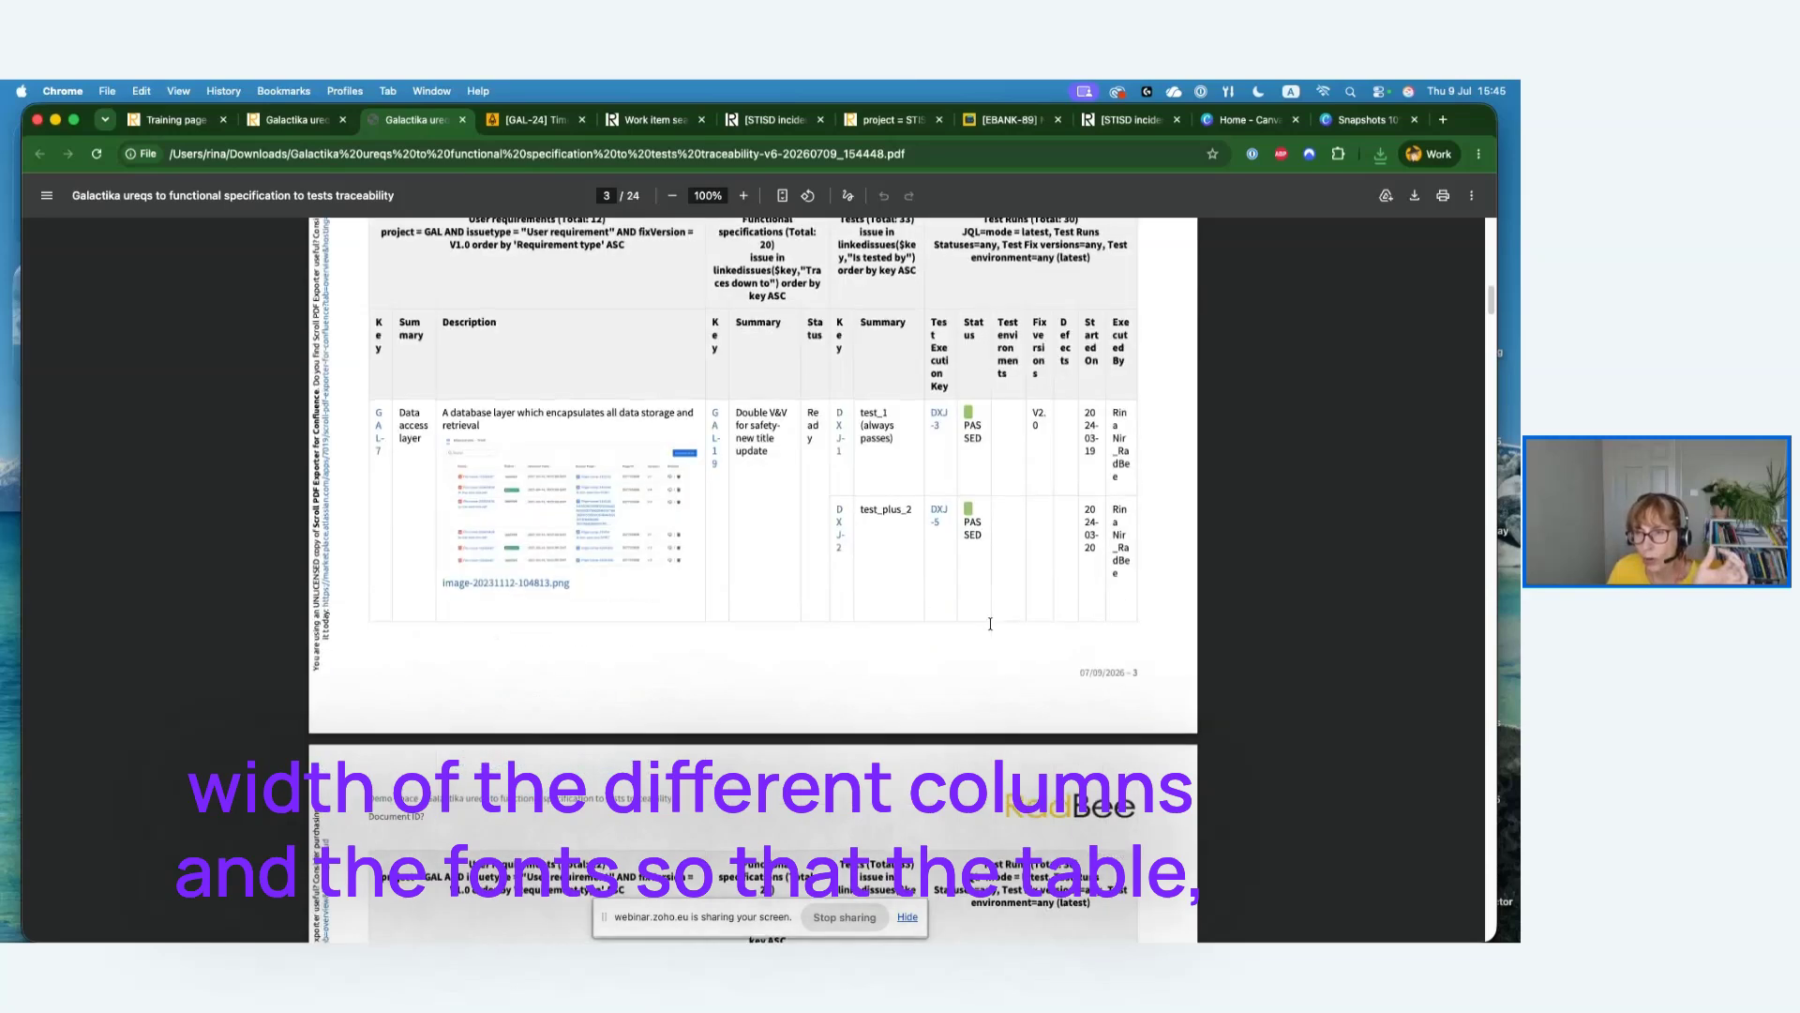
{"action": "scroll", "coordinate": [990, 623], "scroll_direction": "down", "scroll_amount": 1}
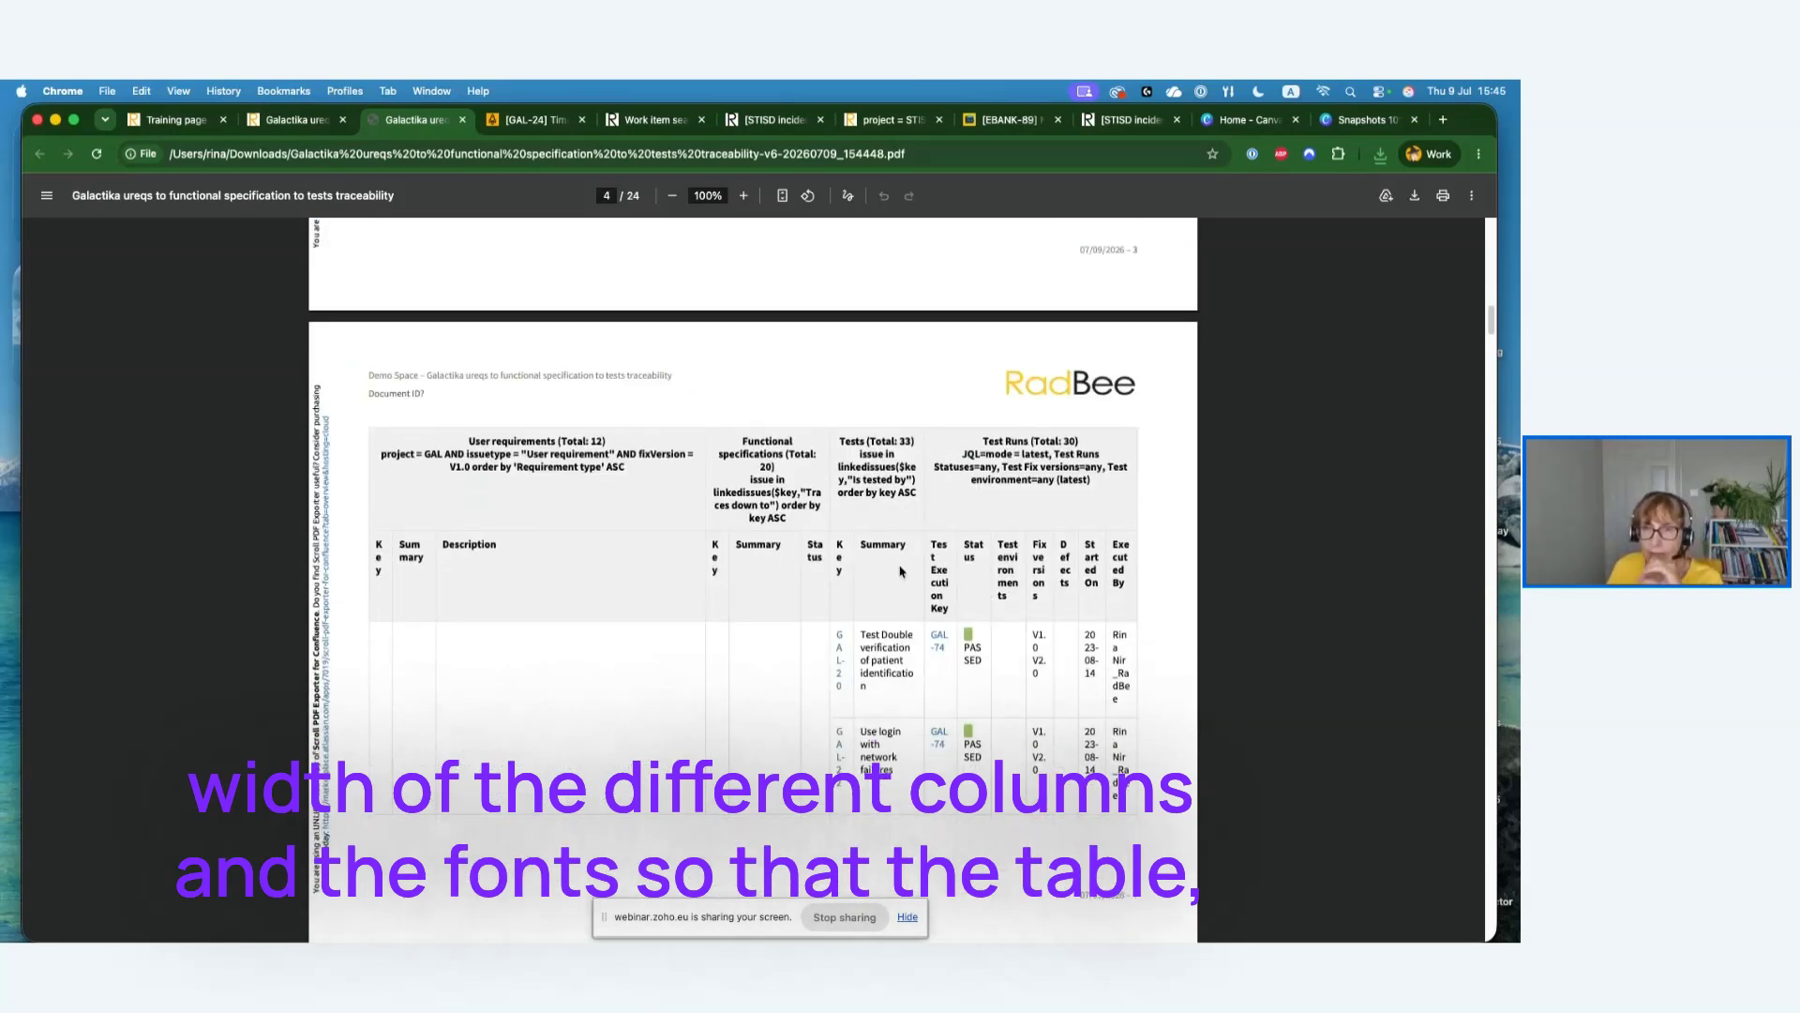
{"action": "scroll", "coordinate": [899, 570], "scroll_direction": "down", "scroll_amount": 2}
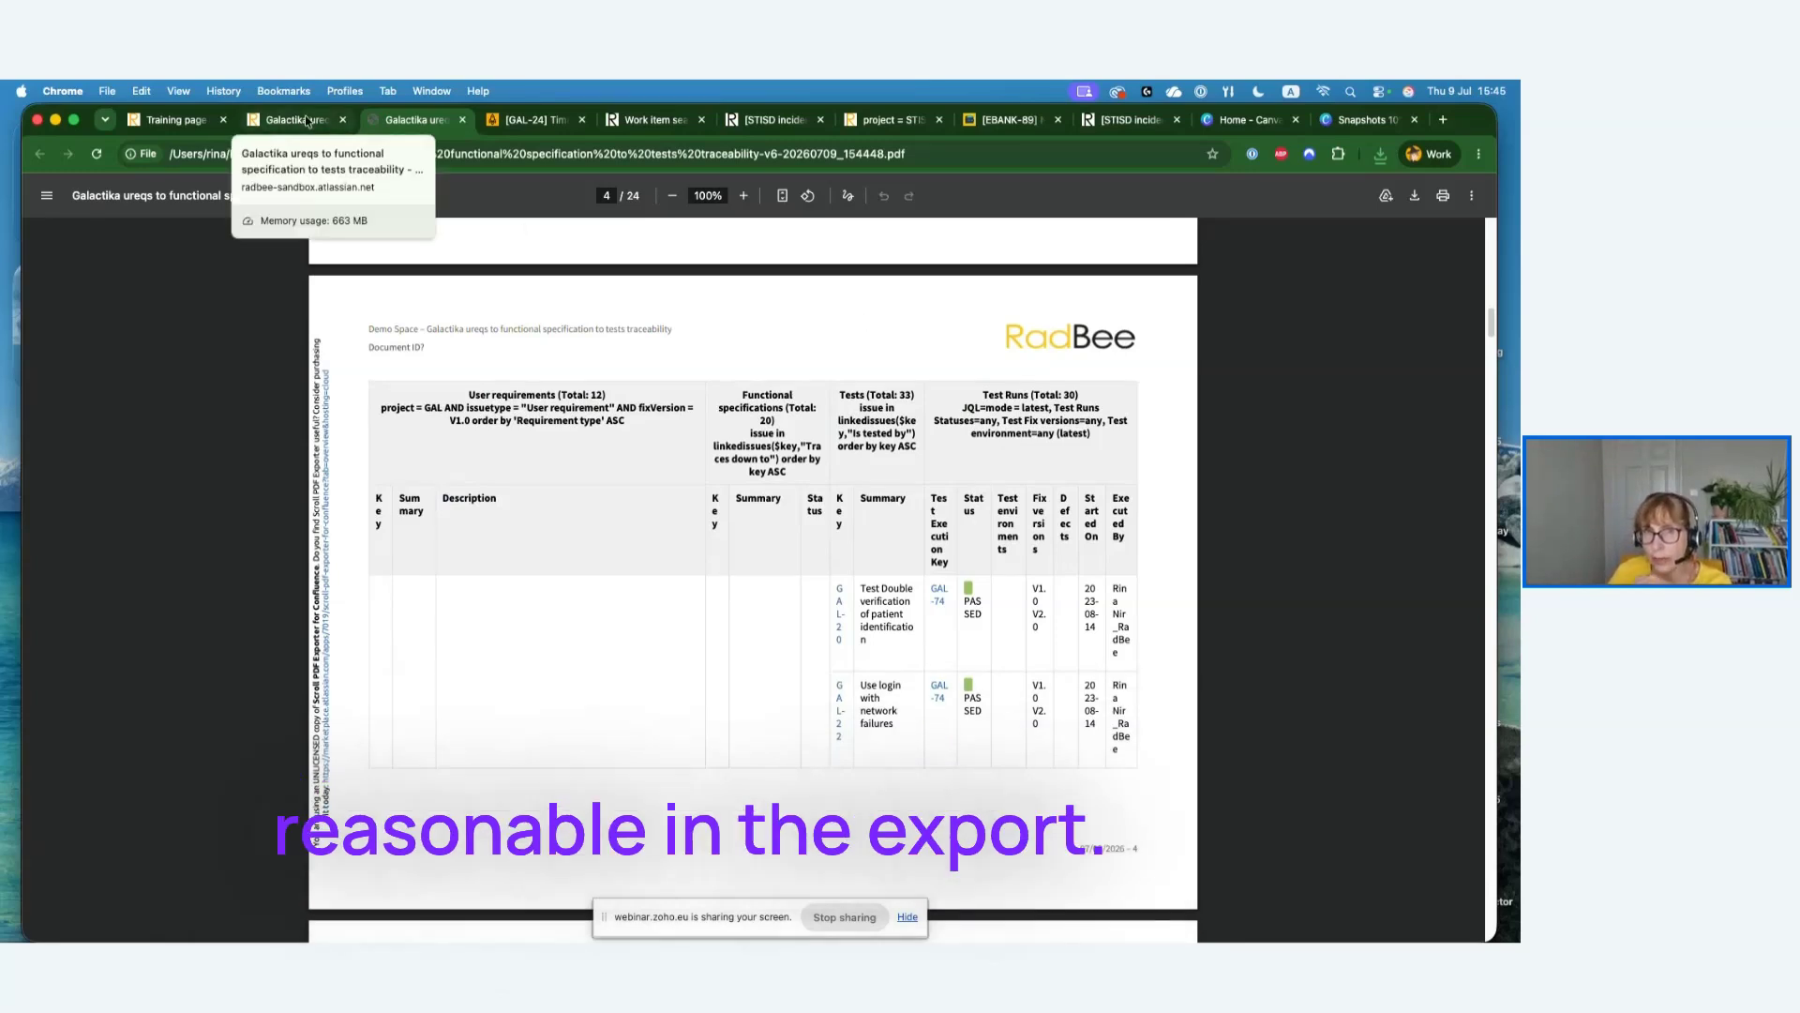
Return to the traceability page in Confluence, close the finished PDF export dialog and dismiss the page actions
{"action": "left_click", "coordinate": [307, 120]}
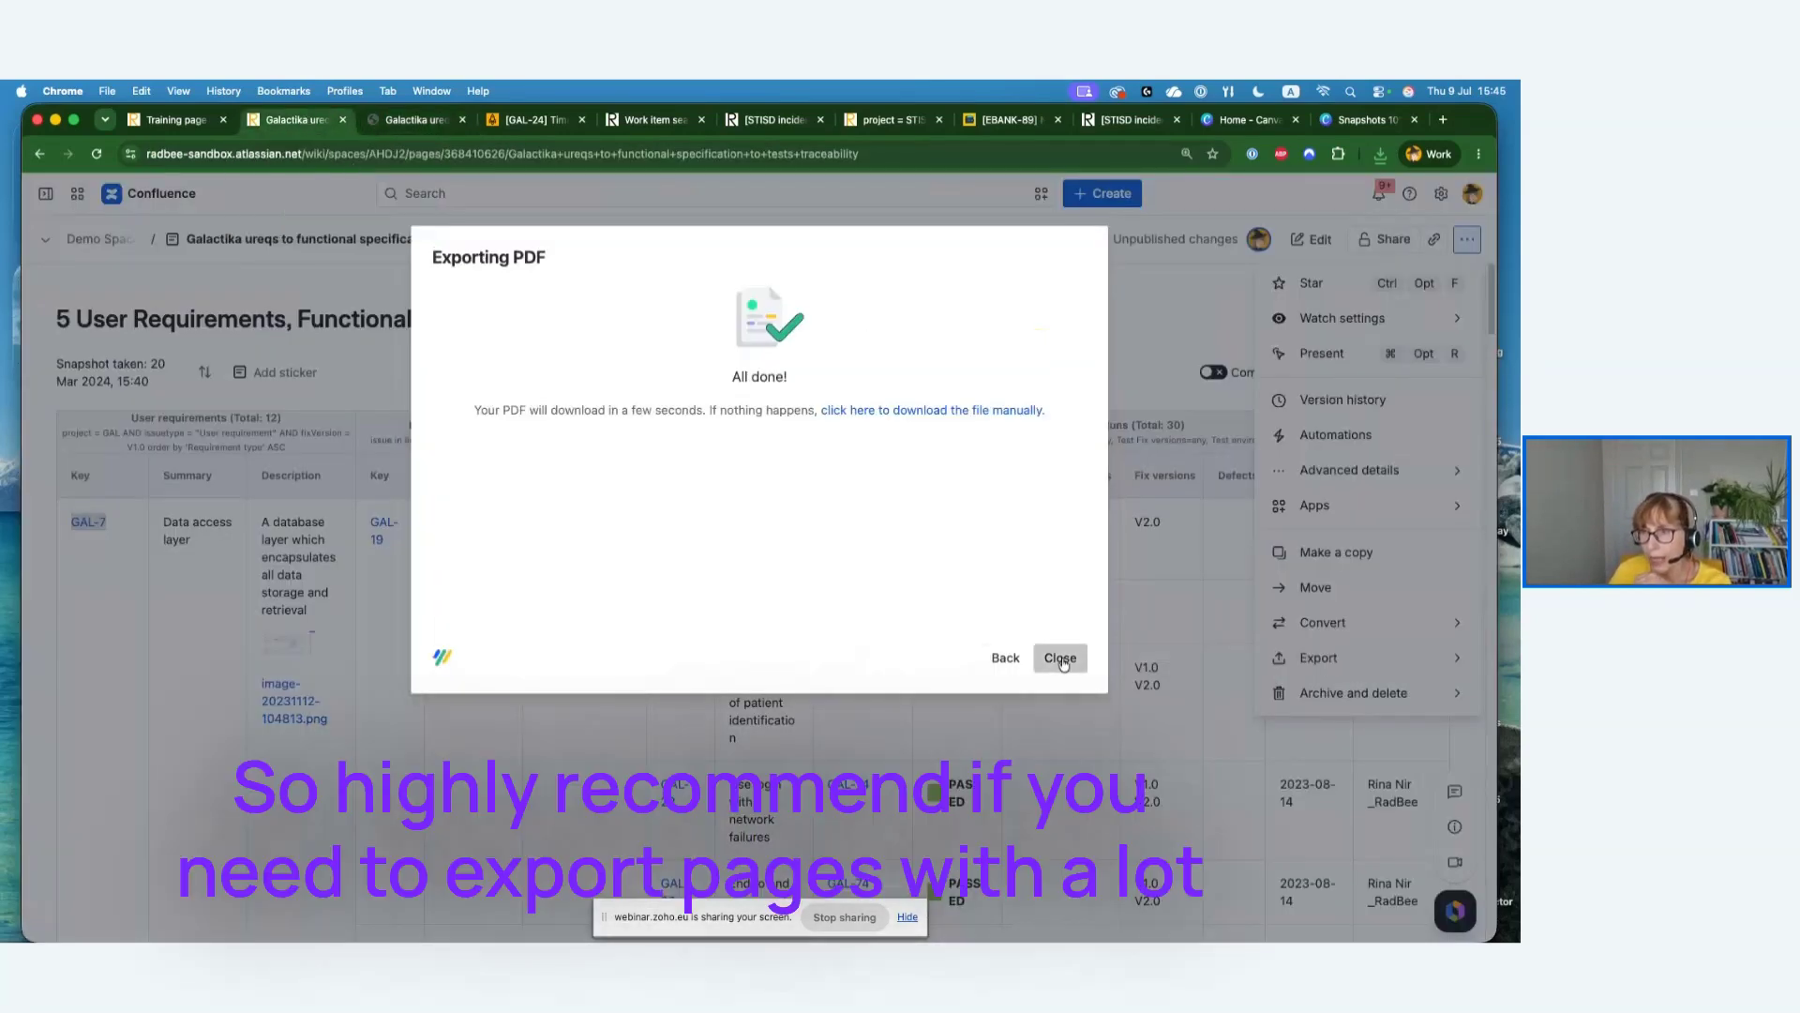
{"action": "left_click", "coordinate": [1062, 660]}
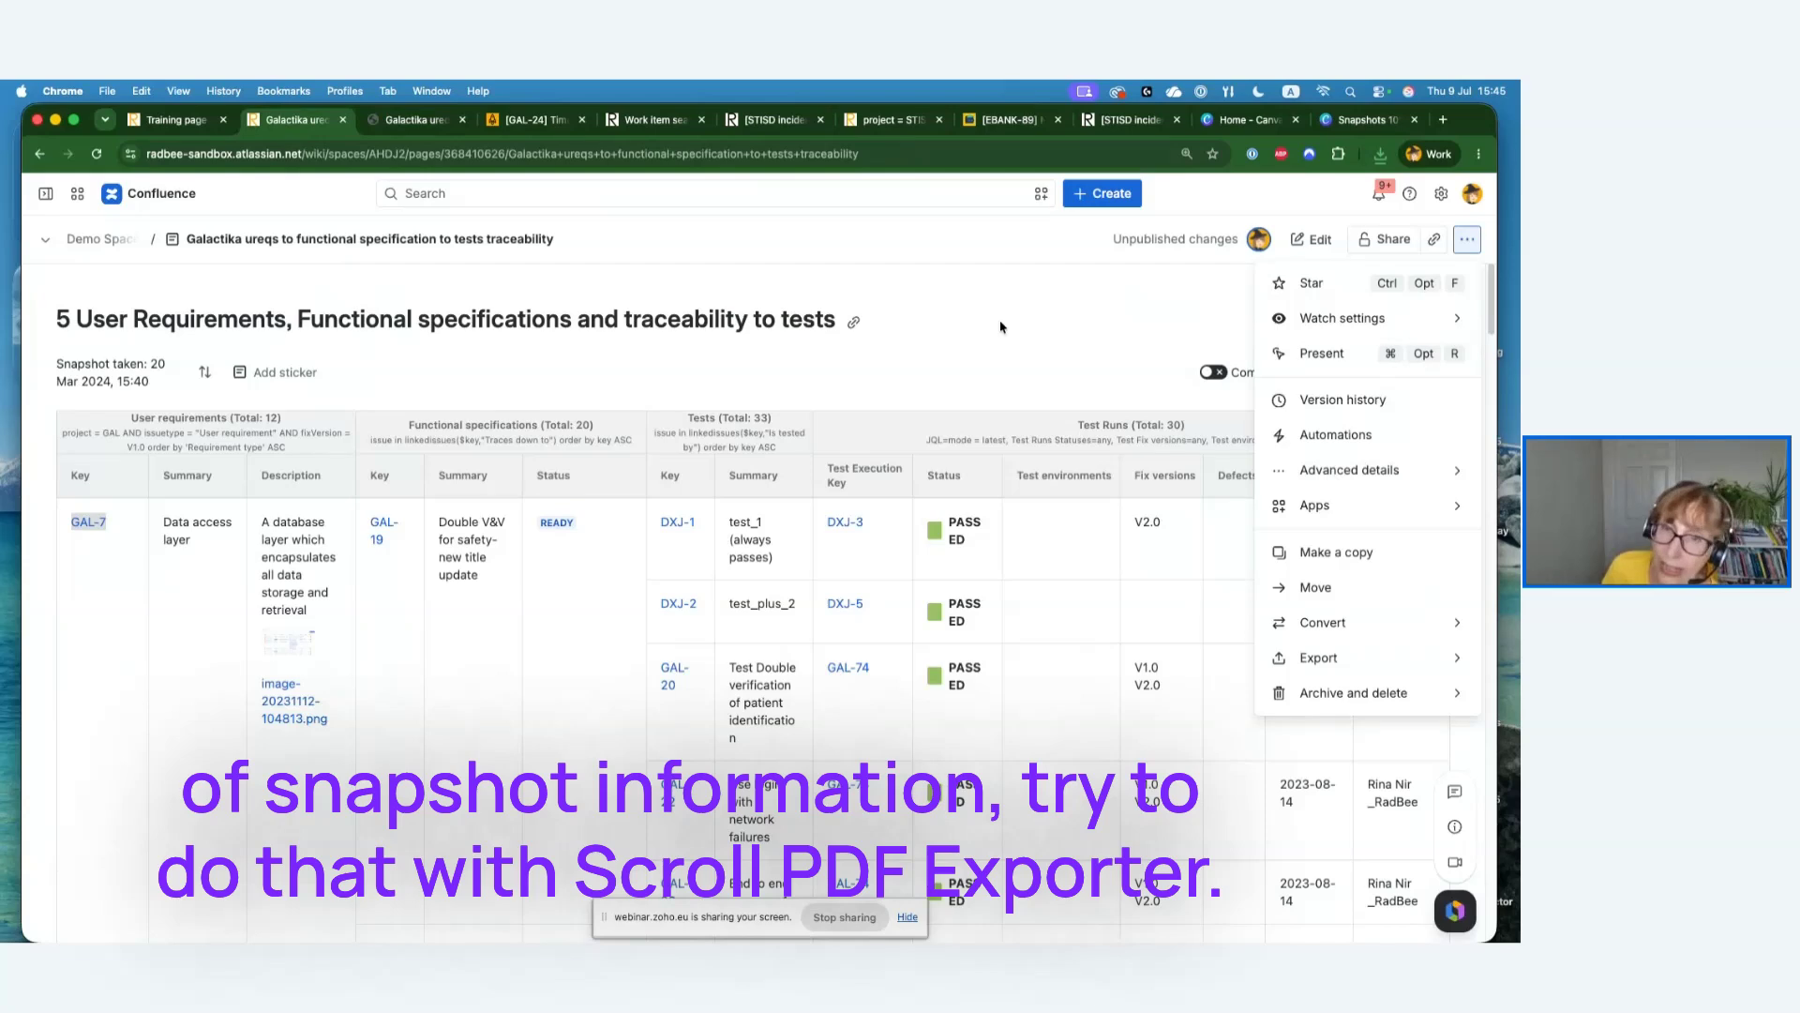
{"action": "left_click", "coordinate": [1332, 506]}
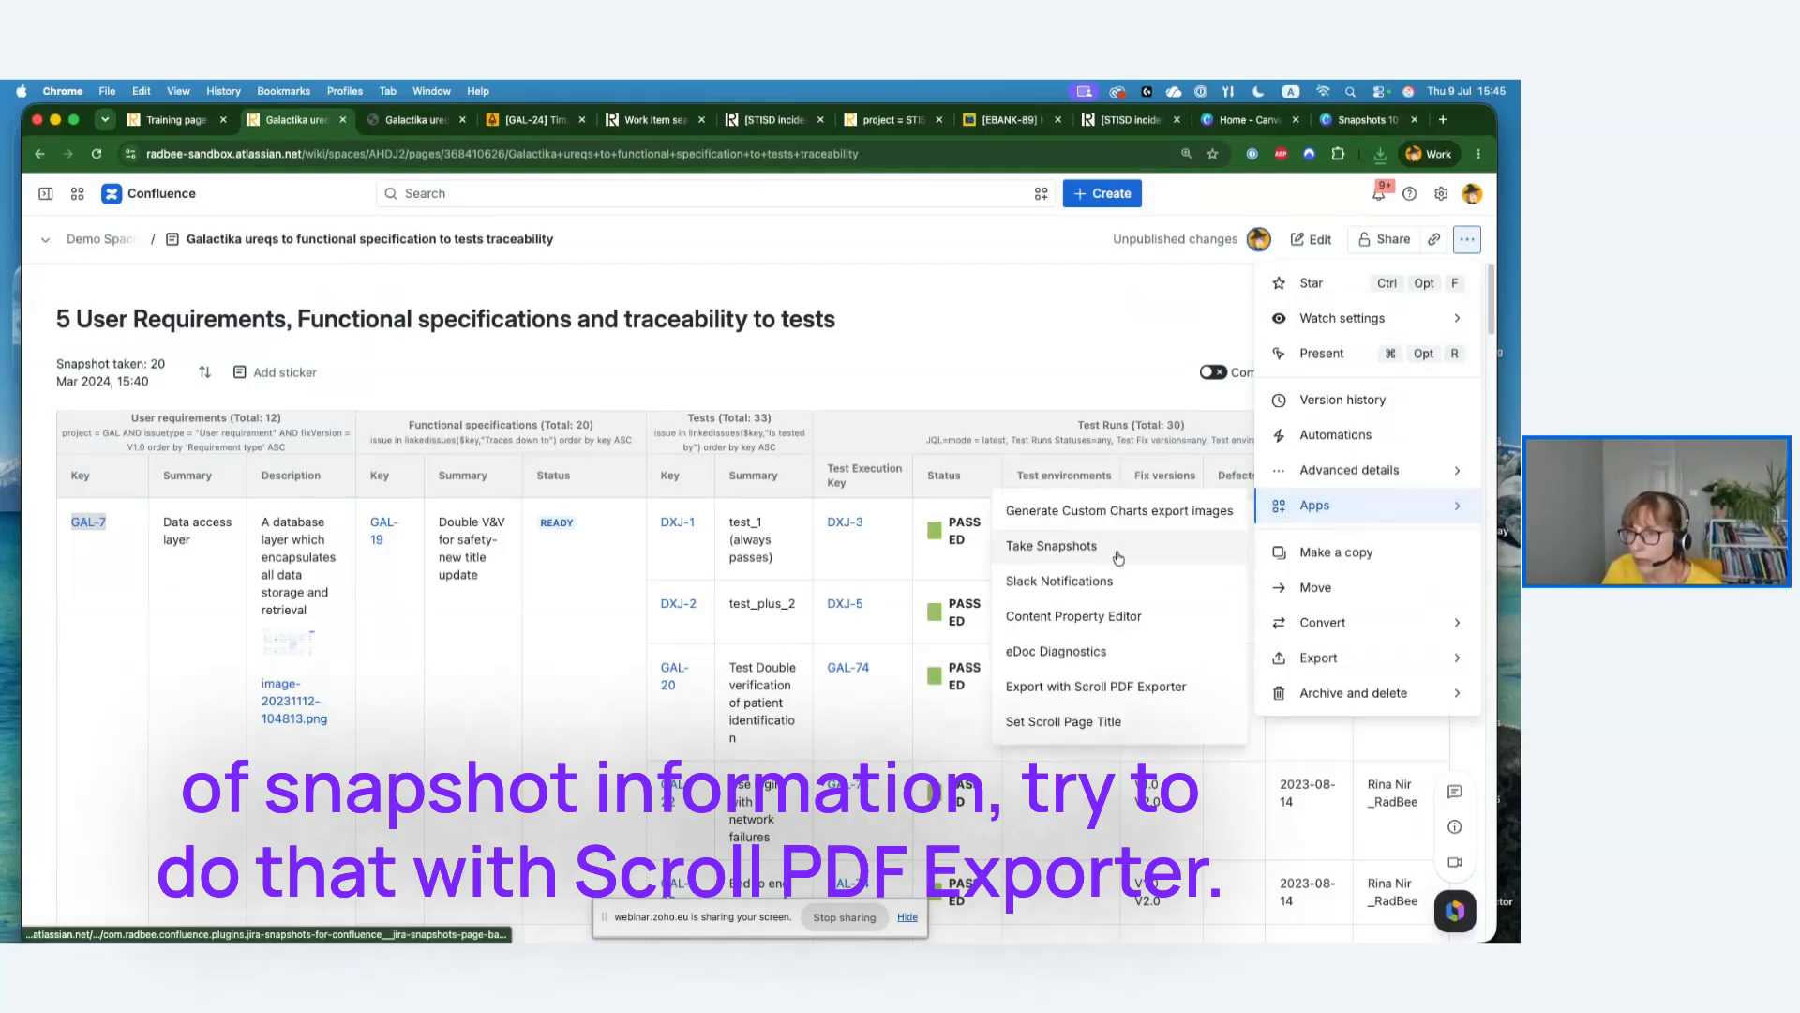
{"action": "left_click", "coordinate": [1018, 328]}
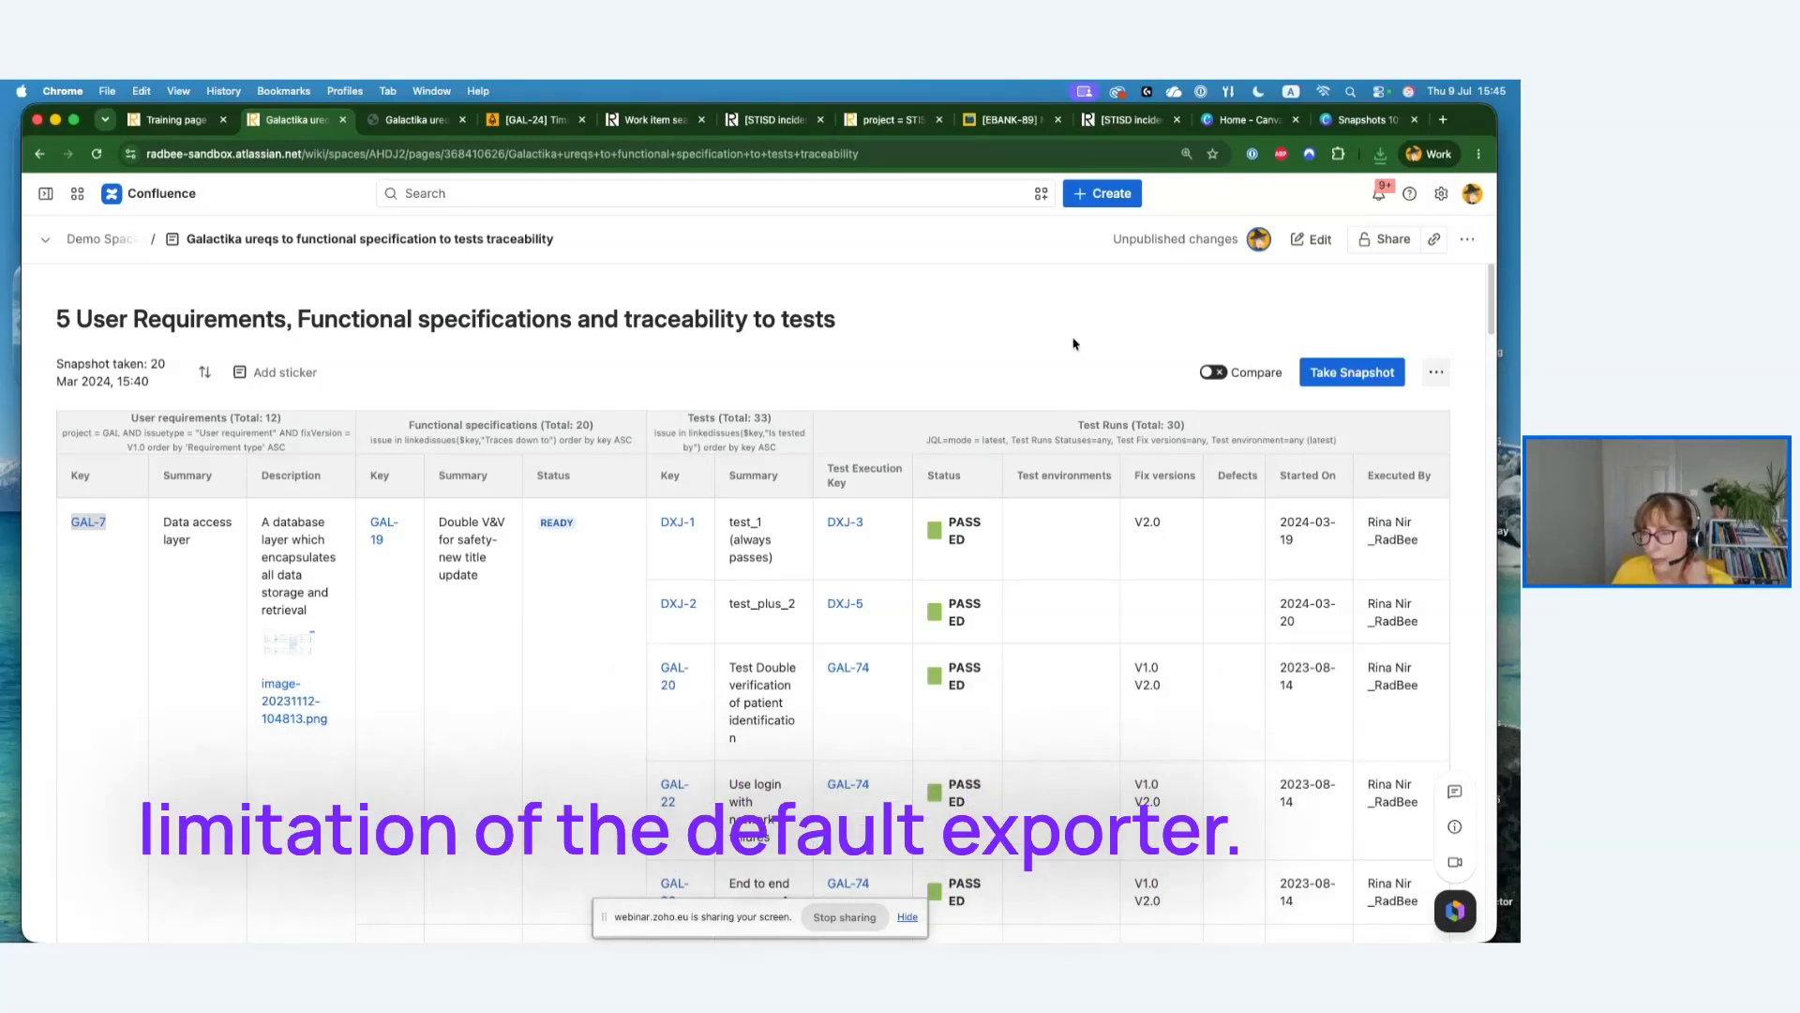
Export the traceability snapshot table to an Excel (.xlsx) file
{"action": "left_click", "coordinate": [1470, 241]}
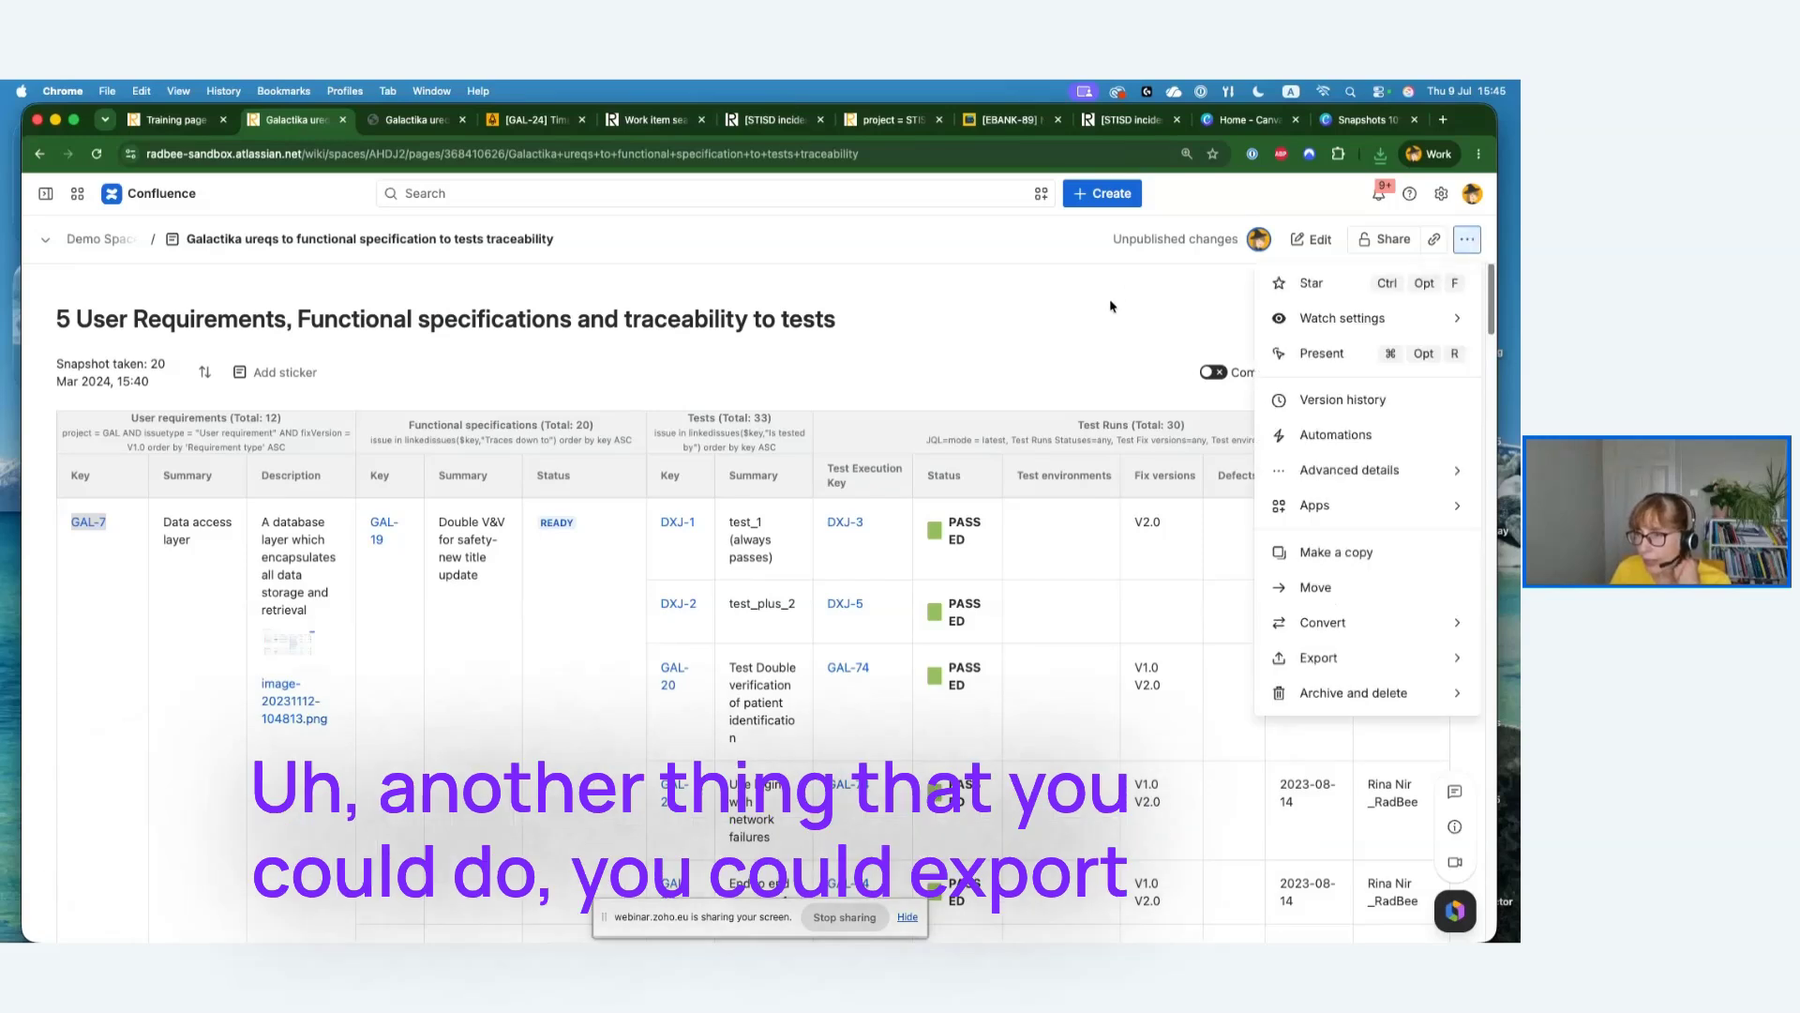
{"action": "left_click", "coordinate": [1125, 323]}
{"action": "left_click", "coordinate": [1436, 372]}
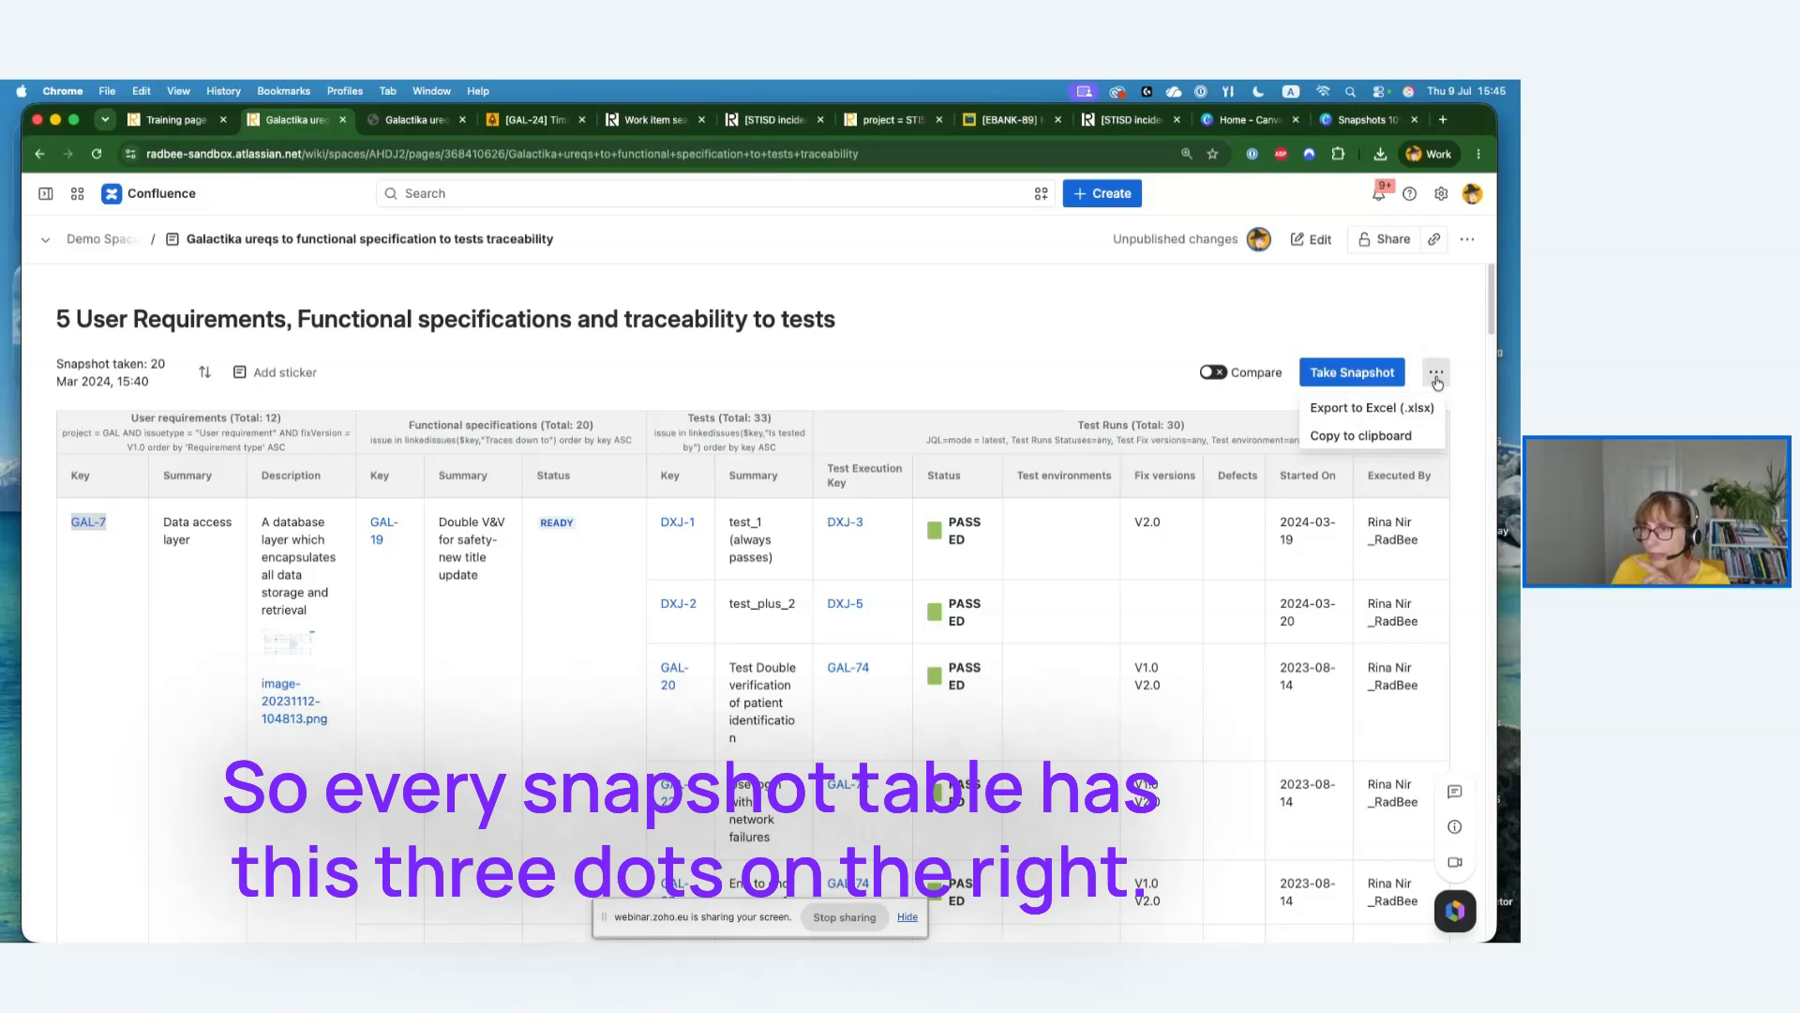
{"action": "left_click", "coordinate": [1410, 408]}
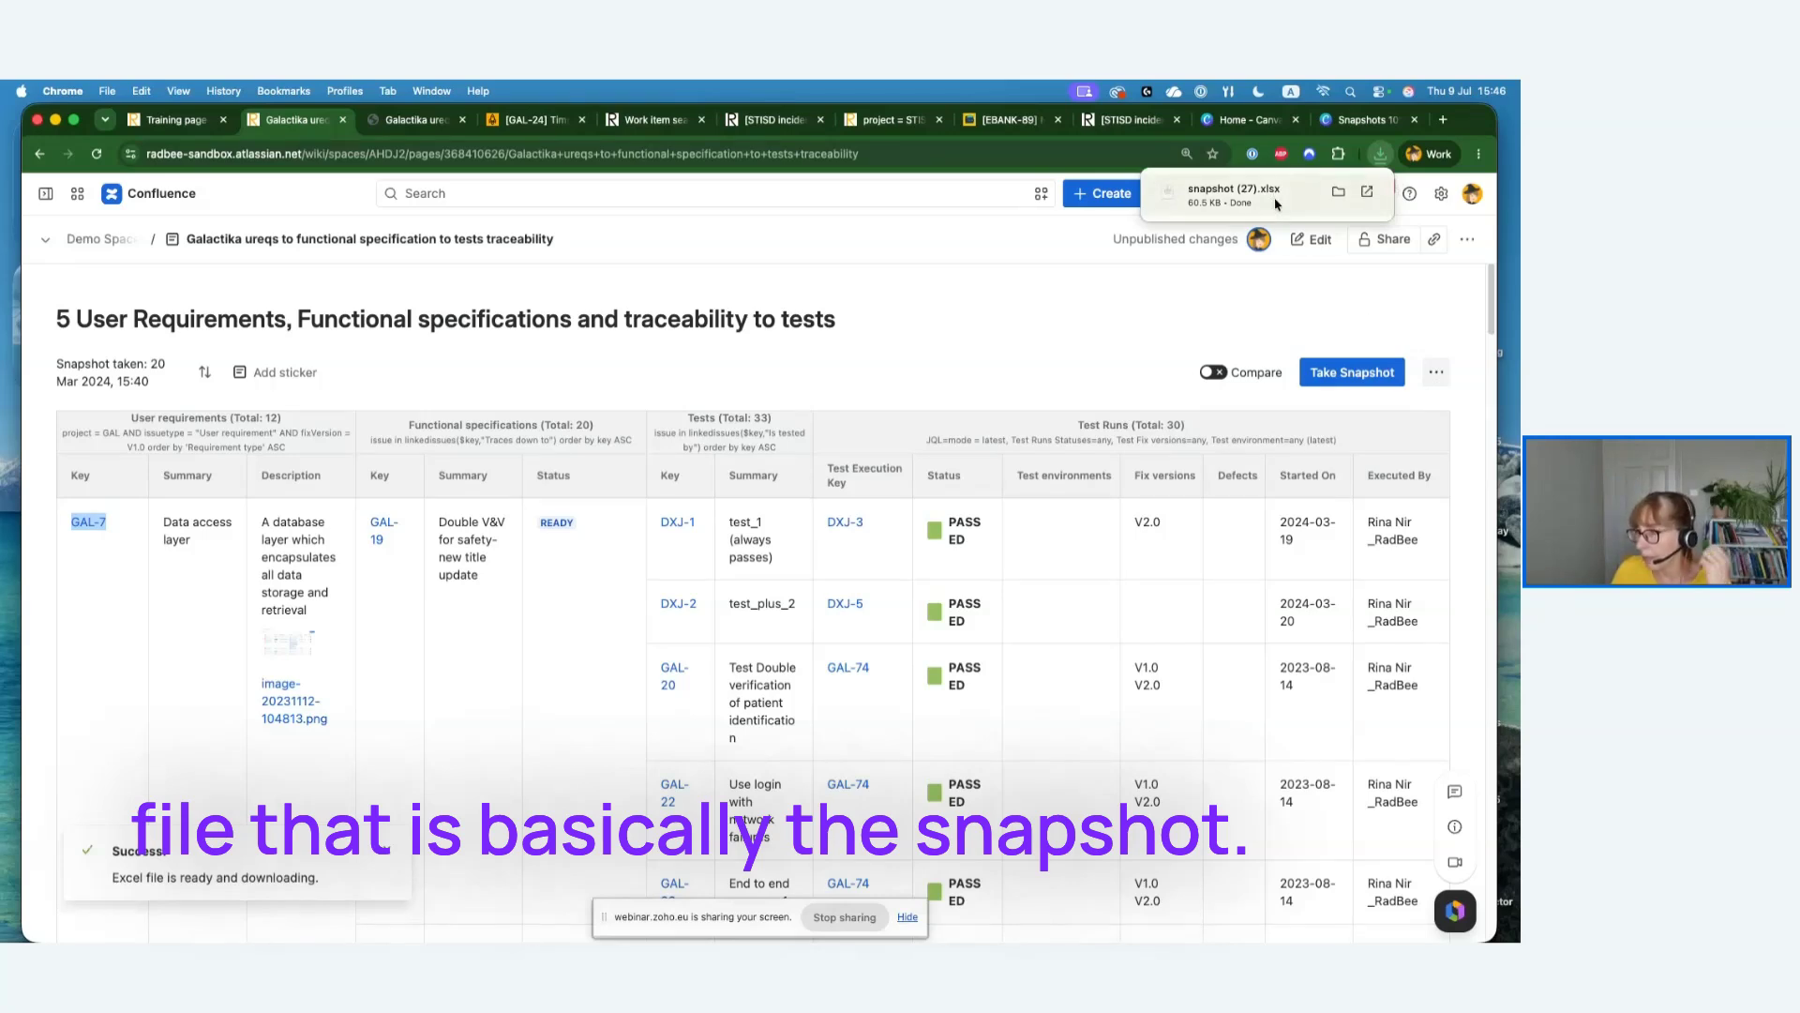
Switch to Canva, open the Snapshots 101 Training presentation at its Agenda slide and present it full screen
{"action": "left_click", "coordinate": [1435, 371]}
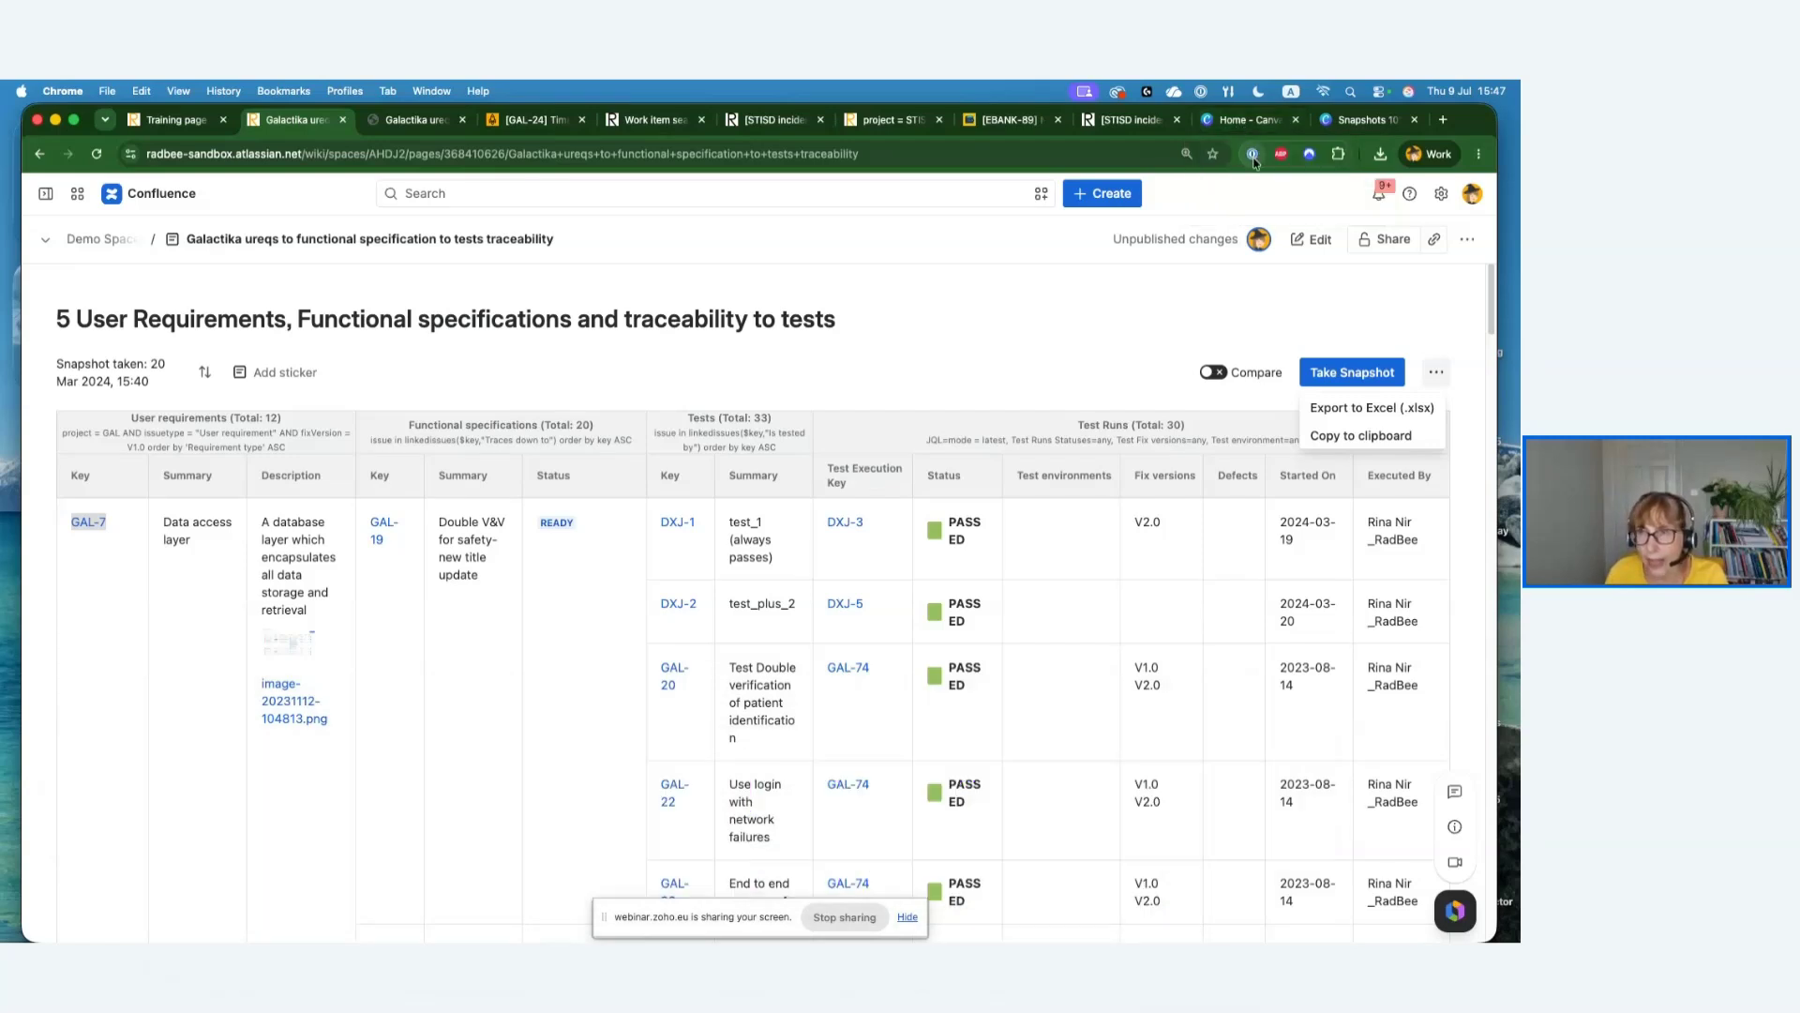
{"action": "left_click", "coordinate": [1249, 120]}
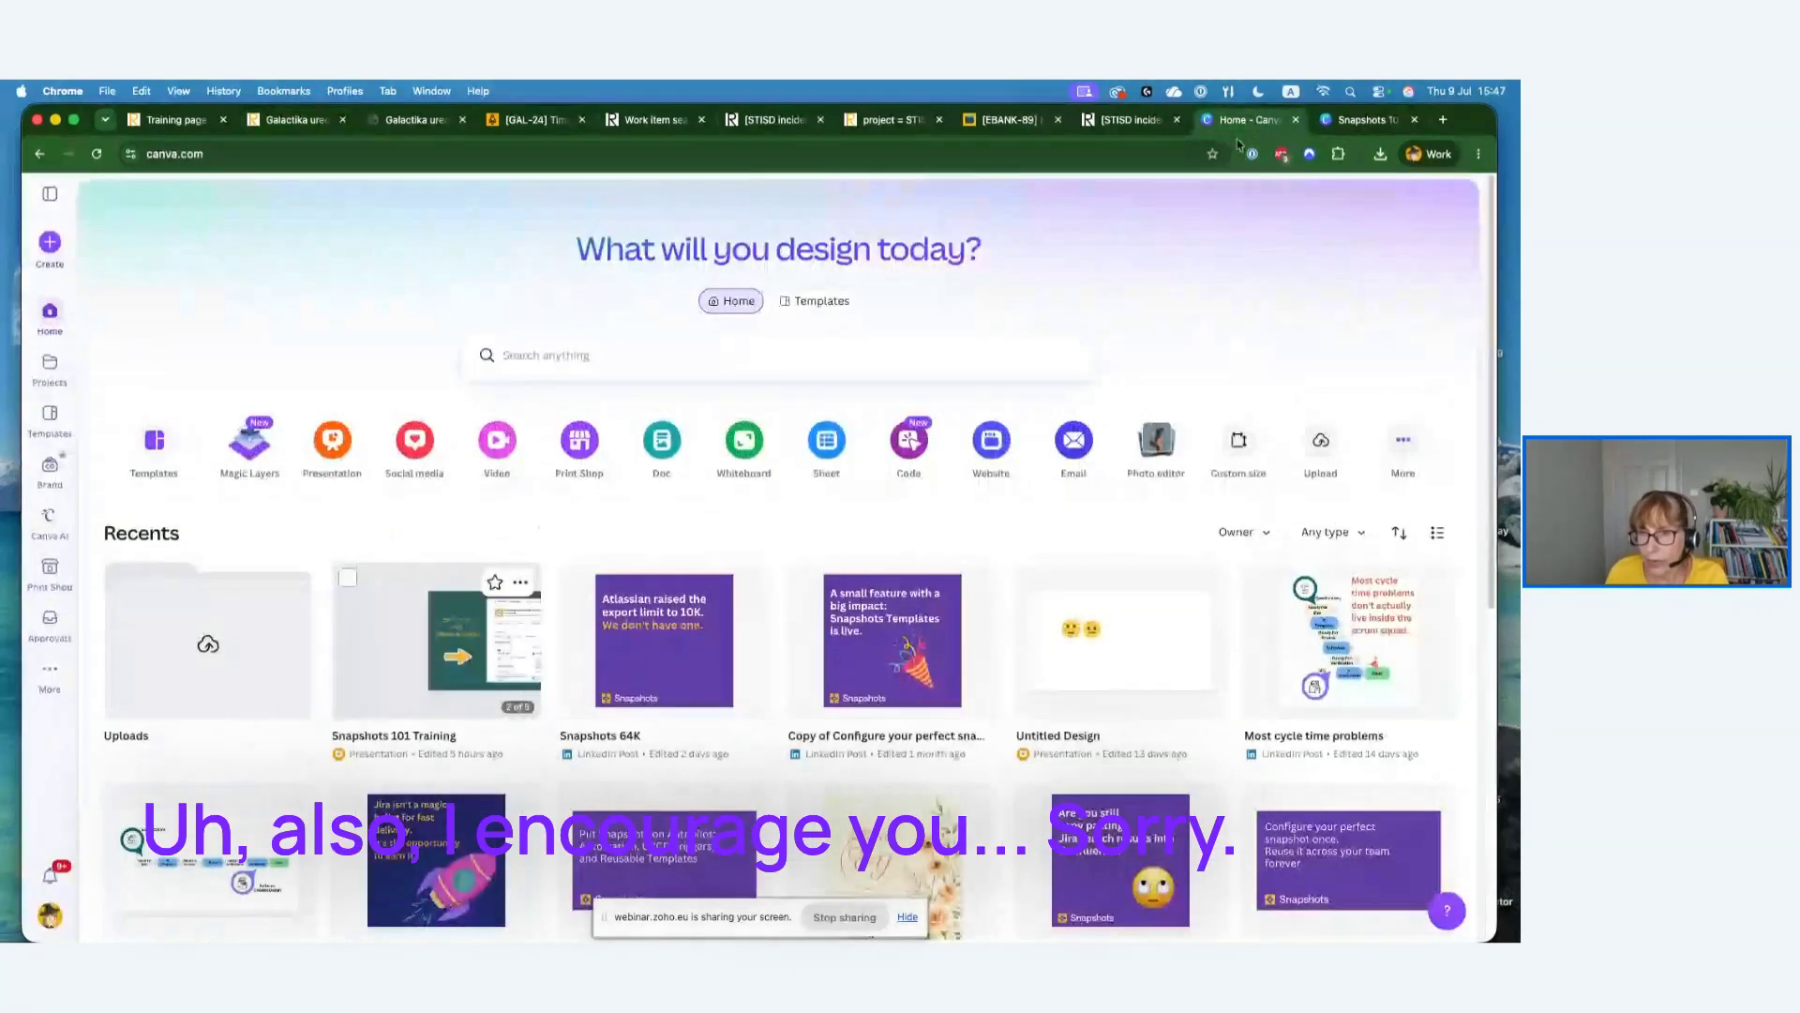
{"action": "left_click", "coordinate": [437, 640]}
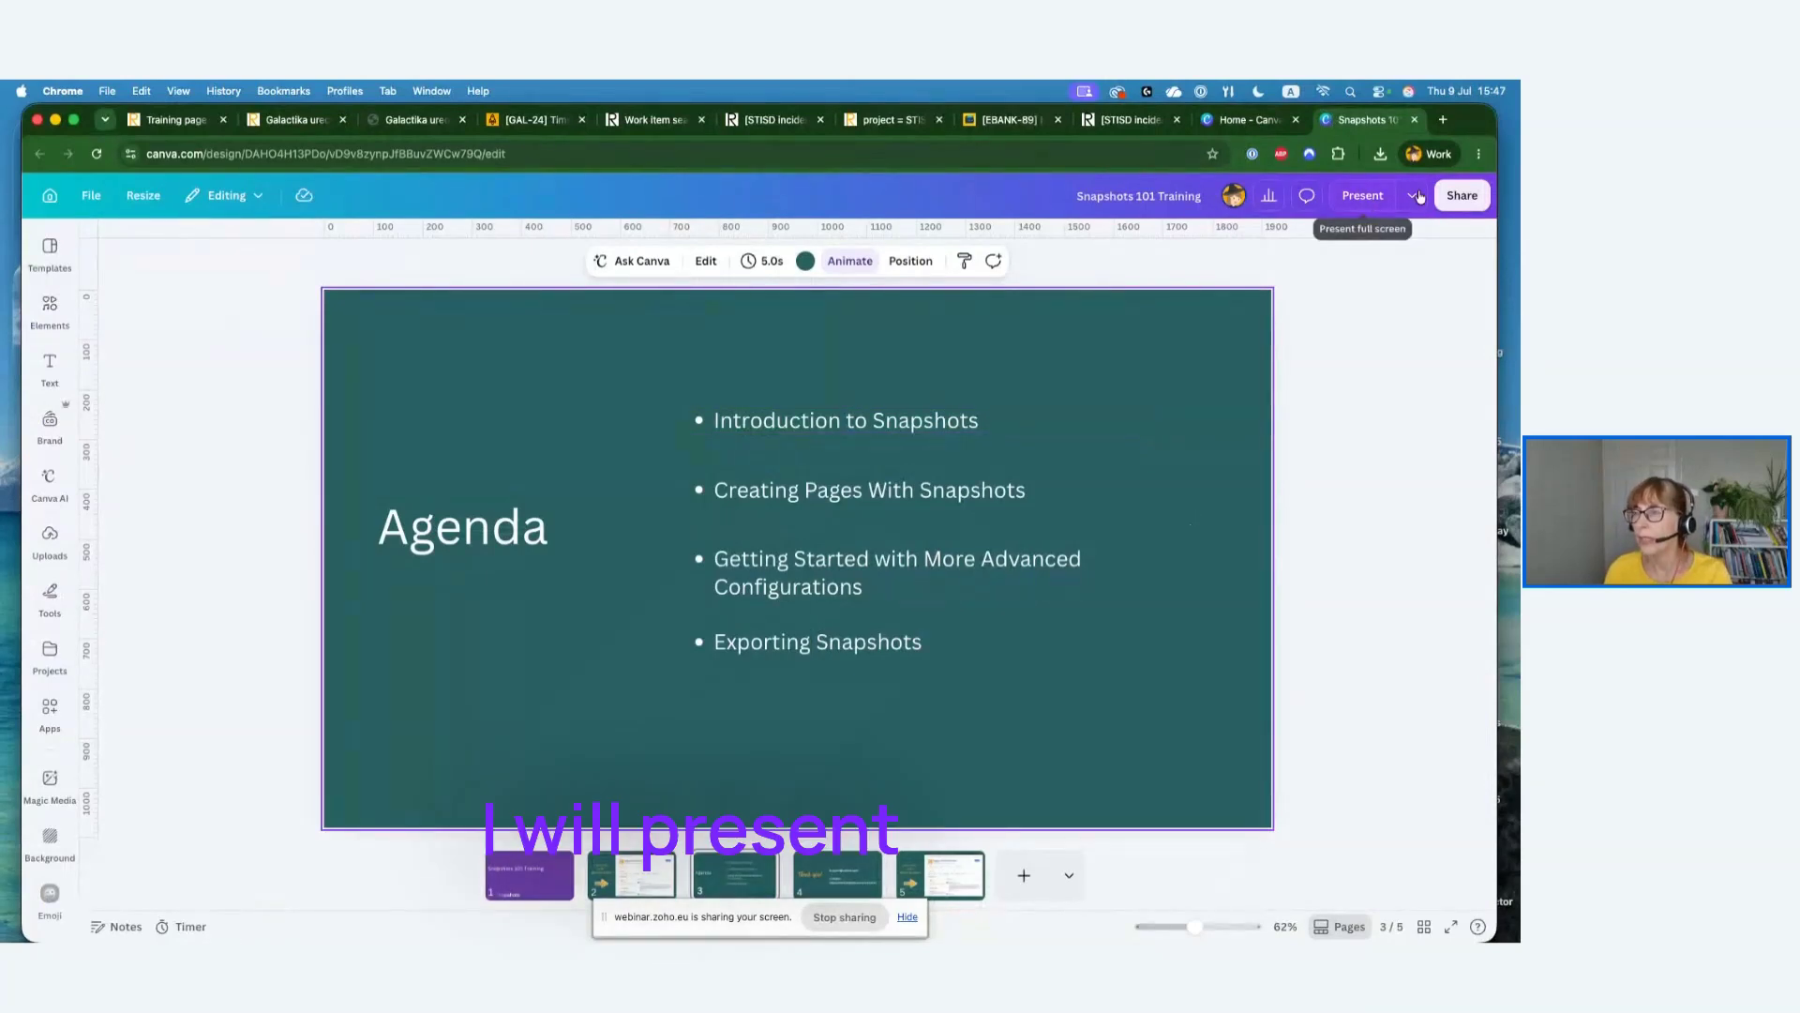
{"action": "left_click", "coordinate": [1364, 195]}
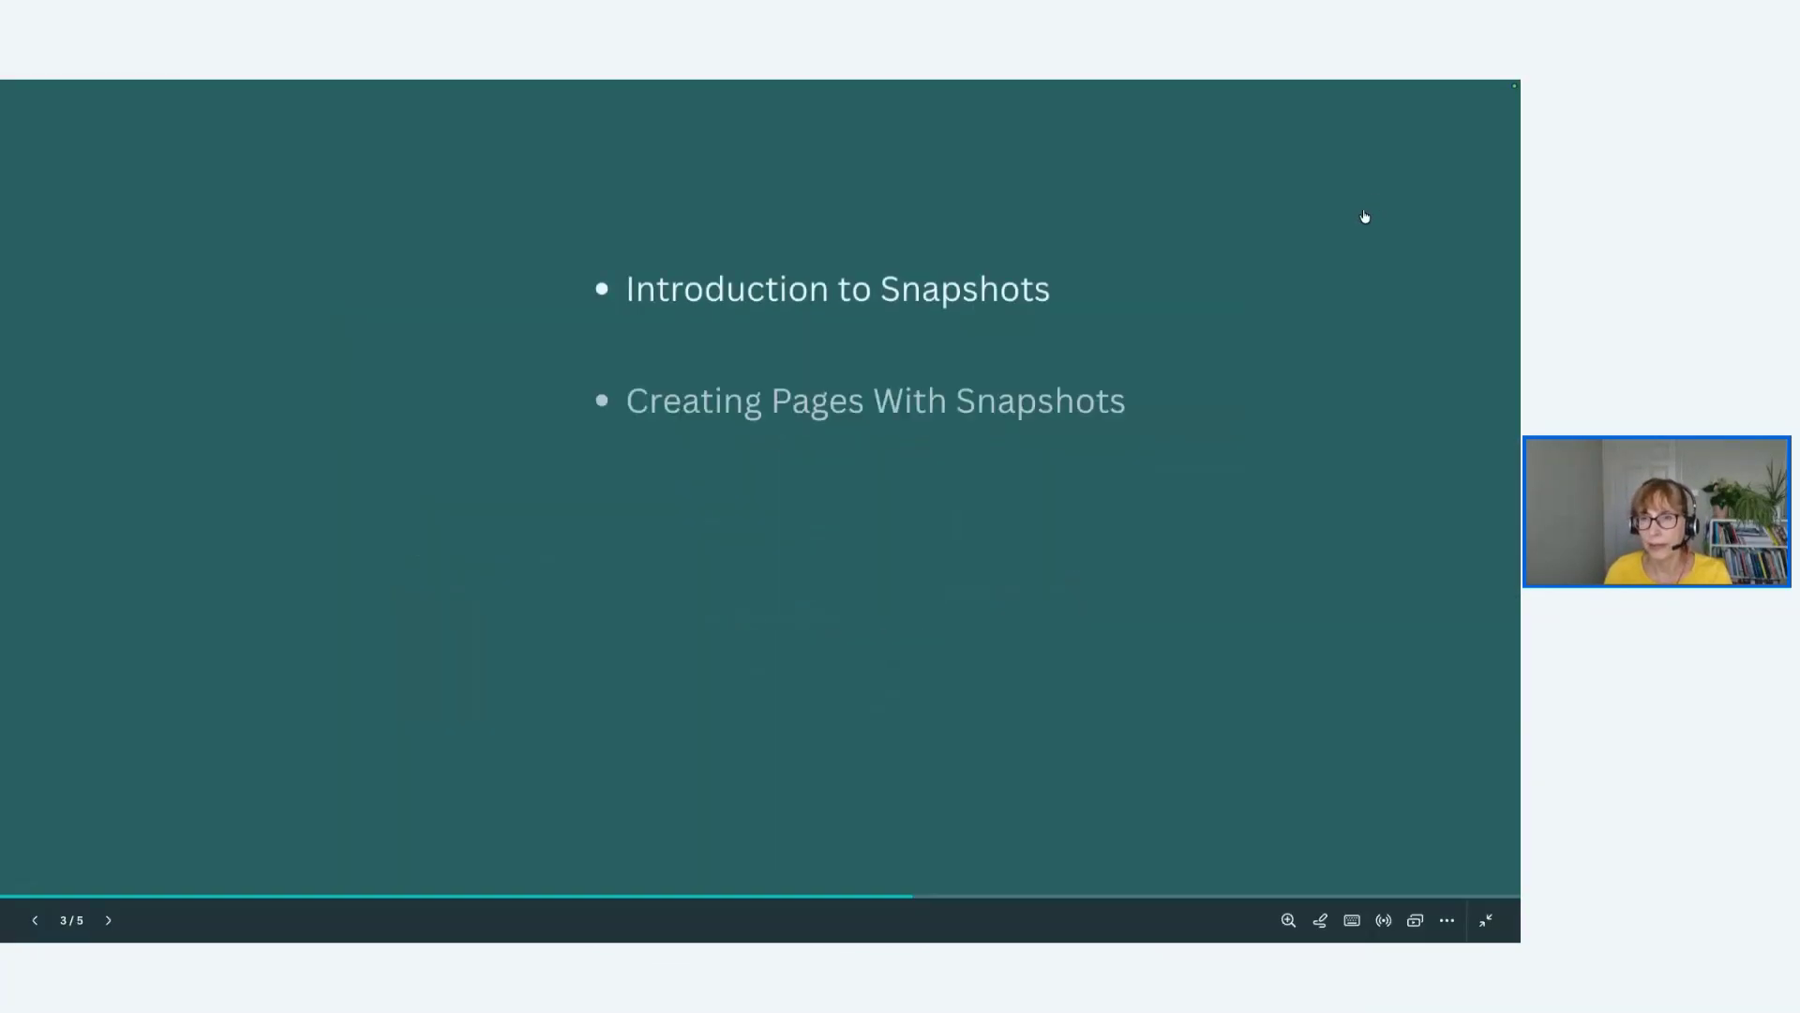
Advance the presentation past the agenda and Thank you slides to the Atlassian Marketplace review slide
{"action": "left_click", "coordinate": [1364, 566]}
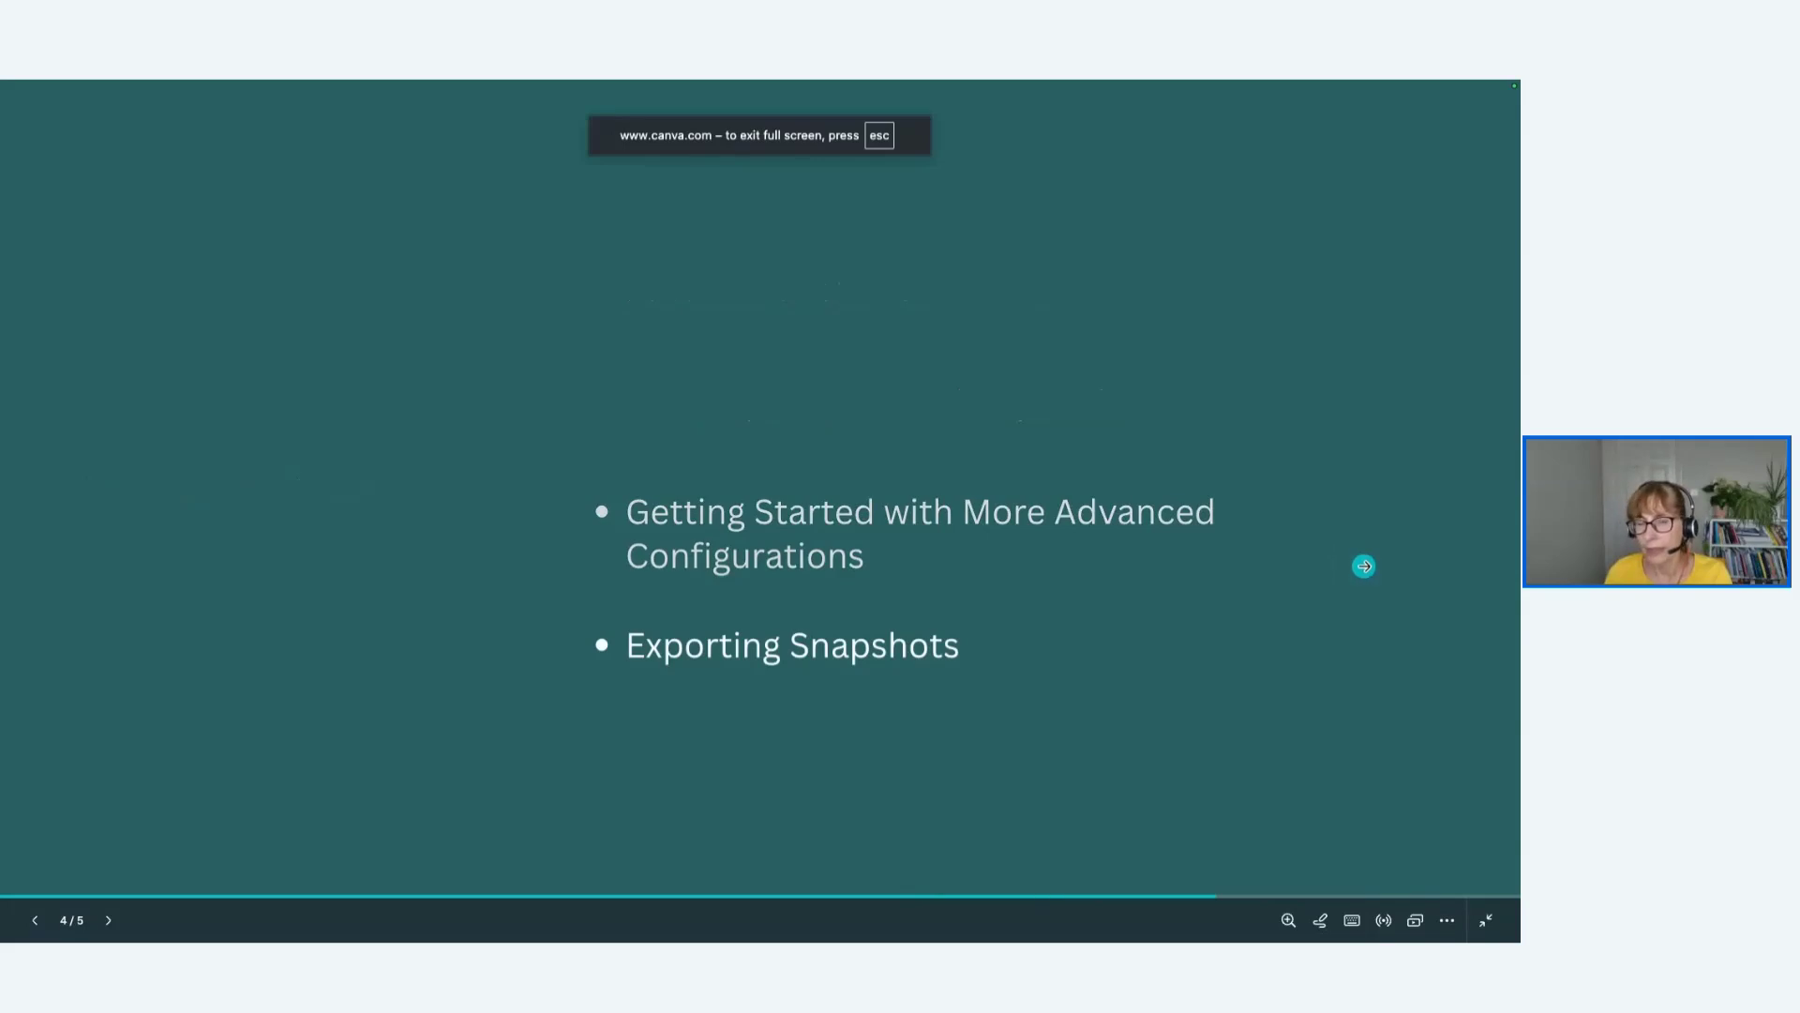
{"action": "left_click", "coordinate": [1364, 565]}
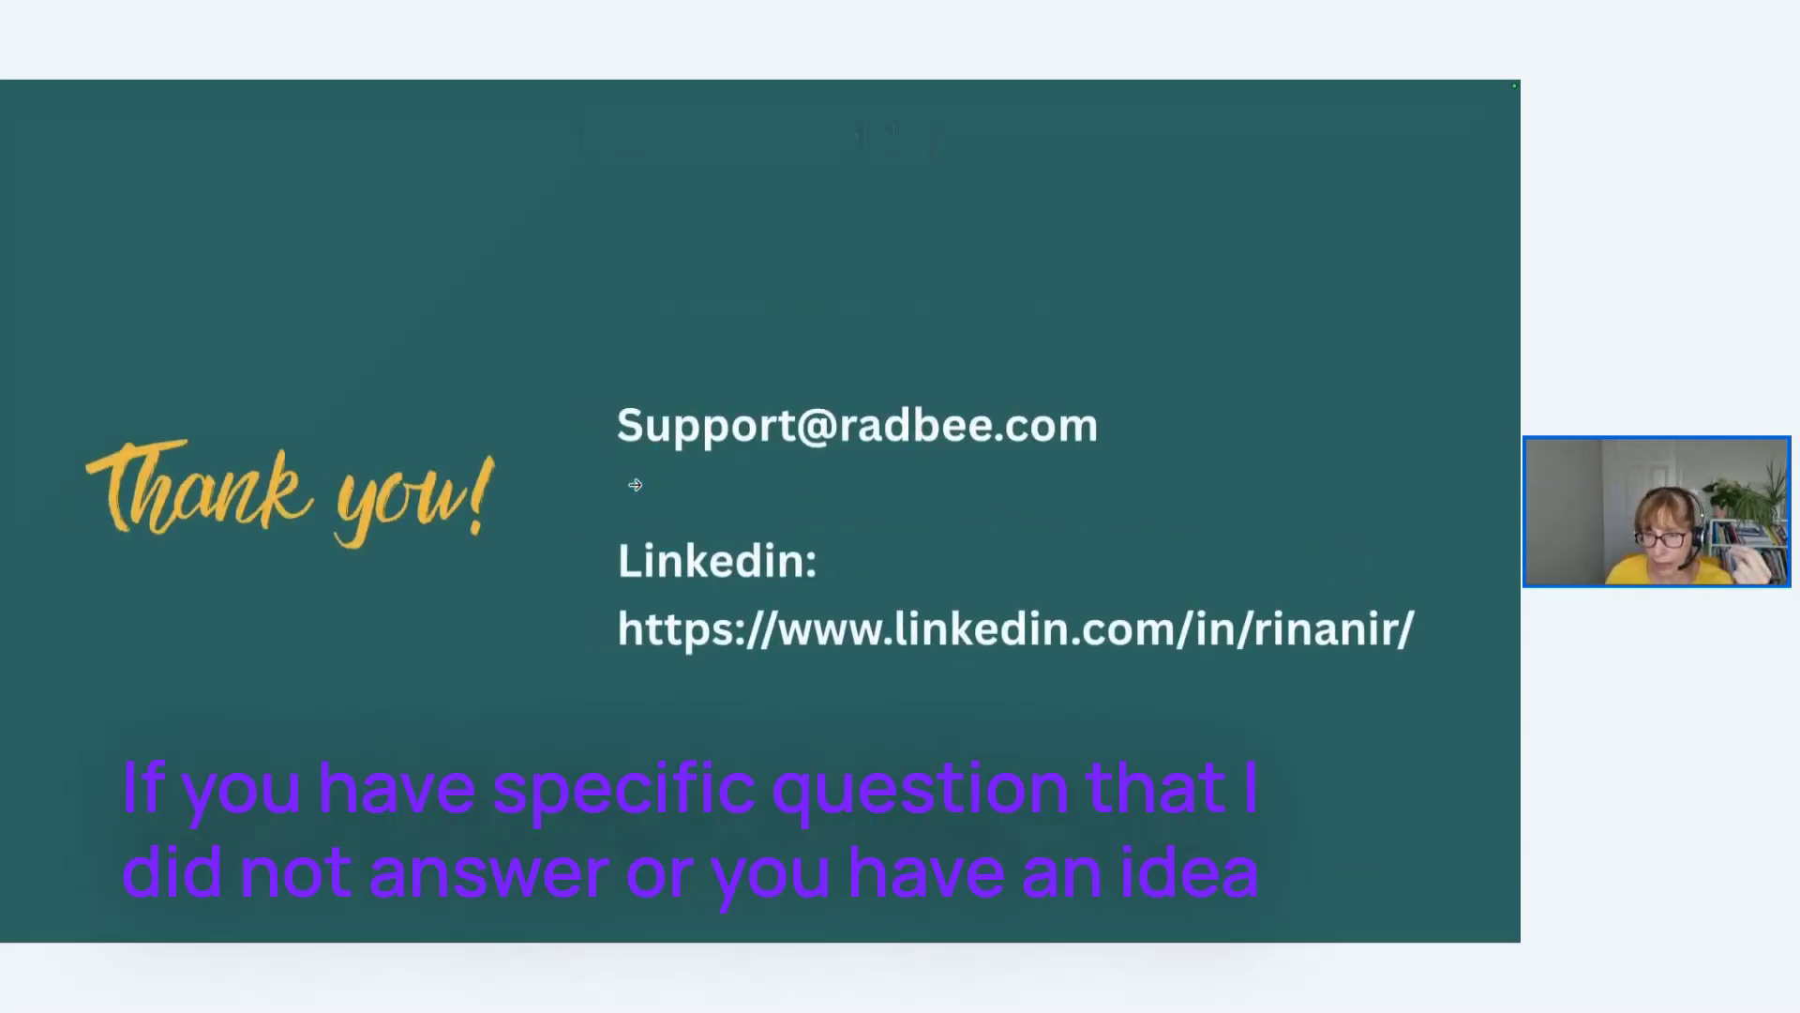
{"action": "left_click", "coordinate": [634, 485]}
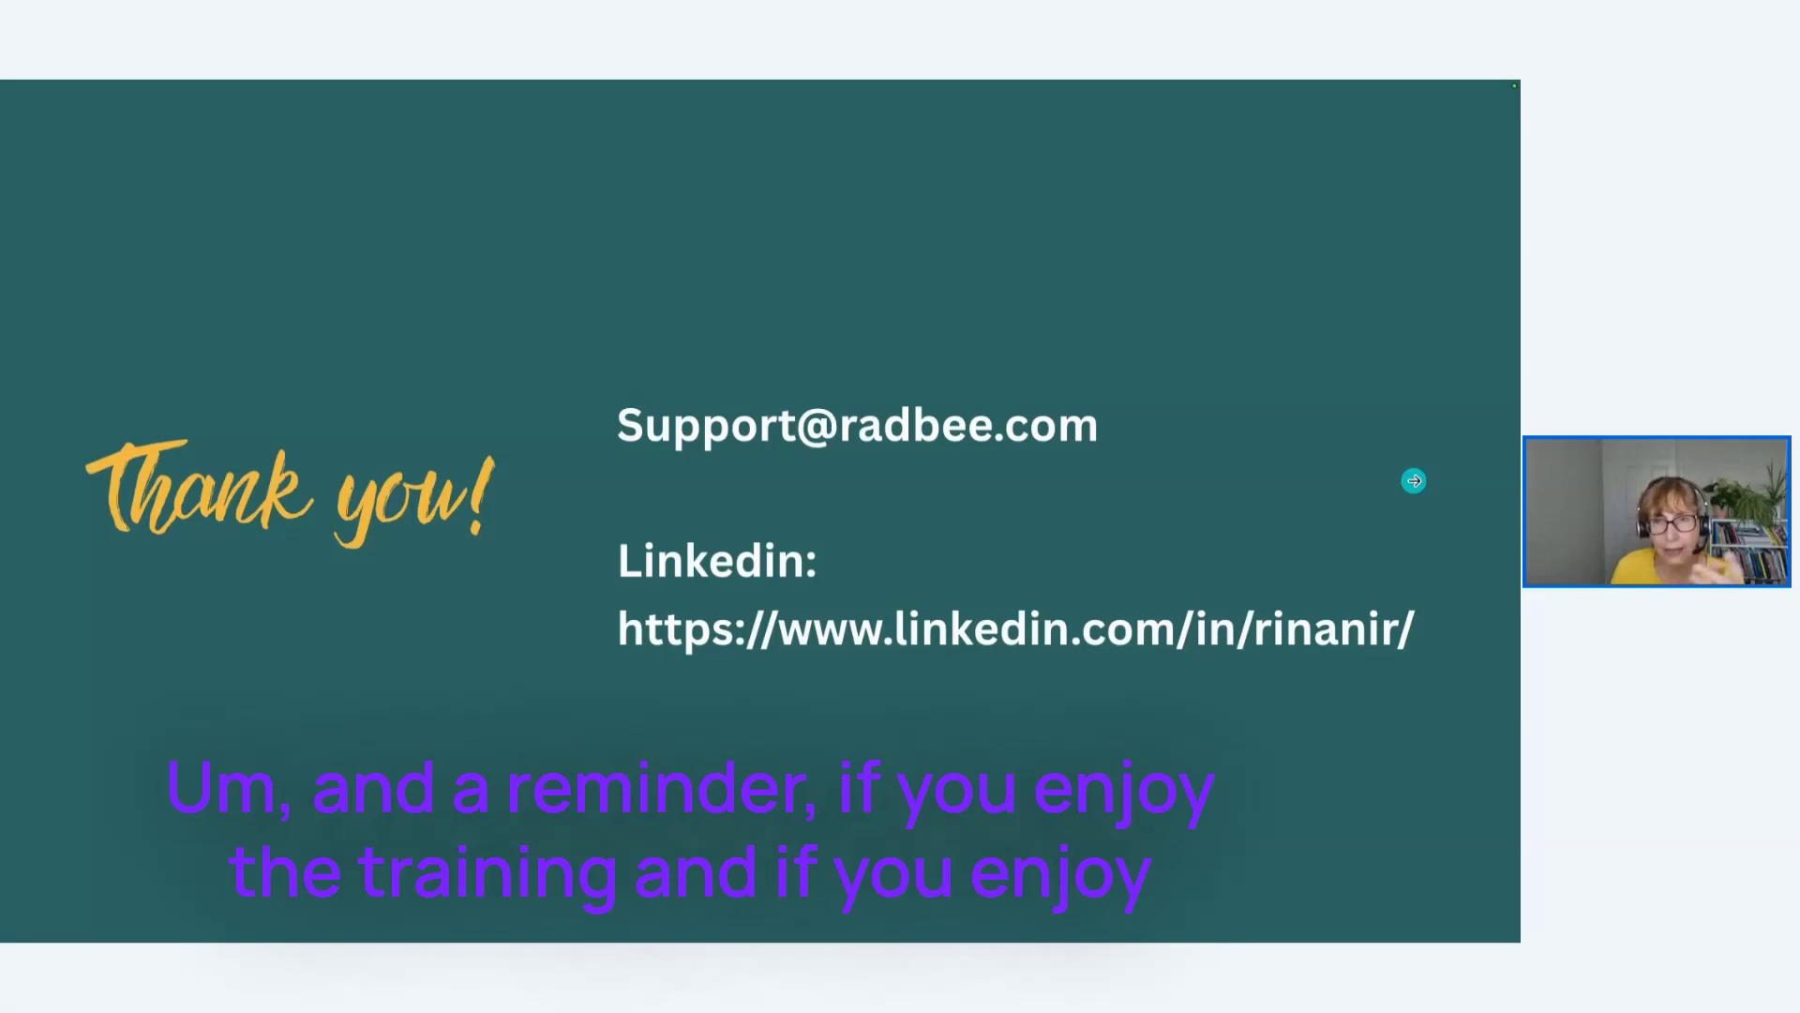
{"action": "left_click", "coordinate": [1414, 481]}
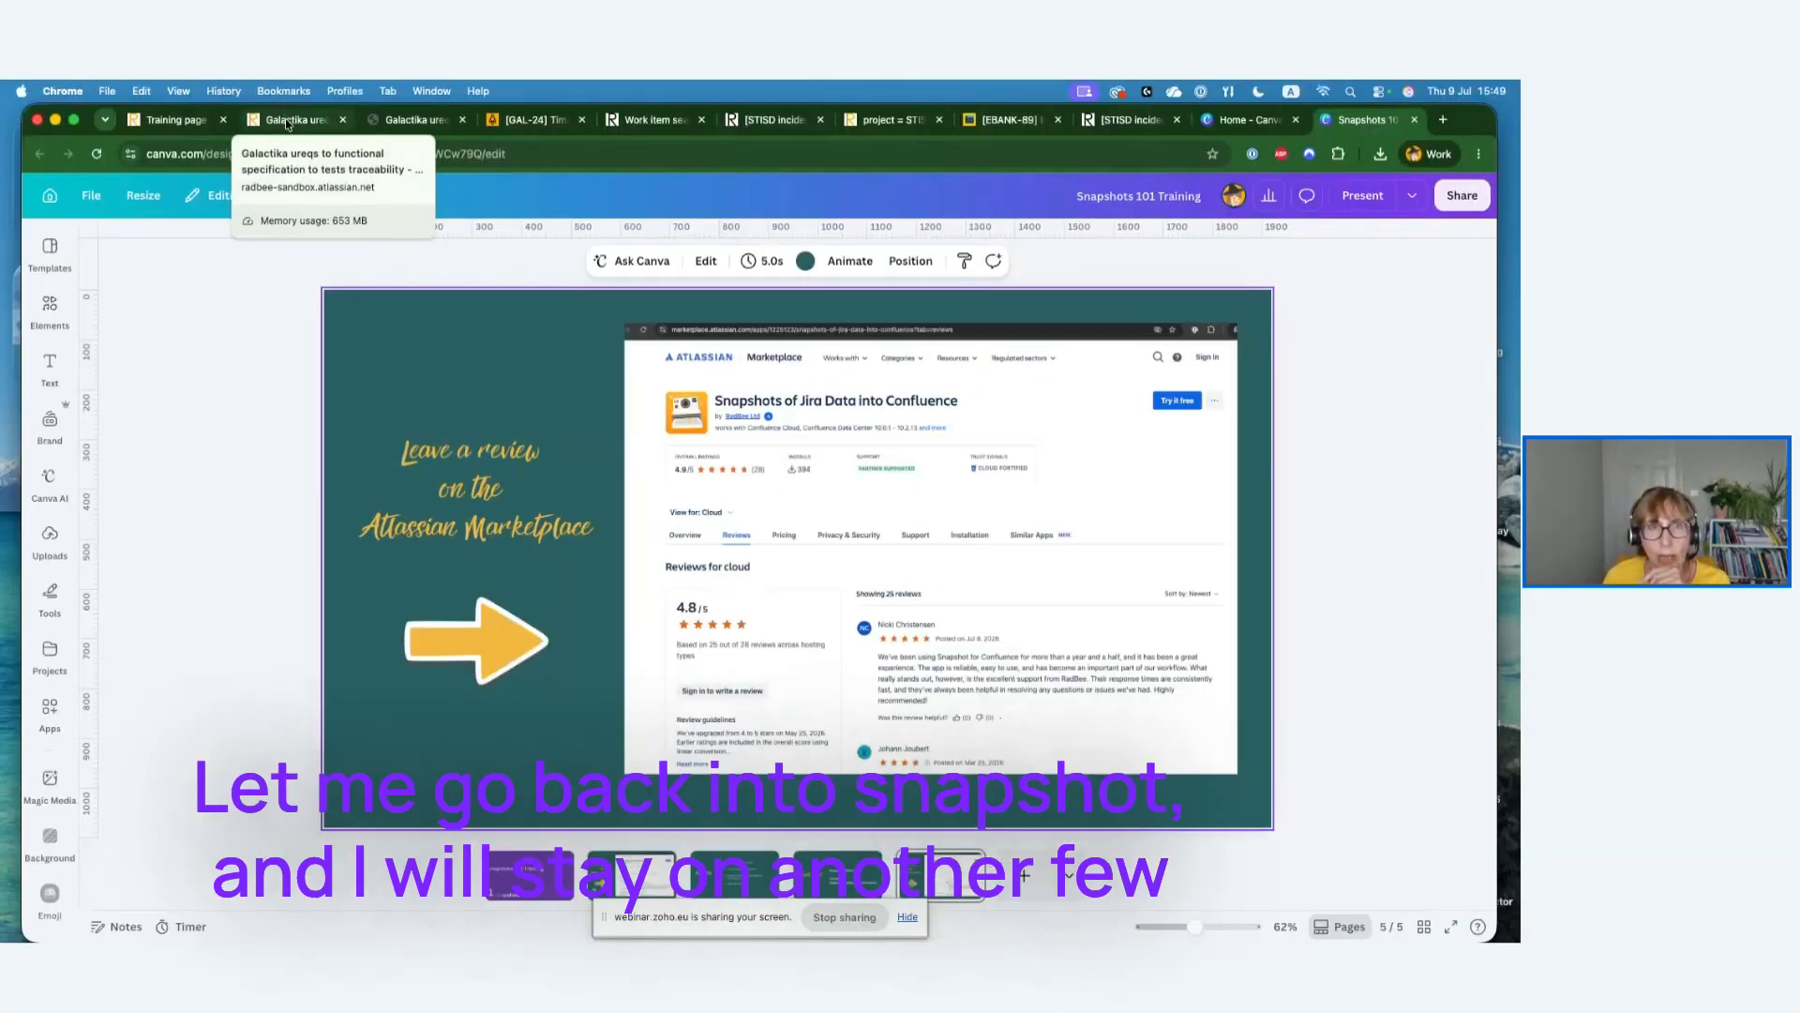
Return to Training page 2 in Confluence and clear the leftover text from the site search
{"action": "left_click", "coordinate": [186, 125]}
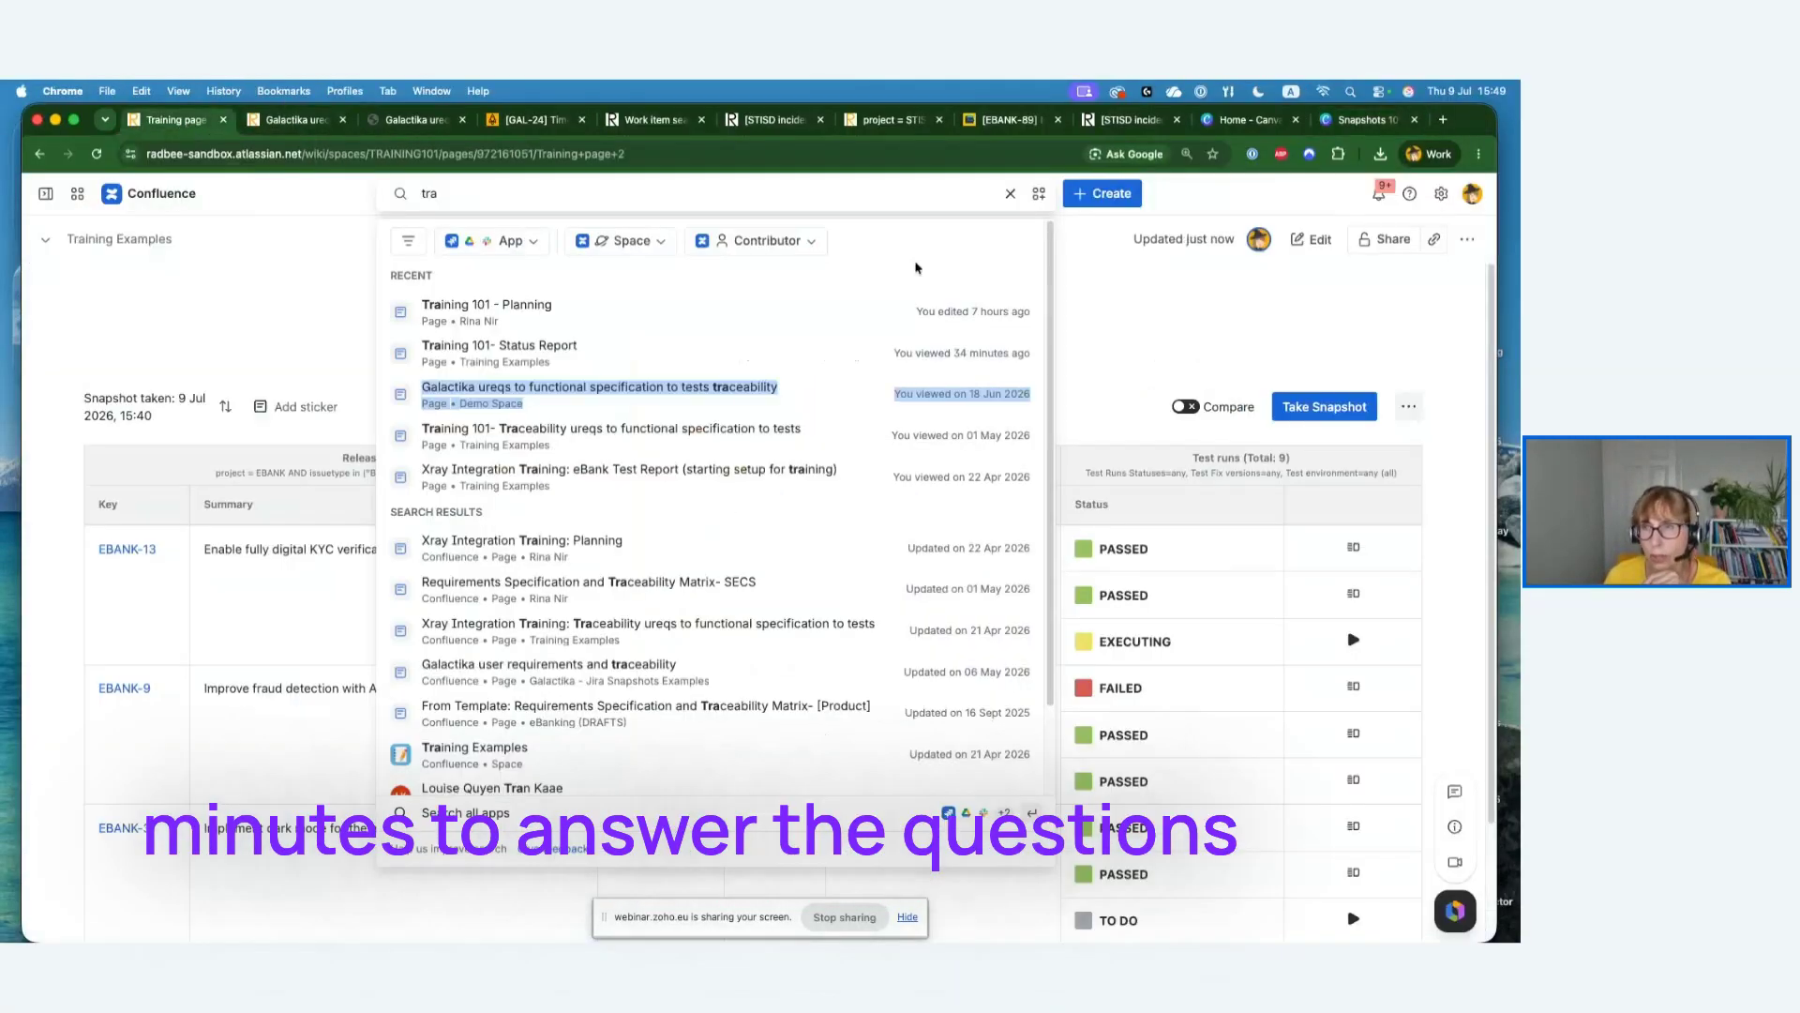
{"action": "left_click", "coordinate": [1146, 309]}
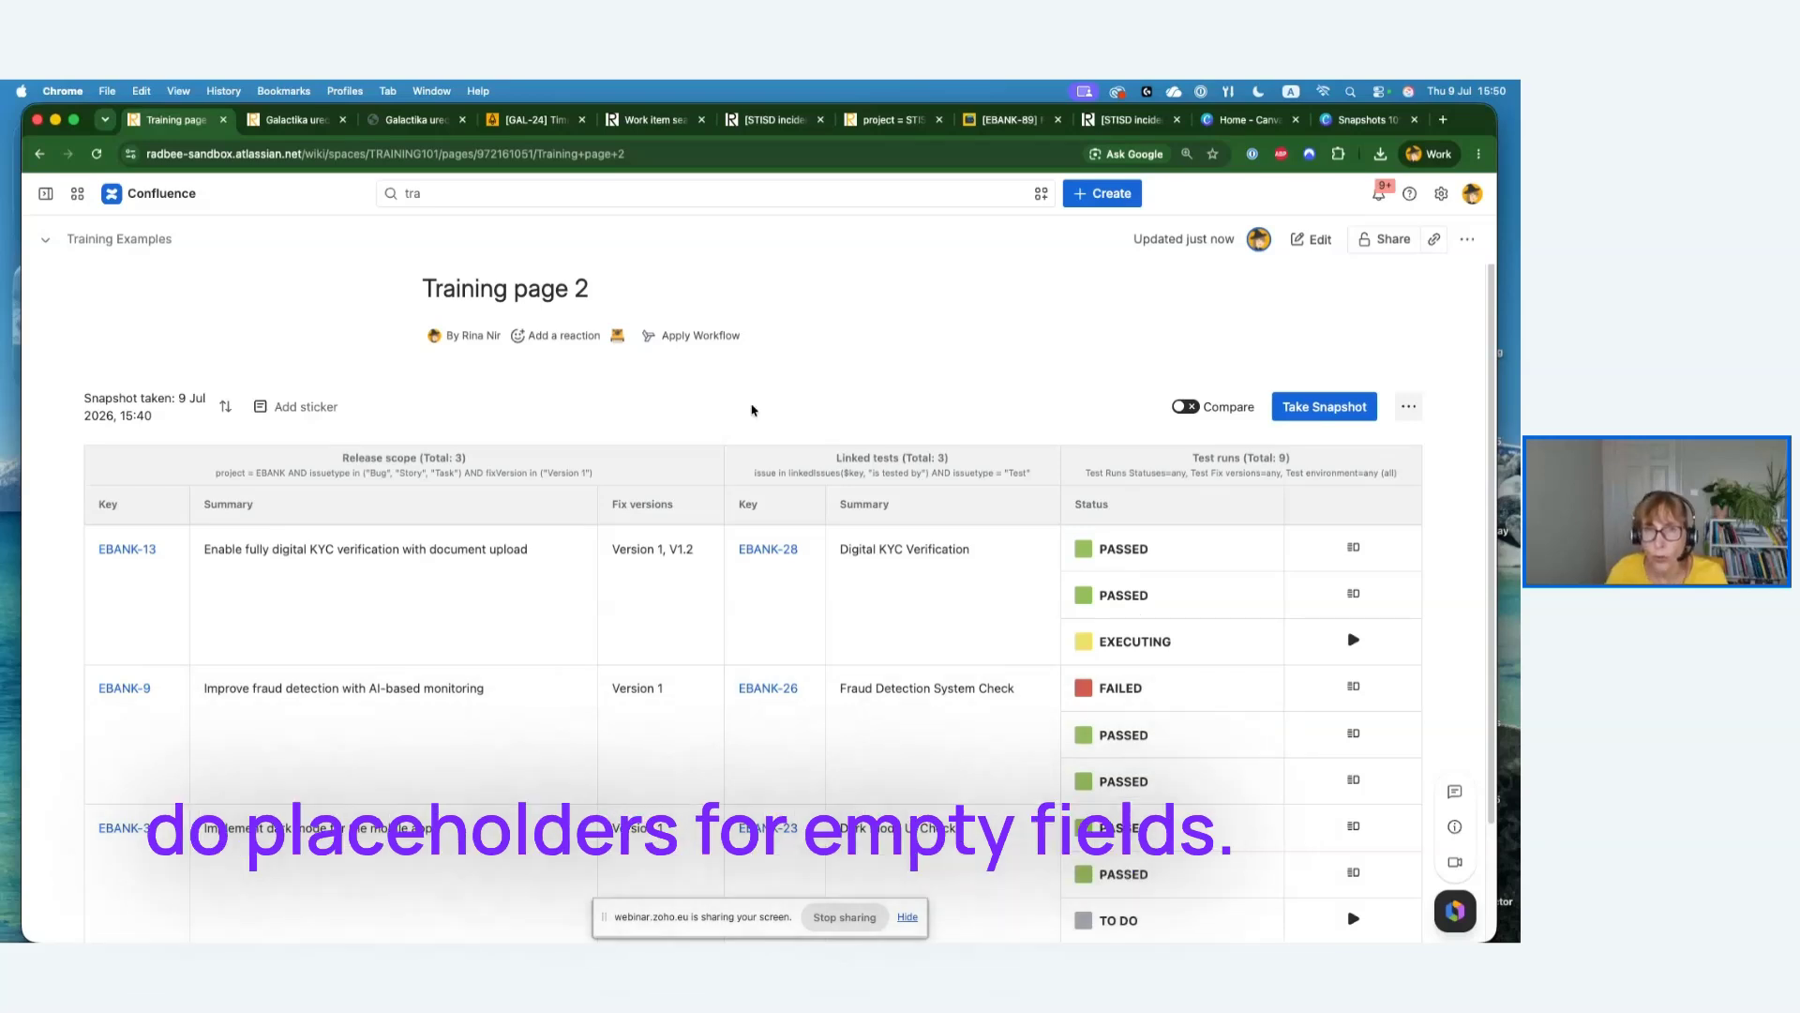
{"action": "left_click", "coordinate": [442, 194]}
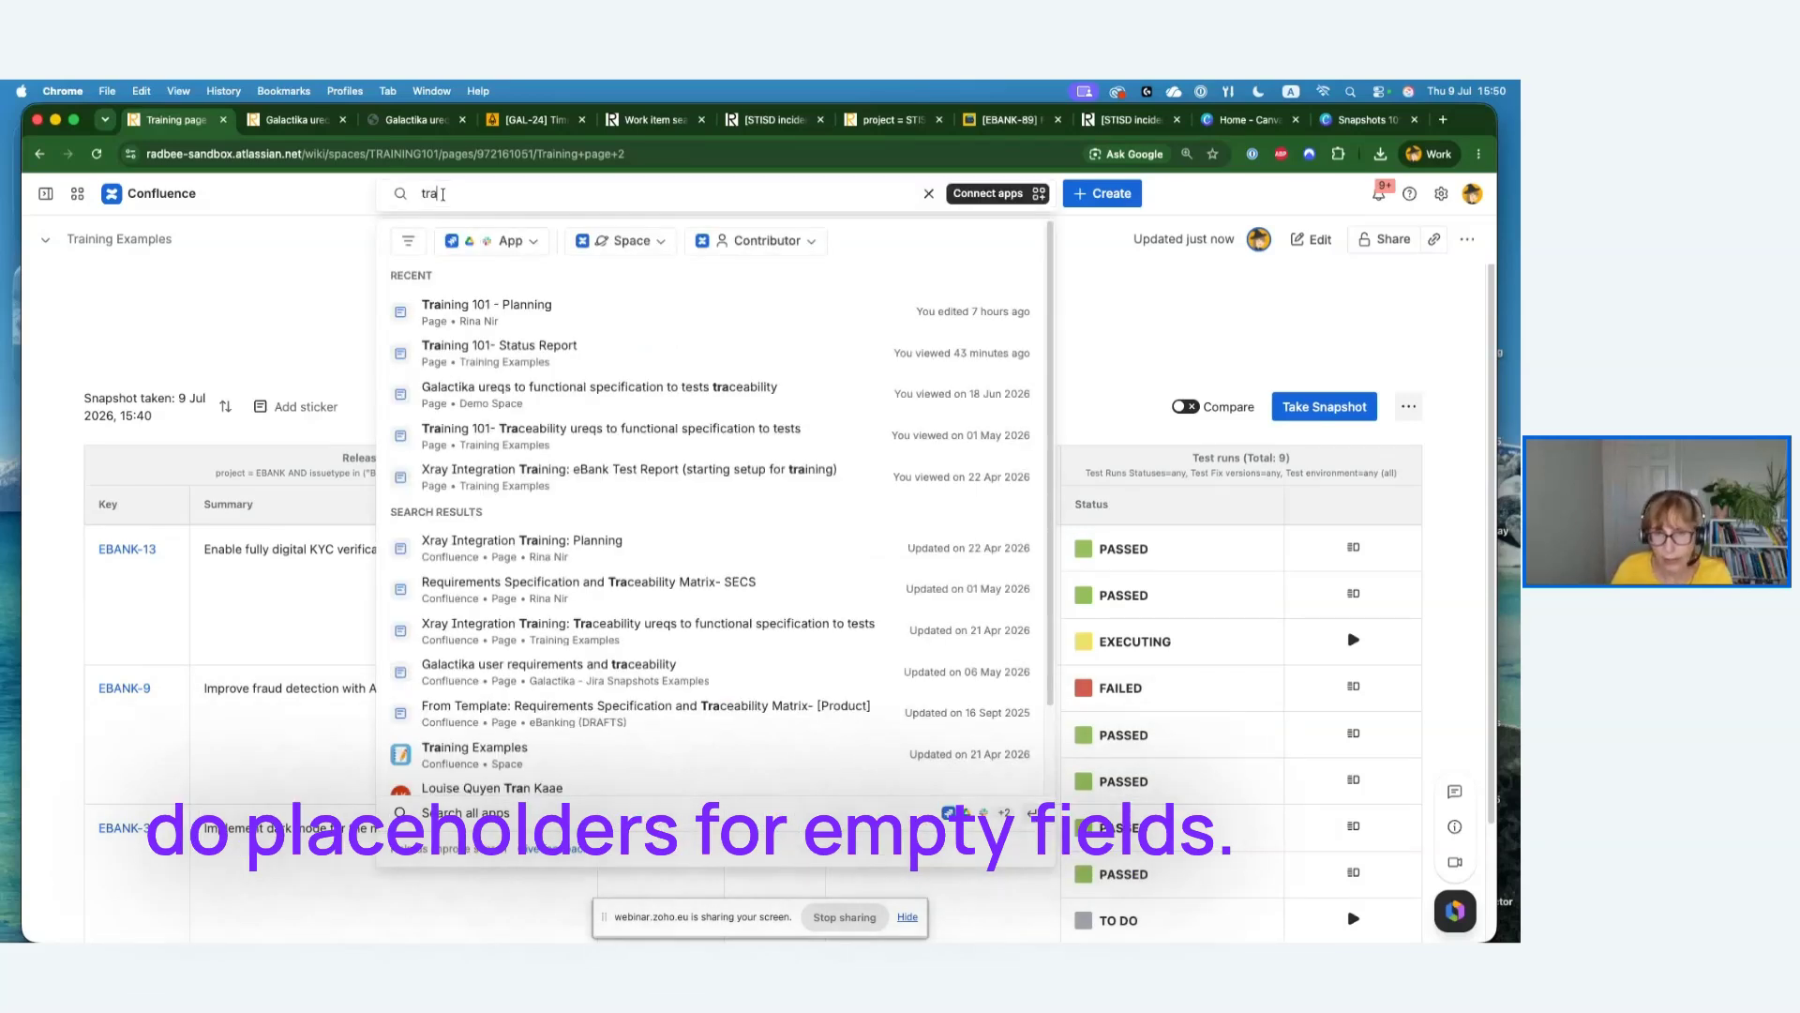
{"action": "key", "text": "BackSpace"}
{"action": "key", "text": "BackSpace"}
{"action": "key", "text": "BackSpace"}
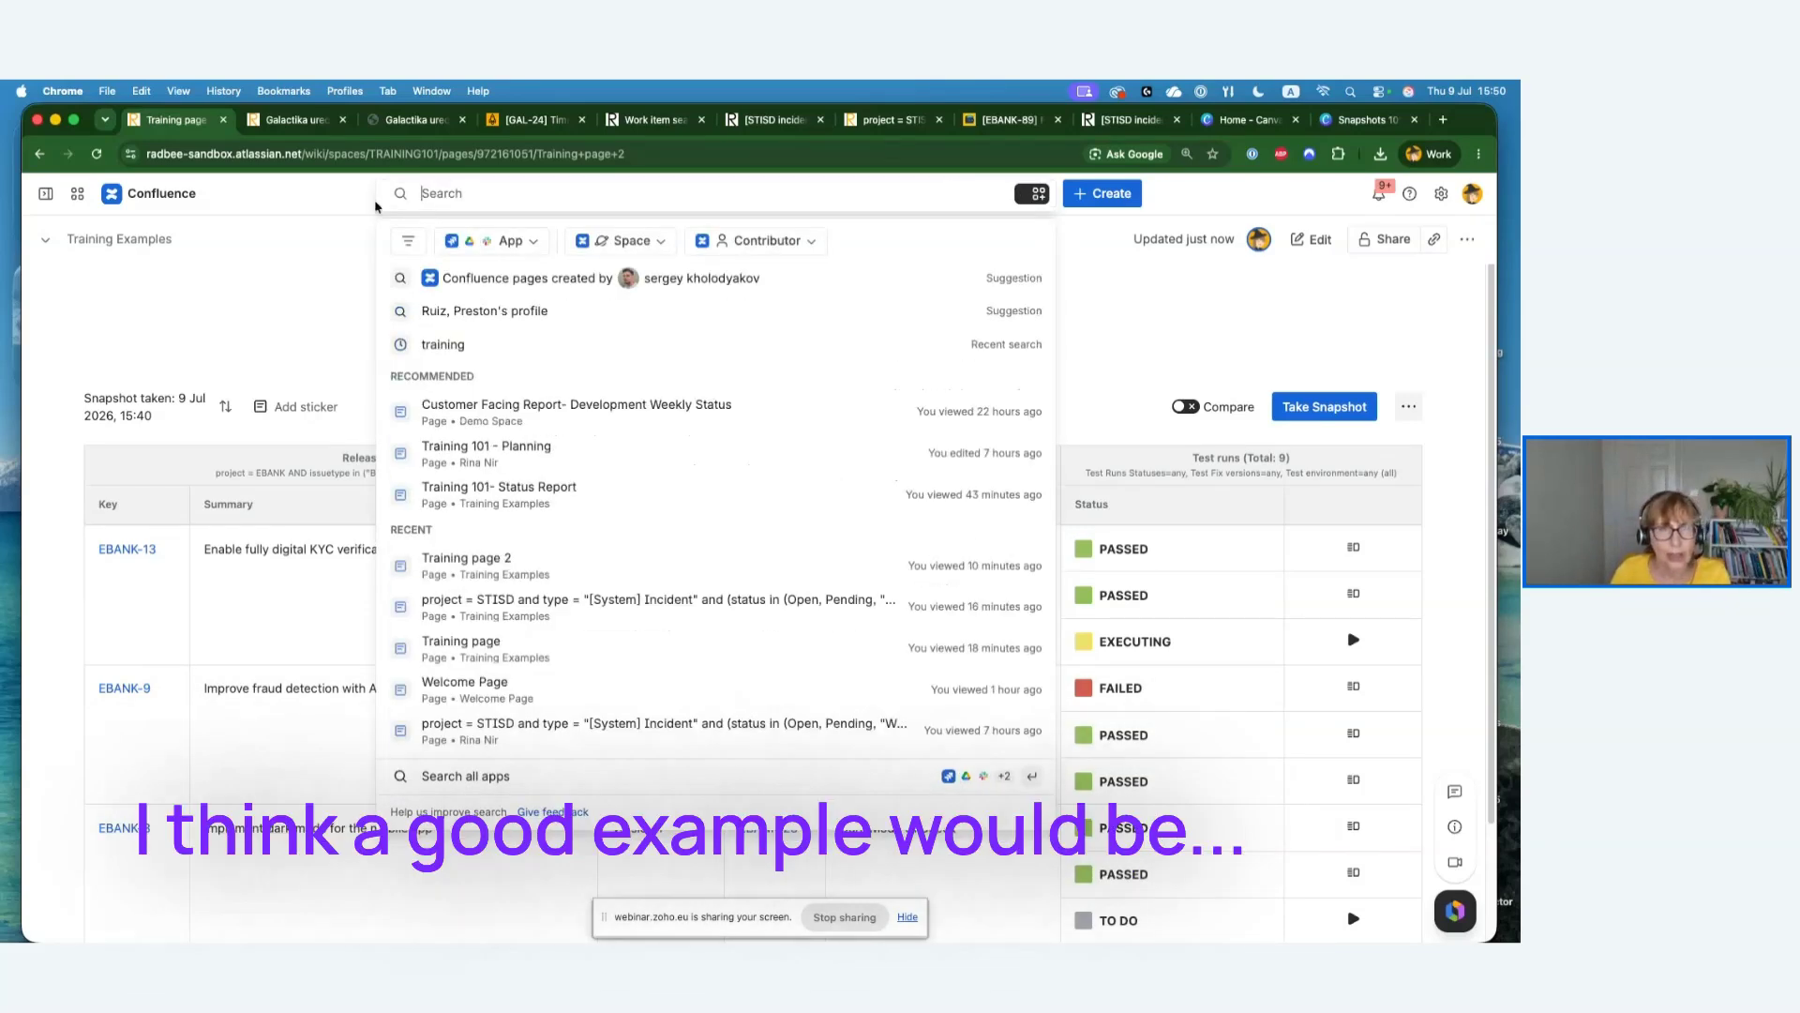
{"action": "left_click", "coordinate": [163, 302]}
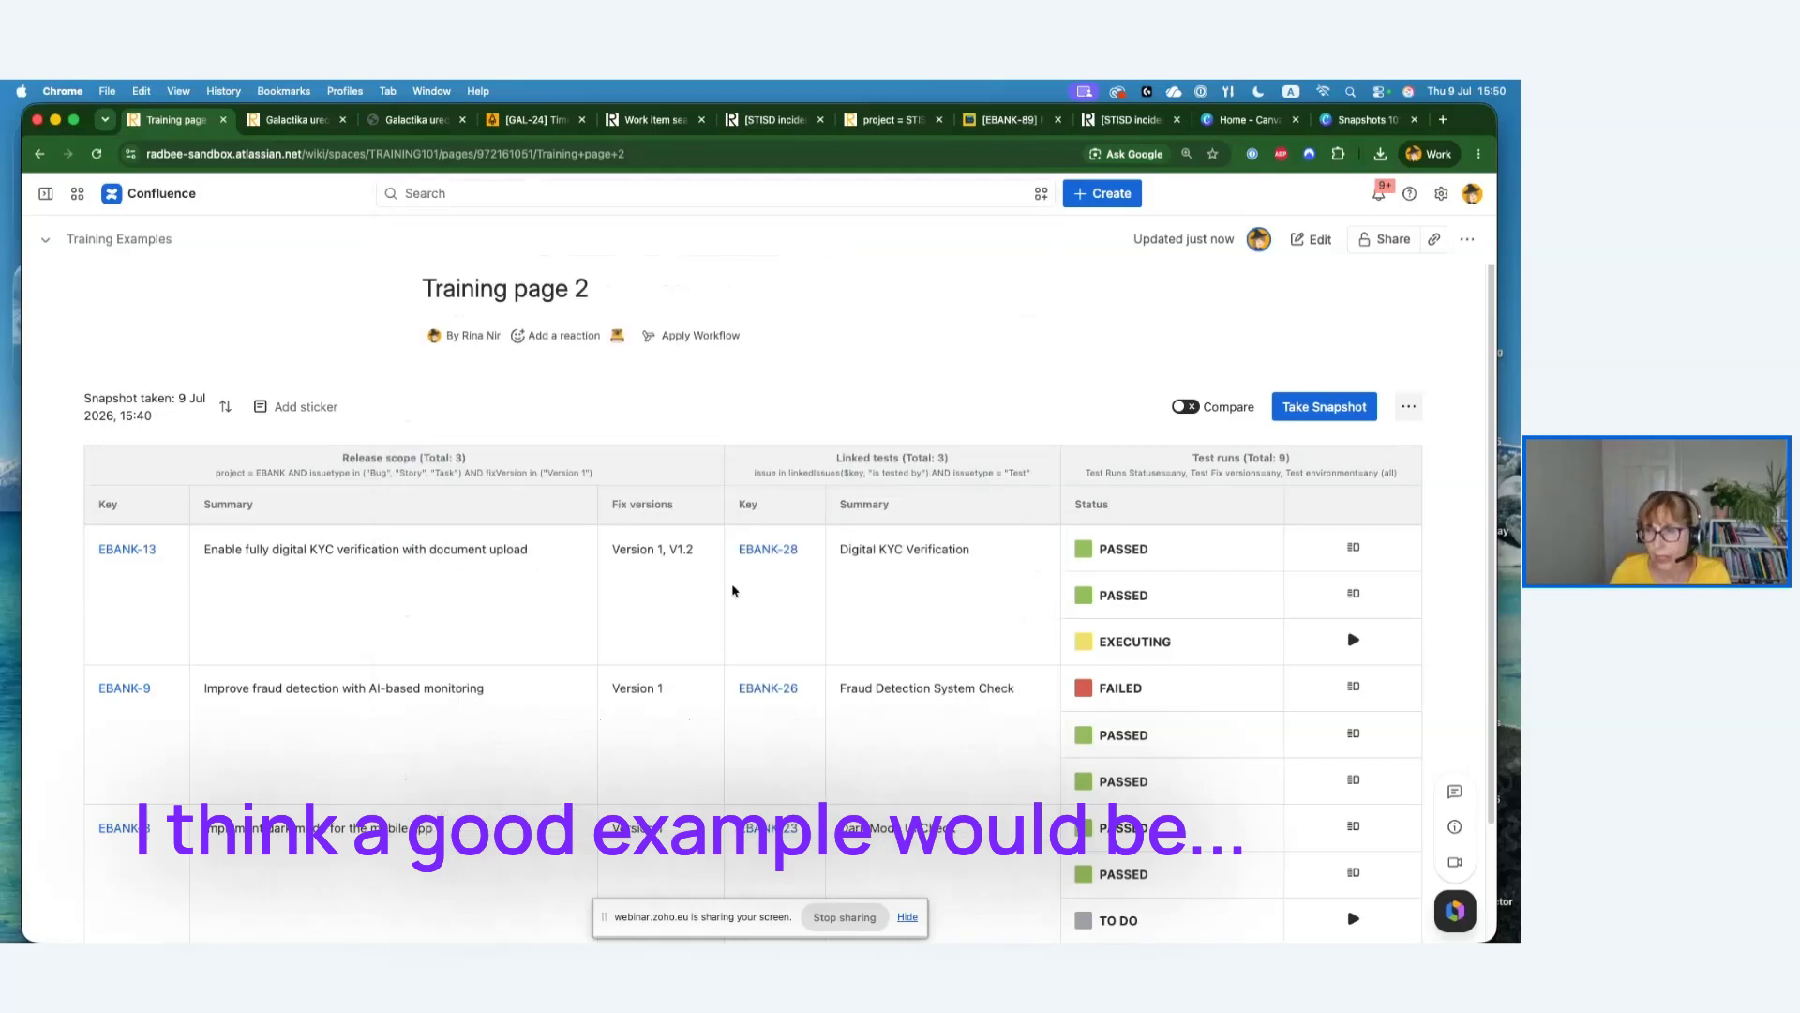
Open the parent Training page and examine the Category column of its epics snapshot for empty fields
{"action": "scroll", "coordinate": [732, 591], "scroll_direction": "down", "scroll_amount": 3}
{"action": "scroll", "coordinate": [732, 591], "scroll_direction": "up", "scroll_amount": 5}
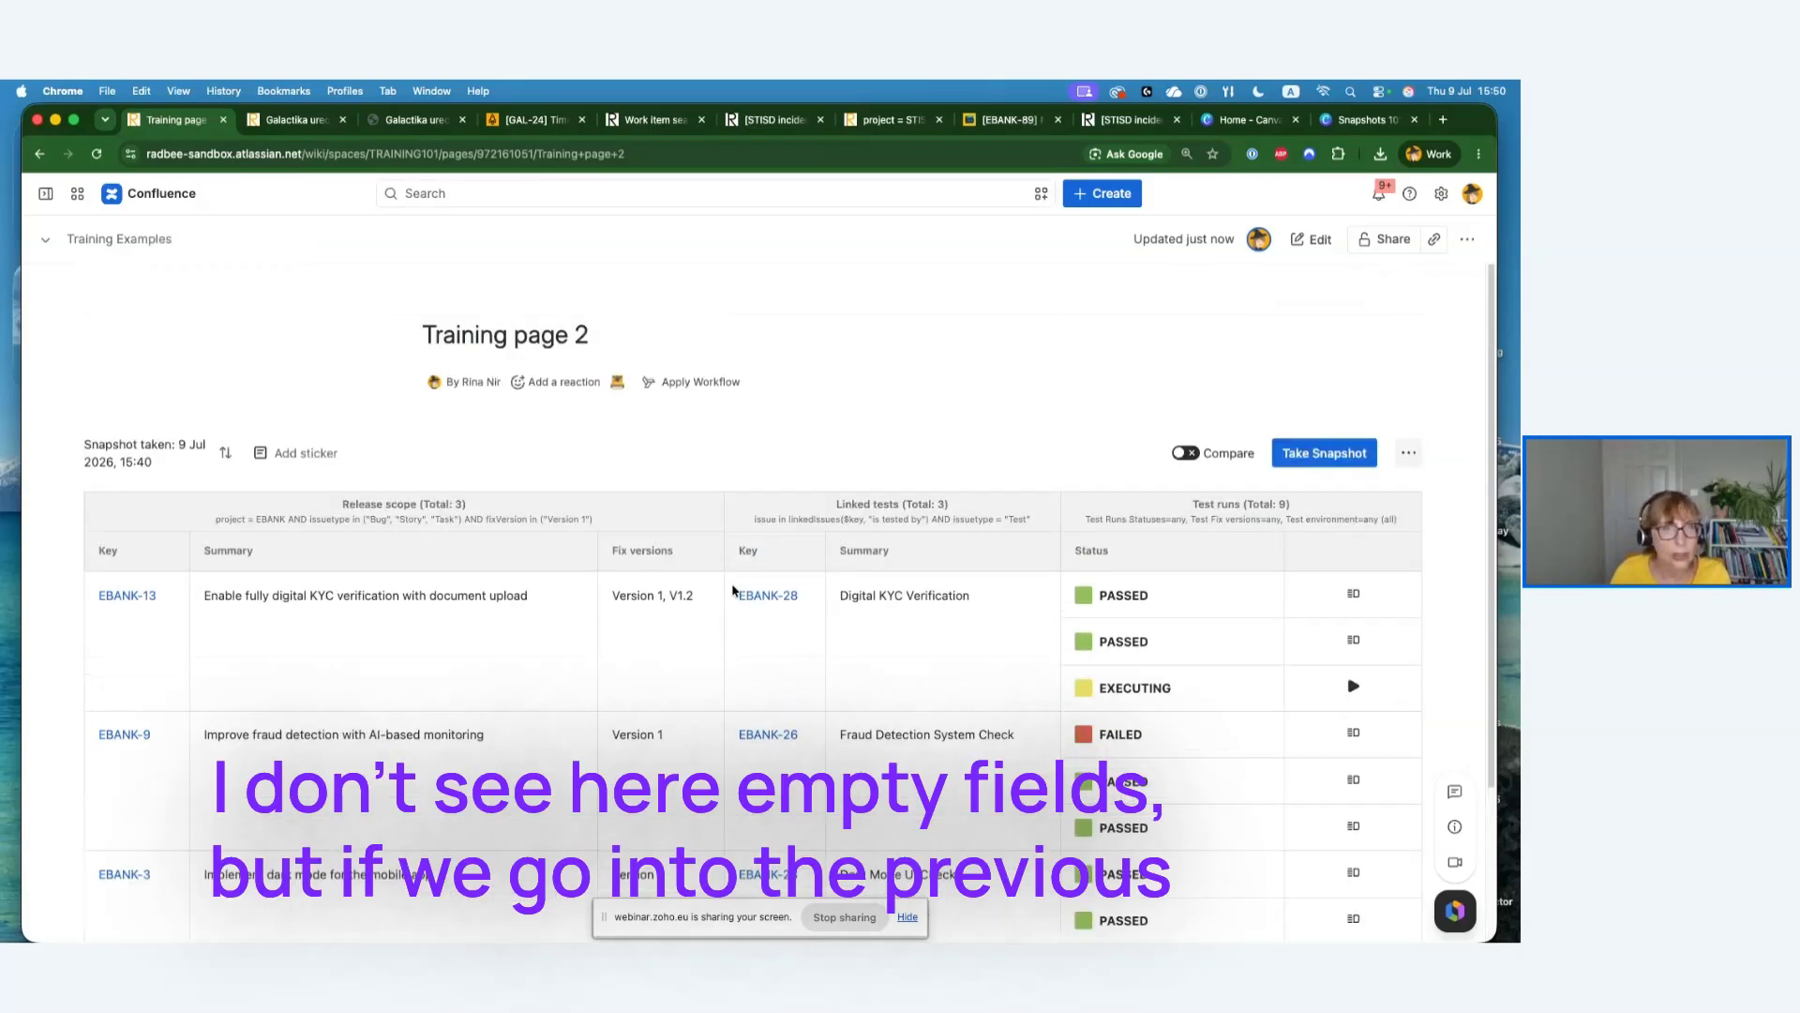
{"action": "mouse_move", "coordinate": [44, 191]}
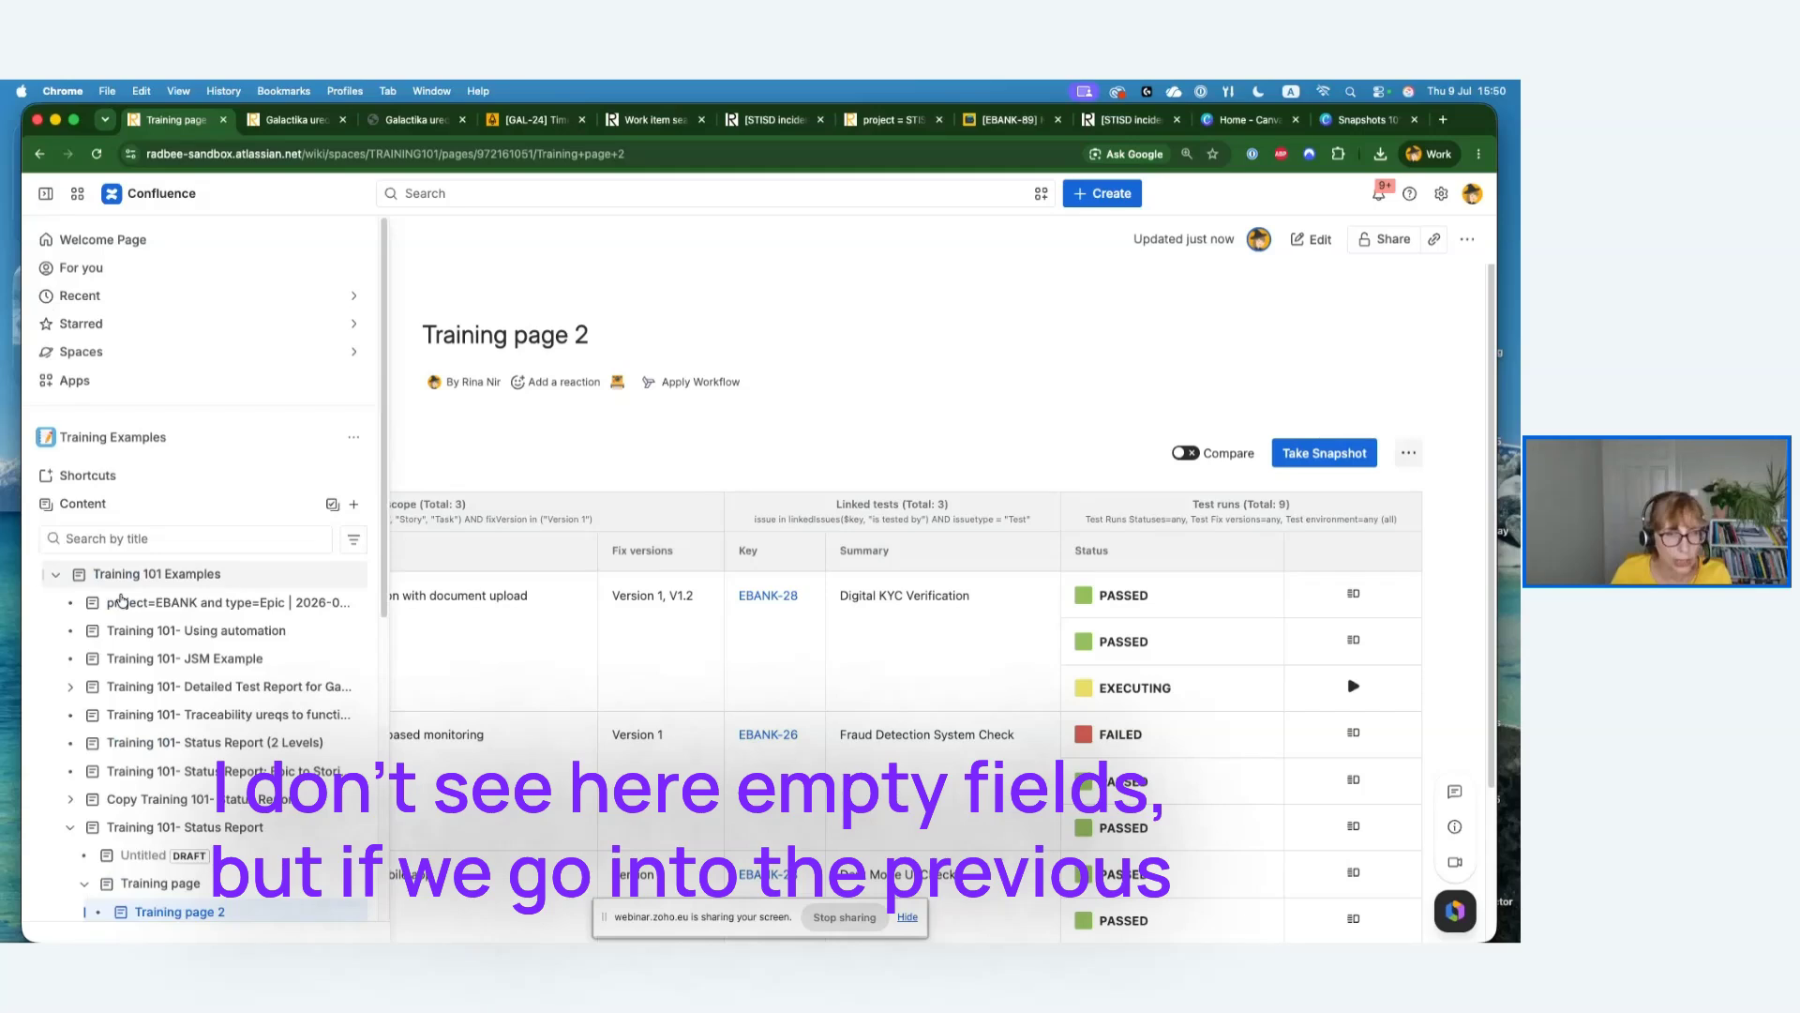
{"action": "left_click", "coordinate": [159, 883]}
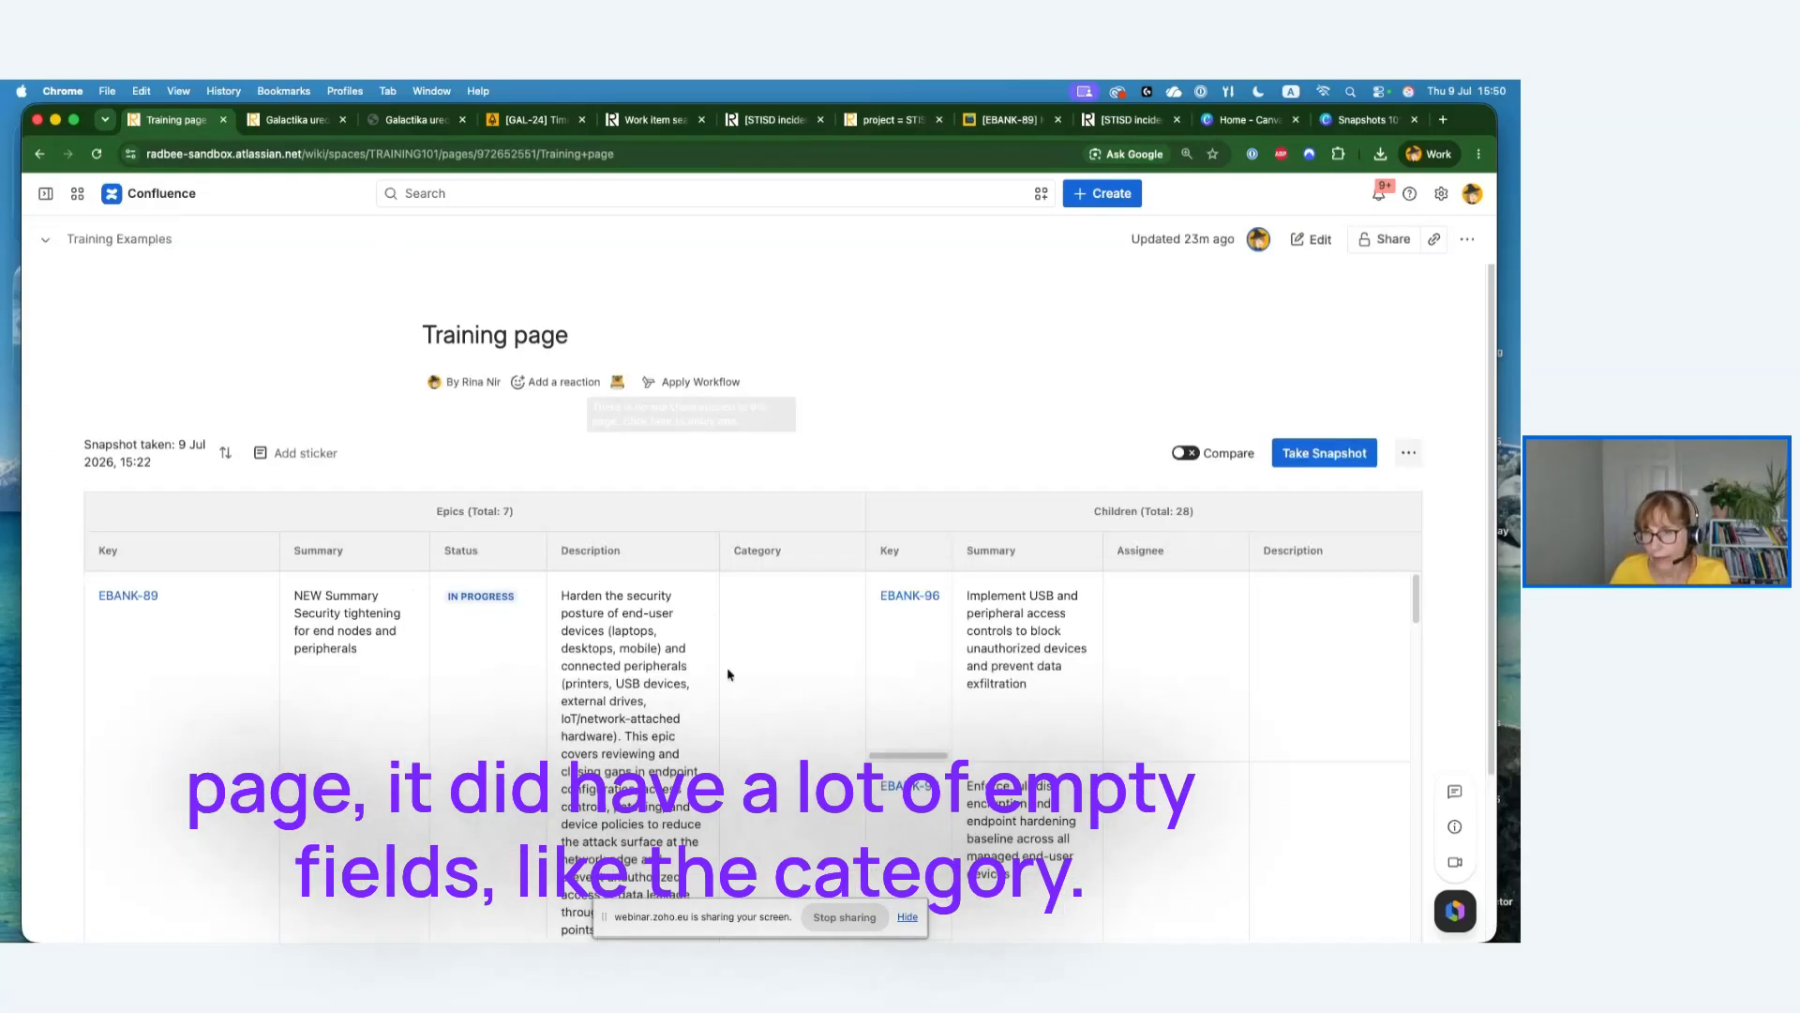
{"action": "scroll", "coordinate": [736, 656], "scroll_direction": "down", "scroll_amount": 3}
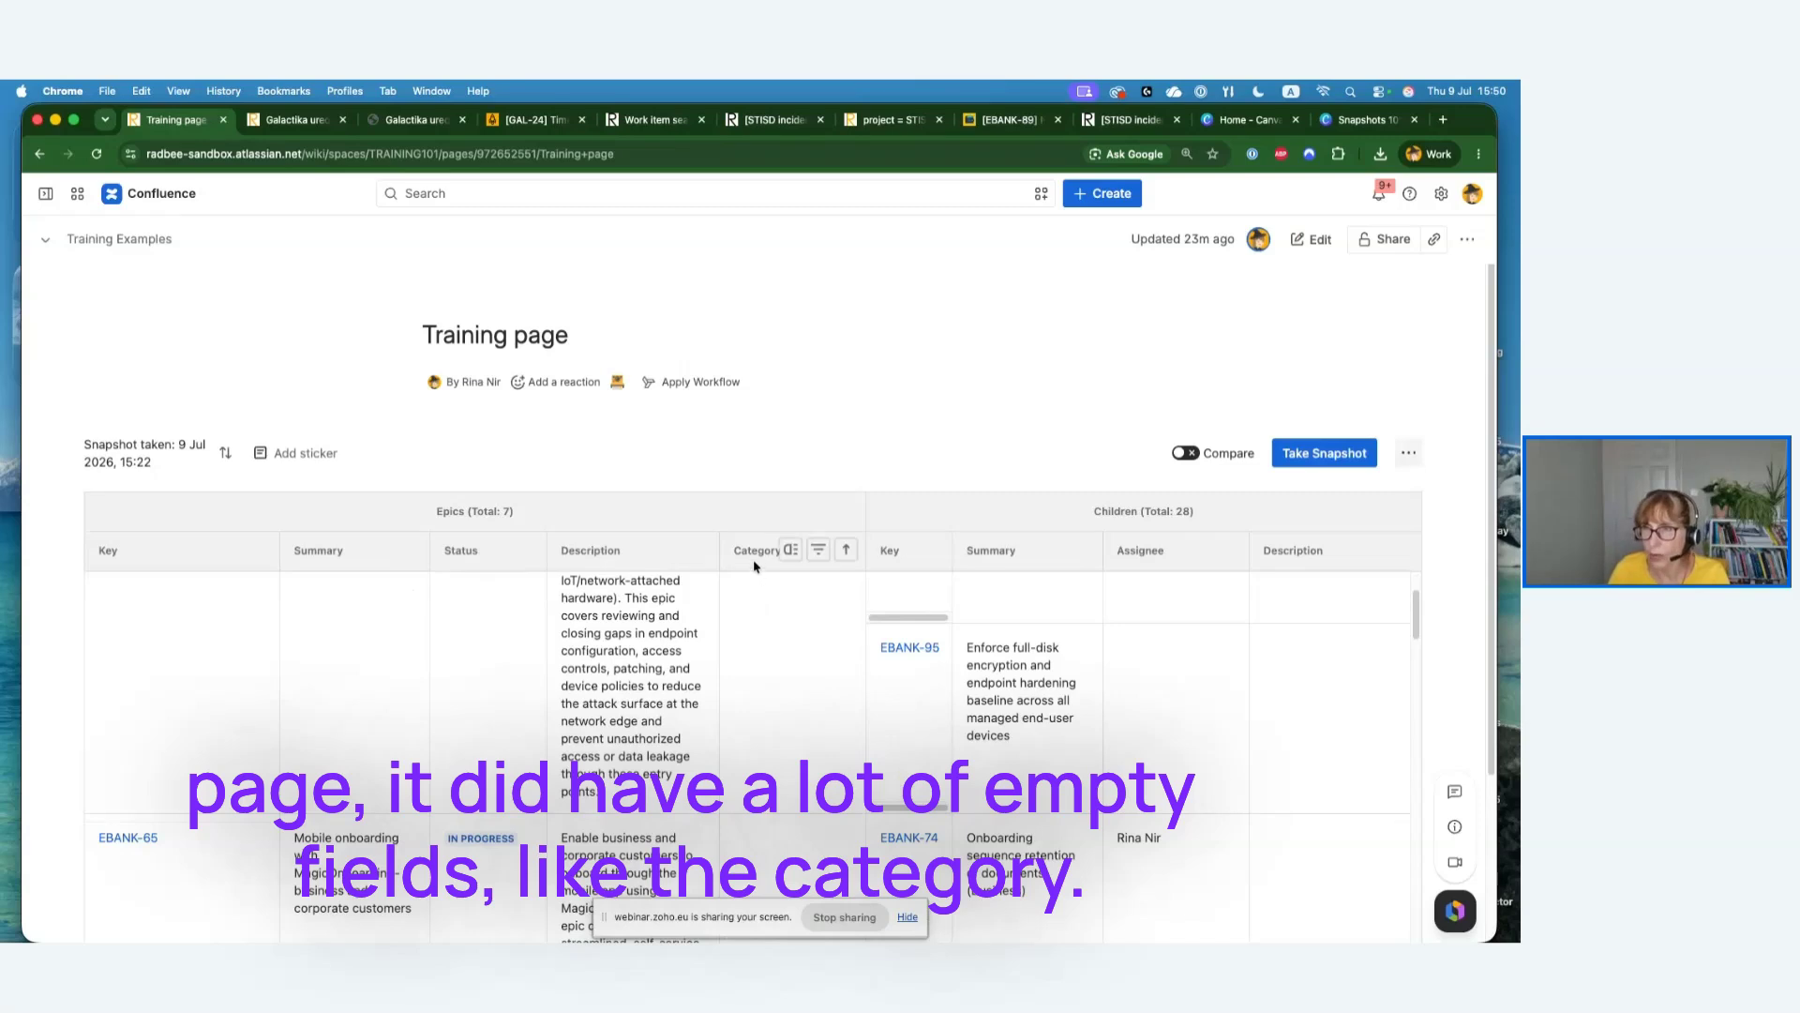
Put the Training page into edit mode and open the configuration of its Snapshots macro
{"action": "left_click", "coordinate": [1314, 242]}
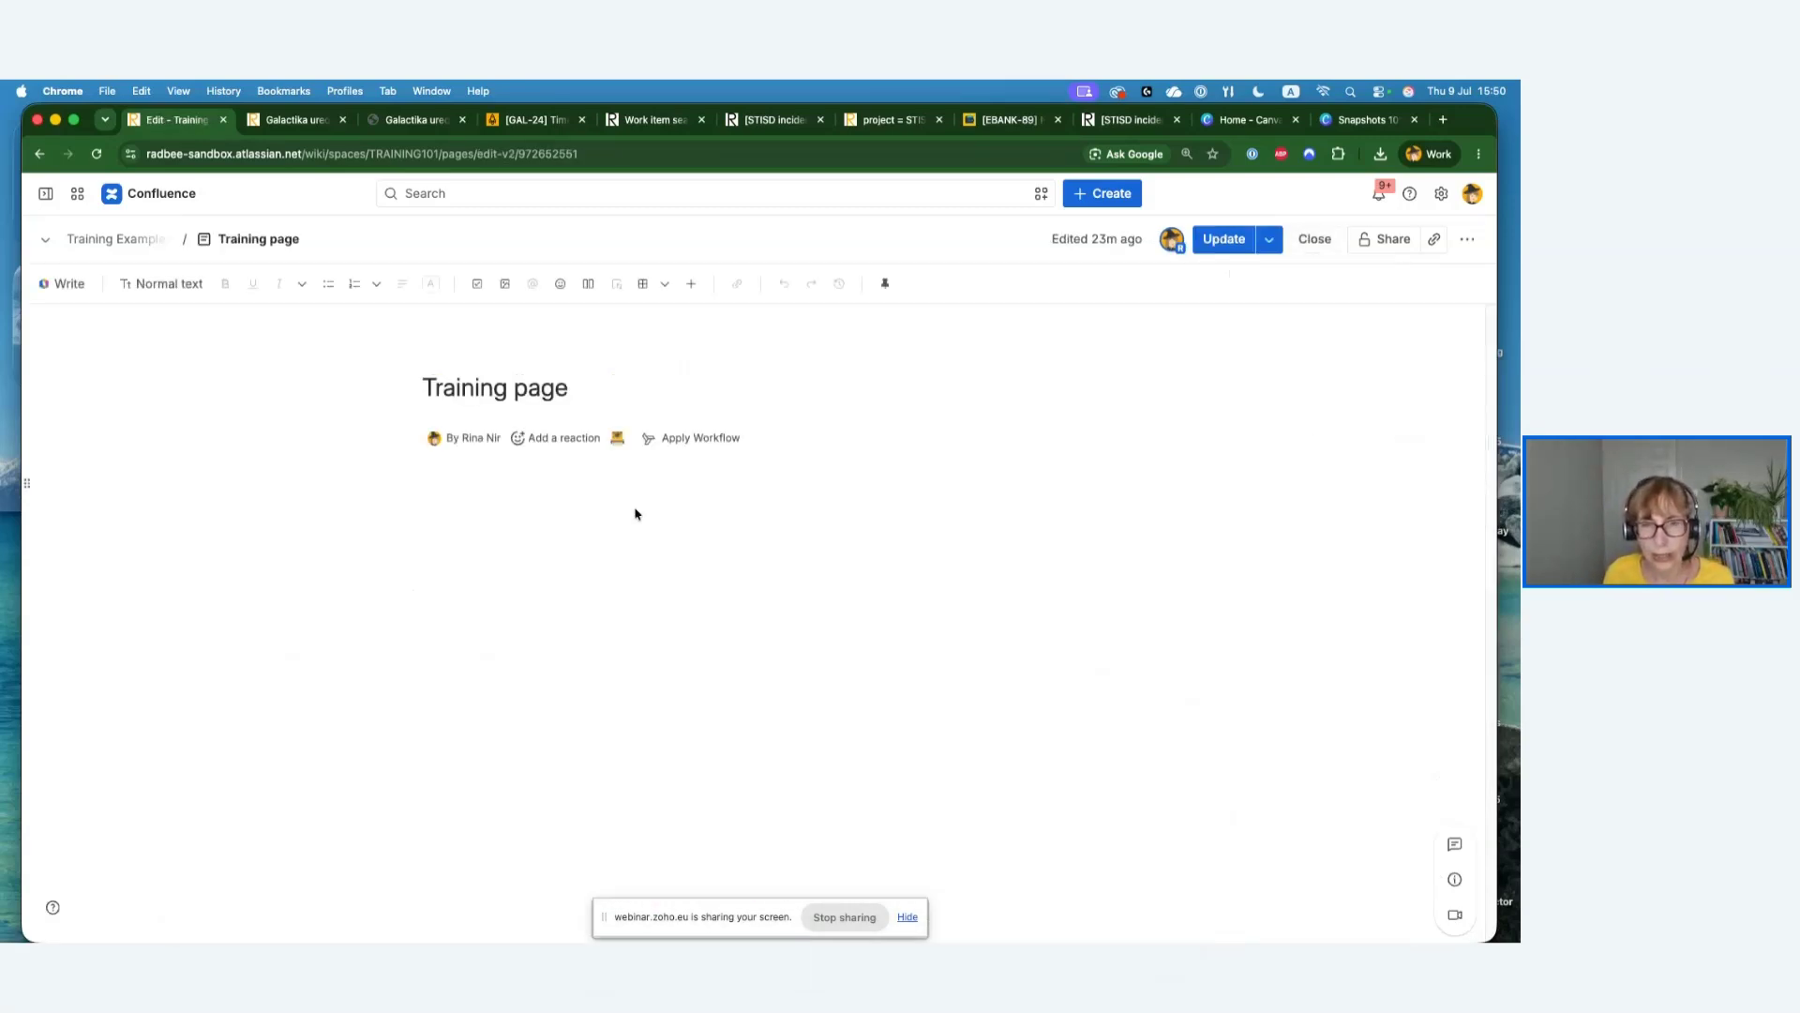
{"action": "left_click", "coordinate": [131, 467]}
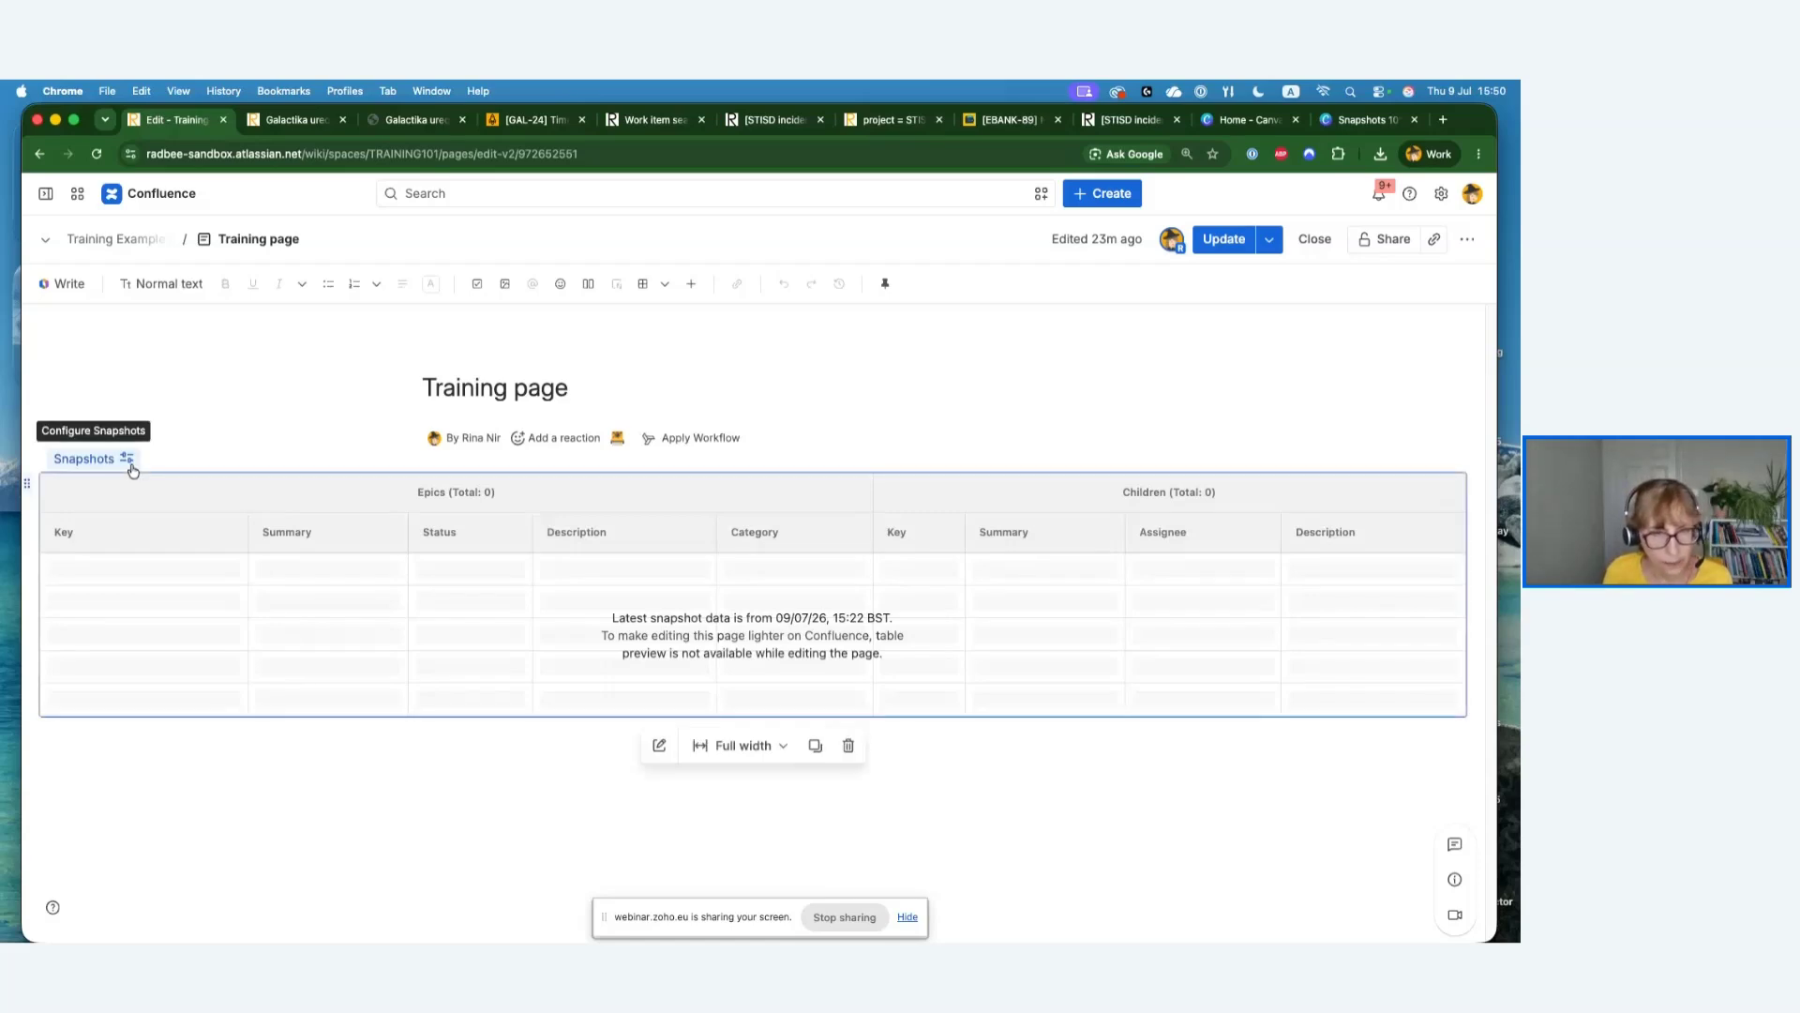
{"action": "left_click", "coordinate": [666, 745]}
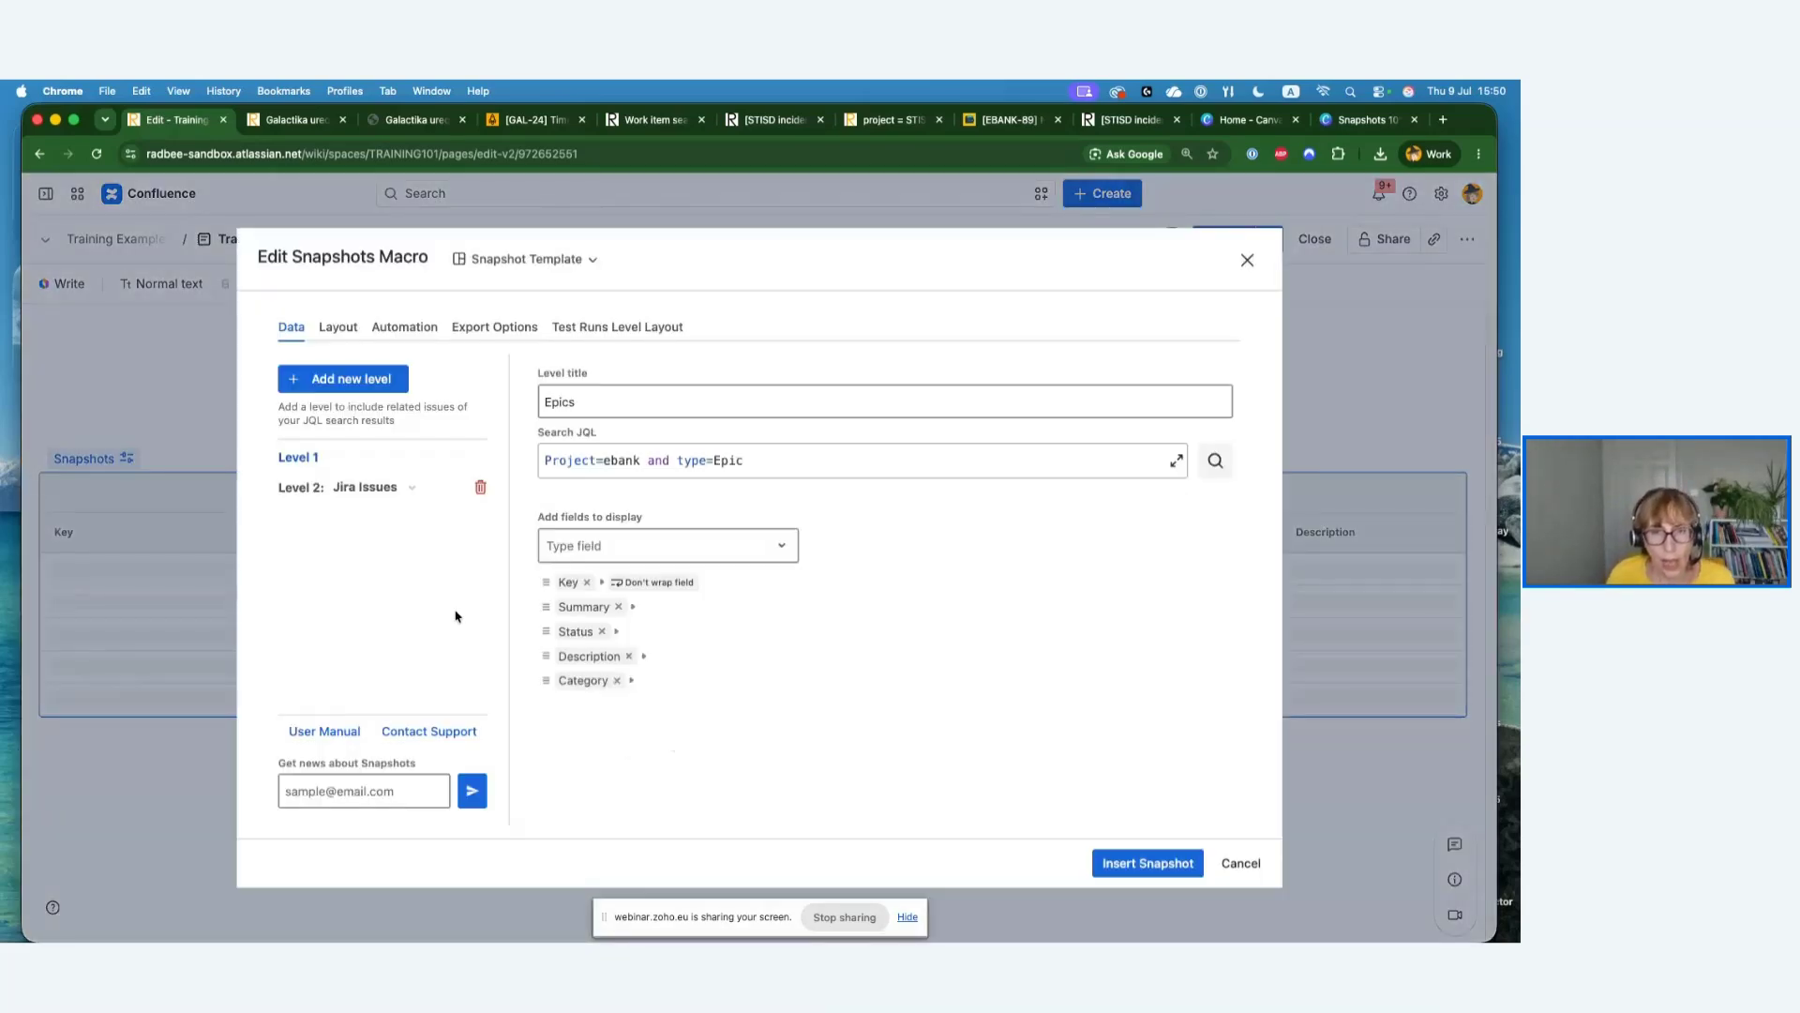
Add the default [EMPTY] placeholder to the Category field of the Epics level
{"action": "mouse_move", "coordinate": [568, 684]}
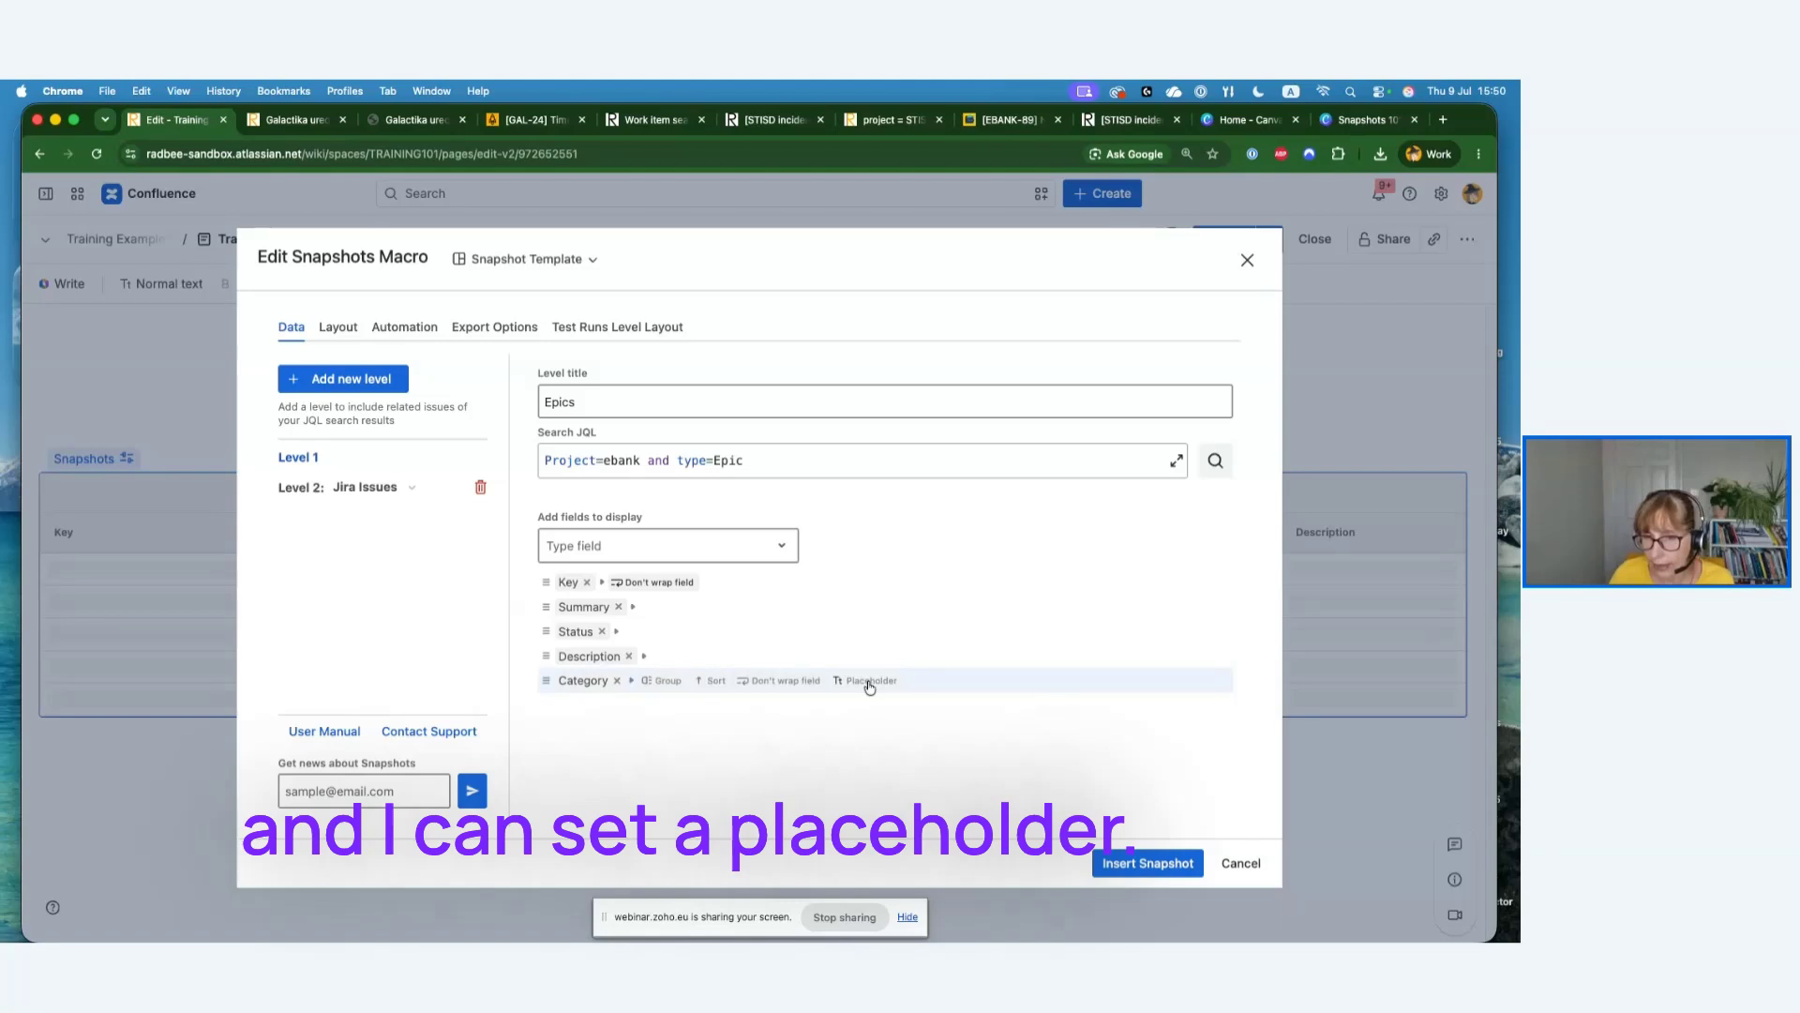
{"action": "left_click", "coordinate": [870, 684]}
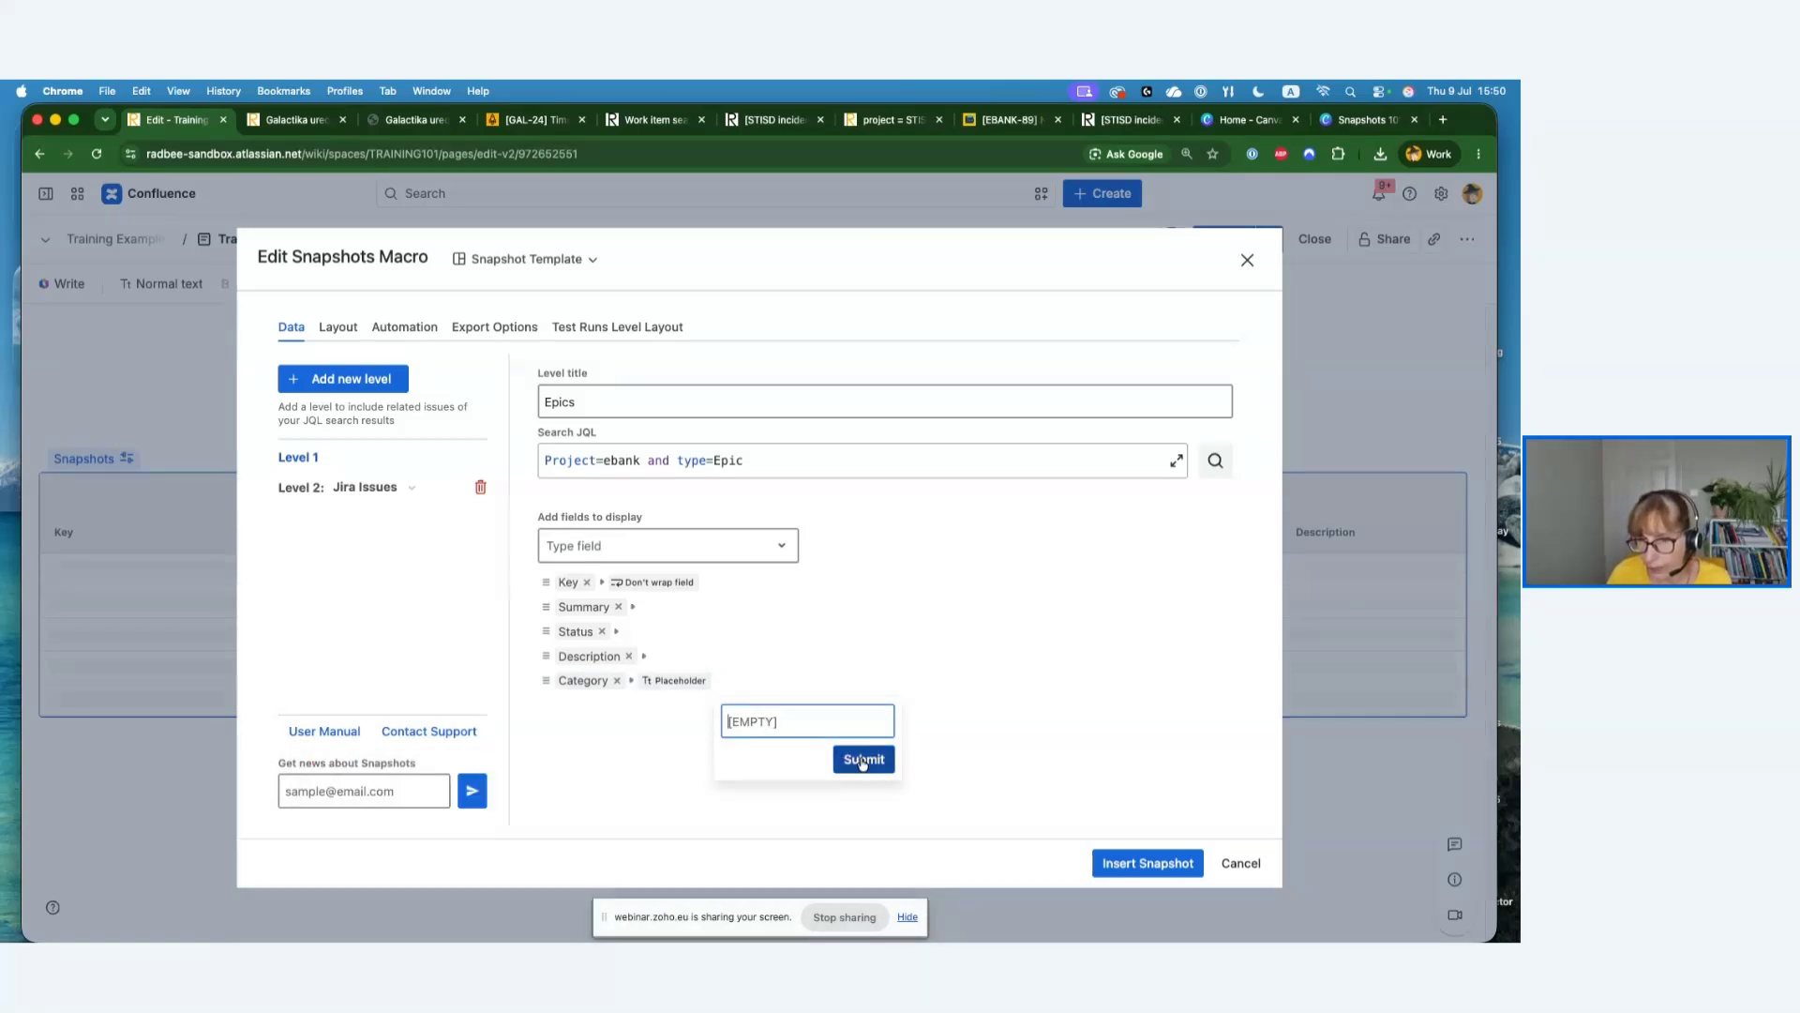
{"action": "left_click", "coordinate": [863, 759]}
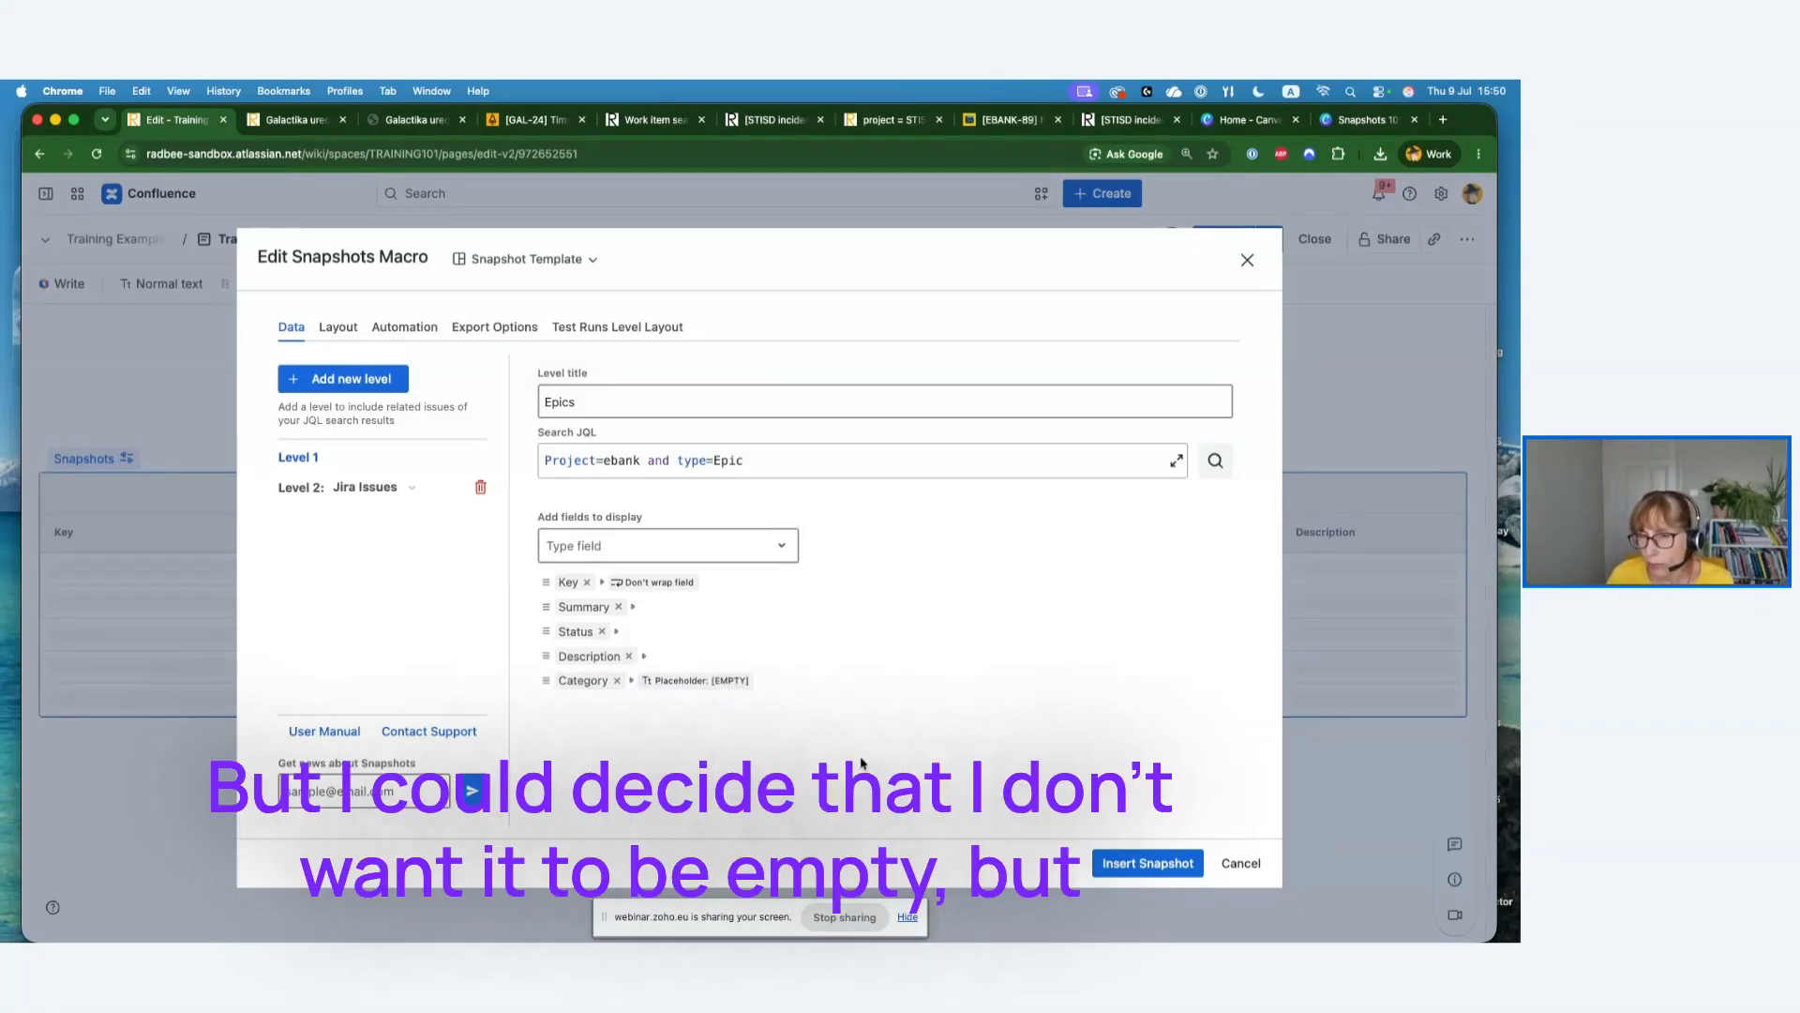
Set the Category field's placeholder to [NA] in the Epics level and publish the updated Training page
{"action": "mouse_move", "coordinate": [735, 689]}
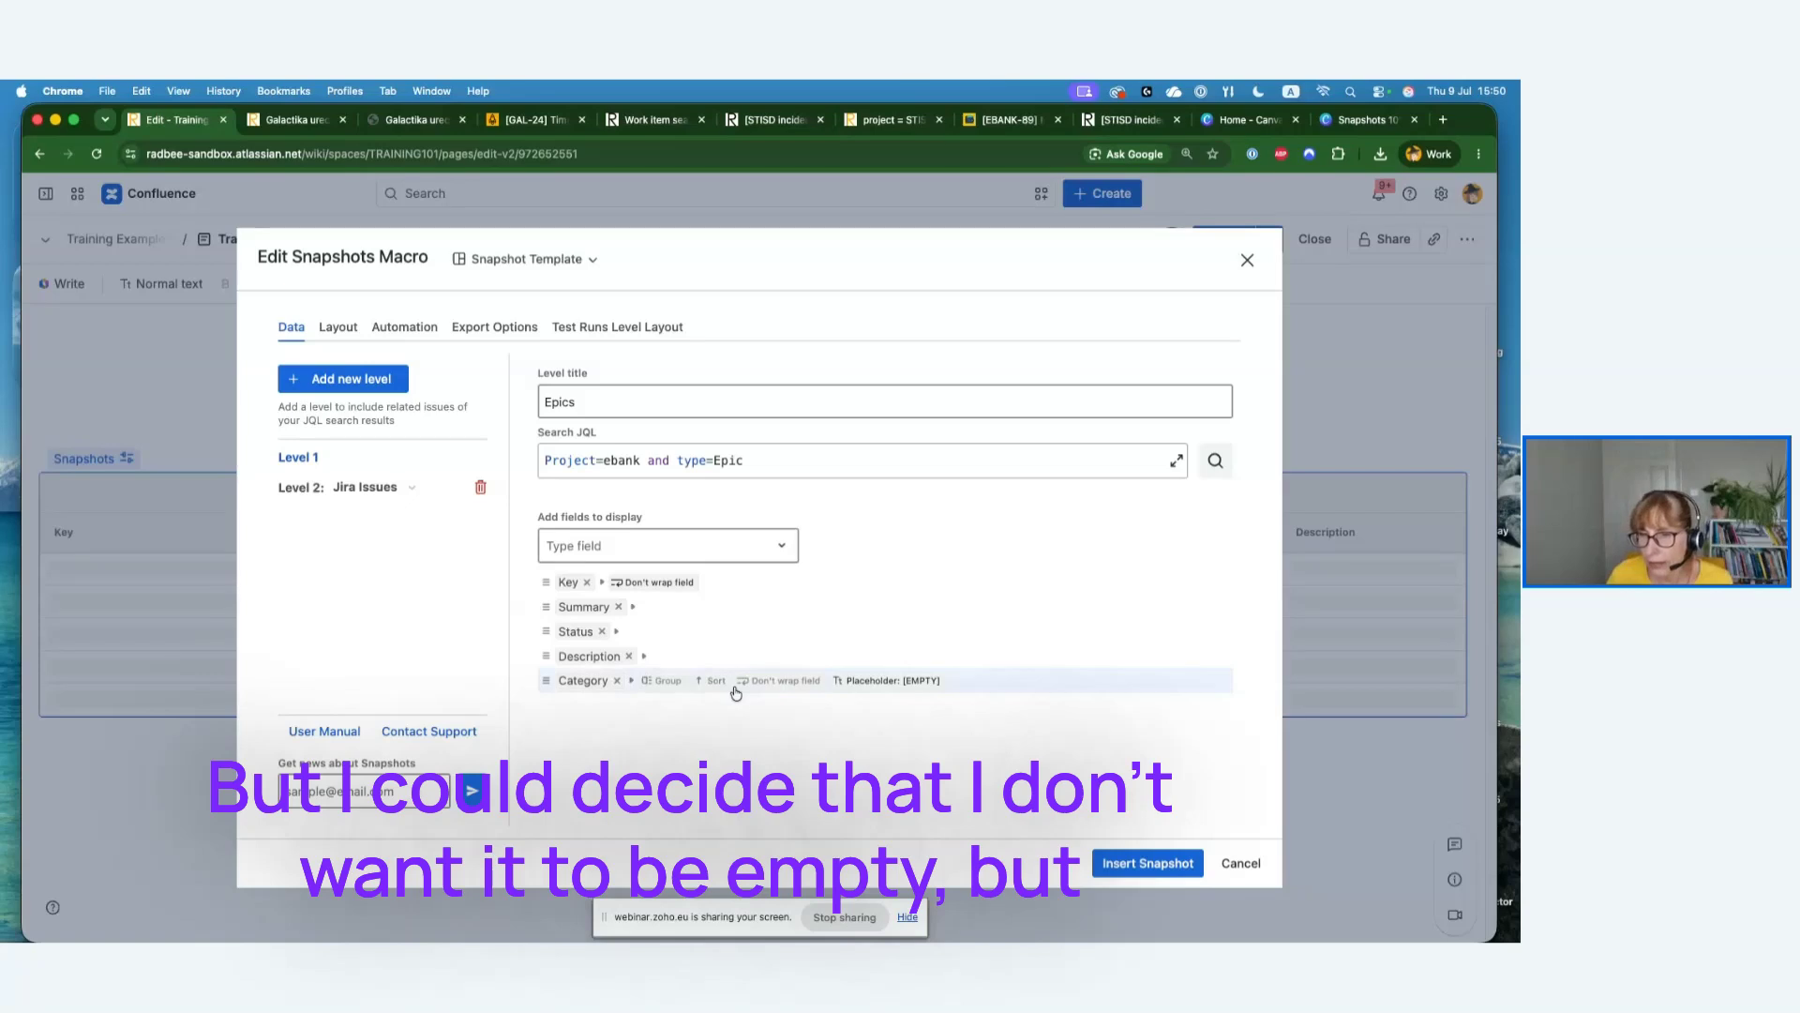
{"action": "left_click", "coordinate": [890, 683]}
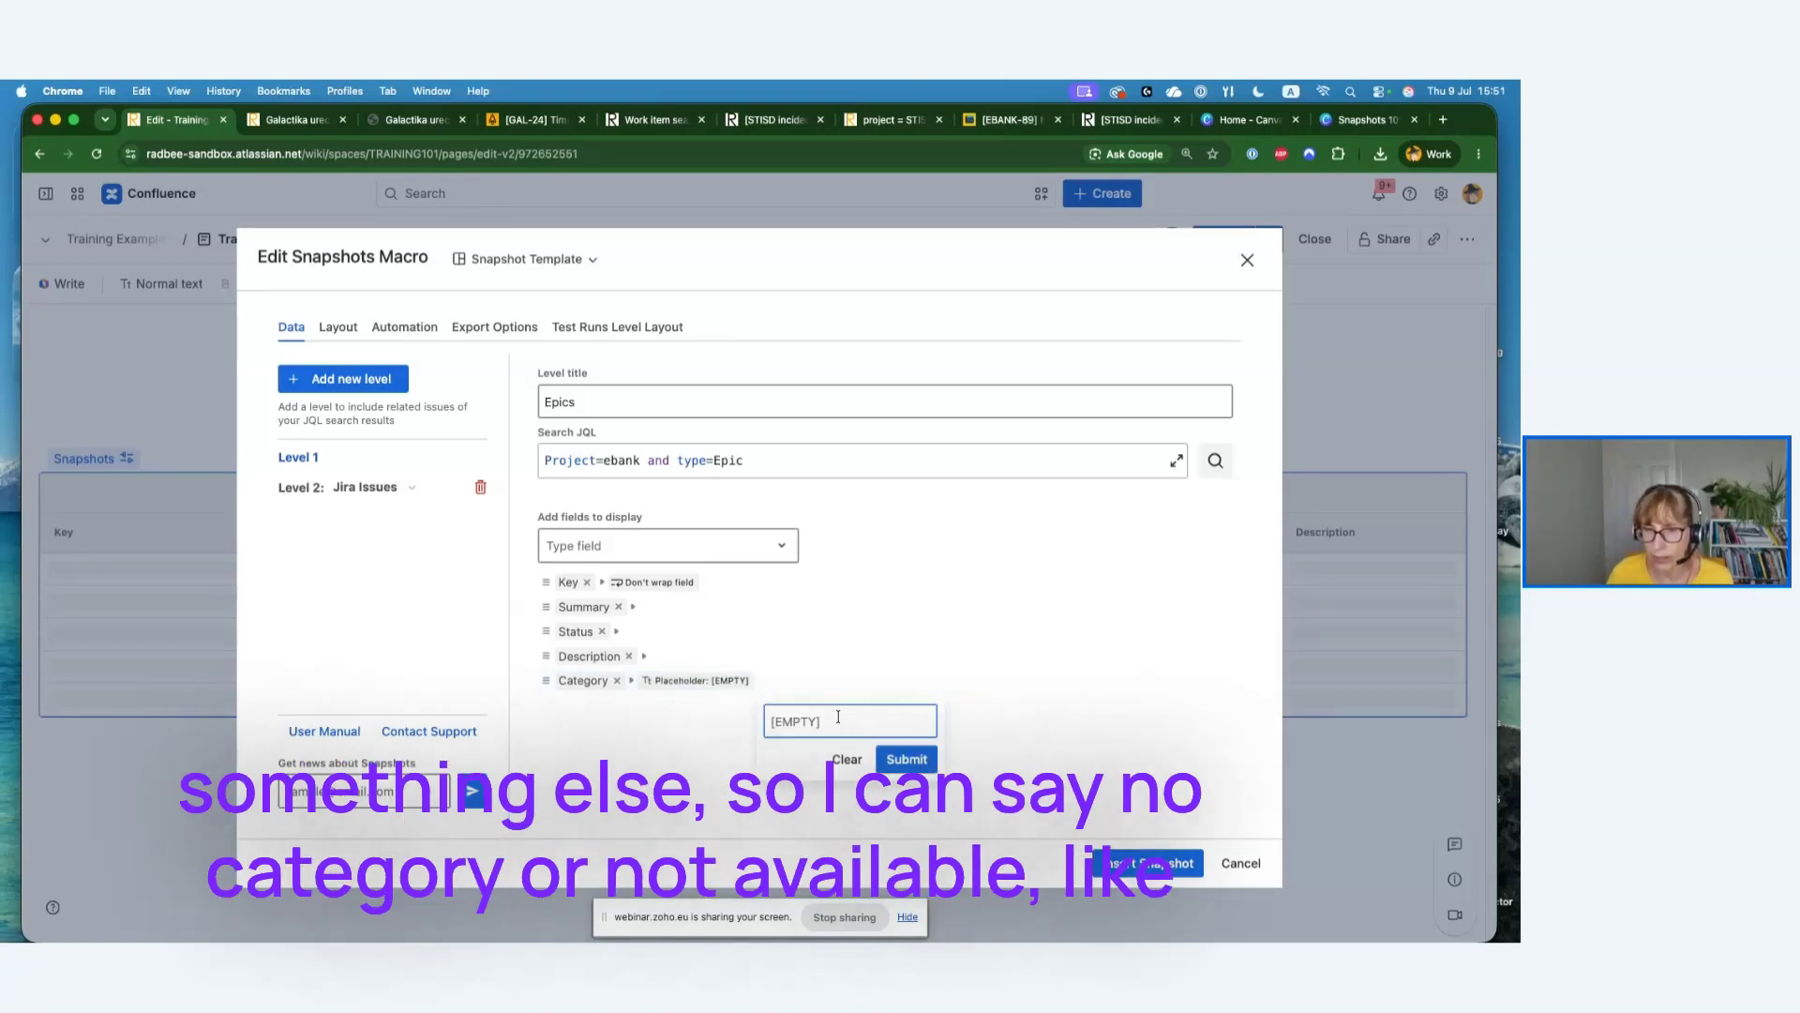
{"action": "type", "text": "[N"}
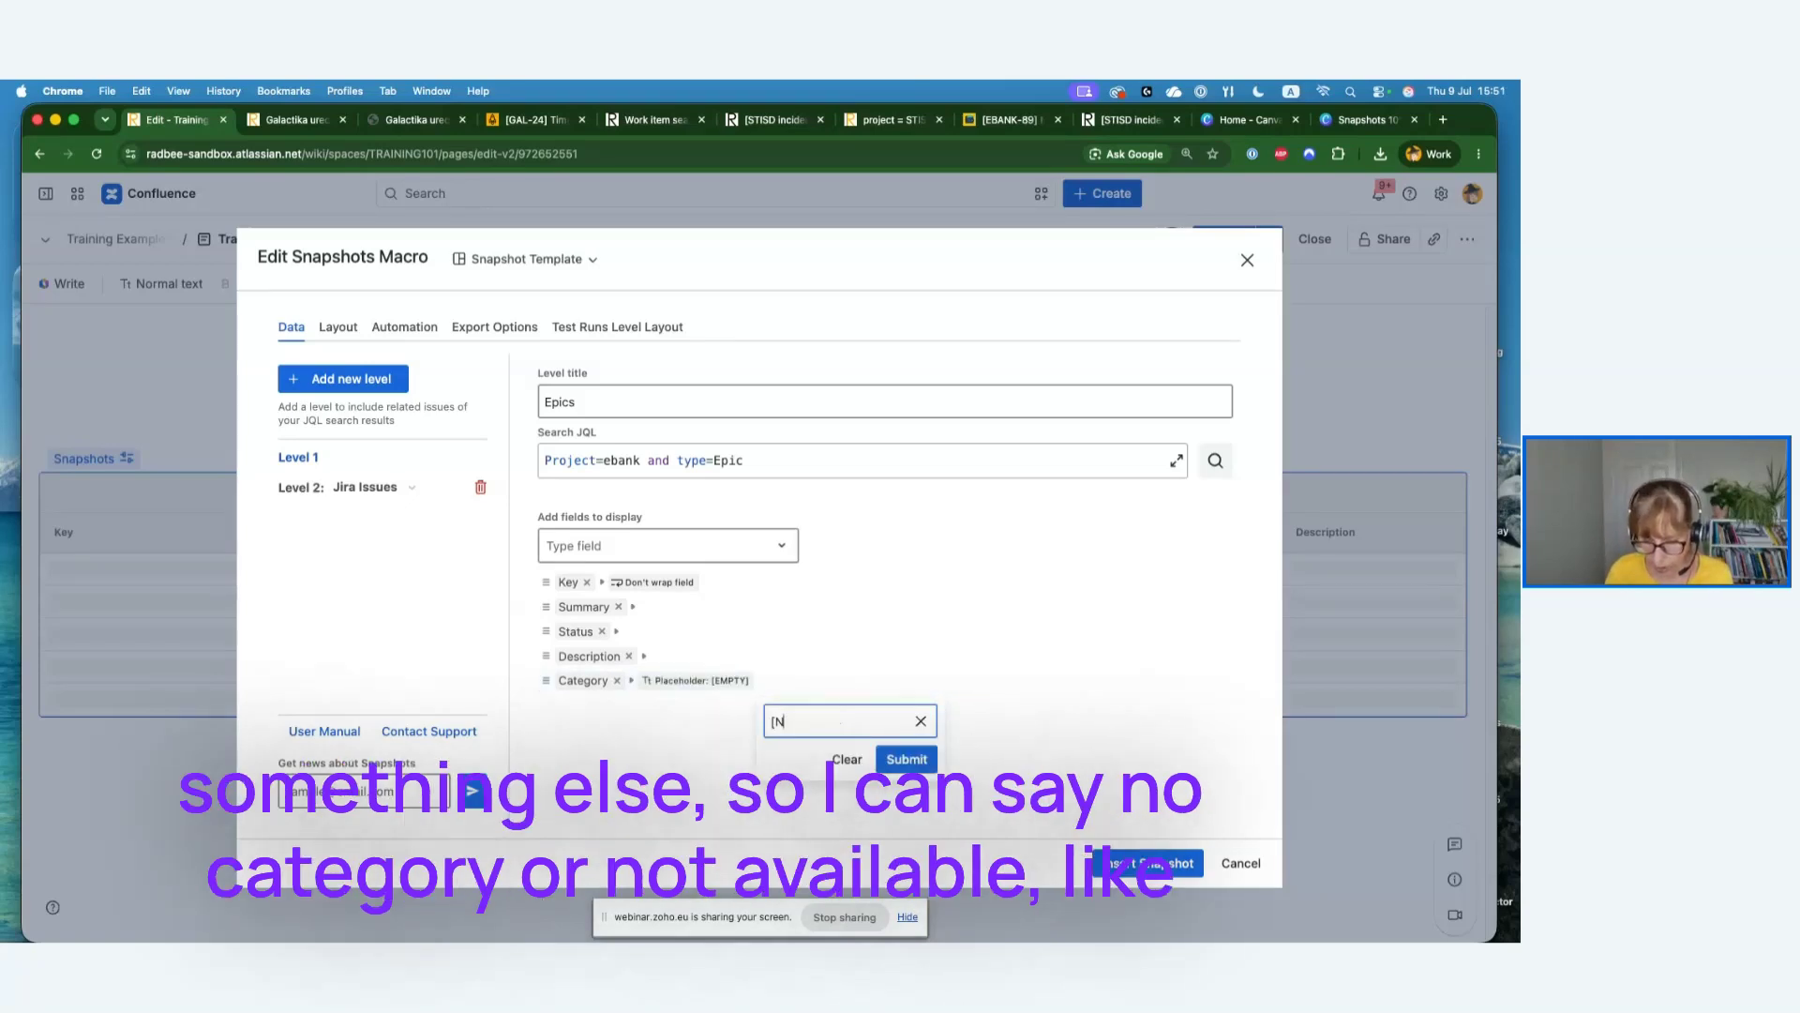
{"action": "type", "text": "o cateogr"}
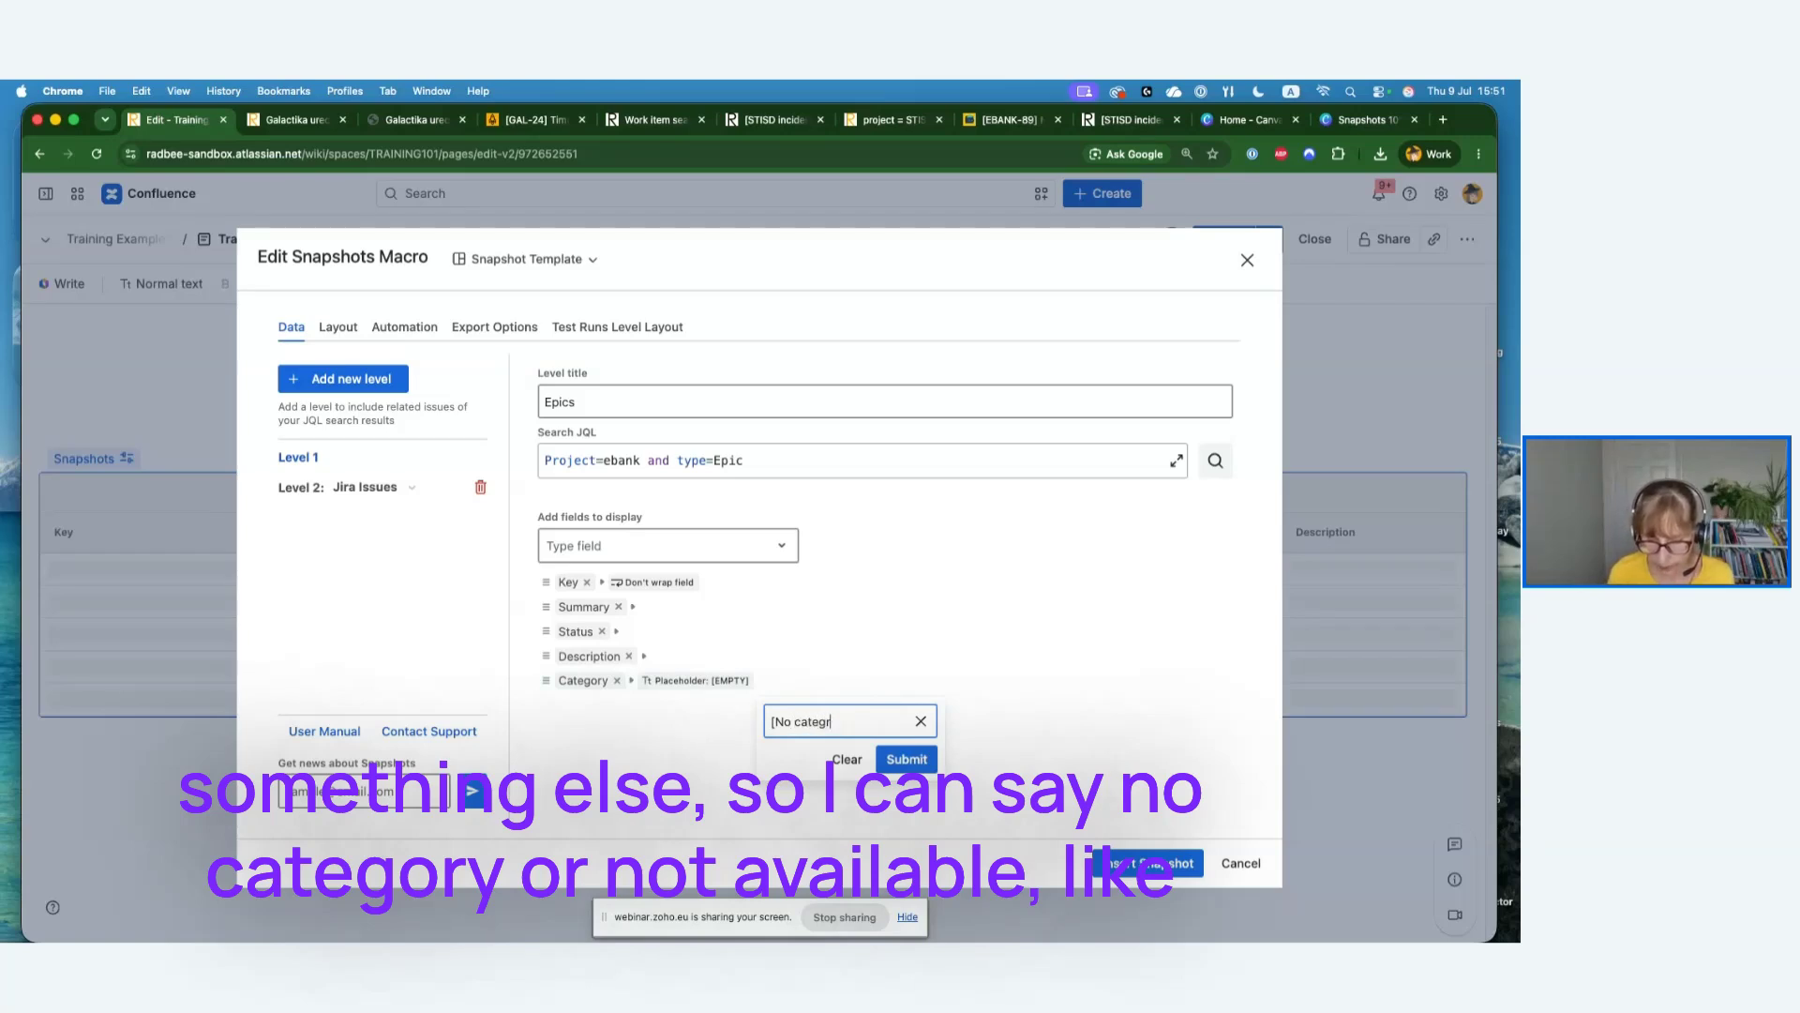
{"action": "key", "text": "BackSpace"}
{"action": "key", "text": "BackSpace"}
{"action": "key", "text": "BackSpace"}
{"action": "key", "text": "BackSpace"}
{"action": "key", "text": "BackSpace"}
{"action": "key", "text": "BackSpace"}
{"action": "key", "text": "BackSpace"}
{"action": "key", "text": "BackSpace"}
{"action": "key", "text": "BackSpace"}
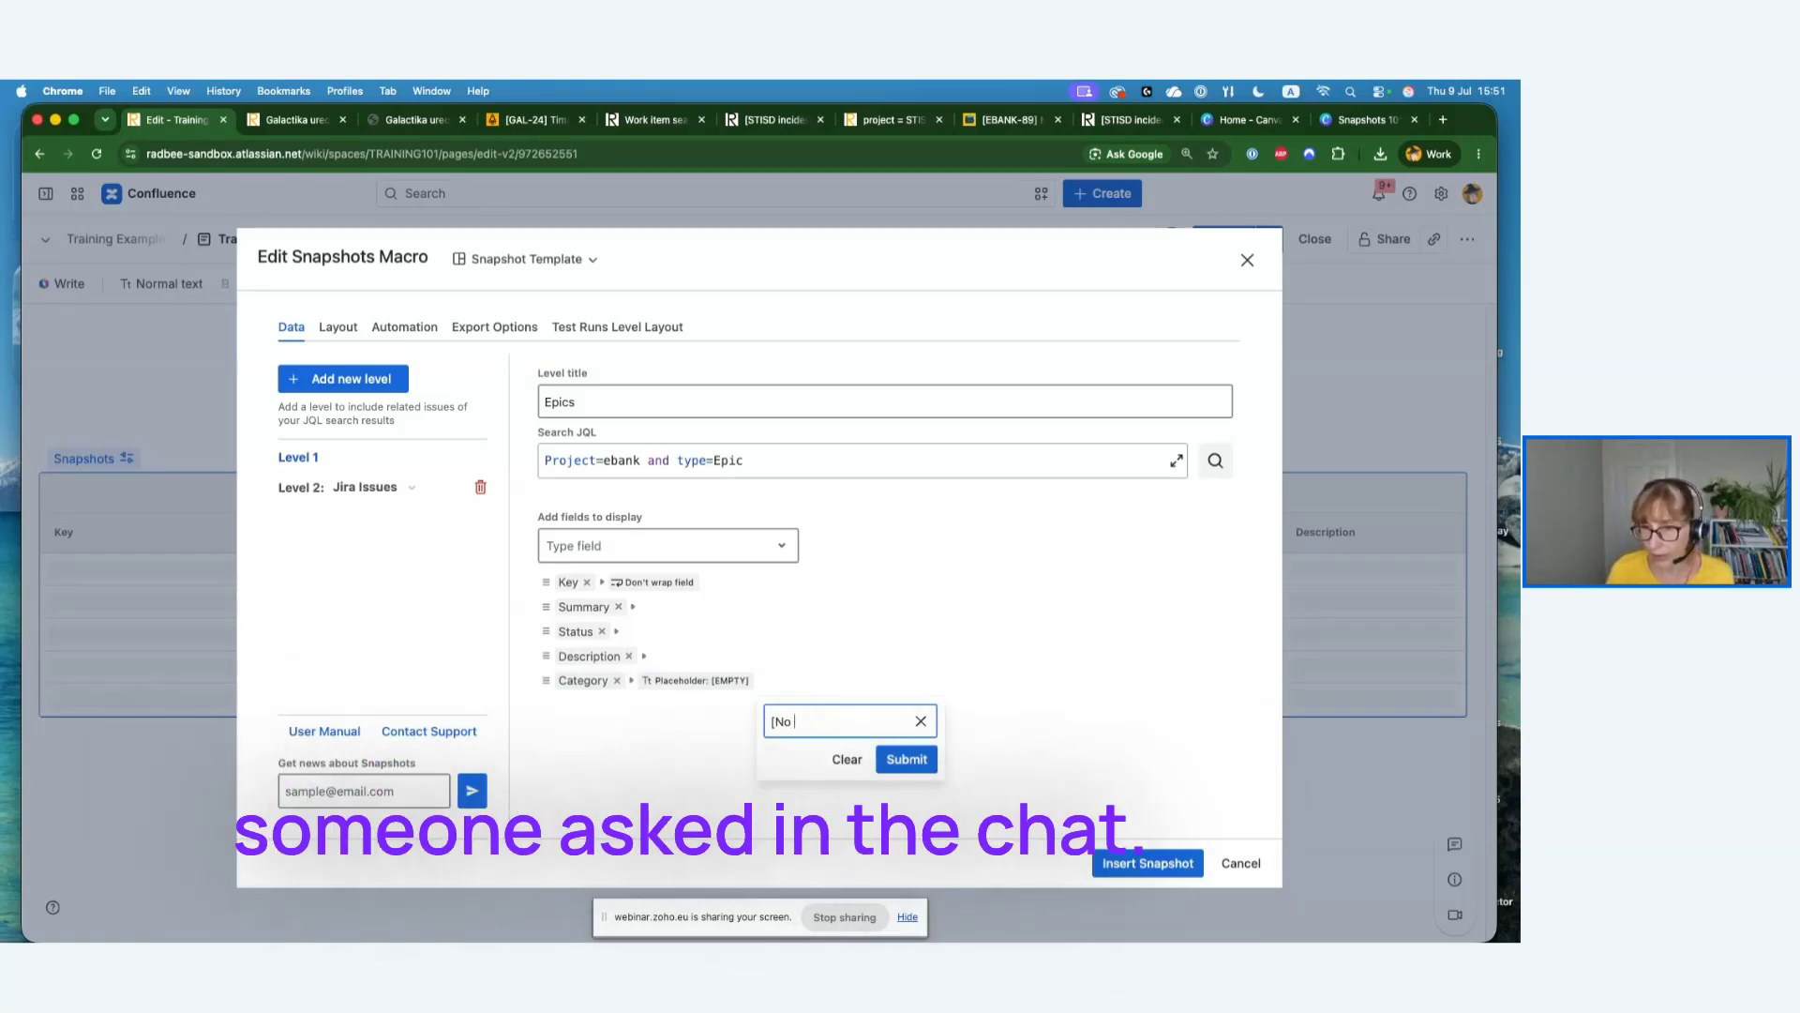
{"action": "type", "text": "A]"}
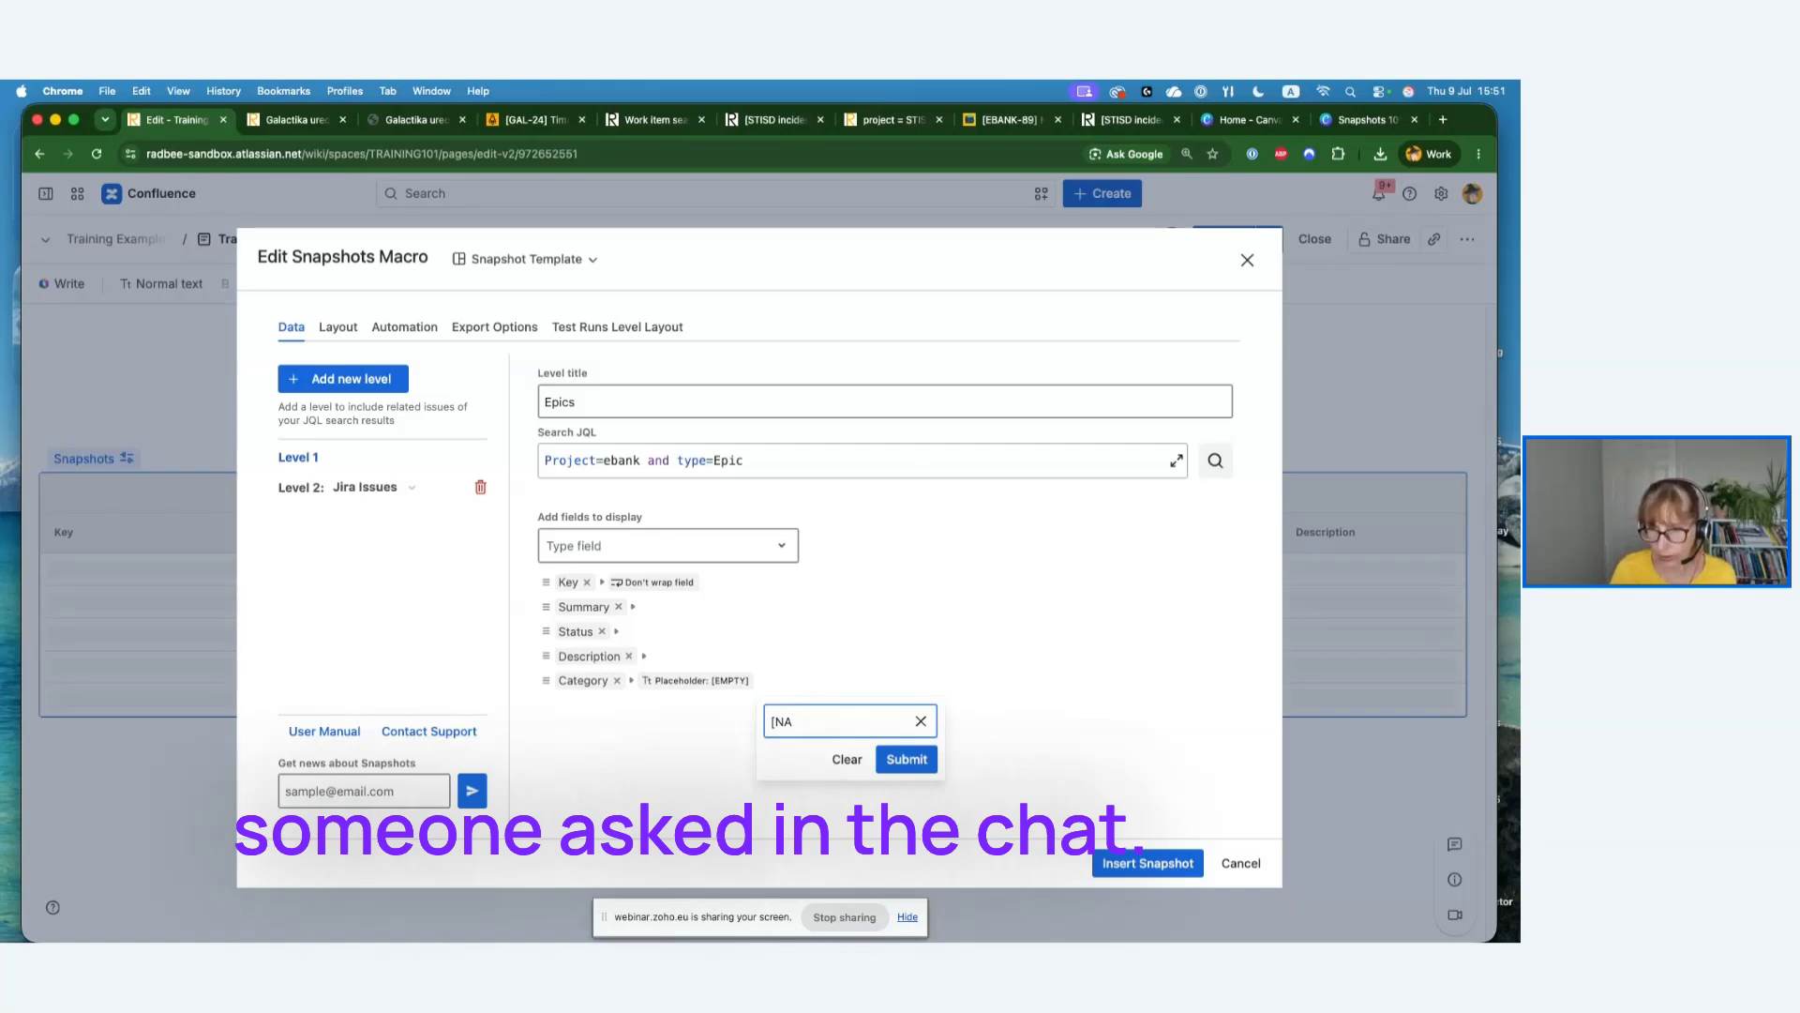
{"action": "left_click", "coordinate": [906, 759]}
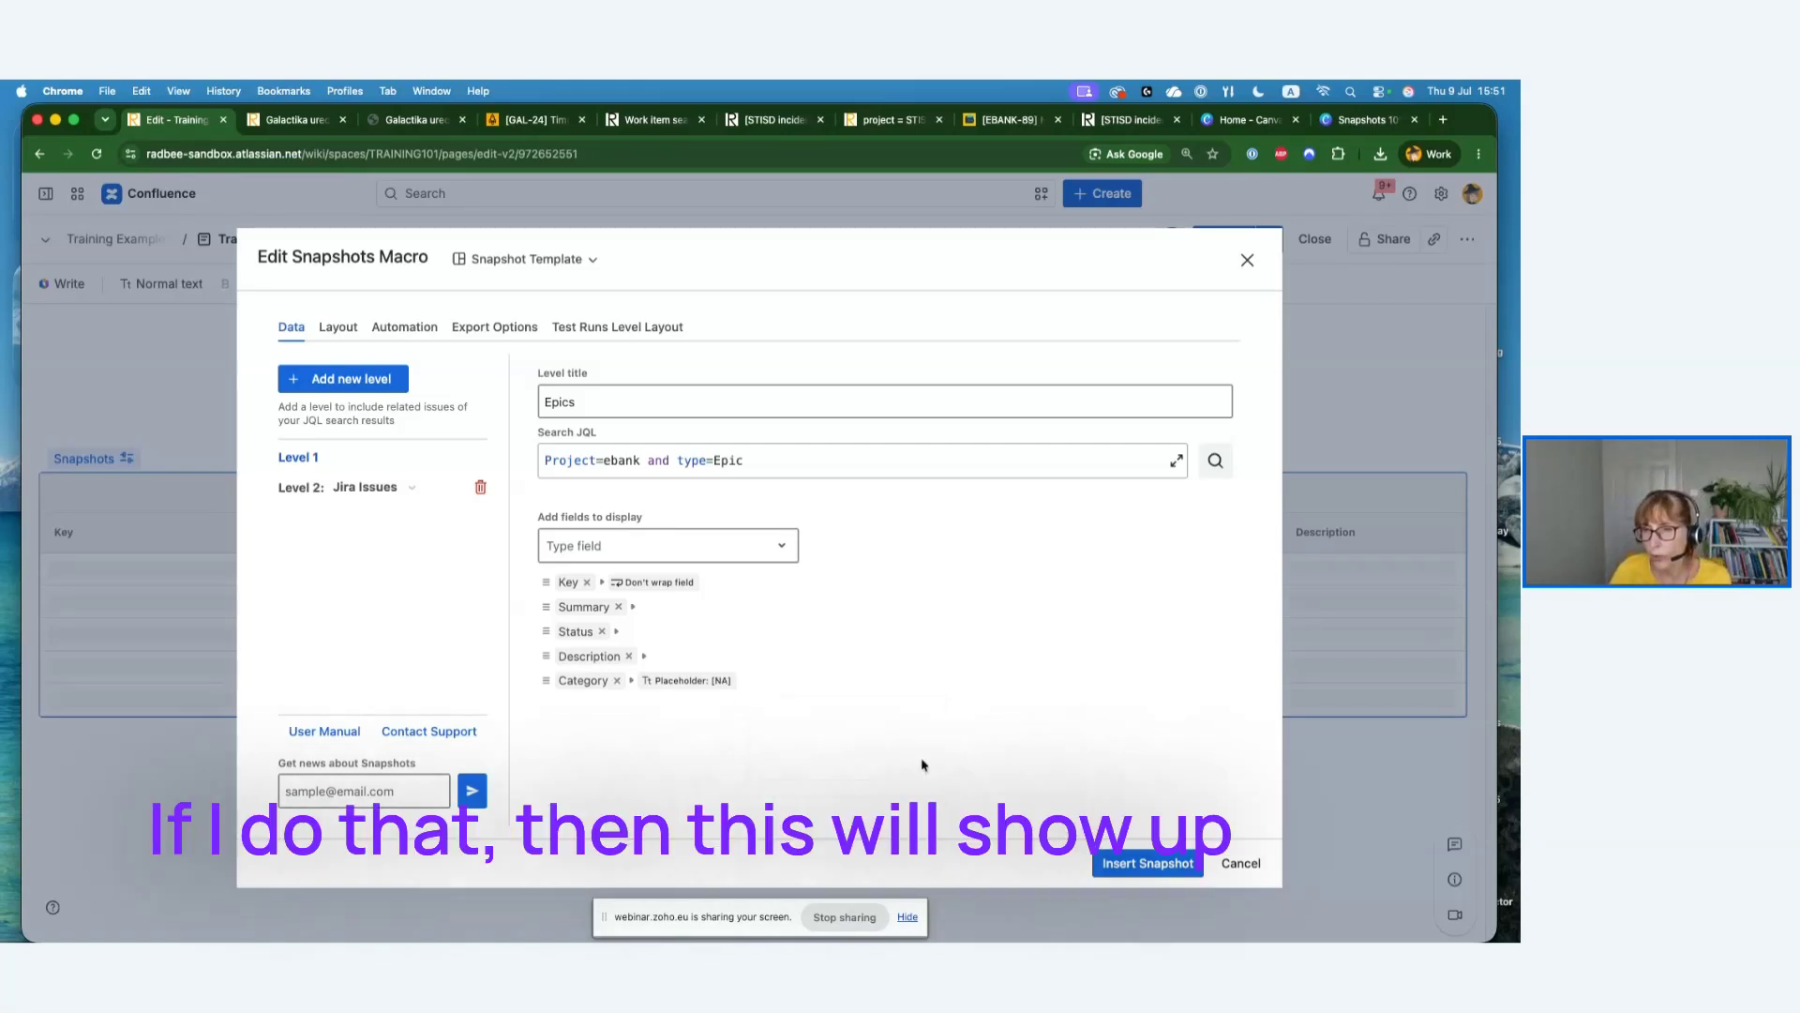
{"action": "left_click", "coordinate": [1128, 863]}
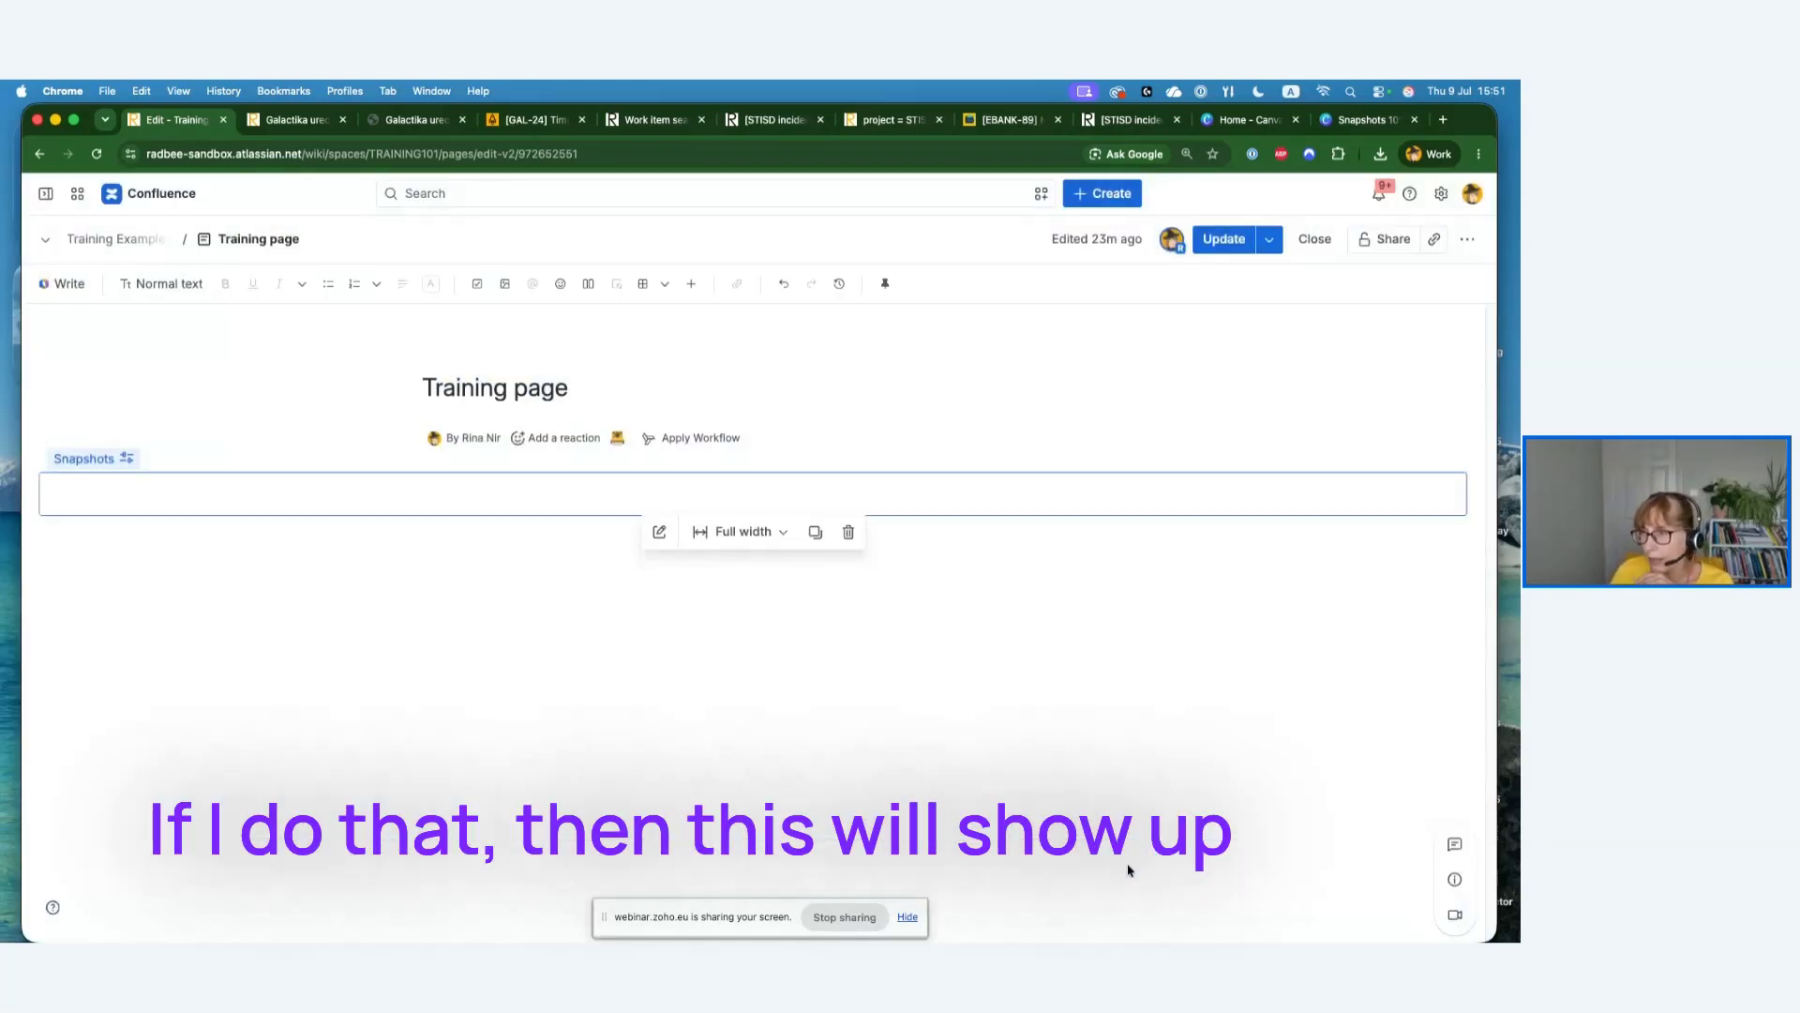
{"action": "left_click", "coordinate": [1236, 240]}
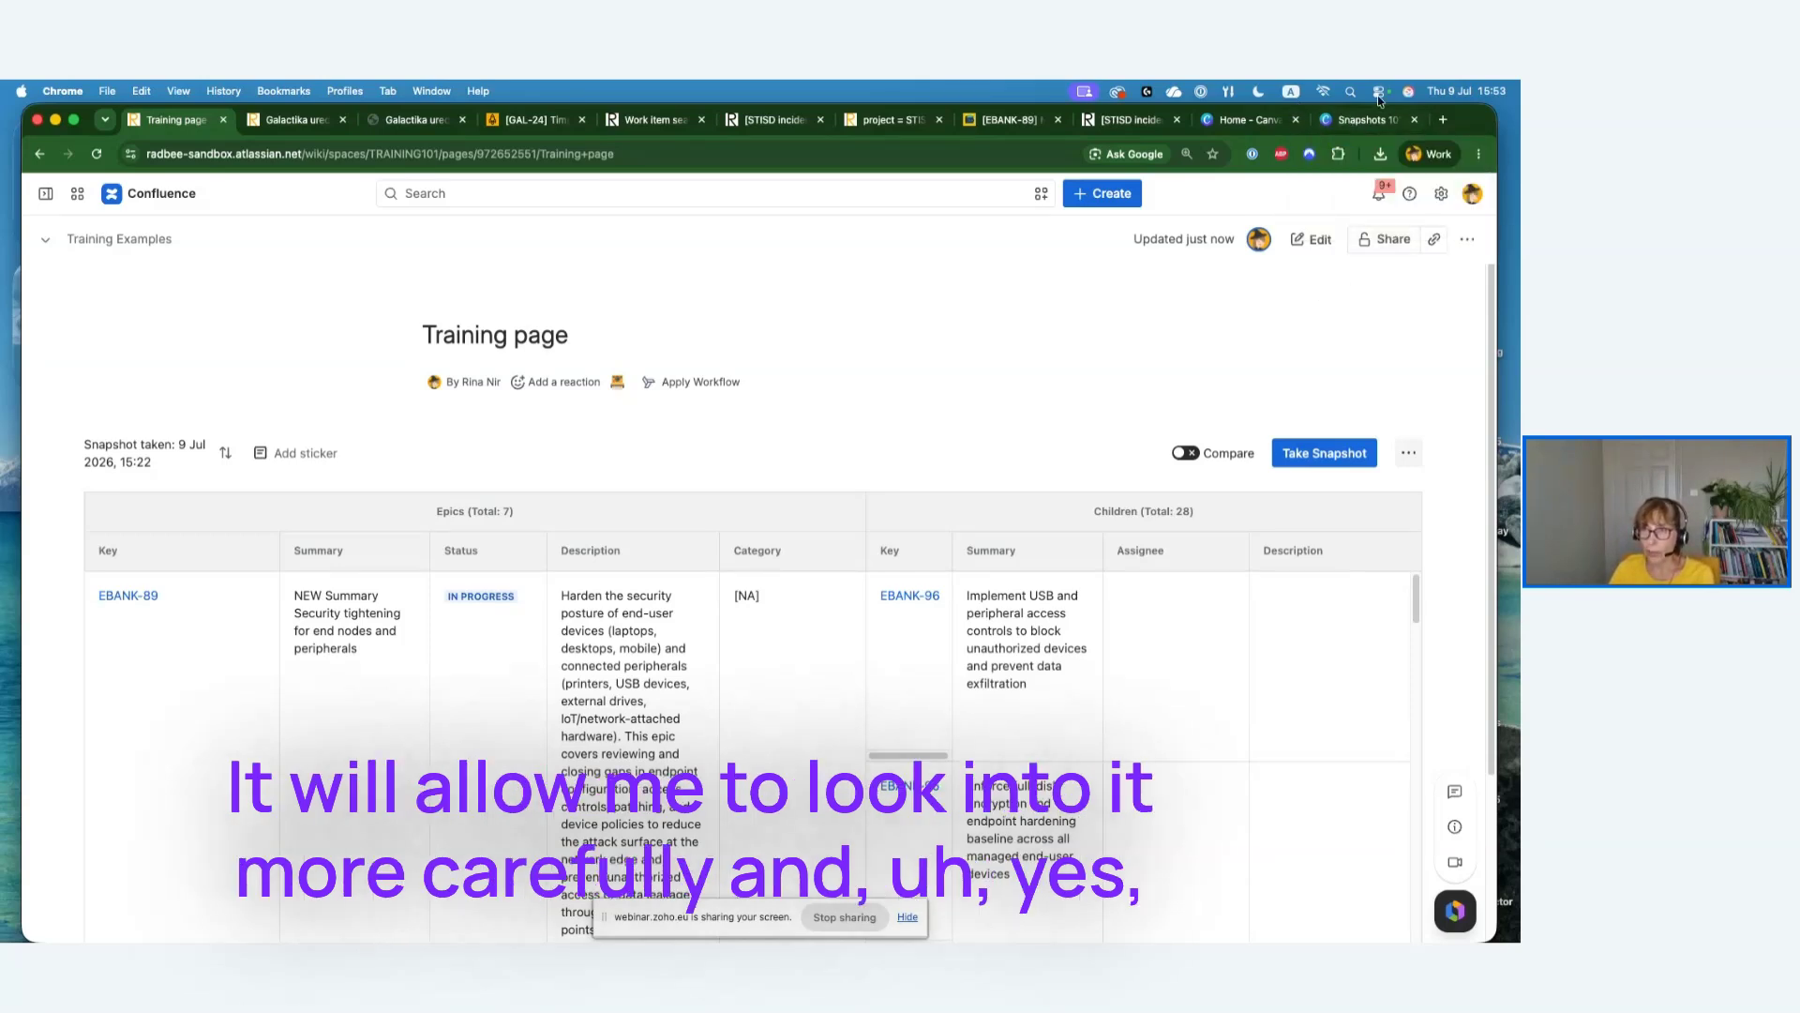
Switch to the Snapshots 101 Training presentation in Canva and present its Thank you slide full screen
{"action": "left_click", "coordinate": [1371, 125]}
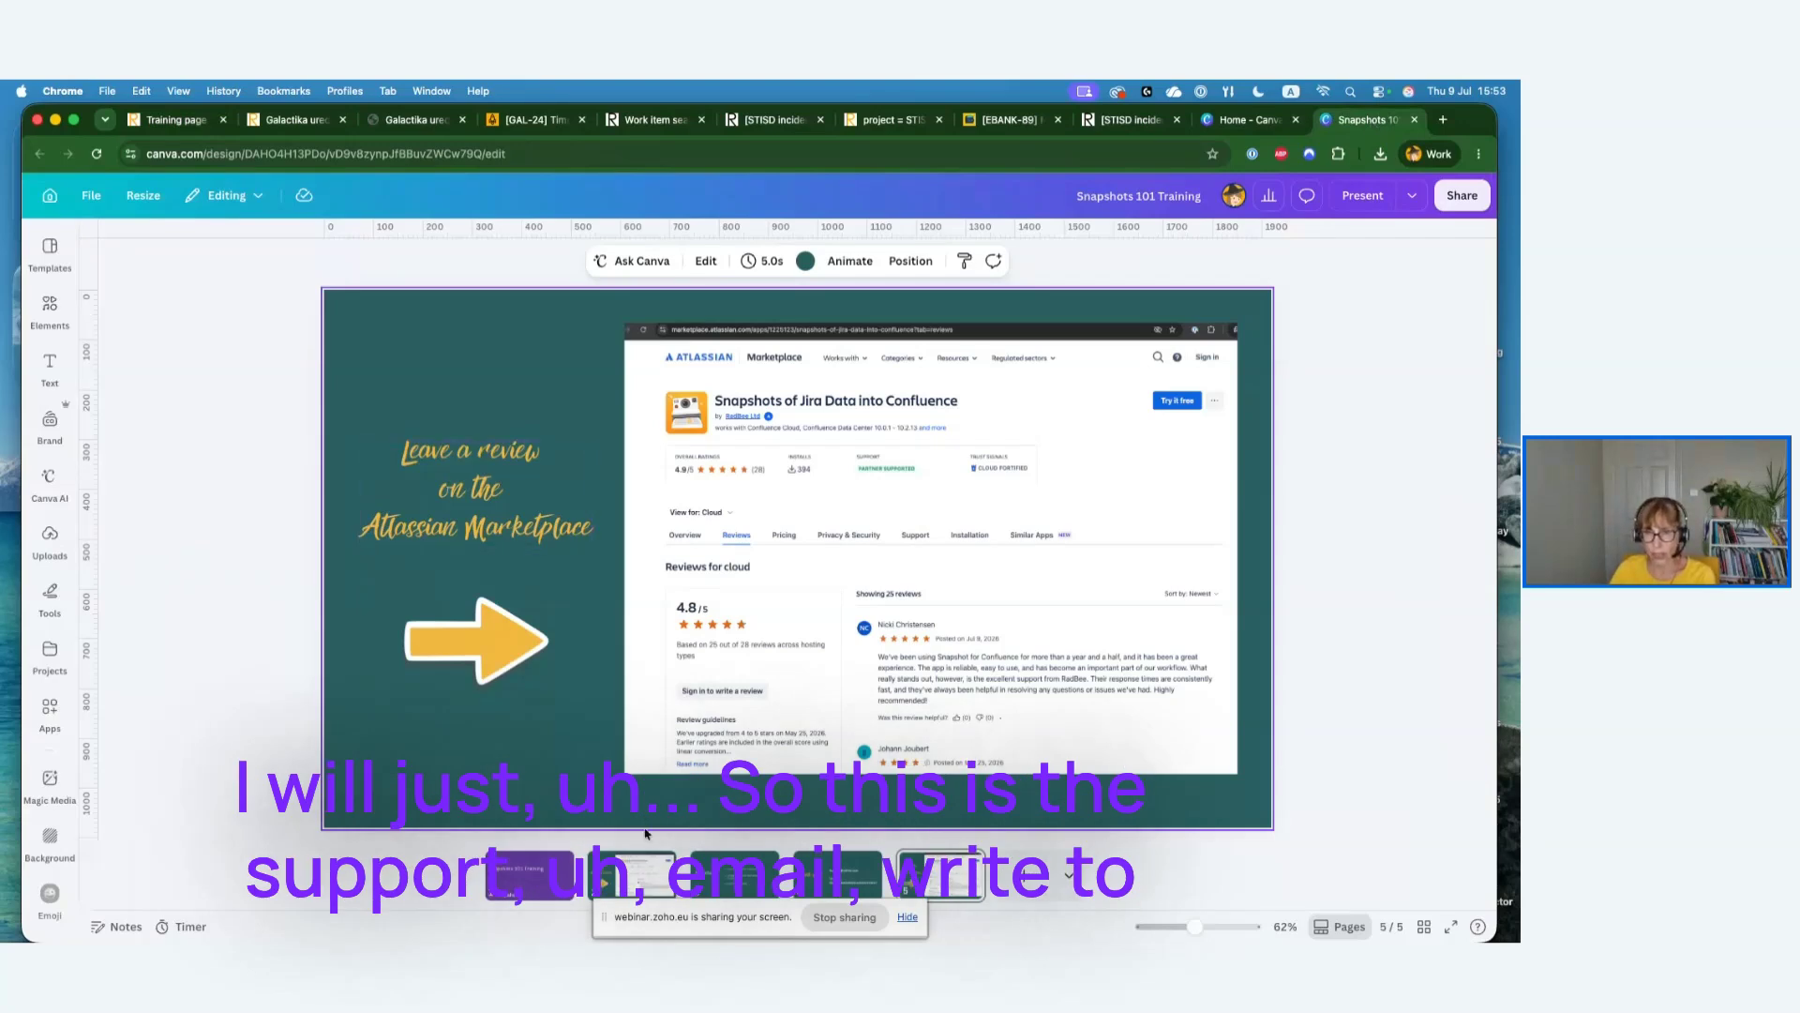
{"action": "left_click", "coordinate": [838, 870]}
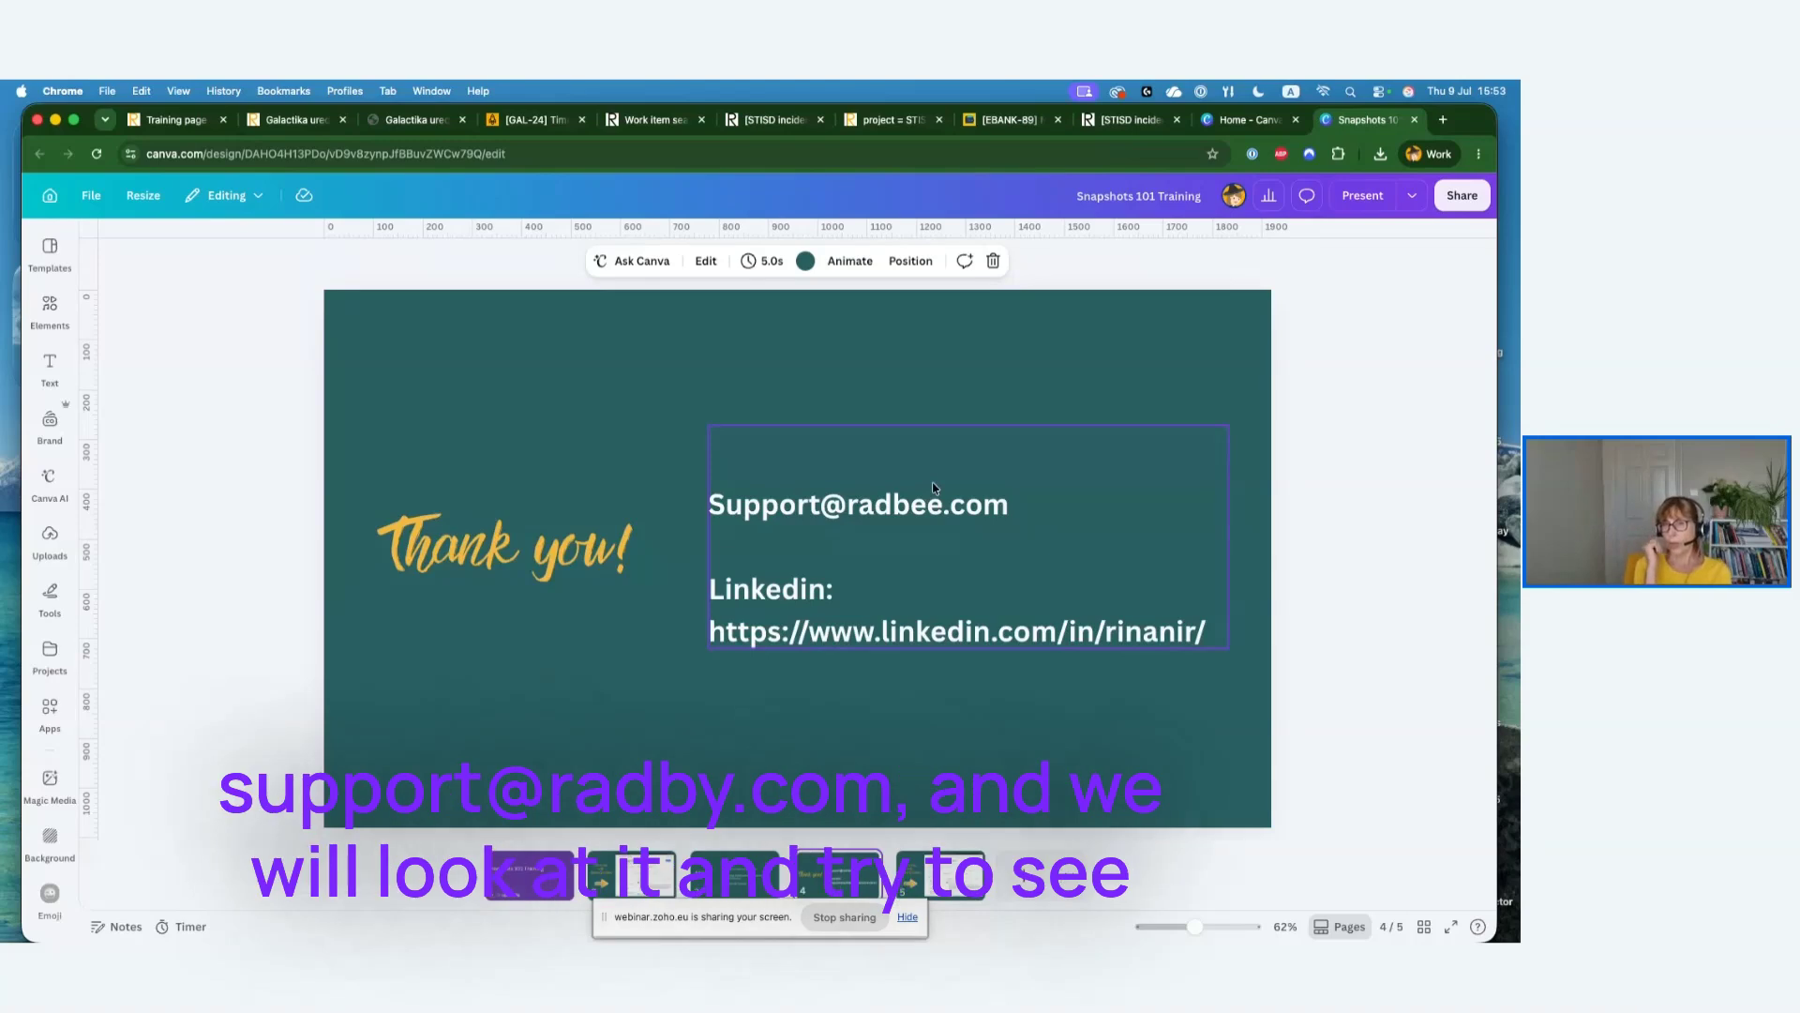
{"action": "left_click", "coordinate": [1362, 199]}
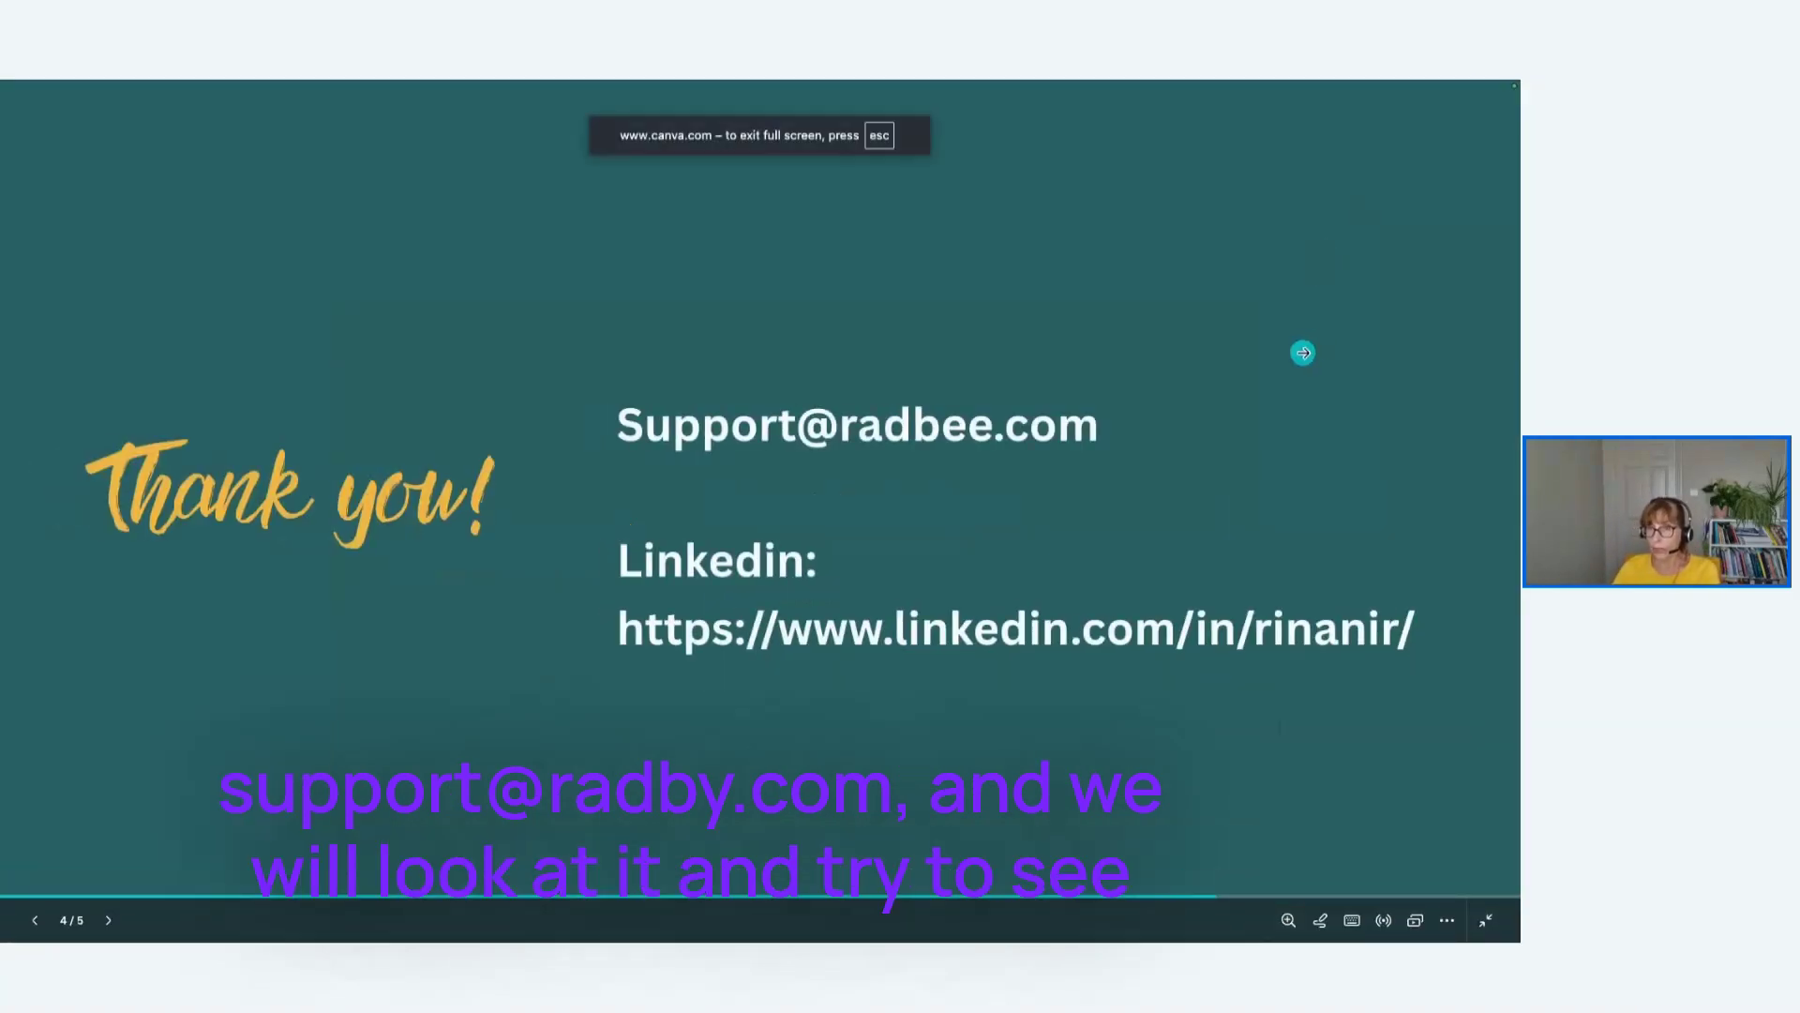